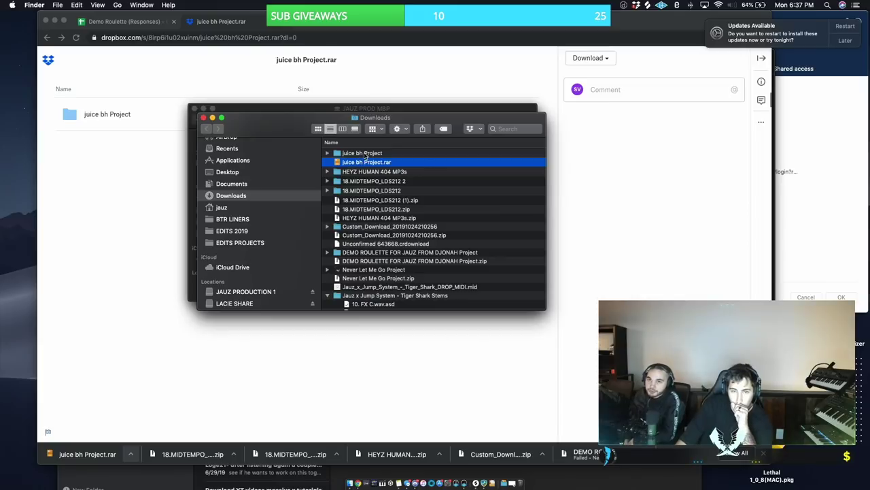
- Open juice bh.als from the juice bh Project folder and dismiss the missing plug-ins alert
{"action": "left_click", "coordinate": [366, 154]}
{"action": "double_click", "coordinate": [366, 155]}
{"action": "left_click", "coordinate": [364, 180]}
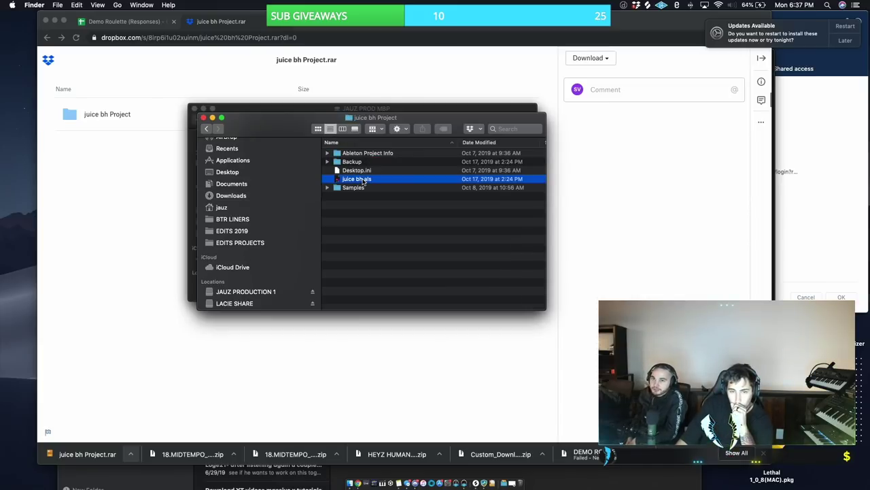
{"action": "double_click", "coordinate": [364, 180]}
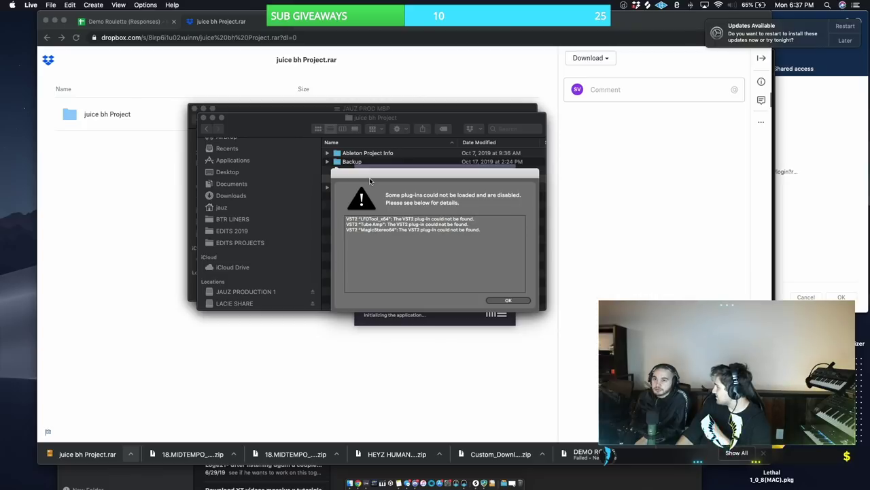
{"action": "left_click", "coordinate": [501, 301]}
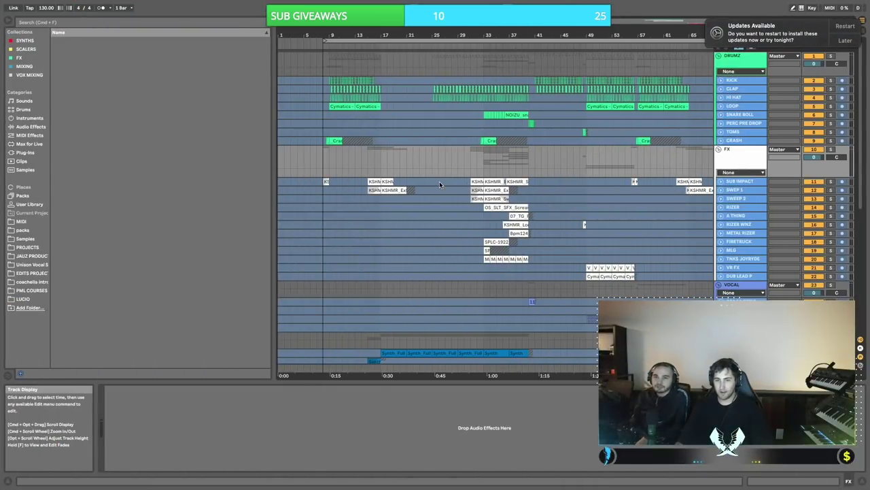
- Hide the browser to widen the arrangement
{"action": "scroll", "coordinate": [464, 183], "scroll_direction": "right", "scroll_amount": 3}
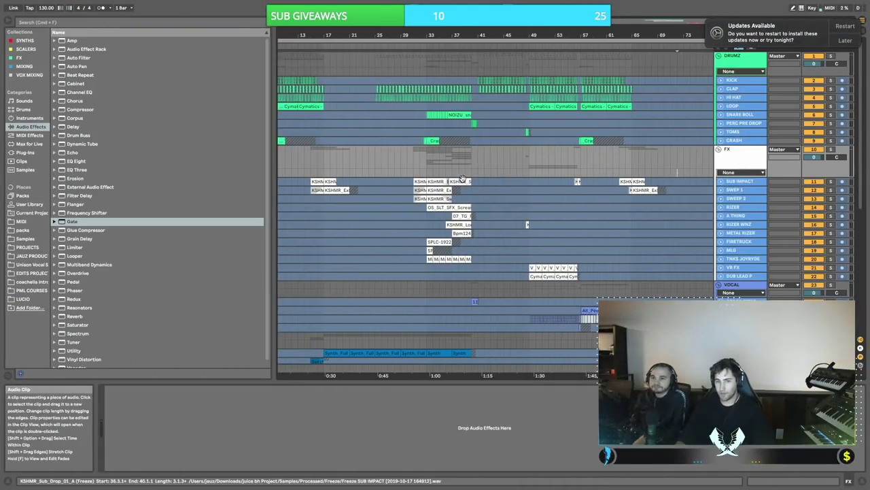
{"action": "scroll", "coordinate": [462, 179], "scroll_direction": "left", "scroll_amount": 3}
{"action": "scroll", "coordinate": [463, 176], "scroll_direction": "down", "scroll_amount": 6}
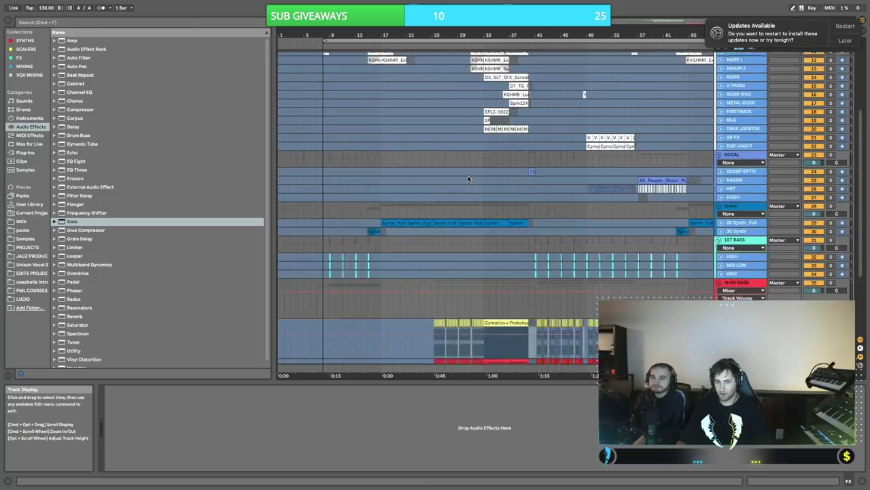
{"action": "scroll", "coordinate": [467, 179], "scroll_direction": "up", "scroll_amount": 5}
{"action": "scroll", "coordinate": [468, 170], "scroll_direction": "right", "scroll_amount": 1}
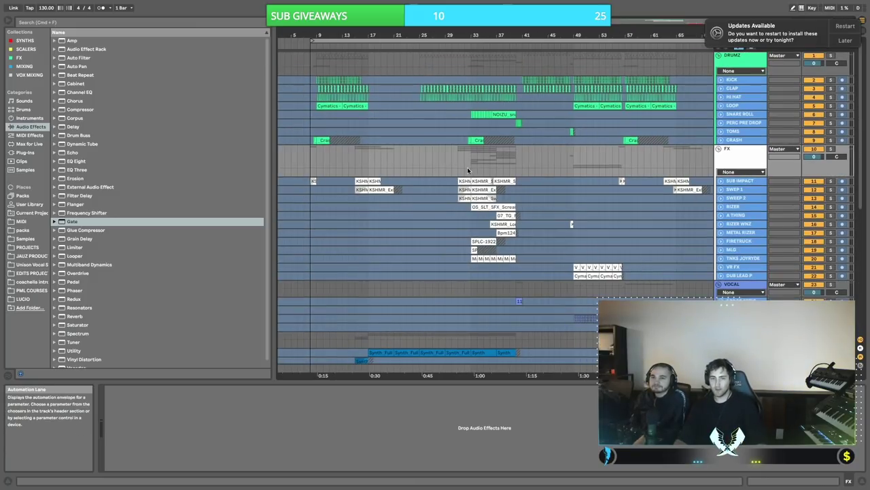
{"action": "scroll", "coordinate": [468, 171], "scroll_direction": "left", "scroll_amount": 1}
{"action": "left_click", "coordinate": [9, 21]}
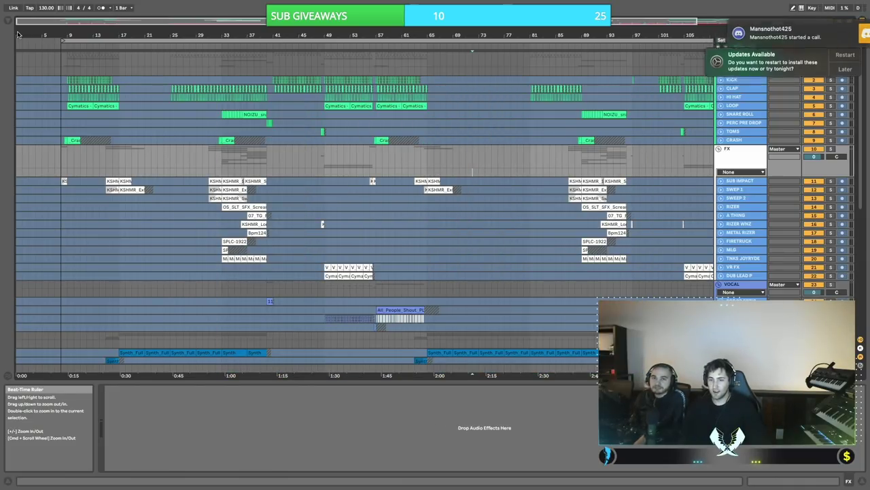
- Look through the arrangement's track groups, from DRUMZ and FX down to MAIN BASS
{"action": "scroll", "coordinate": [213, 71], "scroll_direction": "down", "scroll_amount": 5}
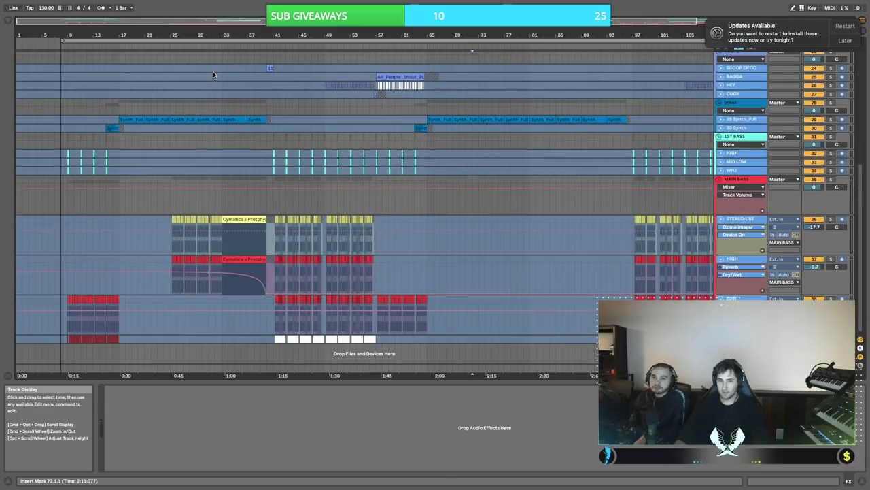
{"action": "scroll", "coordinate": [213, 72], "scroll_direction": "up", "scroll_amount": 3}
{"action": "scroll", "coordinate": [213, 72], "scroll_direction": "up", "scroll_amount": 3}
{"action": "scroll", "coordinate": [213, 72], "scroll_direction": "down", "scroll_amount": 3}
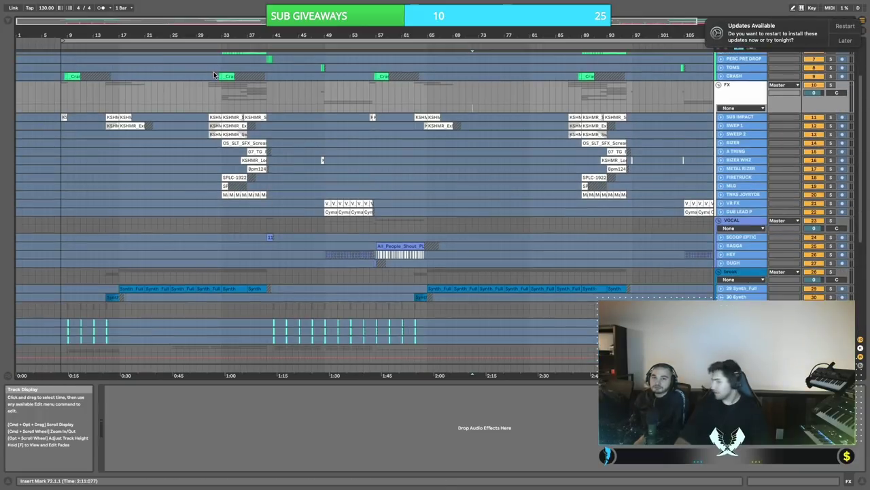
{"action": "scroll", "coordinate": [214, 72], "scroll_direction": "up", "scroll_amount": 3}
{"action": "scroll", "coordinate": [217, 71], "scroll_direction": "down", "scroll_amount": 9}
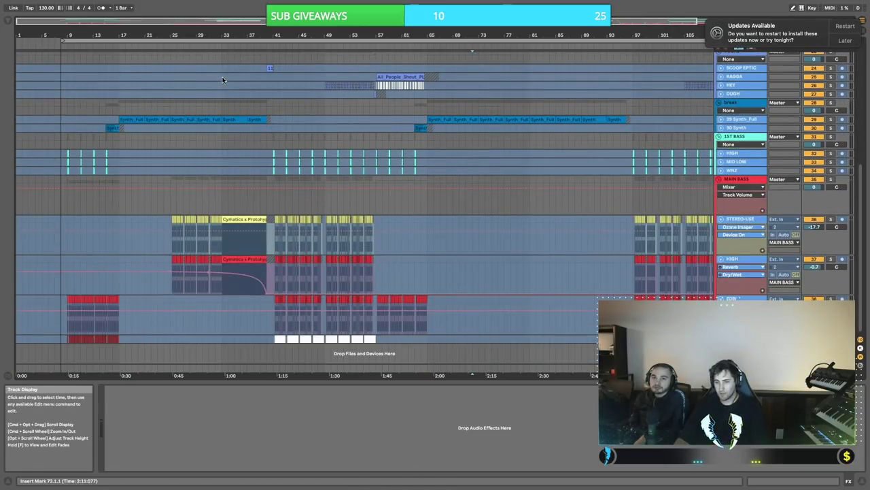
{"action": "scroll", "coordinate": [232, 80], "scroll_direction": "up", "scroll_amount": 3}
{"action": "scroll", "coordinate": [233, 80], "scroll_direction": "up", "scroll_amount": 6}
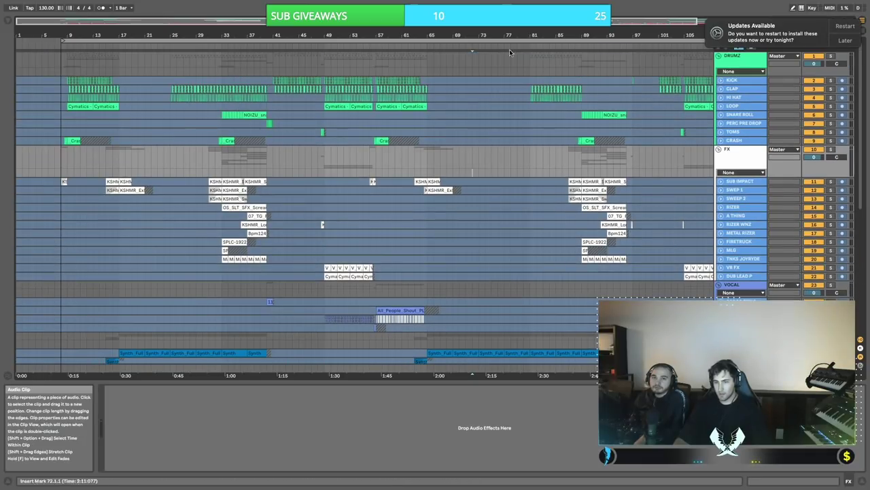
- Fold all the track groups and play the arrangement from bar 8
{"action": "left_click", "coordinate": [718, 56], "text": "alt"}
{"action": "left_click", "coordinate": [62, 78]}
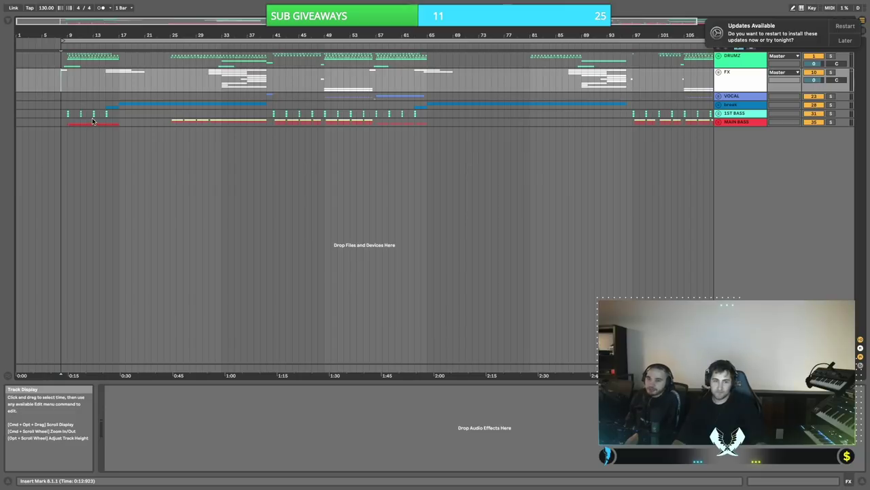
{"action": "left_click_drag", "start_coordinate": [74, 30], "coordinate": [148, 100]}
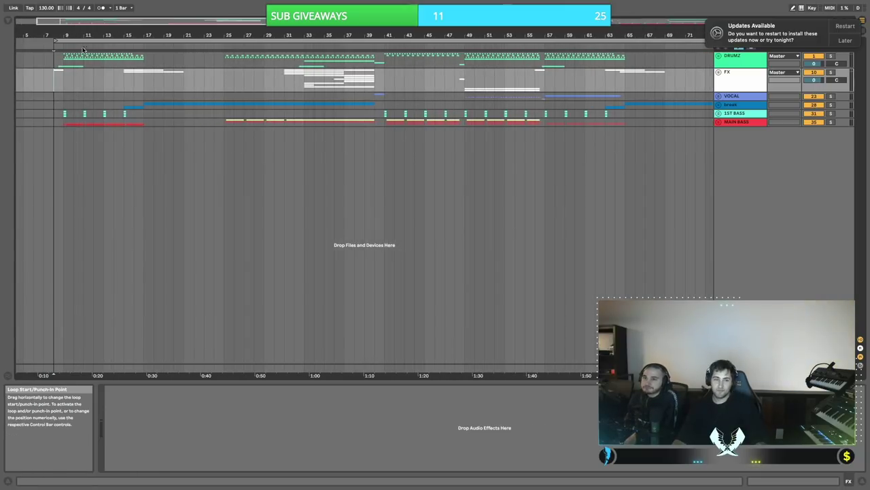
{"action": "scroll", "coordinate": [151, 100], "scroll_direction": "left", "scroll_amount": 3}
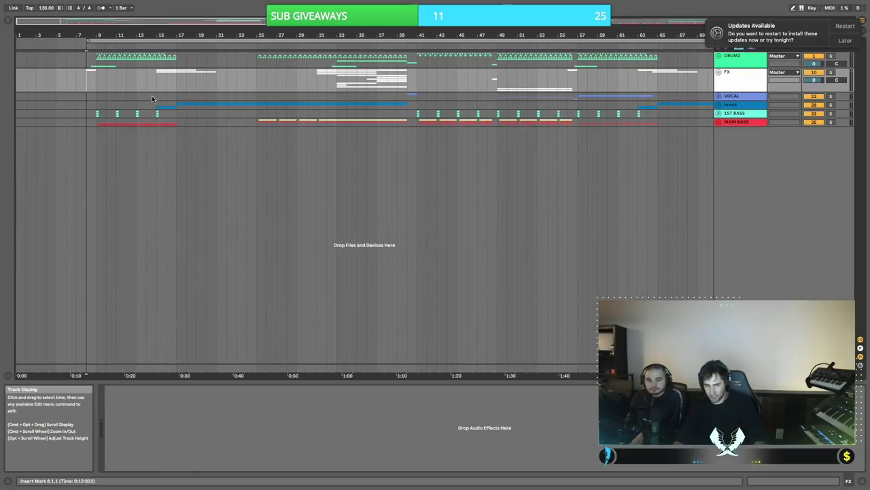
{"action": "scroll", "coordinate": [151, 100], "scroll_direction": "right", "scroll_amount": 1}
{"action": "key", "text": "space"}
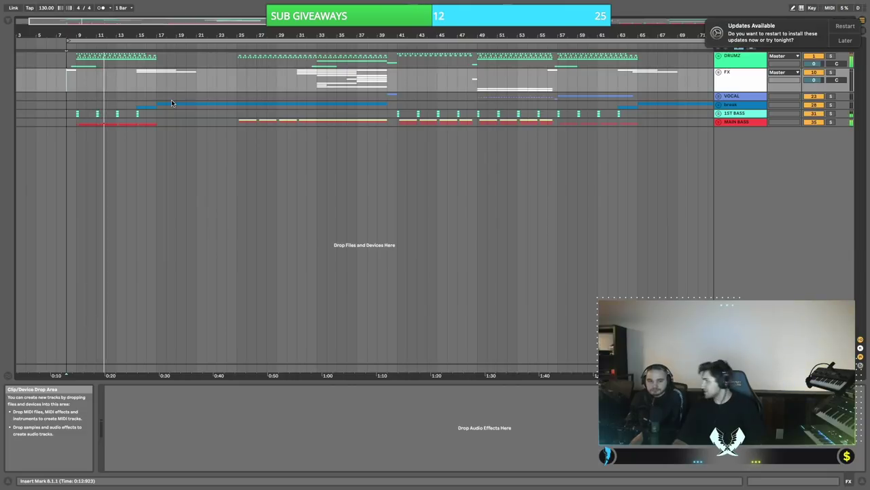
{"action": "scroll", "coordinate": [168, 102], "scroll_direction": "left", "scroll_amount": 1}
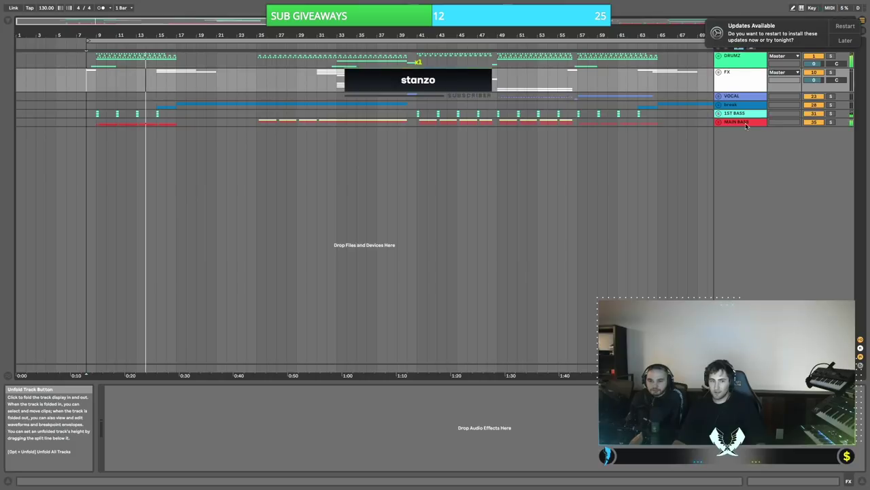
- Briefly solo the MAIN BASS group during playback and restore the full mix
{"action": "left_click", "coordinate": [831, 123]}
{"action": "left_click", "coordinate": [832, 123]}
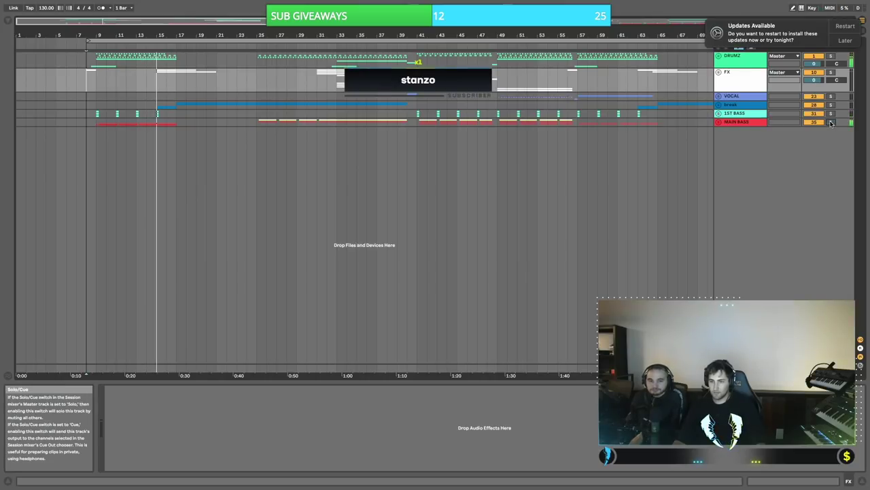
{"action": "left_click", "coordinate": [818, 123]}
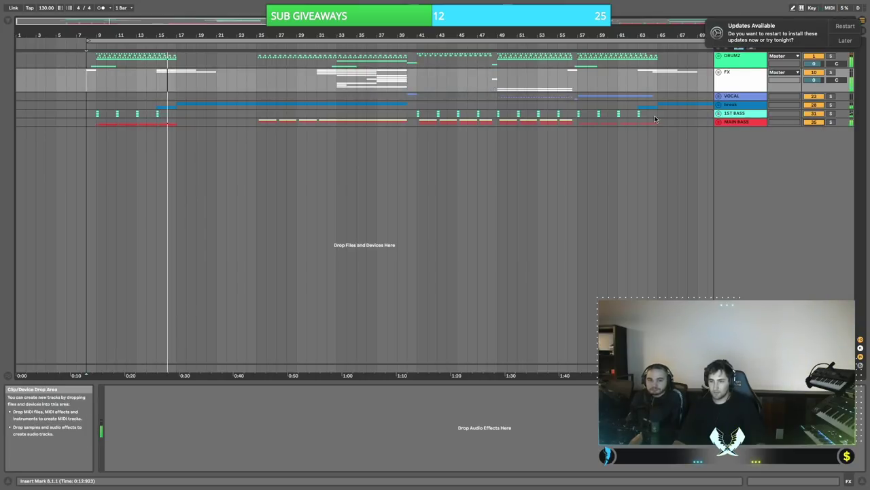
- Inspect the effects and the individual tracks inside the MAIN BASS group, and fold it again
{"action": "left_click", "coordinate": [750, 125]}
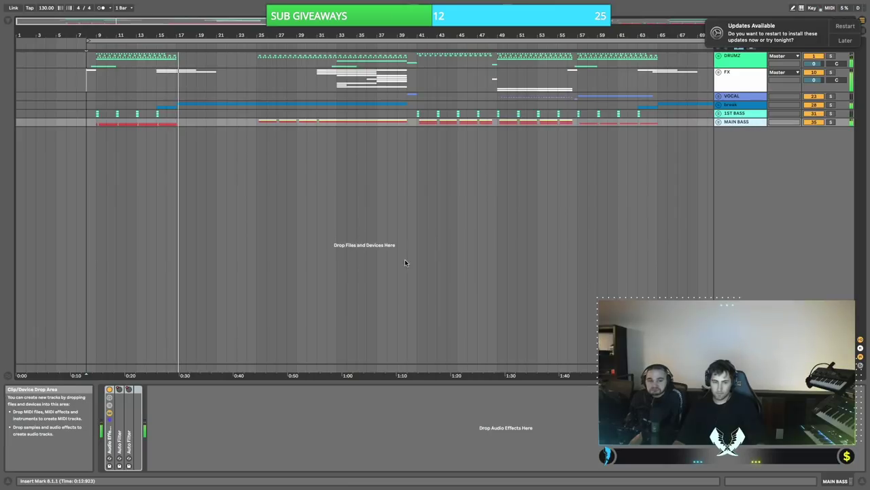
{"action": "left_click", "coordinate": [718, 122]}
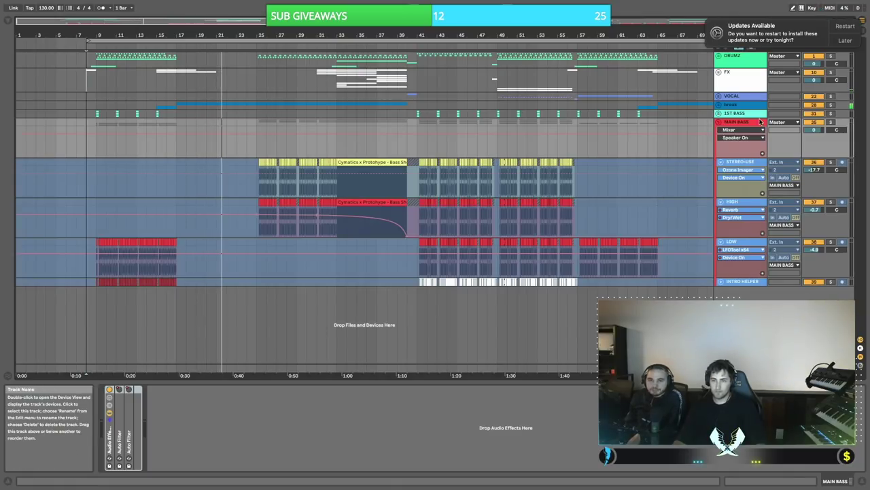
{"action": "left_click", "coordinate": [718, 122]}
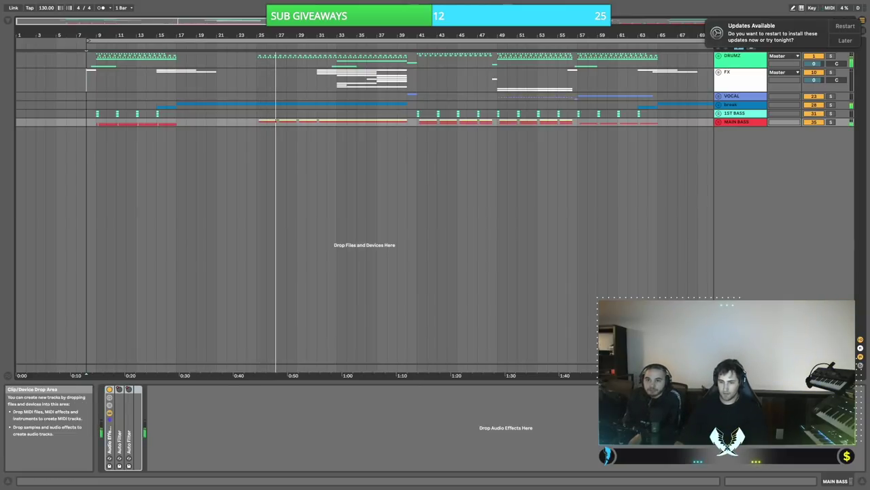
- Inspect the FabFilter plug-ins on the Master track and compare the mix with Pro-Q 3 bypassed and enabled
{"action": "left_click", "coordinate": [739, 368]}
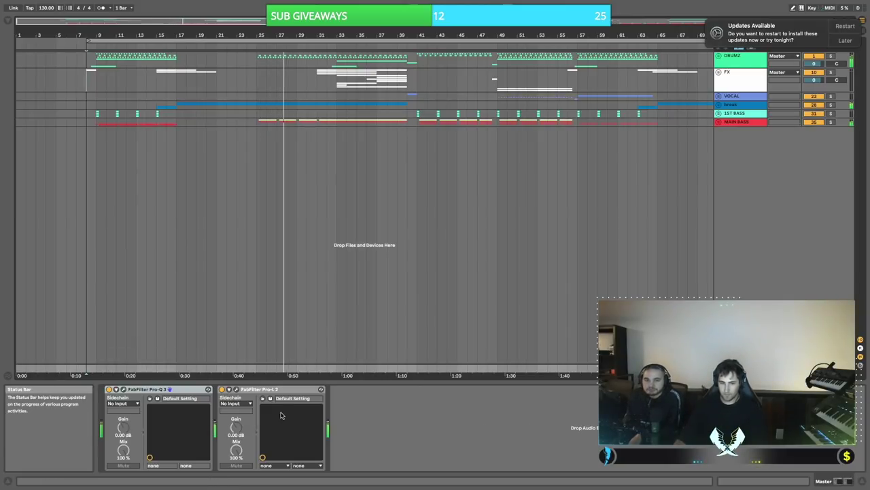
{"action": "left_click", "coordinate": [236, 389]}
{"action": "left_click", "coordinate": [236, 388]}
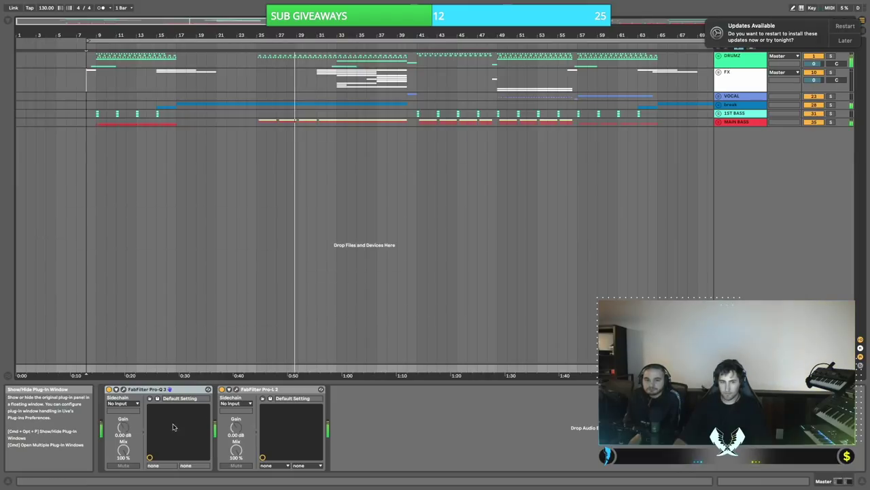
{"action": "left_click", "coordinate": [124, 390]}
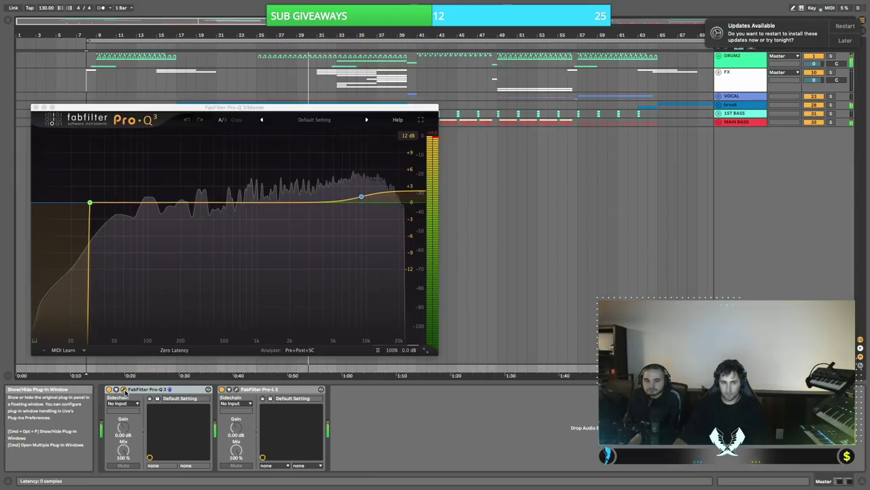
{"action": "mouse_move", "coordinate": [89, 207]}
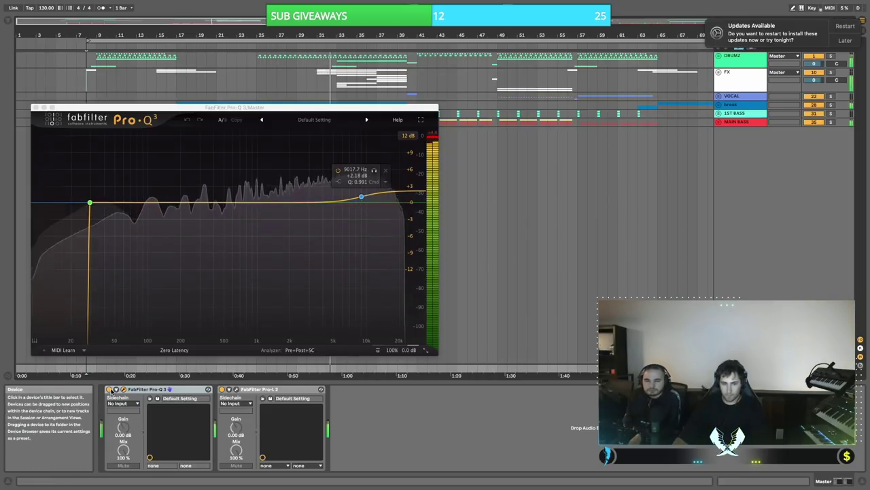
{"action": "left_click", "coordinate": [109, 389]}
{"action": "left_click", "coordinate": [109, 389]}
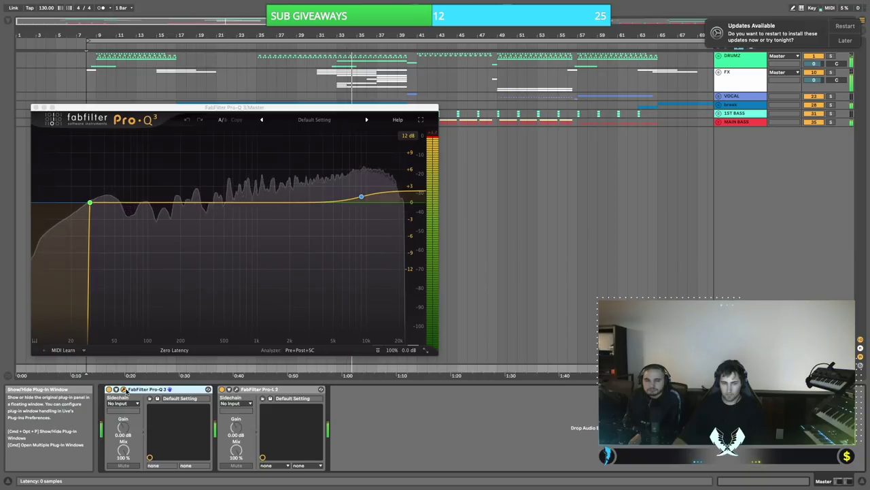
{"action": "left_click", "coordinate": [124, 389]}
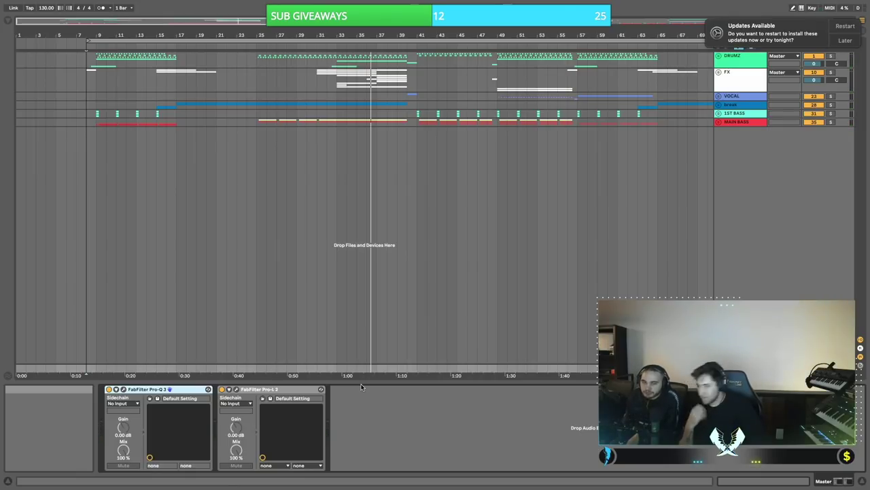
- In the Master's Pro-Q 3, reduce the high shelf boost and lower the brickwall low cut to about 22.5 Hz
{"action": "left_click", "coordinate": [124, 389]}
{"action": "left_click_drag", "start_coordinate": [361, 196], "coordinate": [362, 207]}
{"action": "left_click", "coordinate": [89, 202]}
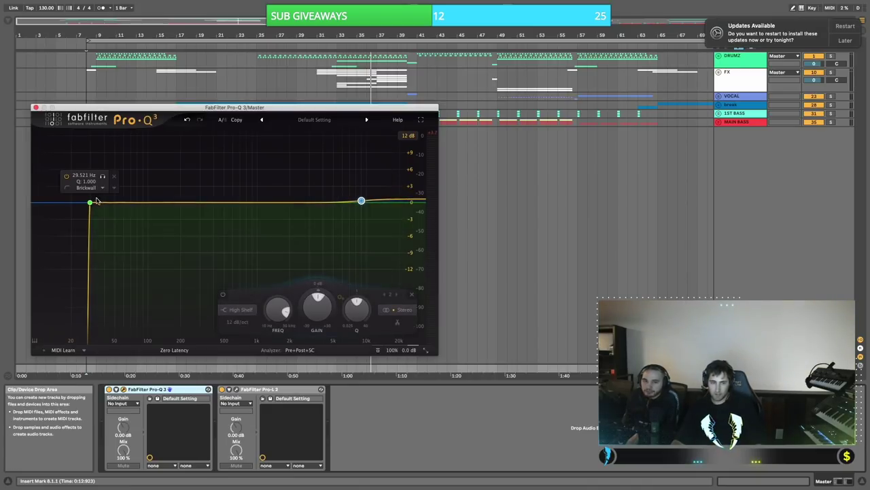
{"action": "left_click_drag", "start_coordinate": [89, 203], "coordinate": [77, 202]}
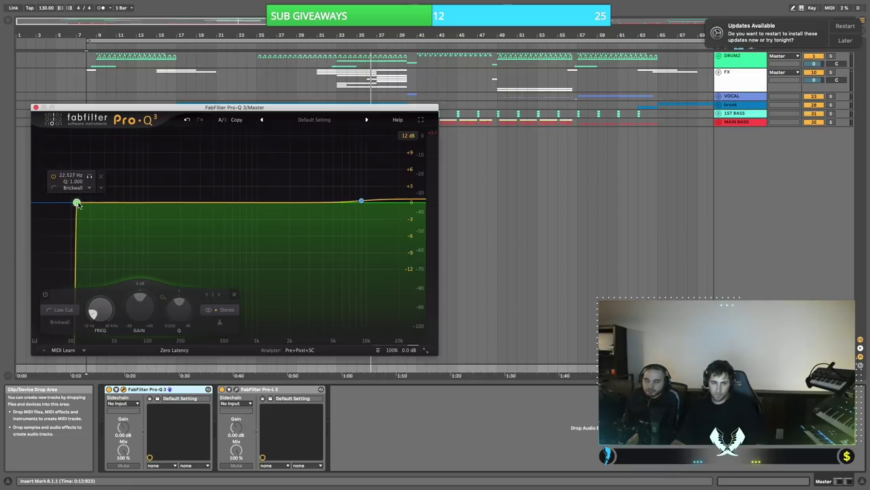
{"action": "left_click", "coordinate": [246, 85]}
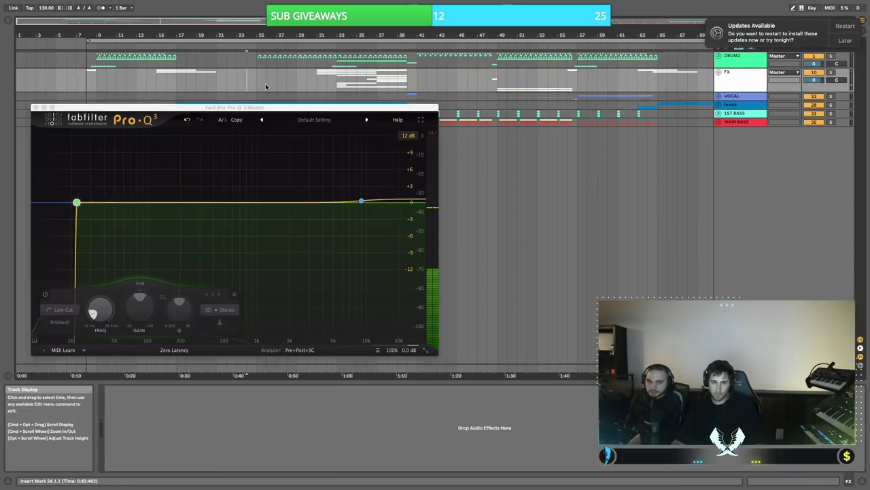
{"action": "left_click", "coordinate": [34, 107]}
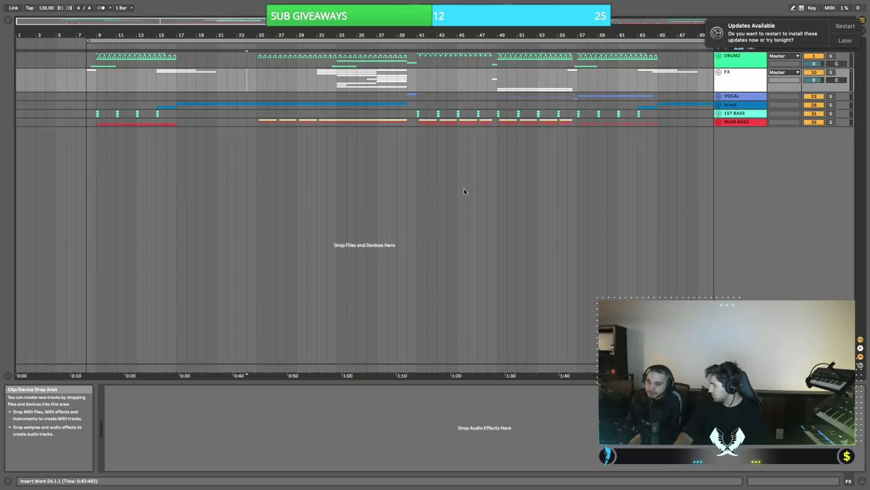
- Reopen the Master's Pro-Q 3 and set the high shelf to about +0.46 dB at 9078 Hz
{"action": "left_click", "coordinate": [737, 368]}
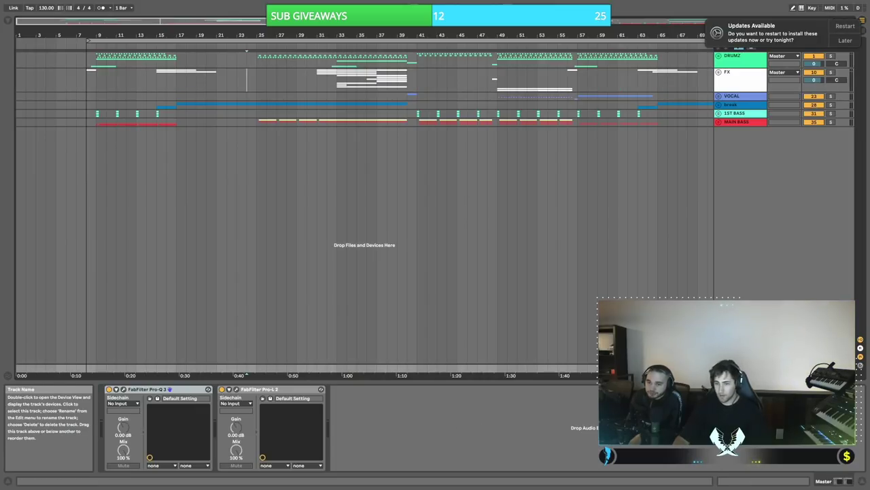
{"action": "left_click", "coordinate": [123, 389]}
{"action": "left_click_drag", "start_coordinate": [361, 199], "coordinate": [362, 201]}
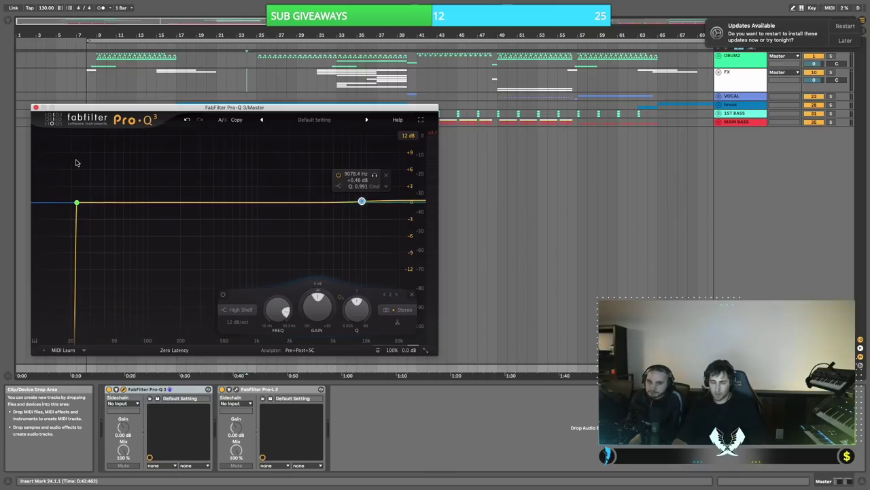
- Place the insert marker at bar 33 and play the arrangement to hear the adjusted master EQ
{"action": "left_click", "coordinate": [312, 99]}
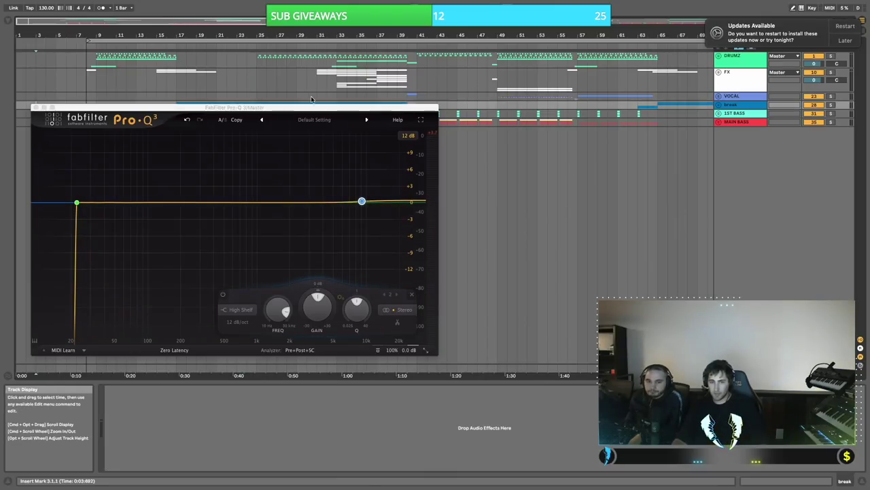
{"action": "left_click", "coordinate": [336, 97]}
{"action": "key", "text": "space"}
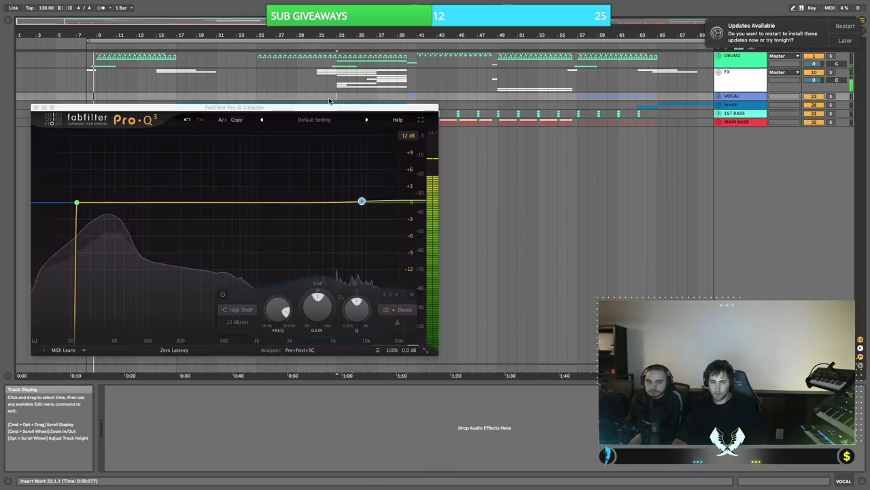
- Close the Pro-Q 3 window and audition the MAIN BASS group in solo during playback, ending with its solo off
{"action": "left_click", "coordinate": [36, 108]}
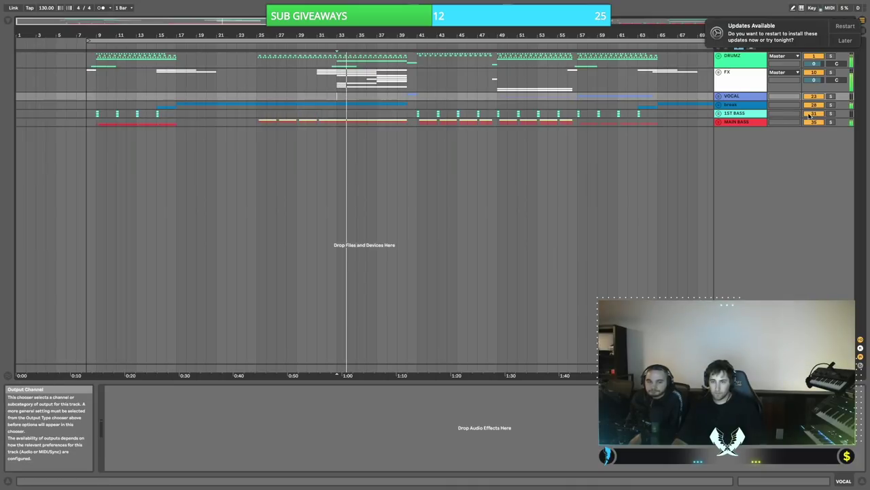
{"action": "left_click", "coordinate": [830, 72]}
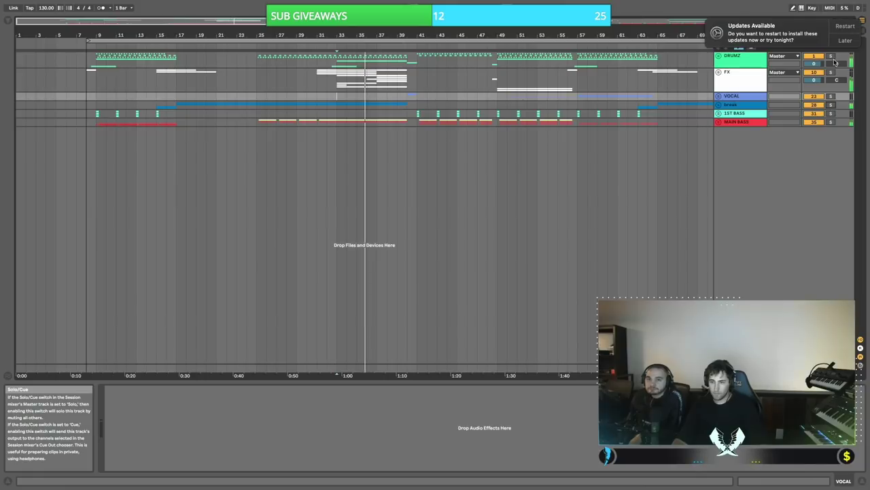
{"action": "left_click", "coordinate": [831, 122]}
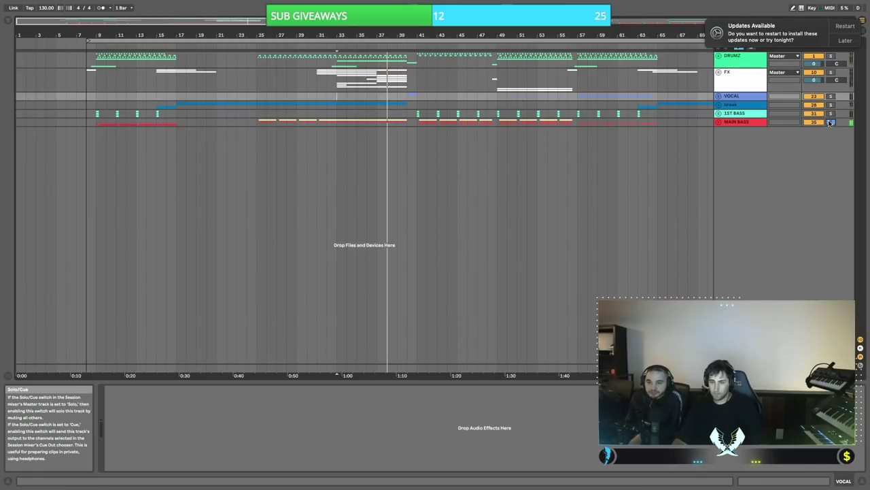
{"action": "left_click", "coordinate": [830, 122]}
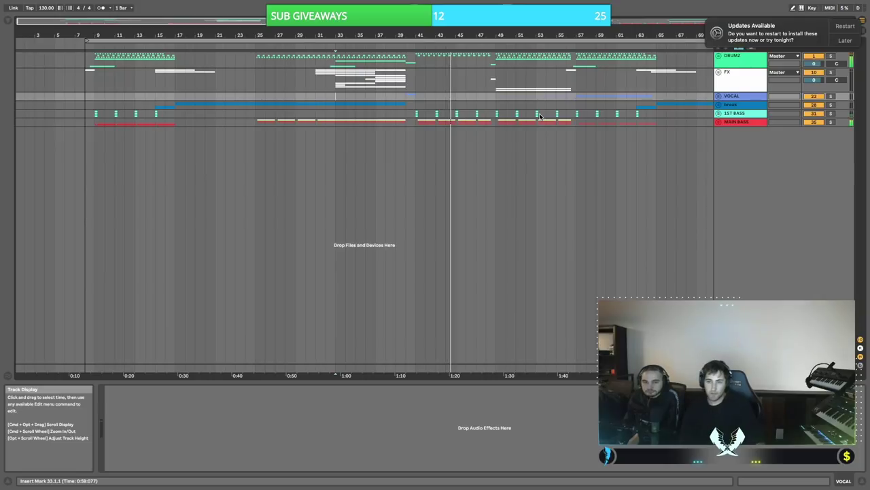
- Review the arrangement layout from about bar 41 to 57 while it plays
{"action": "scroll", "coordinate": [540, 117], "scroll_direction": "left", "scroll_amount": 1}
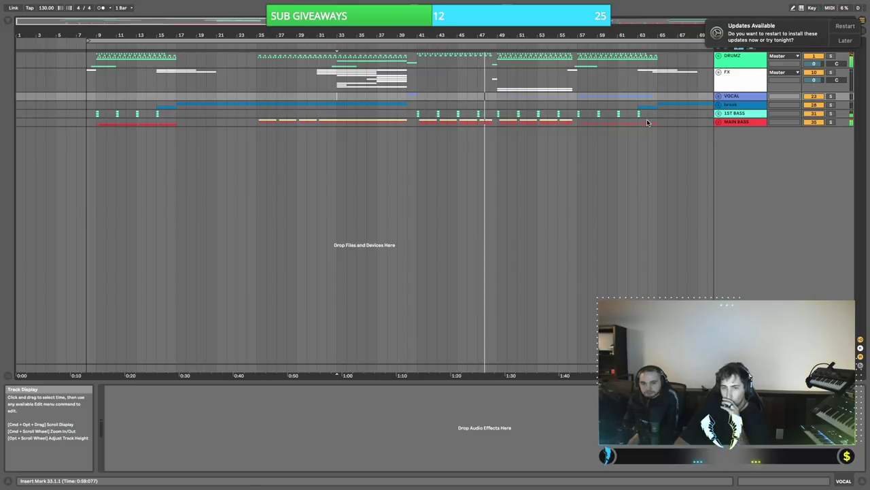
{"action": "scroll", "coordinate": [646, 119], "scroll_direction": "right", "scroll_amount": 2}
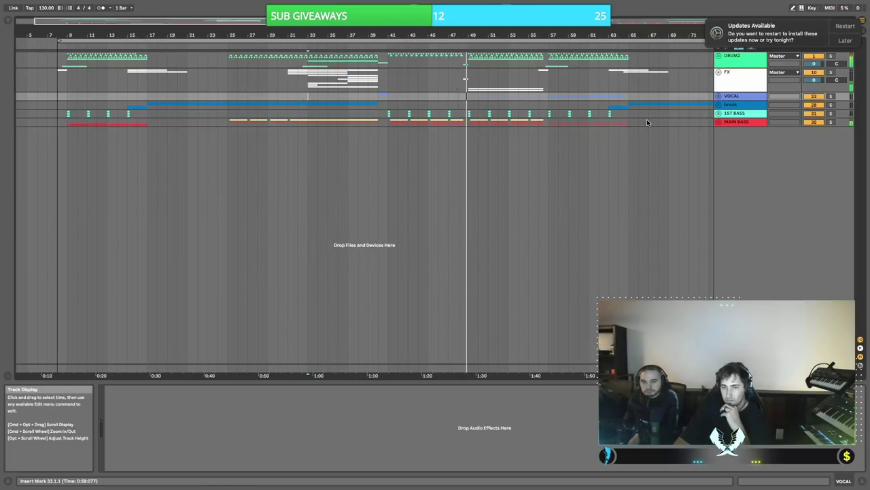
{"action": "scroll", "coordinate": [591, 122], "scroll_direction": "right", "scroll_amount": 3}
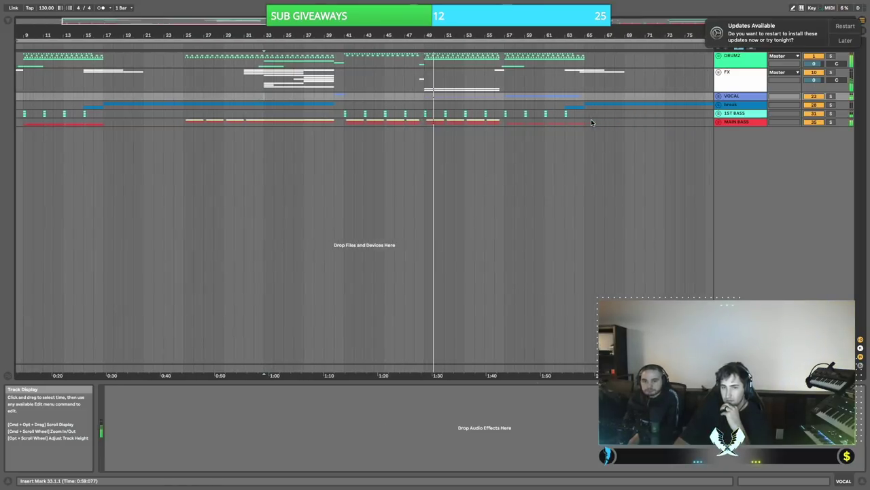
{"action": "scroll", "coordinate": [591, 119], "scroll_direction": "right", "scroll_amount": 2}
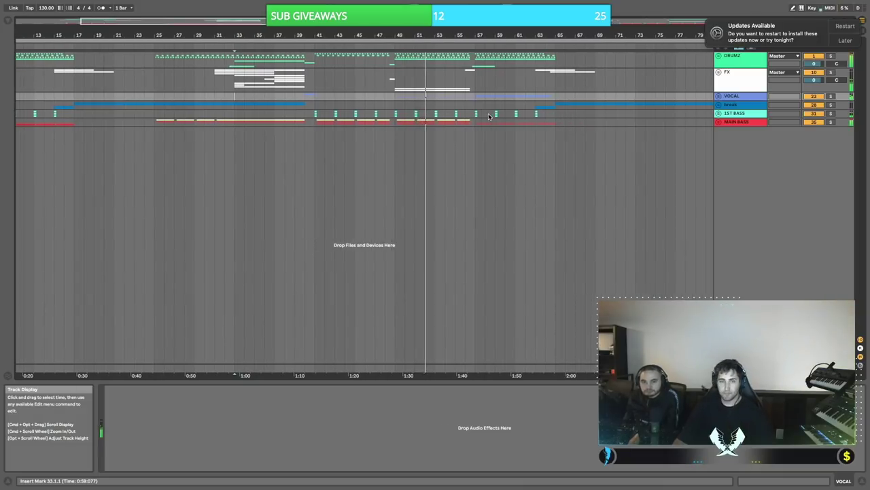
{"action": "scroll", "coordinate": [484, 116], "scroll_direction": "right", "scroll_amount": 3}
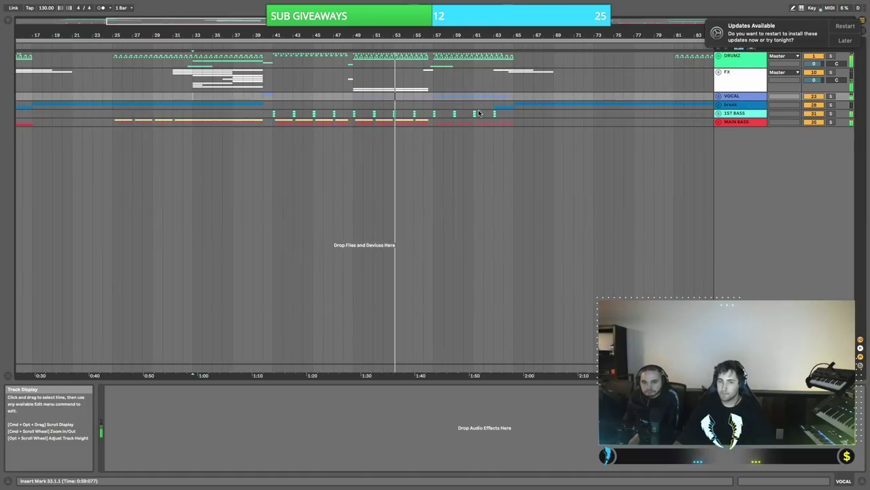
{"action": "scroll", "coordinate": [479, 113], "scroll_direction": "right", "scroll_amount": 10}
{"action": "scroll", "coordinate": [477, 112], "scroll_direction": "left", "scroll_amount": 12}
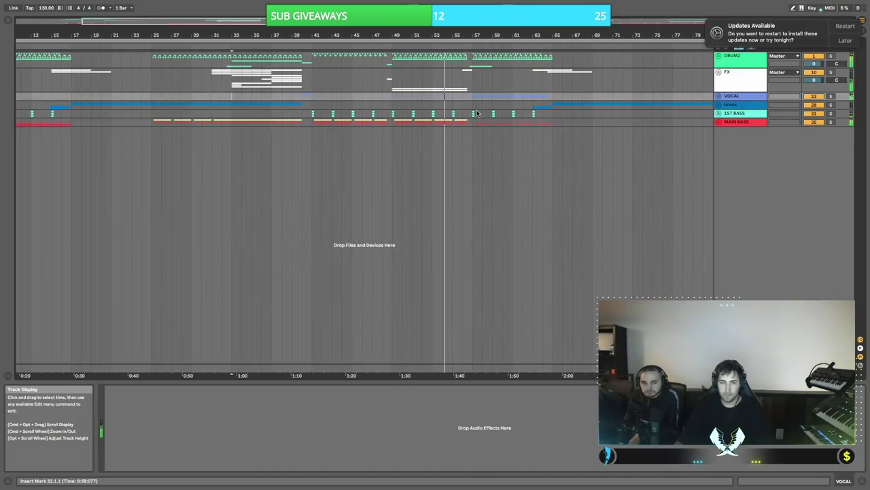
{"action": "scroll", "coordinate": [477, 114], "scroll_direction": "left", "scroll_amount": 4}
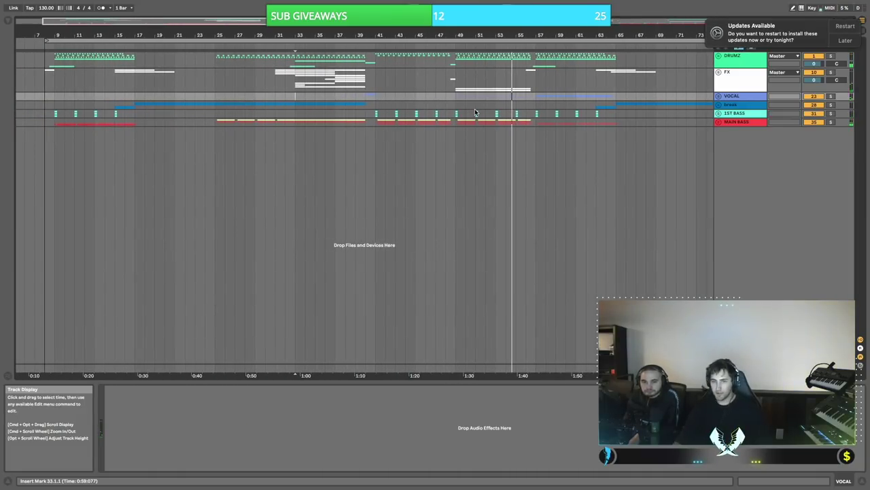
- Stop playback, expand the break group to inspect its Synth_Full track, set the insert marker at bar 41, and collapse the group
{"action": "left_click", "coordinate": [286, 112]}
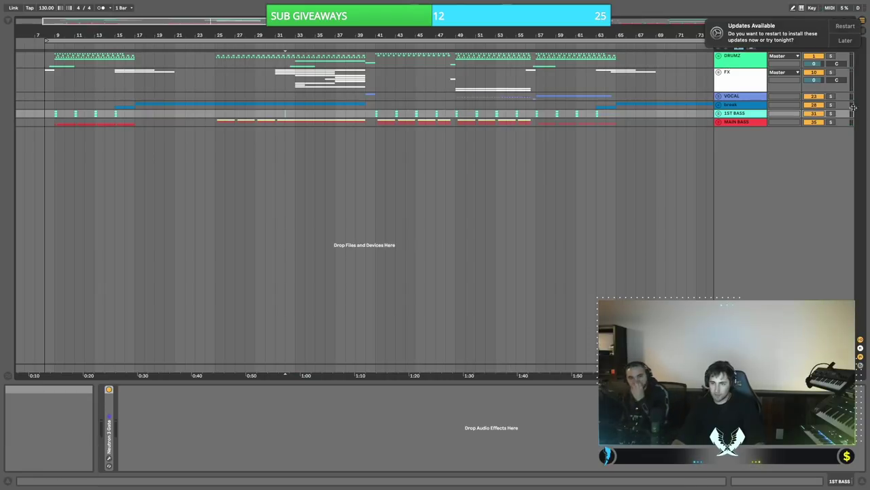
{"action": "left_click", "coordinate": [718, 105]}
{"action": "scroll", "coordinate": [590, 113], "scroll_direction": "left", "scroll_amount": 1}
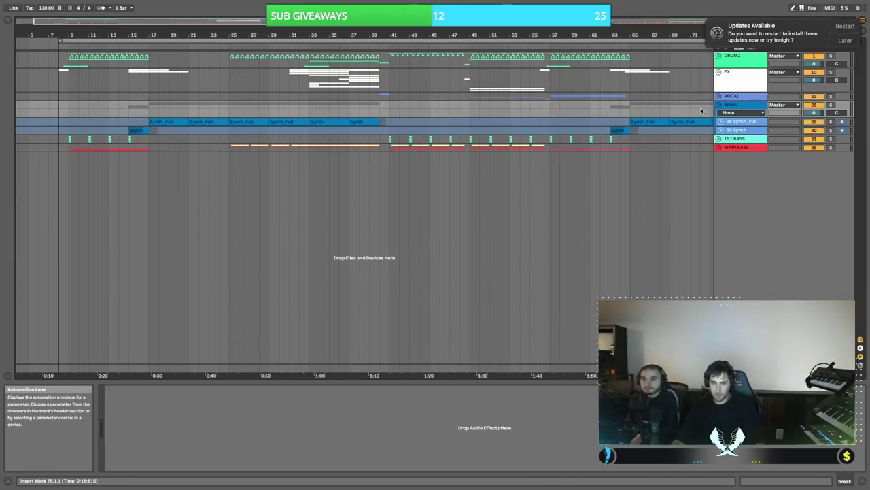
{"action": "left_click", "coordinate": [721, 121]}
{"action": "scroll", "coordinate": [412, 120], "scroll_direction": "right", "scroll_amount": 2}
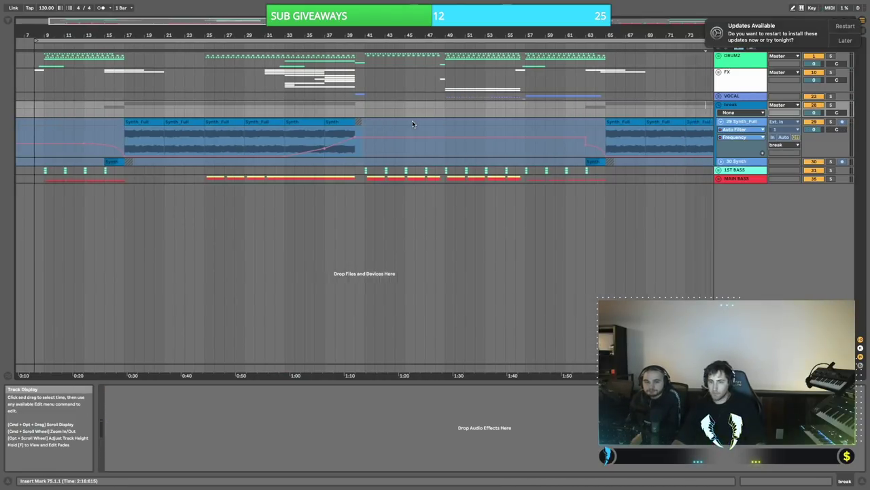
{"action": "left_click", "coordinate": [356, 114]}
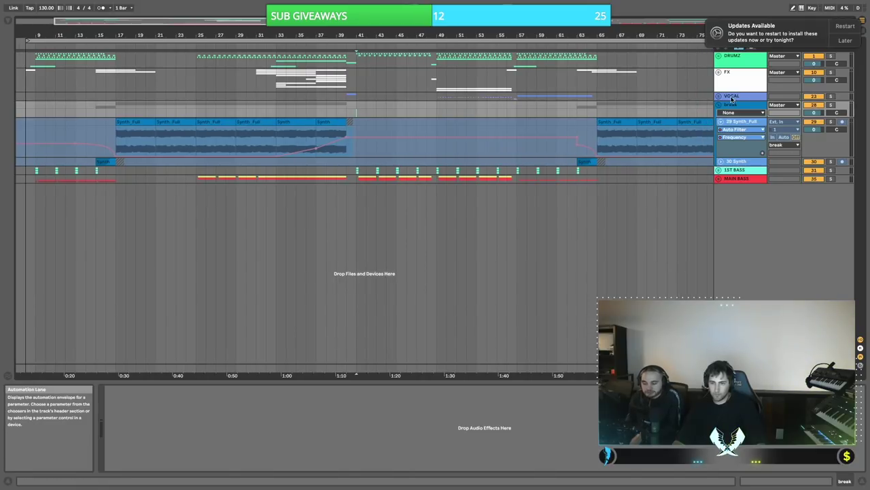
{"action": "left_click", "coordinate": [720, 104]}
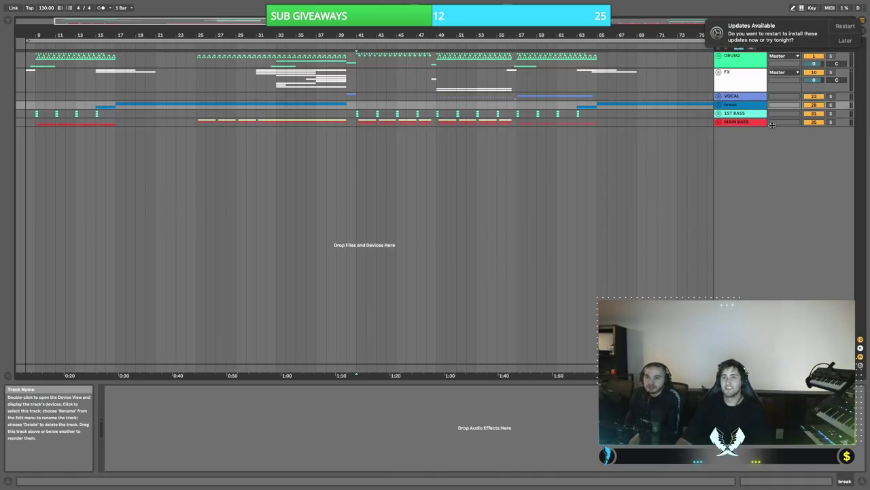
- Select the MAIN BASS group at bar 41 and play the drop from there
{"action": "scroll", "coordinate": [586, 100], "scroll_direction": "left", "scroll_amount": 1}
{"action": "scroll", "coordinate": [584, 99], "scroll_direction": "right", "scroll_amount": 3}
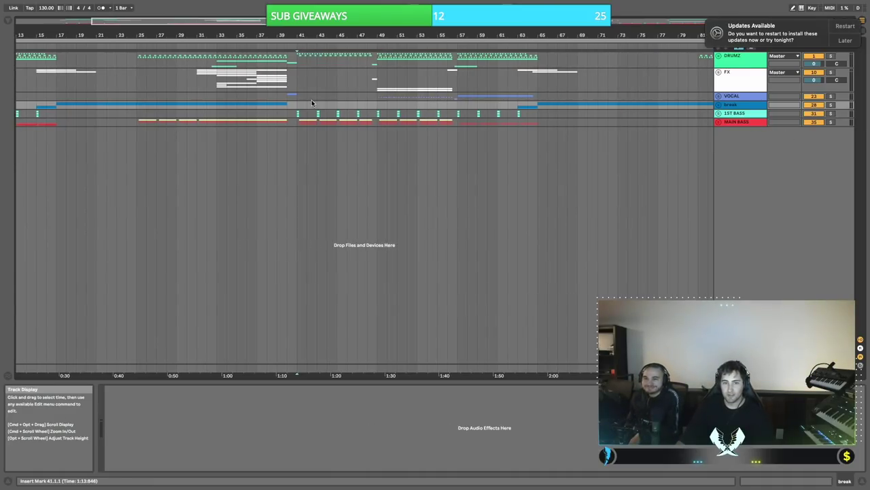
{"action": "scroll", "coordinate": [280, 105], "scroll_direction": "left", "scroll_amount": 2}
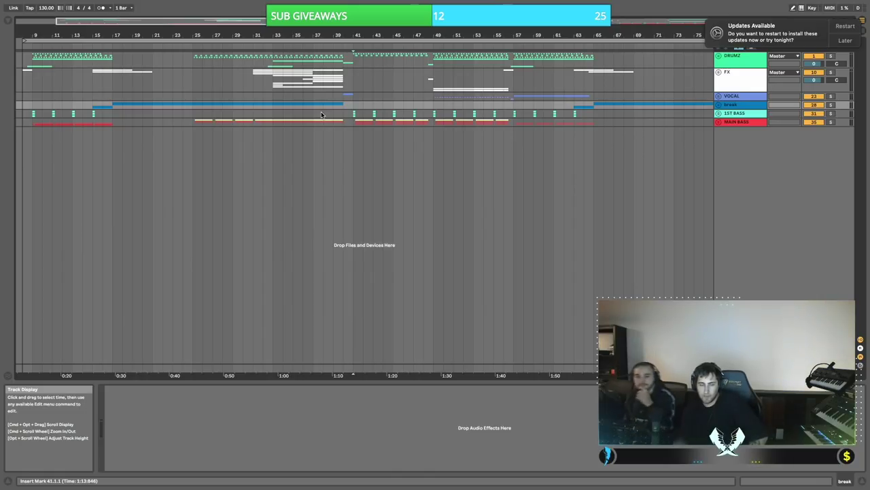
{"action": "left_click", "coordinate": [316, 123]}
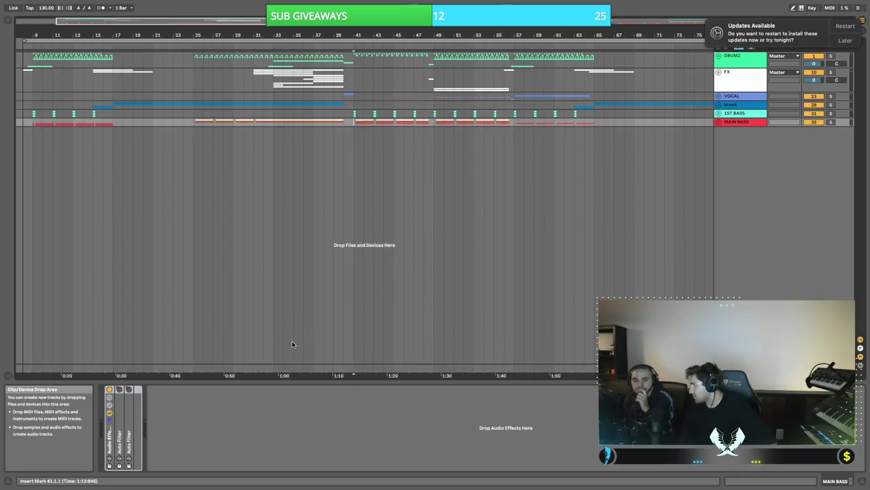
{"action": "key", "text": "space"}
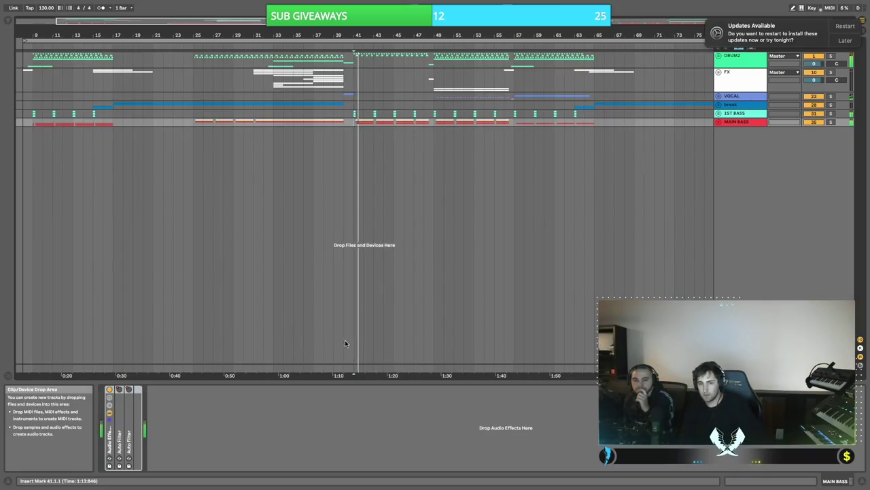
{"action": "scroll", "coordinate": [354, 342], "scroll_direction": "left", "scroll_amount": 2}
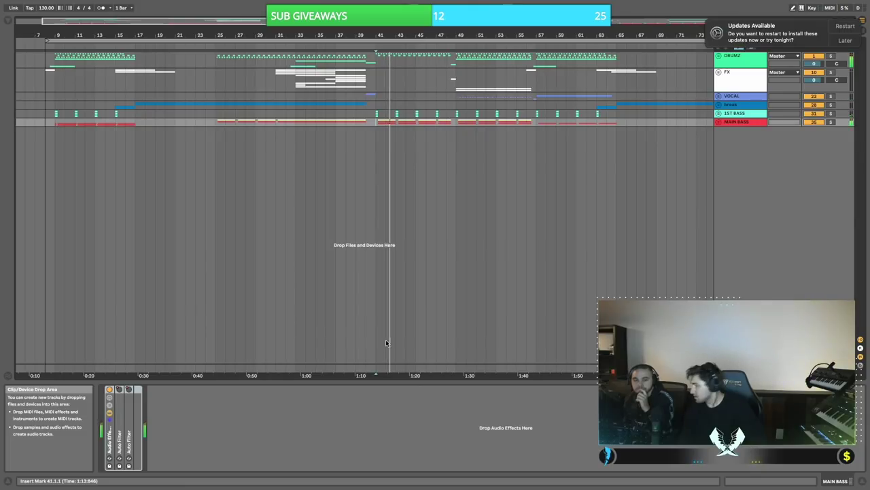
- Expand the MAIN BASS group and play its STEREO-USE and HIGH tracks soloed in turn from bar 41.2
{"action": "left_click", "coordinate": [719, 121]}
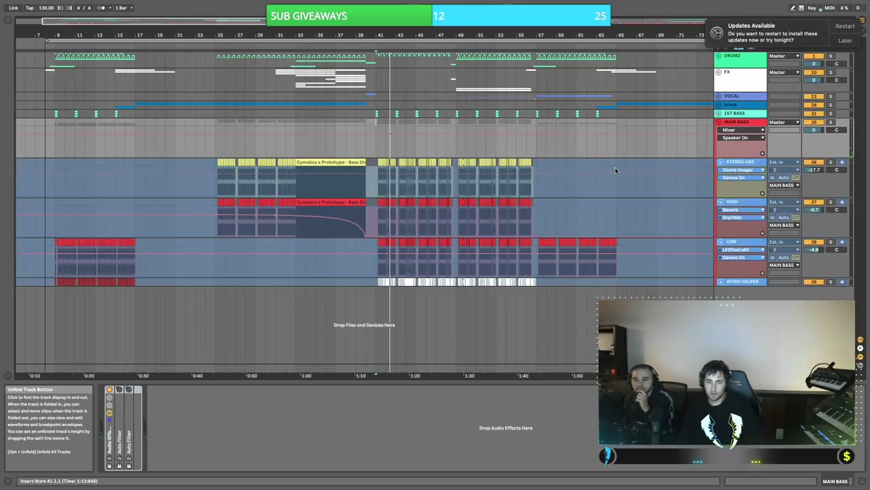
{"action": "mouse_move", "coordinate": [384, 36]}
{"action": "left_mouse_down"}
{"action": "mouse_move", "coordinate": [383, 96]}
{"action": "mouse_move", "coordinate": [443, 111]}
{"action": "left_mouse_up"}
{"action": "left_click", "coordinate": [324, 194]}
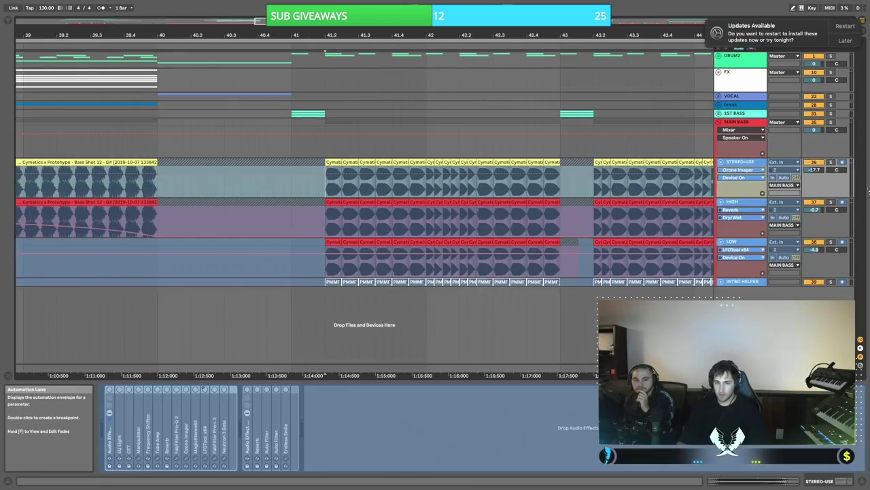
{"action": "left_click", "coordinate": [831, 162]}
{"action": "key", "text": "space"}
{"action": "left_click", "coordinate": [829, 203]}
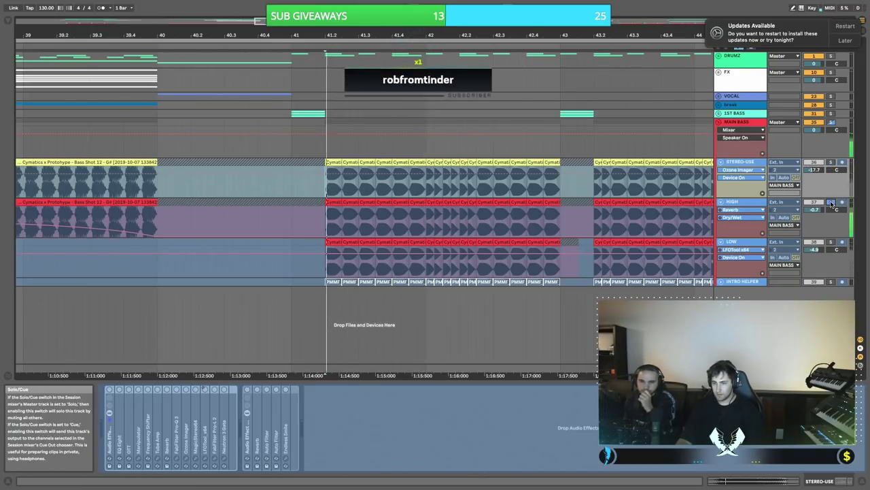
- Examine the device chain of the HIGH track in the MAIN BASS group, including its Reverb and Auto Filters
{"action": "left_click", "coordinate": [722, 209]}
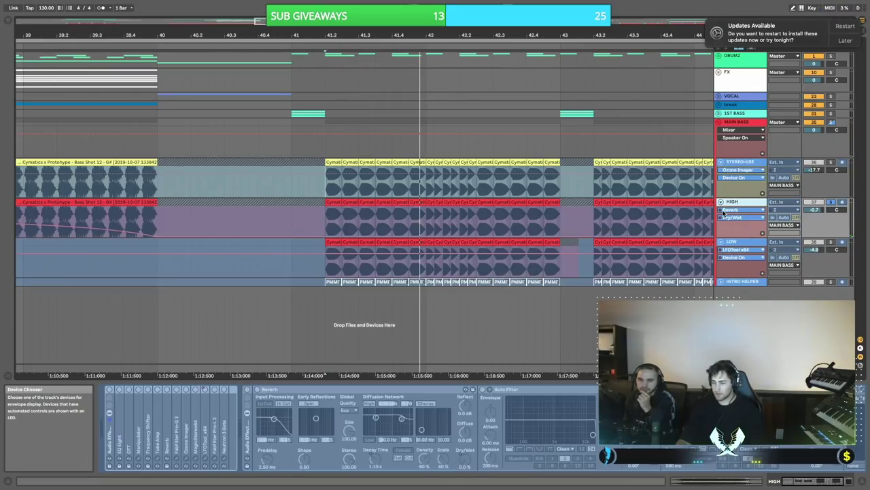
{"action": "scroll", "coordinate": [550, 425], "scroll_direction": "right", "scroll_amount": 3}
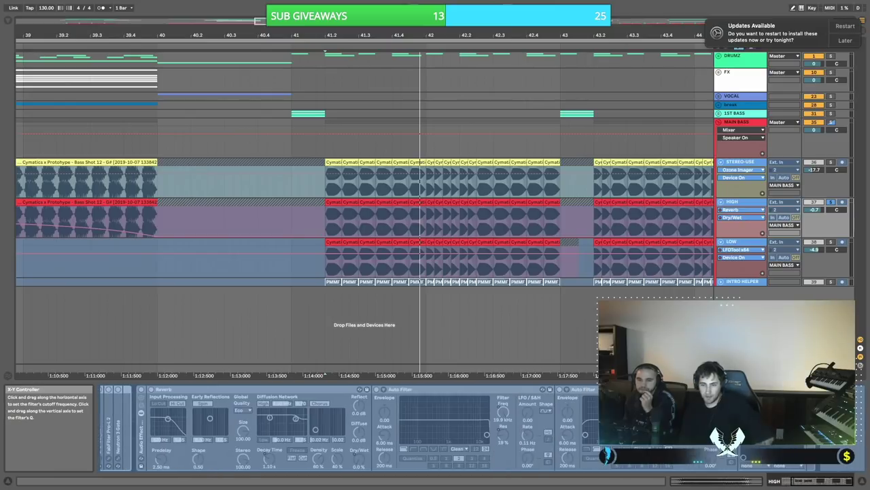
{"action": "scroll", "coordinate": [549, 425], "scroll_direction": "left", "scroll_amount": 3}
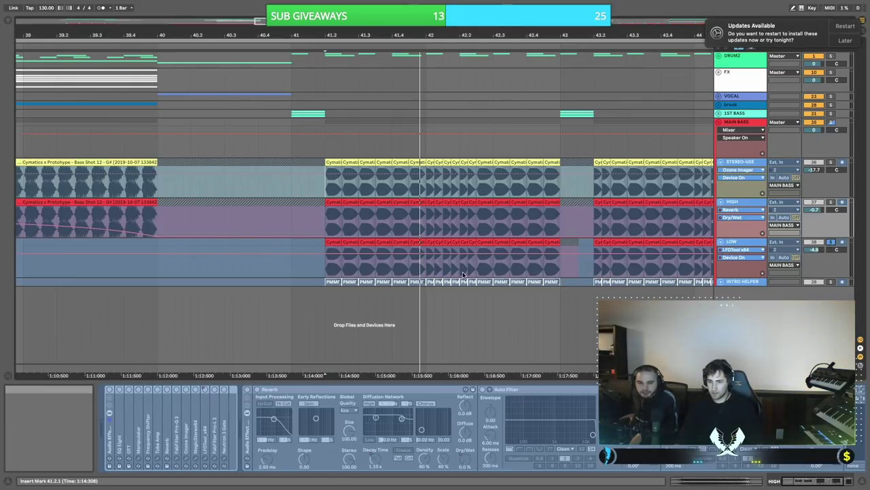
- Show the LOW track's devices and play its soloed clips from bar 41.2
{"action": "left_click", "coordinate": [282, 272]}
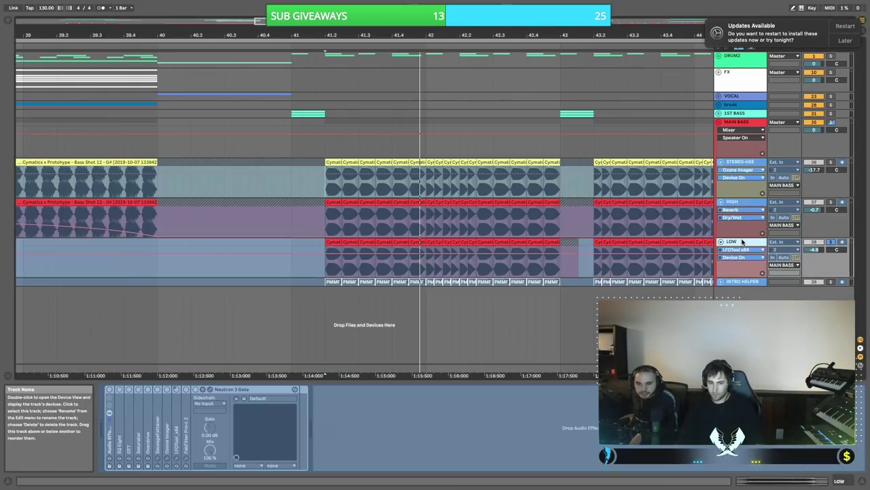
{"action": "left_click", "coordinate": [345, 240]}
{"action": "key", "text": "space"}
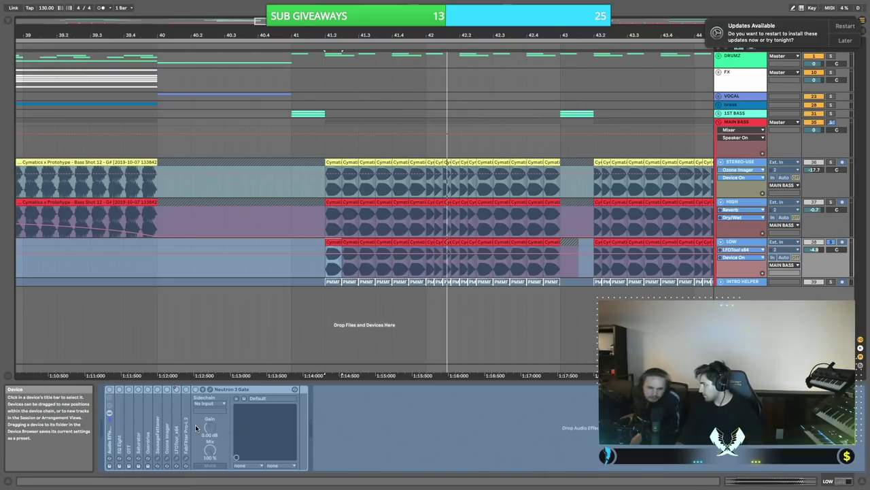
- Duplicate the frozen HIGH track inside the MAIN BASS group
{"action": "left_click", "coordinate": [754, 205]}
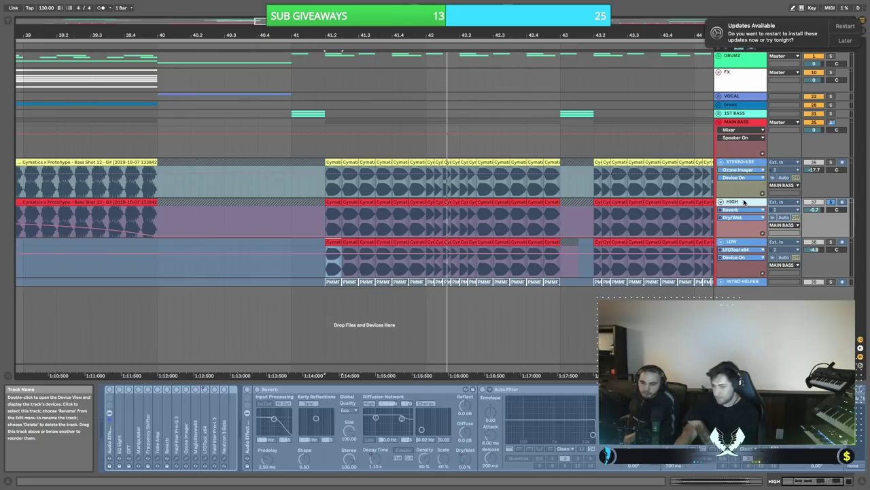
{"action": "right_click", "coordinate": [743, 202]}
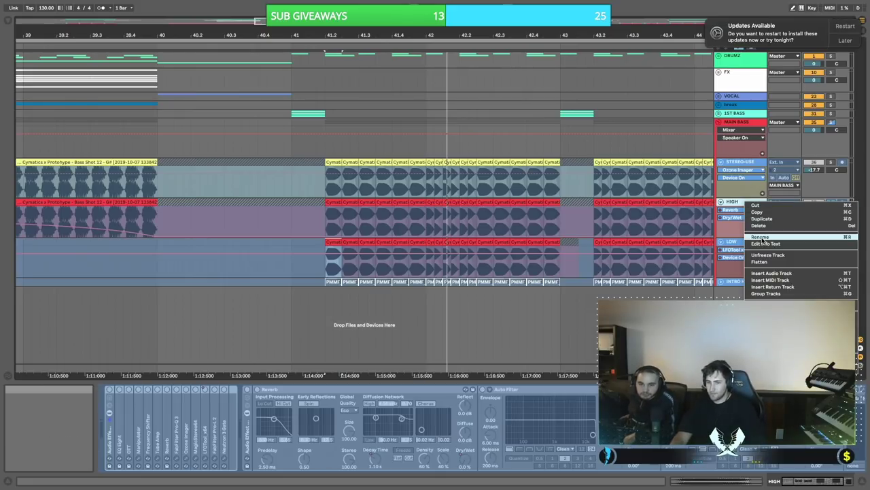
{"action": "left_click", "coordinate": [733, 202]}
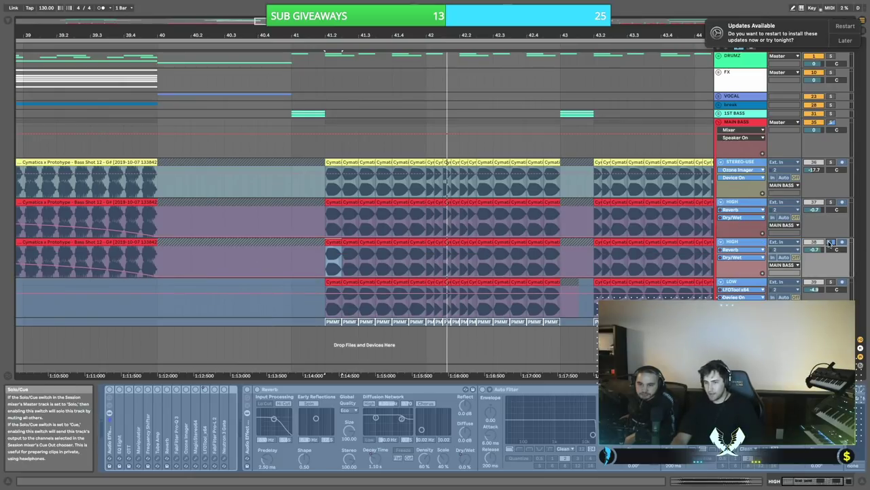
- Unfreeze the duplicated HIGH track and bring its Reverb and Auto Filter devices into view
{"action": "left_click", "coordinate": [748, 242]}
{"action": "right_click", "coordinate": [756, 243]}
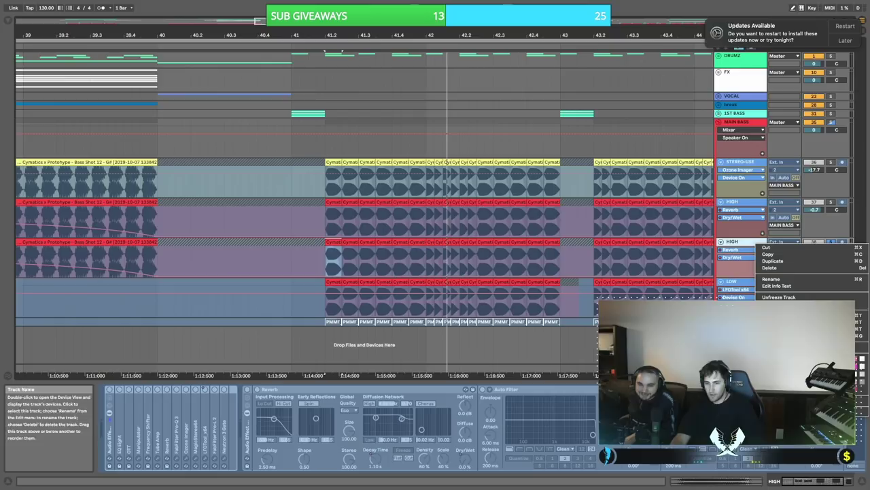
{"action": "left_click", "coordinate": [777, 297]}
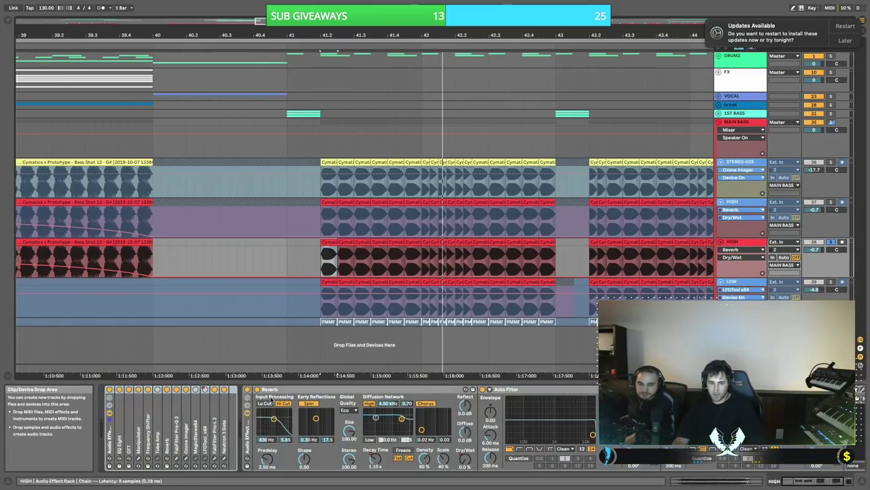
{"action": "scroll", "coordinate": [271, 399], "scroll_direction": "right", "scroll_amount": 2}
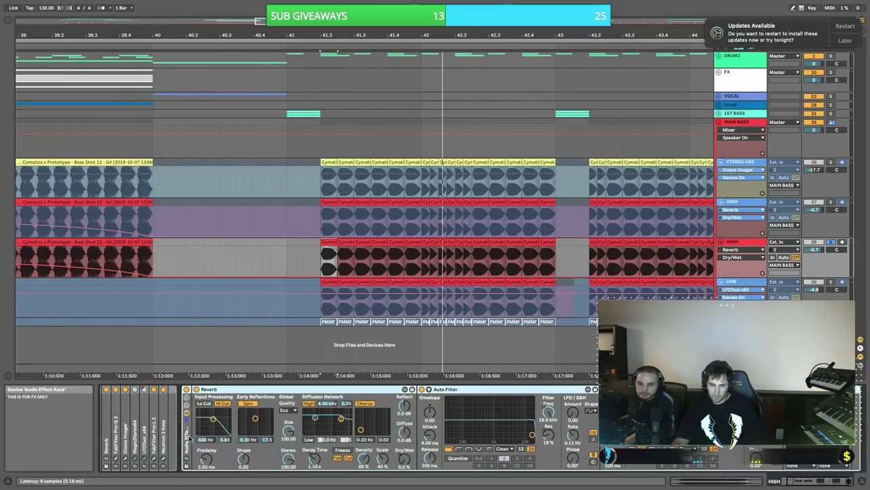
- Collapse the FX rack, nest the duplicated HIGH track's main Audio Effect Rack inside a new outer rack, and play it with the outer rack bypassed
{"action": "double_click", "coordinate": [188, 437]}
{"action": "scroll", "coordinate": [132, 411], "scroll_direction": "left", "scroll_amount": 2}
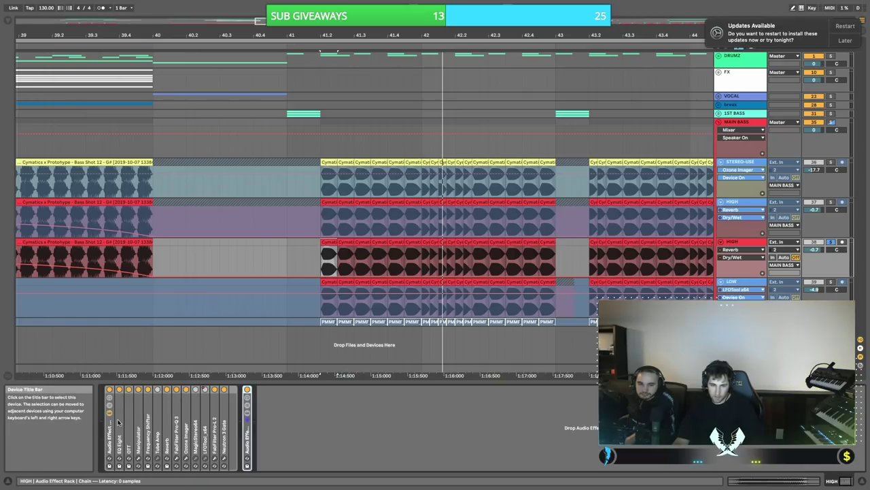
{"action": "left_click", "coordinate": [117, 422]}
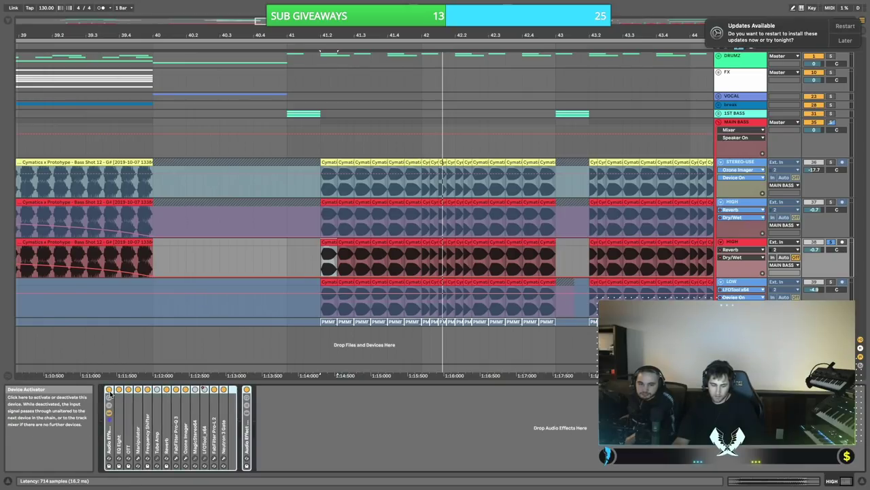
{"action": "key", "text": "ctrl+g"}
{"action": "key", "text": "space"}
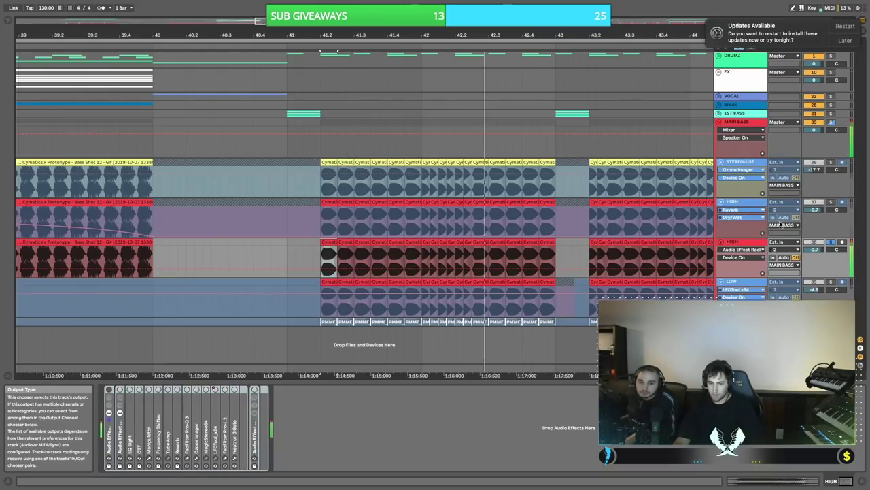
- Compare the original HIGH track with its bypassed duplicate by soloing each in turn during playback from bar 41.2
{"action": "left_click", "coordinate": [830, 202]}
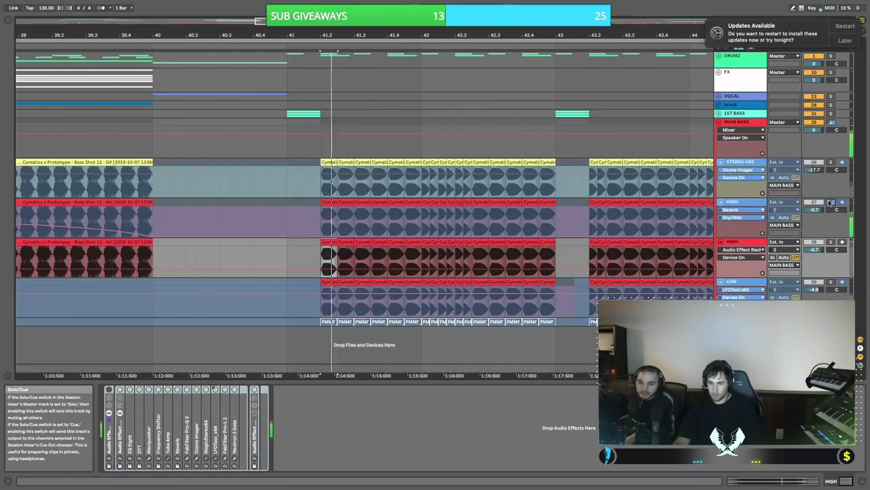
{"action": "left_click", "coordinate": [830, 241]}
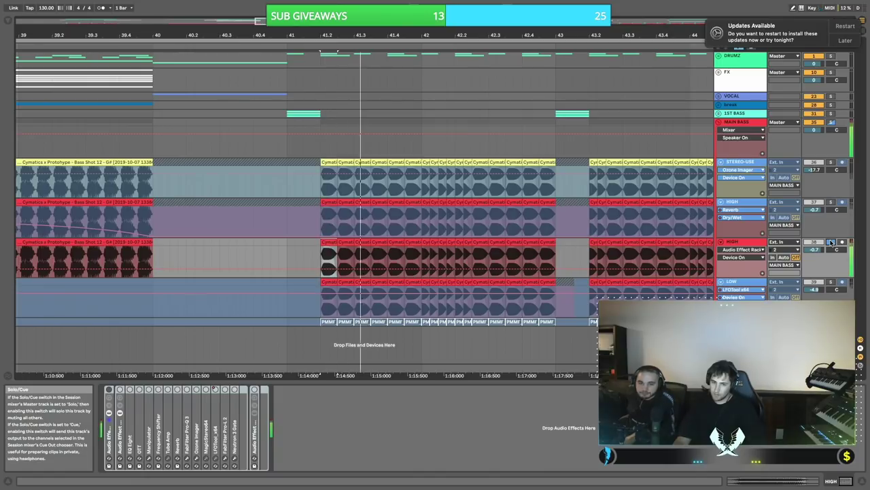
{"action": "key", "text": "space"}
{"action": "scroll", "coordinate": [327, 270], "scroll_direction": "left", "scroll_amount": 1}
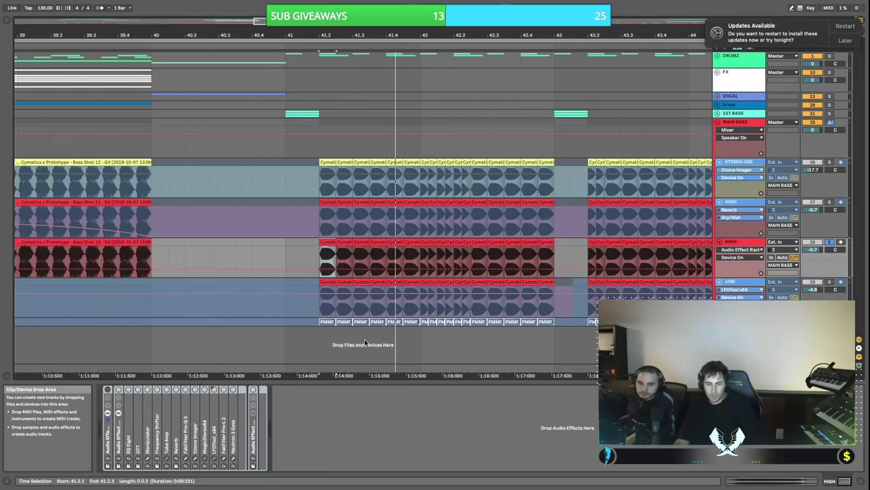
{"action": "scroll", "coordinate": [501, 293], "scroll_direction": "left", "scroll_amount": 1}
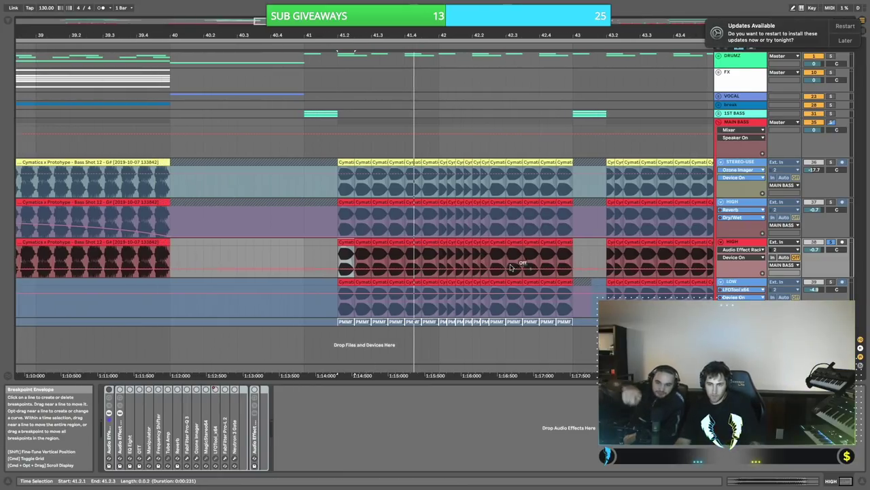
{"action": "key", "text": "space"}
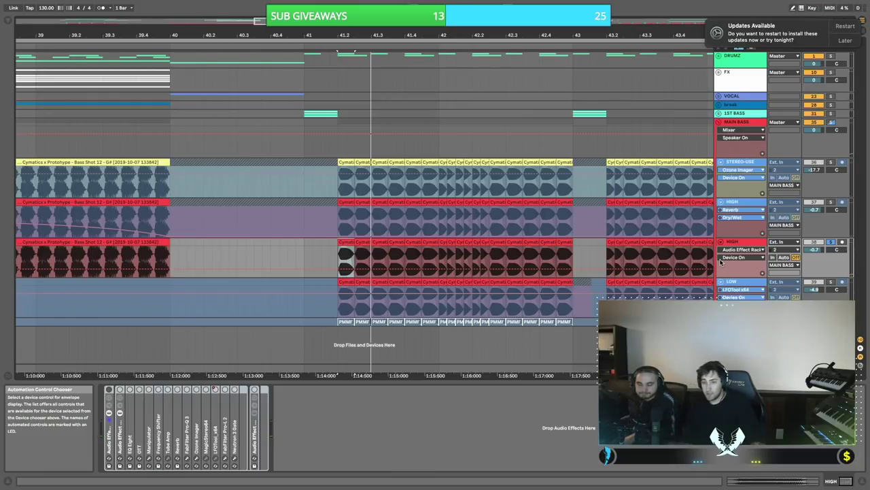
{"action": "left_click", "coordinate": [831, 203]}
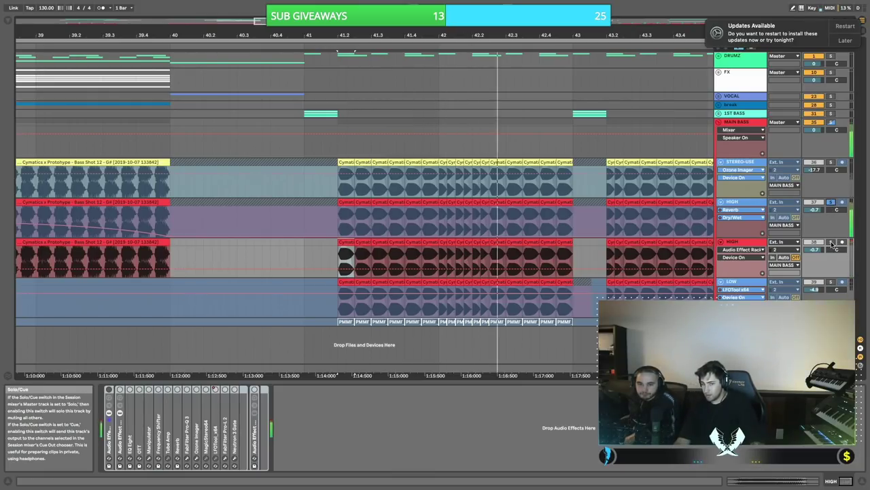
{"action": "left_click", "coordinate": [831, 242]}
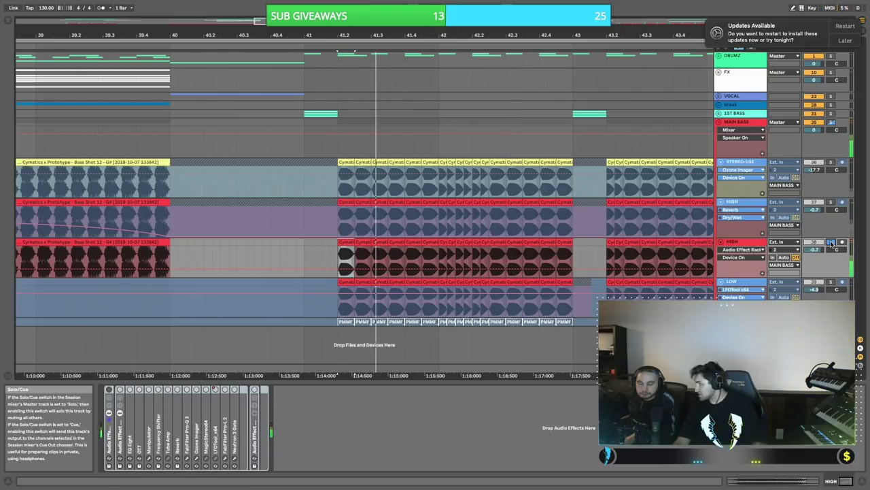
- Inspect the Manipulator plug-in's settings on the duplicated HIGH track and switch the outer effect rack back on
{"action": "double_click", "coordinate": [154, 431]}
{"action": "left_click", "coordinate": [164, 390]}
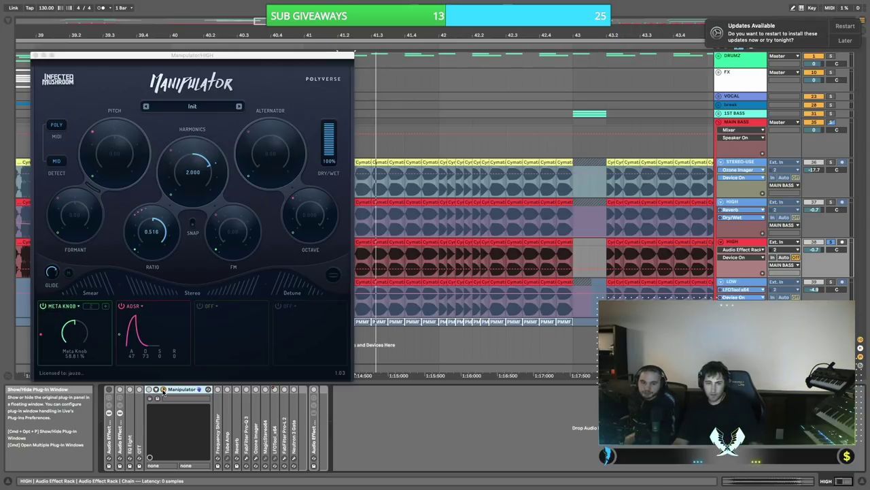
{"action": "left_click", "coordinate": [163, 390]}
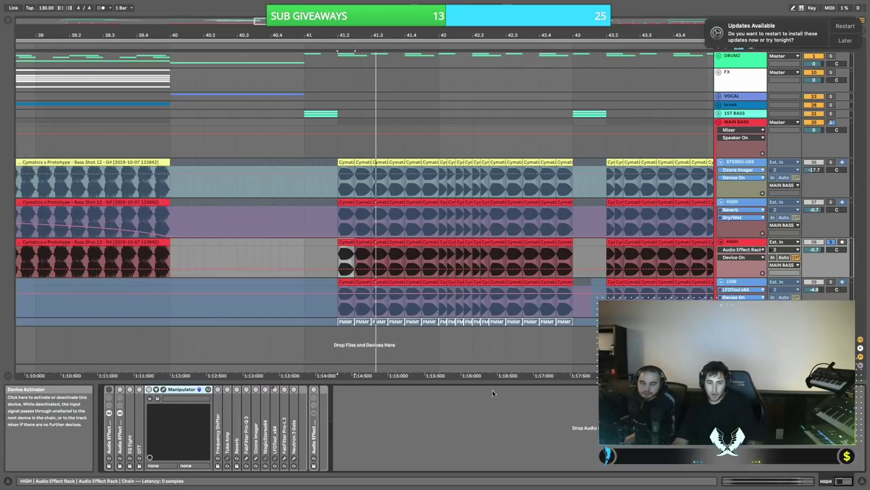
{"action": "left_click", "coordinate": [108, 389]}
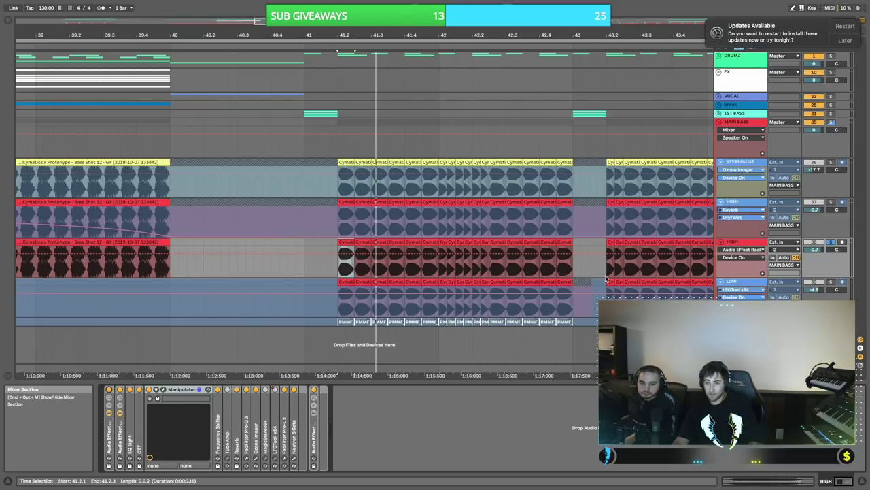
{"action": "left_click", "coordinate": [150, 390]}
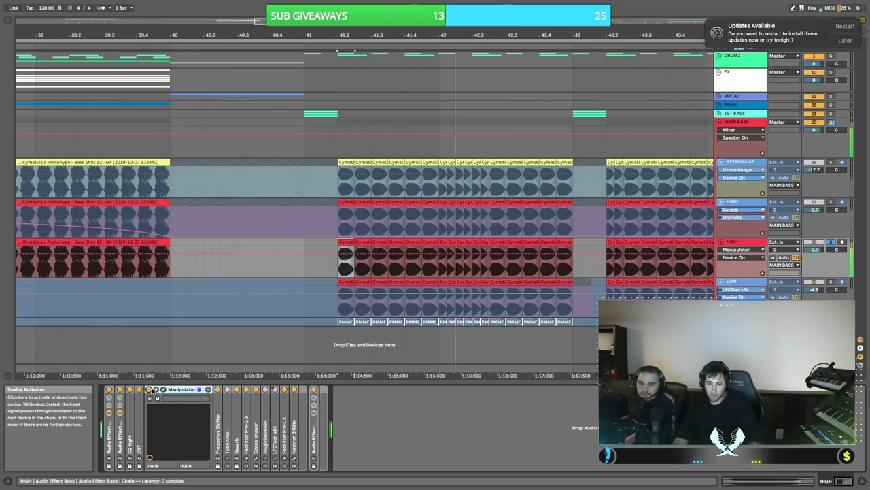
- Set Manipulator's Harmonics to about 1.976 while the soloed duplicate plays, and close the plug-in window
{"action": "left_click", "coordinate": [163, 389]}
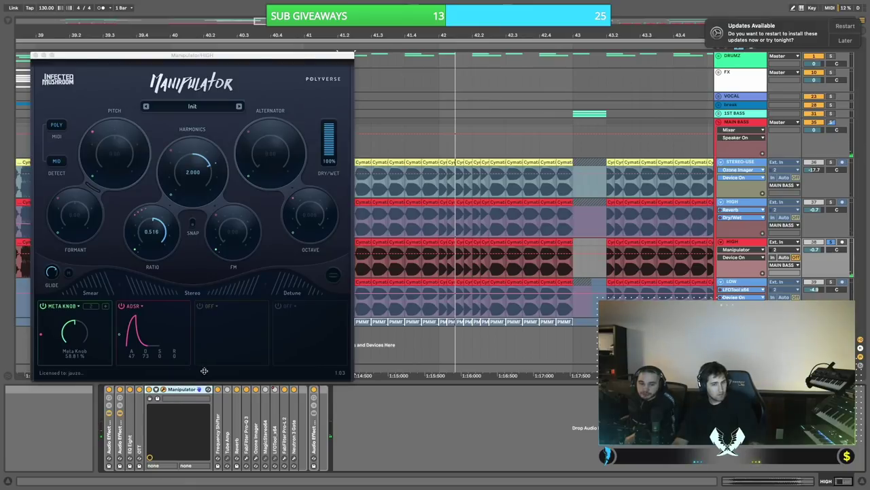
{"action": "key", "text": "space"}
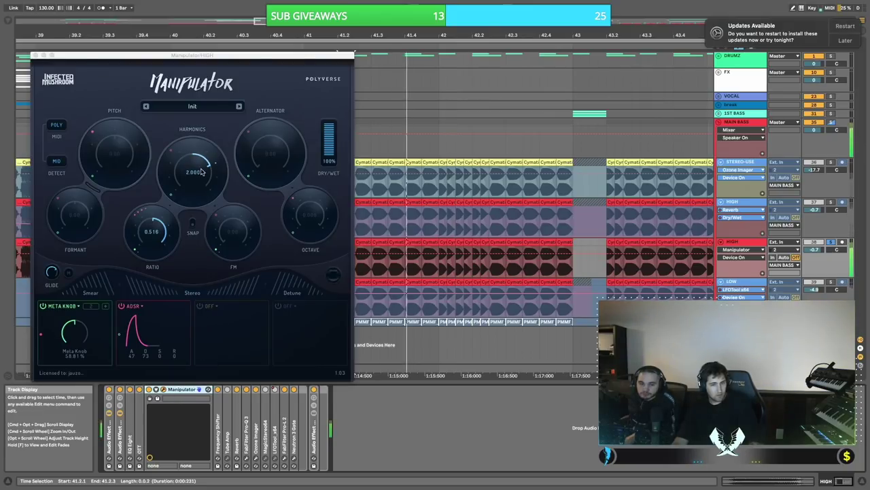
{"action": "mouse_move", "coordinate": [201, 167]}
{"action": "left_mouse_down"}
{"action": "mouse_move", "coordinate": [203, 153]}
{"action": "mouse_move", "coordinate": [206, 169]}
{"action": "left_mouse_up"}
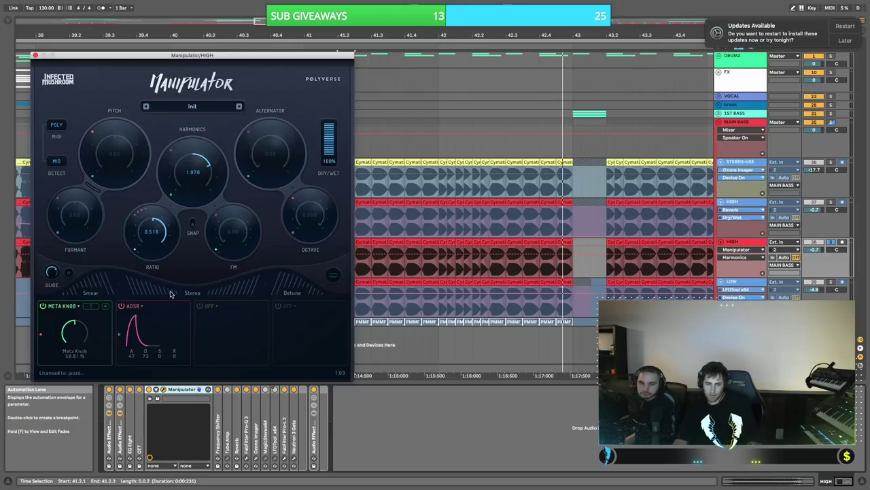
{"action": "left_click", "coordinate": [35, 55]}
- Play the duplicated HIGH track with Manipulator bypassed and check the EQ Eight's curve
{"action": "key", "text": "space"}
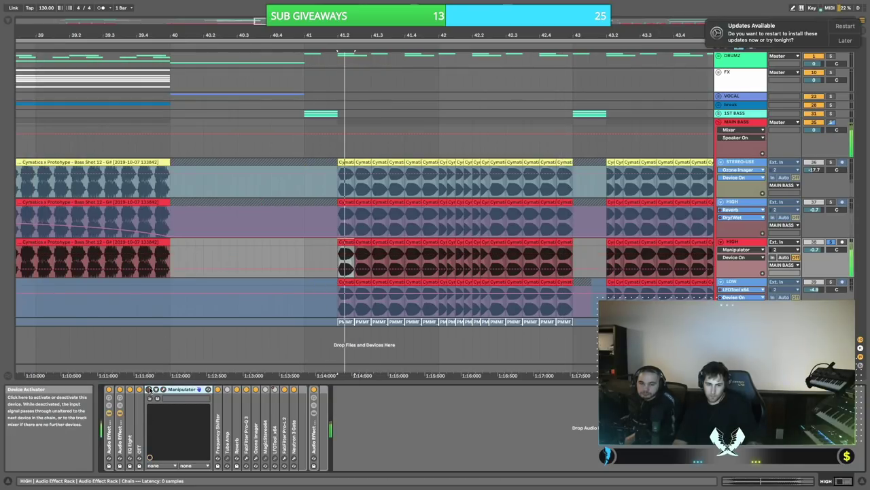
{"action": "key", "text": "space"}
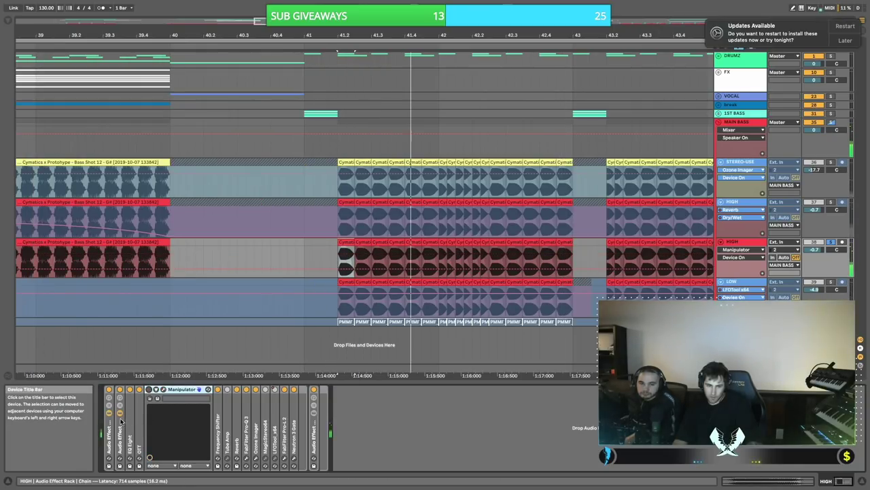
{"action": "double_click", "coordinate": [131, 412]}
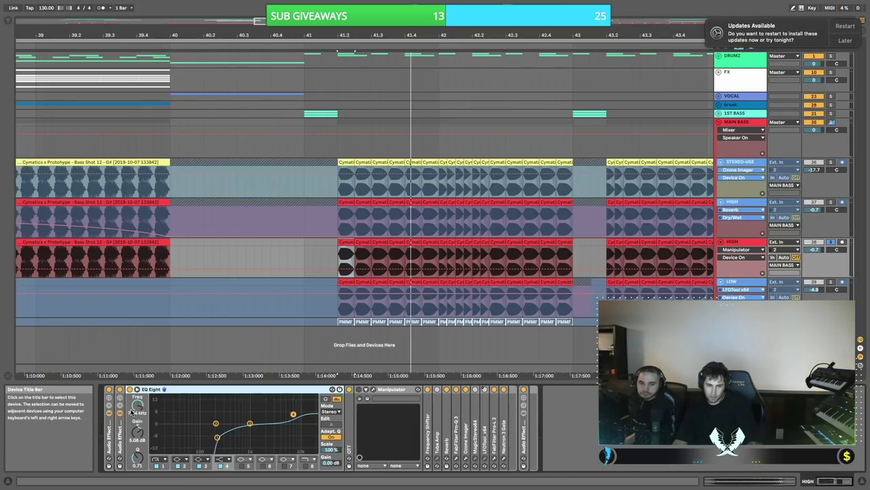
{"action": "double_click", "coordinate": [157, 389]}
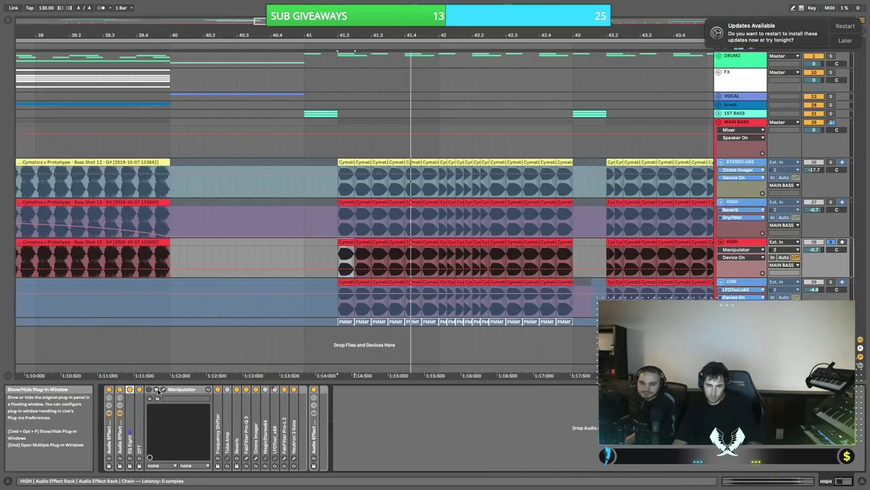
- Compare the duplicated HIGH track with its outer rack bypassed and active, and re-enable Manipulator
{"action": "left_click", "coordinate": [108, 390]}
{"action": "key", "text": "space"}
{"action": "key", "text": "space"}
{"action": "left_click", "coordinate": [108, 390]}
{"action": "key", "text": "space"}
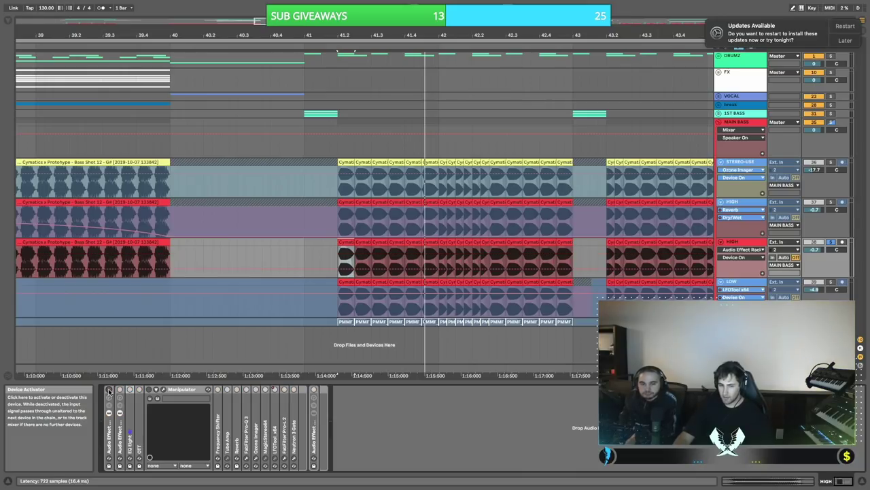
{"action": "key", "text": "space"}
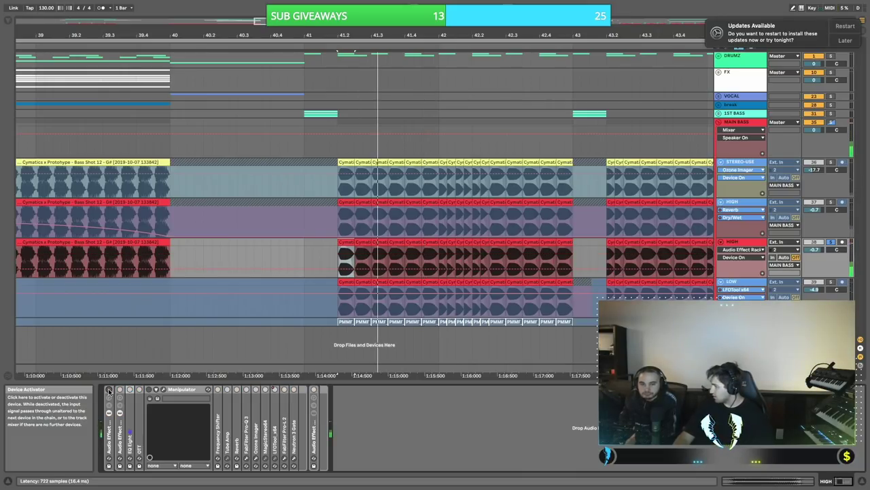
{"action": "left_click", "coordinate": [109, 389]}
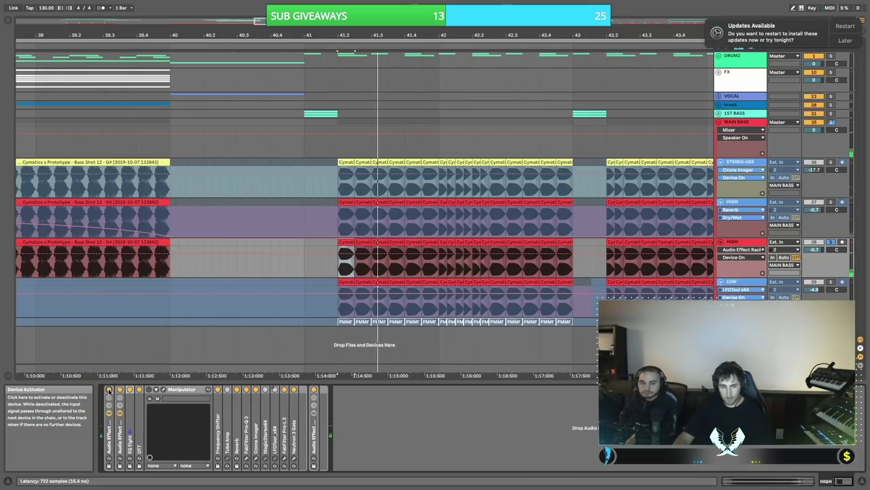
{"action": "left_click", "coordinate": [149, 391]}
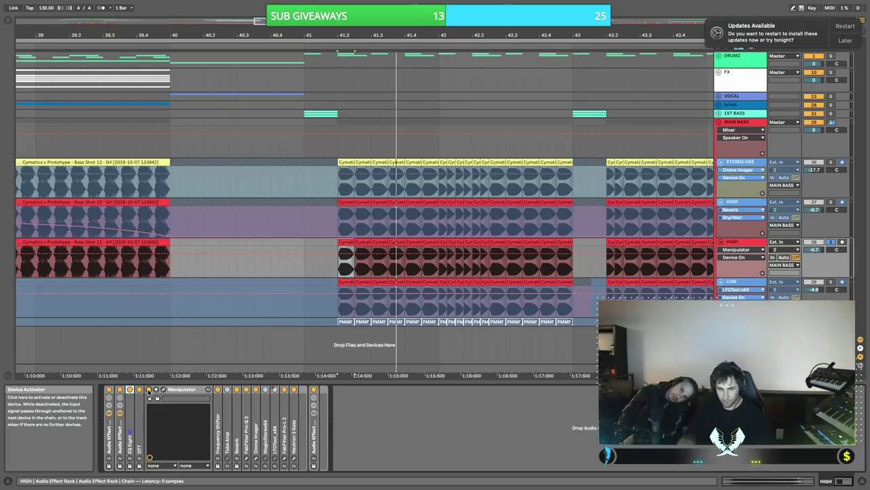
- Examine the Tube Amp, Reverb and MagicStereo64 devices in the duplicated HIGH track's chain, along with the FX-only rack
{"action": "left_click", "coordinate": [226, 420]}
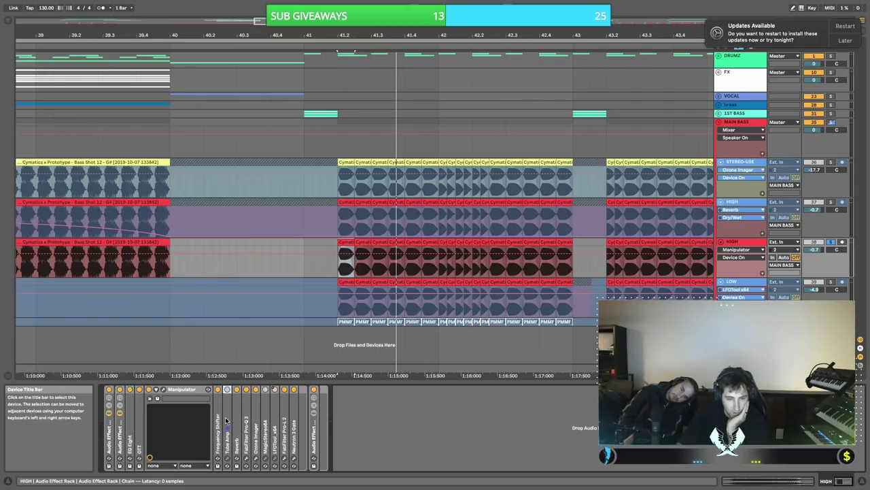
{"action": "double_click", "coordinate": [227, 419]}
{"action": "double_click", "coordinate": [272, 411]}
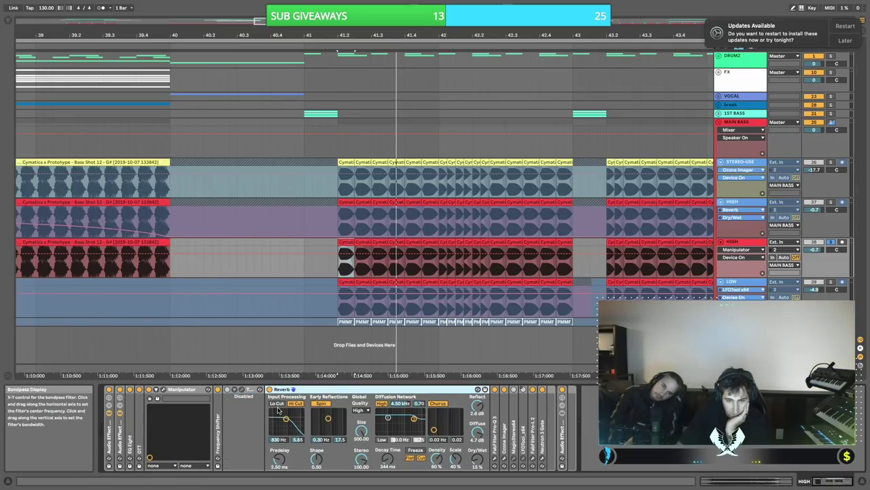
{"action": "double_click", "coordinate": [562, 419]}
{"action": "scroll", "coordinate": [575, 429], "scroll_direction": "right", "scroll_amount": 5}
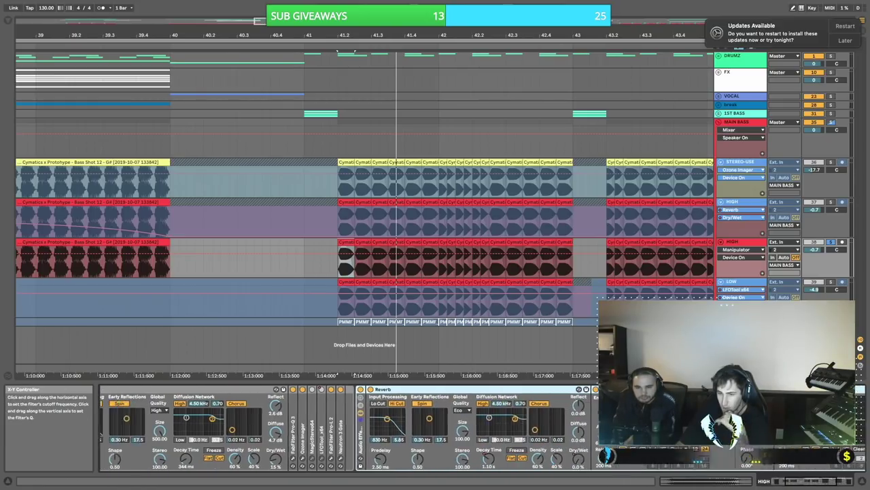
{"action": "scroll", "coordinate": [591, 422], "scroll_direction": "left", "scroll_amount": 2}
{"action": "scroll", "coordinate": [542, 417], "scroll_direction": "left", "scroll_amount": 1}
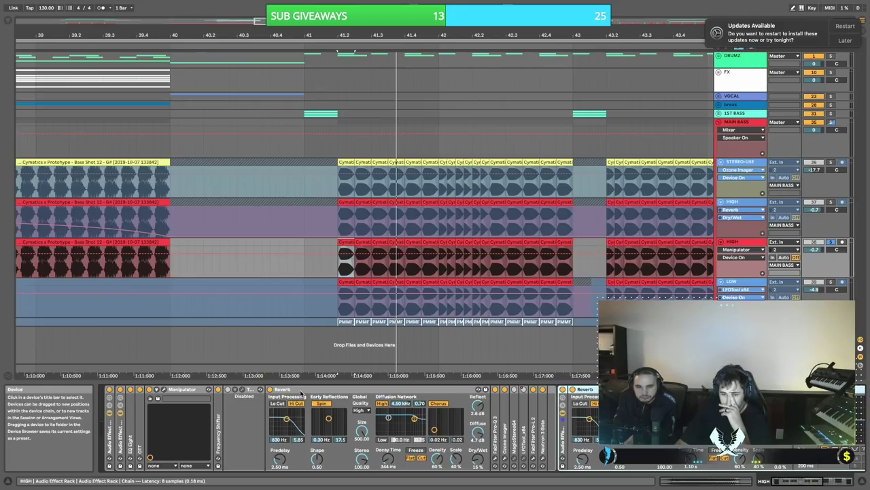
{"action": "double_click", "coordinate": [513, 434]}
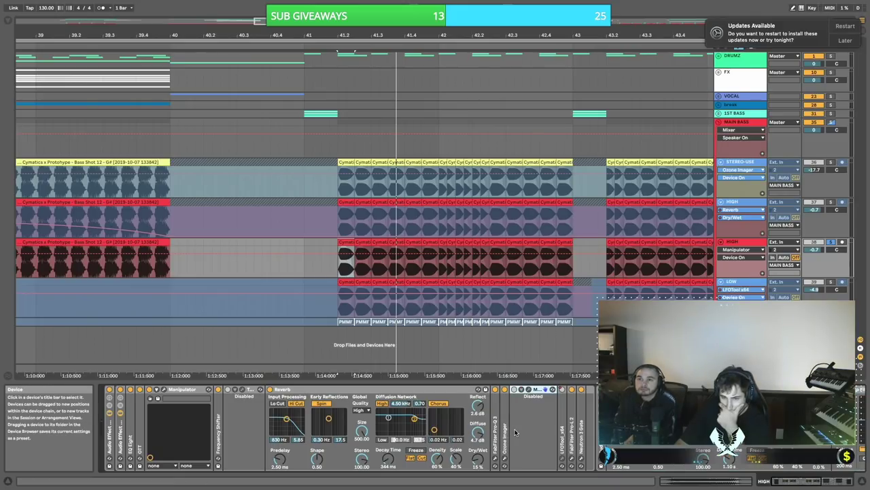
{"action": "scroll", "coordinate": [527, 428], "scroll_direction": "right", "scroll_amount": 1}
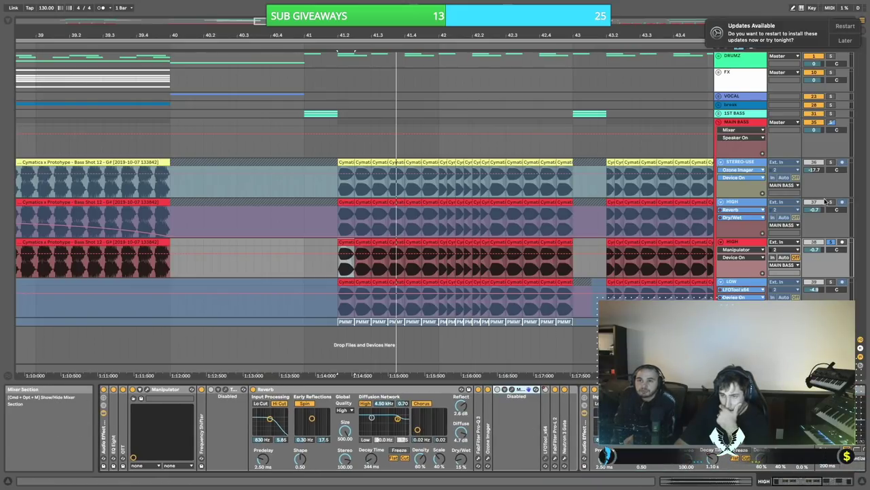
- Play the original and duplicated HIGH tracks soloed in turn with Manipulator active, and review the duplicate's device chain
{"action": "key", "text": "space"}
{"action": "key", "text": "space"}
{"action": "key", "text": "space"}
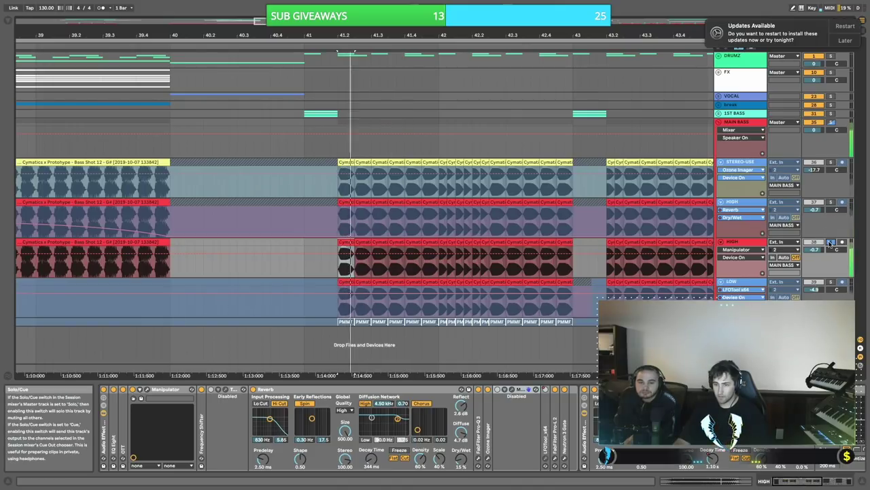
{"action": "left_click", "coordinate": [830, 242]}
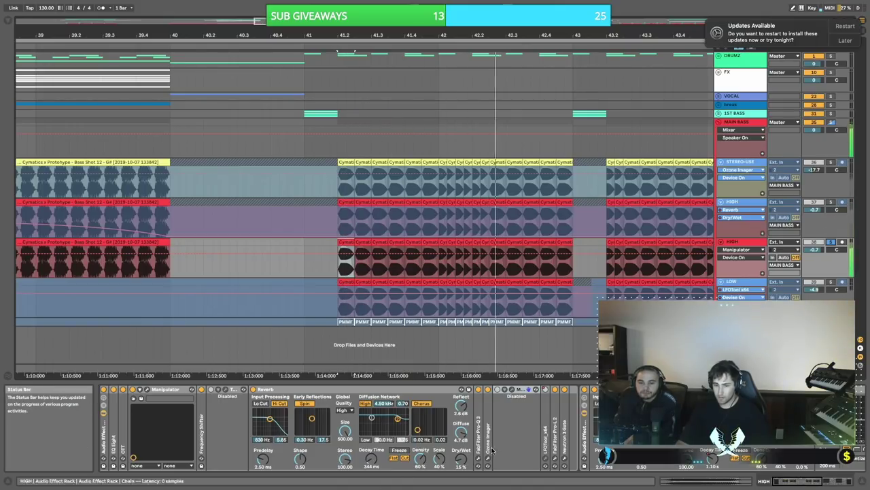
{"action": "scroll", "coordinate": [506, 439], "scroll_direction": "right", "scroll_amount": 2}
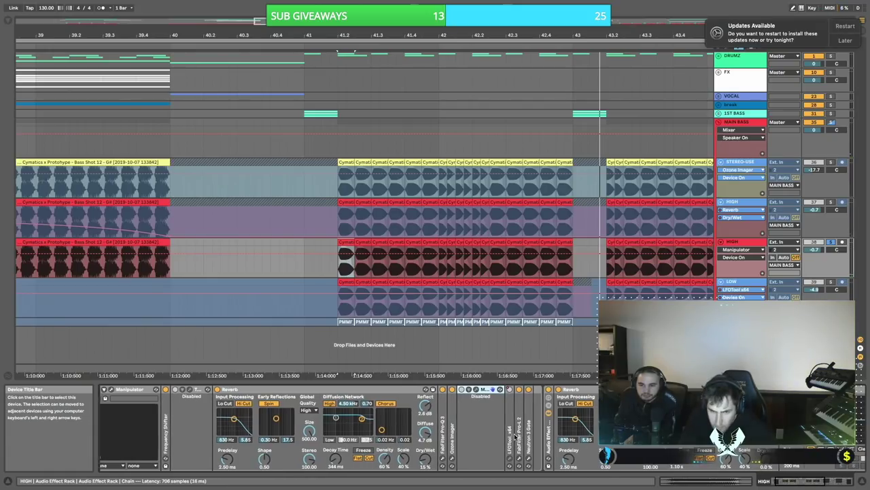
{"action": "scroll", "coordinate": [510, 440], "scroll_direction": "right", "scroll_amount": 1}
{"action": "scroll", "coordinate": [184, 425], "scroll_direction": "left", "scroll_amount": 3}
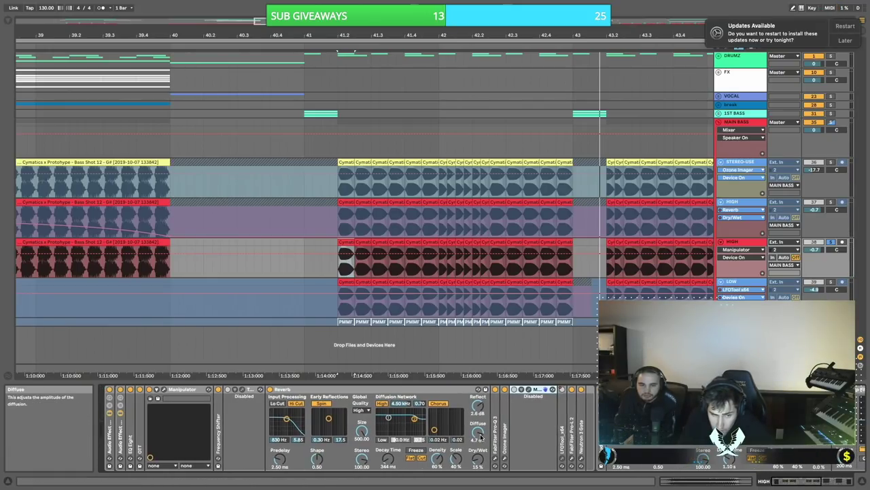
- Unfold the Frequency Shifter on the duplicated HIGH track, audition it, and set its LFO phase to 177°
{"action": "double_click", "coordinate": [218, 395]}
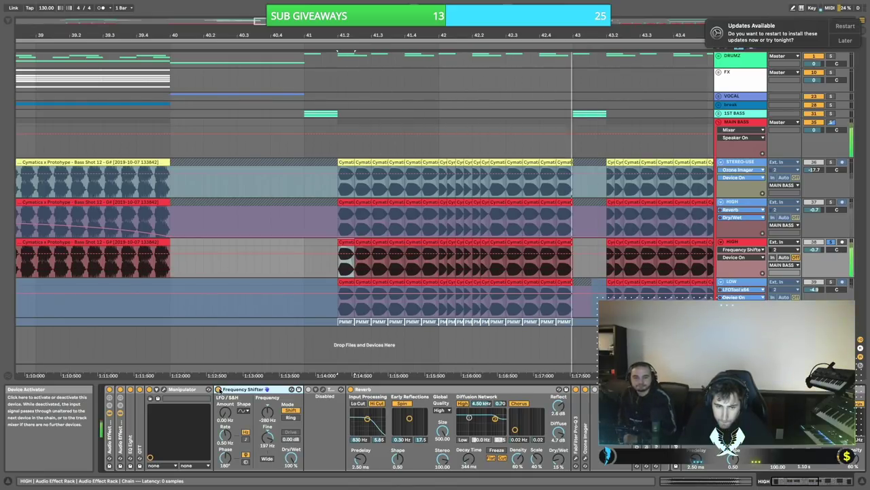
{"action": "left_click", "coordinate": [218, 390]}
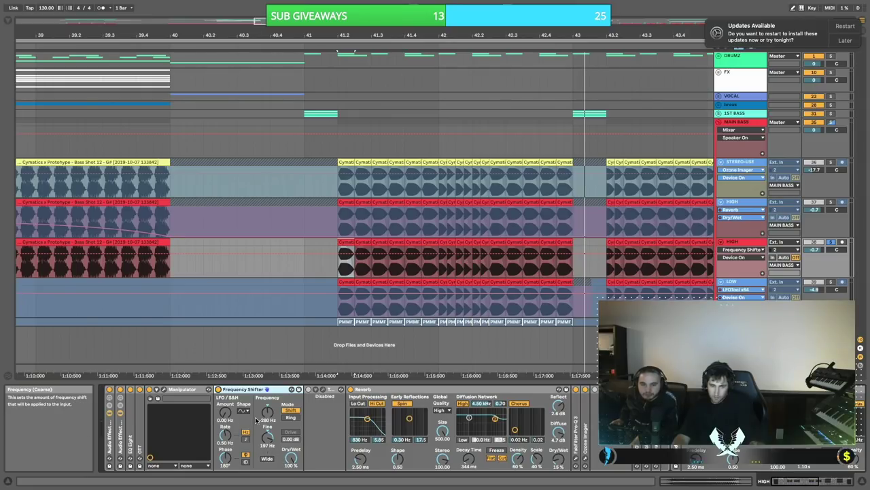
{"action": "left_click_drag", "start_coordinate": [225, 454], "coordinate": [226, 454]}
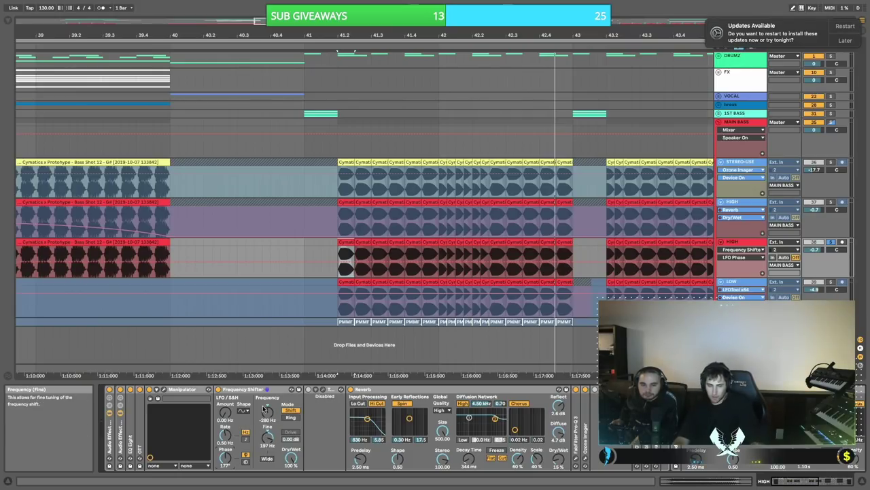
- Compare the soloed duplicated HIGH track with Frequency Shifter and Manipulator bypassed and active in turn
{"action": "left_click", "coordinate": [218, 389]}
{"action": "key", "text": "space"}
{"action": "left_click", "coordinate": [218, 390]}
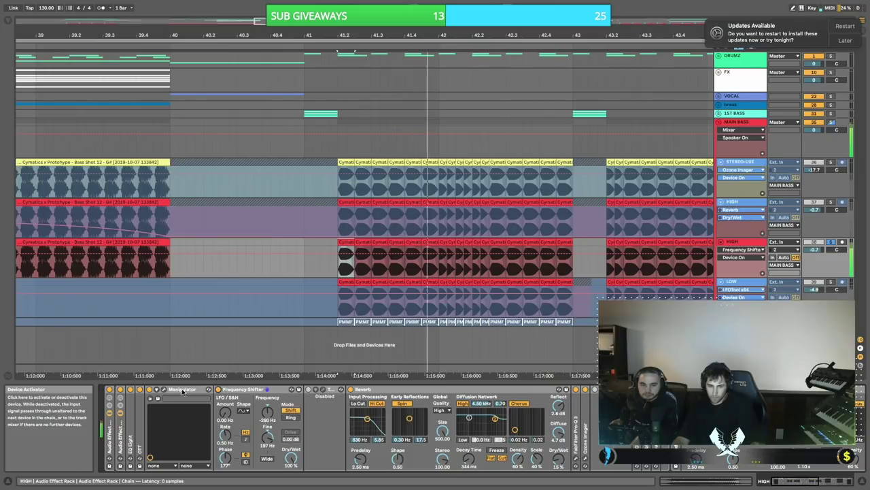
{"action": "key", "text": "space"}
{"action": "left_click", "coordinate": [150, 390]}
{"action": "key", "text": "space"}
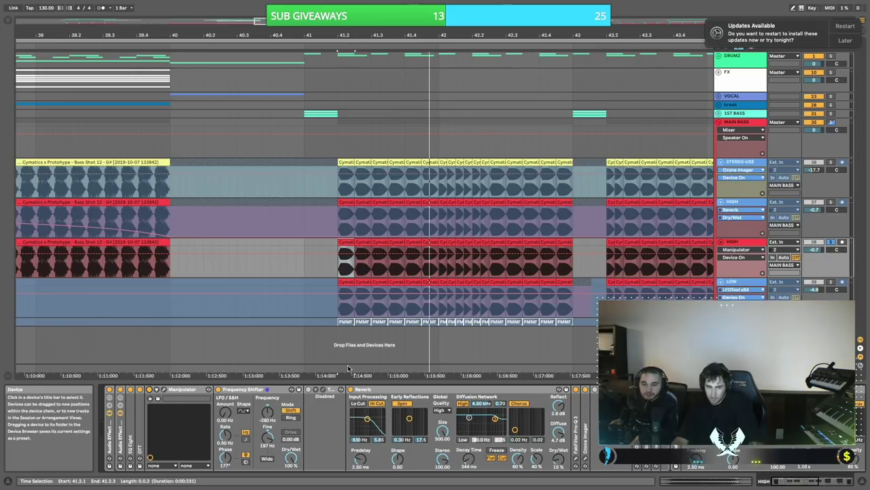
- Unfold OTT and EQ Eight in the duplicated HIGH track's chain and play the track with EQ Eight bypassed and active
{"action": "double_click", "coordinate": [140, 414]}
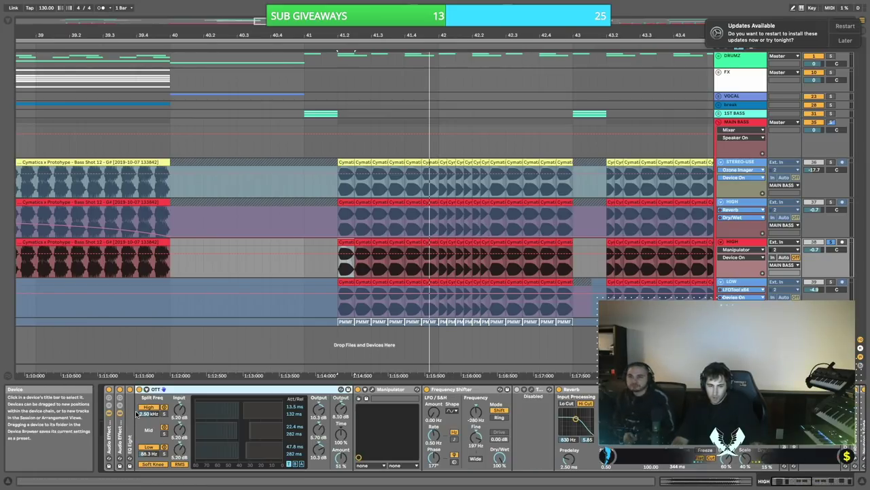
{"action": "double_click", "coordinate": [128, 413]}
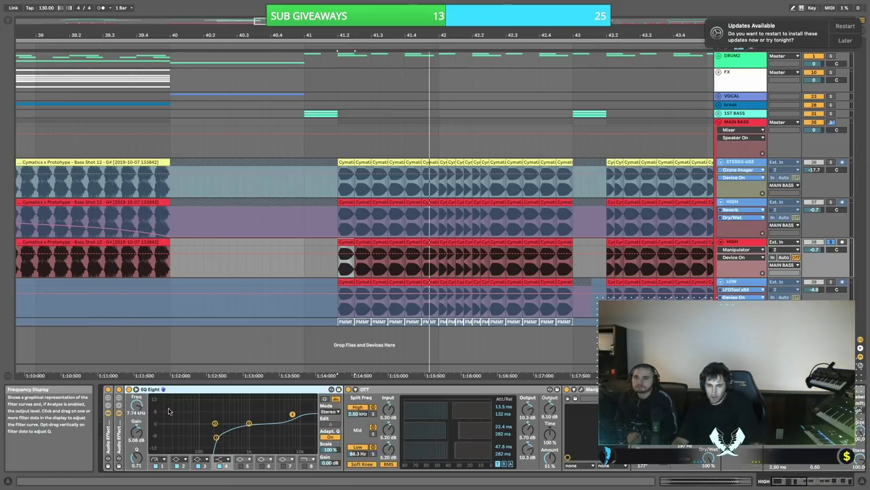
{"action": "left_click", "coordinate": [129, 389]}
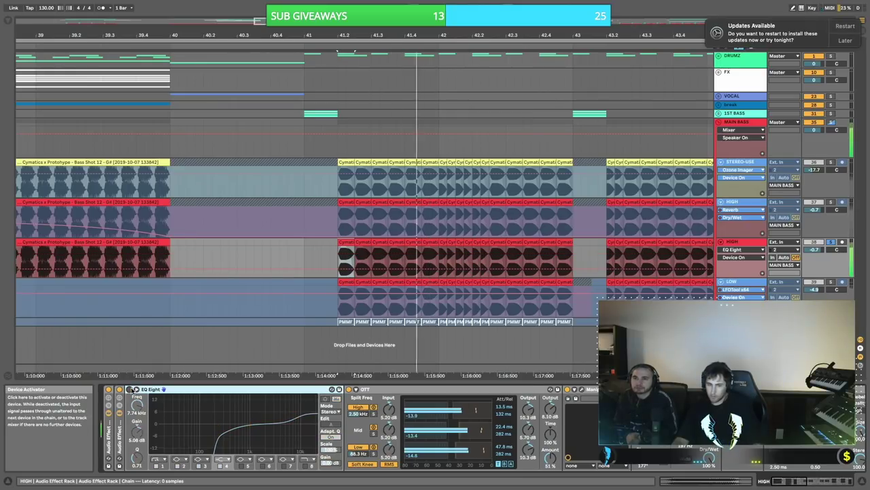
{"action": "left_click", "coordinate": [129, 389]}
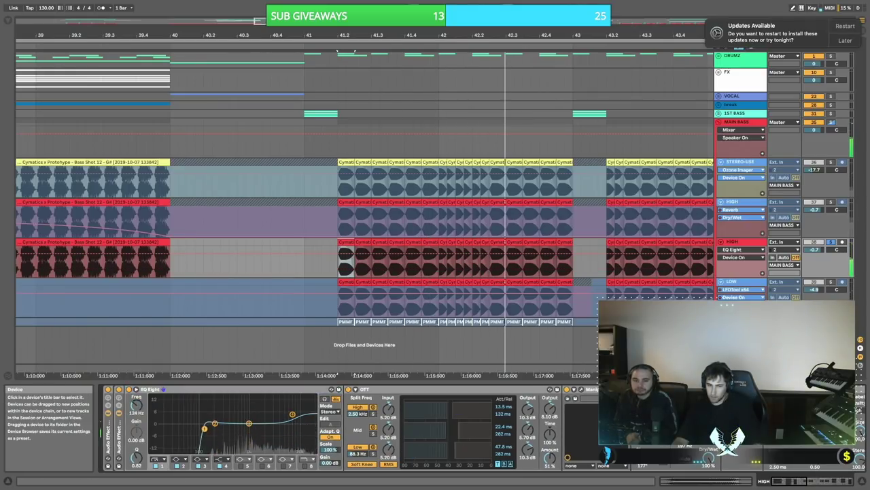
- Set EQ Eight's low cut to 107 Hz with Q 0.69 and flatten the high band to -0.12 dB at 7.58 kHz
{"action": "key", "text": "super+z"}
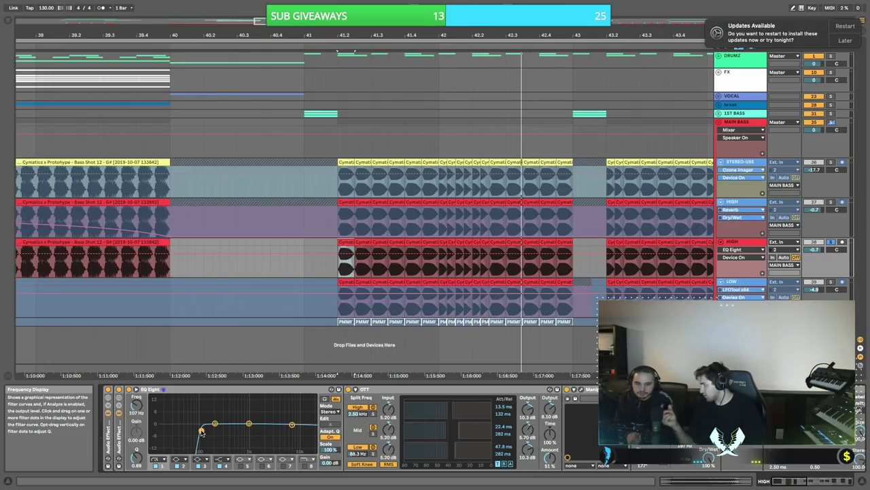
{"action": "left_click", "coordinate": [293, 426]}
{"action": "key", "text": "space"}
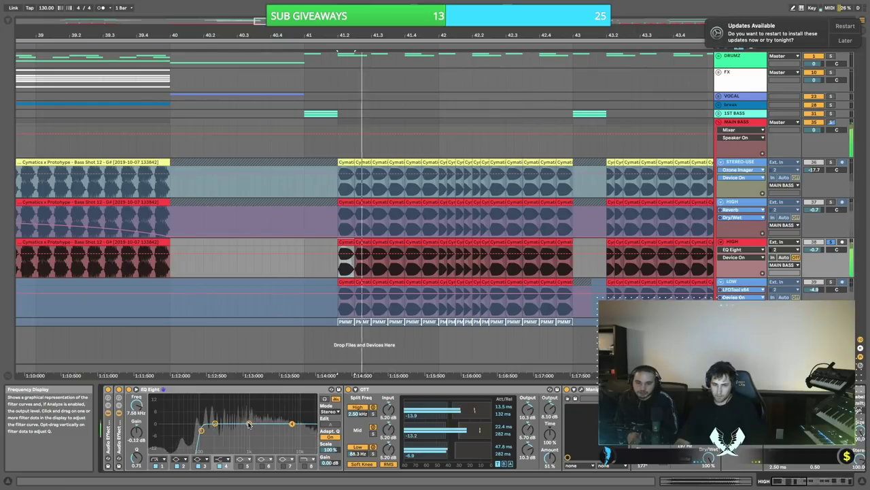
- Search the plug-ins for "pro q" and insert FabFilter Pro-Q 3 between EQ Eight and OTT on the duplicated HIGH track
{"action": "left_click", "coordinate": [8, 20]}
{"action": "left_click", "coordinate": [26, 152]}
{"action": "left_click", "coordinate": [100, 22]}
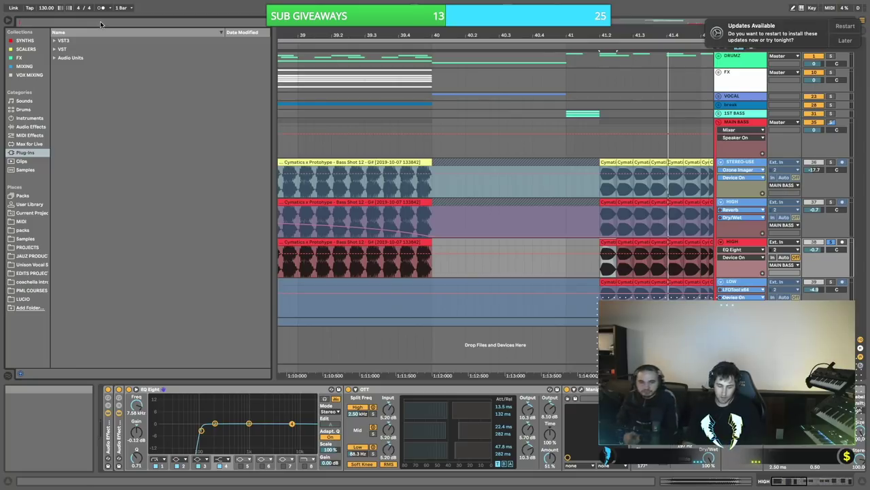
{"action": "type", "text": "pro q"}
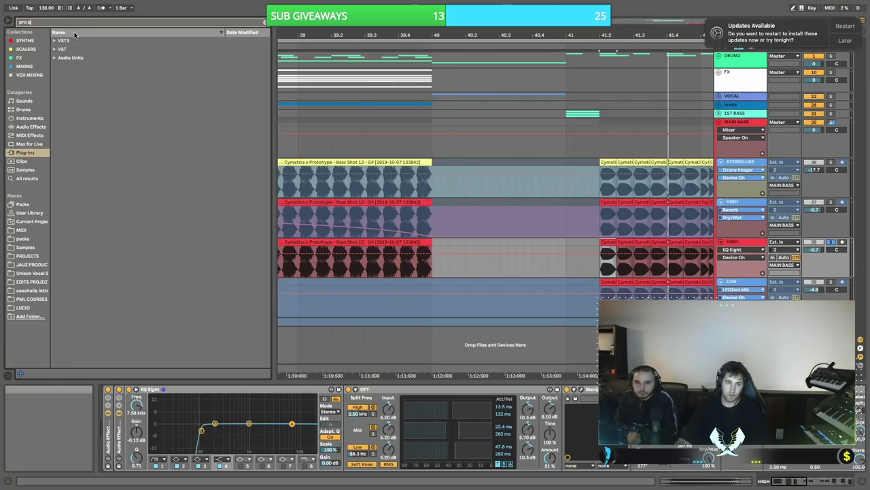
{"action": "left_click", "coordinate": [54, 40]}
{"action": "left_click", "coordinate": [60, 49]}
{"action": "left_click_drag", "start_coordinate": [86, 58], "coordinate": [333, 415]}
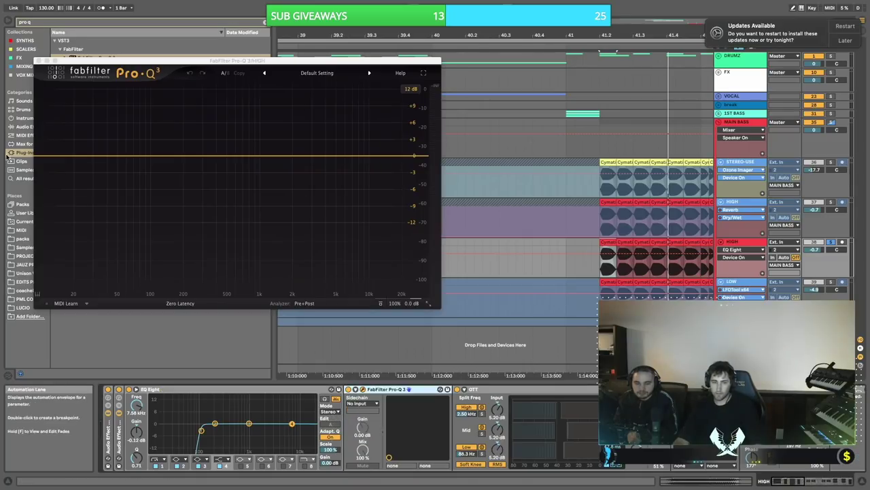
- Add a bell band in Pro-Q 3, sweep it soloed during playback to about 178 Hz, and give it a dynamic cut
{"action": "left_click", "coordinate": [144, 156]}
{"action": "left_click_drag", "start_coordinate": [156, 129], "coordinate": [216, 113]}
{"action": "key", "text": "space"}
{"action": "left_click_drag", "start_coordinate": [204, 156], "coordinate": [183, 156]}
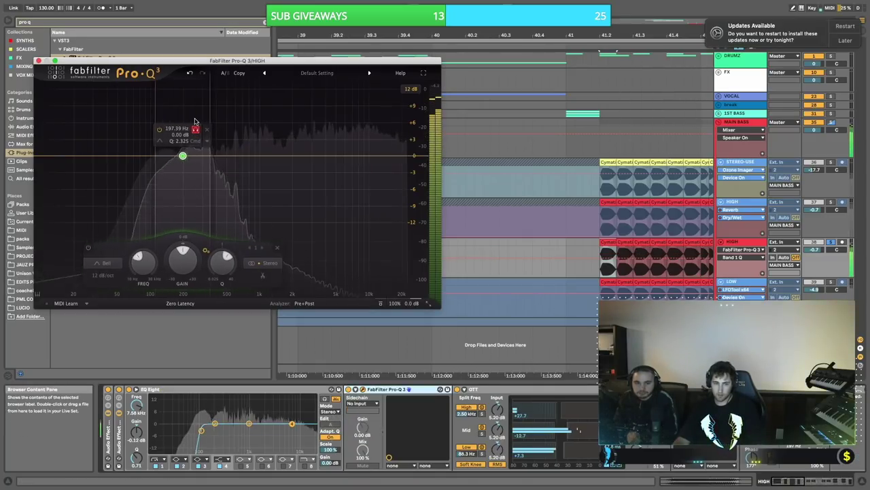
{"action": "left_click_drag", "start_coordinate": [195, 112], "coordinate": [191, 119]}
{"action": "left_click_drag", "start_coordinate": [176, 247], "coordinate": [199, 287]}
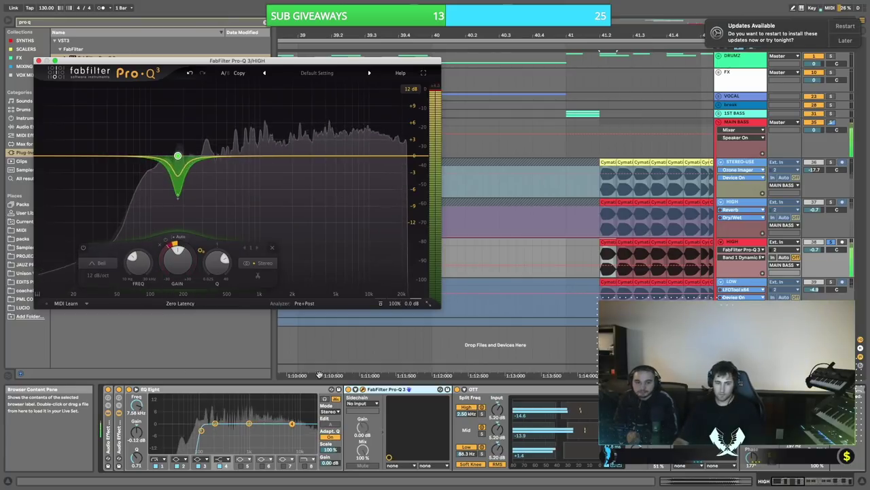
- Move the Pro-Q 3 band to 182.94 Hz and deepen its dynamic range to -26.39 dB while comparing the result
{"action": "left_click", "coordinate": [348, 390]}
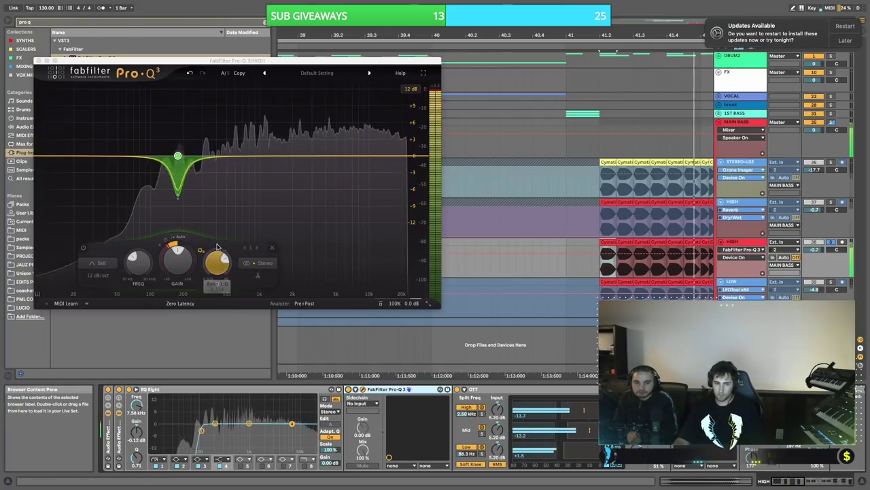
{"action": "scroll", "coordinate": [211, 198], "scroll_direction": "up", "scroll_amount": 1}
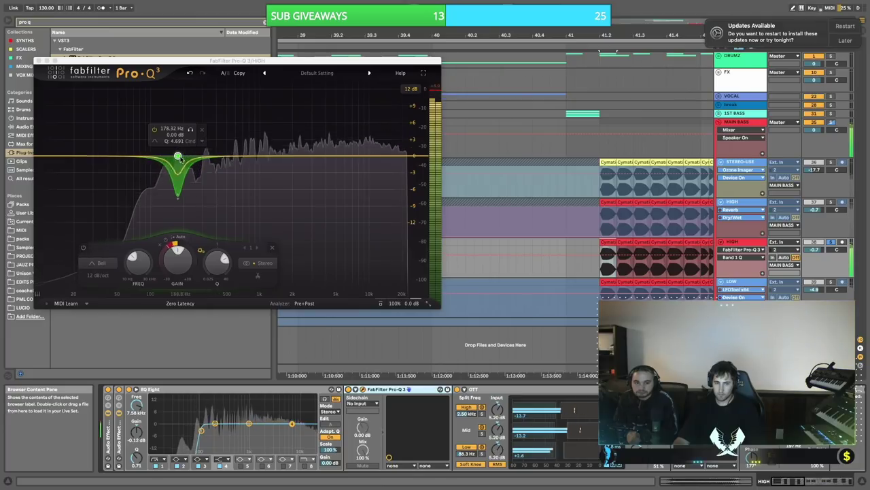
{"action": "left_click_drag", "start_coordinate": [178, 156], "coordinate": [181, 158]}
{"action": "left_click_drag", "start_coordinate": [170, 244], "coordinate": [170, 285]}
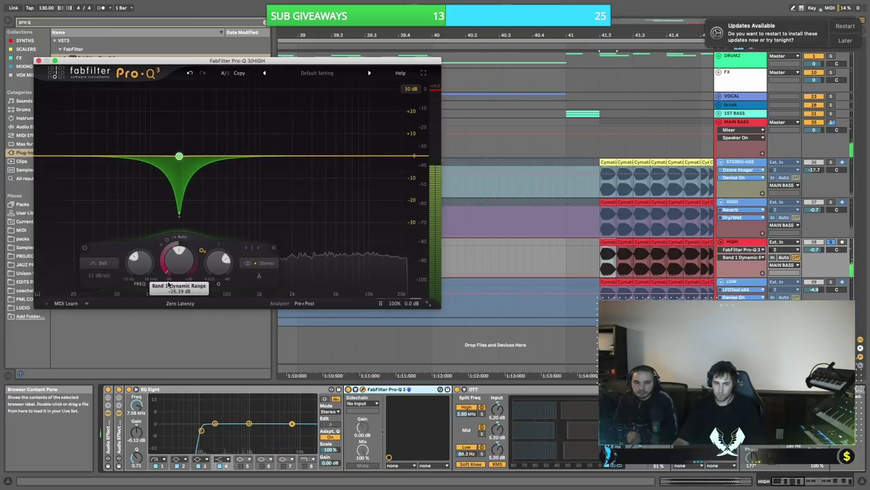
{"action": "scroll", "coordinate": [216, 206], "scroll_direction": "up", "scroll_amount": 1}
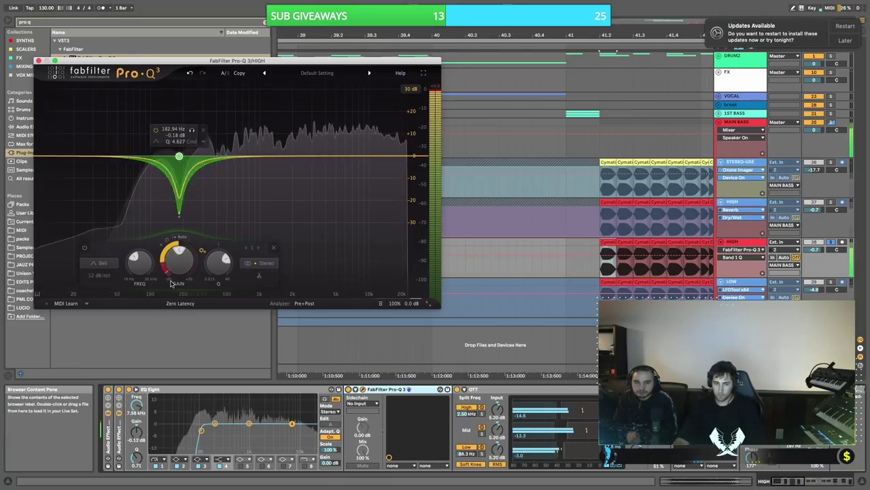
- Compare Pro-Q 3 bypassed and active, then narrow the 182.94 Hz band to Q 14.303 and reduce its dynamic cut
{"action": "left_click", "coordinate": [348, 389]}
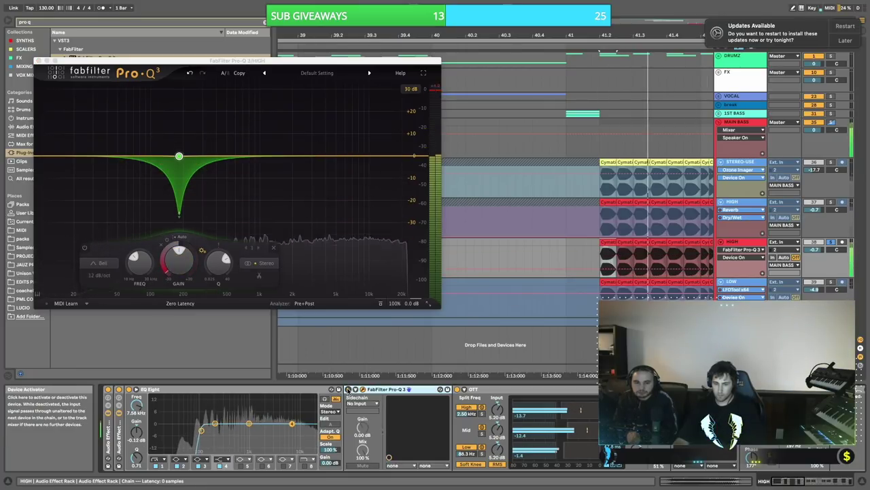
{"action": "left_click", "coordinate": [348, 389]}
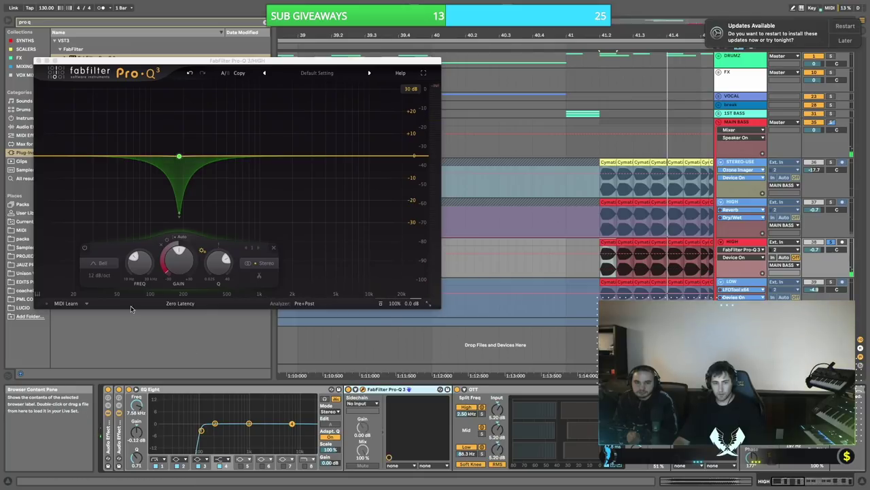
{"action": "left_click", "coordinate": [211, 256]}
{"action": "left_click_drag", "start_coordinate": [213, 242], "coordinate": [214, 234]}
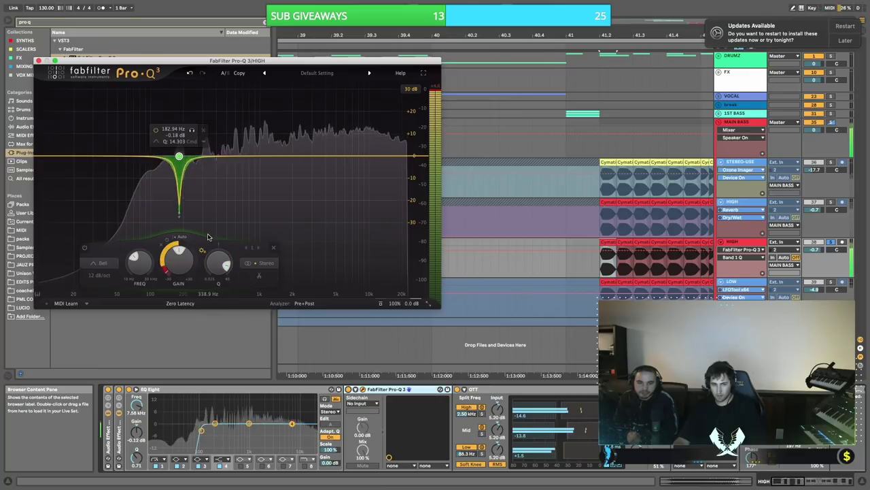
{"action": "left_click_drag", "start_coordinate": [163, 264], "coordinate": [167, 228]}
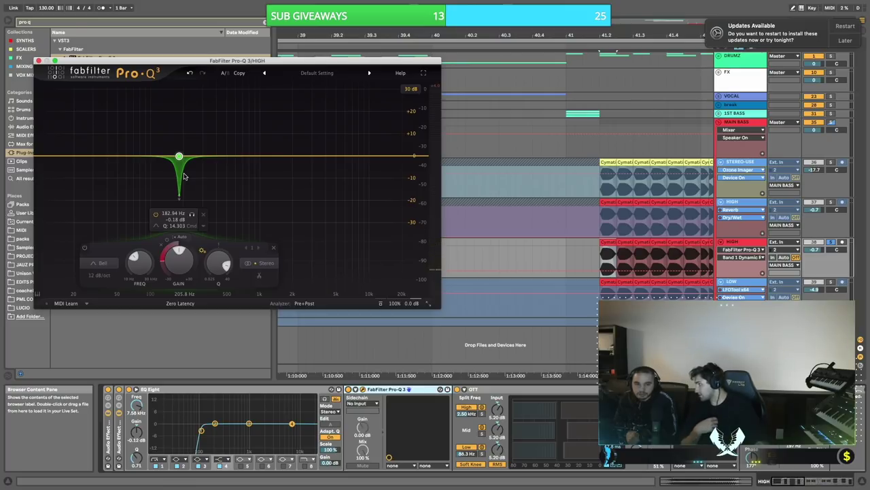
- Play the duplicated HIGH track with the narrow Pro-Q 3 cut and close the plug-in window
{"action": "key", "text": "space"}
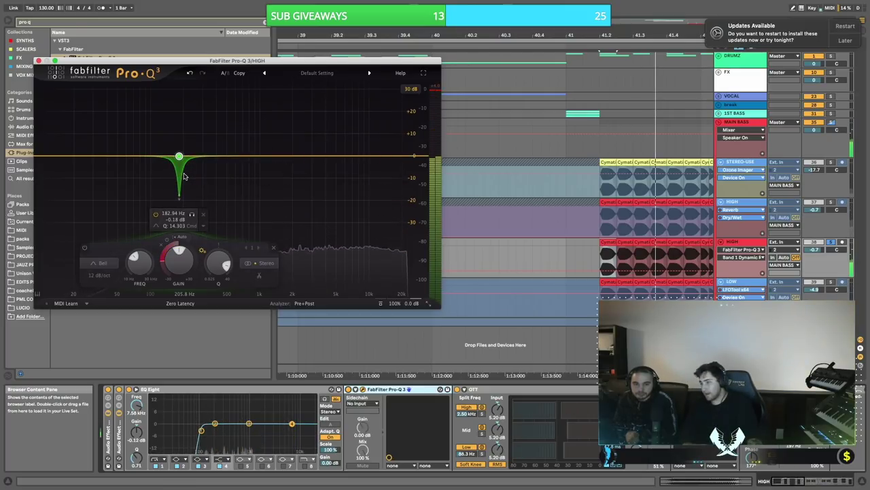
{"action": "key", "text": "space"}
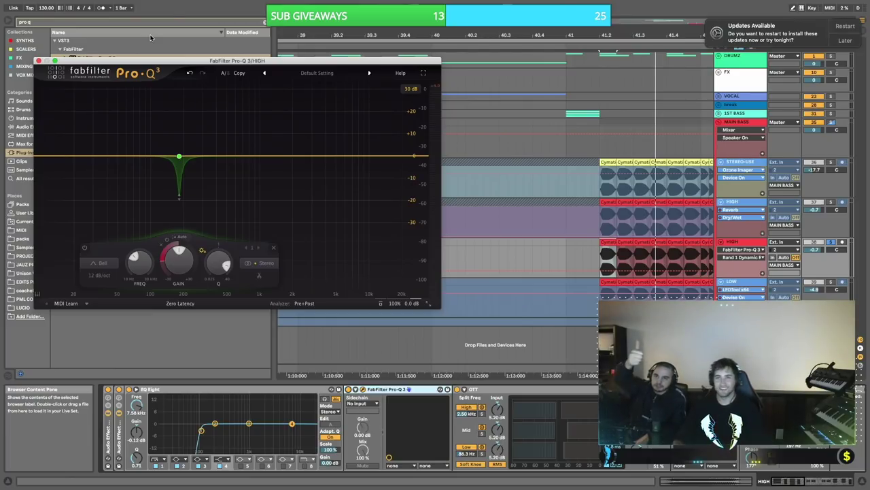
{"action": "key", "text": "space"}
{"action": "left_click", "coordinate": [39, 60]}
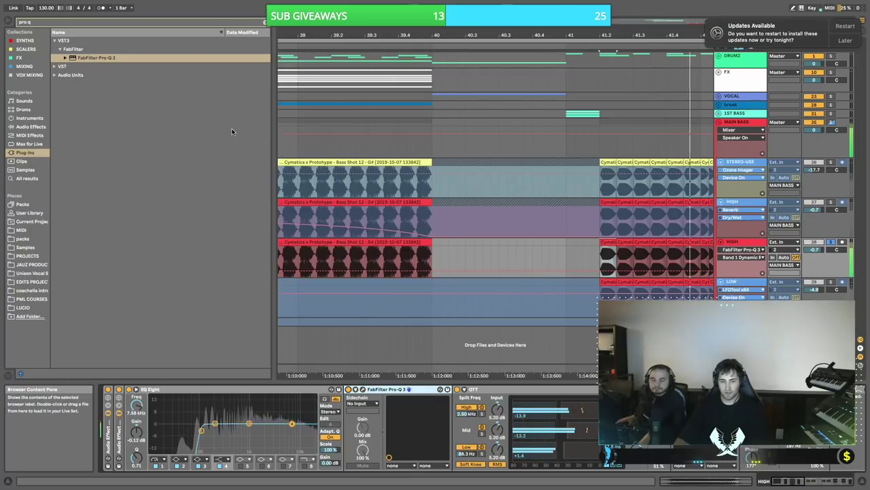
{"action": "key", "text": "space"}
- Solo the LOW track instead of the duplicated HIGH track and play the bass section from bar 41.2
{"action": "scroll", "coordinate": [421, 334], "scroll_direction": "right", "scroll_amount": 1}
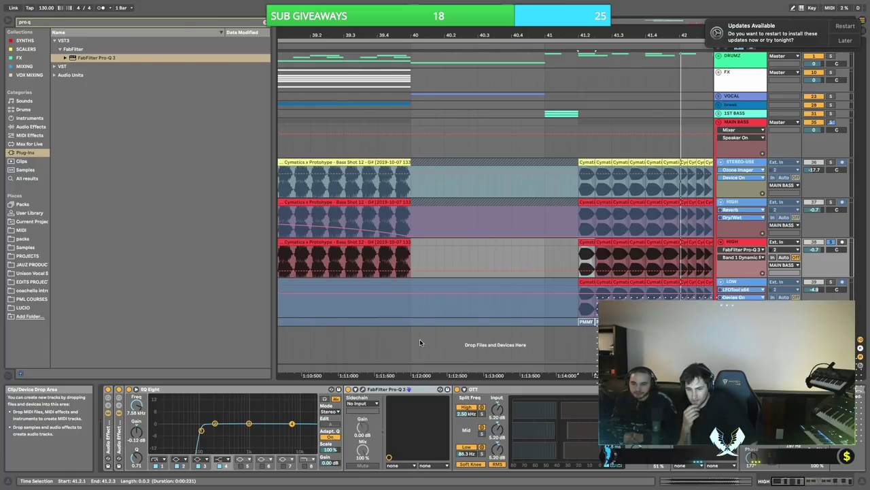
{"action": "scroll", "coordinate": [419, 338], "scroll_direction": "right", "scroll_amount": 5}
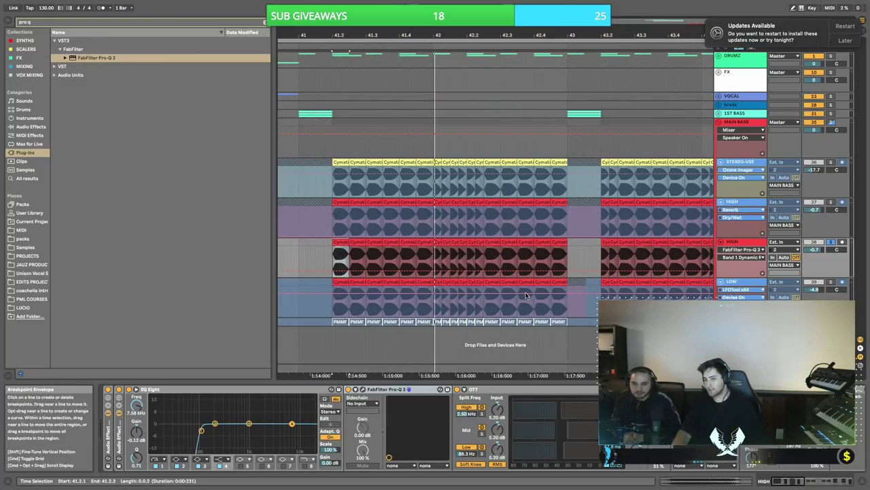
{"action": "scroll", "coordinate": [525, 295], "scroll_direction": "left", "scroll_amount": 3}
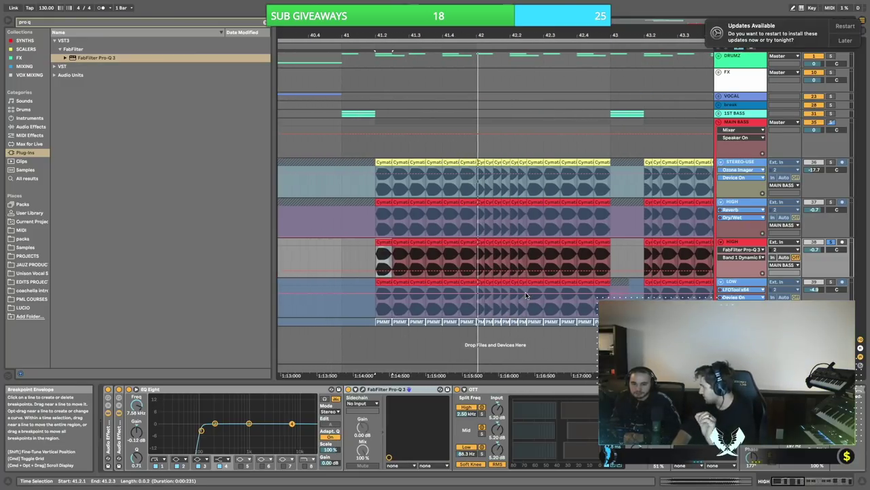
{"action": "scroll", "coordinate": [525, 295], "scroll_direction": "right", "scroll_amount": 2}
{"action": "scroll", "coordinate": [525, 295], "scroll_direction": "left", "scroll_amount": 4}
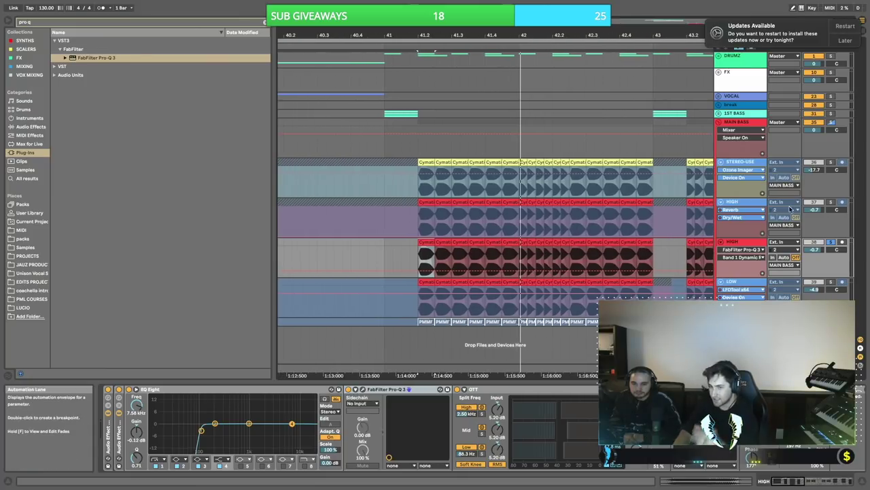
{"action": "left_click", "coordinate": [752, 242]}
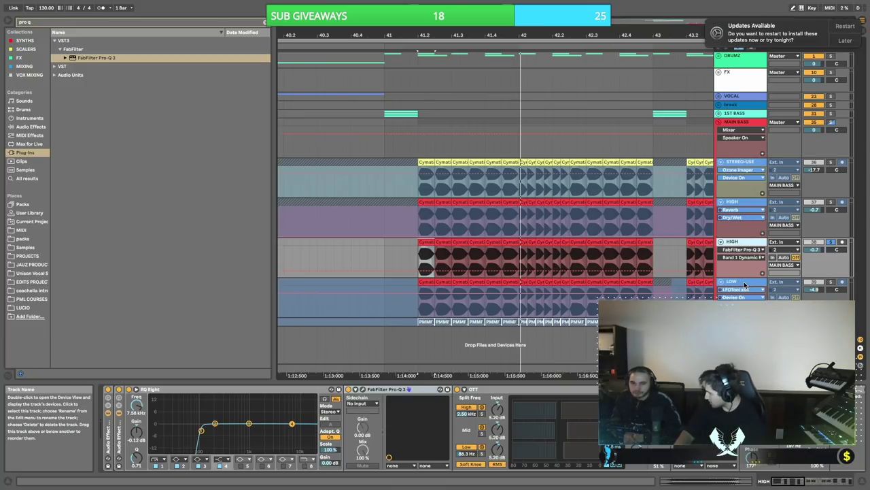
{"action": "left_click", "coordinate": [831, 282]}
{"action": "key", "text": "space"}
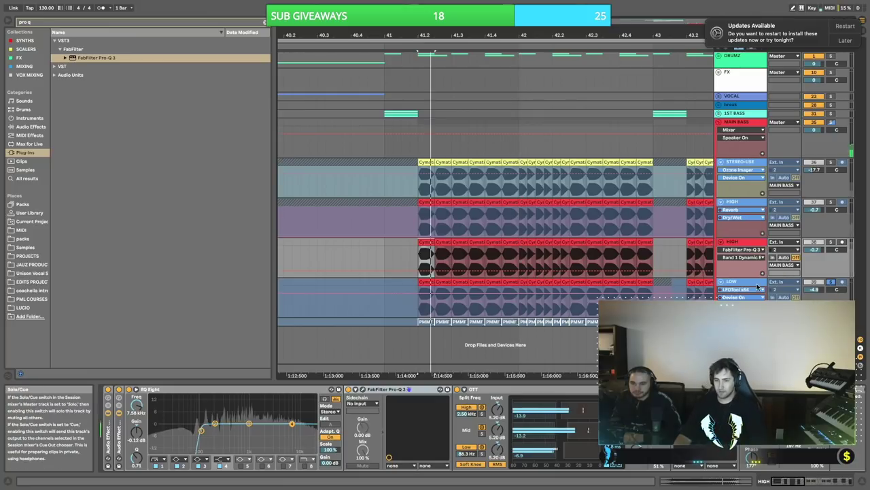
{"action": "key", "text": "space"}
- Show the LOW track's device chain and deactivate the original HIGH track
{"action": "left_click", "coordinate": [745, 284]}
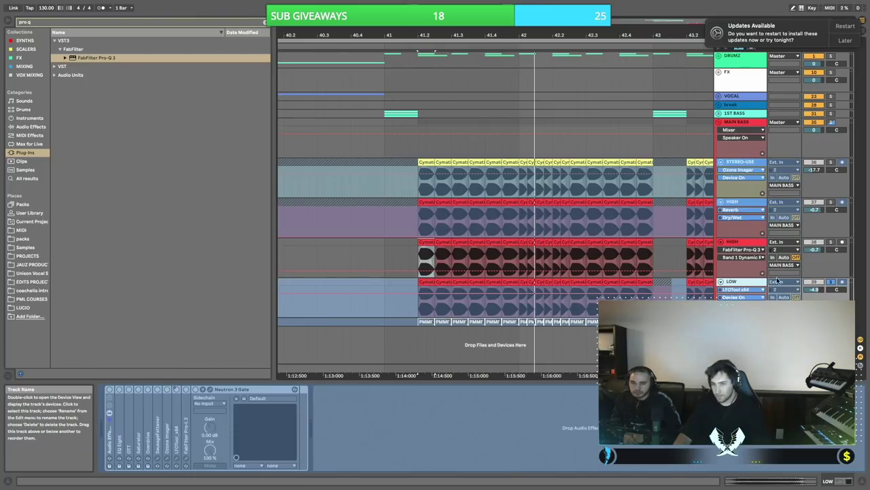
{"action": "left_click", "coordinate": [816, 203]}
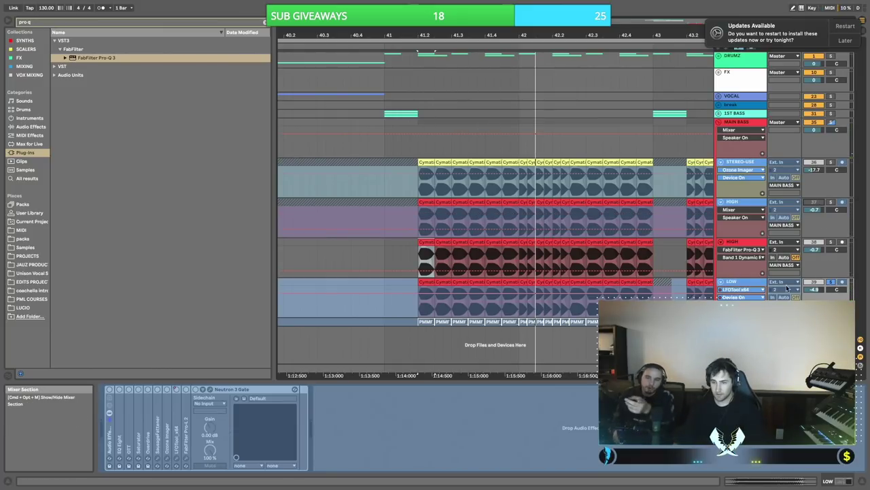
- Group the LOW track, add a Utility set to Mono on the group, and play the bass section
{"action": "left_click", "coordinate": [756, 282]}
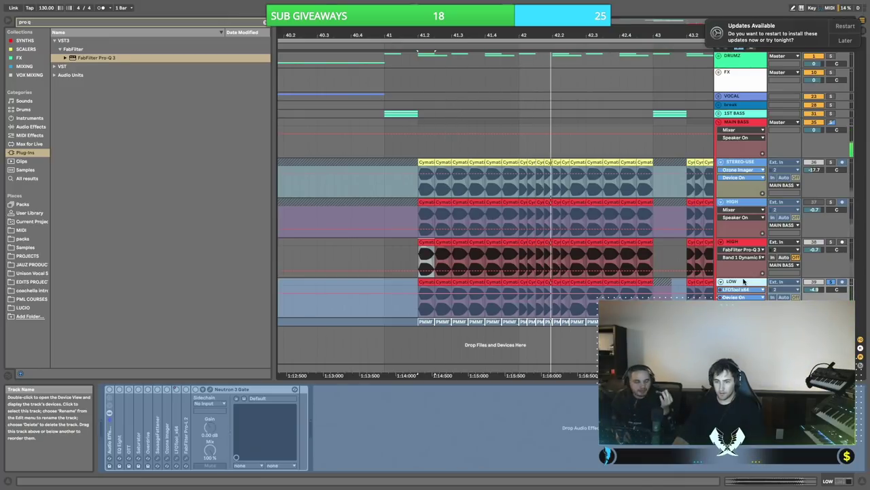
{"action": "key", "text": "super+g"}
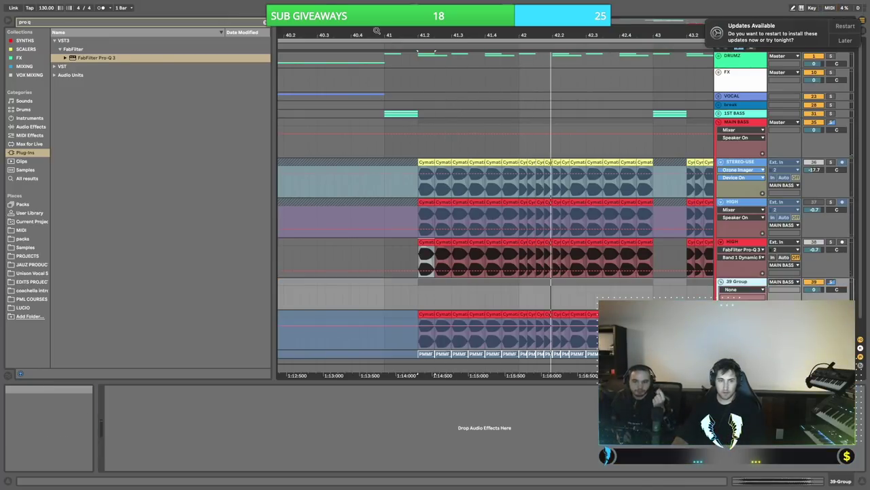
{"action": "key", "text": "super+f"}
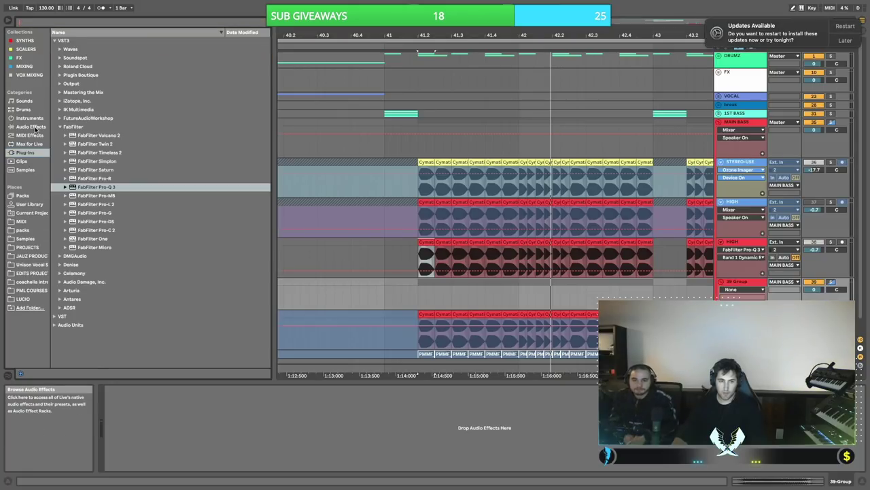
{"action": "left_click", "coordinate": [20, 127]}
{"action": "double_click", "coordinate": [74, 346]}
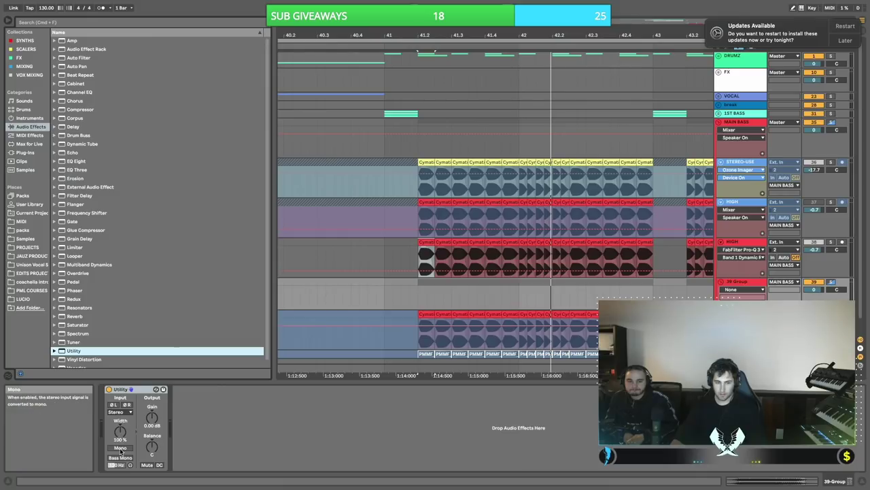
{"action": "left_click", "coordinate": [120, 447]}
{"action": "key", "text": "space"}
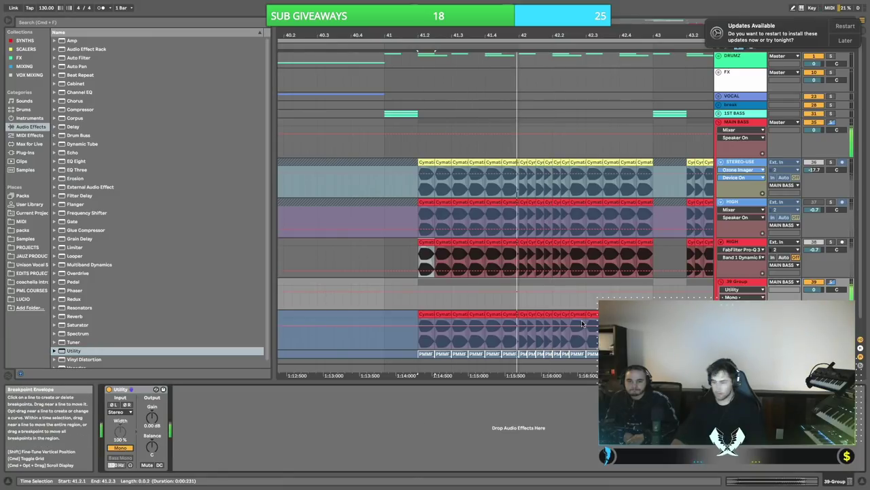
{"action": "key", "text": "space"}
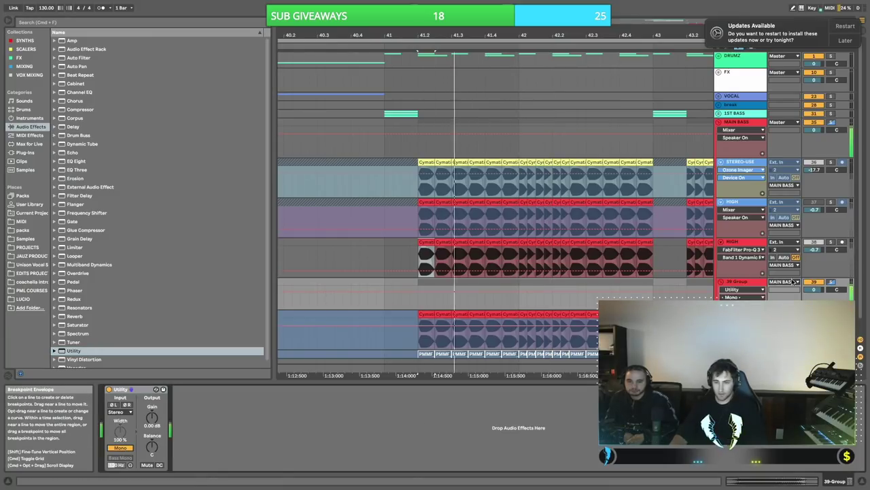
- Duplicate the frozen LOW track inside the group and deactivate the original
{"action": "left_click", "coordinate": [738, 314]}
{"action": "scroll", "coordinate": [495, 204], "scroll_direction": "down", "scroll_amount": 1}
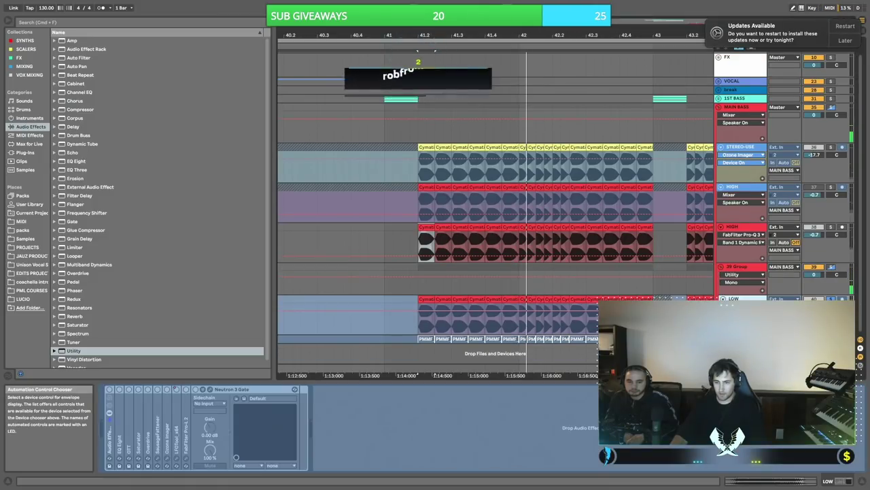
{"action": "scroll", "coordinate": [737, 314], "scroll_direction": "down", "scroll_amount": 3}
{"action": "left_click", "coordinate": [818, 259]}
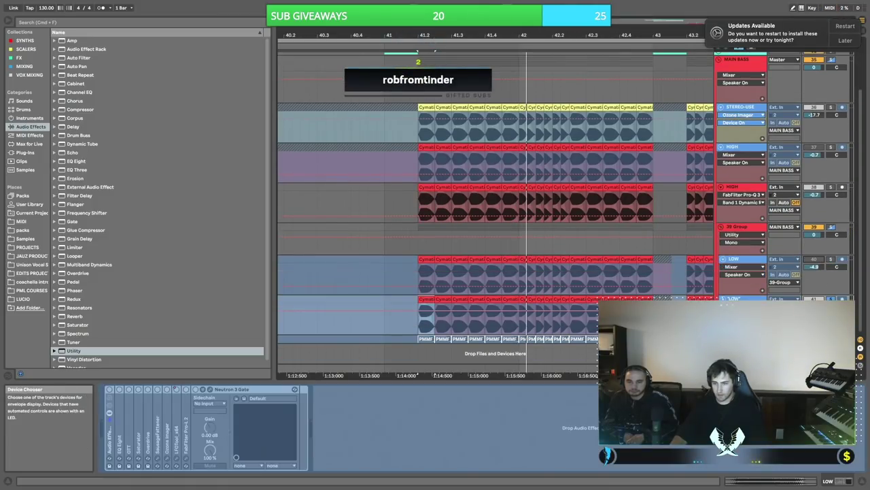
- Unfreeze the duplicated LOW track and play it
{"action": "right_click", "coordinate": [739, 299]}
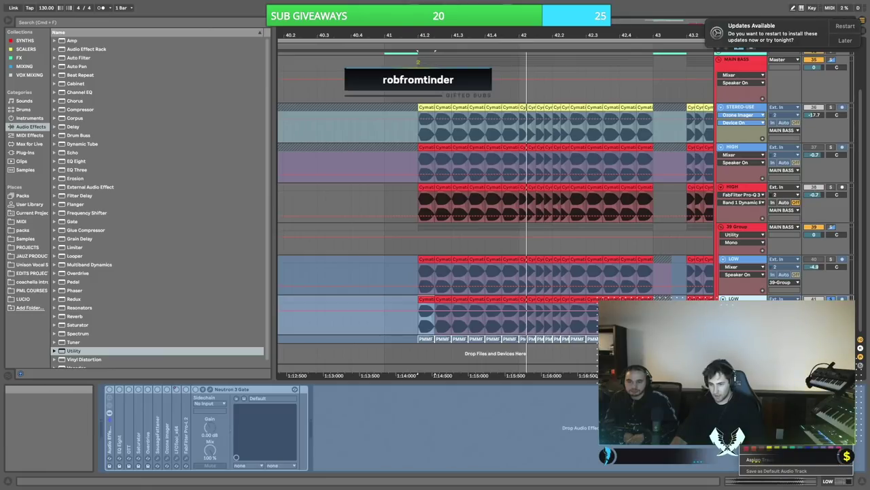
{"action": "left_click", "coordinate": [765, 390]}
{"action": "key", "text": "space"}
{"action": "key", "text": "space"}
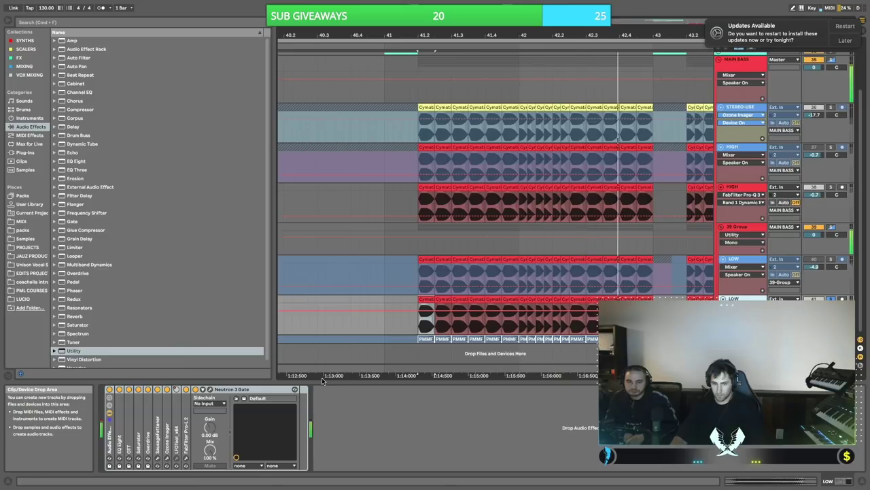
- Deactivate FabFilter Pro-L 2 and SausageFattener on the duplicated LOW track while playing the bass section
{"action": "double_click", "coordinate": [186, 419]}
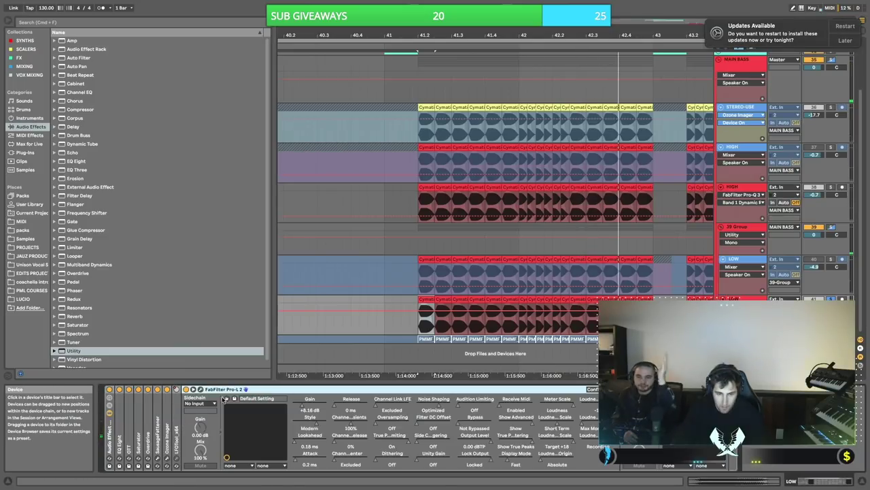
{"action": "double_click", "coordinate": [227, 389]}
{"action": "left_click", "coordinate": [186, 390]}
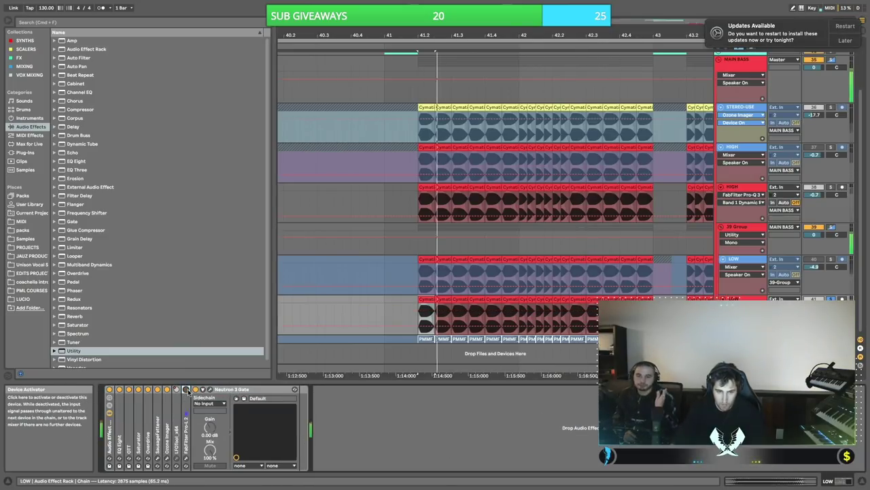
{"action": "key", "text": "space"}
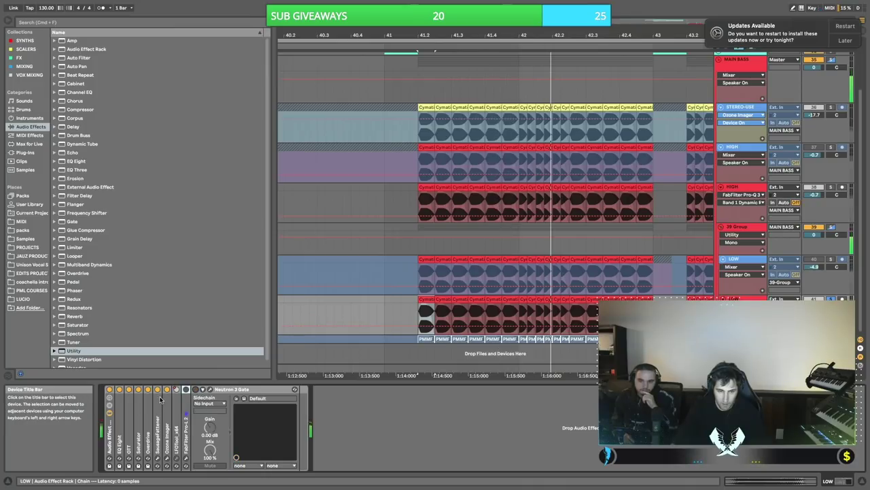
{"action": "left_click", "coordinate": [157, 390]}
{"action": "key", "text": "space"}
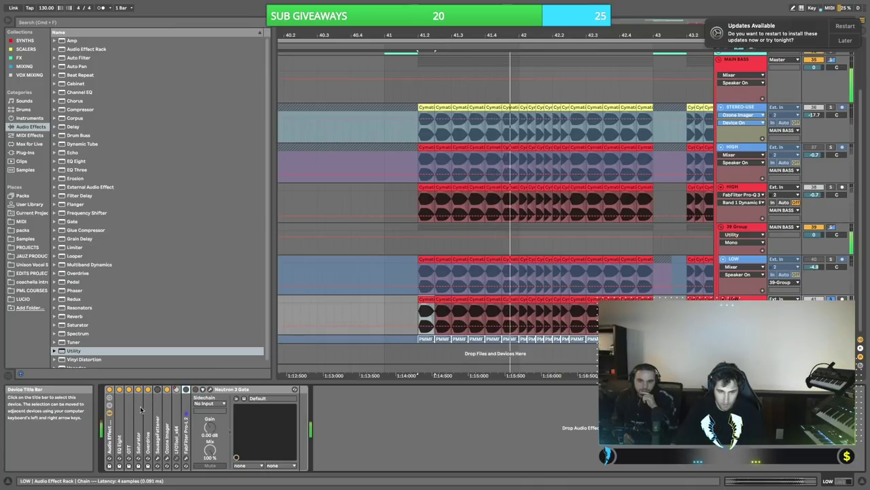
- Deactivate Saturator and OTT in the duplicated LOW track's effect rack
{"action": "double_click", "coordinate": [138, 422]}
{"action": "double_click", "coordinate": [173, 389]}
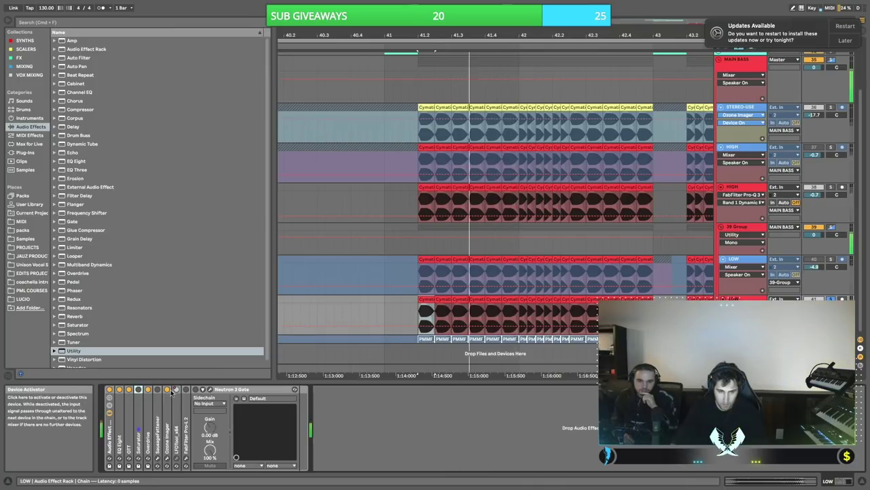
{"action": "double_click", "coordinate": [129, 391]}
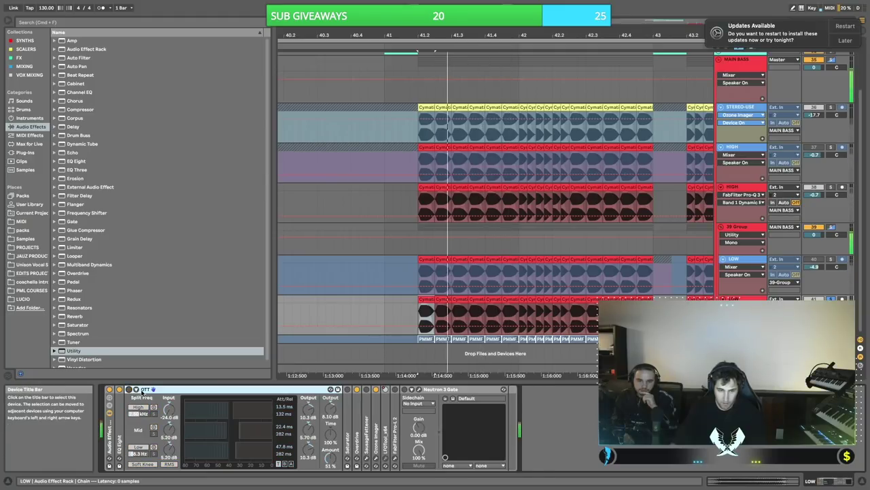
{"action": "double_click", "coordinate": [132, 391]}
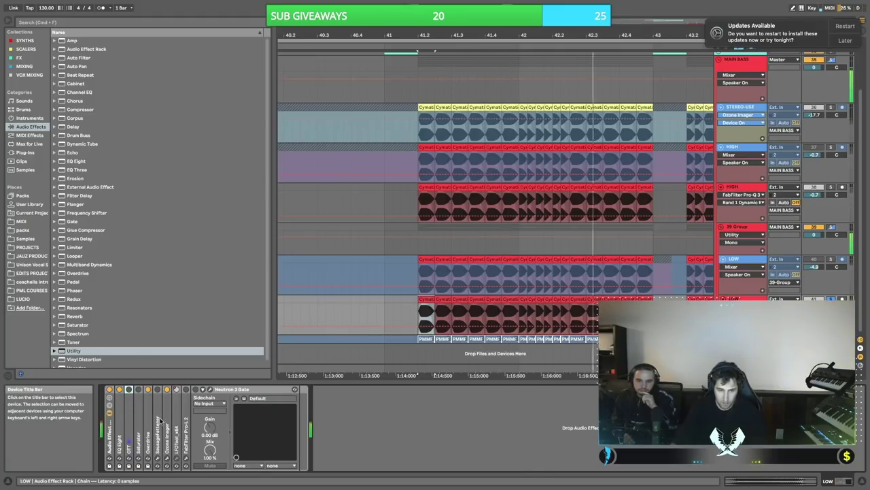
- In the duplicated LOW track's EQ Eight, set the low cut to 13.8 Hz and the high cut to 82.5 Hz
{"action": "double_click", "coordinate": [122, 396]}
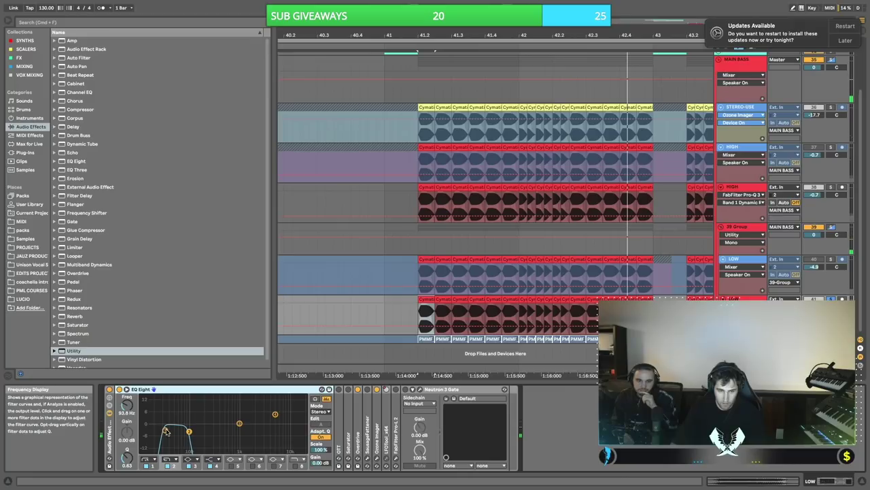
{"action": "mouse_move", "coordinate": [165, 430]}
{"action": "left_mouse_down"}
{"action": "mouse_move", "coordinate": [149, 429]}
{"action": "mouse_move", "coordinate": [195, 429]}
{"action": "mouse_move", "coordinate": [148, 430]}
{"action": "left_mouse_up"}
{"action": "key", "text": "space"}
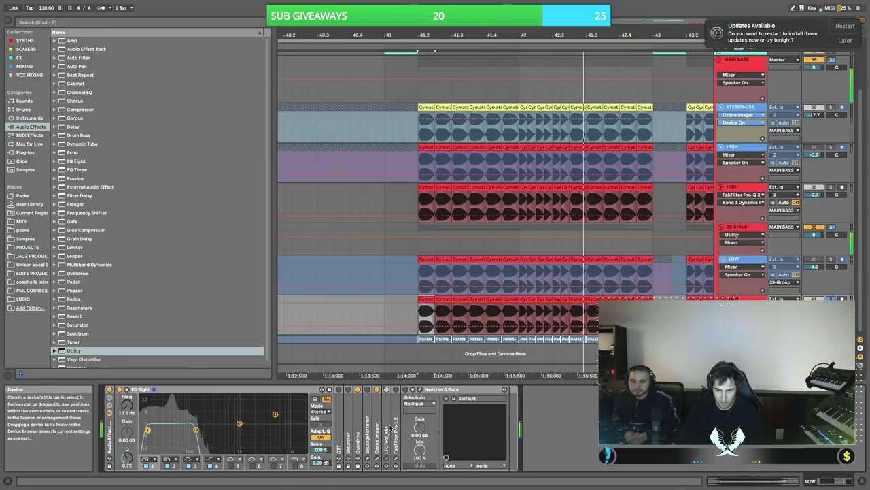
{"action": "left_click_drag", "start_coordinate": [196, 429], "coordinate": [187, 430]}
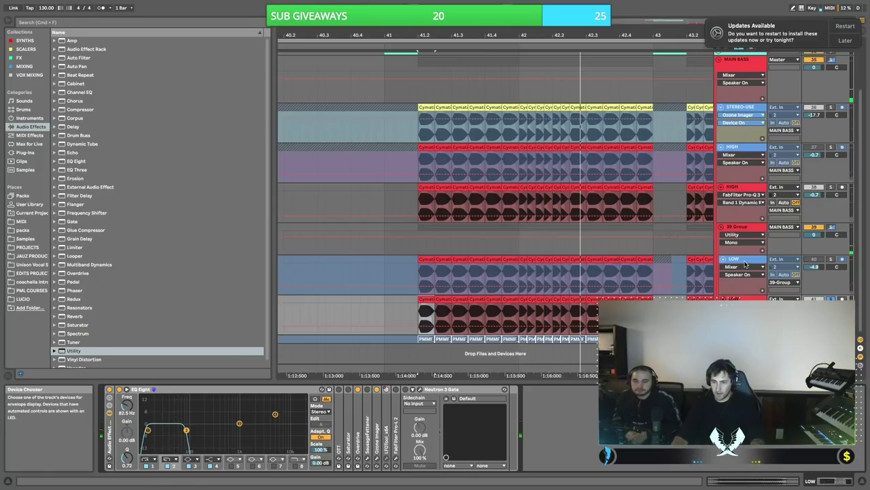
- Check the original LOW track's chain, reselect the duplicate and play it with its reworked EQ Eight
{"action": "left_click", "coordinate": [728, 290]}
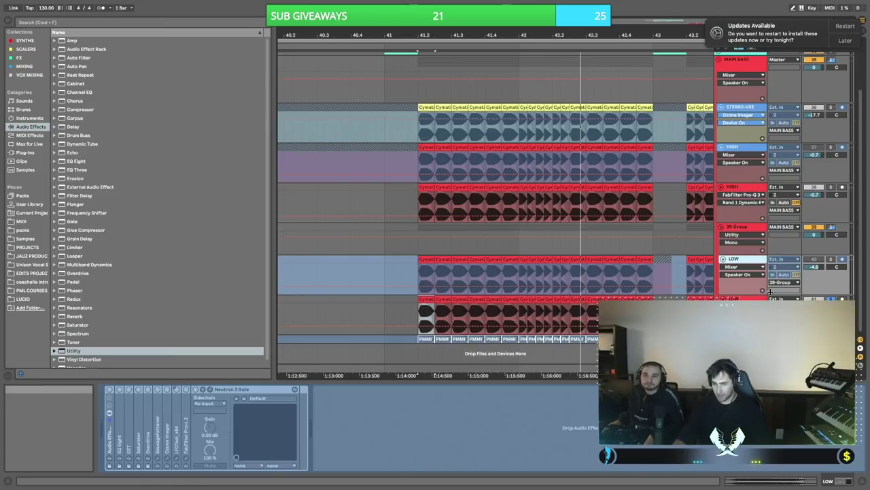
{"action": "left_click", "coordinate": [741, 300]}
{"action": "key", "text": "space"}
{"action": "scroll", "coordinate": [495, 204], "scroll_direction": "right", "scroll_amount": 1}
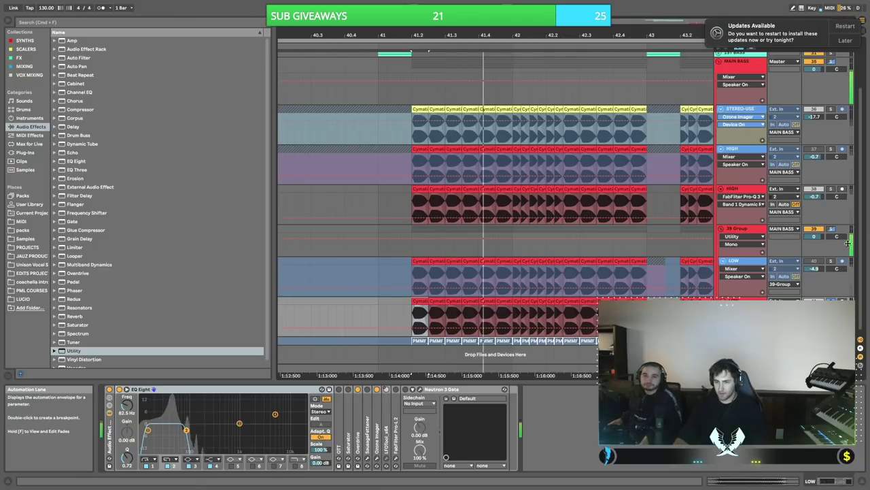
{"action": "scroll", "coordinate": [742, 275], "scroll_direction": "down", "scroll_amount": 1}
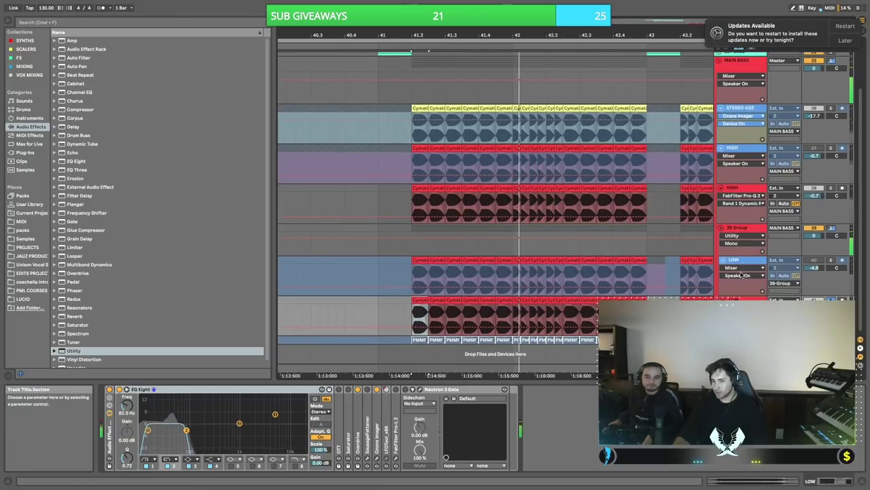
- Solo the 39 Group, add an EQ Eight after its Utility, and make band 1 a high cut at 121 Hz
{"action": "left_click", "coordinate": [831, 227]}
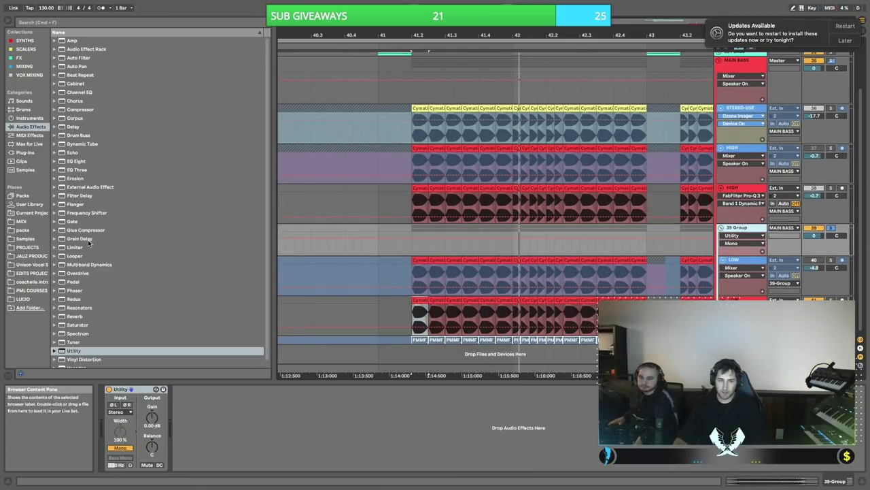
{"action": "left_click", "coordinate": [76, 161]}
{"action": "left_click_drag", "start_coordinate": [235, 382], "coordinate": [227, 416]}
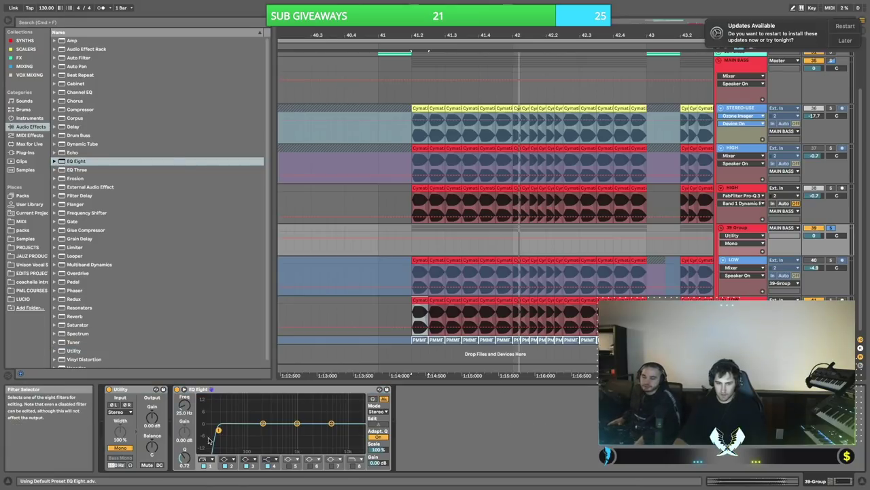
{"action": "left_click", "coordinate": [203, 459]}
{"action": "left_click", "coordinate": [205, 450]}
{"action": "left_click_drag", "start_coordinate": [219, 431], "coordinate": [252, 431]}
{"action": "key", "text": "space"}
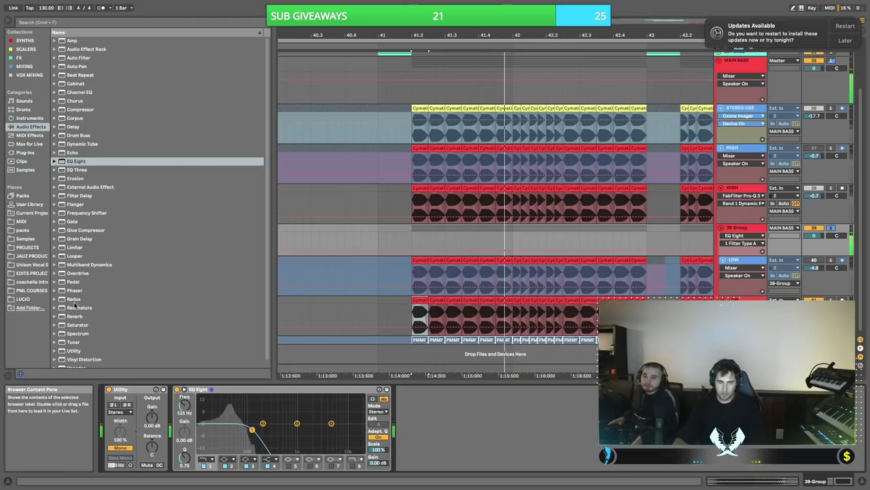
- Add a Saturator after the EQ Eight on the 39 Group
{"action": "left_click", "coordinate": [77, 160]}
{"action": "left_click", "coordinate": [77, 324]}
{"action": "left_click_drag", "start_coordinate": [498, 387], "coordinate": [466, 399]}
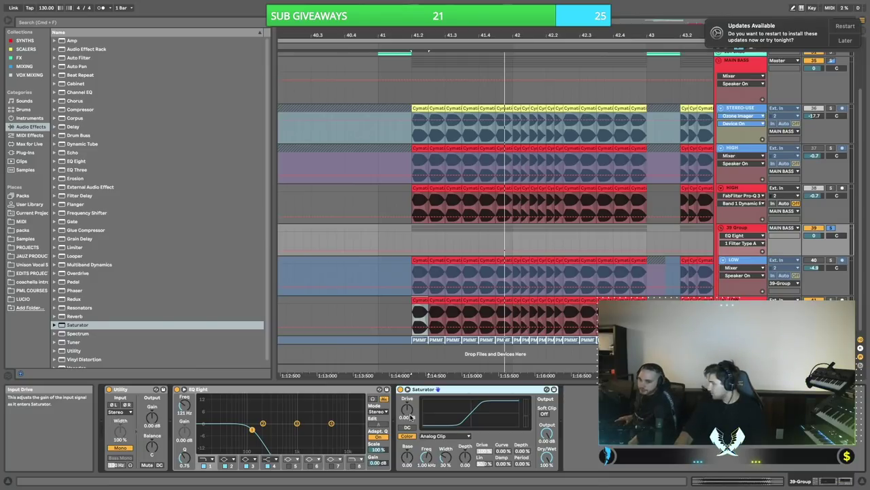
- Lower the low cut in the duplicated LOW track's EQ Eight to 10.0 Hz
{"action": "left_click", "coordinate": [738, 300]}
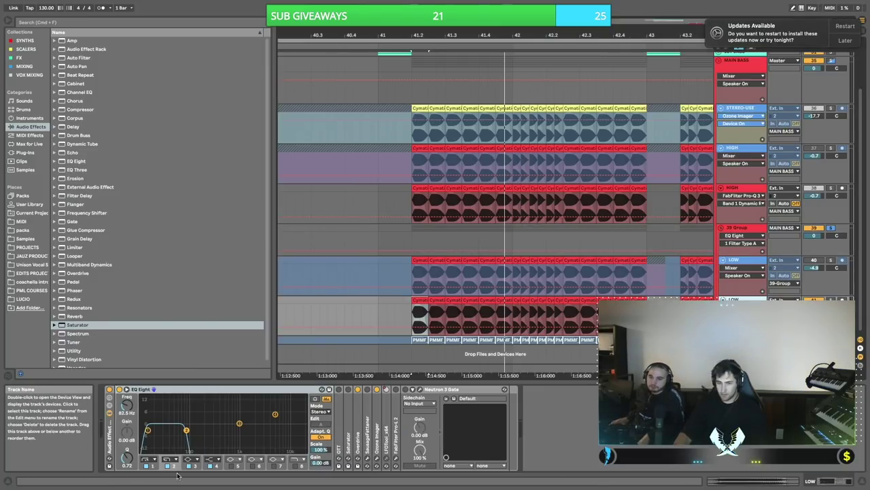
{"action": "left_click_drag", "start_coordinate": [149, 429], "coordinate": [142, 430]}
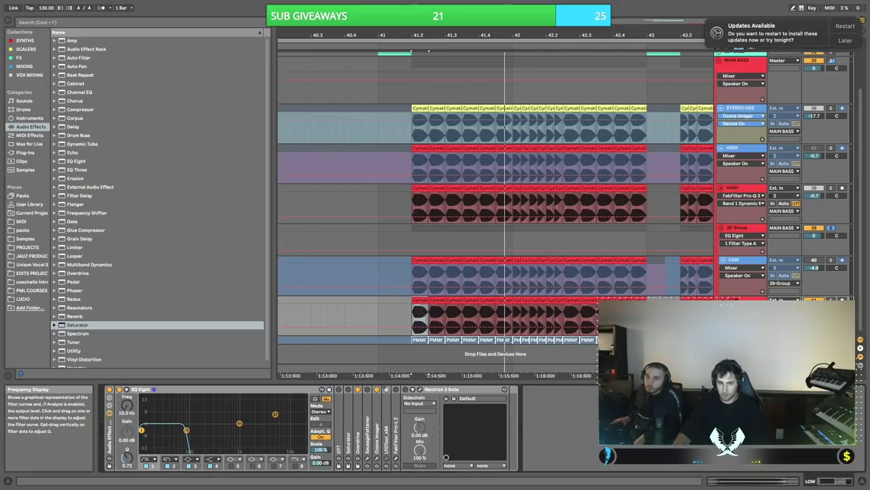
- Change band 1 of the 39 Group's EQ Eight to a steeper high cut at 116 Hz and play the result
{"action": "left_click", "coordinate": [752, 231]}
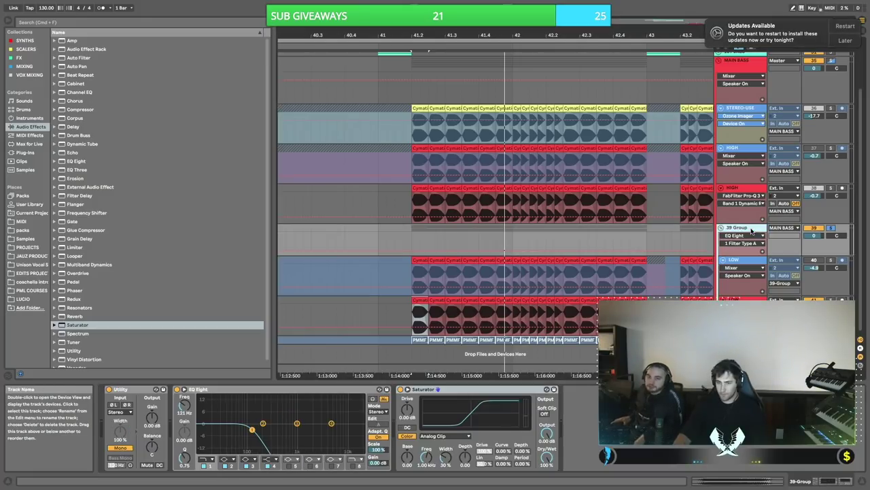
{"action": "left_click", "coordinate": [207, 459]}
{"action": "left_click", "coordinate": [210, 451]}
{"action": "left_click_drag", "start_coordinate": [252, 429], "coordinate": [251, 429]}
{"action": "key", "text": "space"}
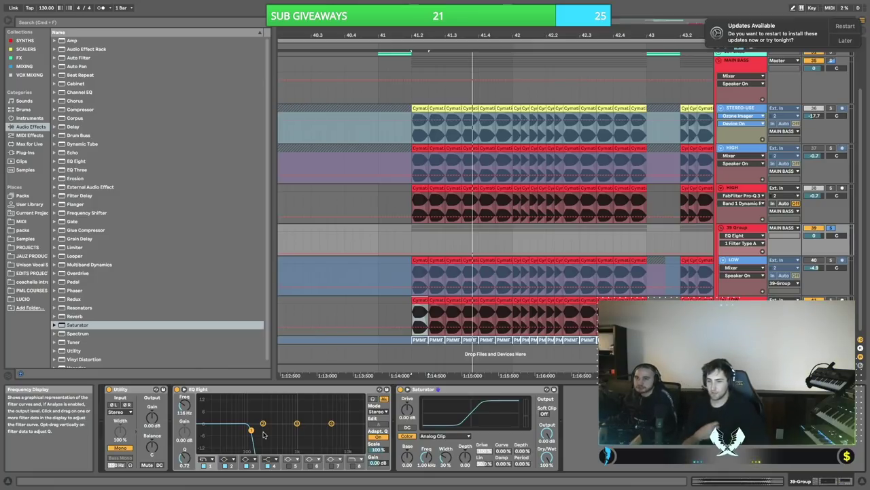
{"action": "key", "text": "super+Tab"}
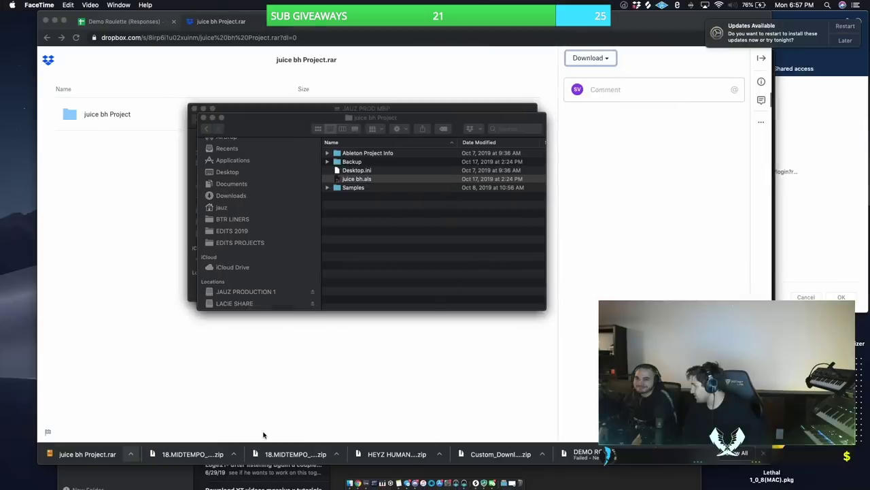
{"action": "key", "text": "super+Tab"}
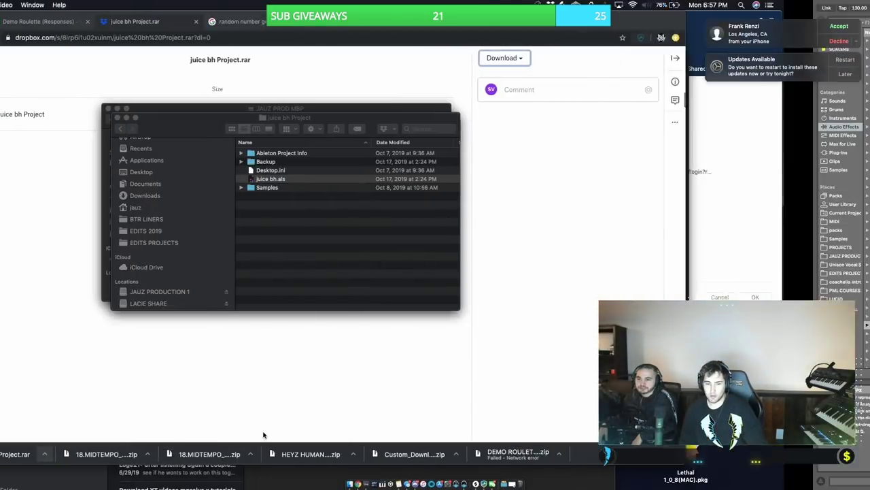
{"action": "left_click", "coordinate": [839, 41]}
{"action": "scroll", "coordinate": [694, 294], "scroll_direction": "right", "scroll_amount": 3}
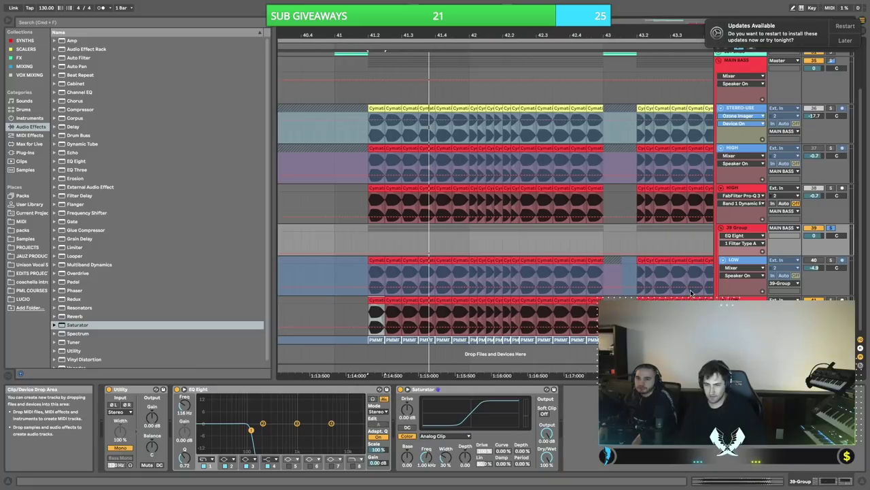
{"action": "left_click", "coordinate": [750, 225]}
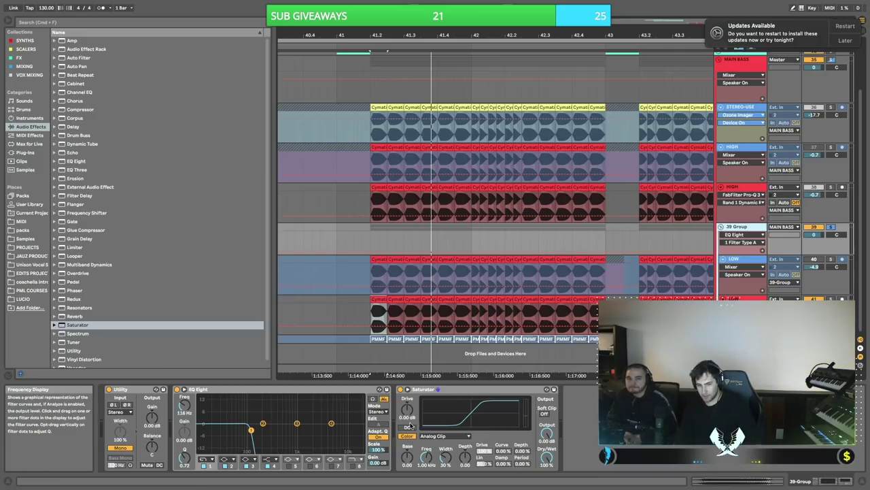
- Set the Saturator on the 39 Group to Hard Curve with a drive of -10 dB and play the result
{"action": "left_click", "coordinate": [429, 435]}
{"action": "left_click", "coordinate": [420, 448]}
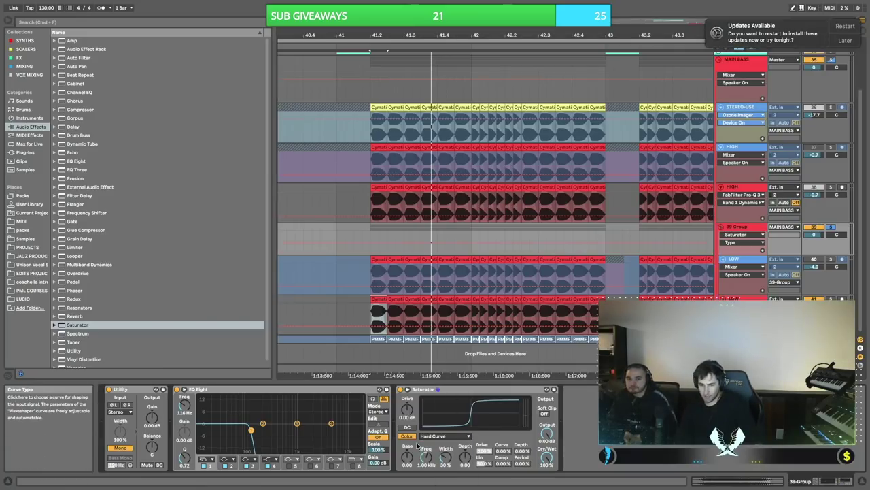
{"action": "left_click", "coordinate": [408, 410]}
{"action": "type", "text": "-10"}
{"action": "key", "text": "Return"}
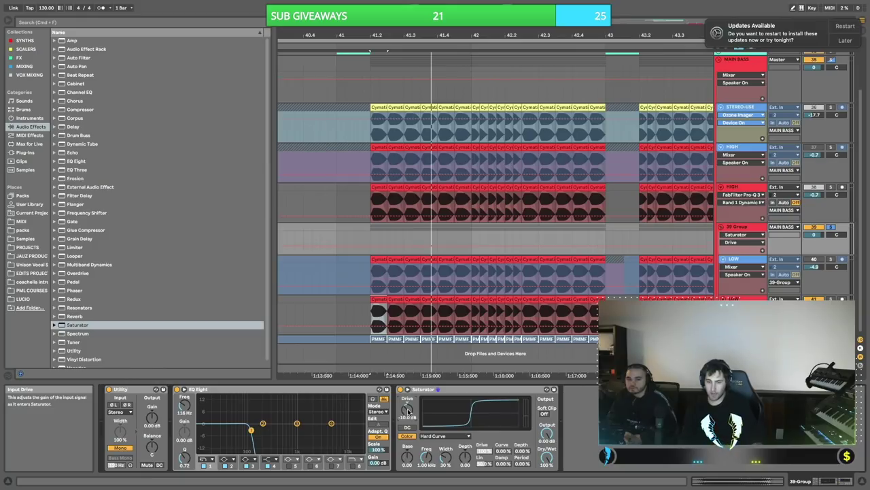
{"action": "key", "text": "space"}
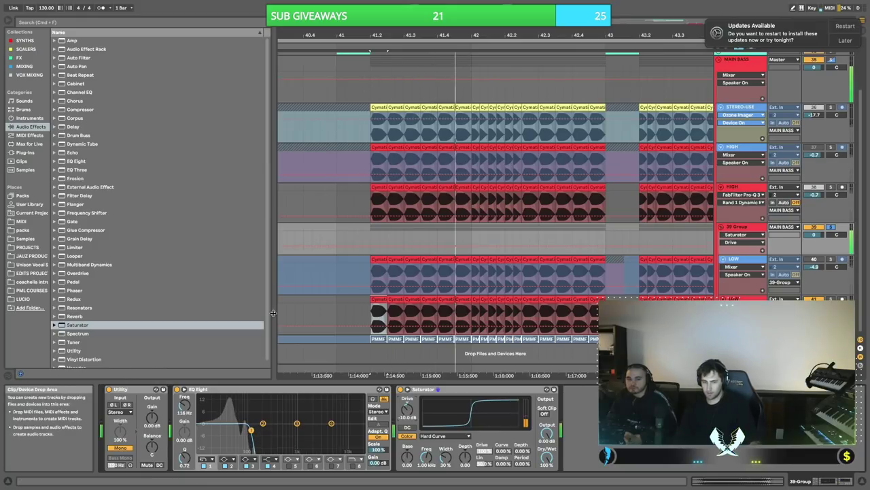
- Add a Limiter after the Saturator on the 39 Group
{"action": "scroll", "coordinate": [108, 251], "scroll_direction": "down", "scroll_amount": 1}
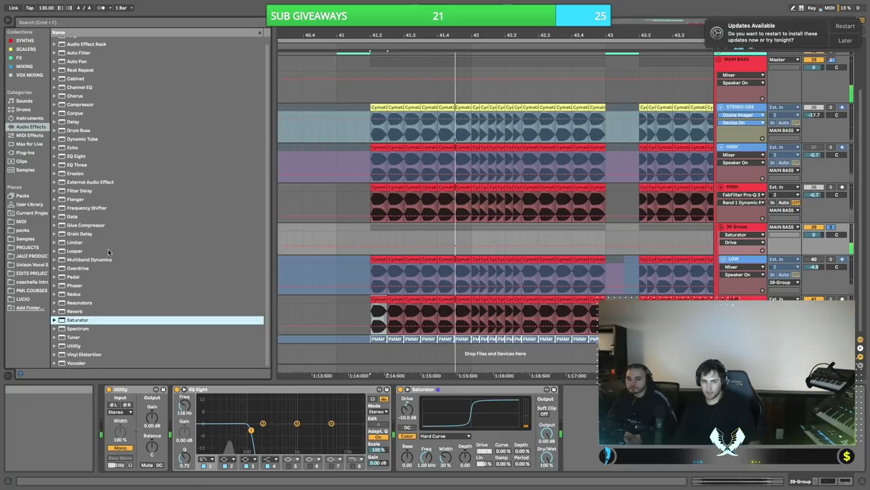
{"action": "left_click", "coordinate": [28, 152]}
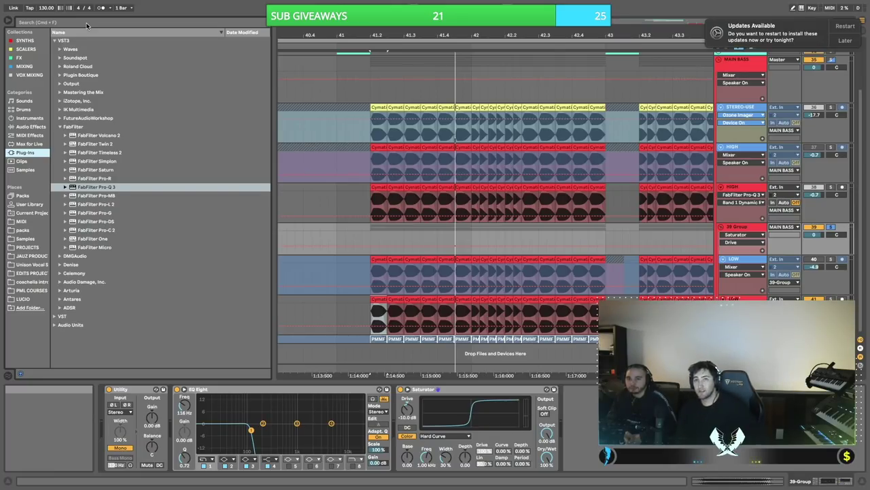
{"action": "left_click", "coordinate": [30, 126]}
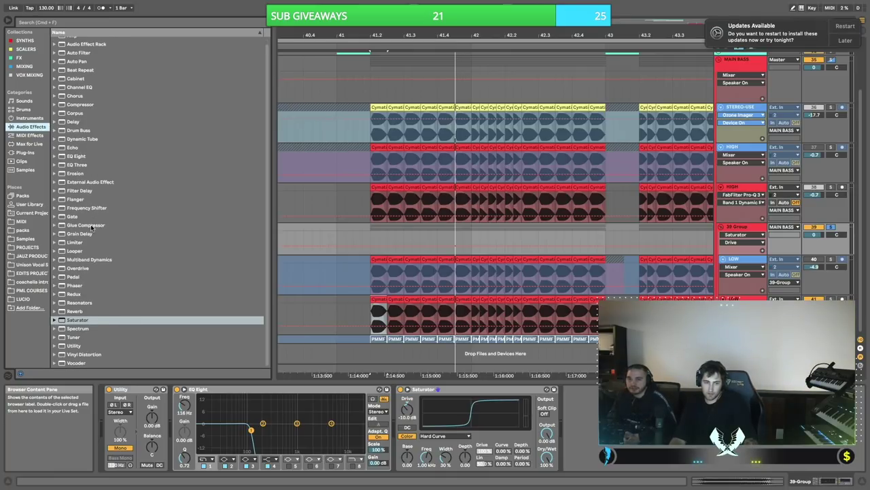
{"action": "scroll", "coordinate": [91, 228], "scroll_direction": "up", "scroll_amount": 1}
{"action": "double_click", "coordinate": [81, 245]}
{"action": "double_click", "coordinate": [75, 247]}
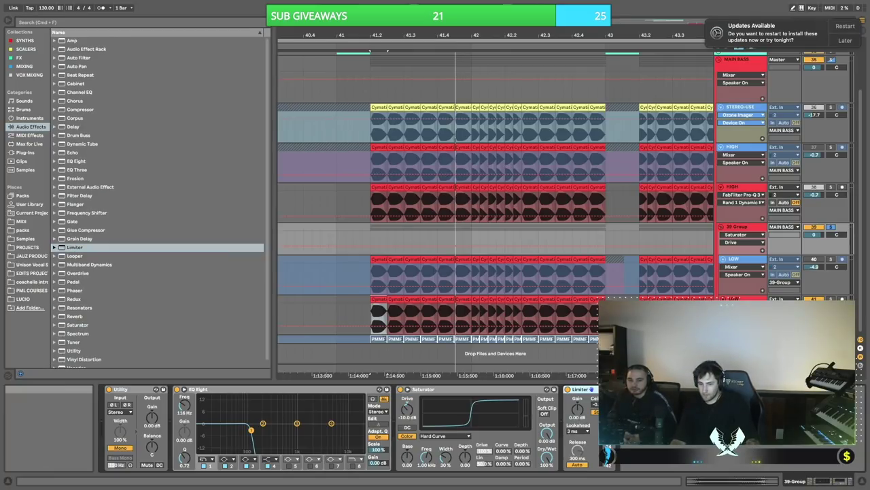
- Raise the Limiter's gain to 3.10 dB and move the Utility to the end of the 39 Group's chain
{"action": "key", "text": "space"}
{"action": "left_click", "coordinate": [577, 409]}
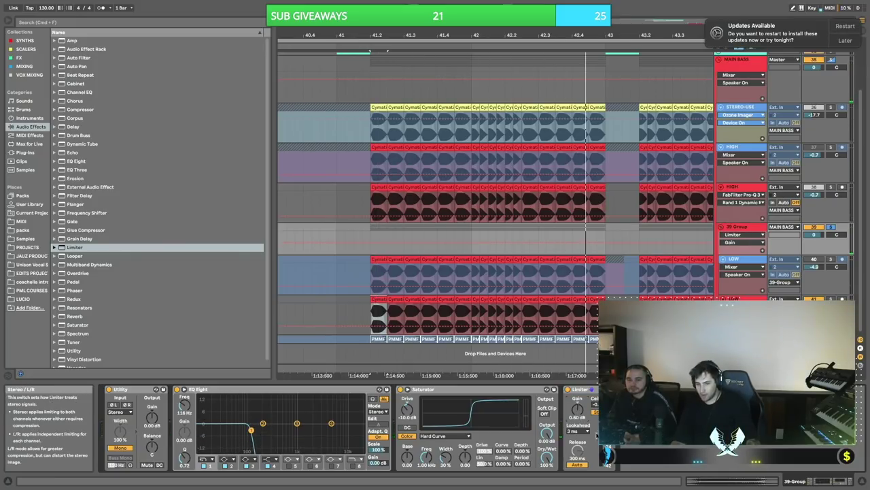
{"action": "left_click", "coordinate": [595, 411]}
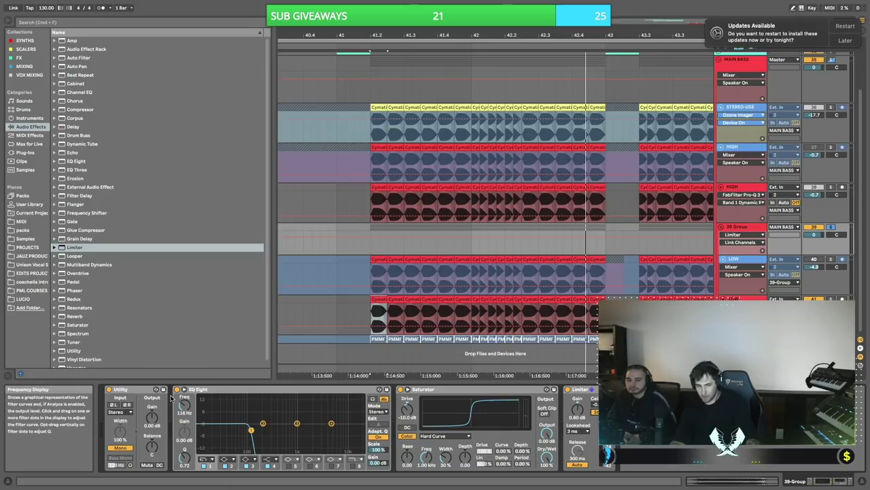
{"action": "left_click_drag", "start_coordinate": [145, 389], "coordinate": [622, 408]}
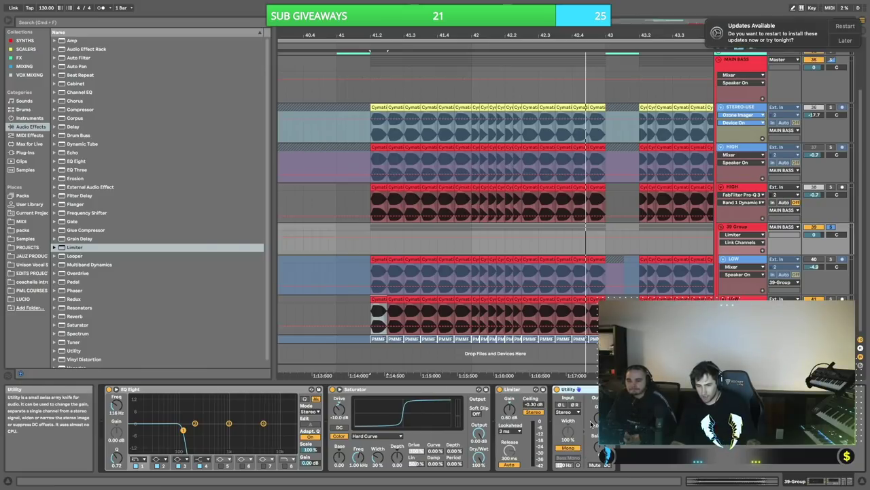
{"action": "left_click", "coordinate": [510, 412]}
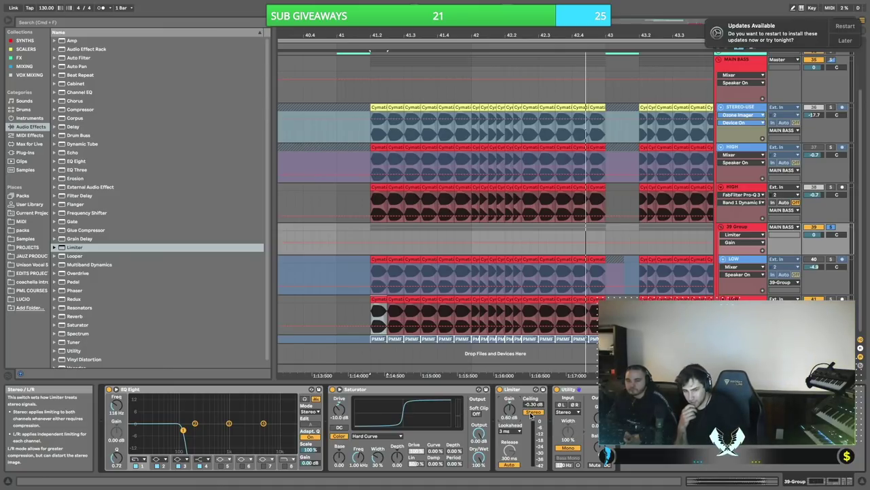
{"action": "key", "text": "space"}
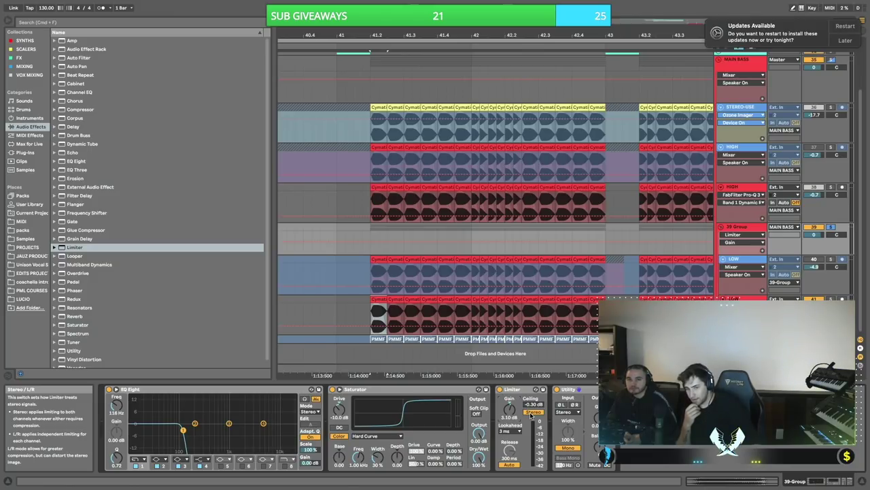
- Solo the original LOW track during playback and move the 39 Group below it
{"action": "key", "text": "space"}
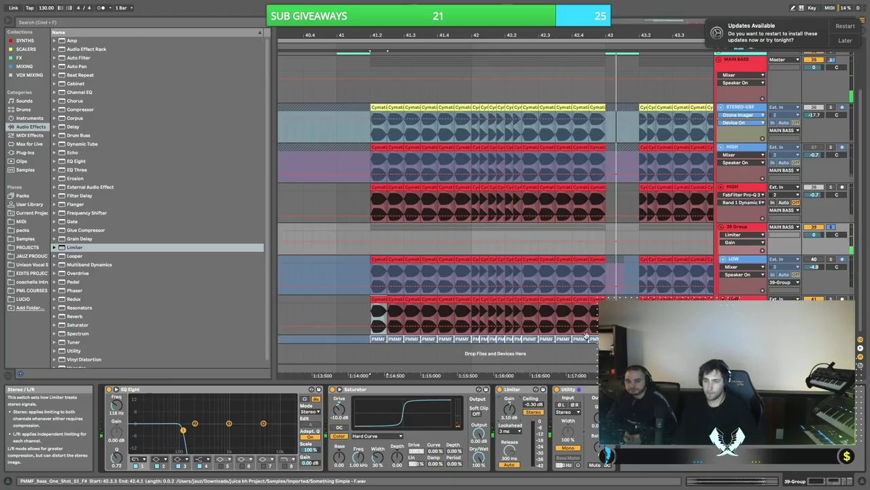
{"action": "left_click", "coordinate": [831, 260]}
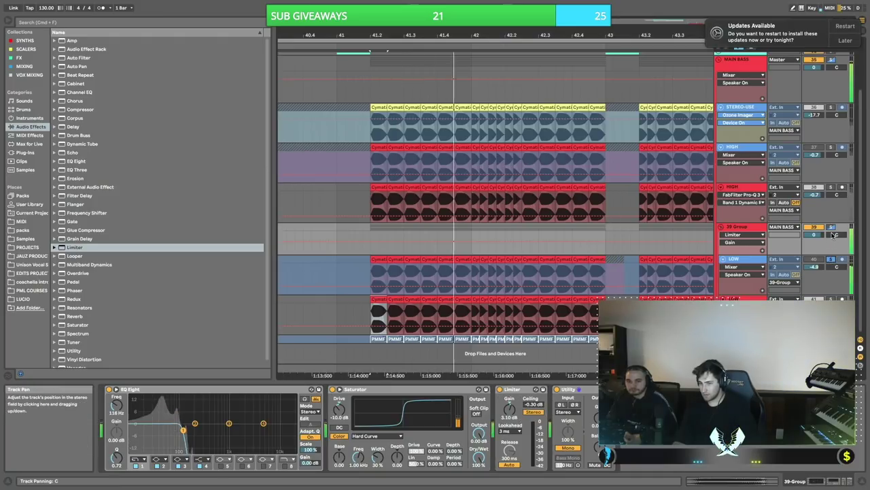
{"action": "left_click", "coordinate": [754, 259]}
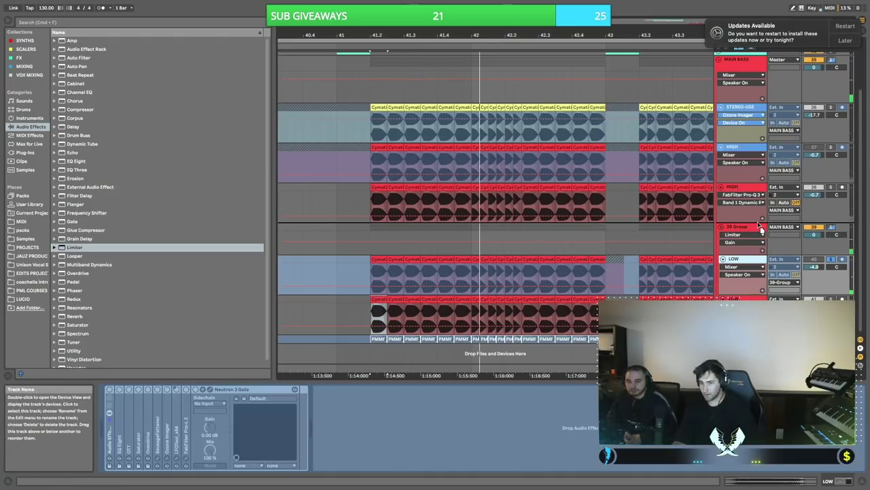
{"action": "left_click_drag", "start_coordinate": [775, 237], "coordinate": [775, 271]}
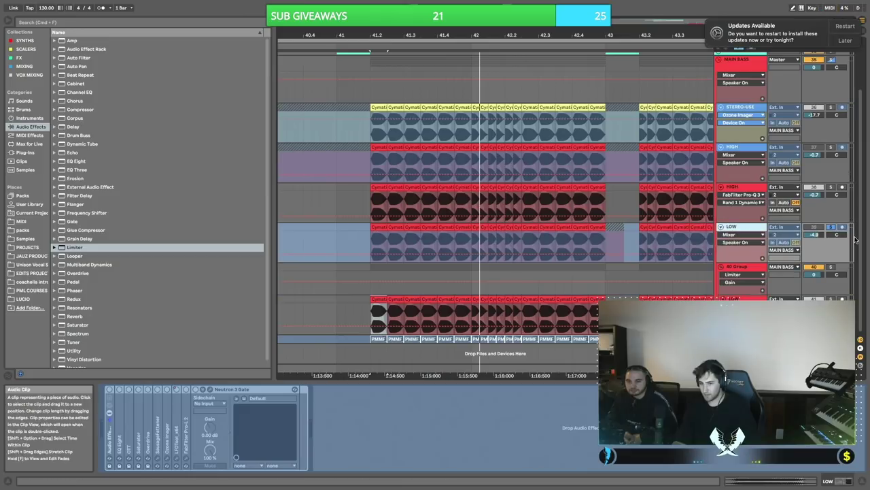
- Alternate solo between the original LOW track and the rebuilt low group to compare their sound
{"action": "left_click", "coordinate": [831, 267]}
{"action": "left_click", "coordinate": [831, 228]}
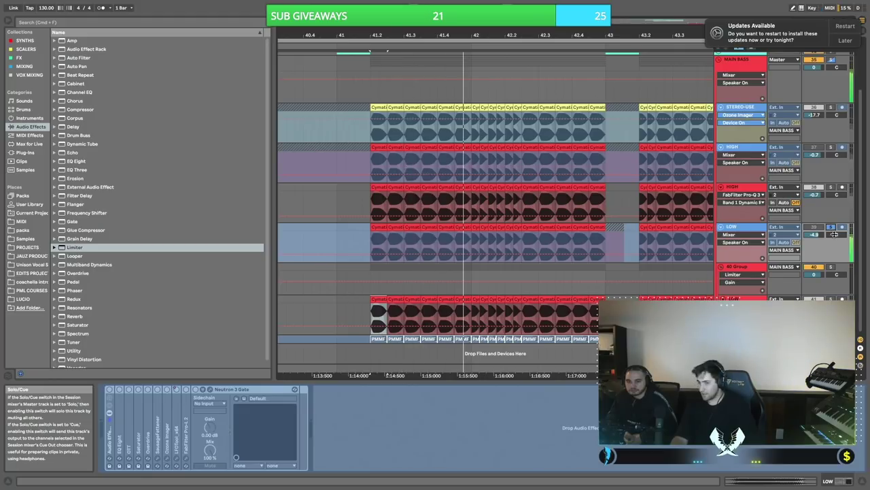
{"action": "left_click", "coordinate": [830, 269]}
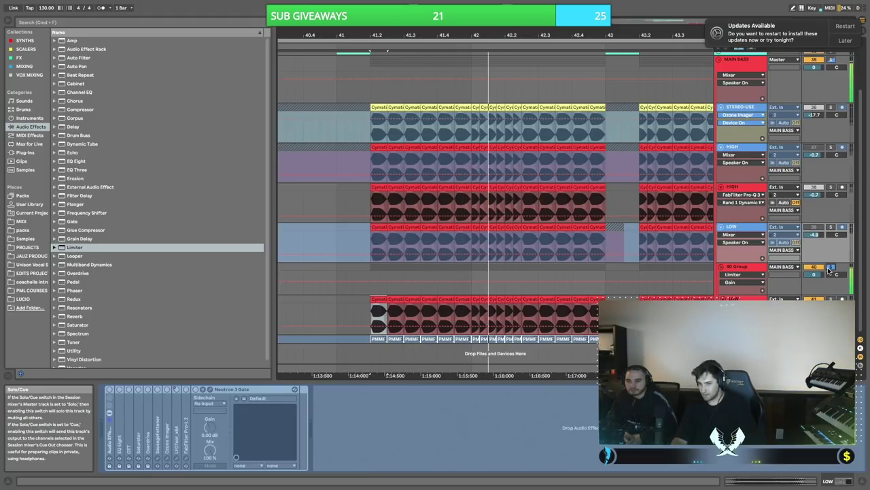
{"action": "left_click", "coordinate": [831, 227]}
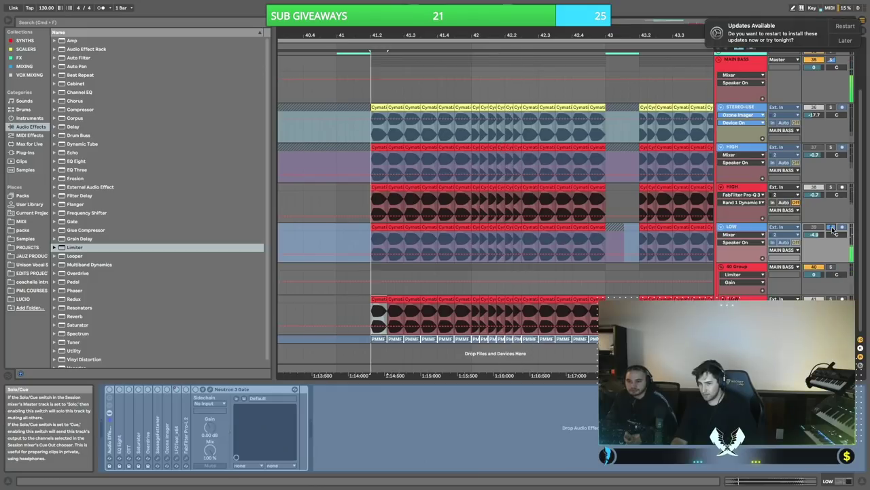
{"action": "left_click", "coordinate": [831, 268]}
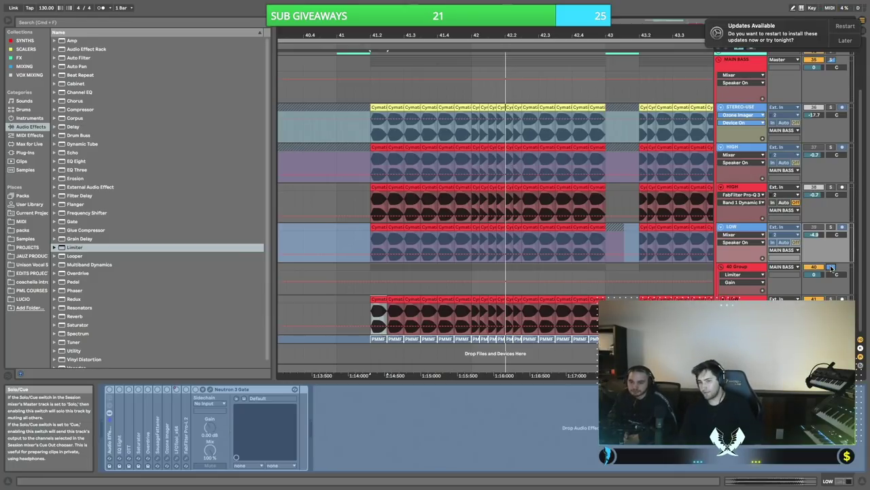
- Set the 40 Group's track volume to -3.3 dB while listening to it soloed
{"action": "left_click_drag", "start_coordinate": [814, 274], "coordinate": [814, 278]}
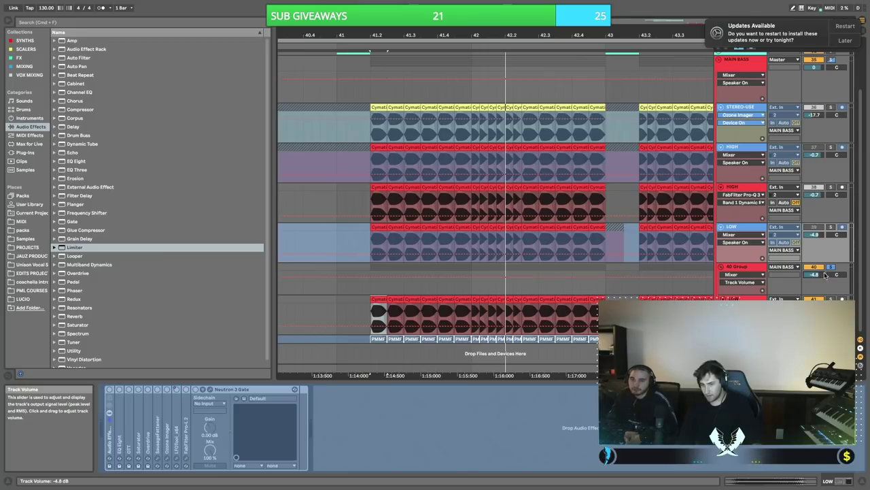
{"action": "left_click", "coordinate": [831, 268]}
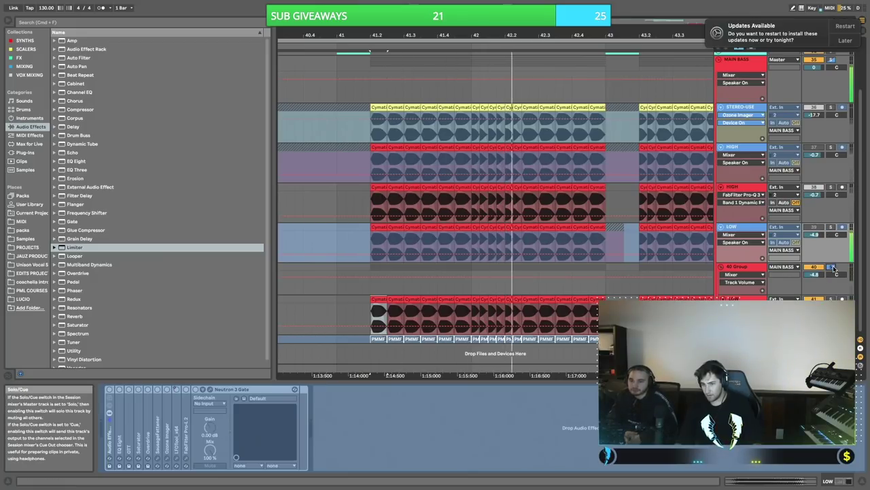
{"action": "left_click_drag", "start_coordinate": [821, 268], "coordinate": [821, 273]}
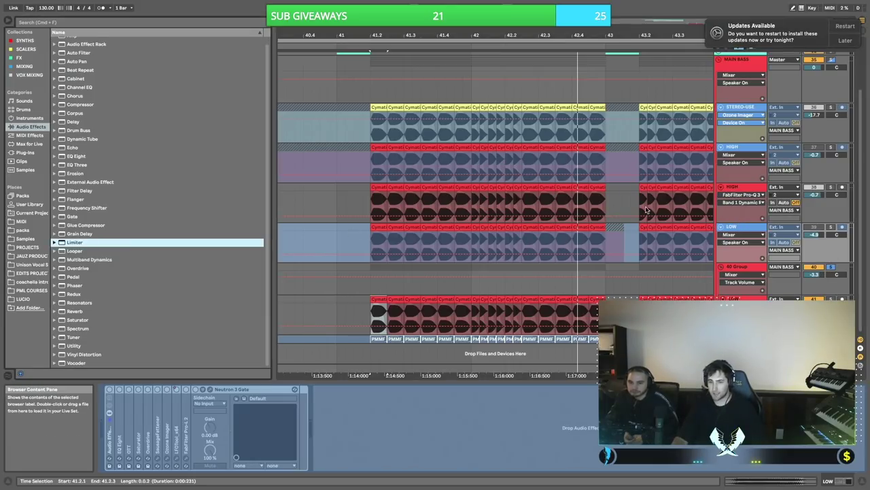
- Select the MAIN BASS group to show its device chain
{"action": "scroll", "coordinate": [649, 209], "scroll_direction": "up", "scroll_amount": 3}
{"action": "left_click", "coordinate": [67, 244]}
{"action": "scroll", "coordinate": [68, 240], "scroll_direction": "down", "scroll_amount": 1}
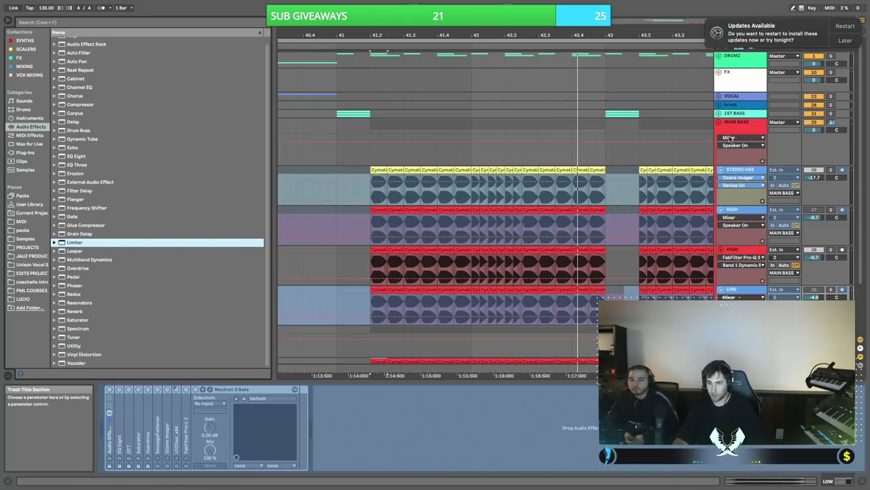
{"action": "left_click", "coordinate": [753, 122]}
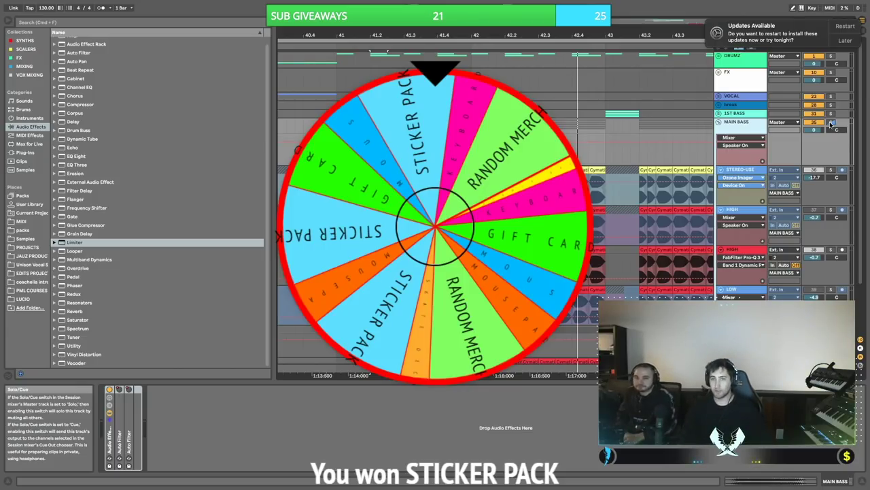
- Switch to Discord, view a member's profile, close it and return to Ableton Live
{"action": "key", "text": "super+Tab"}
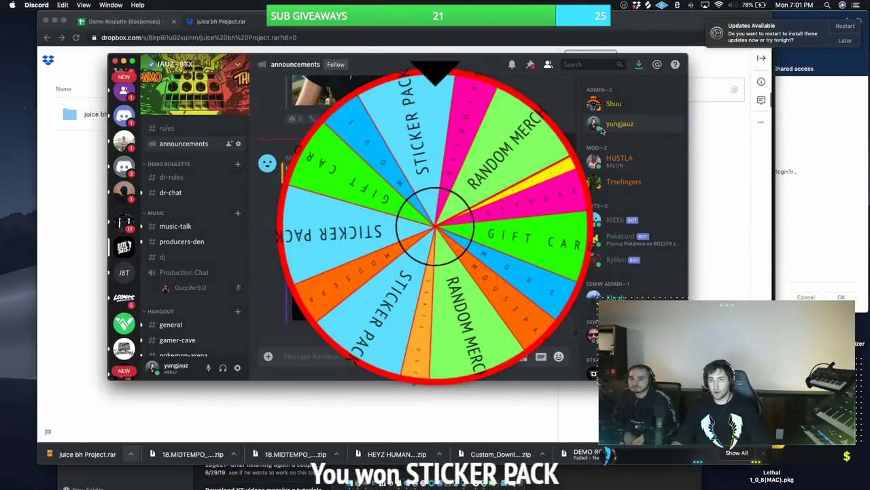
{"action": "left_click", "coordinate": [601, 131]}
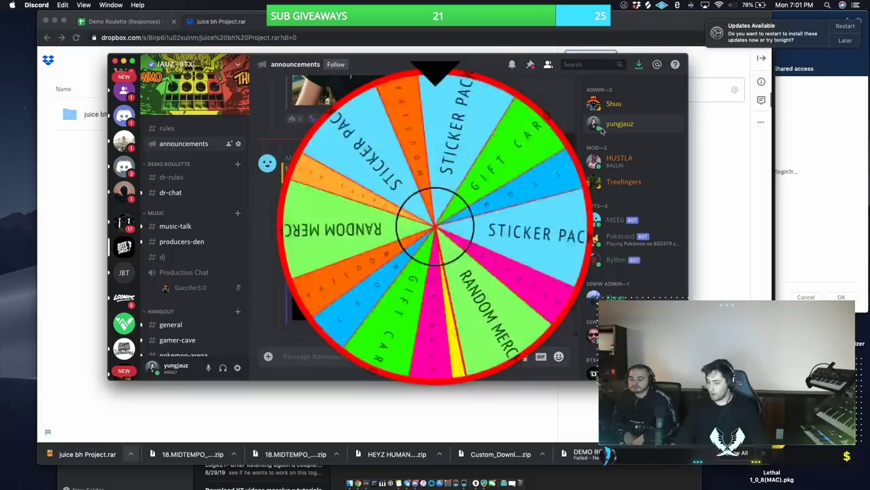
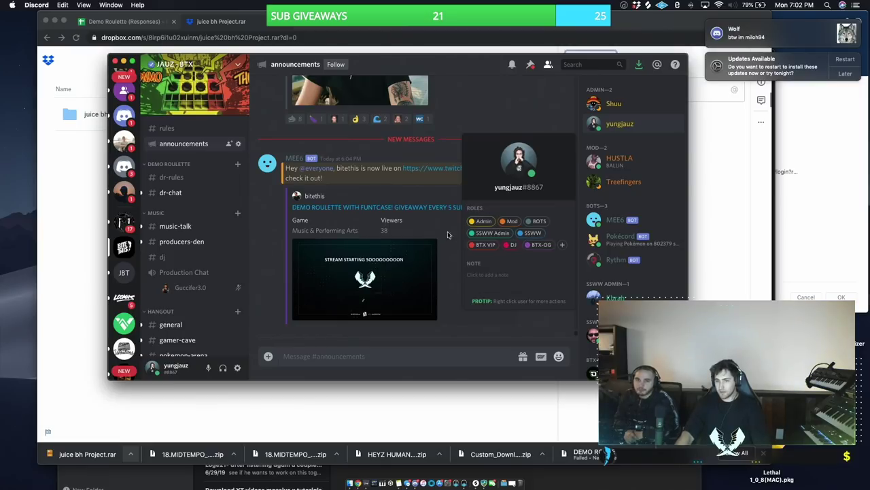
{"action": "left_click", "coordinate": [460, 324]}
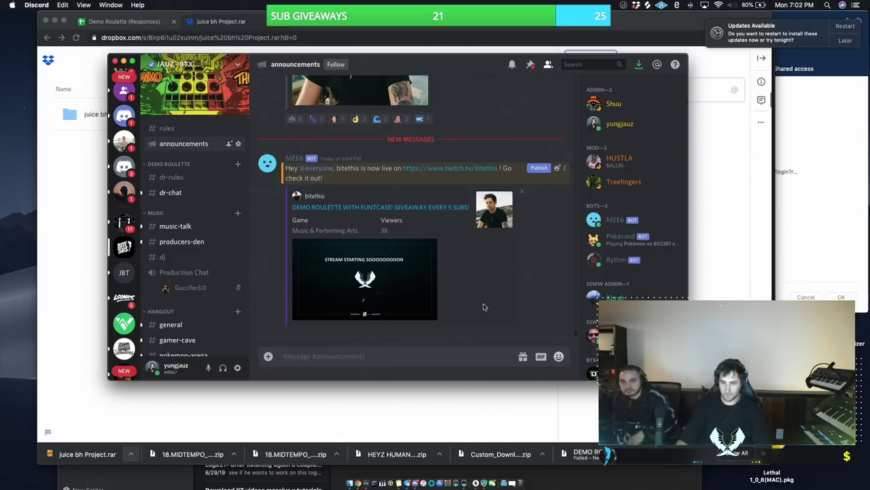
{"action": "key", "text": "super+Tab"}
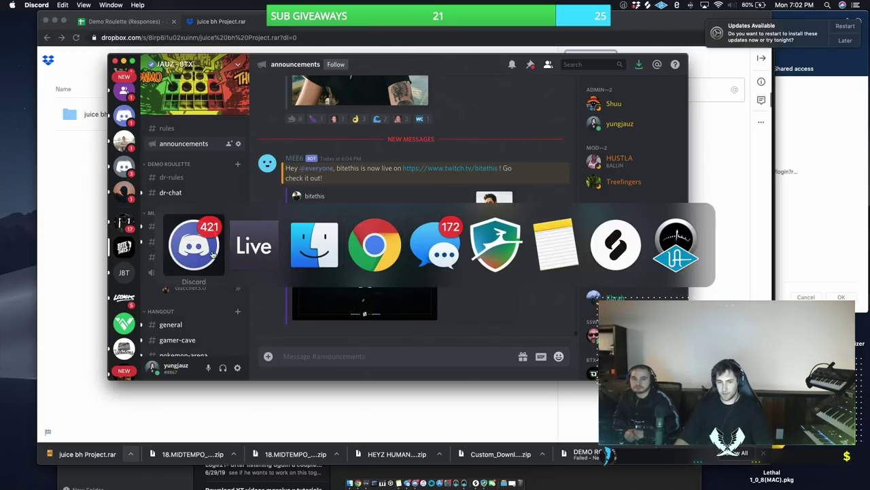
{"action": "left_click", "coordinate": [258, 252]}
- Play the rebuilt low group, solo the whole MAIN BASS group and select it
{"action": "scroll", "coordinate": [740, 259], "scroll_direction": "down", "scroll_amount": 3}
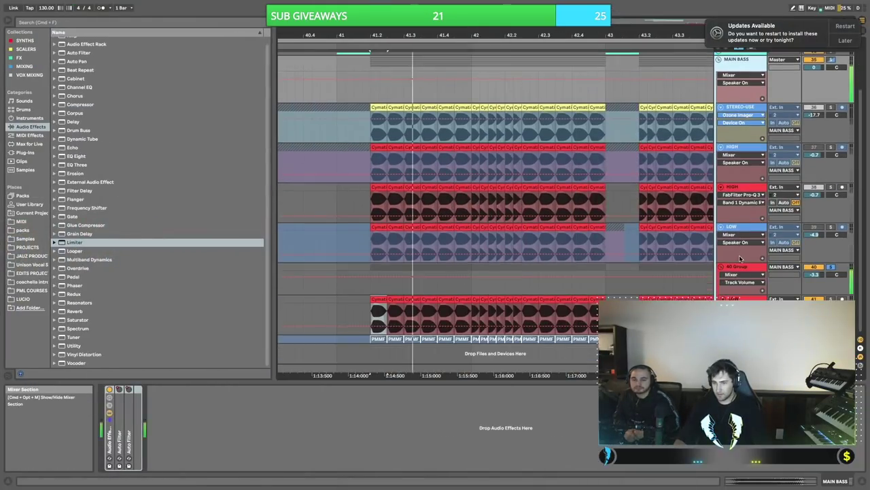
{"action": "scroll", "coordinate": [777, 121], "scroll_direction": "up", "scroll_amount": 3}
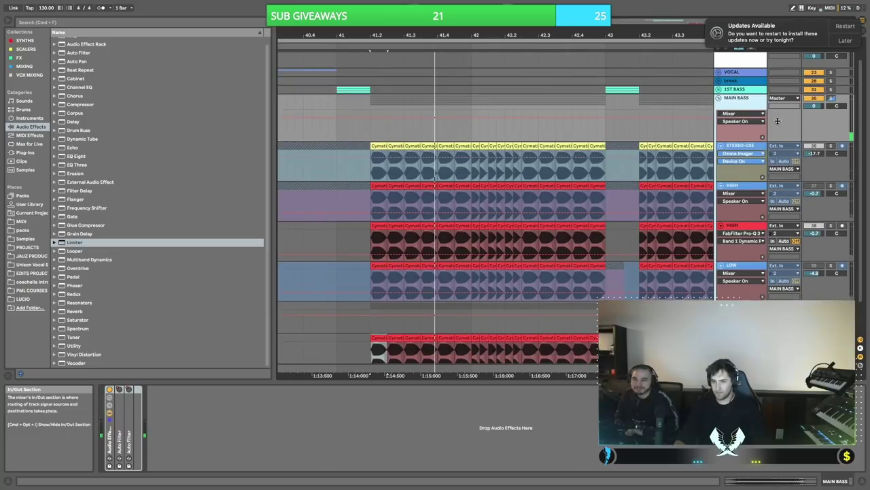
{"action": "left_click", "coordinate": [830, 98]}
{"action": "left_click", "coordinate": [754, 102]}
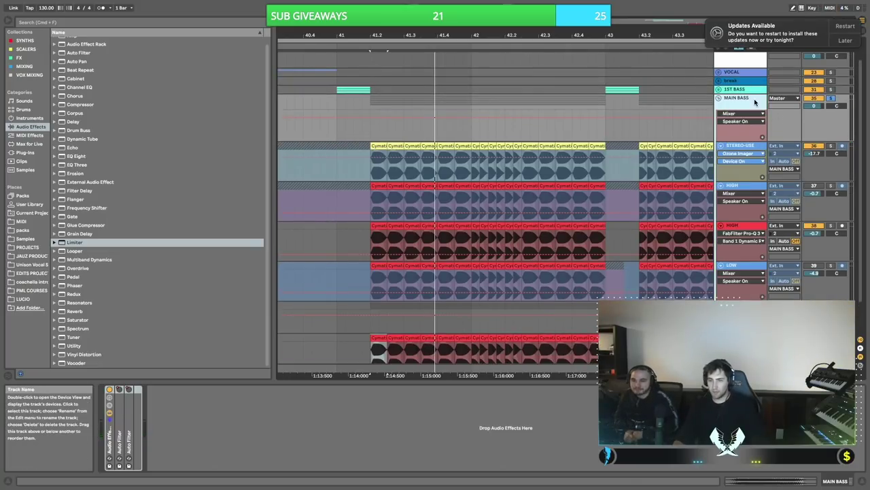
{"action": "left_click", "coordinate": [746, 102]}
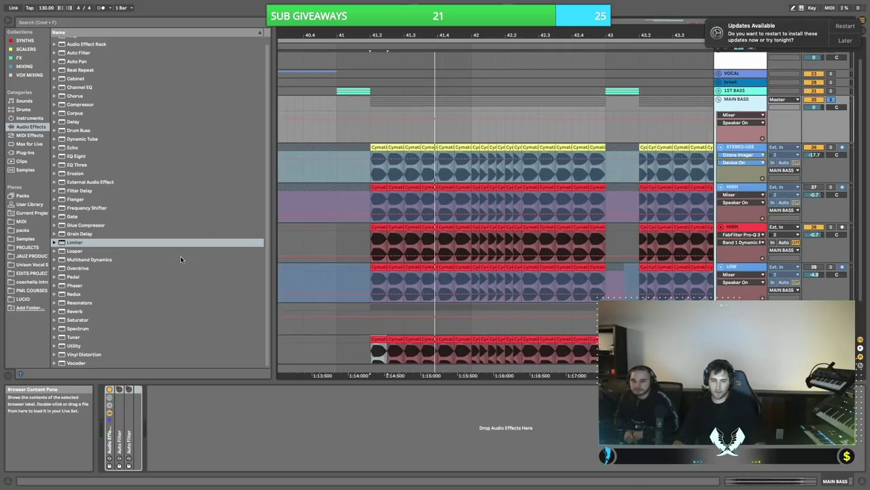
{"action": "scroll", "coordinate": [82, 144], "scroll_direction": "up", "scroll_amount": 1}
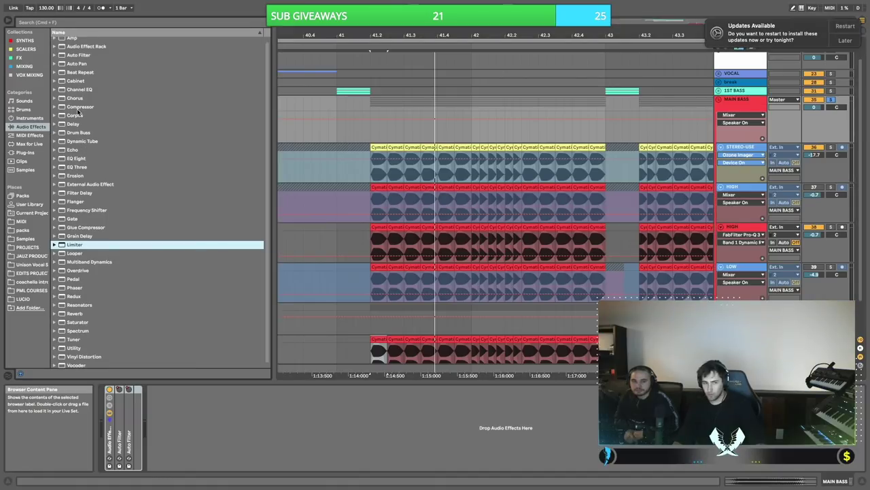
- Add a Compressor to the MAIN BASS group and enable its sidechain with KICK as the audio source
{"action": "left_click_drag", "start_coordinate": [78, 108], "coordinate": [153, 403]}
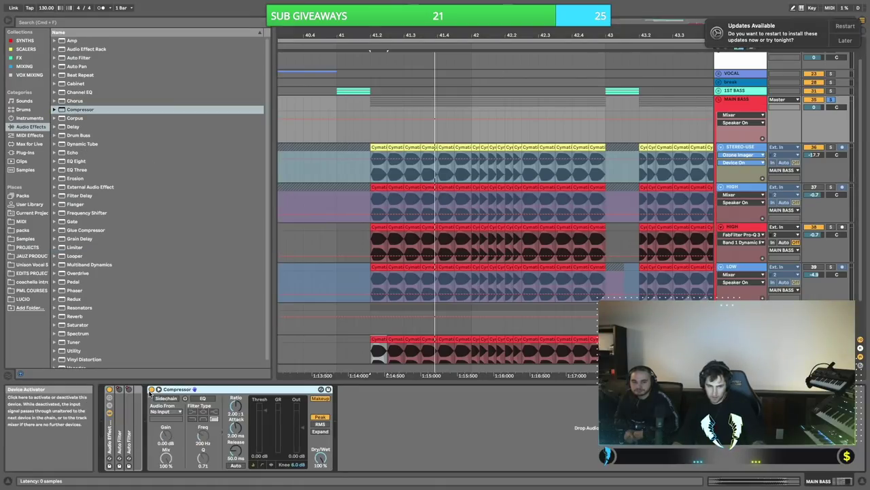
{"action": "left_click", "coordinate": [165, 397]}
{"action": "scroll", "coordinate": [621, 136], "scroll_direction": "up", "scroll_amount": 1}
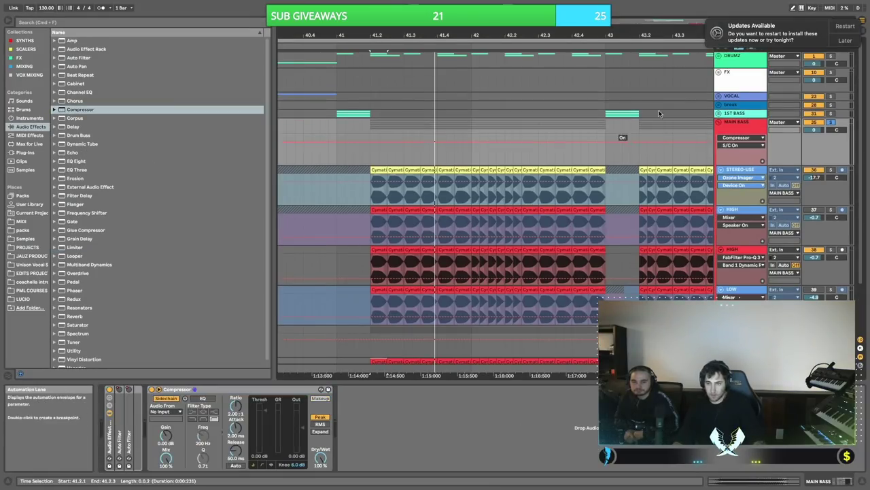
{"action": "left_click", "coordinate": [718, 56]}
{"action": "scroll", "coordinate": [720, 57], "scroll_direction": "down", "scroll_amount": 3}
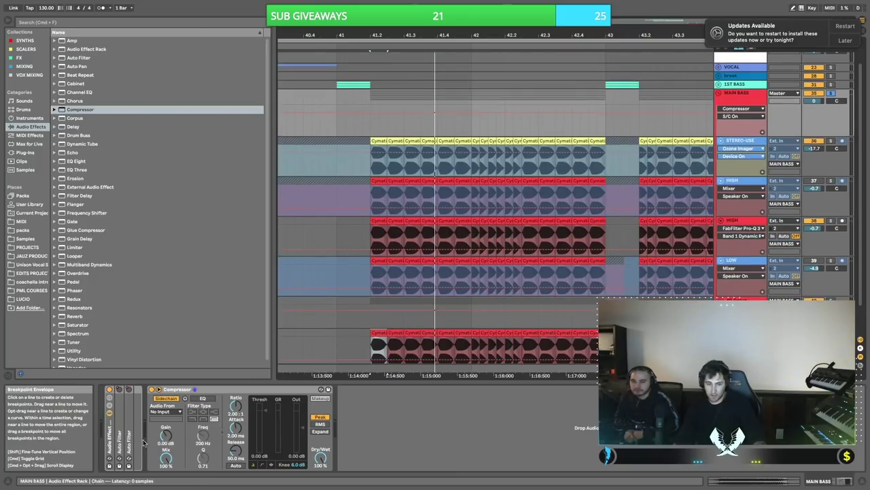
{"action": "left_click", "coordinate": [161, 412]}
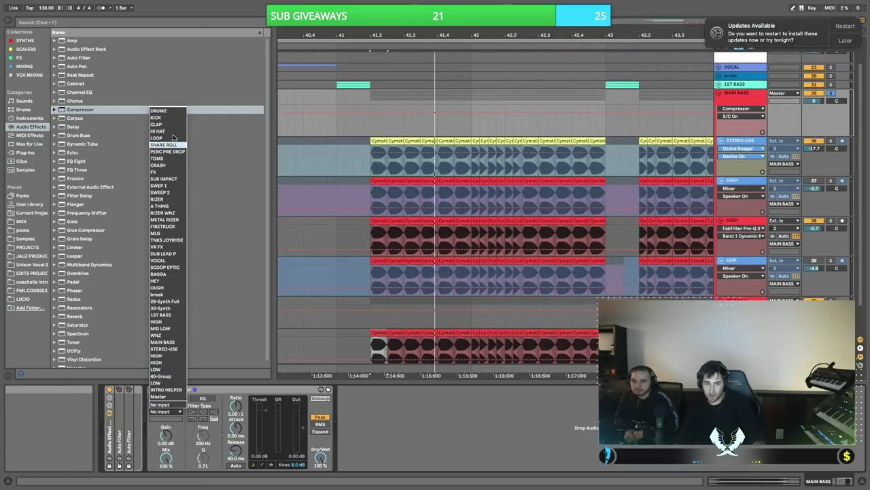
{"action": "left_click", "coordinate": [169, 120]}
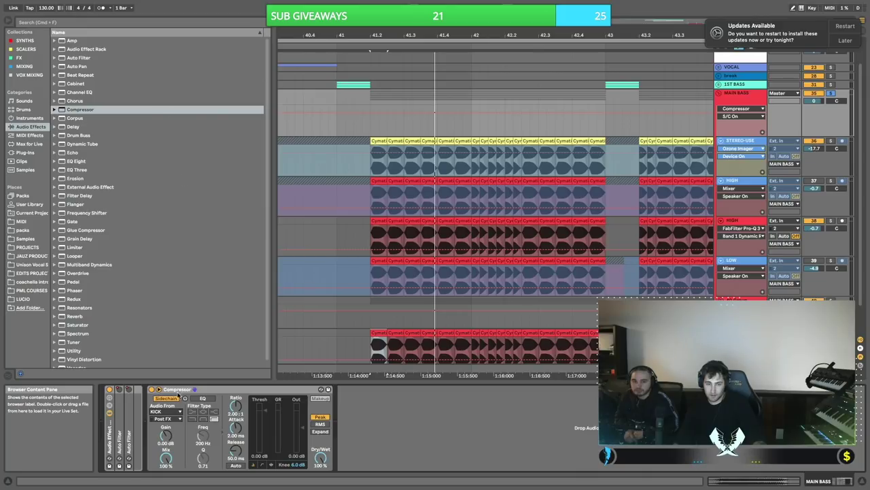
- Try to change the tap point of the compressor's KICK sidechain source
{"action": "left_click", "coordinate": [174, 418]}
{"action": "left_click", "coordinate": [176, 425]}
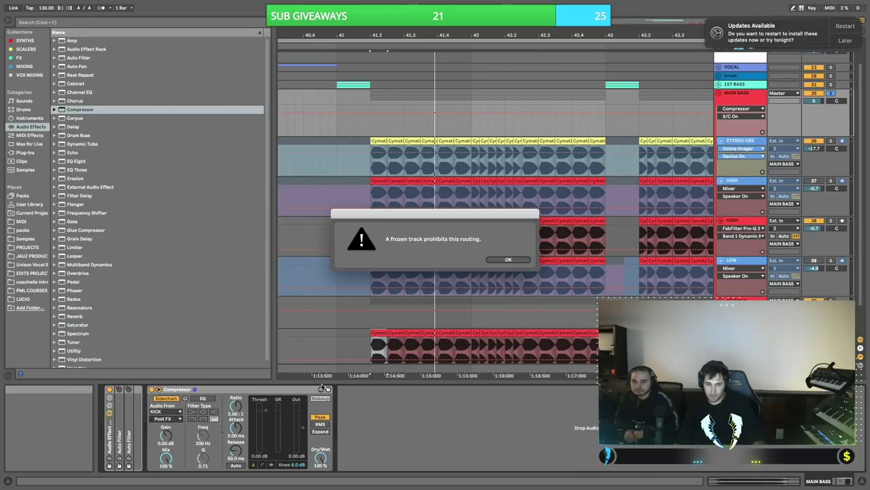
{"action": "key", "text": "Return"}
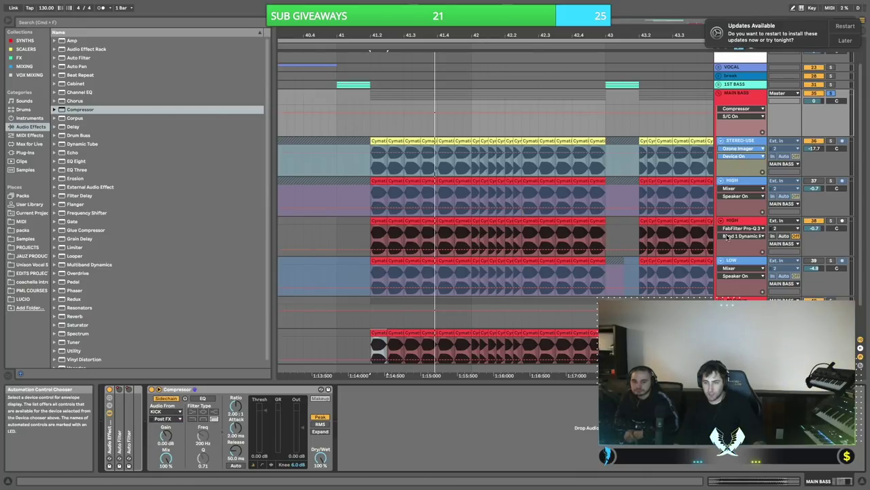
- Play the bass section, solo the unfrozen HIGH layer on track 38 and look through its device chain
{"action": "left_click", "coordinate": [377, 306]}
{"action": "key", "text": "space"}
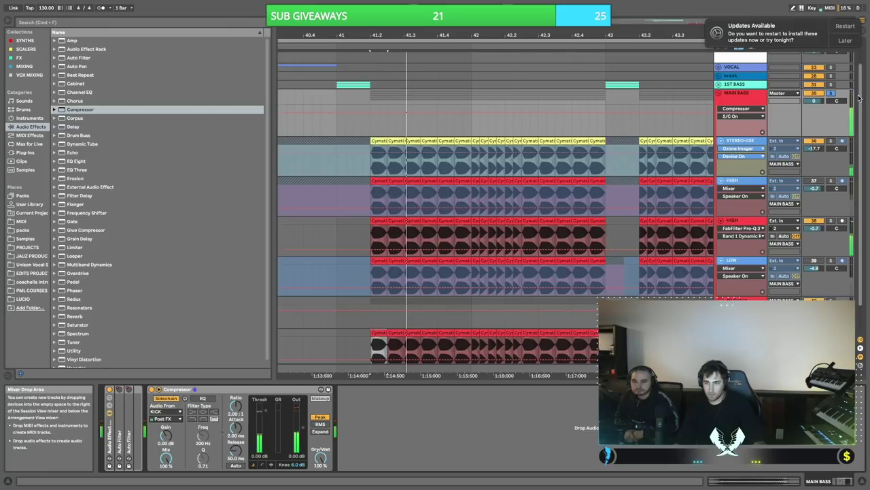
{"action": "scroll", "coordinate": [748, 211], "scroll_direction": "down", "scroll_amount": 2}
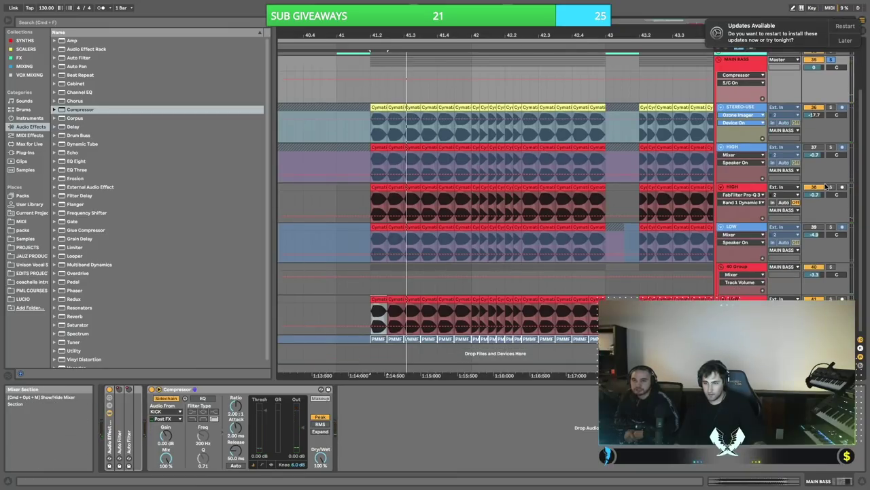
{"action": "left_click", "coordinate": [830, 187]}
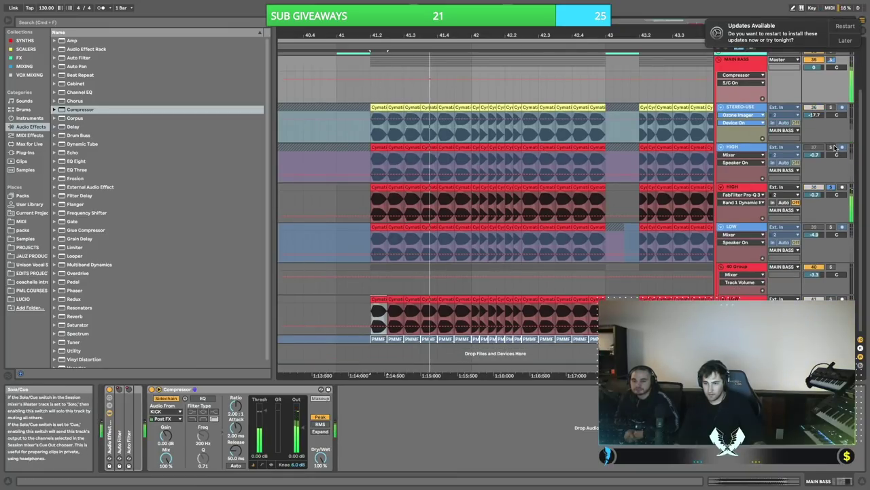
{"action": "left_click", "coordinate": [734, 188]}
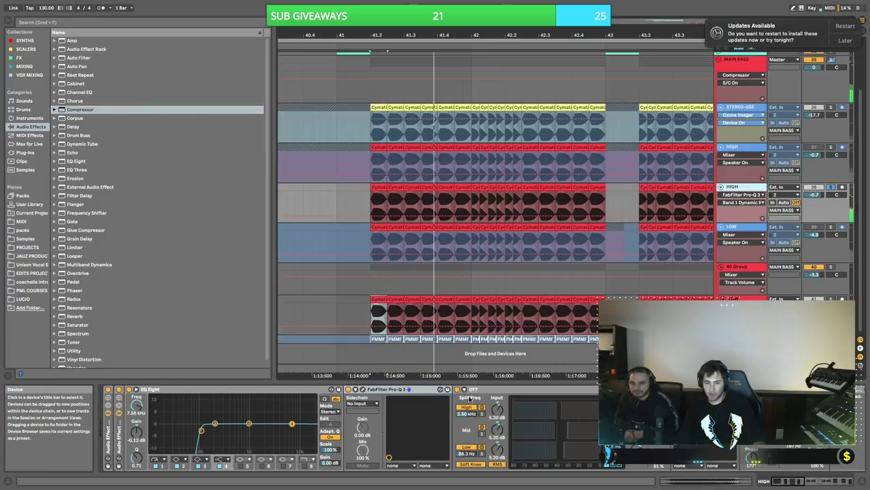
{"action": "scroll", "coordinate": [458, 413], "scroll_direction": "right", "scroll_amount": 10}
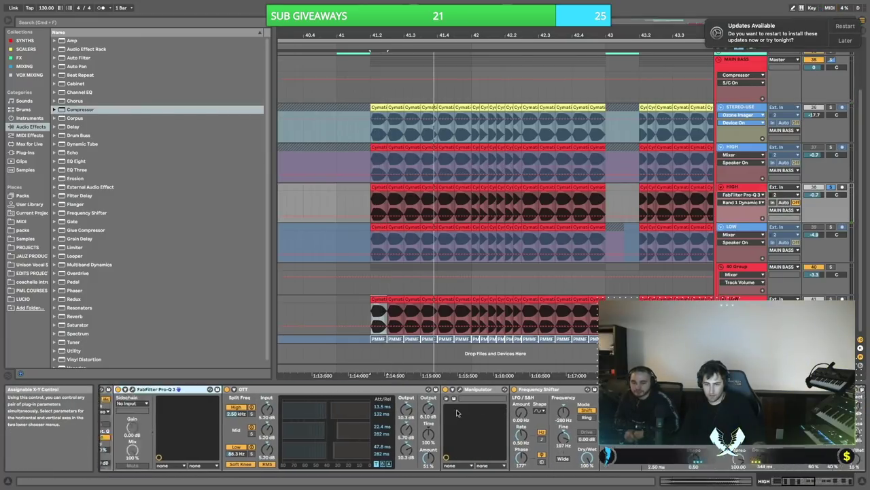
{"action": "scroll", "coordinate": [471, 409], "scroll_direction": "right", "scroll_amount": 5}
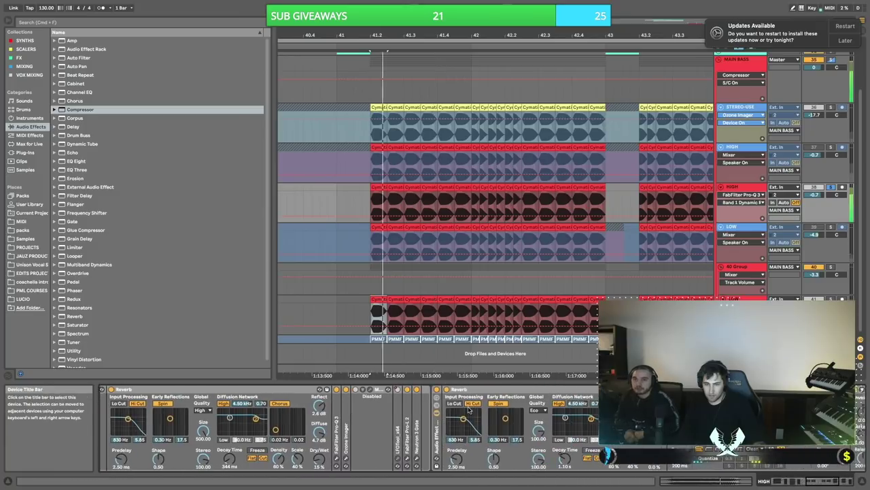
{"action": "scroll", "coordinate": [458, 397], "scroll_direction": "left", "scroll_amount": 15}
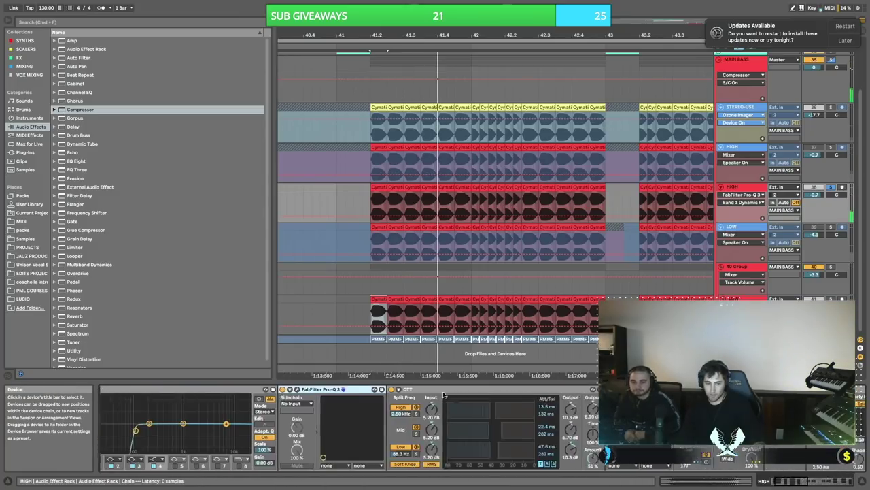
{"action": "key", "text": "space"}
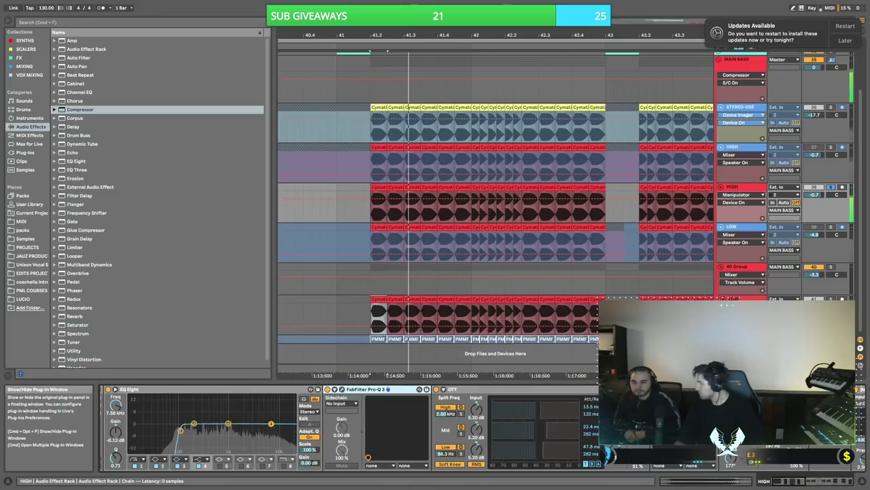
- Open the HIGH track's Manipulator plug-in and set its Harmonics to 2.000
{"action": "left_click", "coordinate": [666, 389]}
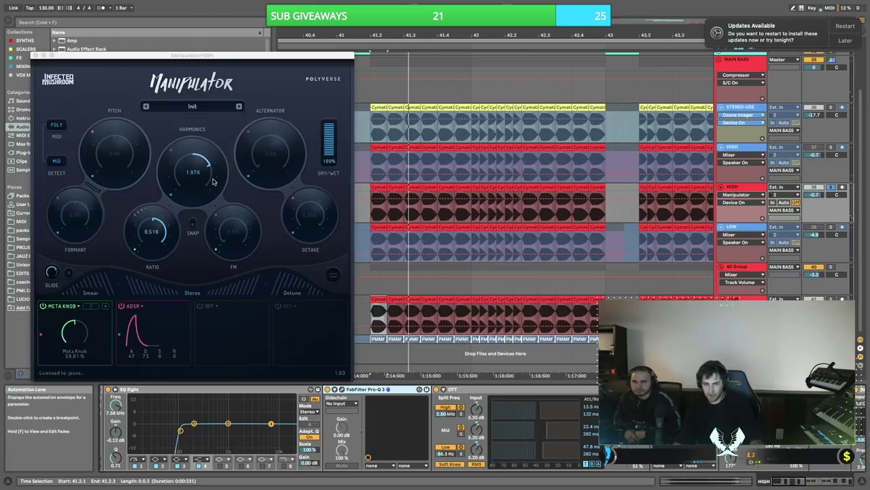
{"action": "left_click_drag", "start_coordinate": [207, 181], "coordinate": [207, 136]}
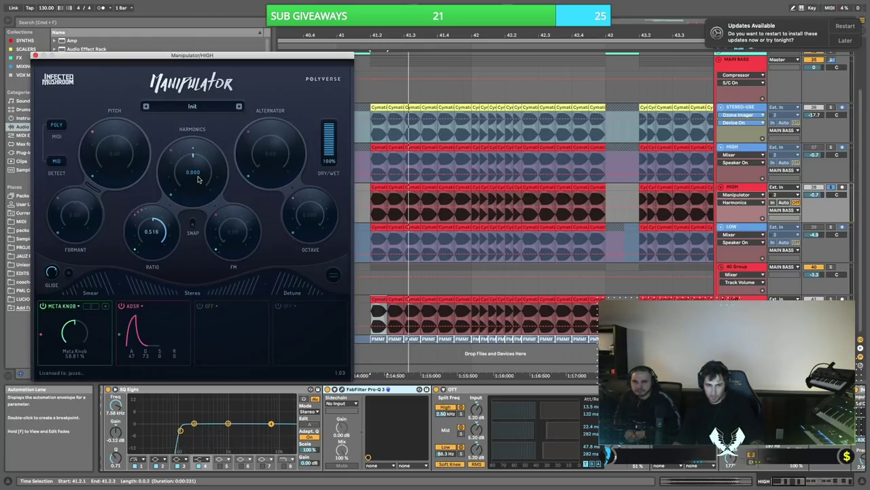
{"action": "right_click", "coordinate": [192, 175]}
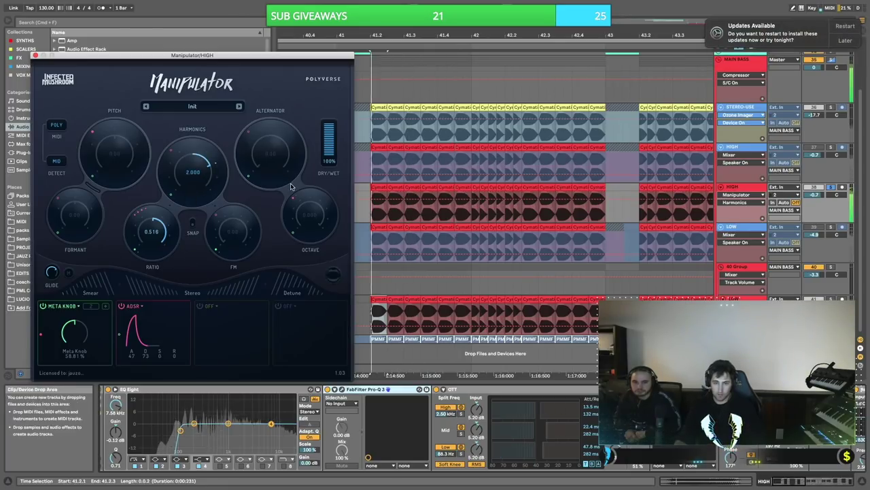
- Compare the HIGH layer with FabFilter Pro-Q 3 and Manipulator on and off, and close the Manipulator window
{"action": "left_click", "coordinate": [327, 389]}
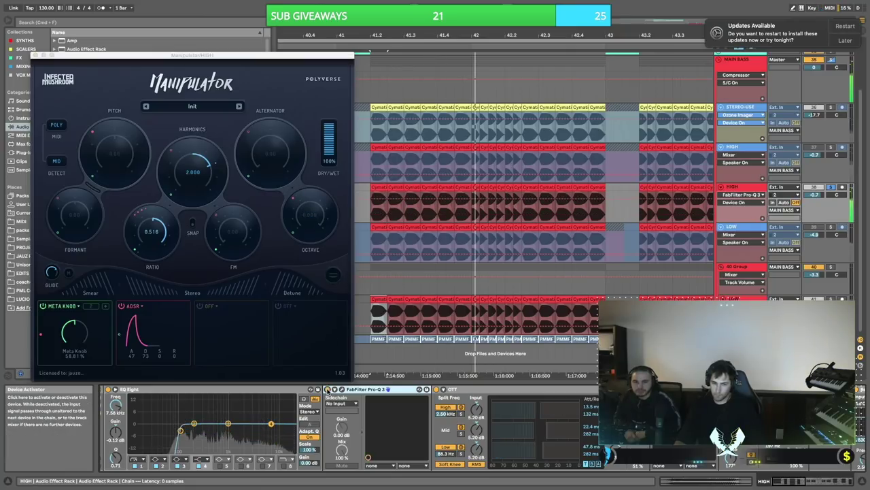
{"action": "left_click", "coordinate": [752, 187]}
{"action": "key", "text": "space"}
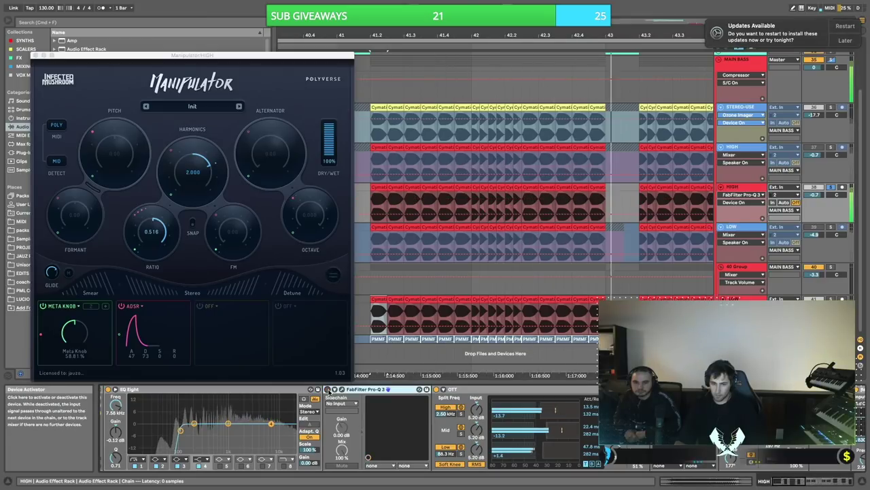
{"action": "key", "text": "space"}
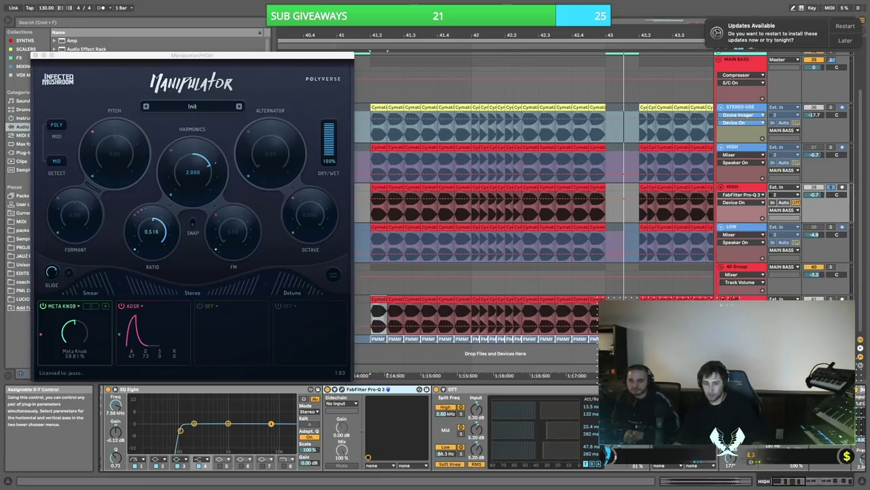
{"action": "key", "text": "space"}
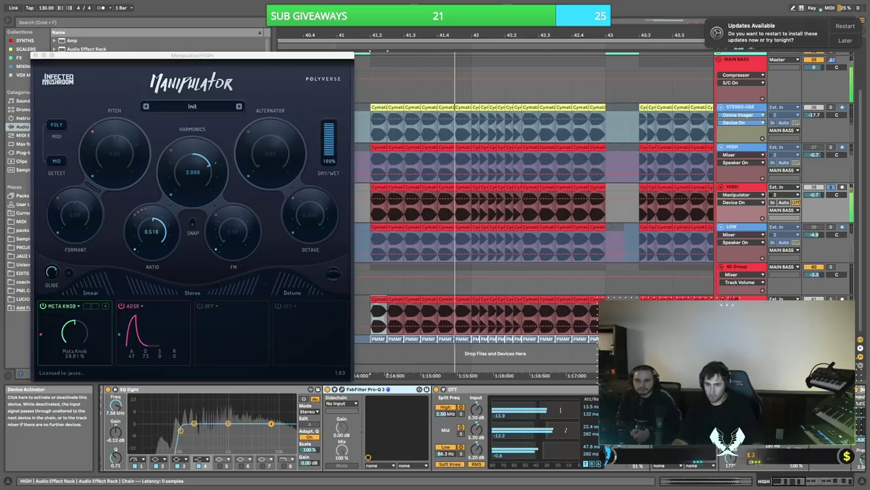
{"action": "key", "text": "space"}
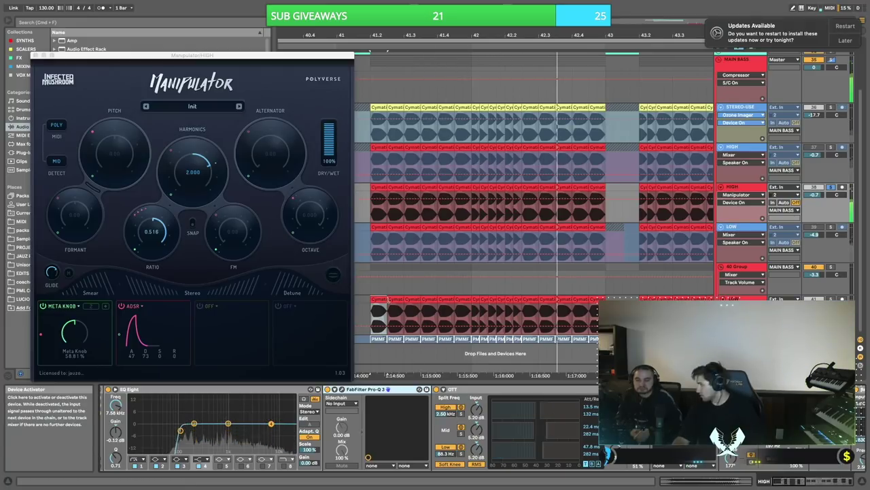
{"action": "left_click", "coordinate": [36, 55]}
{"action": "left_click", "coordinate": [35, 57]}
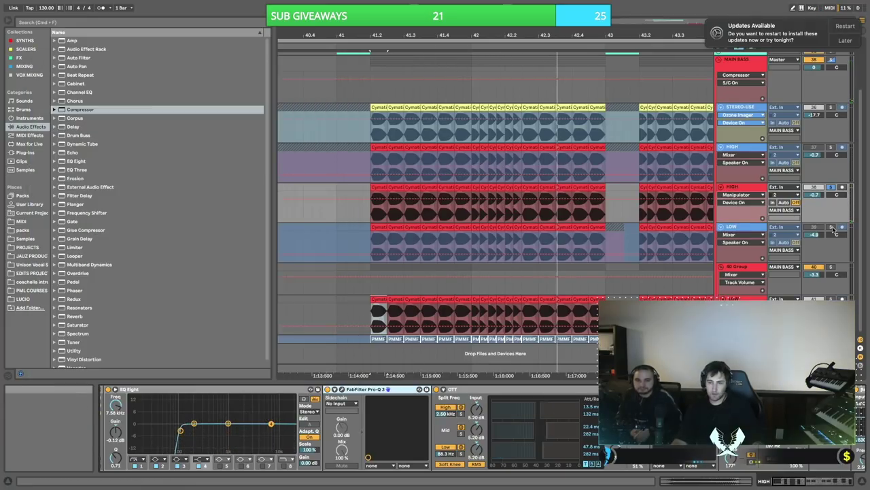
- Solo the whole MAIN BASS group and lower its compressor's threshold to -inf dB during playback
{"action": "left_click", "coordinate": [836, 60]}
{"action": "left_click", "coordinate": [832, 60]}
{"action": "key", "text": "space"}
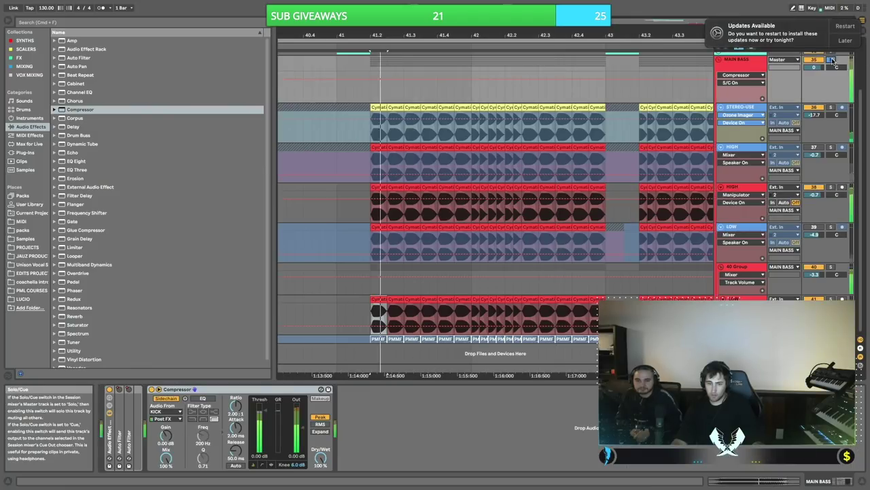
{"action": "left_click_drag", "start_coordinate": [266, 413], "coordinate": [265, 454]}
{"action": "key", "text": "space"}
{"action": "key", "text": "space"}
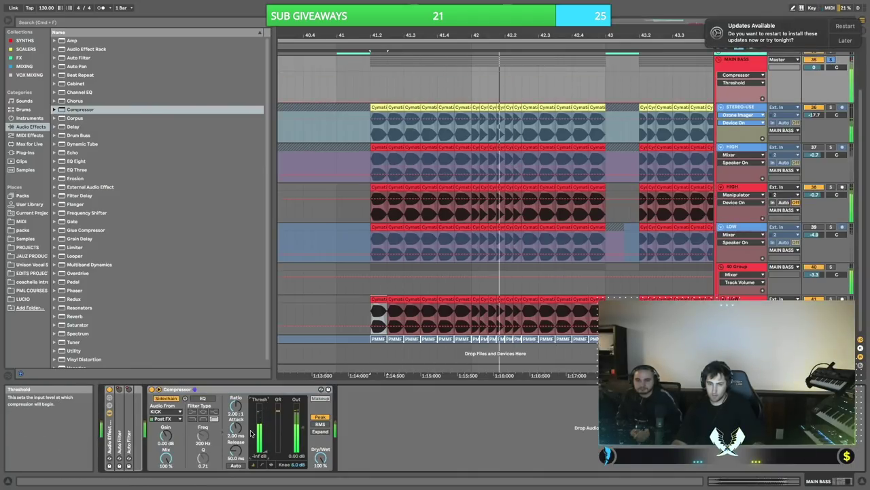
- Enable the compressor's sidechain EQ at 2.30 kHz, show the activity view and set the attack to 0.01 ms
{"action": "left_click", "coordinate": [202, 398]}
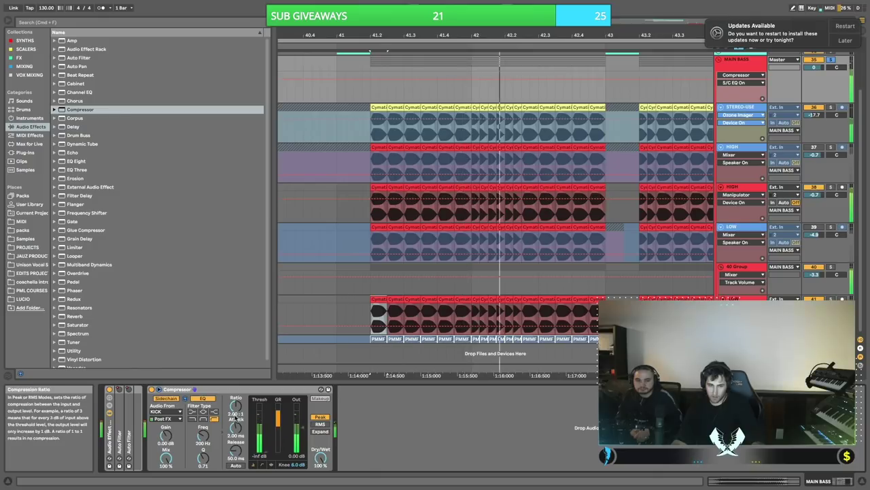
{"action": "mouse_move", "coordinate": [203, 435]}
{"action": "left_mouse_down"}
{"action": "mouse_move", "coordinate": [203, 423]}
{"action": "mouse_move", "coordinate": [203, 433]}
{"action": "left_mouse_up"}
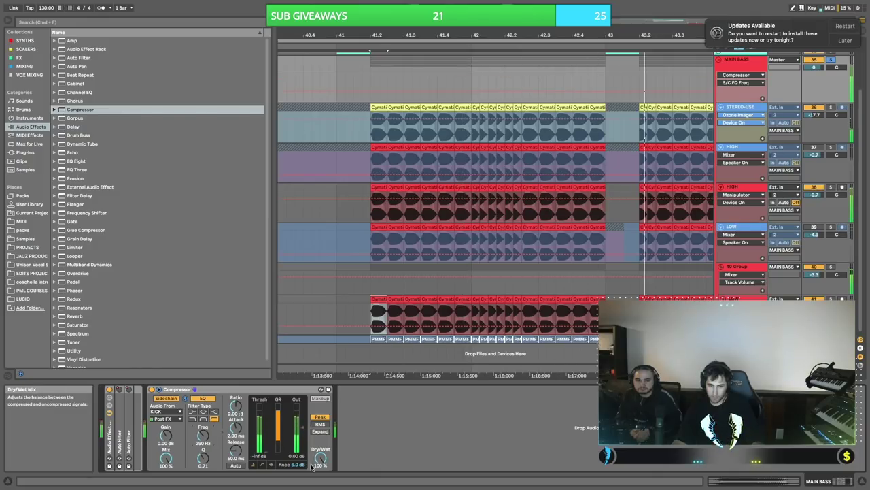
{"action": "left_click", "coordinate": [271, 464]}
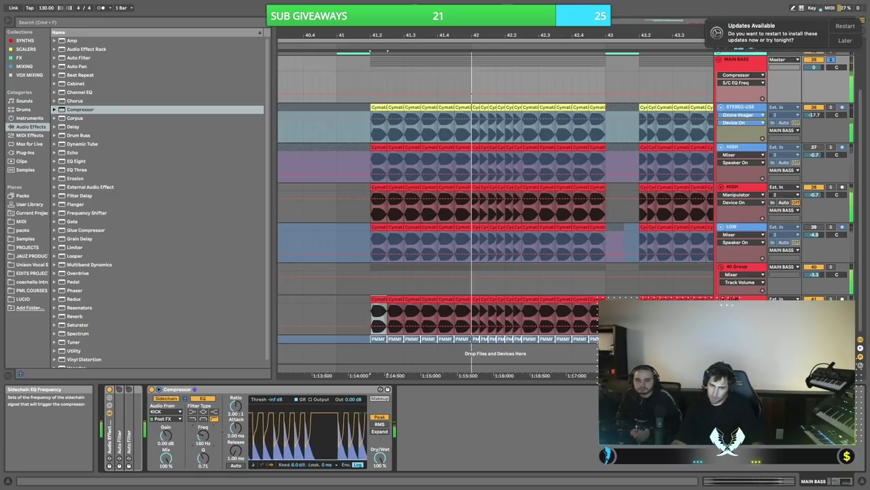
{"action": "left_click_drag", "start_coordinate": [203, 436], "coordinate": [202, 449]}
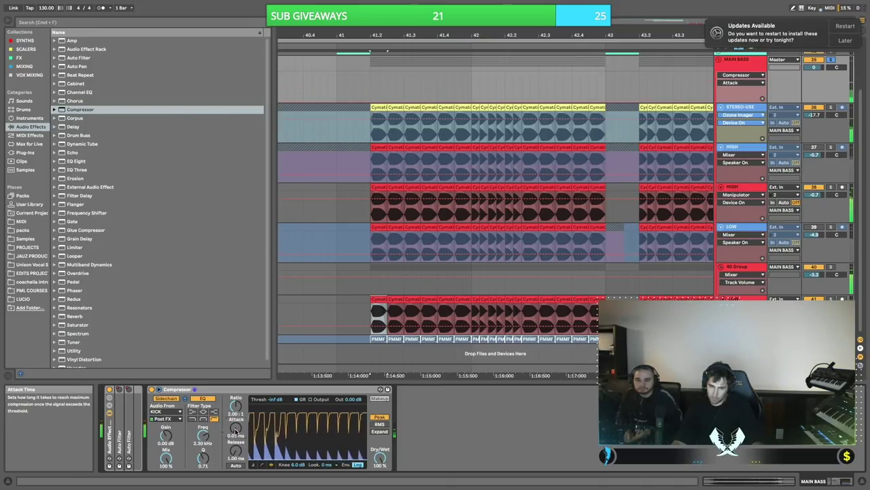
- Set the MAIN BASS compressor's ratio to inf:1, threshold to -55.9 dB and release to 58.2 ms while listening
{"action": "left_click", "coordinate": [236, 450]}
{"action": "key", "text": "space"}
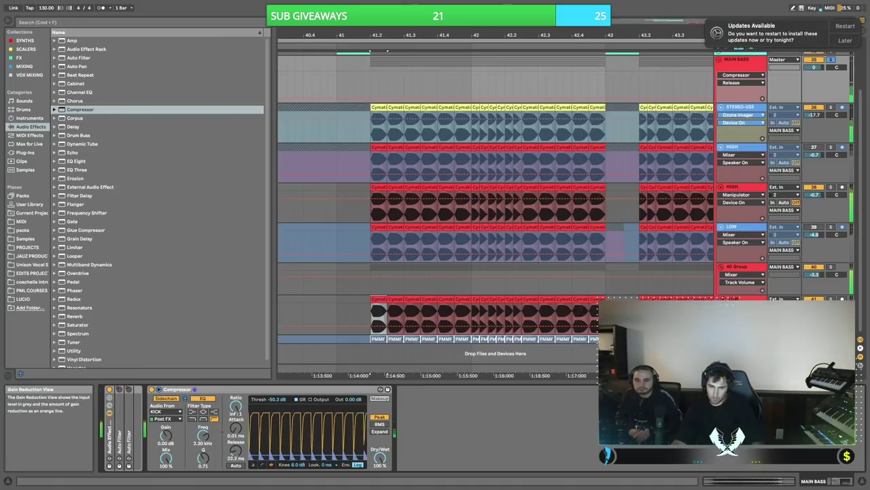
{"action": "left_click_drag", "start_coordinate": [236, 450], "coordinate": [235, 445]}
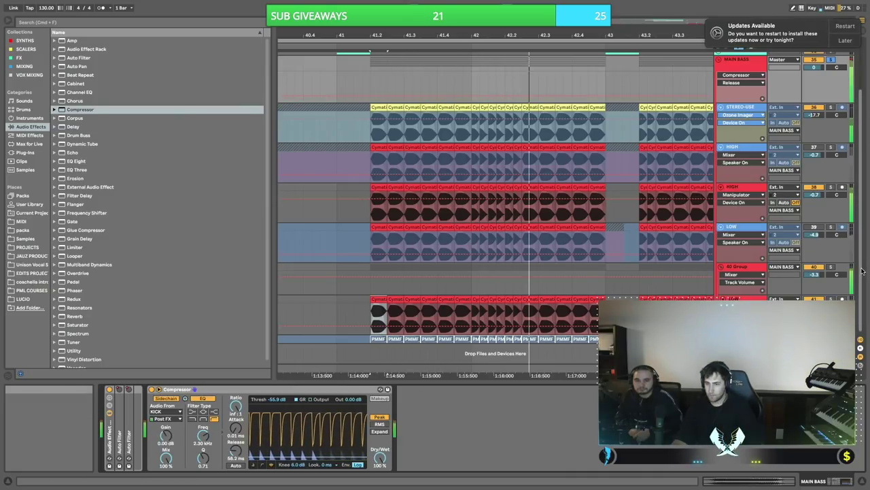
- Select the HIGH layer on track 38, deactivate it, activate the frozen HIGH track 37 instead and play the bass section
{"action": "left_click", "coordinate": [753, 181]}
{"action": "left_click", "coordinate": [752, 188]}
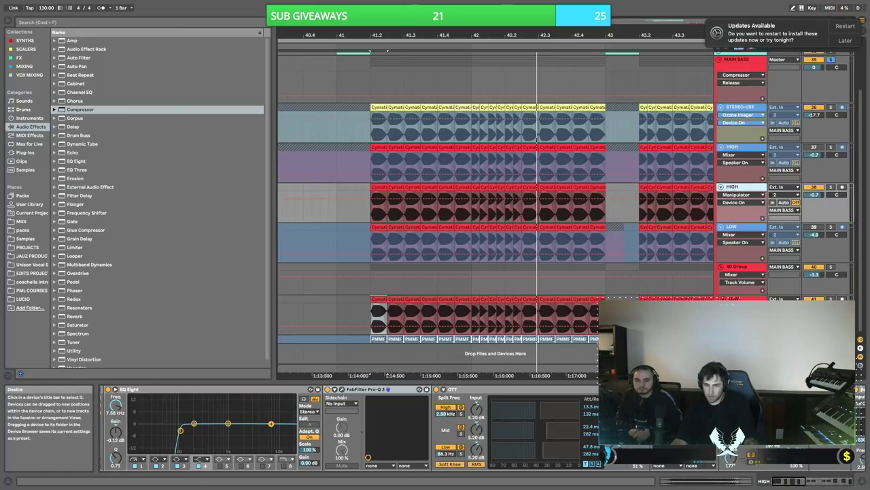
{"action": "key", "text": "space"}
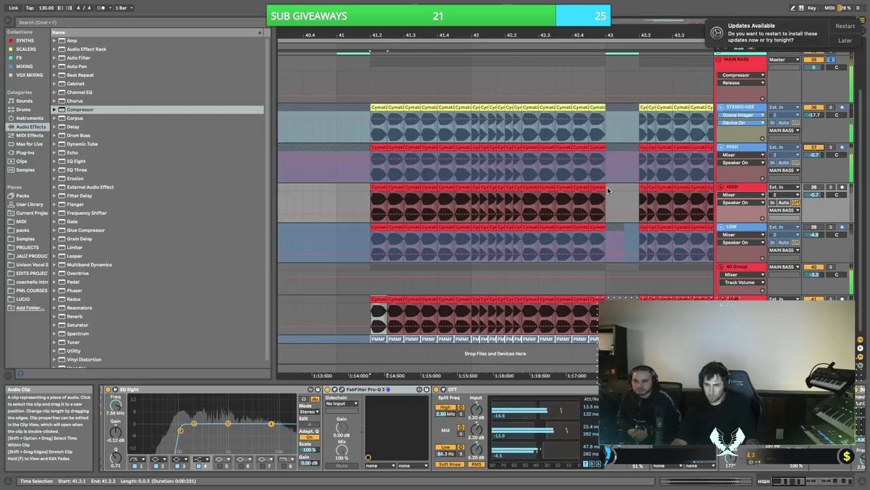
{"action": "scroll", "coordinate": [610, 188], "scroll_direction": "left", "scroll_amount": 2}
{"action": "scroll", "coordinate": [610, 189], "scroll_direction": "right", "scroll_amount": 4}
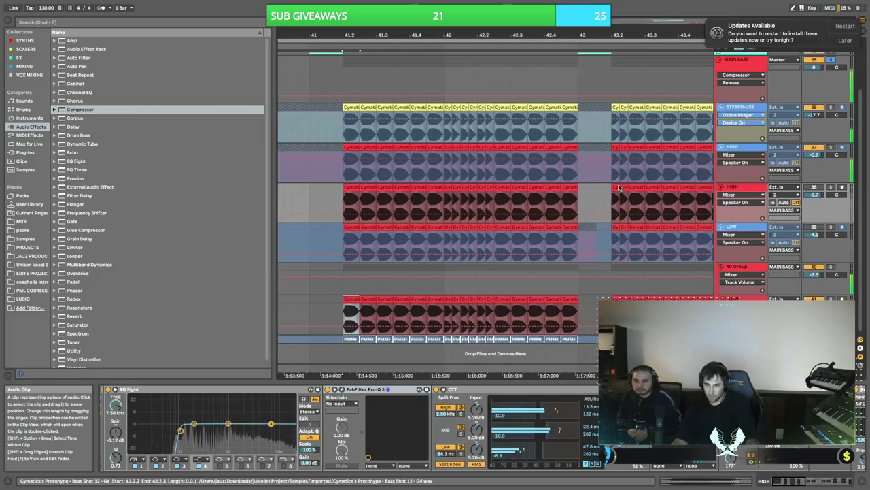
- Deactivate the STEREO-USE layer, activate the HIGH layer on track 38 instead of track 37, and play the bass section
{"action": "scroll", "coordinate": [628, 194], "scroll_direction": "left", "scroll_amount": 1}
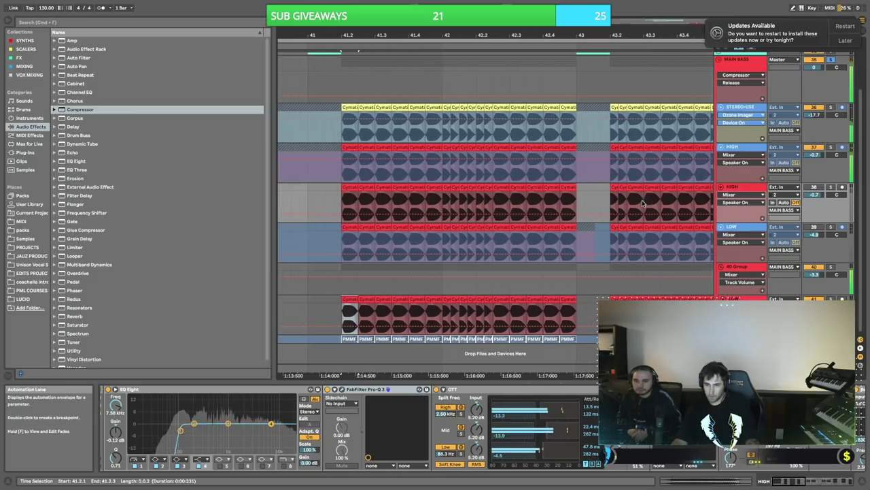
{"action": "left_click", "coordinate": [743, 86]}
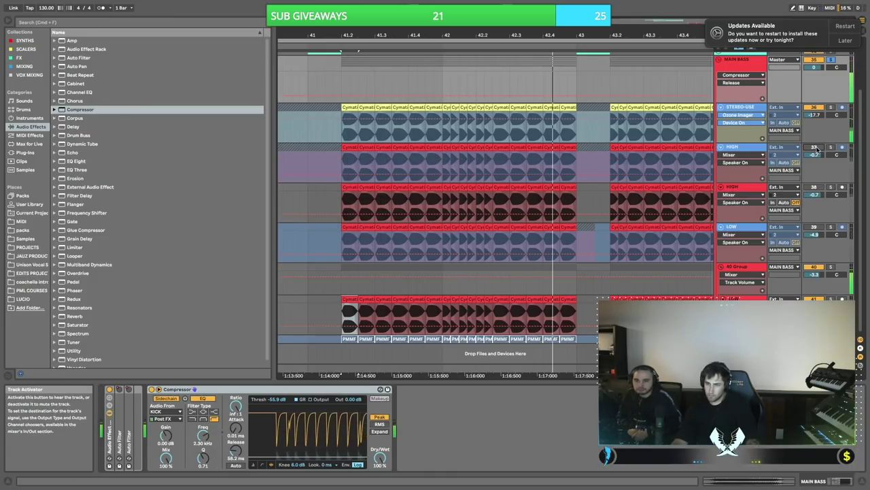
{"action": "left_click", "coordinate": [816, 109]}
{"action": "left_click", "coordinate": [818, 188]}
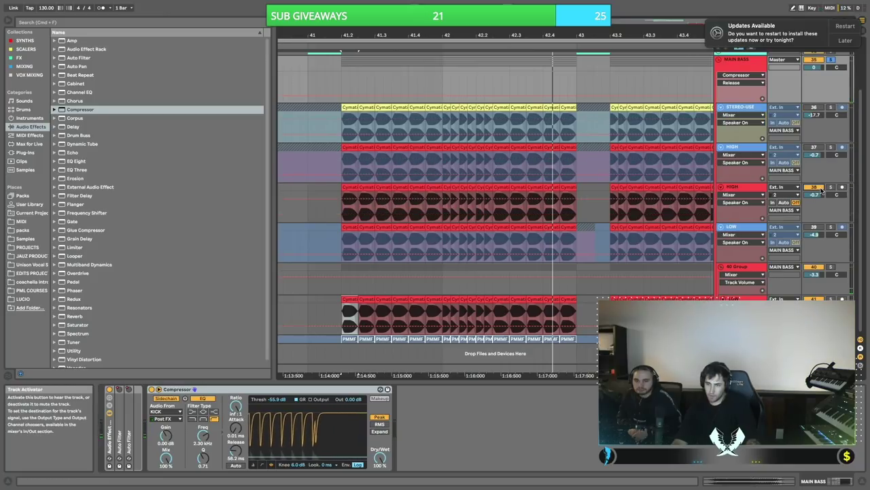
{"action": "key", "text": "space"}
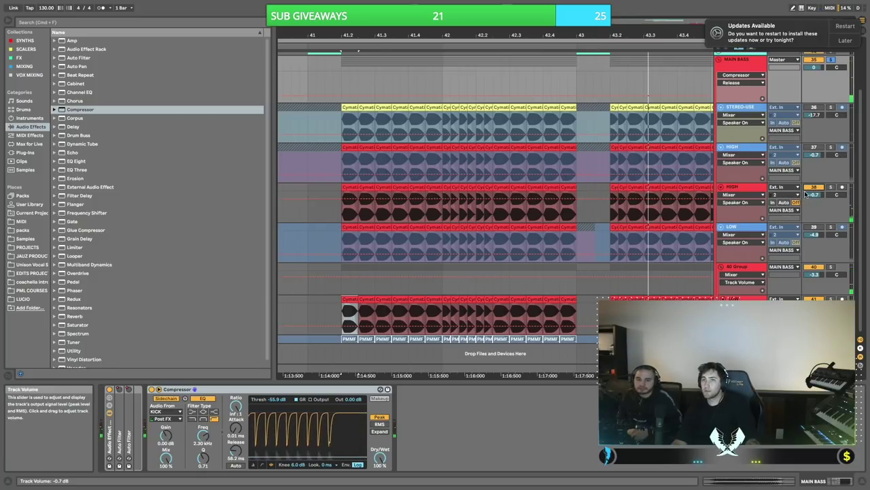
- Select the HIGH layer on track 38 and compare it in solo with the frozen HIGH track 37 during playback
{"action": "left_click", "coordinate": [748, 63]}
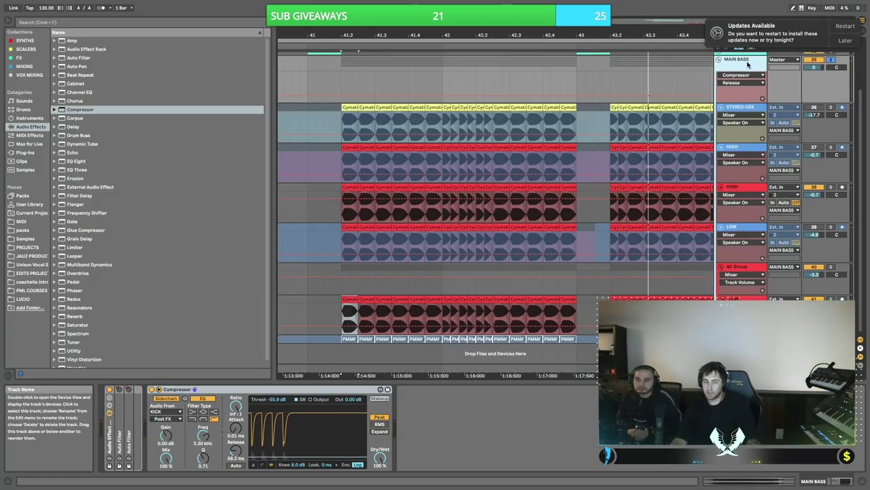
{"action": "left_click", "coordinate": [753, 190]}
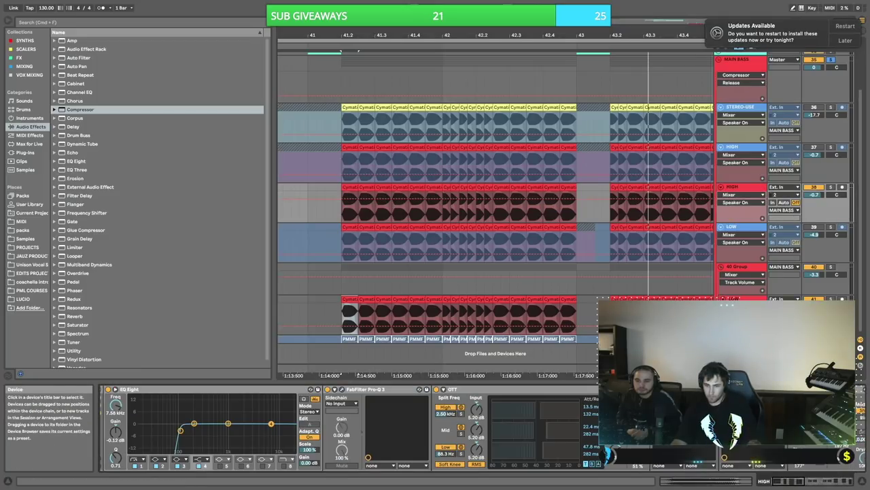
{"action": "key", "text": "space"}
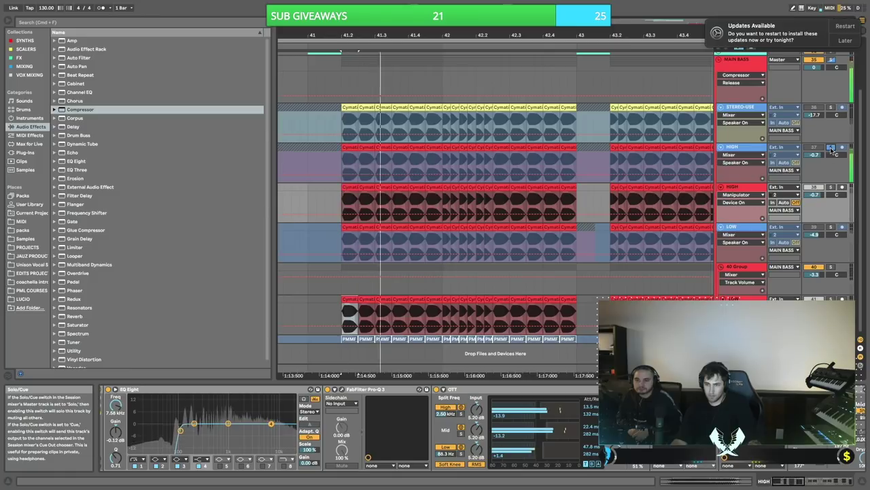
{"action": "left_click", "coordinate": [831, 187]}
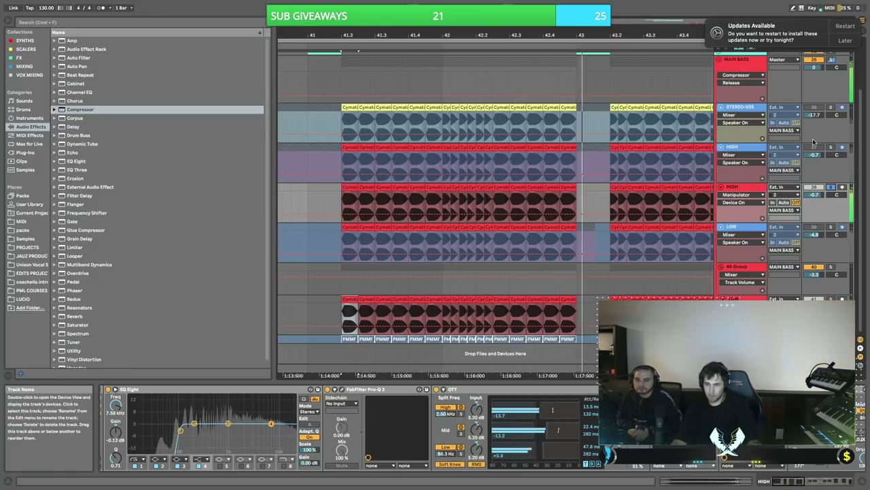
- Solo the whole MAIN BASS group and play it with its compressor's gain reduction in view
{"action": "left_click", "coordinate": [831, 59]}
{"action": "left_click", "coordinate": [741, 61]}
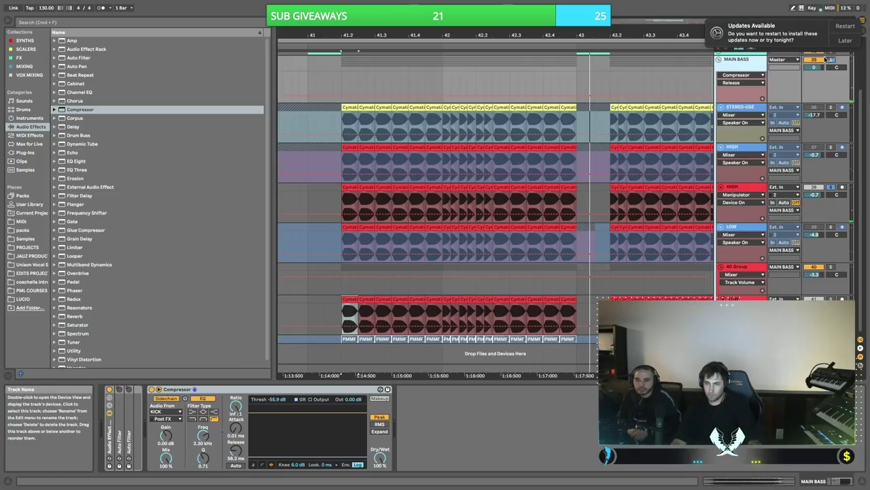
{"action": "key", "text": "space"}
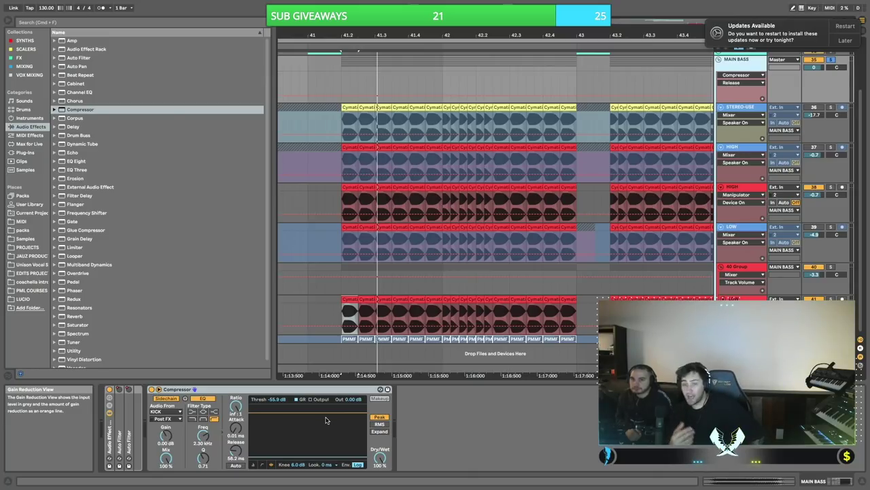
{"action": "key", "text": "space"}
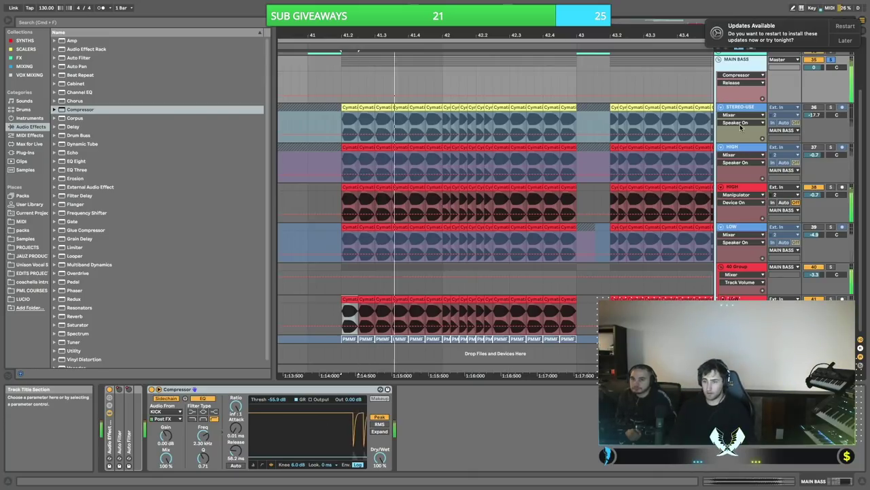
- Unsolo the MAIN BASS group and listen to the bass section in the full mix from 40.4.2
{"action": "left_click", "coordinate": [831, 59]}
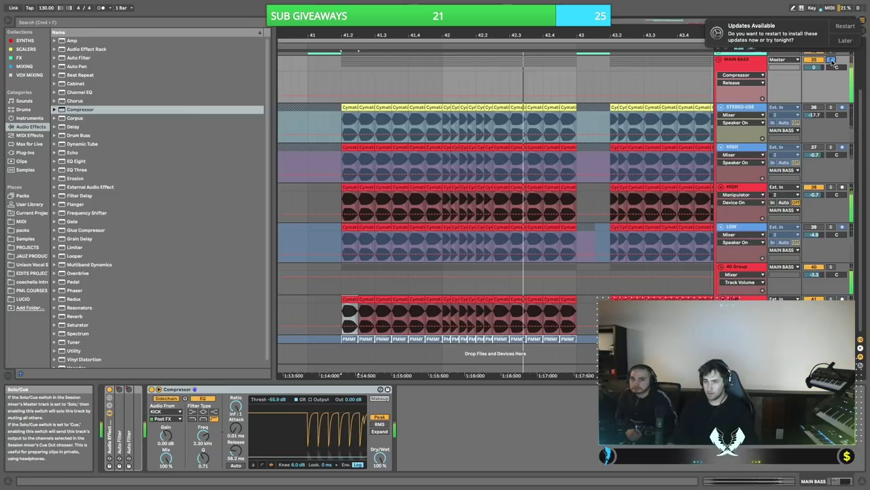
{"action": "scroll", "coordinate": [670, 105], "scroll_direction": "left", "scroll_amount": 3}
{"action": "scroll", "coordinate": [671, 106], "scroll_direction": "up", "scroll_amount": 3}
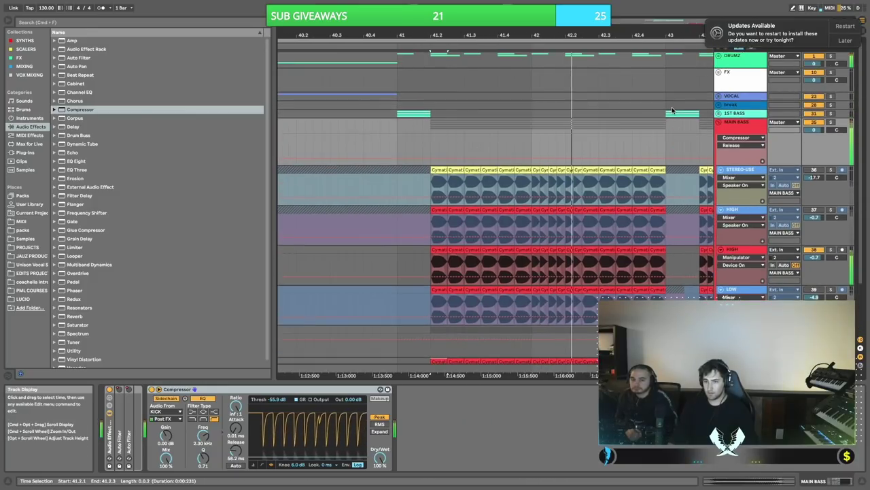
{"action": "scroll", "coordinate": [646, 111], "scroll_direction": "down", "scroll_amount": 2}
{"action": "left_click", "coordinate": [387, 126]}
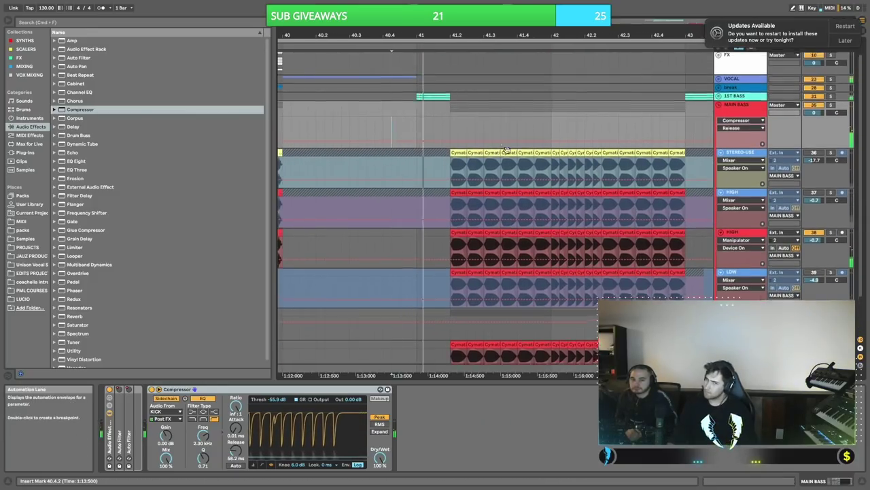
{"action": "scroll", "coordinate": [561, 147], "scroll_direction": "down", "scroll_amount": 4}
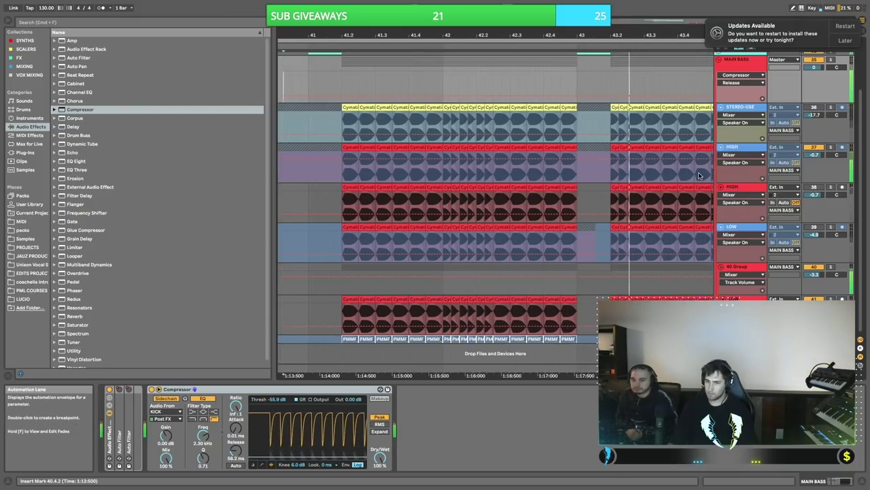
- Audition the 40 Group in solo, and play the soloed MAIN BASS group with HIGH track 37 deactivated
{"action": "left_click", "coordinate": [831, 267]}
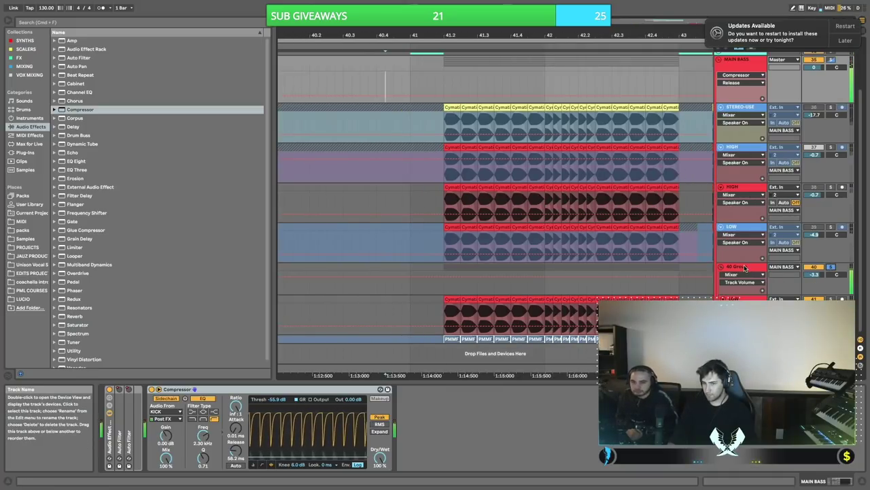
{"action": "left_click", "coordinate": [740, 267]}
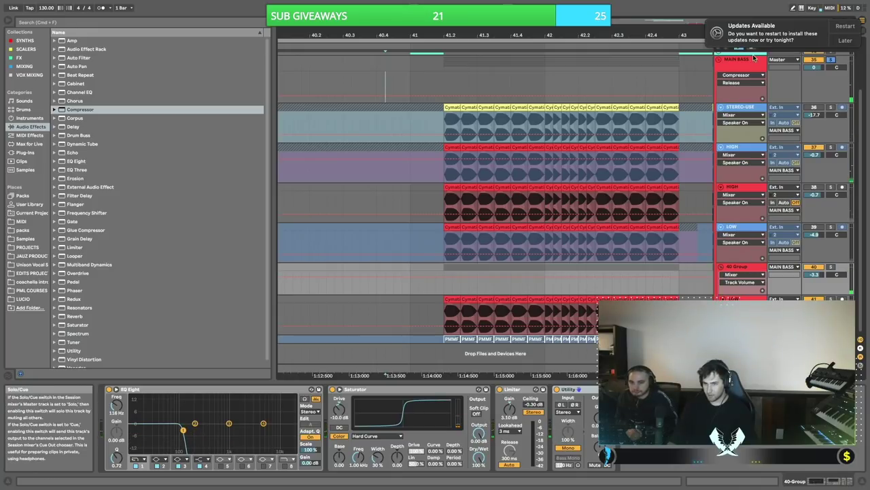
{"action": "left_click", "coordinate": [831, 60]}
{"action": "key", "text": "space"}
{"action": "left_click", "coordinate": [814, 148]}
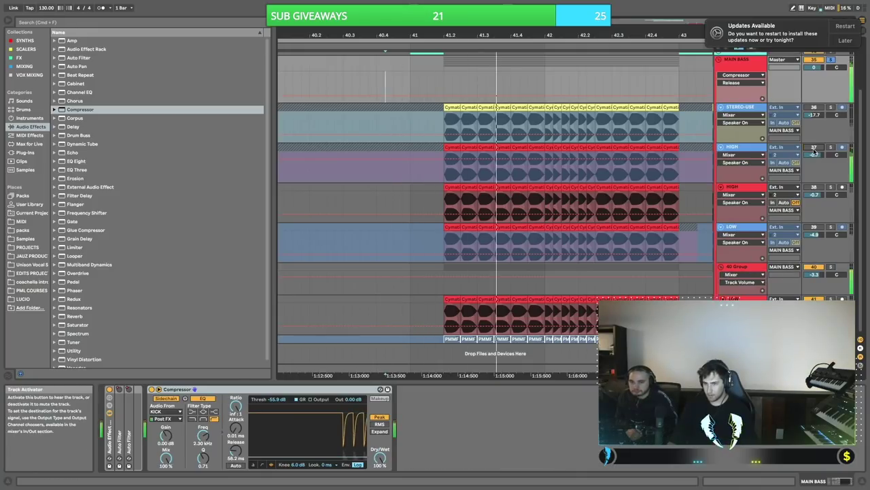
- Set the MAIN BASS compressor's sidechain EQ frequency to 2.09 kHz and its release to 129 ms while listening
{"action": "left_click", "coordinate": [757, 53]}
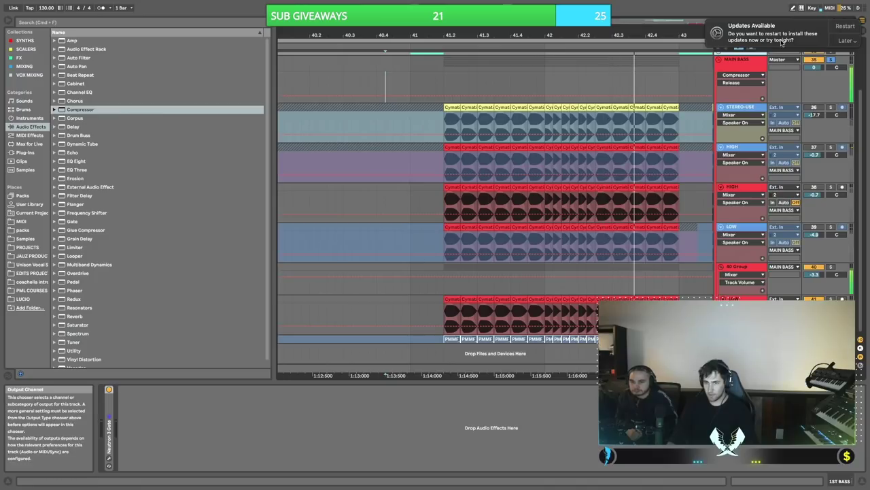
{"action": "left_click", "coordinate": [754, 59]}
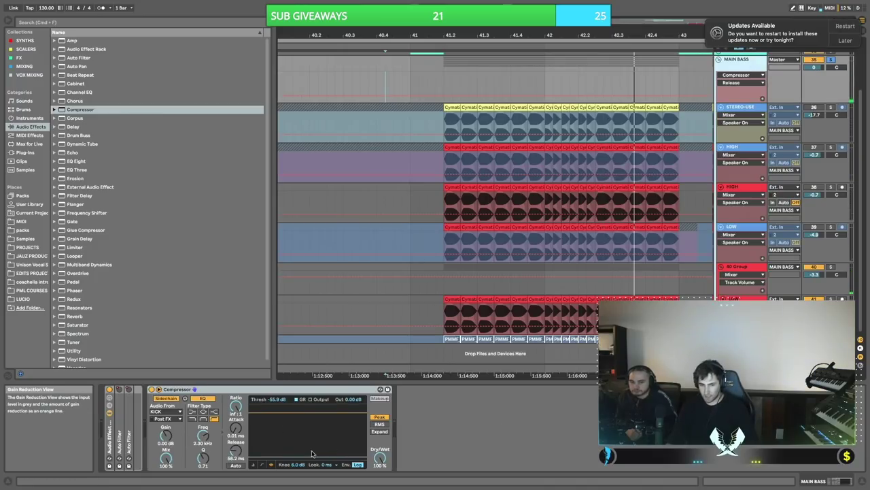
{"action": "left_click_drag", "start_coordinate": [242, 442], "coordinate": [241, 432]}
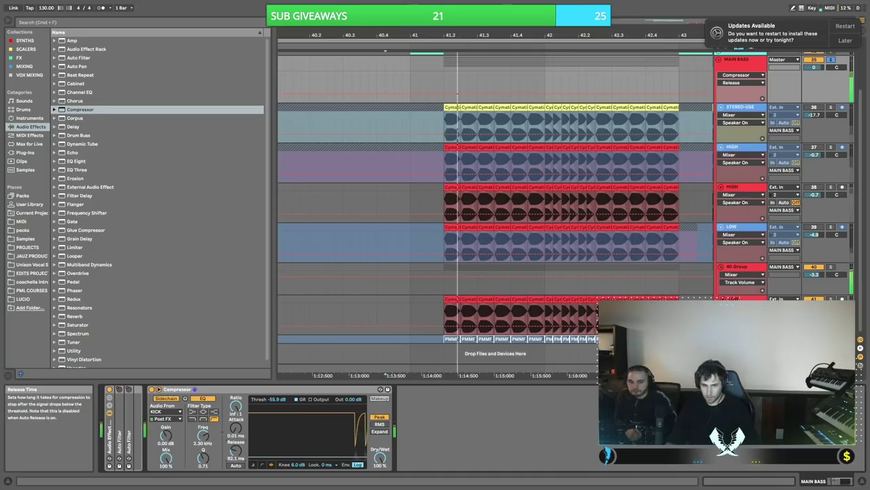
{"action": "left_click_drag", "start_coordinate": [236, 450], "coordinate": [236, 476]}
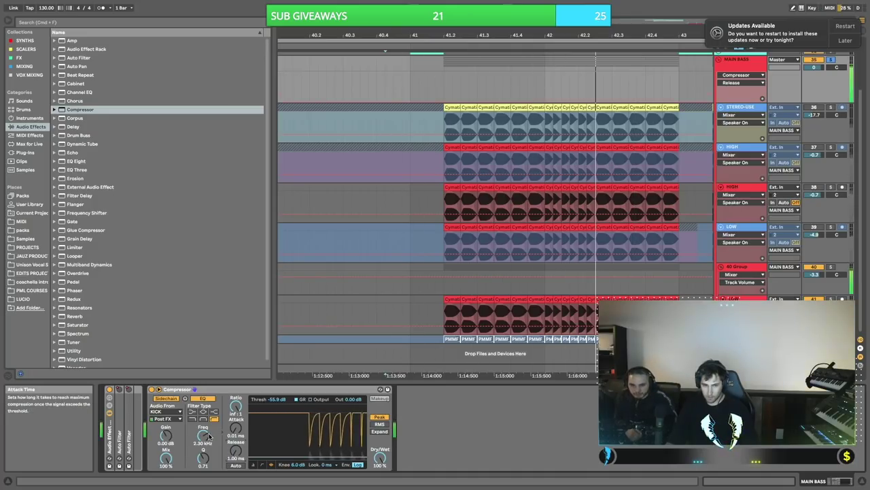
{"action": "left_click_drag", "start_coordinate": [203, 436], "coordinate": [203, 448]}
{"action": "key", "text": "space"}
{"action": "key", "text": "space"}
{"action": "mouse_move", "coordinate": [203, 434]}
{"action": "left_mouse_down"}
{"action": "mouse_move", "coordinate": [203, 414]}
{"action": "mouse_move", "coordinate": [203, 426]}
{"action": "left_mouse_up"}
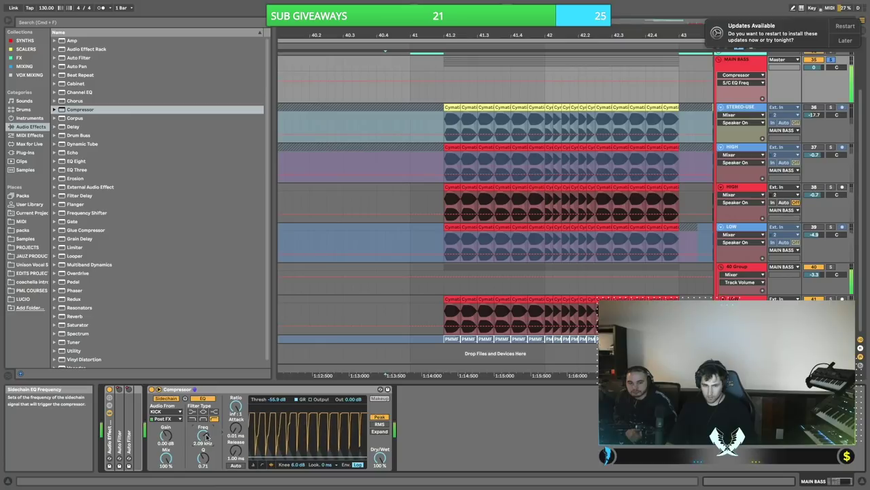
{"action": "left_click_drag", "start_coordinate": [235, 451], "coordinate": [235, 434]}
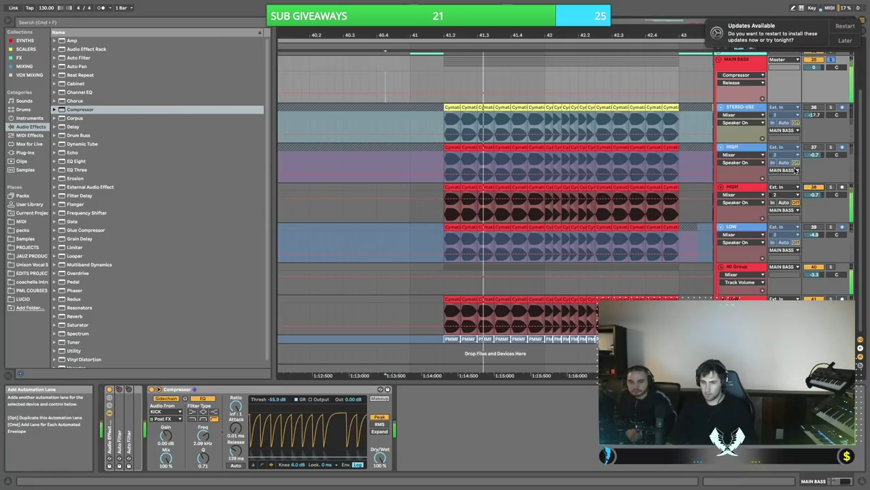
- Try removing a device from the effect chain of the HIGH layer on track 38 and play the section from 40.4.2
{"action": "left_click", "coordinate": [762, 187]}
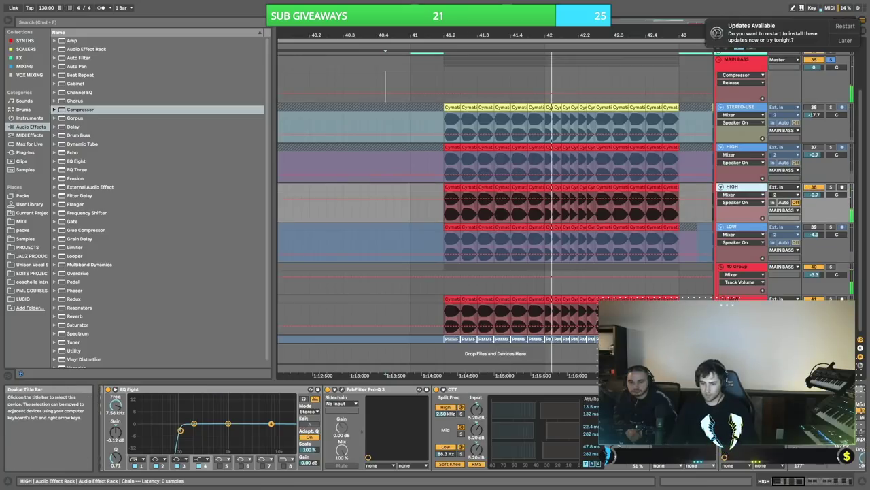
{"action": "key", "text": "BackSpace"}
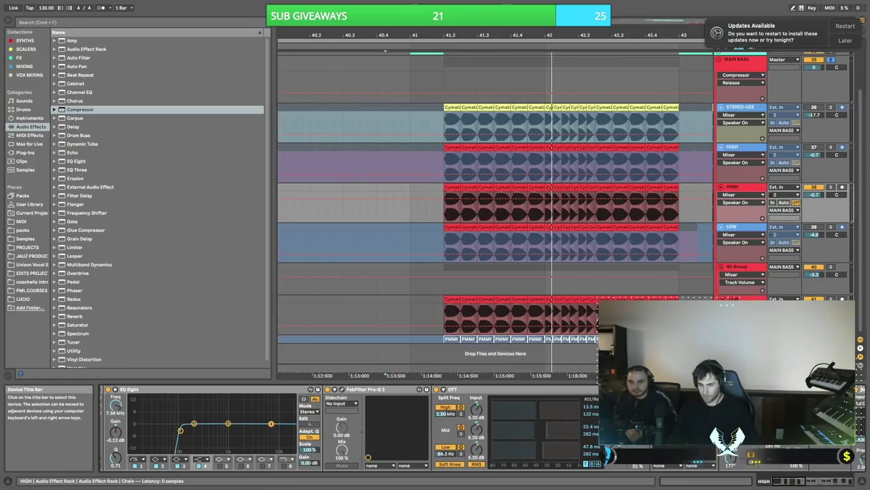
{"action": "key", "text": "space"}
{"action": "key", "text": "space"}
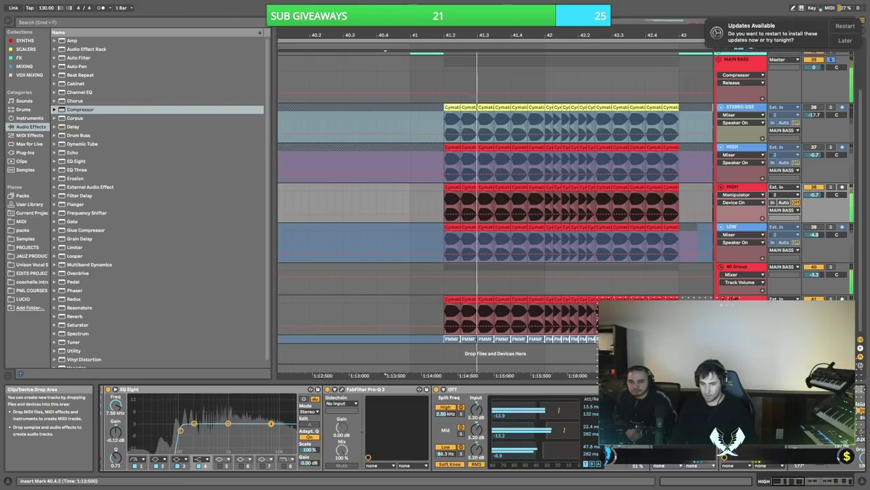
{"action": "key", "text": "space"}
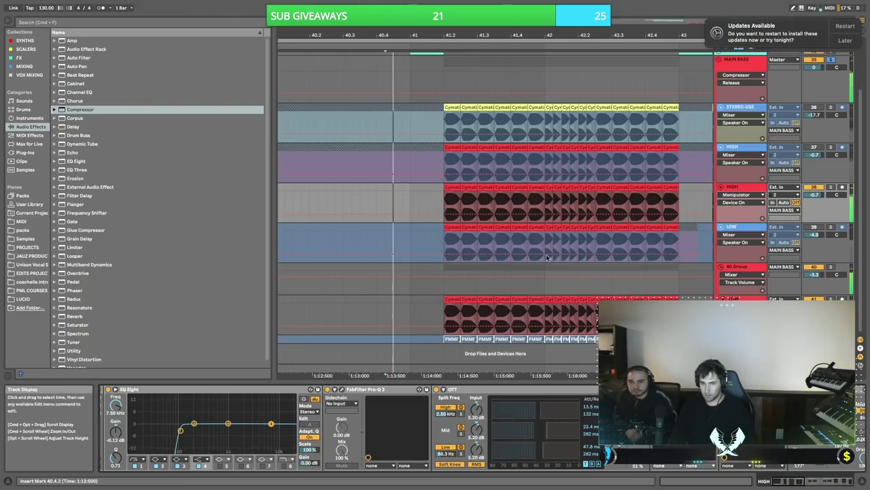
- Play the bass section from 41.2.1 with MAIN BASS unsoloed and examine how its layers sit in the full mix
{"action": "left_click", "coordinate": [457, 196]}
{"action": "key", "text": "space"}
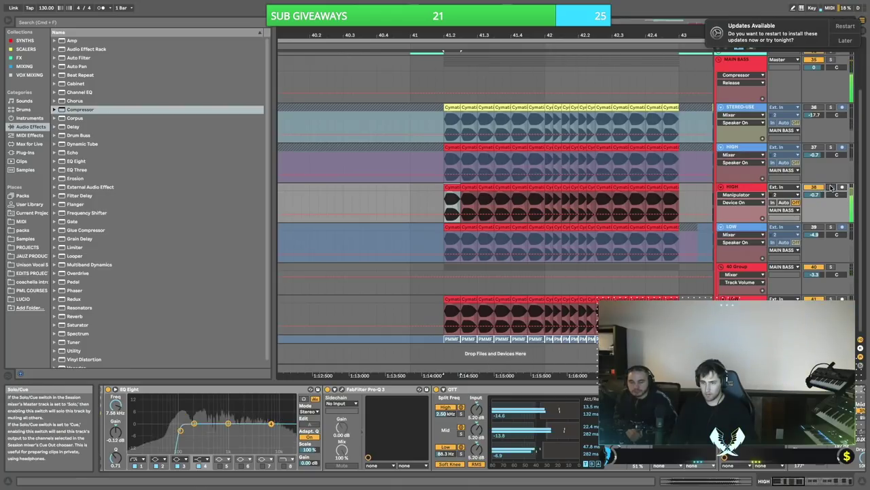
{"action": "scroll", "coordinate": [646, 181], "scroll_direction": "right", "scroll_amount": 3}
{"action": "scroll", "coordinate": [647, 181], "scroll_direction": "up", "scroll_amount": 2}
{"action": "scroll", "coordinate": [648, 181], "scroll_direction": "left", "scroll_amount": 2}
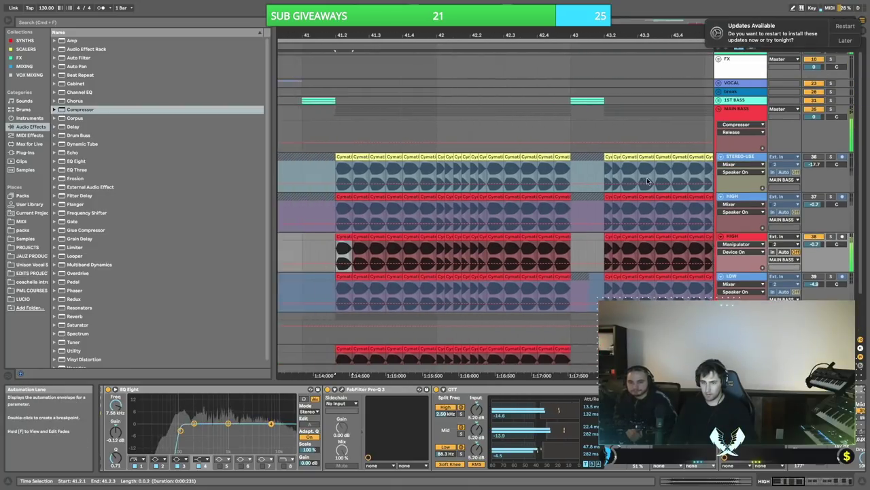
{"action": "scroll", "coordinate": [647, 181], "scroll_direction": "left", "scroll_amount": 5}
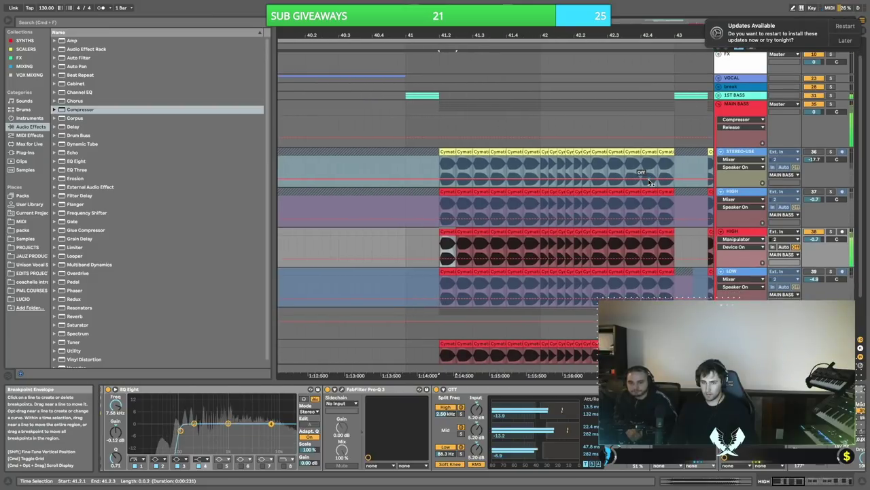
{"action": "scroll", "coordinate": [649, 181], "scroll_direction": "left", "scroll_amount": 2}
{"action": "scroll", "coordinate": [648, 180], "scroll_direction": "down", "scroll_amount": 2}
{"action": "scroll", "coordinate": [648, 180], "scroll_direction": "left", "scroll_amount": 3}
{"action": "scroll", "coordinate": [647, 180], "scroll_direction": "up", "scroll_amount": 2}
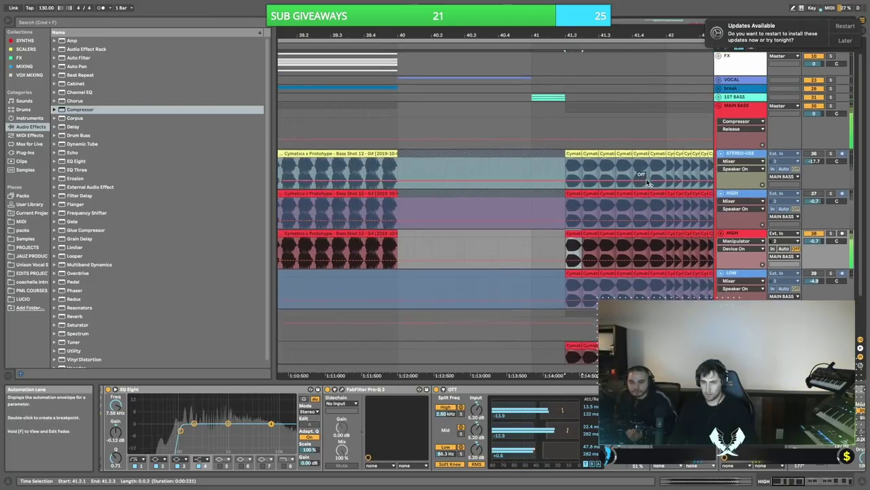
{"action": "scroll", "coordinate": [648, 182], "scroll_direction": "down", "scroll_amount": 1}
{"action": "scroll", "coordinate": [648, 182], "scroll_direction": "right", "scroll_amount": 4}
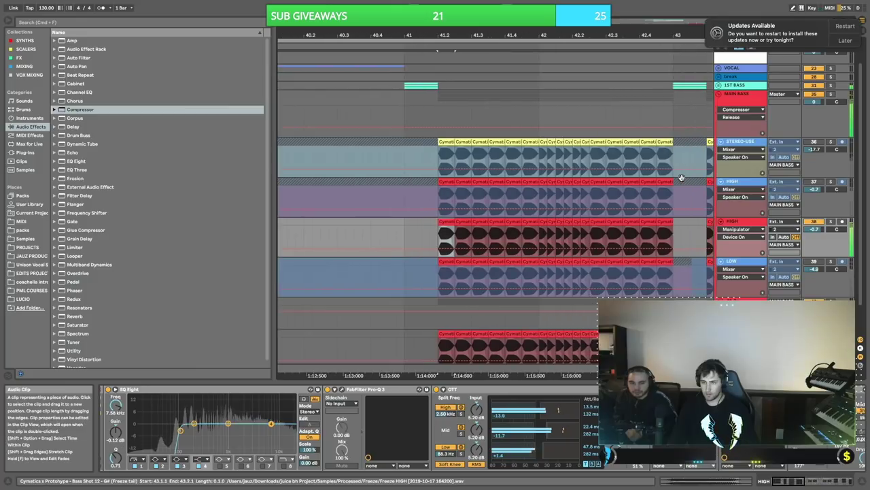
{"action": "scroll", "coordinate": [680, 179], "scroll_direction": "right", "scroll_amount": 4}
{"action": "scroll", "coordinate": [680, 179], "scroll_direction": "down", "scroll_amount": 3}
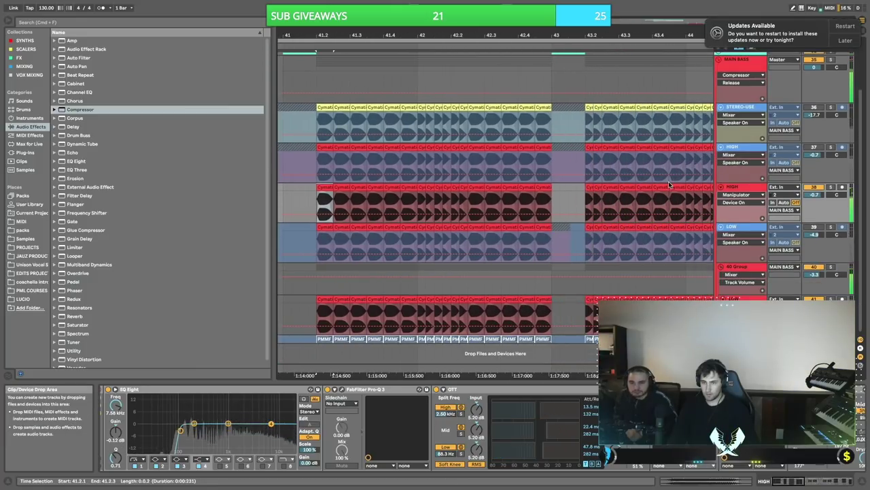
{"action": "scroll", "coordinate": [669, 181], "scroll_direction": "right", "scroll_amount": 2}
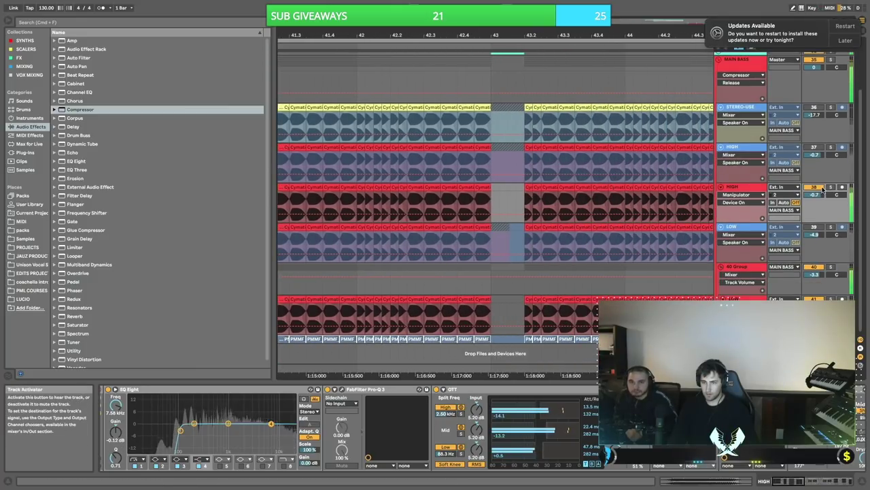
- Compare the playing bass section with HIGH track 38 deactivated and reactivated
{"action": "scroll", "coordinate": [683, 194], "scroll_direction": "right", "scroll_amount": 4}
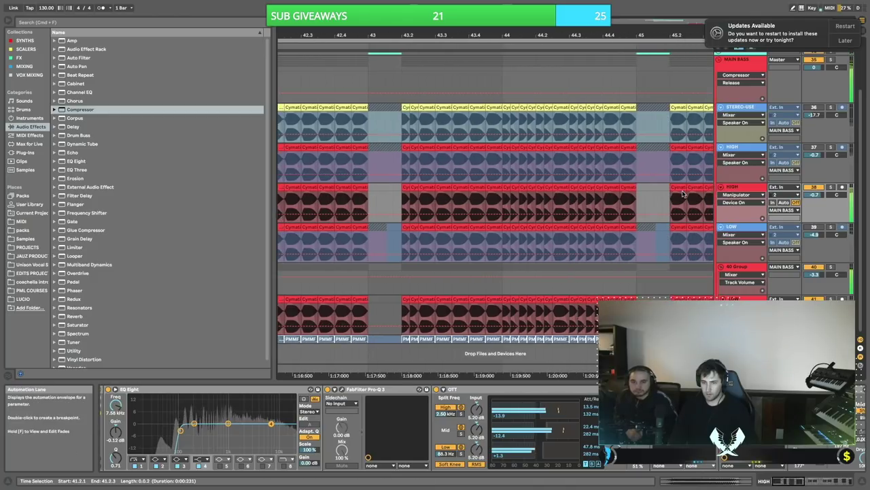
{"action": "scroll", "coordinate": [684, 194], "scroll_direction": "right", "scroll_amount": 10}
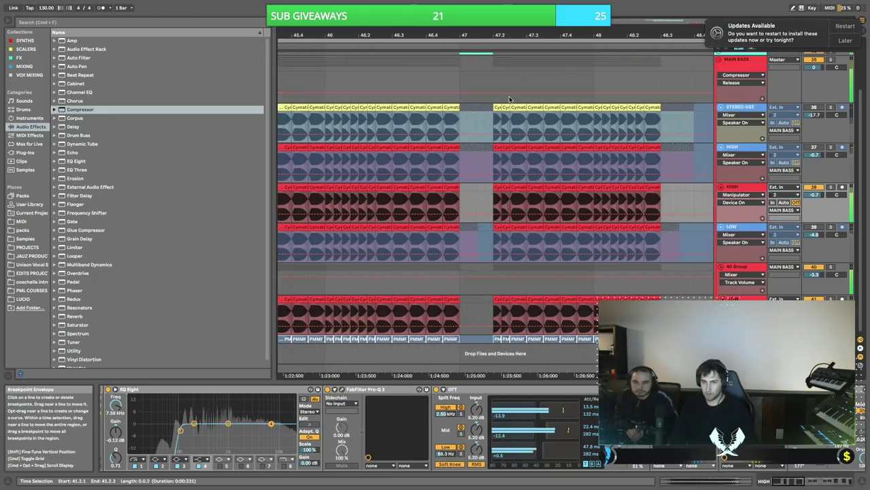
{"action": "scroll", "coordinate": [684, 134], "scroll_direction": "down", "scroll_amount": 5}
{"action": "left_click", "coordinate": [814, 187]}
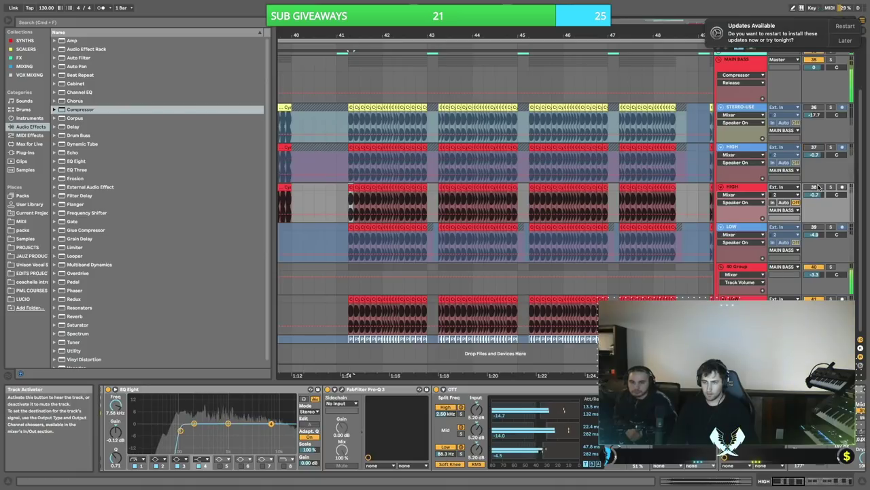
{"action": "left_click", "coordinate": [816, 187]}
{"action": "scroll", "coordinate": [581, 185], "scroll_direction": "left", "scroll_amount": 3}
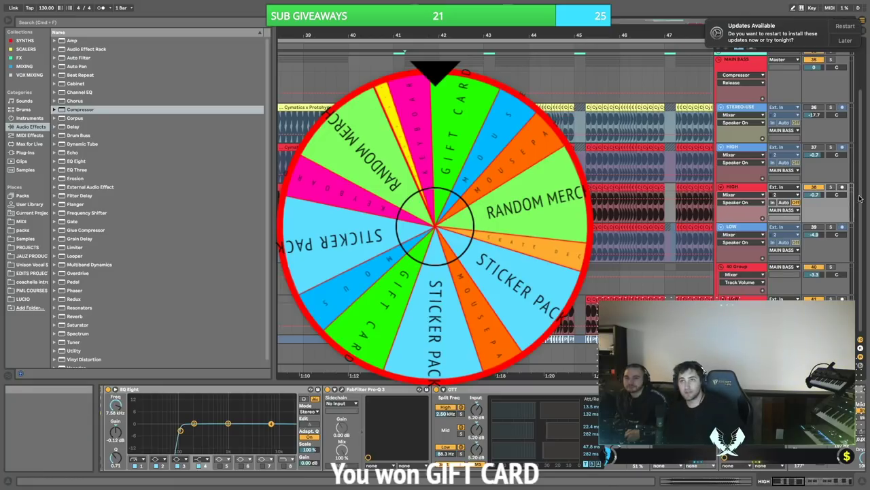
{"action": "key", "text": "ctrl+Left"}
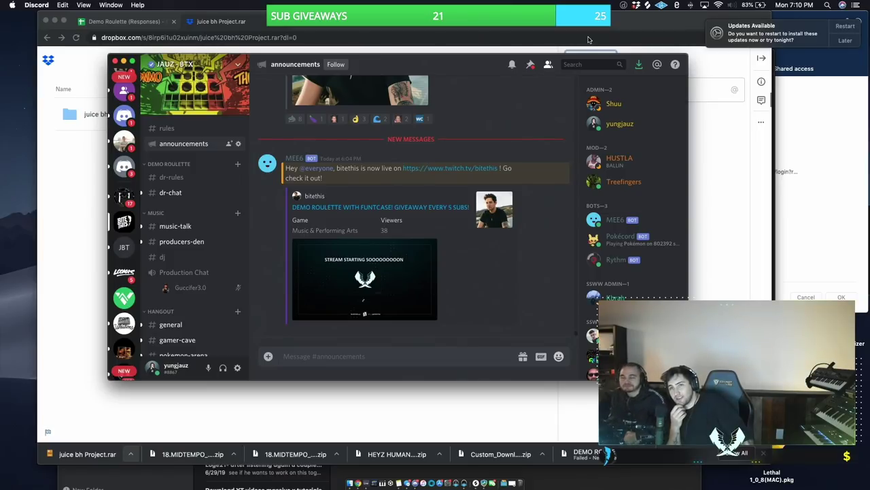
{"action": "key", "text": "super+Tab"}
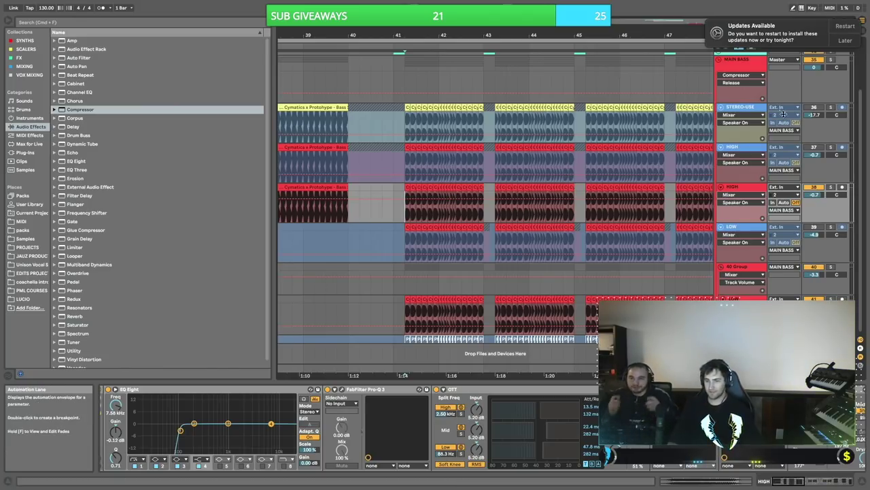
{"action": "scroll", "coordinate": [664, 83], "scroll_direction": "up", "scroll_amount": 3}
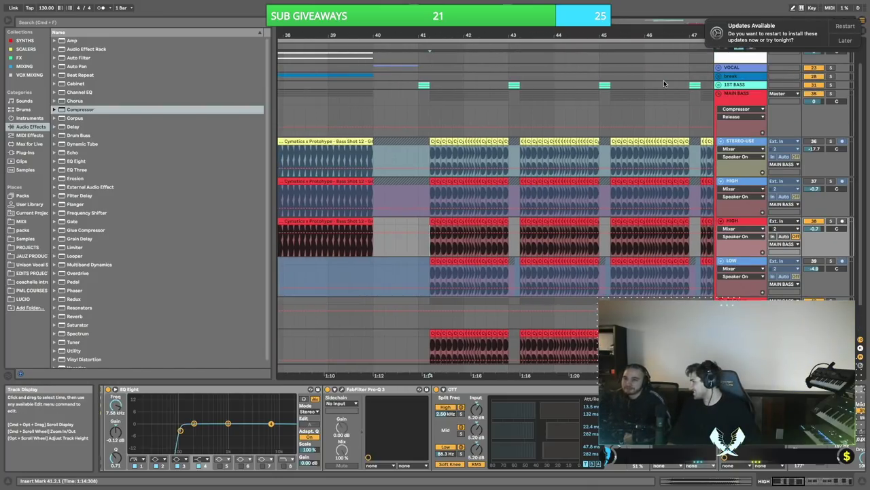
{"action": "scroll", "coordinate": [663, 80], "scroll_direction": "up", "scroll_amount": 2}
{"action": "scroll", "coordinate": [510, 59], "scroll_direction": "down", "scroll_amount": 1}
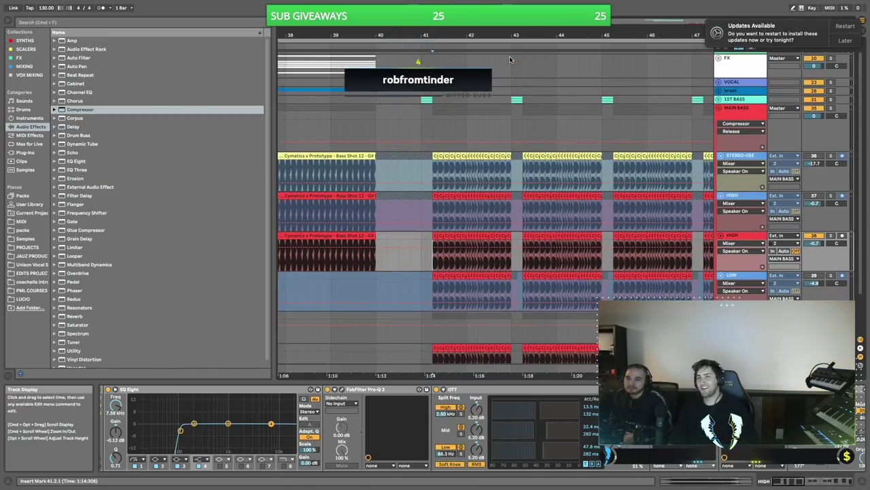
{"action": "scroll", "coordinate": [510, 60], "scroll_direction": "right", "scroll_amount": 1}
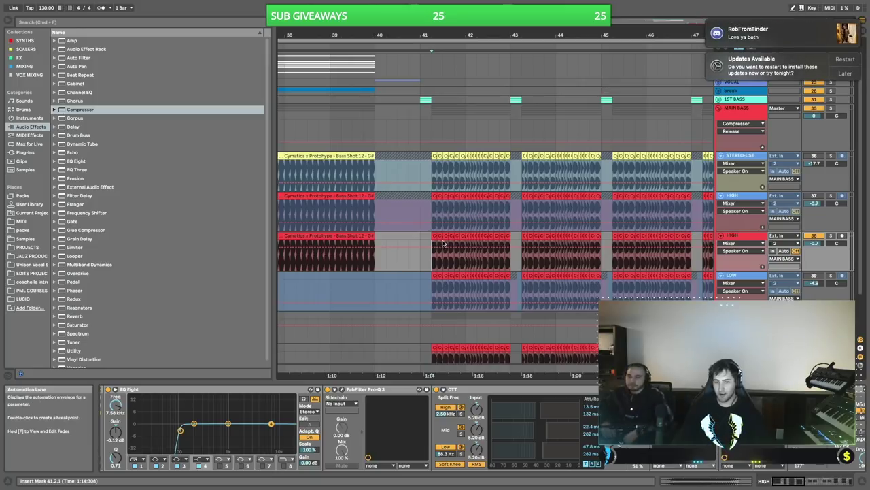
- Play the section from 41.2.1 twice and examine the MAIN BASS layers against the drums in the full mix
{"action": "scroll", "coordinate": [447, 246], "scroll_direction": "right", "scroll_amount": 2}
{"action": "key", "text": "space"}
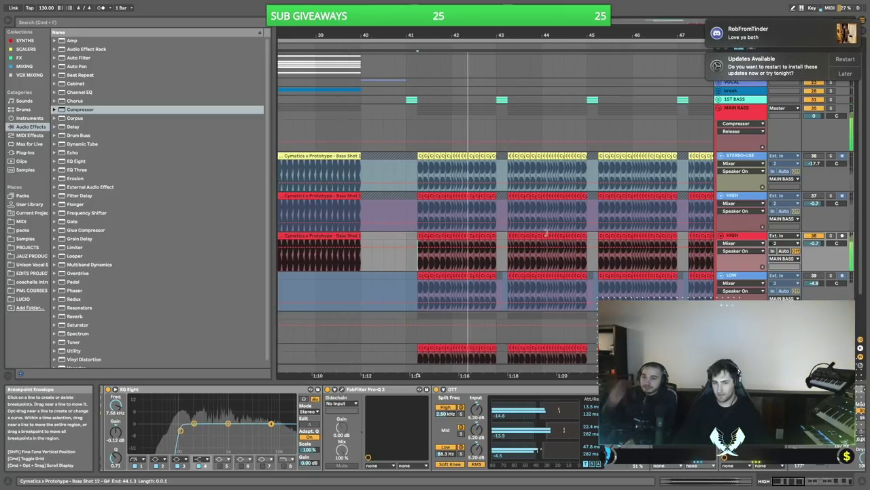
{"action": "scroll", "coordinate": [537, 238], "scroll_direction": "left", "scroll_amount": 2}
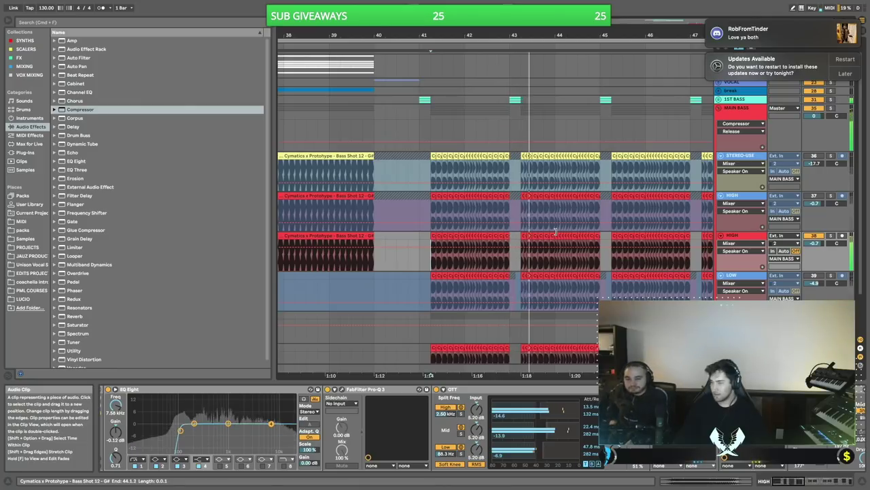
{"action": "scroll", "coordinate": [553, 229], "scroll_direction": "up", "scroll_amount": 1}
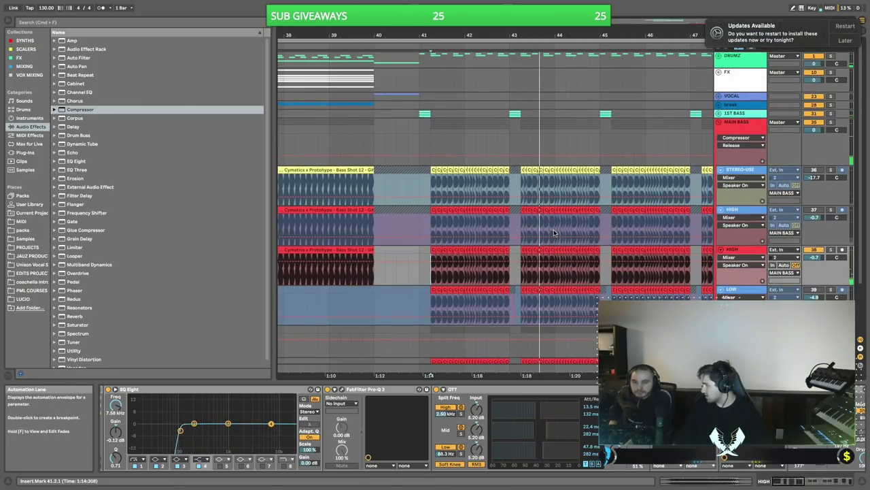
{"action": "scroll", "coordinate": [553, 229], "scroll_direction": "left", "scroll_amount": 2}
{"action": "scroll", "coordinate": [550, 228], "scroll_direction": "down", "scroll_amount": 3}
{"action": "scroll", "coordinate": [433, 237], "scroll_direction": "up", "scroll_amount": 3}
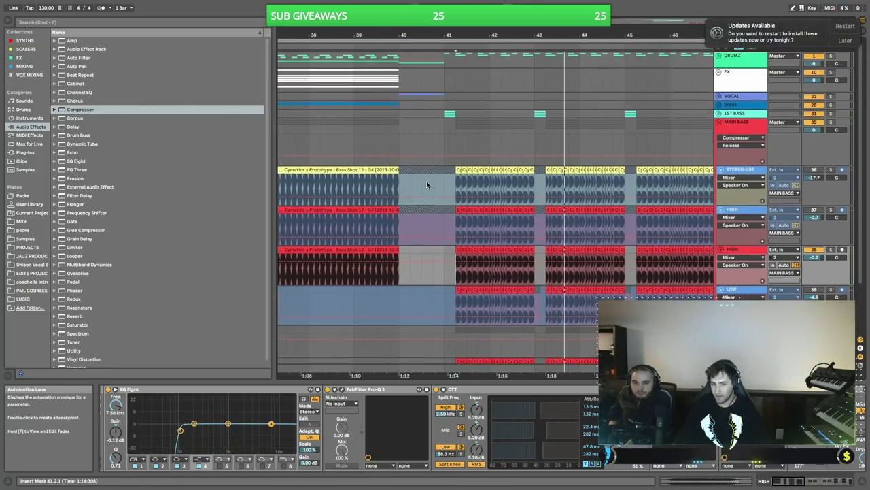
{"action": "key", "text": "space"}
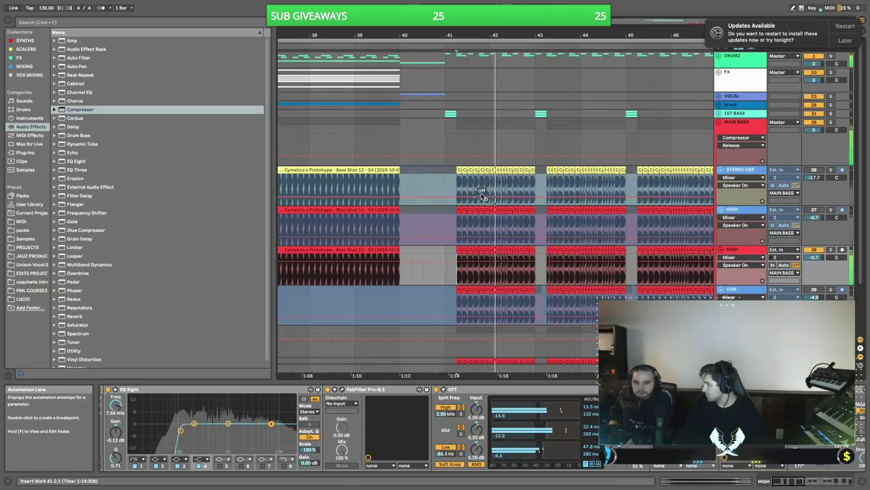
{"action": "key", "text": "space"}
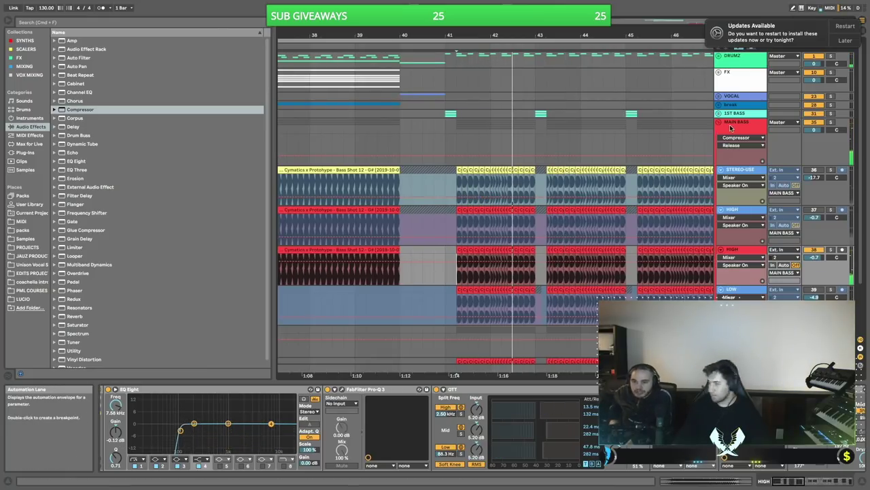
- Audition HIGH track 37 in solo from 41.2.1, then unsolo it and replay the full mix
{"action": "left_click", "coordinate": [830, 210]}
{"action": "key", "text": "space"}
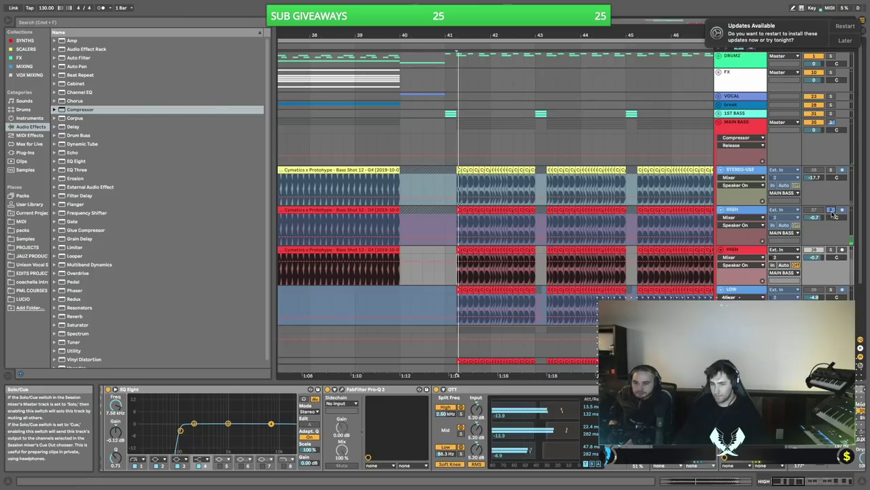
{"action": "key", "text": "space"}
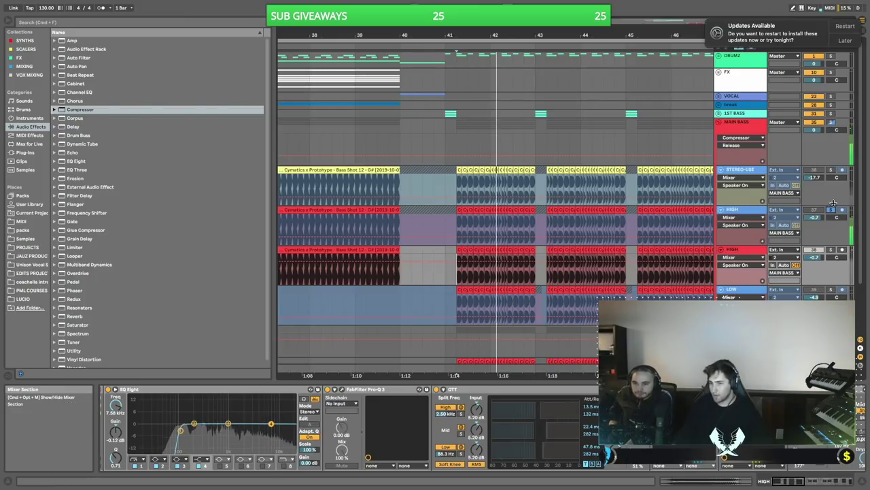
{"action": "left_click", "coordinate": [830, 209]}
{"action": "key", "text": "space"}
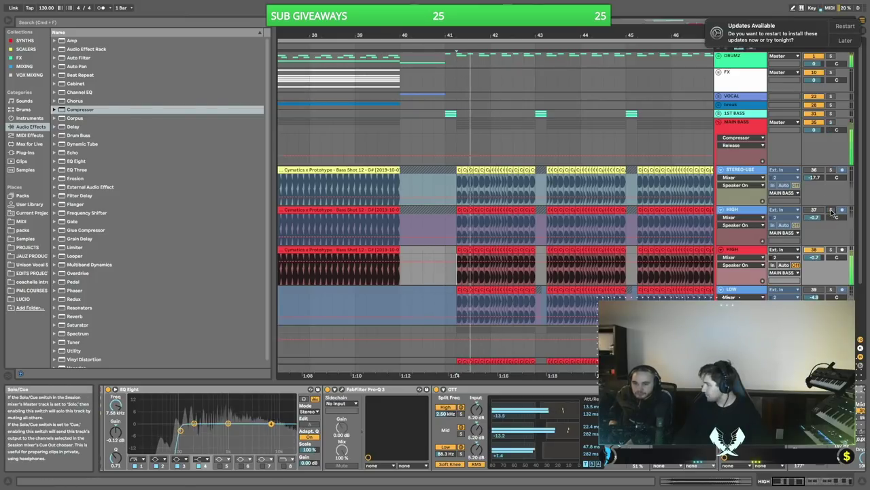
- Lower the MAIN BASS compressor's threshold to -inf dB with the group soloed, and audition the result in the full mix
{"action": "left_click", "coordinate": [829, 123]}
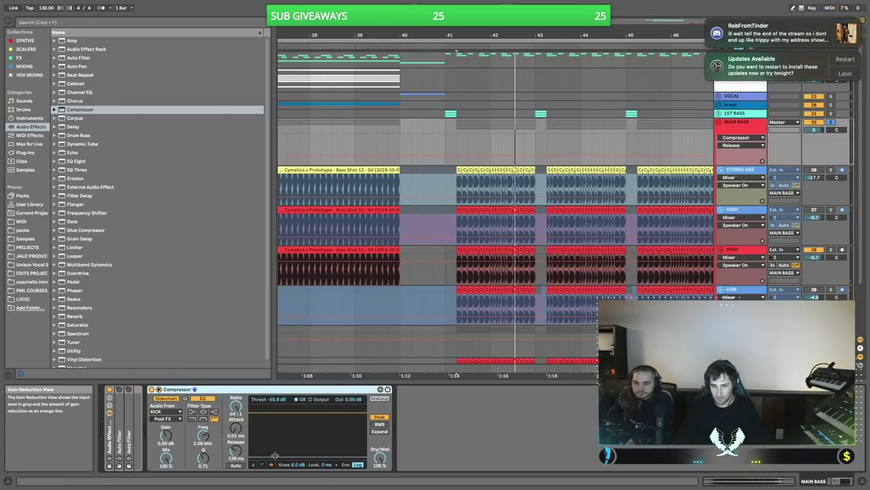
{"action": "left_click_drag", "start_coordinate": [274, 456], "coordinate": [274, 460]}
{"action": "key", "text": "space"}
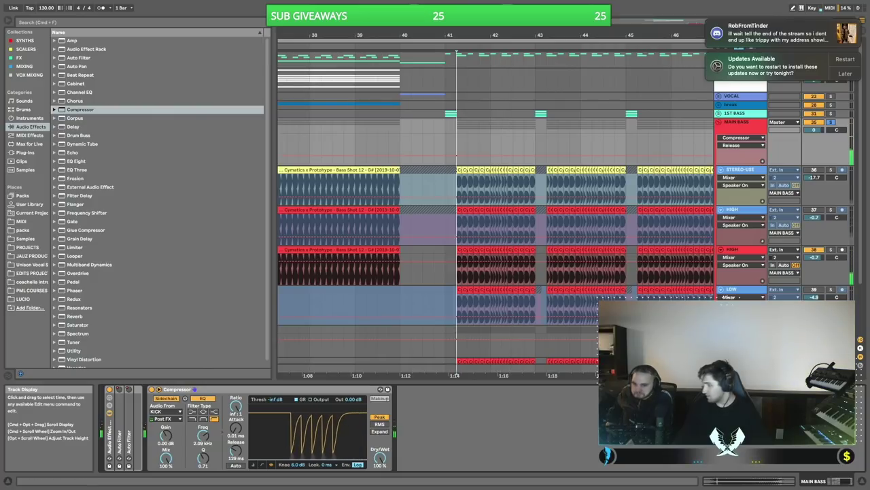
{"action": "left_click", "coordinate": [831, 122]}
{"action": "key", "text": "space"}
{"action": "key", "text": "space"}
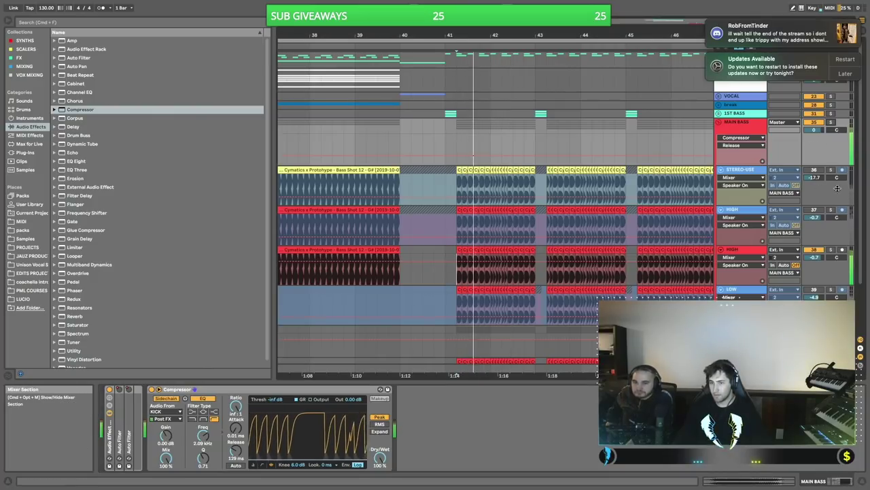
{"action": "left_click", "coordinate": [831, 210]}
{"action": "key", "text": "space"}
{"action": "key", "text": "space"}
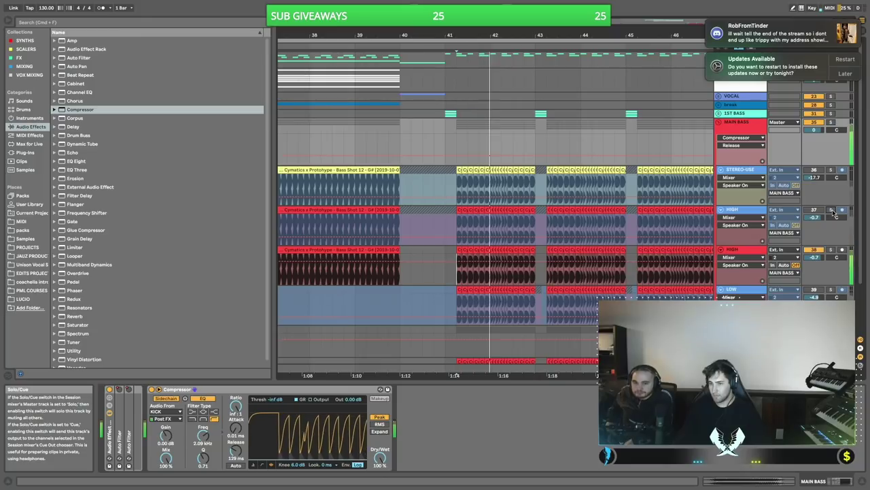
- Solo HIGH track 38 and compare its sound with the OTT device bypassed and enabled
{"action": "left_click", "coordinate": [831, 250]}
{"action": "left_click", "coordinate": [723, 251]}
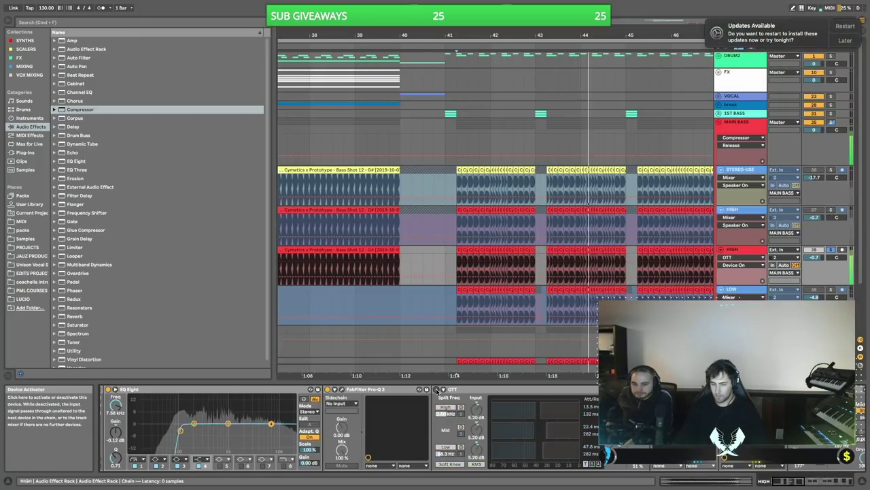
{"action": "left_click", "coordinate": [436, 389]}
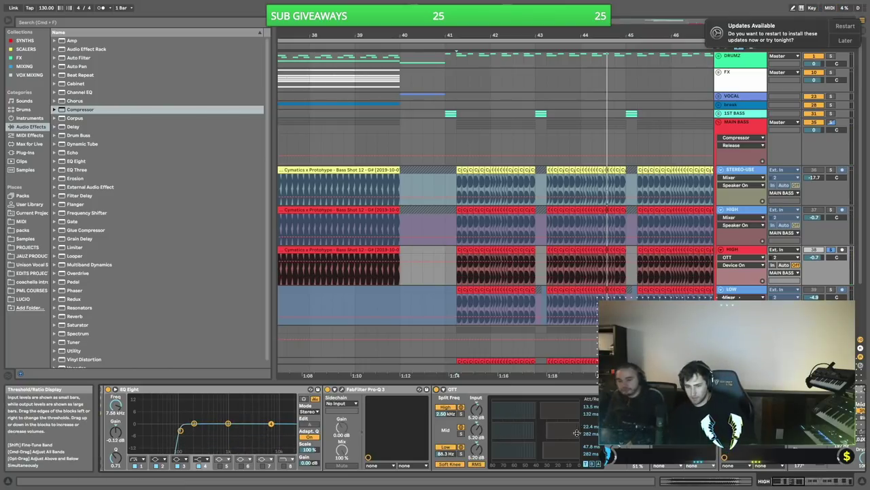
{"action": "key", "text": "space"}
- Set the OTT's mid-high crossover on HIGH track 38 to 4.28 kHz and its amount to 60 %, checking individual bands in solo
{"action": "left_click_drag", "start_coordinate": [637, 455], "coordinate": [638, 415]}
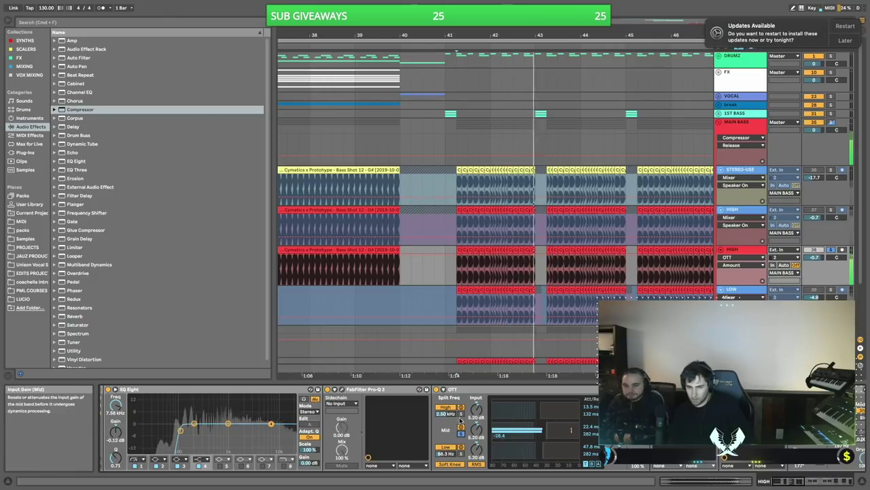
{"action": "left_click_drag", "start_coordinate": [445, 413], "coordinate": [446, 400]}
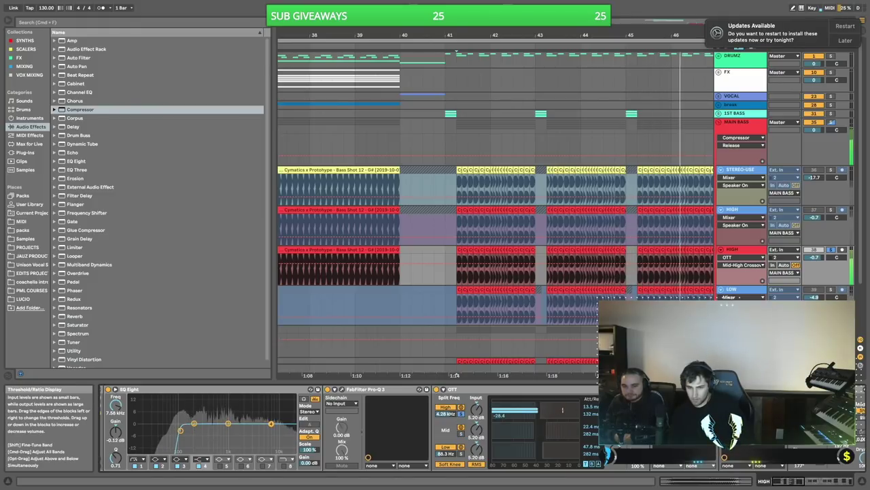
{"action": "left_click", "coordinate": [638, 430]}
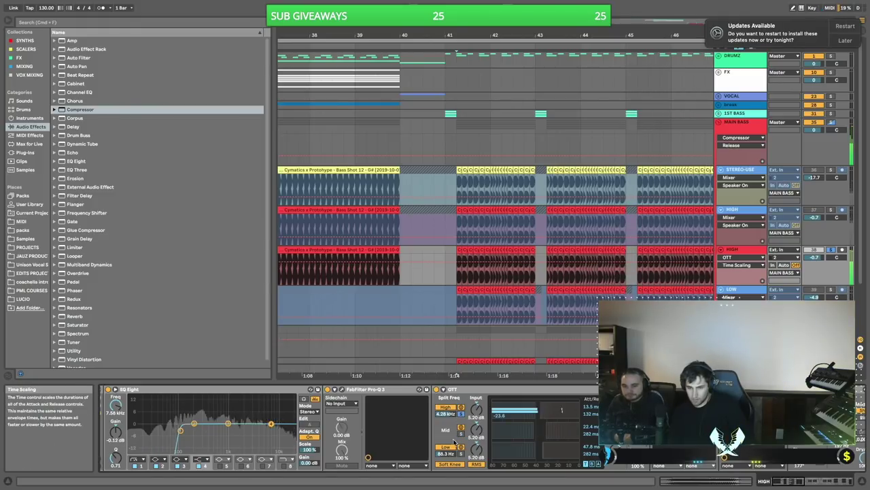
{"action": "left_click", "coordinate": [461, 413]}
{"action": "left_click_drag", "start_coordinate": [637, 457], "coordinate": [637, 486]}
- Group the OTT on HIGH track 38 into an Audio Effect Rack, duplicate it and set the copy's amount to 23 %
{"action": "left_click", "coordinate": [507, 390]}
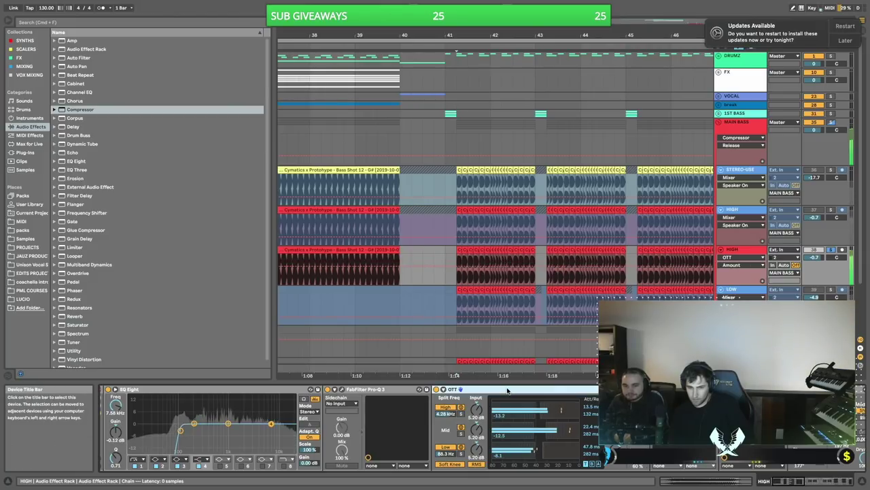
{"action": "key", "text": "super+g"}
{"action": "key", "text": "super+d"}
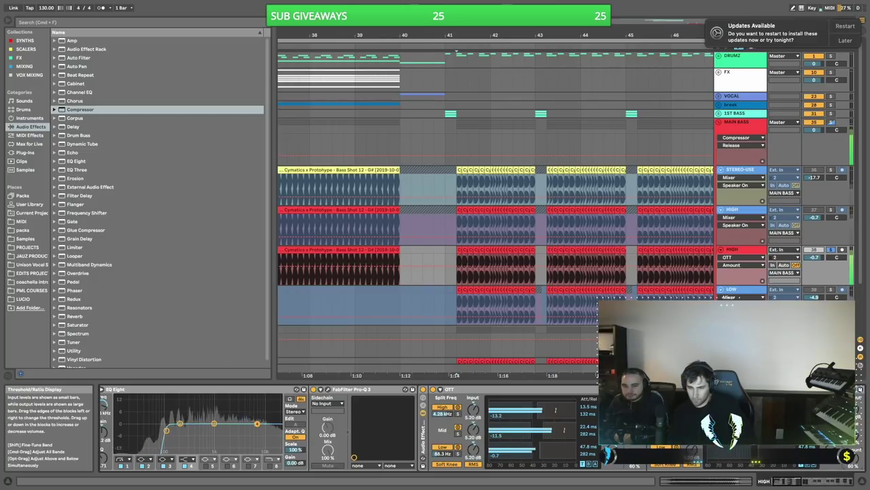
{"action": "left_click", "coordinate": [442, 454]}
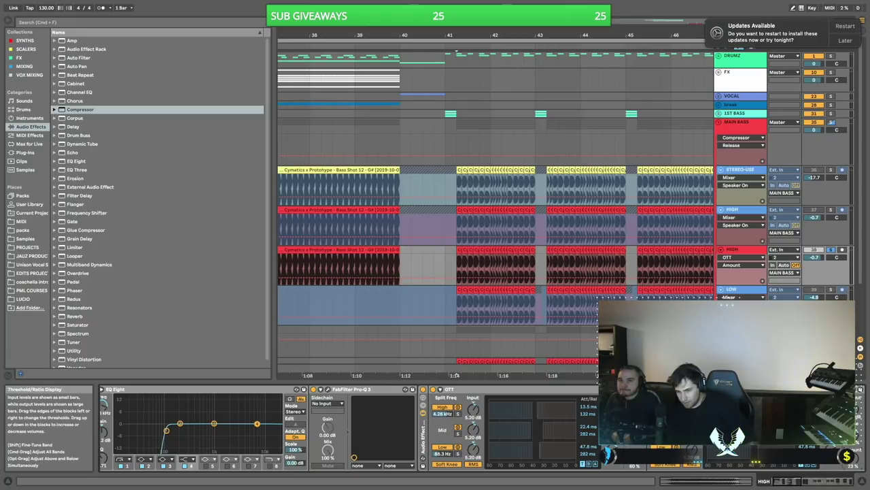
- Replay the soloed HIGH layer from 41.2.1 repeatedly and compare it with the new OTT rack on and off
{"action": "key", "text": "space"}
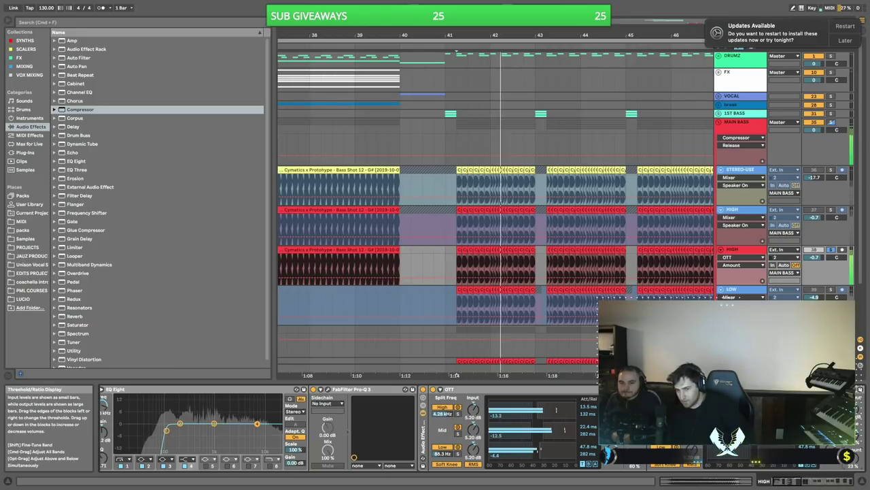
{"action": "key", "text": "space"}
{"action": "key", "text": "space"}
{"action": "key", "text": "space"}
{"action": "key", "text": "space"}
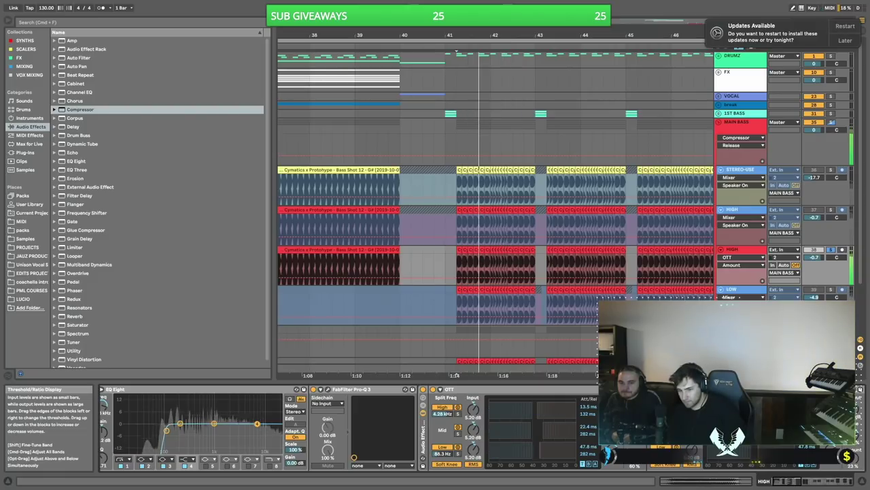
{"action": "key", "text": "space"}
{"action": "key", "text": "space"}
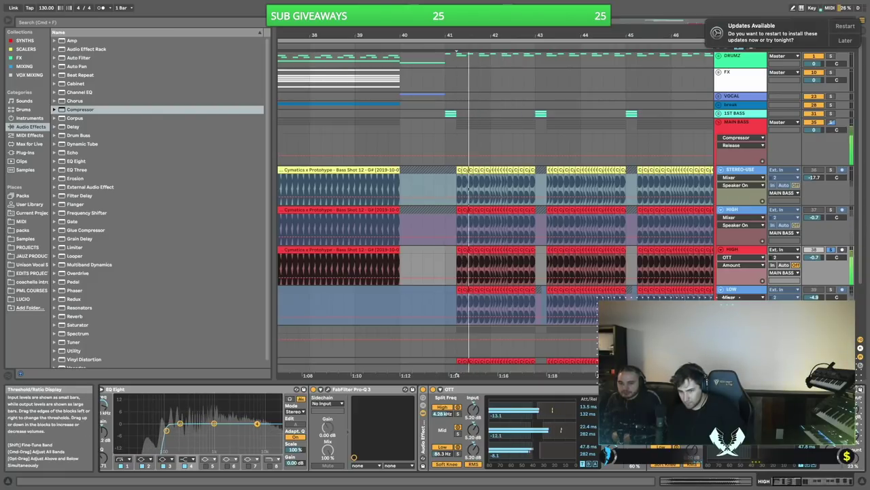
{"action": "key", "text": "space"}
{"action": "key", "text": "space"}
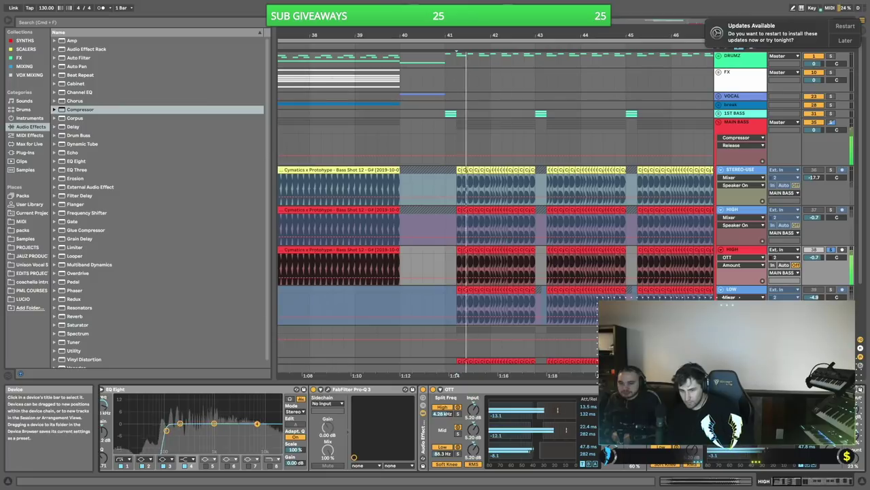
{"action": "left_click", "coordinate": [423, 389]}
{"action": "left_click", "coordinate": [423, 389]}
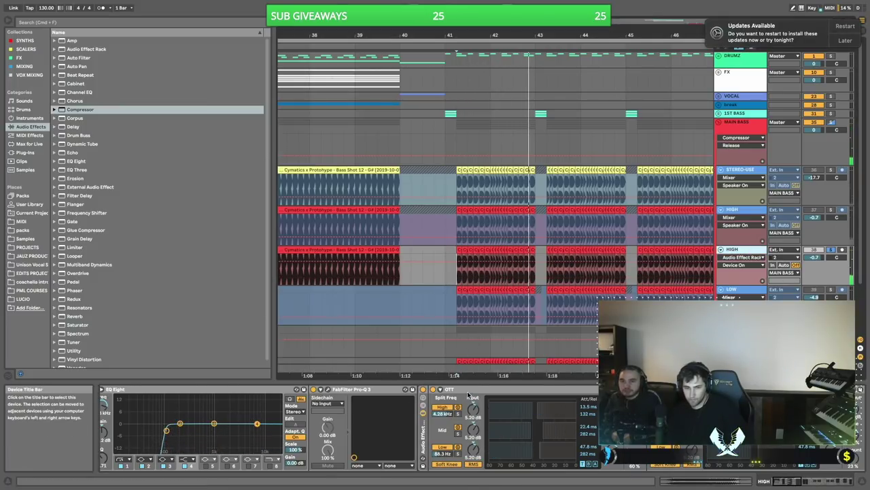
- Duplicate the active Manipulator on HIGH track 38 and delete the two older Manipulator instances
{"action": "scroll", "coordinate": [478, 392], "scroll_direction": "down", "scroll_amount": 5}
{"action": "scroll", "coordinate": [478, 392], "scroll_direction": "up", "scroll_amount": 3}
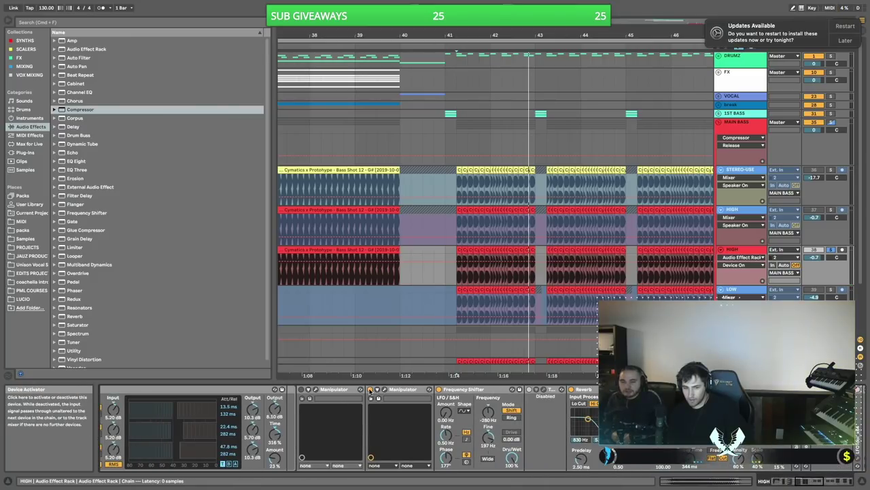
{"action": "left_click", "coordinate": [408, 389]}
{"action": "key", "text": "ctrl+d"}
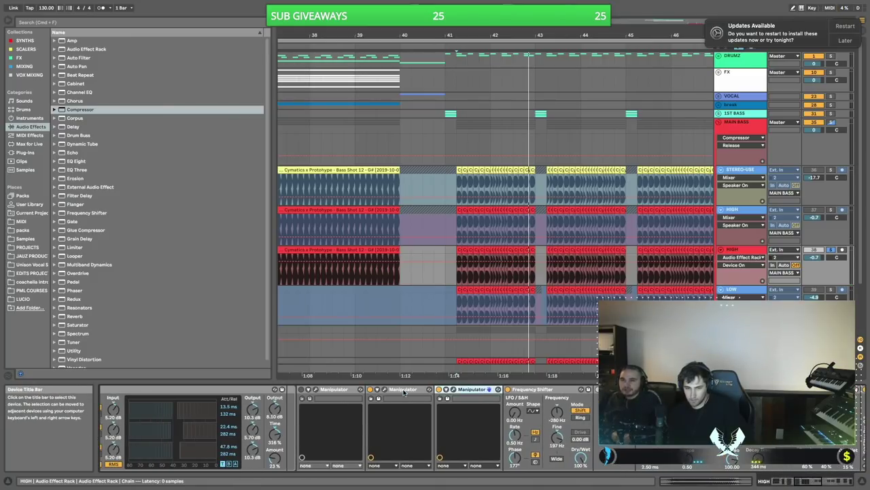
{"action": "left_click", "coordinate": [324, 389]}
{"action": "key", "text": "Delete"}
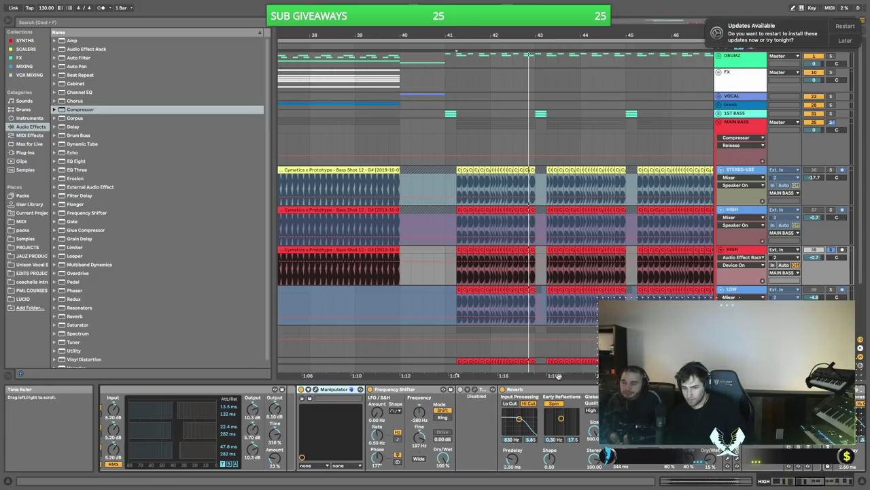
- Take HIGH track 38 out of solo to hear it in the full mix and solo it again
{"action": "scroll", "coordinate": [524, 412], "scroll_direction": "down", "scroll_amount": 3}
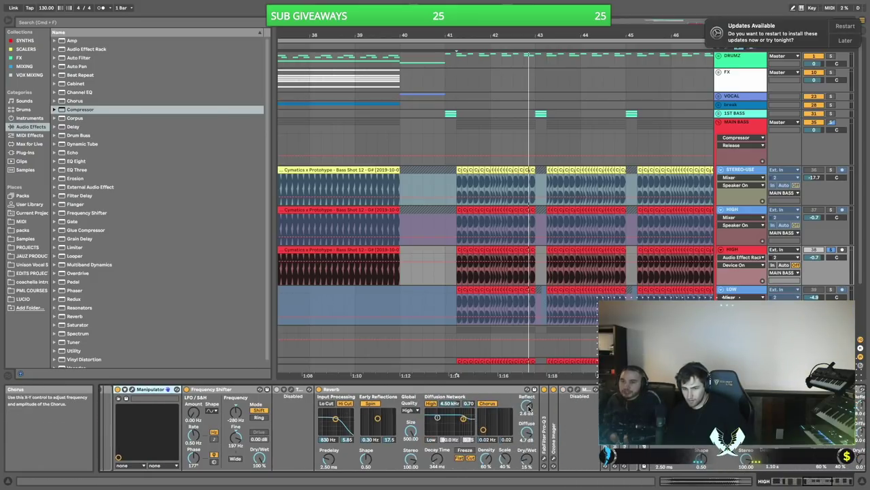
{"action": "left_click", "coordinate": [742, 257]}
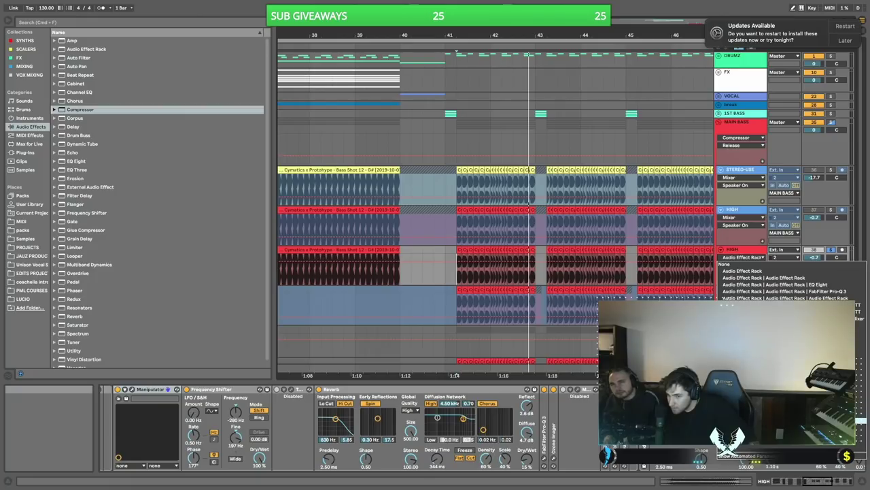
{"action": "left_click", "coordinate": [737, 253]}
{"action": "left_click", "coordinate": [736, 249]}
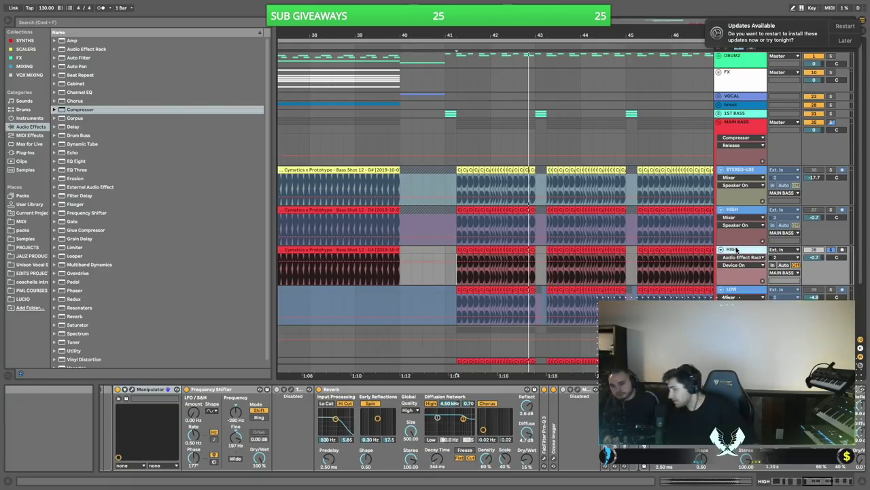
{"action": "left_click", "coordinate": [831, 250]}
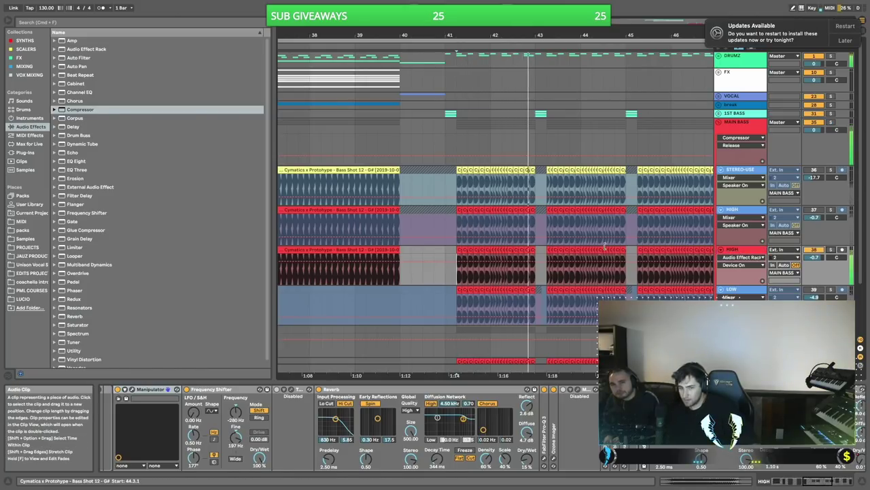
{"action": "scroll", "coordinate": [605, 247], "scroll_direction": "right", "scroll_amount": 3}
{"action": "left_click", "coordinate": [831, 249]}
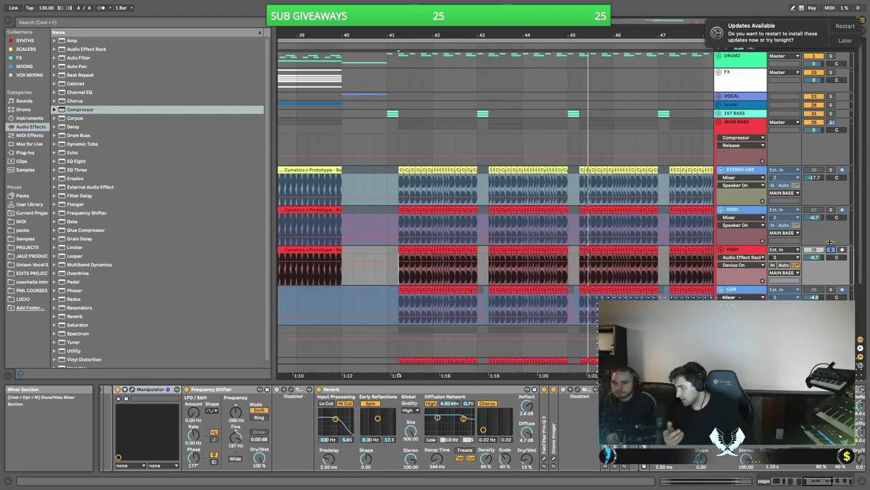
- Replay the bass drop and compare HIGH track 37 with HIGH track 38 in solo
{"action": "key", "text": "space"}
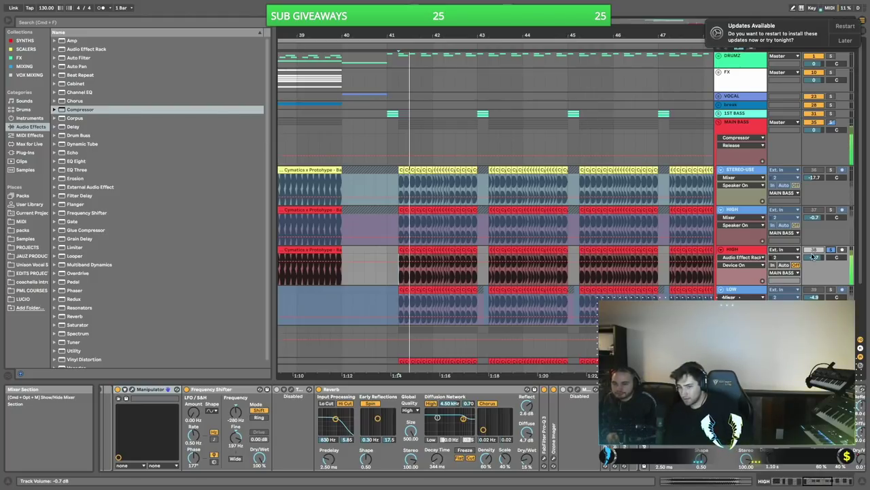
{"action": "left_click", "coordinate": [831, 209]}
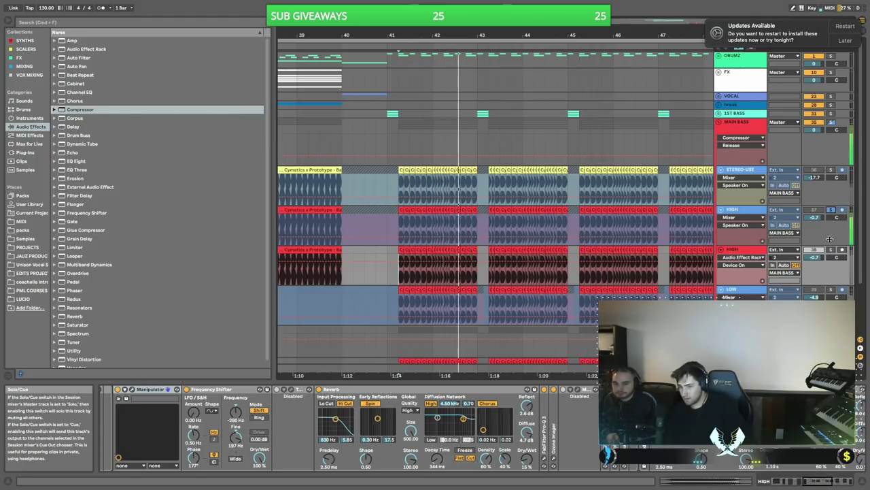
{"action": "left_click", "coordinate": [832, 250]}
{"action": "key", "text": "space"}
{"action": "key", "text": "space"}
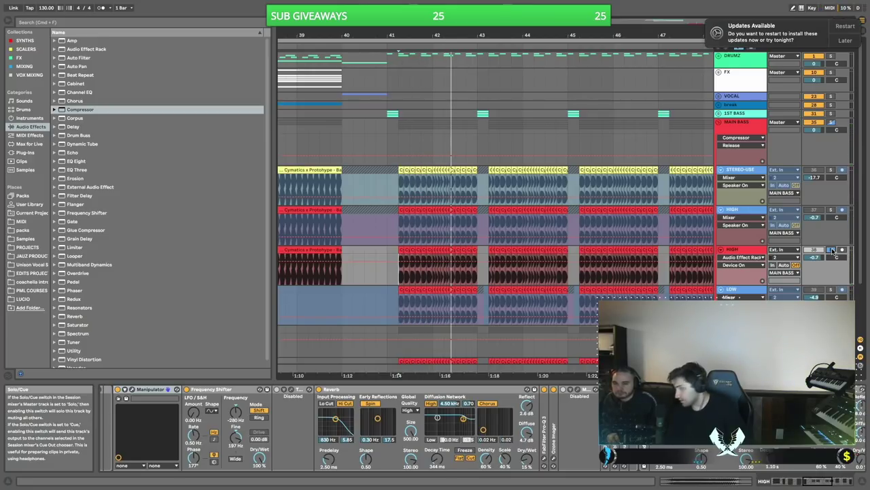
- Play HIGH track 38 soloed together with STEREO-USE and clear the solos to return to the full mix
{"action": "key", "text": "space"}
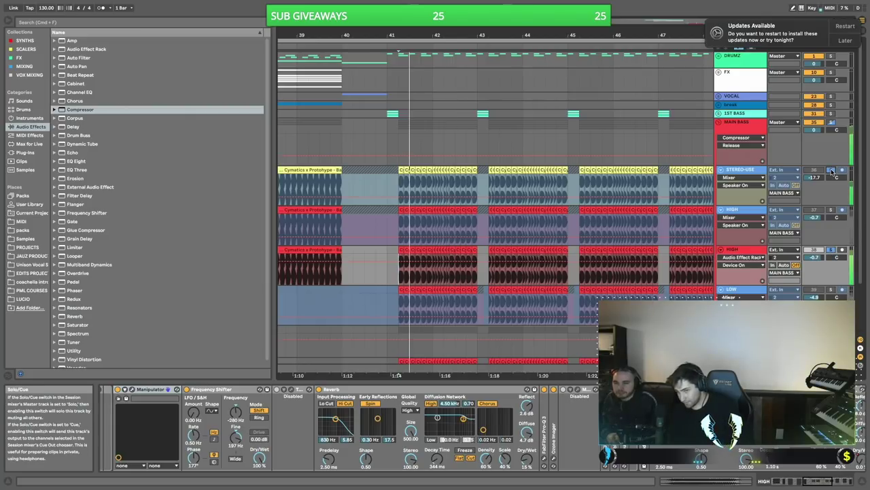
{"action": "left_click", "coordinate": [831, 249]}
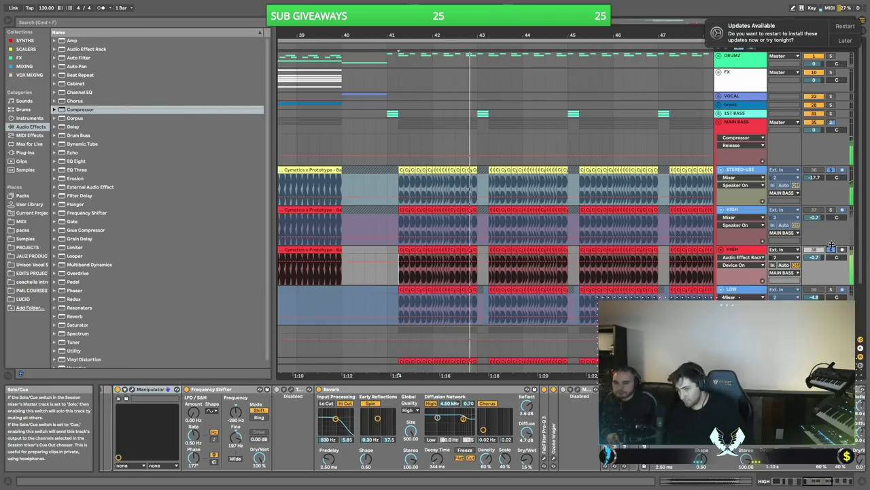
{"action": "left_click", "coordinate": [819, 175]}
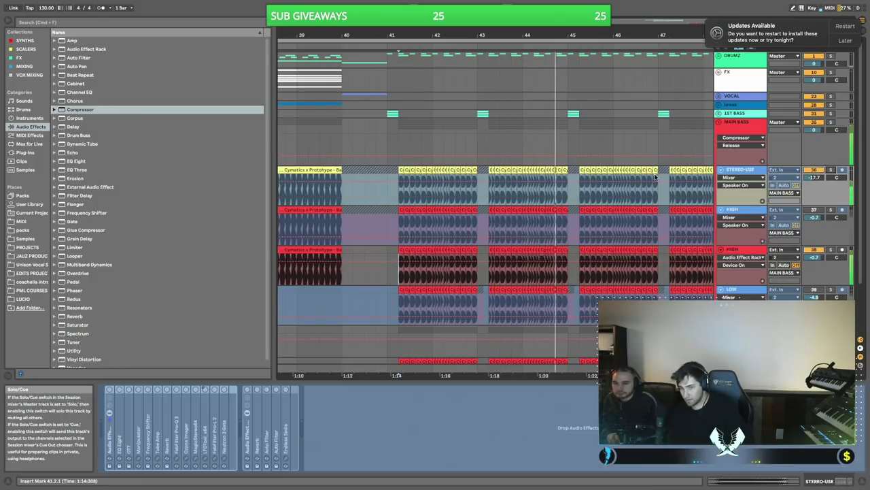
- Play the full mix from bar 39 and again from bar 41 to hear the bass drop in context
{"action": "scroll", "coordinate": [655, 177], "scroll_direction": "left", "scroll_amount": 3}
{"action": "scroll", "coordinate": [667, 175], "scroll_direction": "left", "scroll_amount": 1}
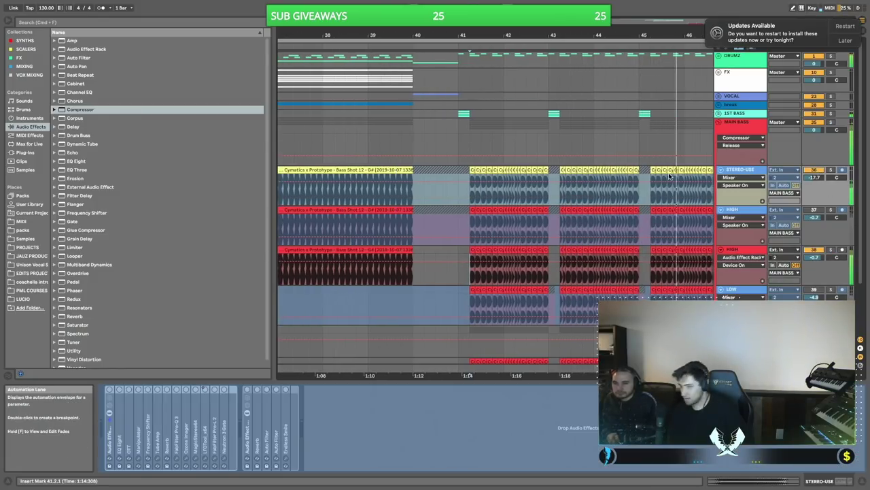
{"action": "scroll", "coordinate": [670, 175], "scroll_direction": "down", "scroll_amount": 2}
{"action": "scroll", "coordinate": [670, 175], "scroll_direction": "left", "scroll_amount": 3}
{"action": "left_click", "coordinate": [437, 247]}
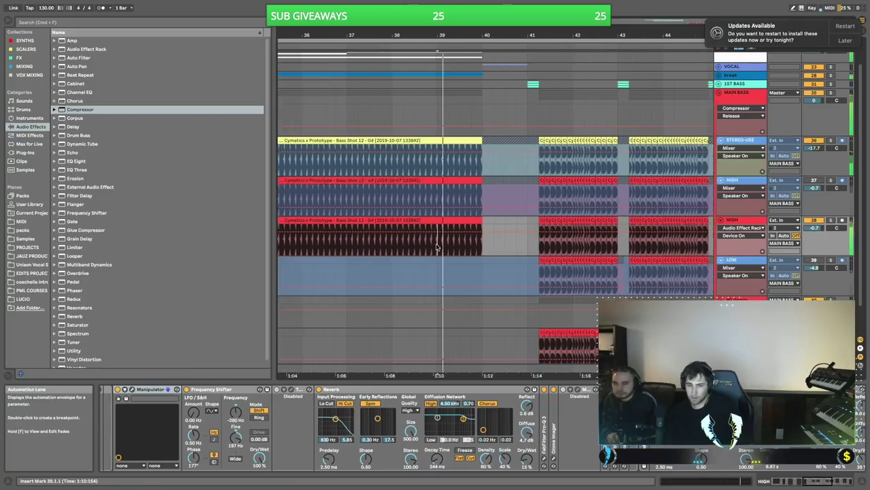
{"action": "scroll", "coordinate": [603, 251], "scroll_direction": "left", "scroll_amount": 1}
{"action": "scroll", "coordinate": [602, 252], "scroll_direction": "right", "scroll_amount": 3}
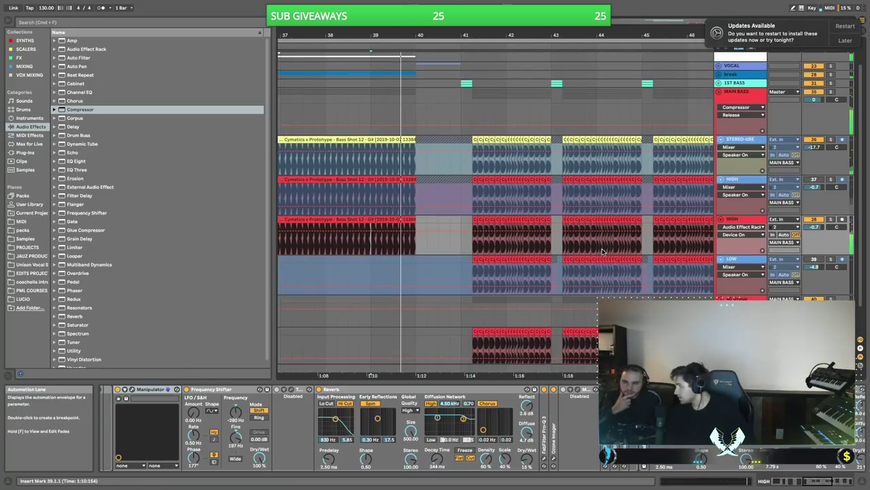
{"action": "left_click", "coordinate": [461, 238]}
{"action": "key", "text": "space"}
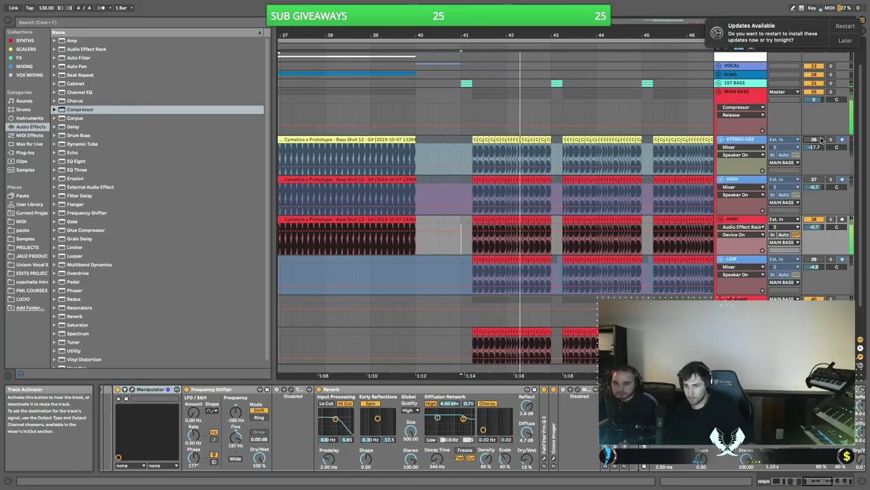
- Solo HIGH track 38 and STEREO-USE one after the other to compare the two bass layers
{"action": "left_click", "coordinate": [831, 140]}
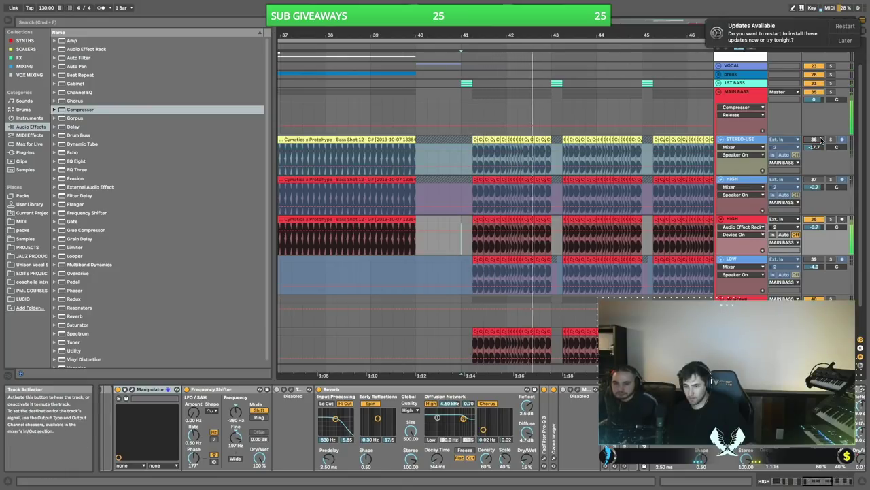
{"action": "left_click", "coordinate": [832, 220]}
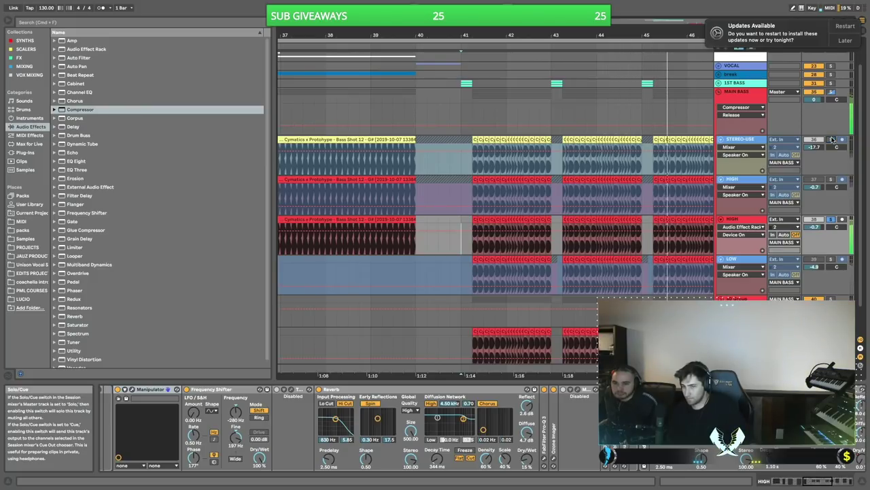
{"action": "left_click", "coordinate": [831, 140]}
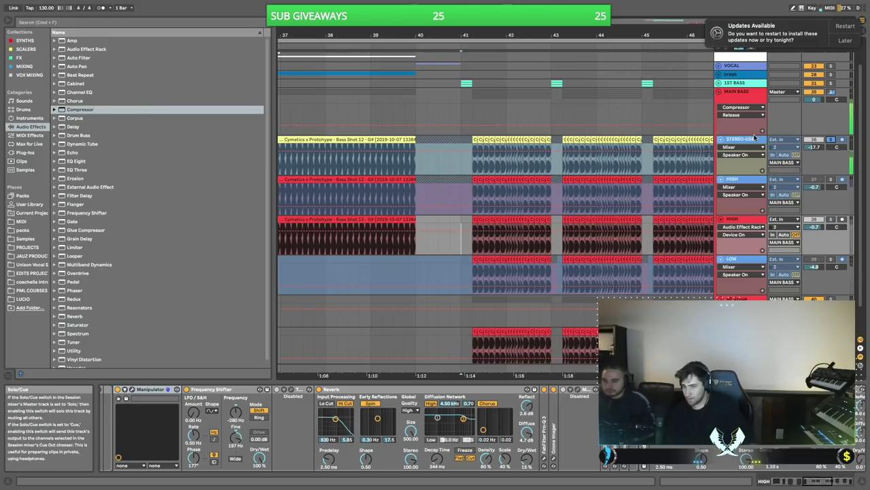
{"action": "scroll", "coordinate": [835, 141], "scroll_direction": "down", "scroll_amount": 1}
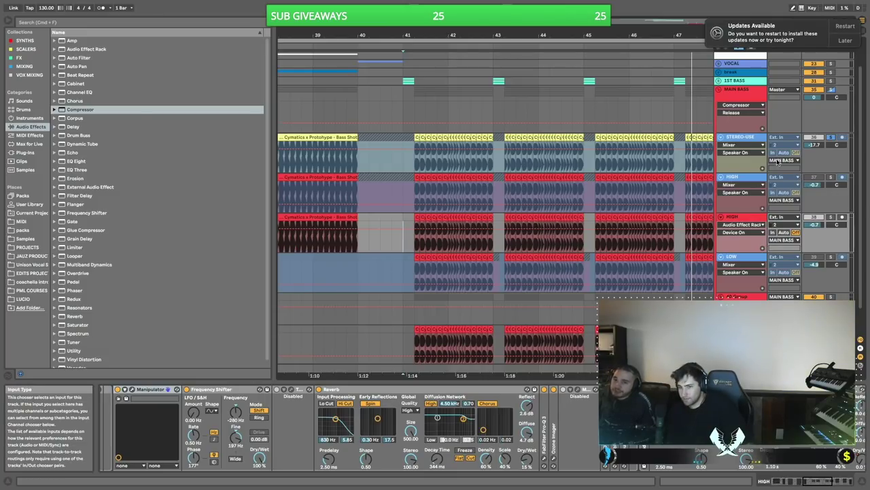
- Replay STEREO-USE from 41.2.1, clear its solo and audition HIGH track 38 alone from the same spot
{"action": "left_click", "coordinate": [758, 141]}
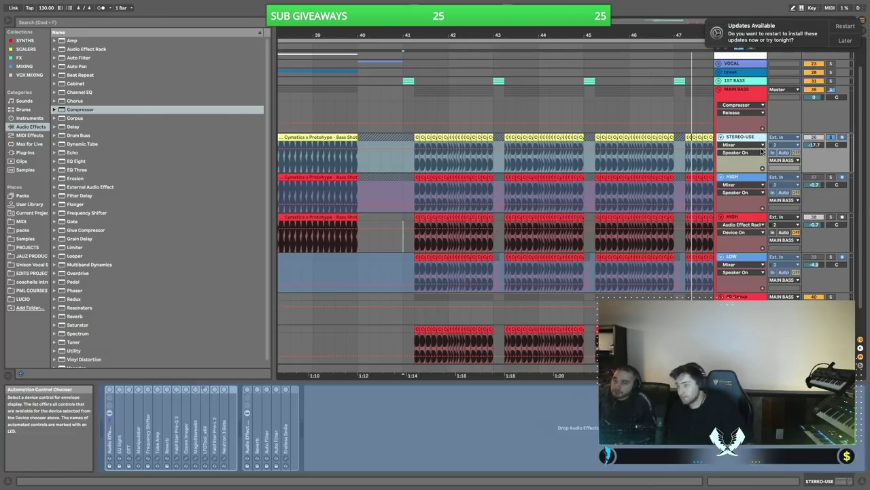
{"action": "left_click", "coordinate": [416, 165]}
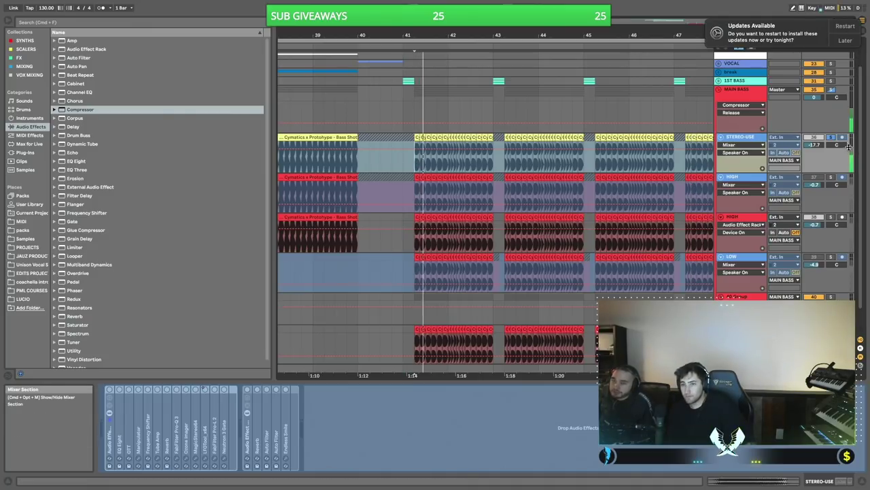
{"action": "left_click", "coordinate": [814, 138]}
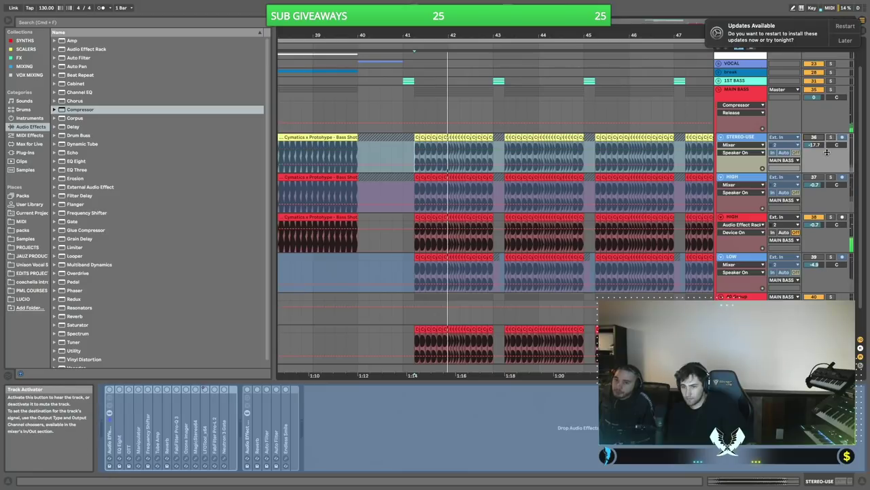
{"action": "left_click", "coordinate": [831, 217]}
{"action": "key", "text": "space"}
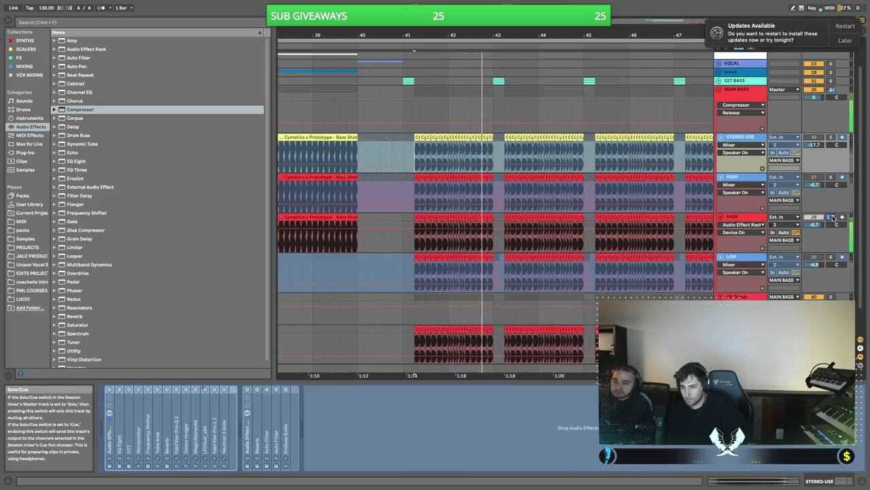
- Add a Utility device to the end of HIGH track 38's effect chain
{"action": "left_click", "coordinate": [748, 217]}
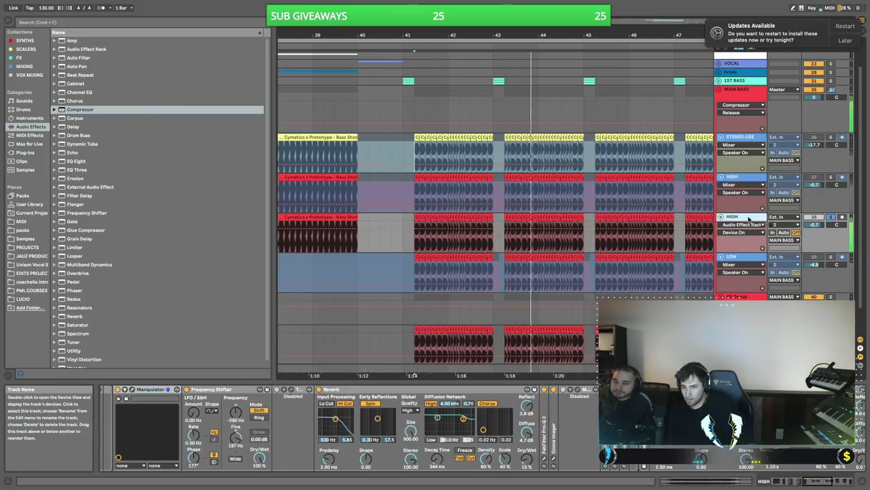
{"action": "scroll", "coordinate": [588, 409], "scroll_direction": "right", "scroll_amount": 5}
{"action": "scroll", "coordinate": [584, 408], "scroll_direction": "right", "scroll_amount": 2}
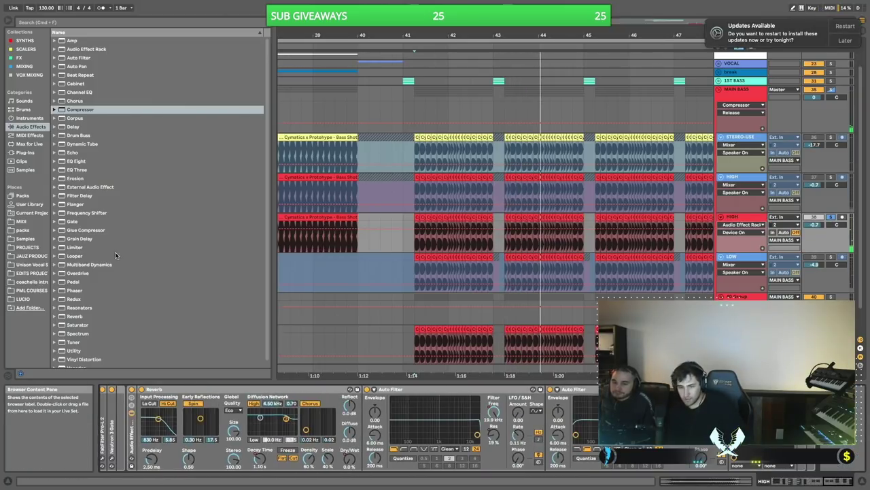
{"action": "scroll", "coordinate": [83, 268], "scroll_direction": "down", "scroll_amount": 1}
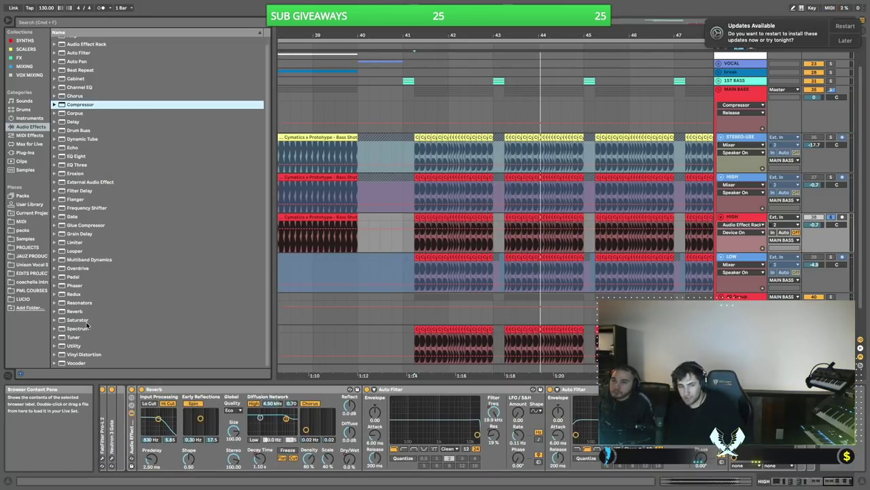
{"action": "left_click", "coordinate": [72, 346]}
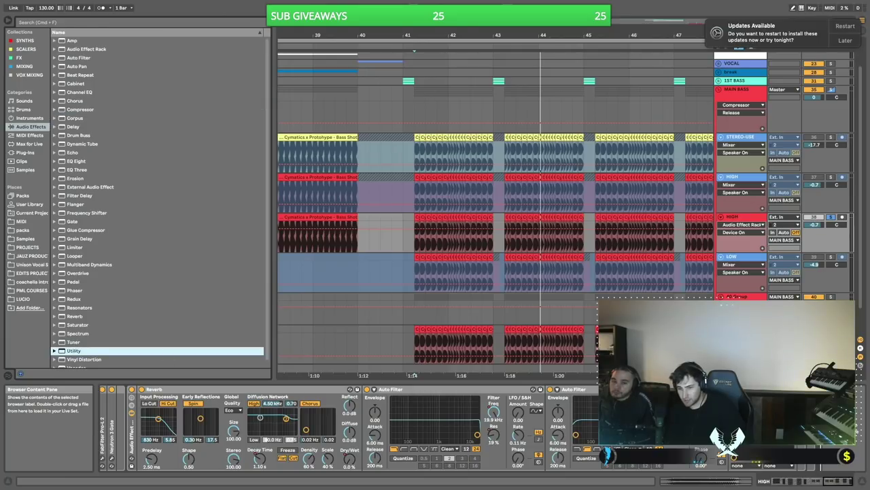
{"action": "double_click", "coordinate": [72, 350]}
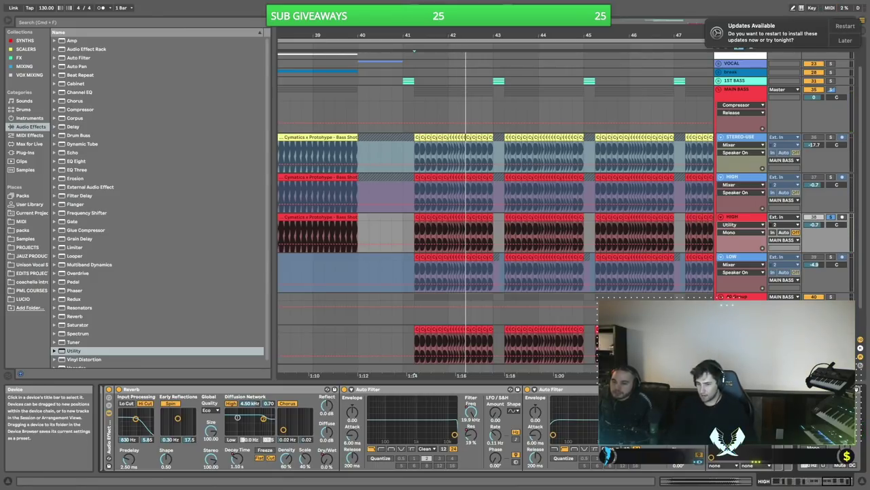
- Audition HIGH track 38 with its new Utility bypassed and active, and narrow the Utility's stereo width to 49%
{"action": "key", "text": "space"}
{"action": "scroll", "coordinate": [435, 427], "scroll_direction": "left", "scroll_amount": 1}
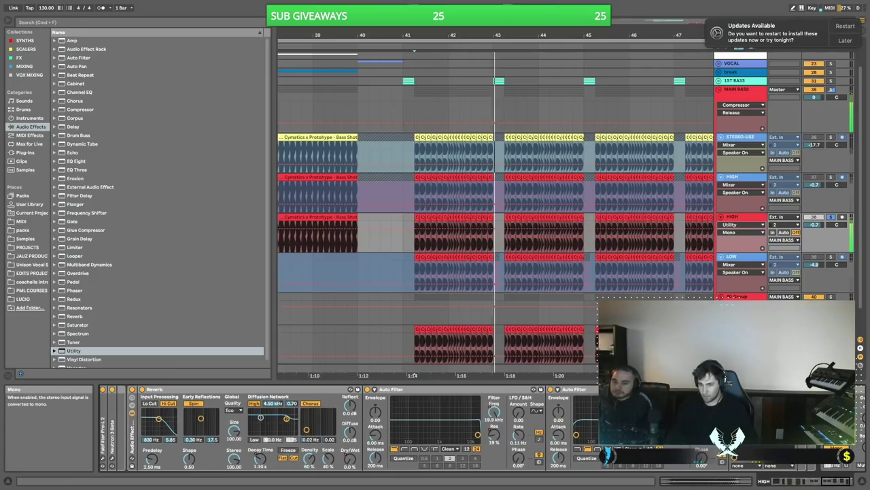
{"action": "left_click", "coordinate": [821, 389]}
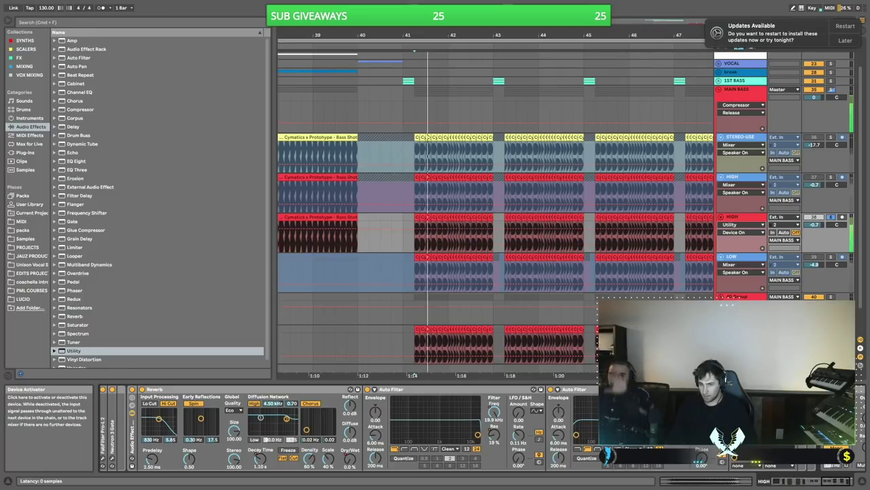
{"action": "scroll", "coordinate": [364, 427], "scroll_direction": "right", "scroll_amount": 2}
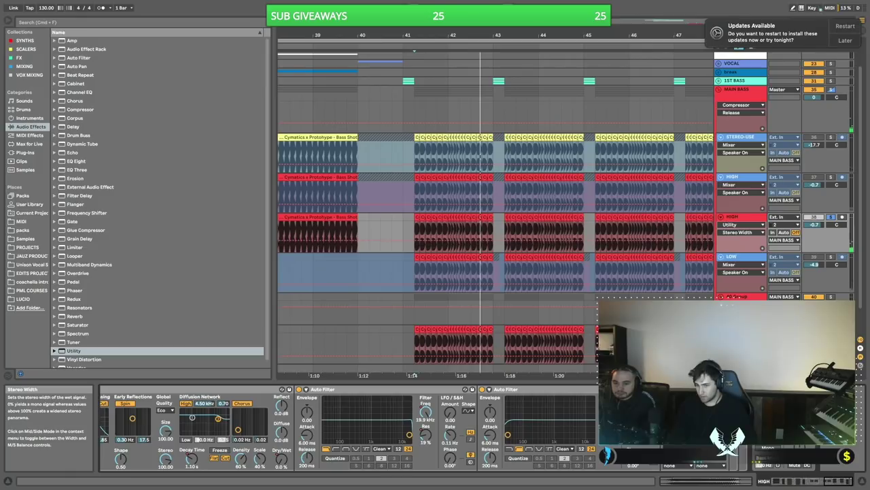
{"action": "key", "text": "space"}
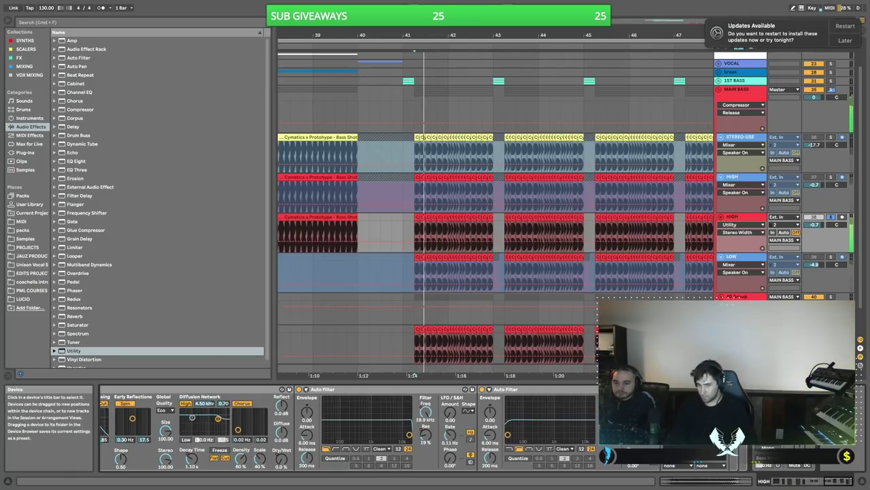
- Duplicate the Manipulator on HIGH track 38, view its plug-in window and delete one of the two copies
{"action": "scroll", "coordinate": [347, 428], "scroll_direction": "left", "scroll_amount": 5}
{"action": "scroll", "coordinate": [347, 428], "scroll_direction": "left", "scroll_amount": 8}
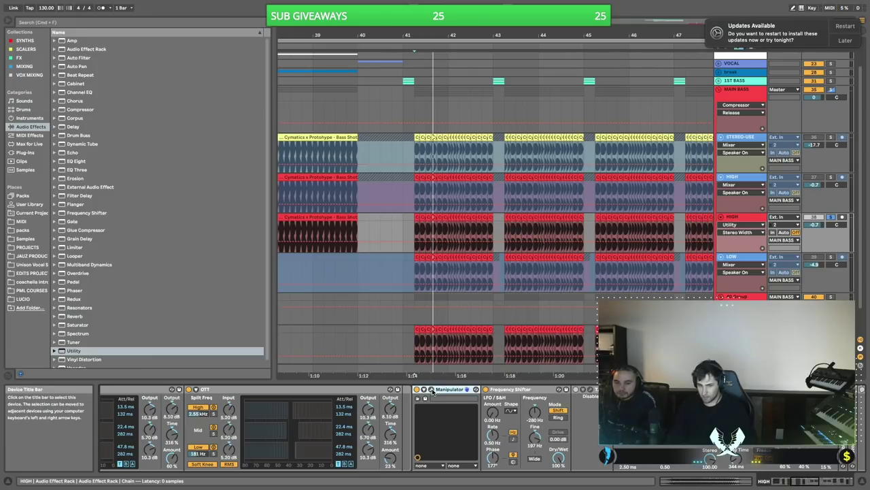
{"action": "key", "text": "super+d"}
{"action": "left_click", "coordinate": [431, 390]}
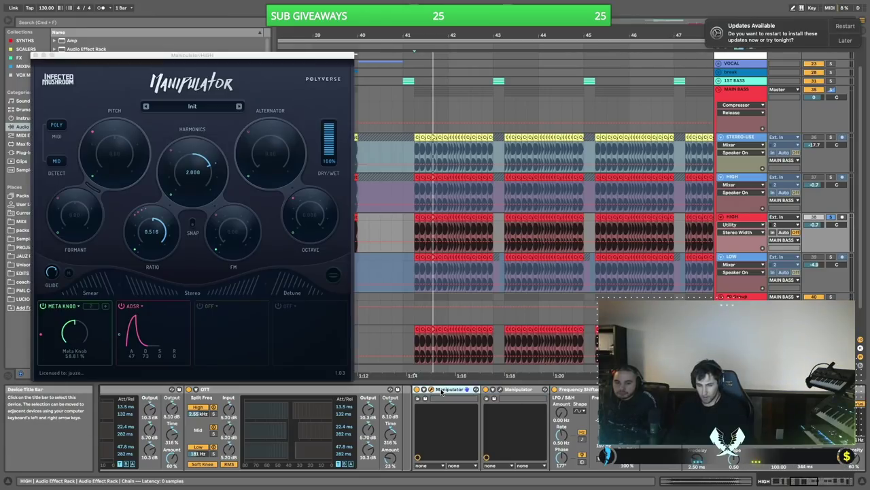
{"action": "key", "text": "Delete"}
- Compare the sound of HIGH track 38 with the Utility at the chain's end switched on and off
{"action": "scroll", "coordinate": [580, 408], "scroll_direction": "right", "scroll_amount": 6}
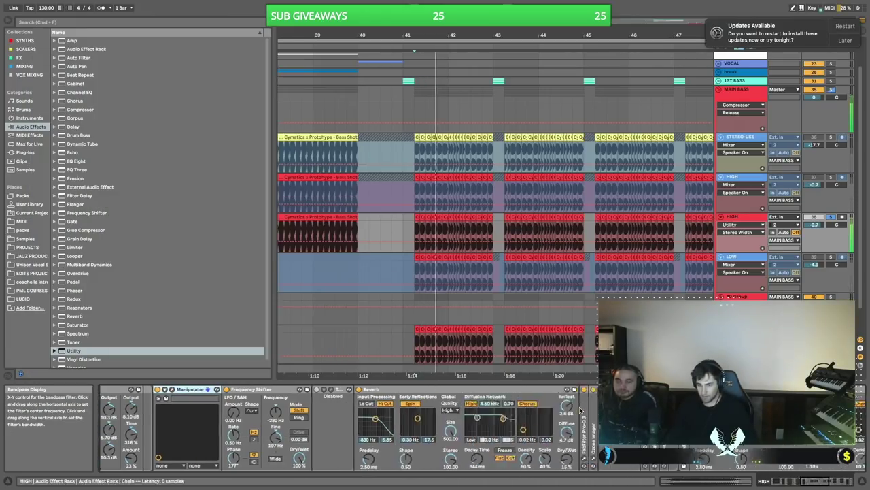
{"action": "scroll", "coordinate": [580, 408], "scroll_direction": "right", "scroll_amount": 10}
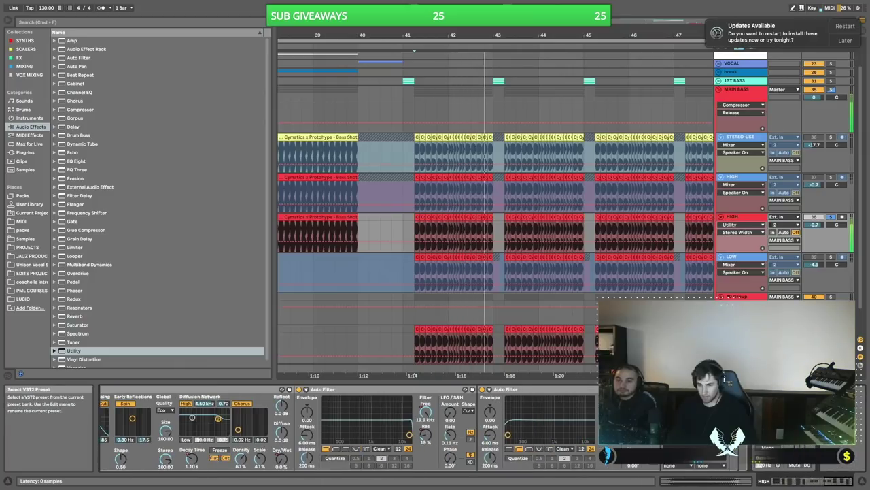
{"action": "left_click", "coordinate": [756, 389]}
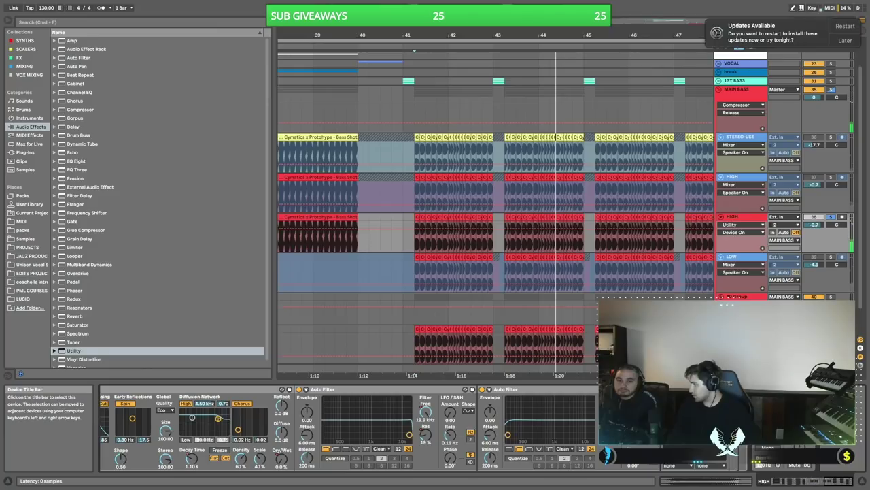
- Move the Utility from the chain's end to between FabFilter Pro-Q 3 and the rack holding the OTTs
{"action": "scroll", "coordinate": [103, 417], "scroll_direction": "left", "scroll_amount": 5}
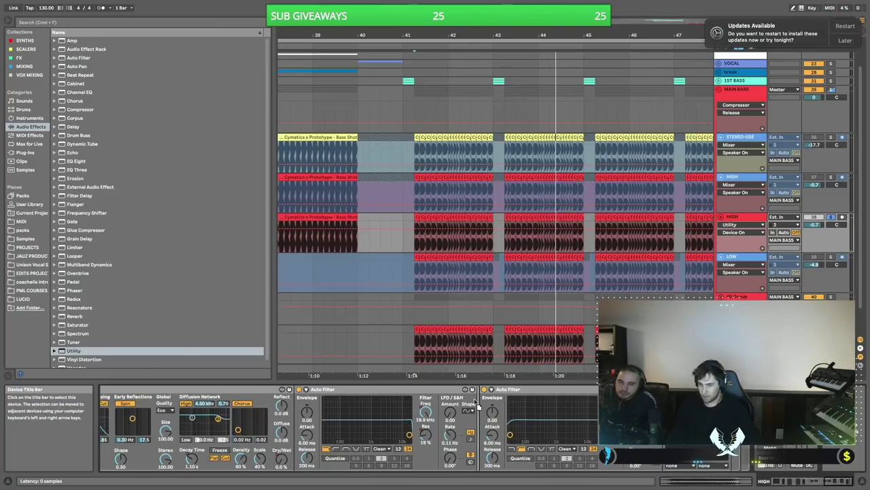
{"action": "left_click_drag", "start_coordinate": [101, 413], "coordinate": [102, 413]}
{"action": "scroll", "coordinate": [104, 417], "scroll_direction": "left", "scroll_amount": 8}
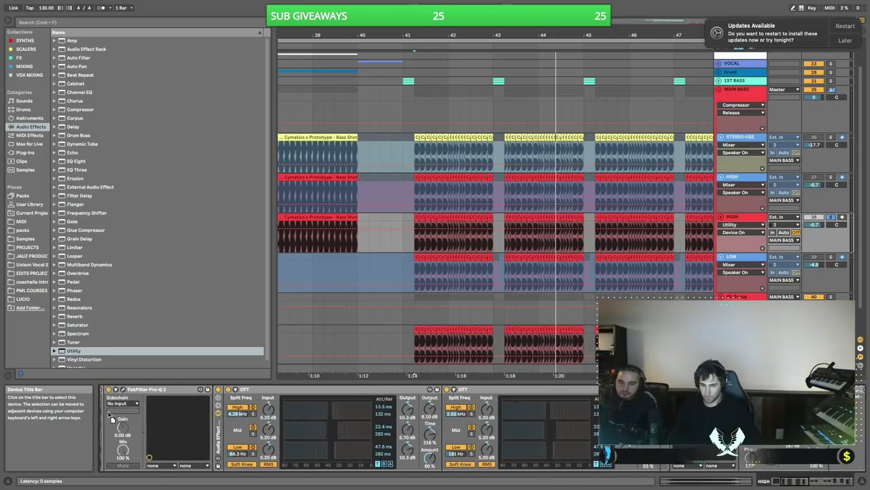
{"action": "left_click_drag", "start_coordinate": [240, 418], "coordinate": [242, 417]}
- Play the bass, compare it with the moved Utility on and off, and set the Utility's width to 63%
{"action": "key", "text": "space"}
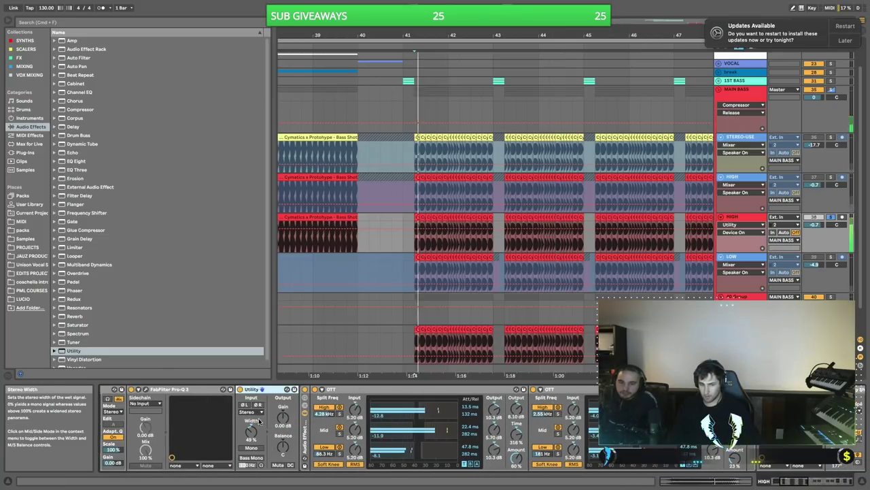
{"action": "left_click", "coordinate": [240, 390]}
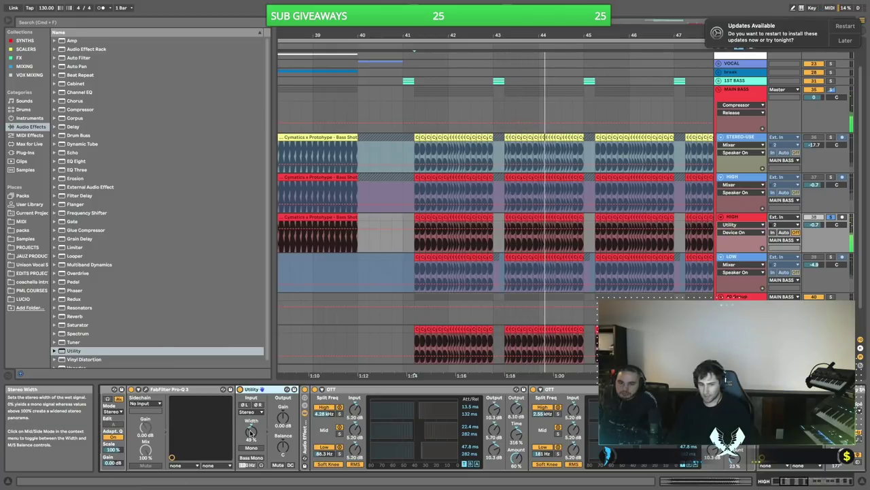
{"action": "left_click_drag", "start_coordinate": [251, 431], "coordinate": [251, 420]}
{"action": "key", "text": "space"}
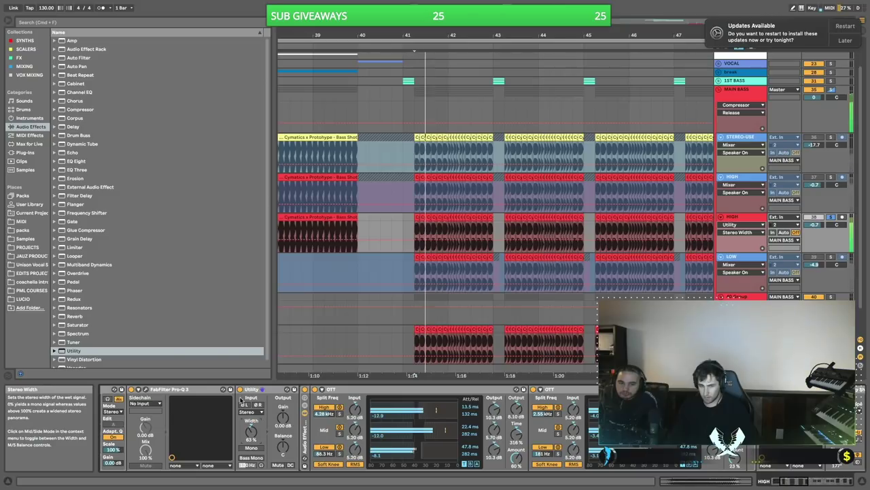
{"action": "left_click", "coordinate": [241, 390]}
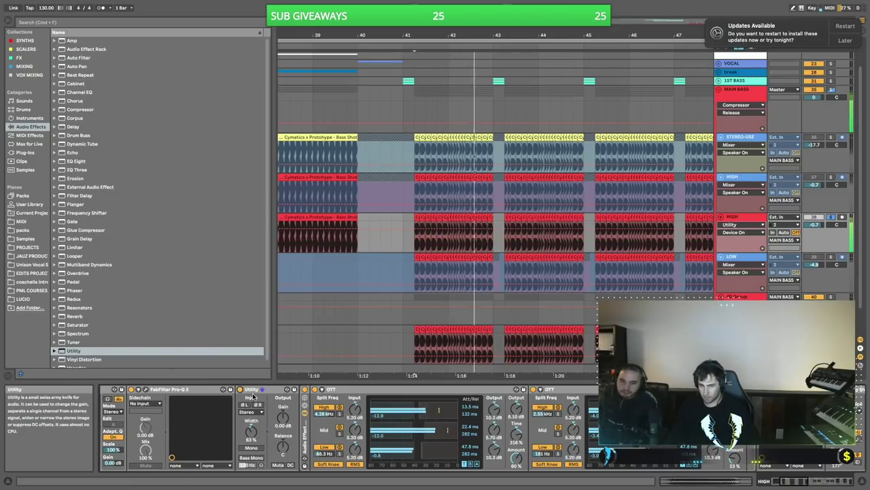
- Fold the Audio Effect Rack holding the OTTs and move Manipulator and Frequency Shifter ahead of it, directly after the Utility
{"action": "scroll", "coordinate": [345, 435], "scroll_direction": "right", "scroll_amount": 6}
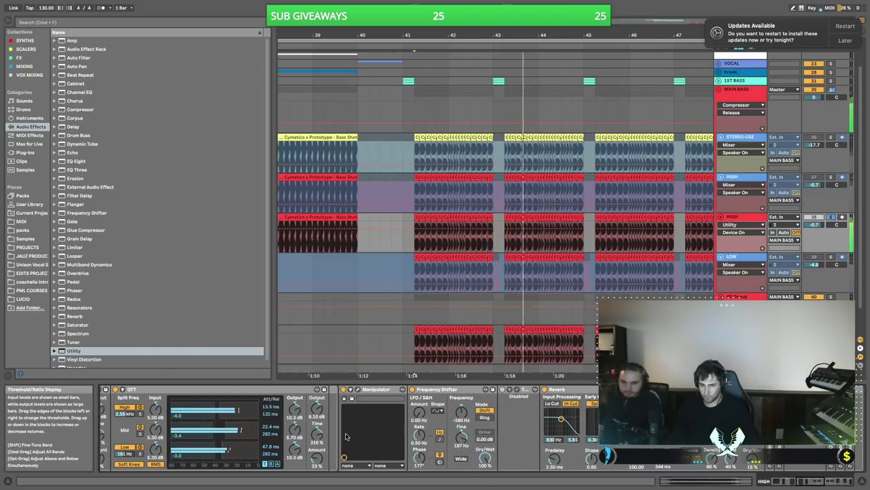
{"action": "scroll", "coordinate": [347, 435], "scroll_direction": "left", "scroll_amount": 4}
{"action": "scroll", "coordinate": [364, 423], "scroll_direction": "left", "scroll_amount": 4}
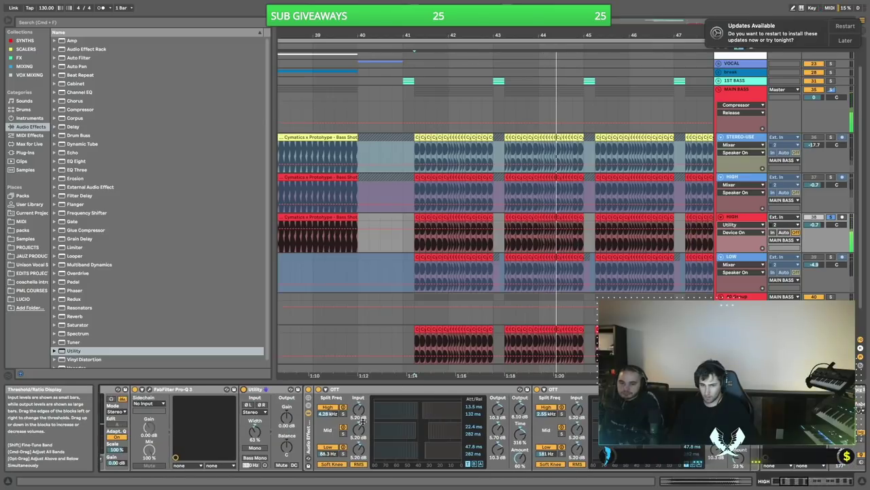
{"action": "double_click", "coordinate": [309, 429]}
{"action": "scroll", "coordinate": [310, 428], "scroll_direction": "left", "scroll_amount": 1}
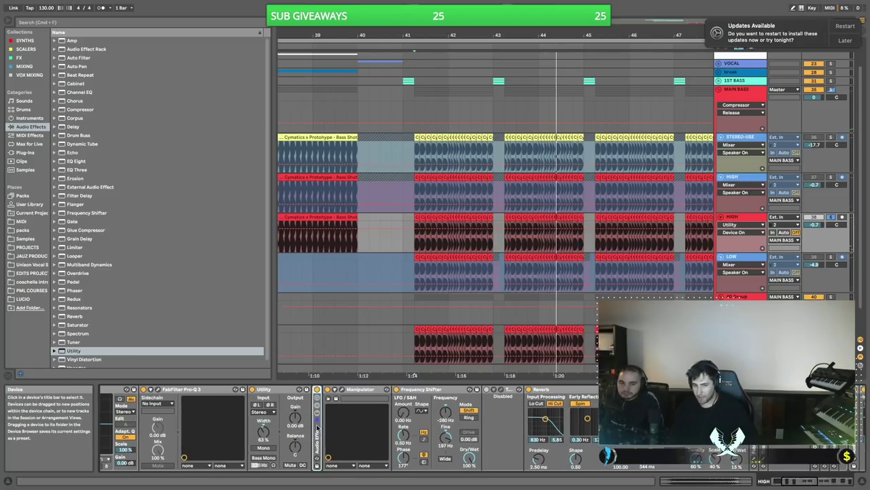
{"action": "left_click", "coordinate": [367, 389]}
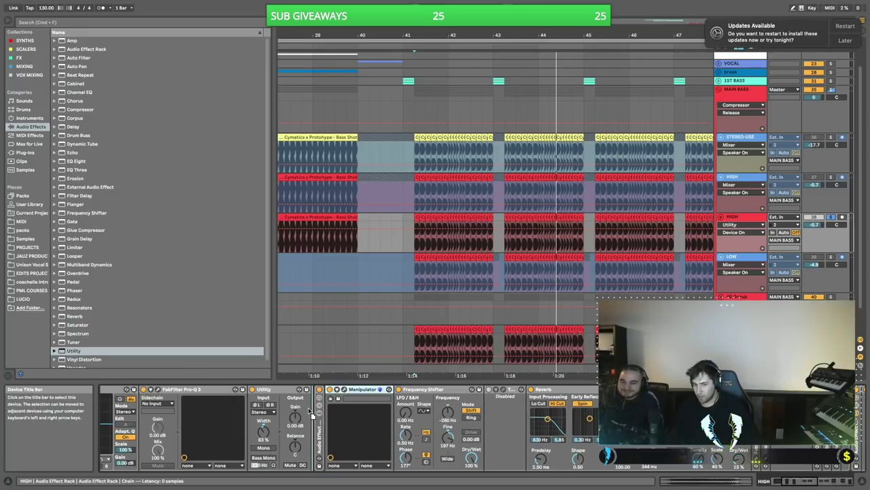
{"action": "left_click_drag", "start_coordinate": [445, 389], "coordinate": [380, 406]}
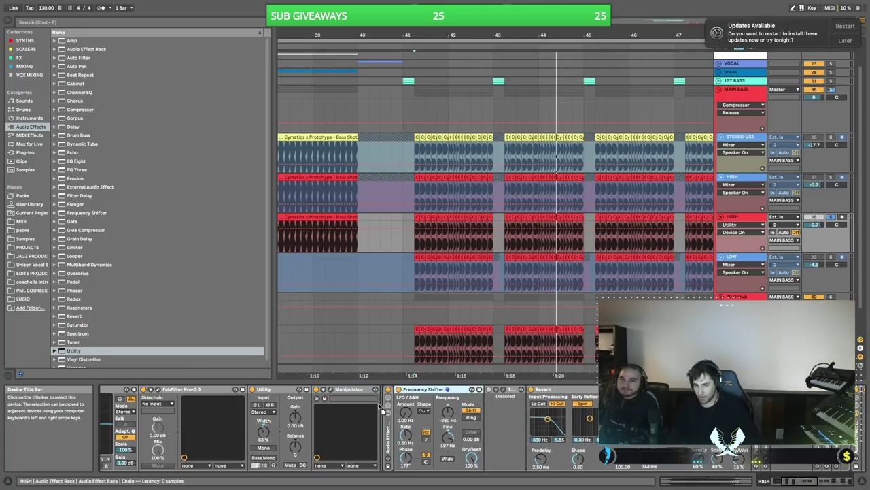
- Set the dry/wet of the first Reverb on HIGH track 38 to 100% and group it into an Audio Effect Rack
{"action": "scroll", "coordinate": [395, 415], "scroll_direction": "right", "scroll_amount": 5}
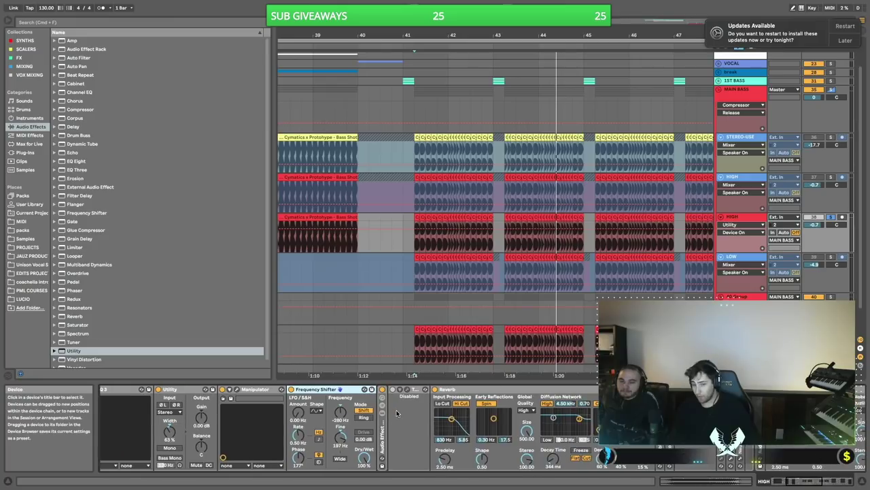
{"action": "scroll", "coordinate": [395, 415], "scroll_direction": "left", "scroll_amount": 2}
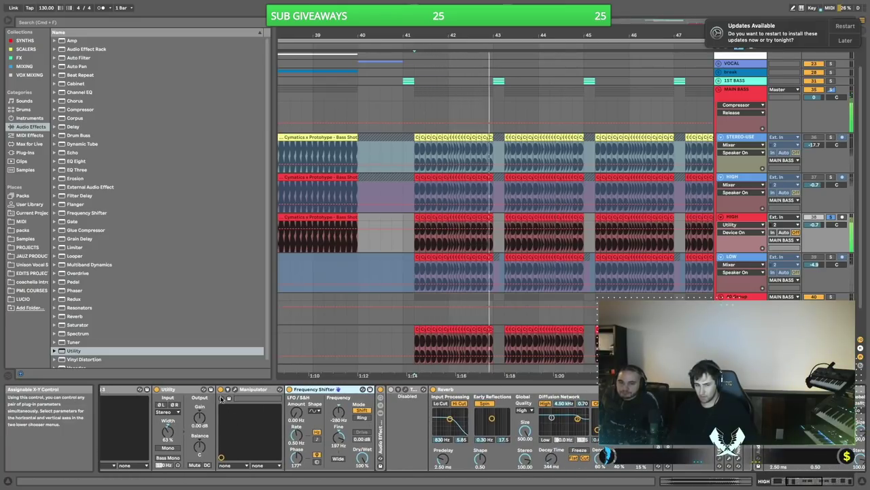
{"action": "scroll", "coordinate": [286, 414], "scroll_direction": "right", "scroll_amount": 4}
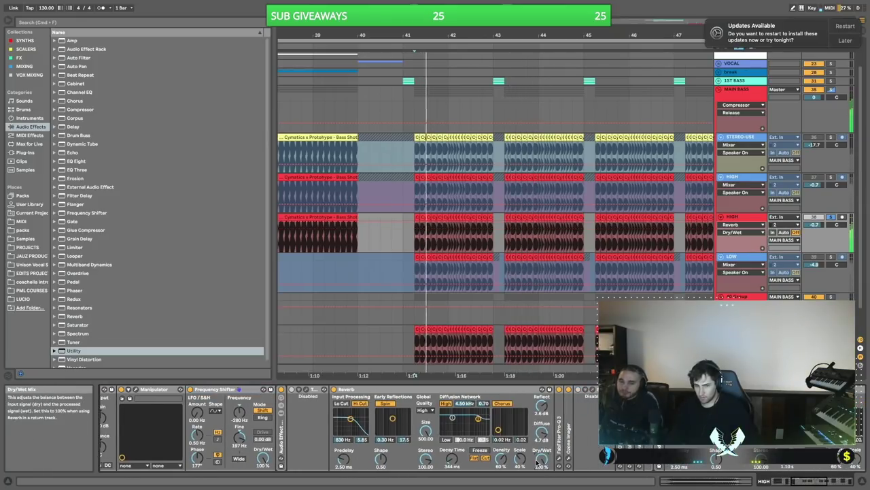
{"action": "left_click_drag", "start_coordinate": [542, 460], "coordinate": [461, 393]}
{"action": "left_click", "coordinate": [452, 391]}
{"action": "key", "text": "super+g"}
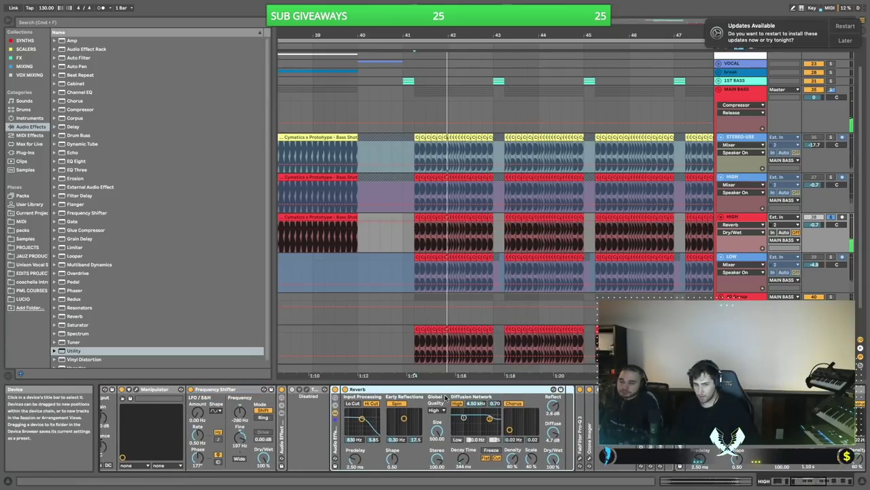
- Show the new Reverb rack's chain list and create a second, empty chain for the dry signal
{"action": "left_click", "coordinate": [336, 405]}
{"action": "right_click", "coordinate": [373, 422]}
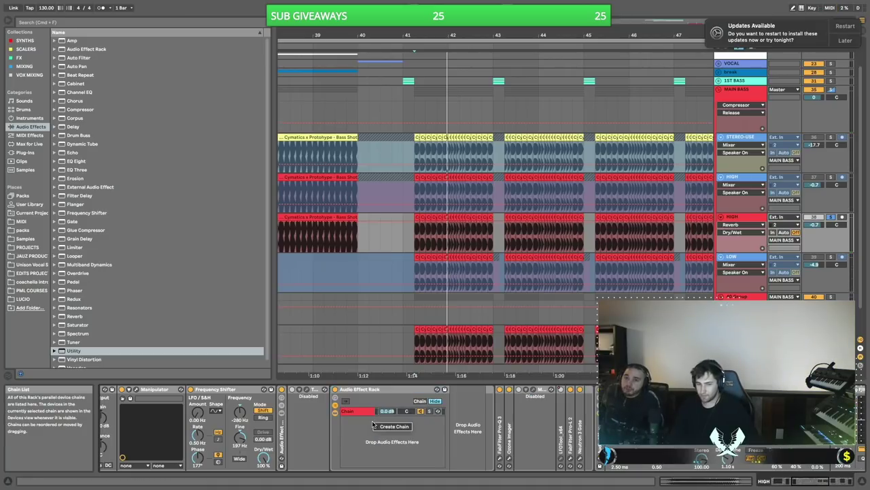
{"action": "left_click", "coordinate": [393, 427]}
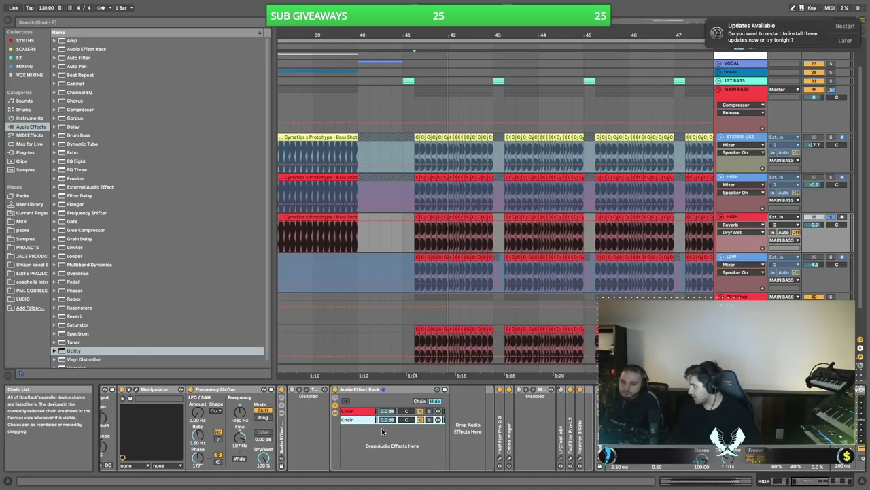
- Lower the Reverb chain's volume to -12.7 dB and fold the rack
{"action": "left_click", "coordinate": [365, 412]}
{"action": "scroll", "coordinate": [459, 431], "scroll_direction": "left", "scroll_amount": 1}
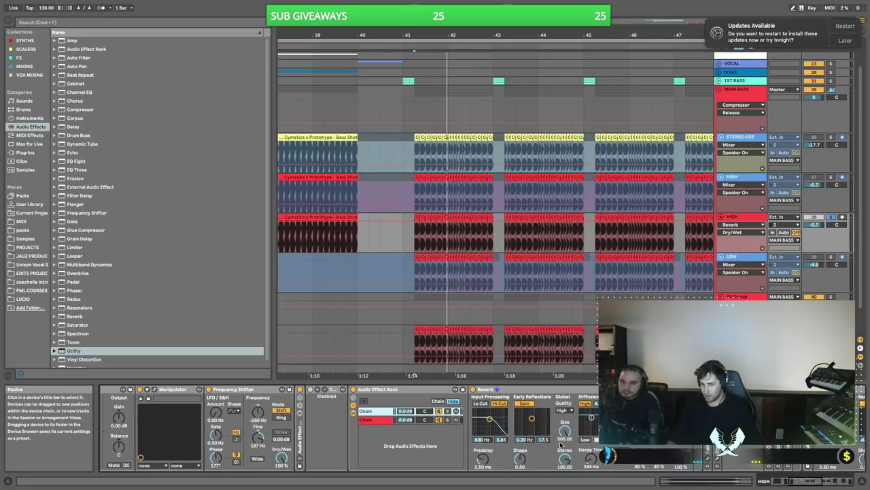
{"action": "left_click_drag", "start_coordinate": [405, 411], "coordinate": [406, 415]}
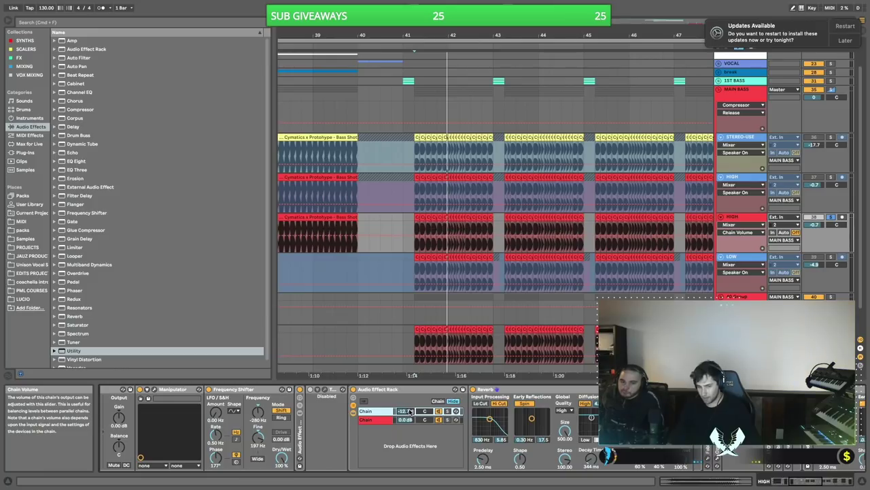
{"action": "left_click", "coordinate": [395, 390]}
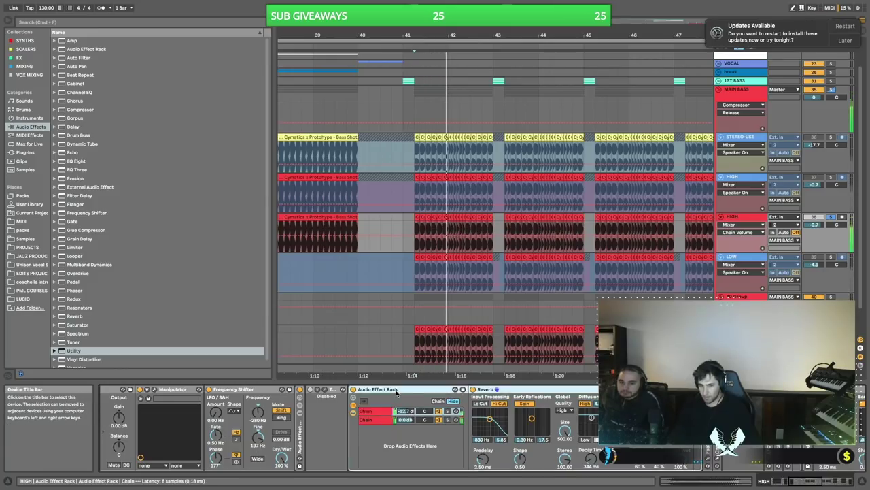
{"action": "double_click", "coordinate": [397, 391]}
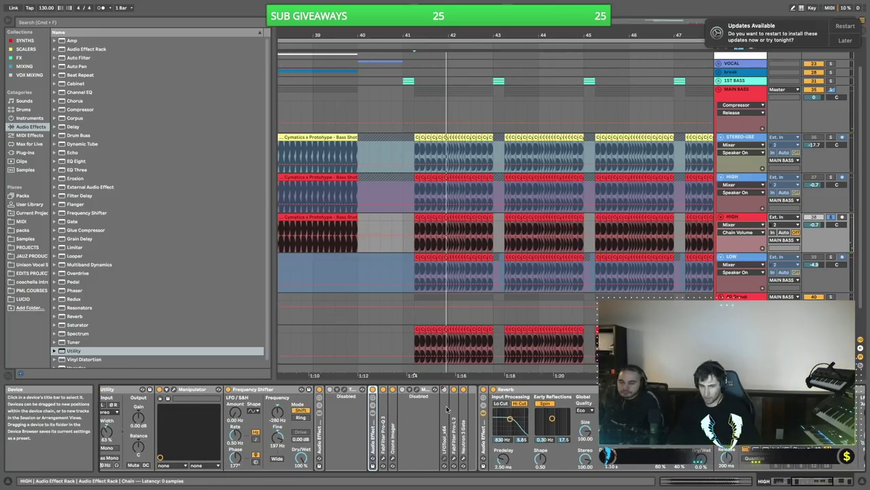
- Replay the bass and add a Saturator between LFOTool and FabFilter Pro-L 2 on HIGH track 38
{"action": "key", "text": "space"}
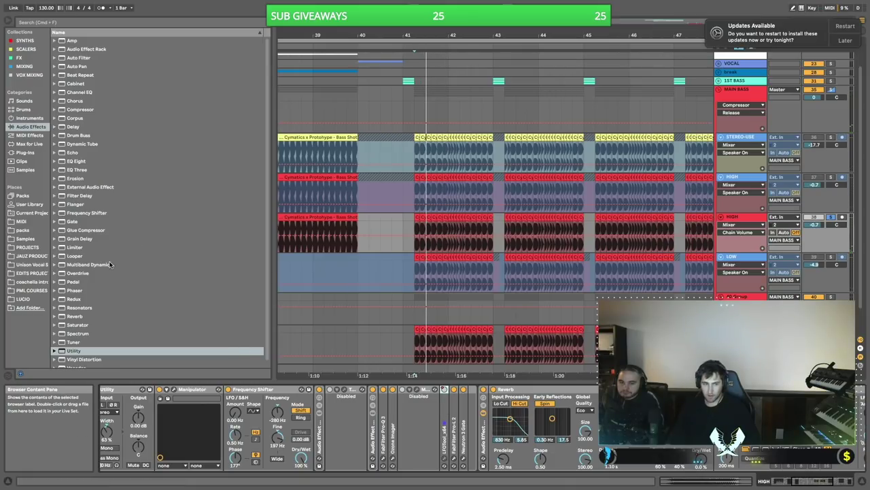
{"action": "scroll", "coordinate": [71, 303], "scroll_direction": "down", "scroll_amount": 1}
{"action": "scroll", "coordinate": [78, 326], "scroll_direction": "up", "scroll_amount": 1}
{"action": "left_click", "coordinate": [78, 325]}
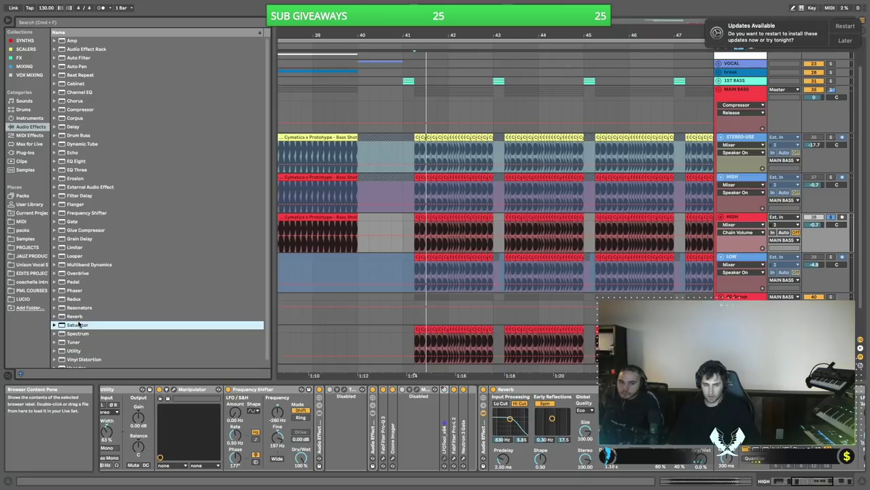
{"action": "mouse_move", "coordinate": [445, 427]}
{"action": "left_mouse_down"}
{"action": "mouse_move", "coordinate": [462, 427]}
{"action": "mouse_move", "coordinate": [449, 422]}
{"action": "left_mouse_up"}
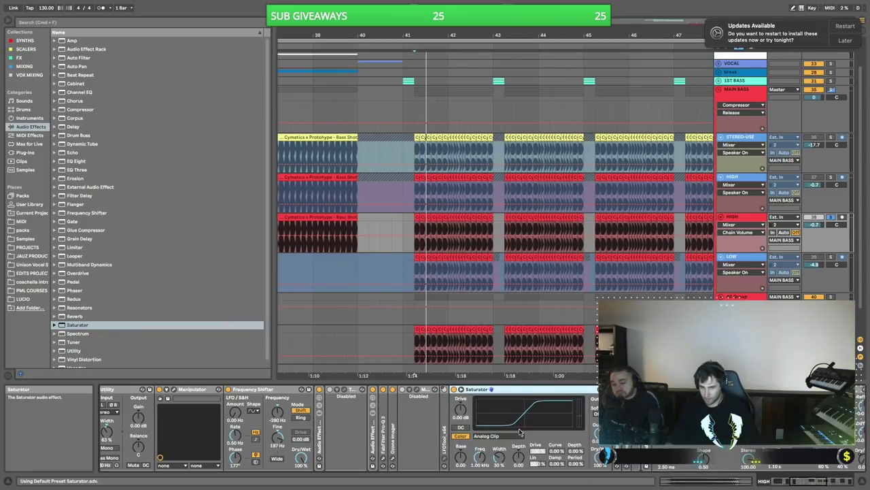
- Set the Saturator's curve type to Sinoid Fold and compare the bass with the Saturator on and off
{"action": "left_click", "coordinate": [493, 435]}
{"action": "left_click", "coordinate": [489, 470]}
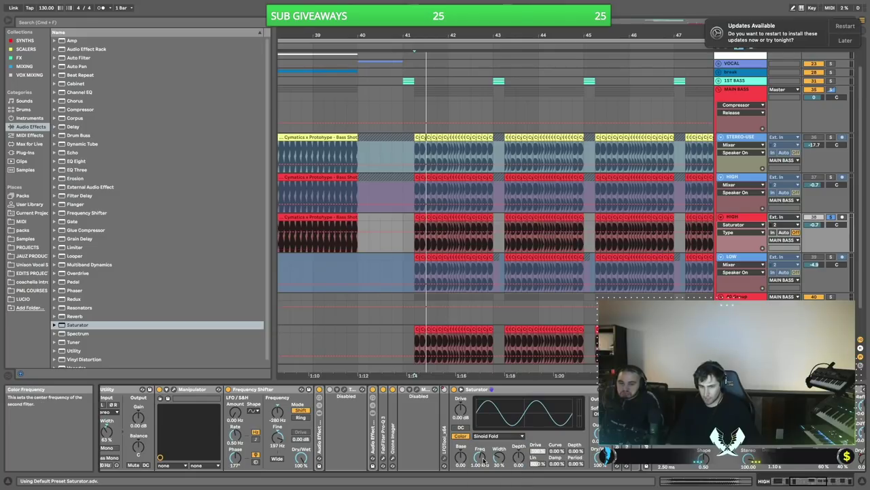
{"action": "left_click", "coordinate": [454, 390]}
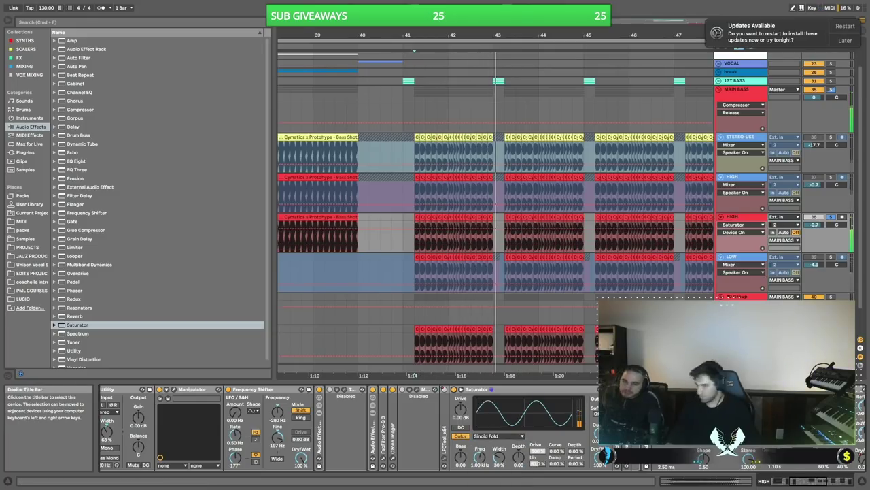
- Open FabFilter Pro-L 2 on HIGH track 38 and set its gain to +0.8 dB while the bass plays
{"action": "left_click", "coordinate": [624, 390]}
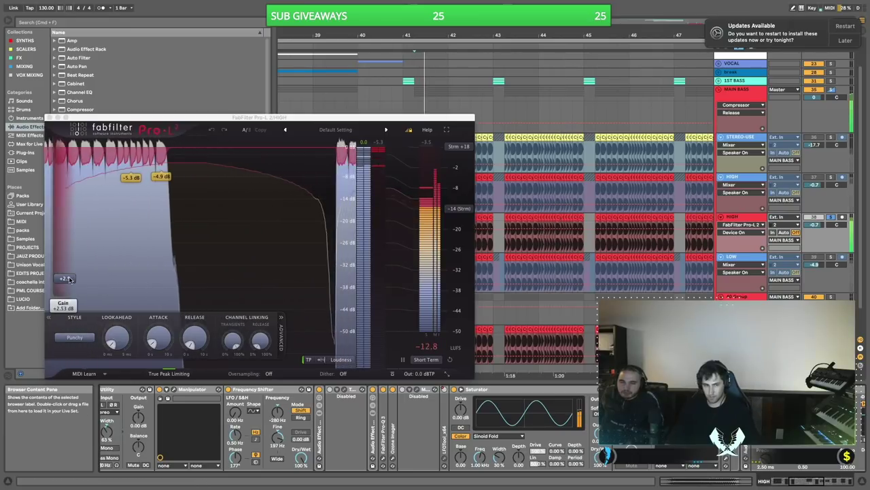
{"action": "left_click_drag", "start_coordinate": [68, 278], "coordinate": [70, 289]}
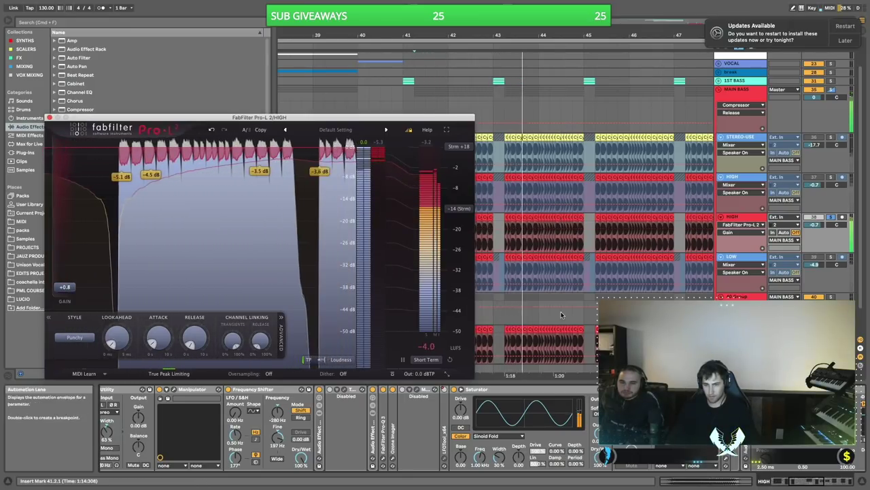
{"action": "left_click", "coordinate": [756, 389]}
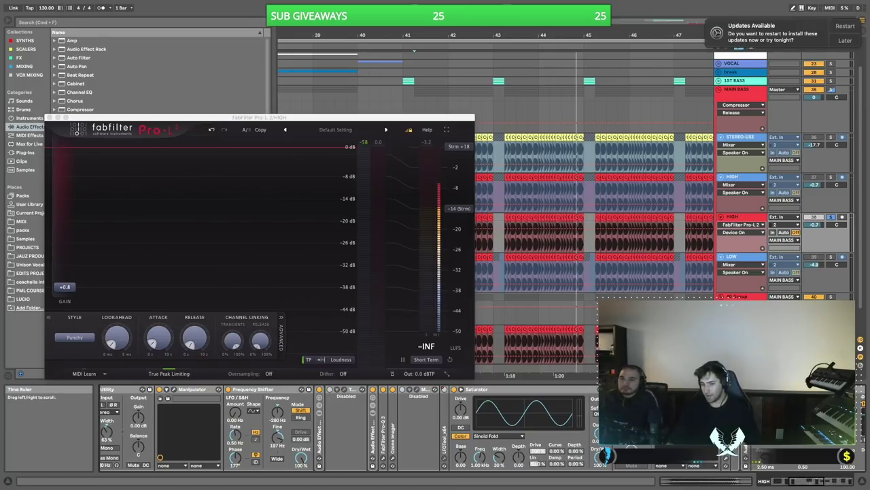
- Fold the Reverb and the two Auto Filters in the Audio Effect Rack on HIGH track 38
{"action": "left_click", "coordinate": [674, 389]}
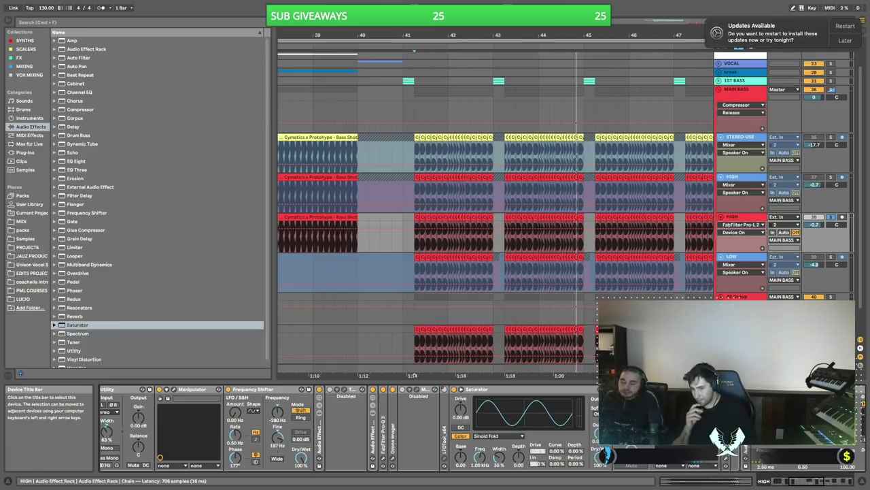
{"action": "scroll", "coordinate": [435, 427], "scroll_direction": "right", "scroll_amount": 8}
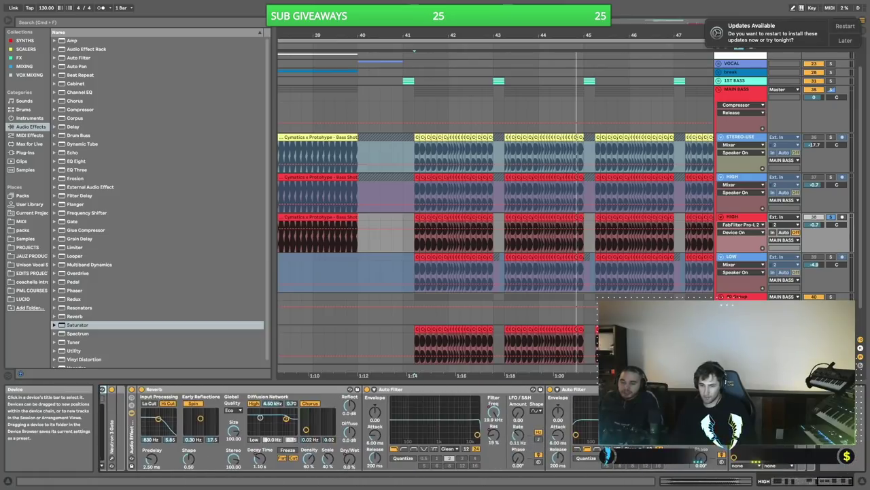
{"action": "scroll", "coordinate": [435, 427], "scroll_direction": "left", "scroll_amount": 5}
{"action": "double_click", "coordinate": [537, 389]}
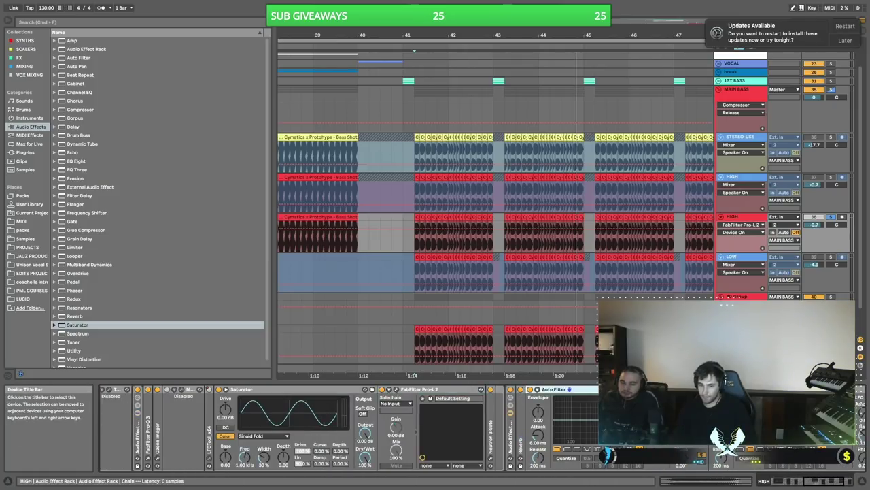
{"action": "double_click", "coordinate": [555, 389]}
{"action": "double_click", "coordinate": [554, 389]}
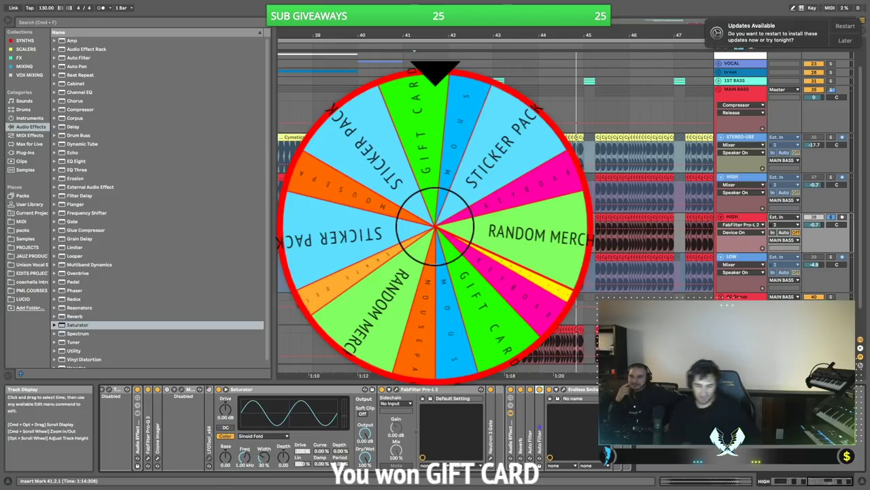
- Switch to Discord, view the second admin's profile card, and return to Ableton Live
{"action": "key", "text": "ctrl+Left"}
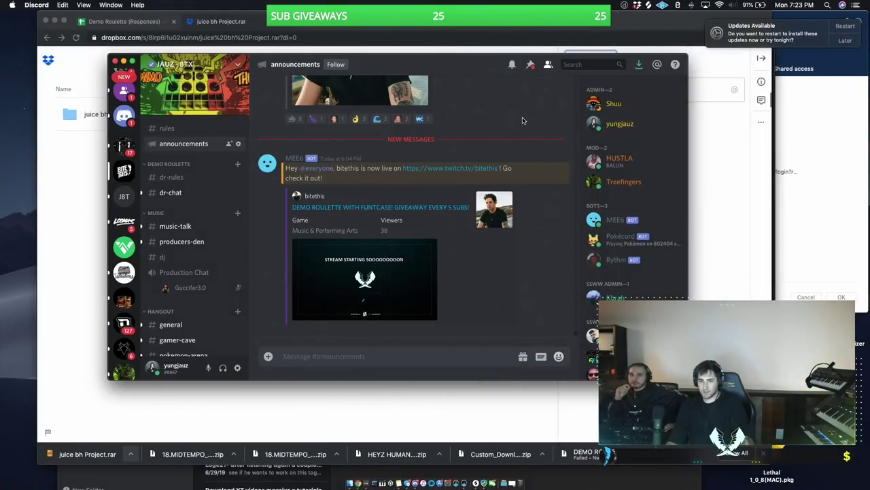
{"action": "left_click", "coordinate": [611, 127]}
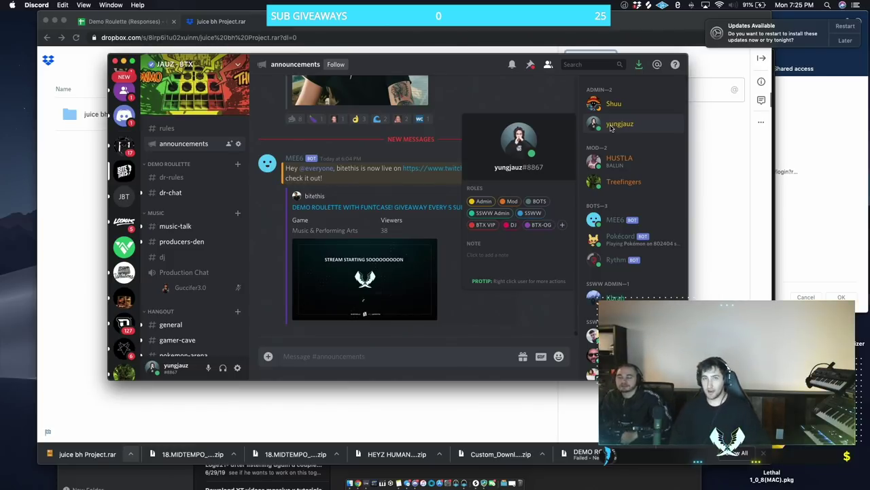
{"action": "key", "text": "super+Tab"}
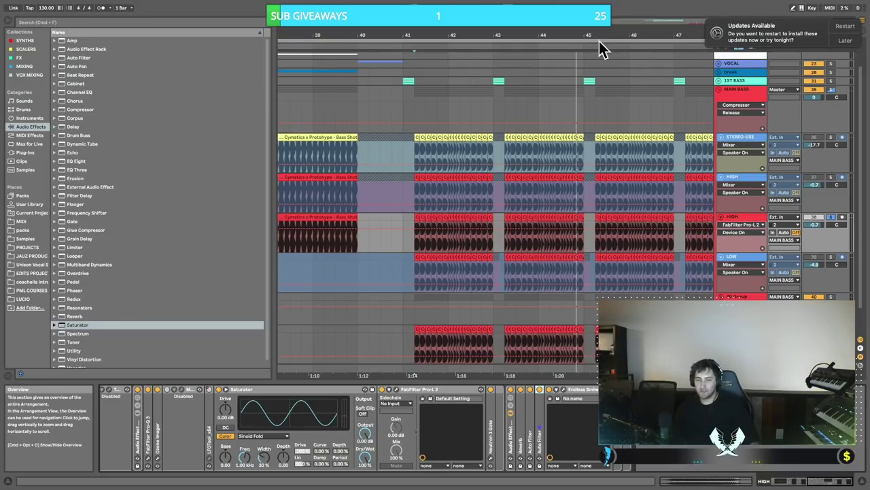
- Play the bass from just after bar 41, comparing HIGH tracks 37 and 38 by soloing each in turn
{"action": "scroll", "coordinate": [521, 117], "scroll_direction": "down", "scroll_amount": 2}
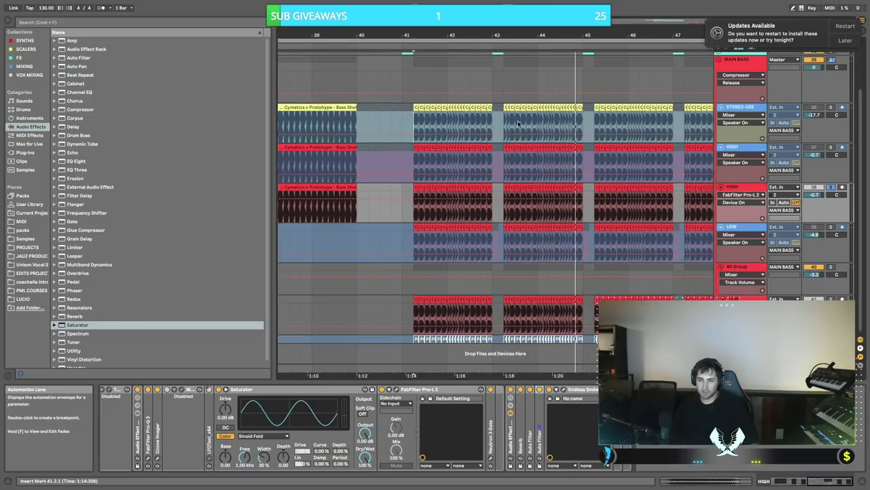
{"action": "left_click", "coordinate": [417, 191]}
{"action": "key", "text": "space"}
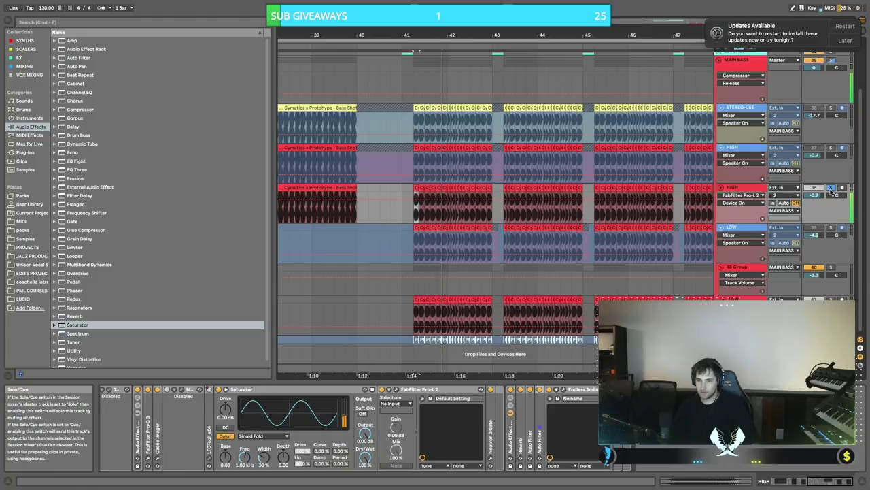
{"action": "left_click", "coordinate": [830, 148]}
{"action": "key", "text": "space"}
{"action": "left_click", "coordinate": [831, 189]}
{"action": "key", "text": "space"}
{"action": "key", "text": "space"}
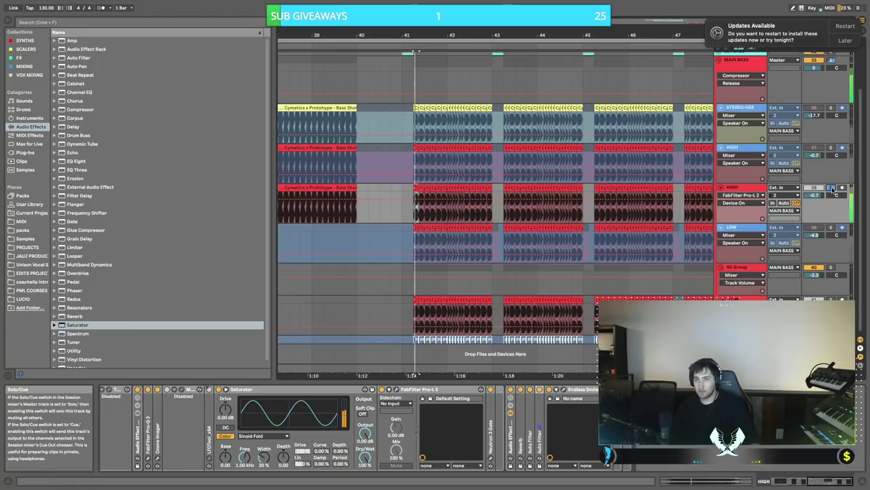
{"action": "key", "text": "space"}
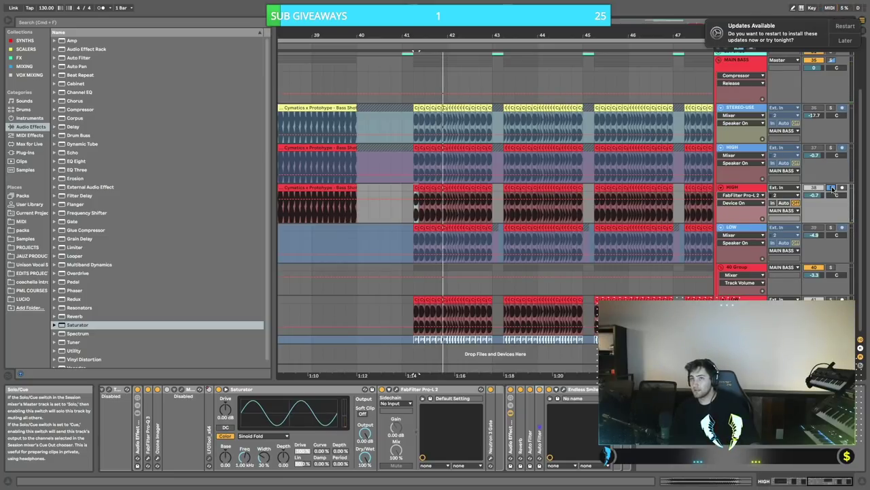
- Switch to Discord, close the open profile card, and open the JAUZ - BTX server's options
{"action": "key", "text": "ctrl+Left"}
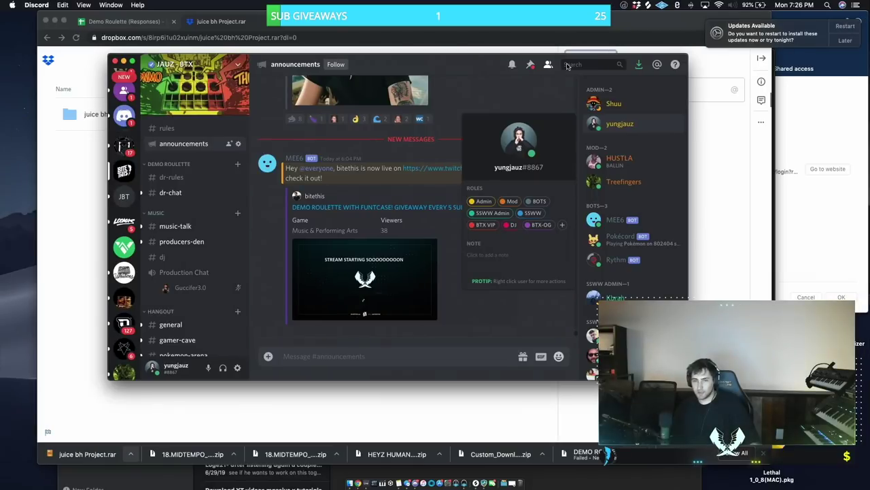
{"action": "left_click", "coordinate": [496, 63]}
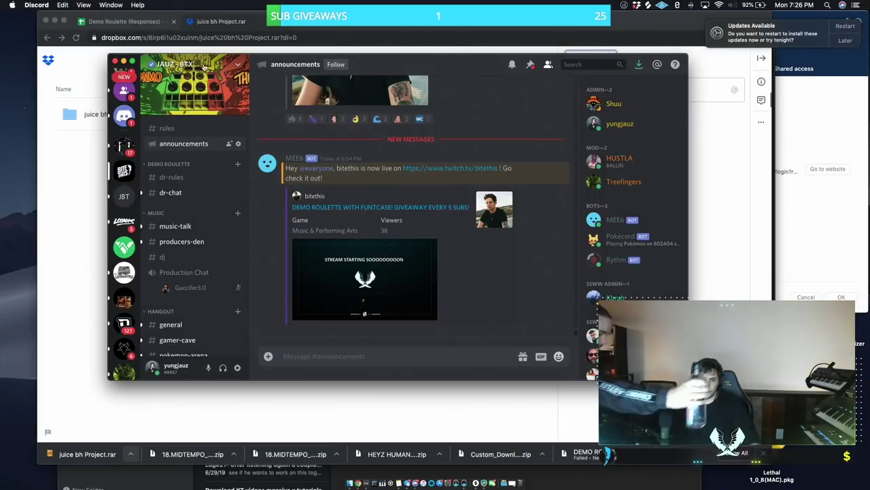
{"action": "left_click", "coordinate": [235, 72]}
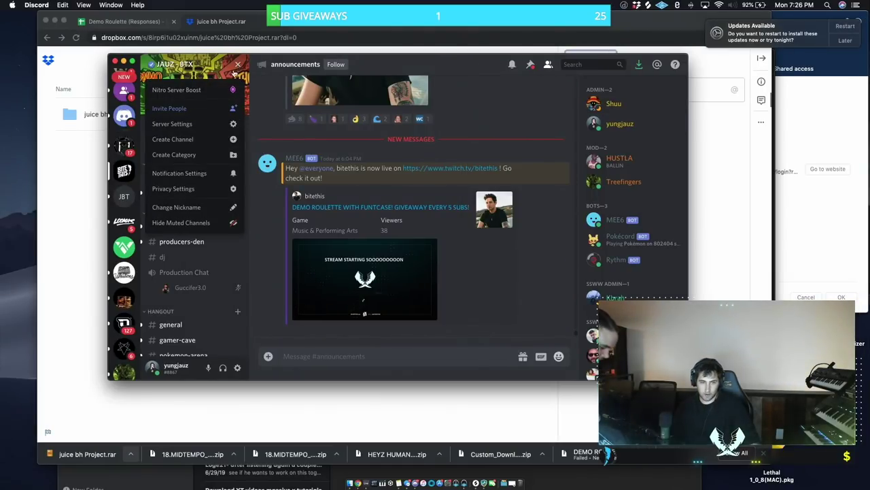
- Set the JAUZ - BTX server's notifications to Nothing and switch to Ableton Live
{"action": "left_click", "coordinate": [187, 173]}
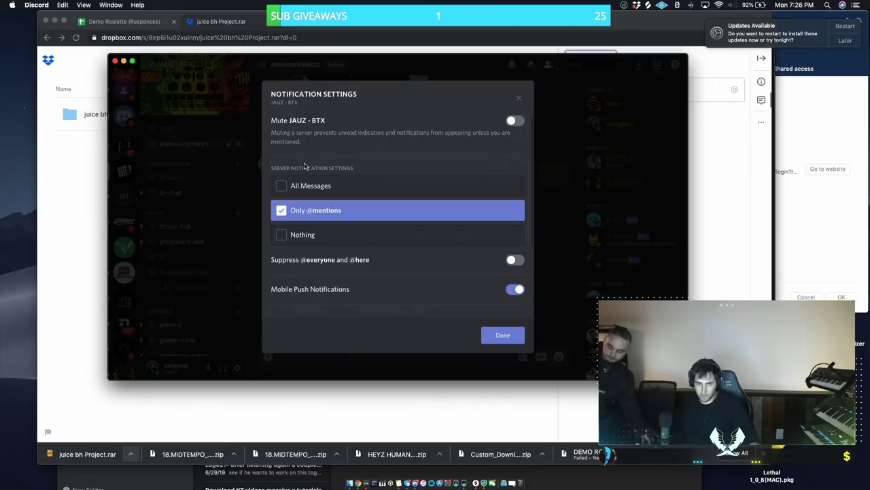
{"action": "left_click", "coordinate": [282, 240]}
{"action": "left_click", "coordinate": [502, 335]}
{"action": "key", "text": "ctrl+Right"}
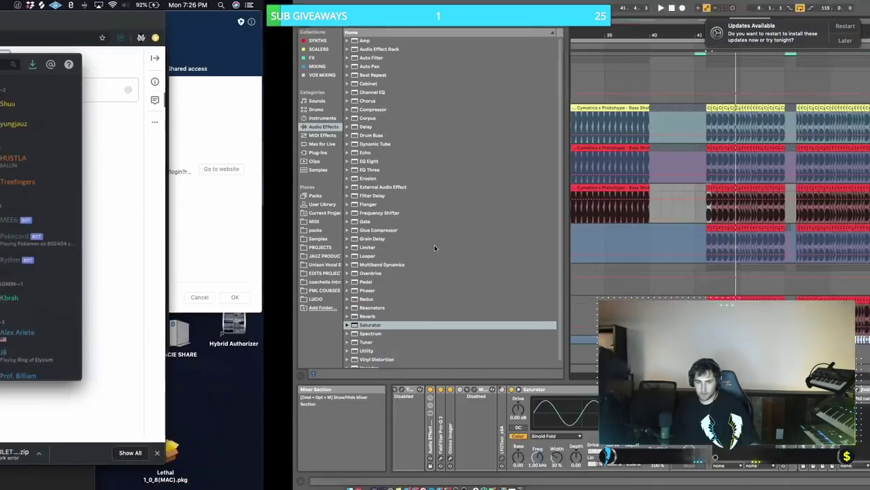
{"action": "key", "text": "ctrl+Left"}
{"action": "key", "text": "ctrl+Right"}
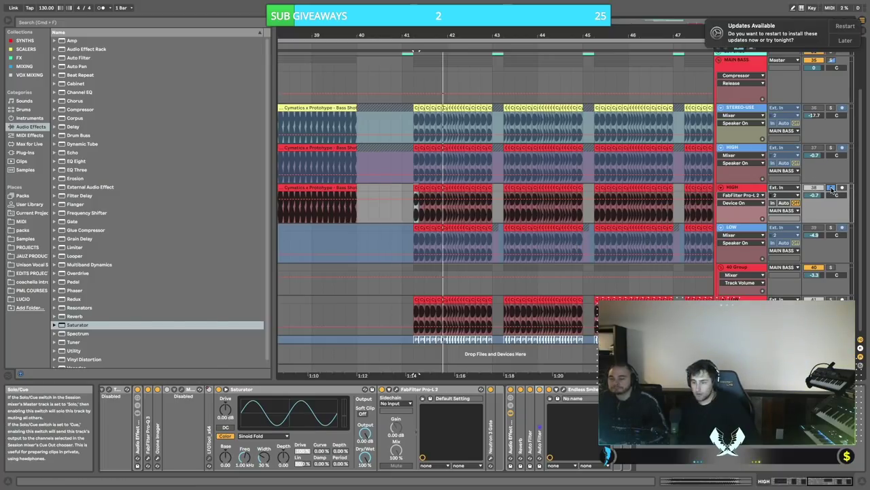
- Compare the two HIGH tracks of the MAIN BASS group in solo playback and clear the solo
{"action": "key", "text": "space"}
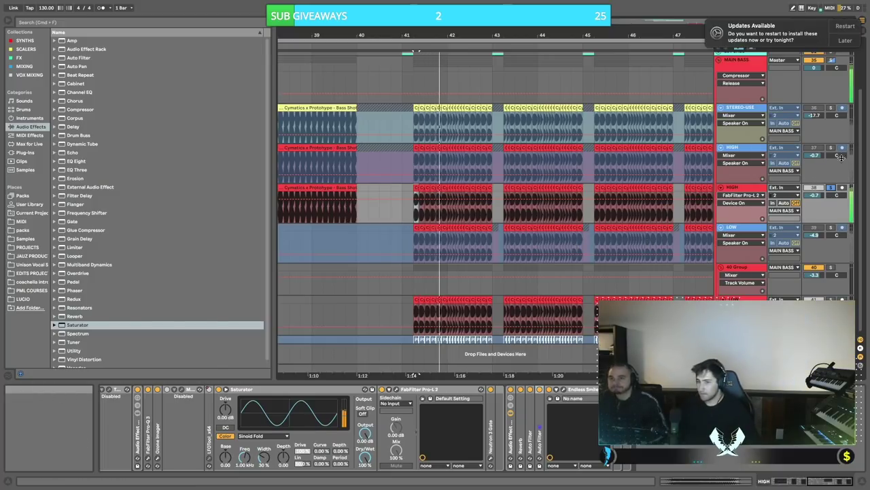
{"action": "key", "text": "space"}
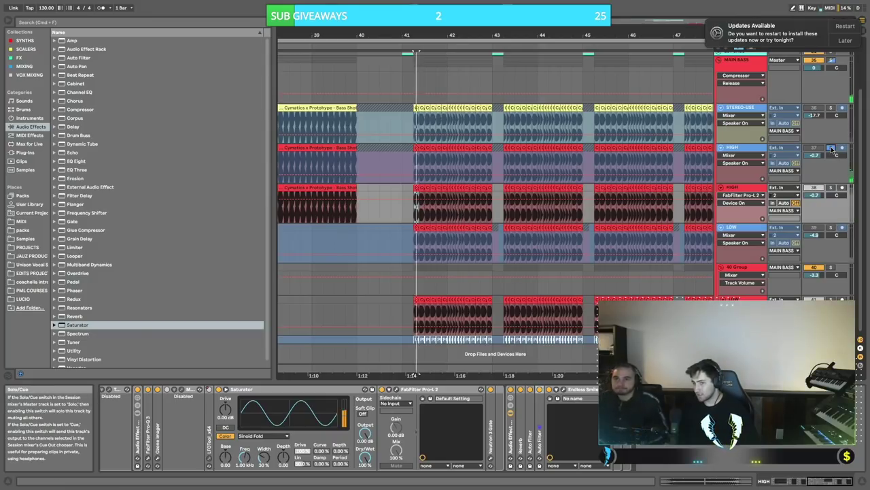
{"action": "key", "text": "space"}
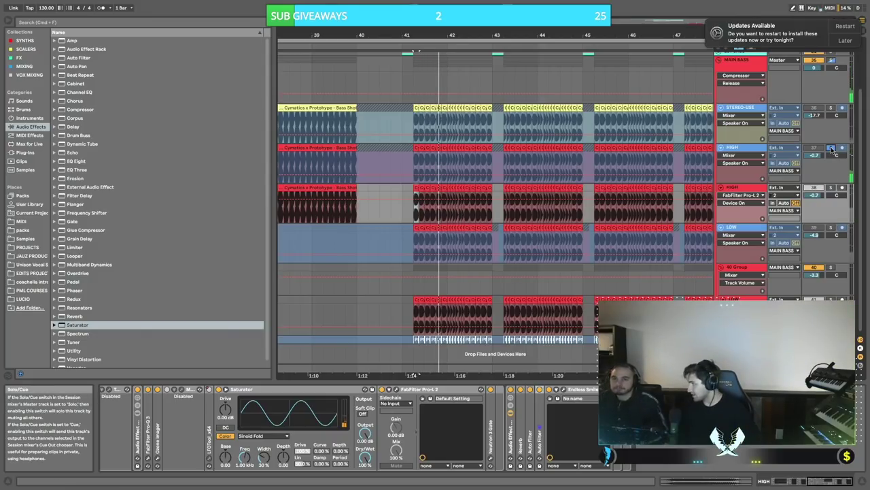
{"action": "left_click", "coordinate": [831, 149]}
- Play the arrangement from 39.3.1 with no tracks soloed and listen to the main bass section
{"action": "left_click", "coordinate": [332, 76]}
{"action": "key", "text": "space"}
{"action": "scroll", "coordinate": [344, 83], "scroll_direction": "up", "scroll_amount": 1}
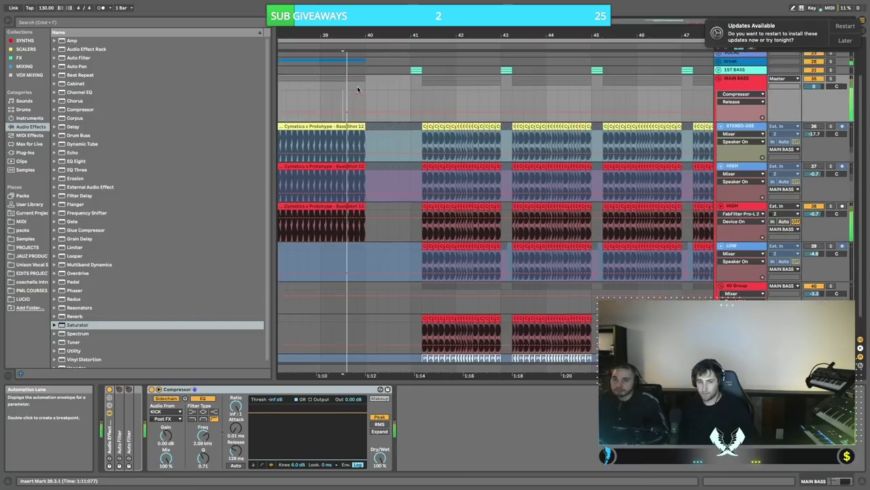
{"action": "scroll", "coordinate": [359, 89], "scroll_direction": "up", "scroll_amount": 2}
{"action": "scroll", "coordinate": [368, 95], "scroll_direction": "right", "scroll_amount": 1}
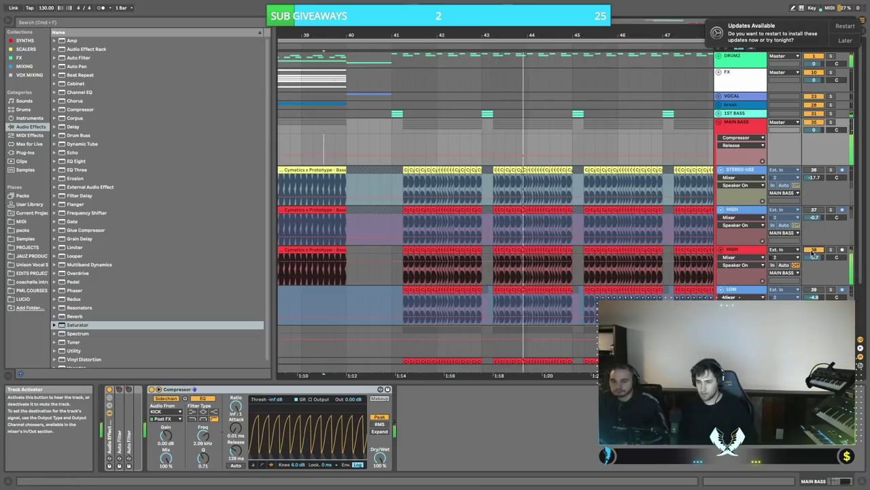
{"action": "scroll", "coordinate": [692, 141], "scroll_direction": "left", "scroll_amount": 2}
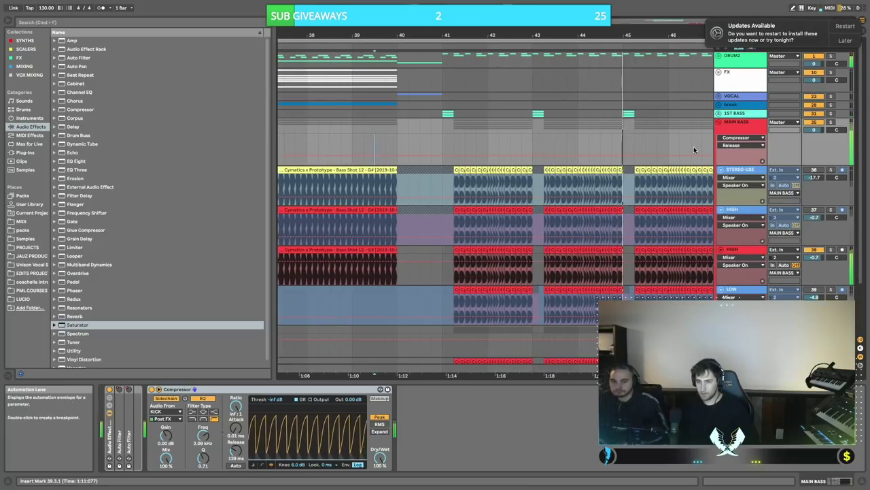
- Unfold the 1ST BASS group and play its MID LOW track soloed from bar 41
{"action": "left_click", "coordinate": [719, 113]}
{"action": "left_click", "coordinate": [449, 129]}
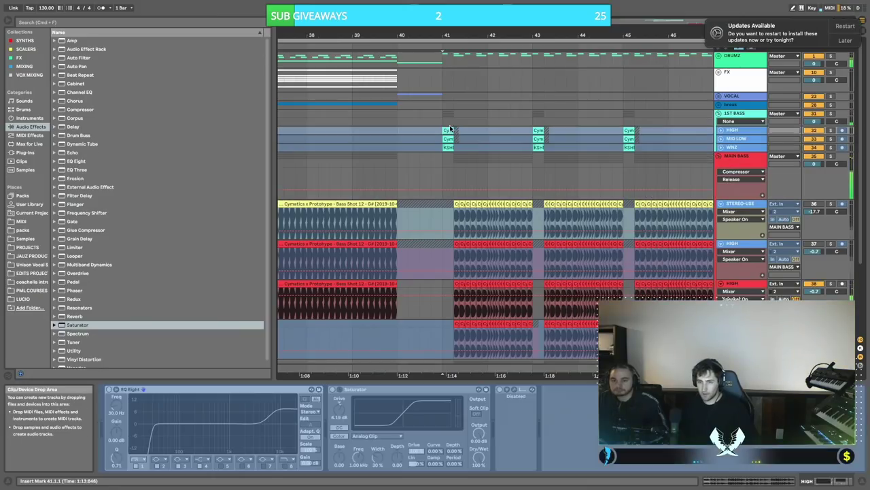
{"action": "left_click", "coordinate": [830, 140]}
{"action": "key", "text": "space"}
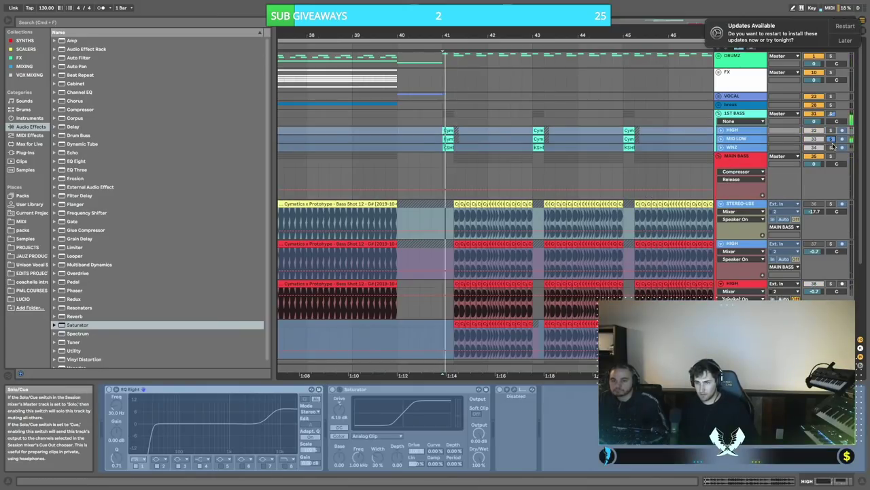
- Audition the individual 1ST BASS tracks by changing the solo between MID LOW, WNZ and HIGH during playback from bar 41
{"action": "key", "text": "space"}
{"action": "key", "text": "space"}
{"action": "key", "text": "space"}
{"action": "left_click", "coordinate": [831, 148]}
{"action": "key", "text": "space"}
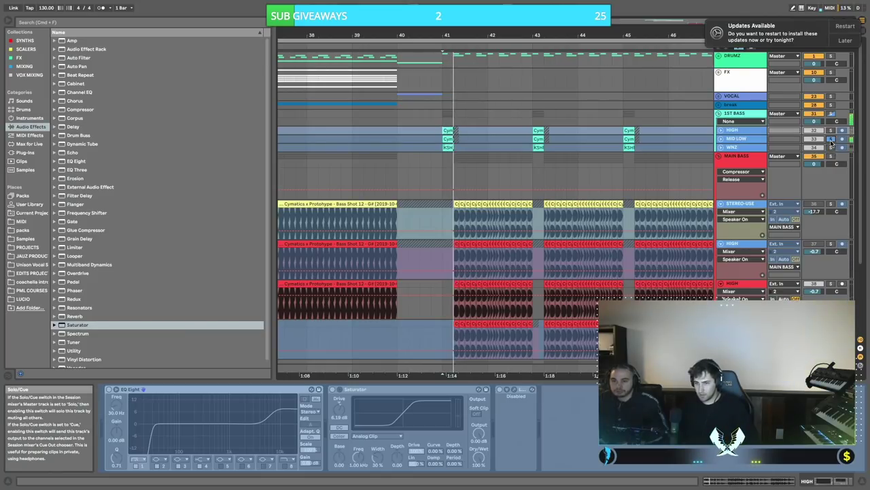
{"action": "left_click", "coordinate": [830, 130]}
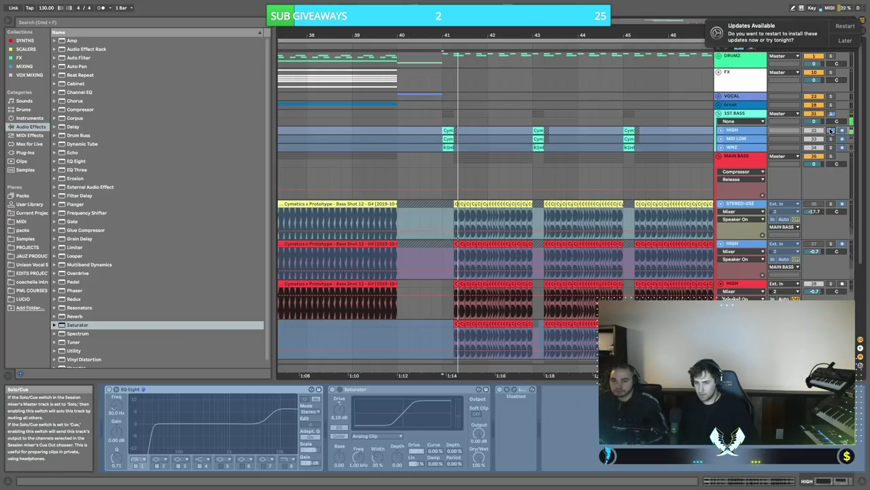
{"action": "left_click", "coordinate": [751, 139]}
{"action": "right_click", "coordinate": [748, 140]}
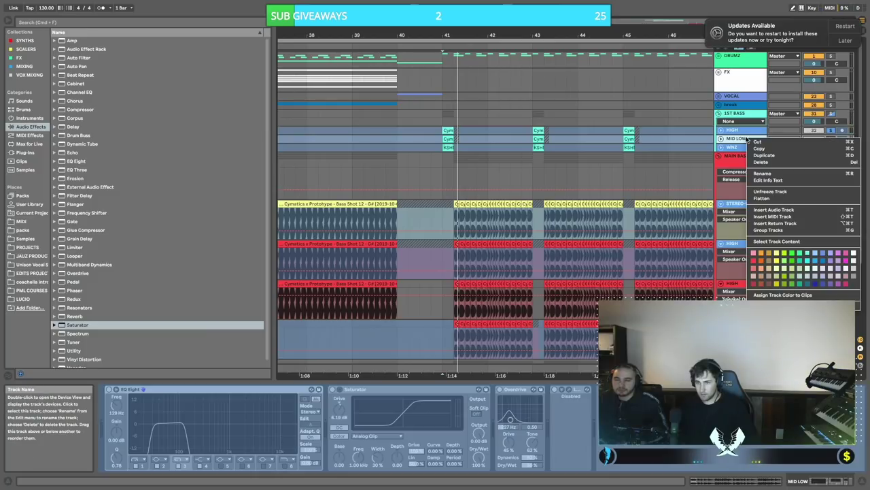
{"action": "left_click", "coordinate": [735, 114]}
{"action": "left_click", "coordinate": [734, 113]}
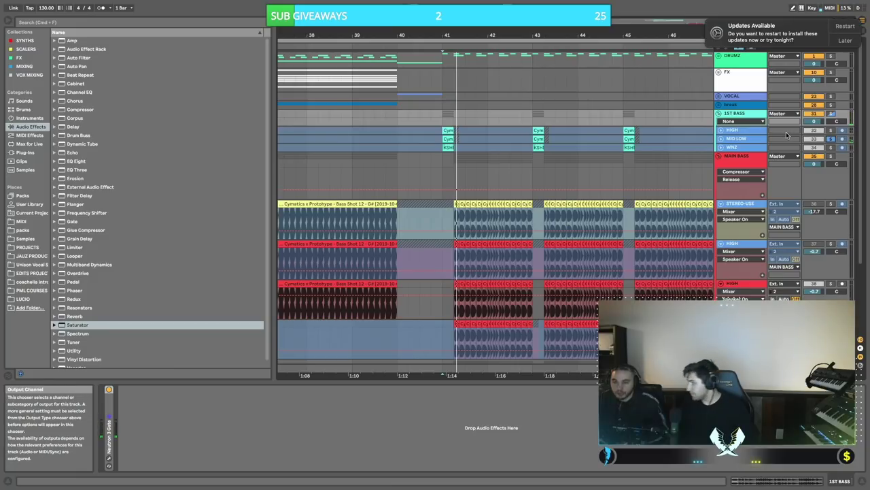
- Unfreeze the HIGH track in the 1ST BASS group
{"action": "left_click", "coordinate": [753, 129]}
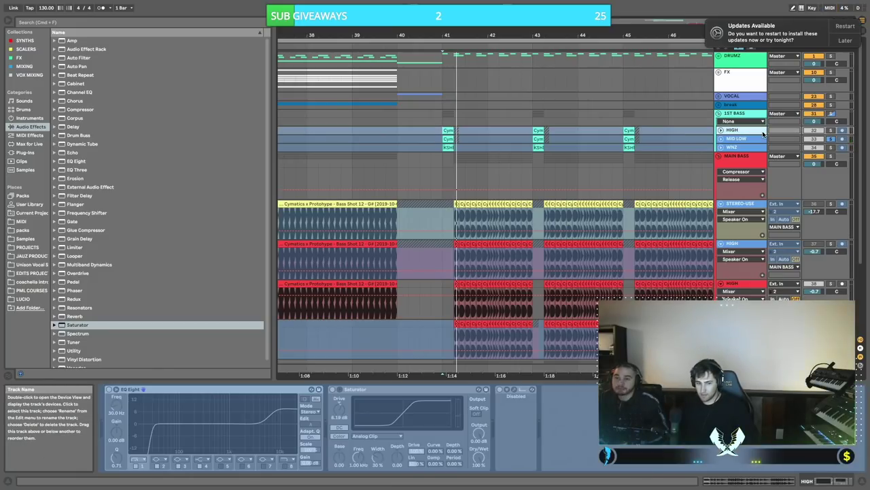
{"action": "right_click", "coordinate": [761, 131]}
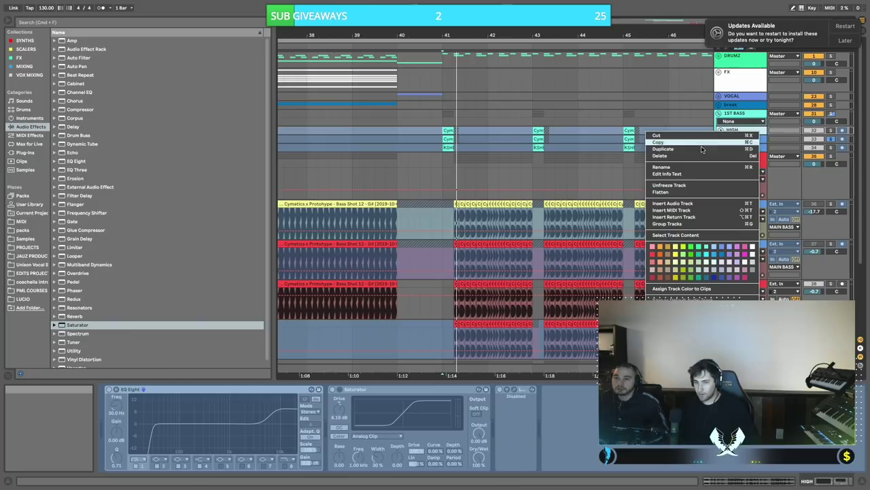
{"action": "left_click", "coordinate": [684, 185]}
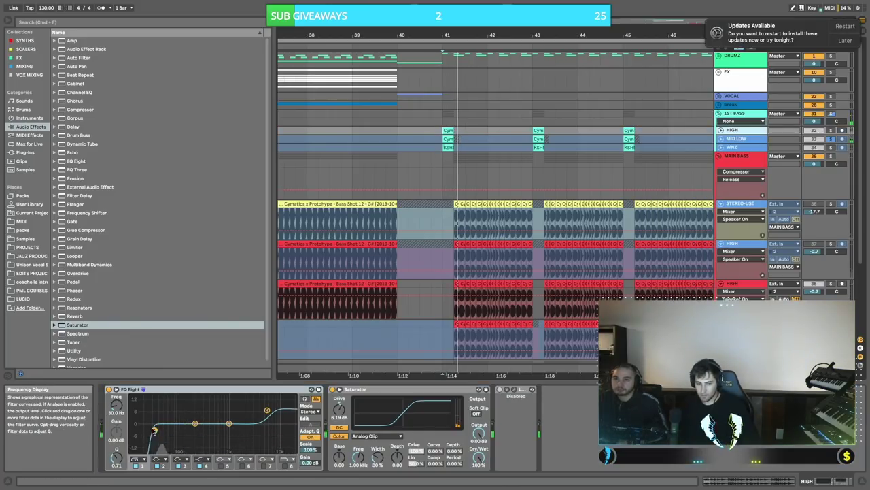
- In the HIGH track's EQ Eight, try a 20.6 Hz low cut and a 417 Hz shelf at -9.55 dB, and switch that shelf off
{"action": "key", "text": "space"}
{"action": "mouse_move", "coordinate": [155, 430]}
{"action": "left_mouse_down"}
{"action": "mouse_move", "coordinate": [169, 430]}
{"action": "mouse_move", "coordinate": [146, 430]}
{"action": "left_mouse_up"}
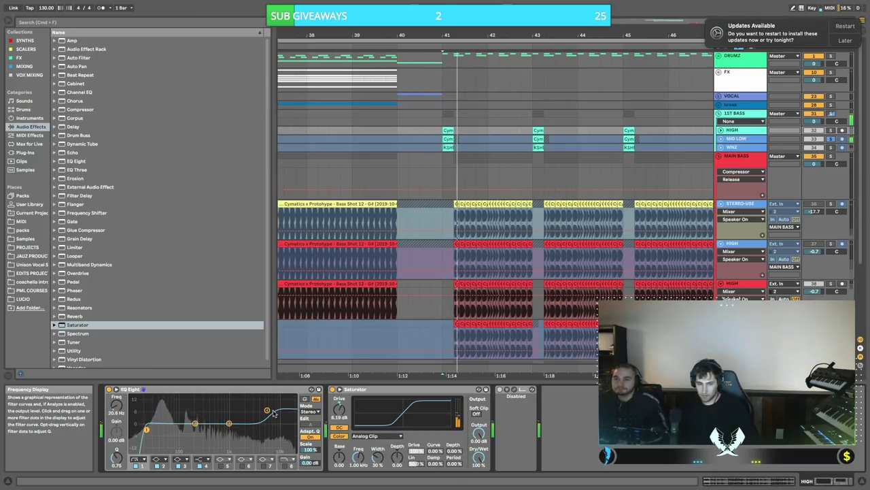
{"action": "left_click_drag", "start_coordinate": [267, 411], "coordinate": [210, 441]}
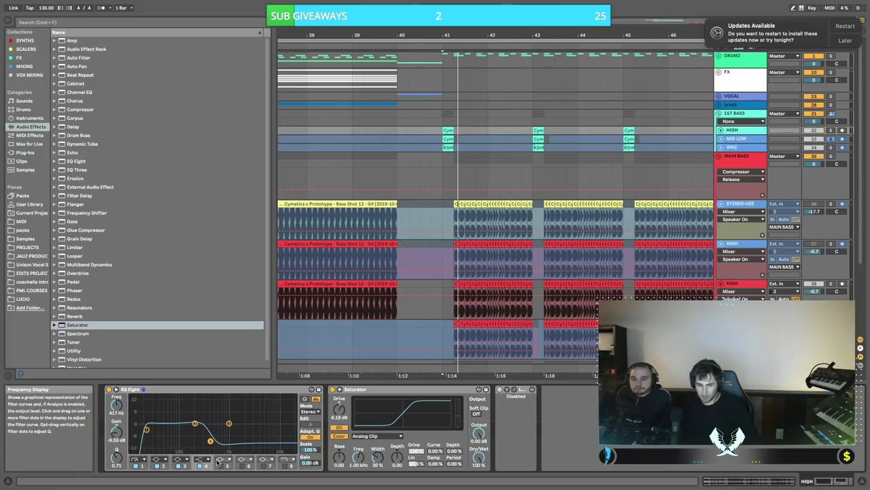
{"action": "left_click", "coordinate": [201, 466]}
- Enable EQ Eight band 8 as a high cut at 119 Hz and lower the low cut to 10 Hz
{"action": "left_click", "coordinate": [286, 466]}
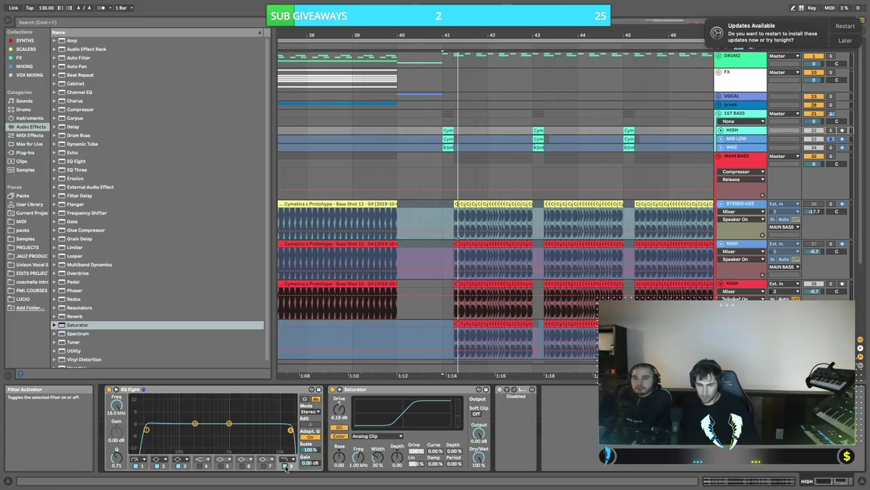
{"action": "left_click_drag", "start_coordinate": [290, 430], "coordinate": [218, 431]}
{"action": "left_click_drag", "start_coordinate": [146, 430], "coordinate": [141, 430]}
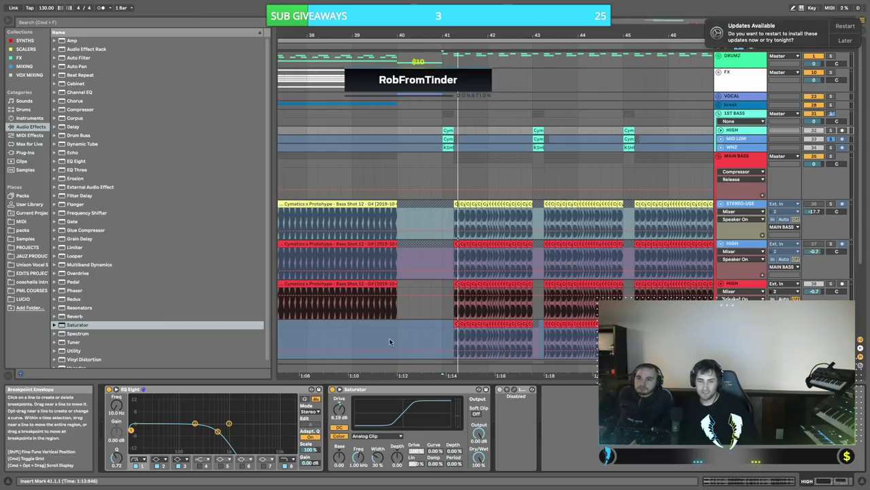
{"action": "left_click_drag", "start_coordinate": [217, 431], "coordinate": [184, 429]}
- Compare the soloed MID LOW track with the filtered HIGH track during playback from bar 41
{"action": "key", "text": "space"}
{"action": "key", "text": "space"}
{"action": "key", "text": "space"}
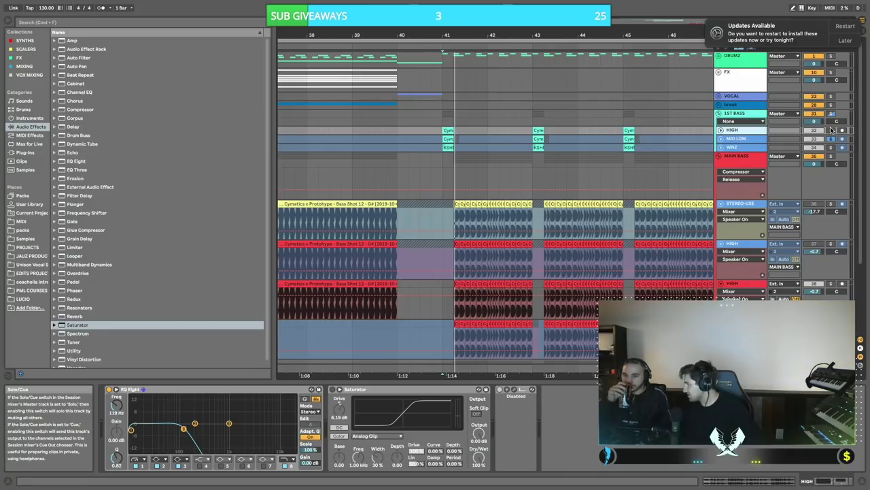
{"action": "key", "text": "space"}
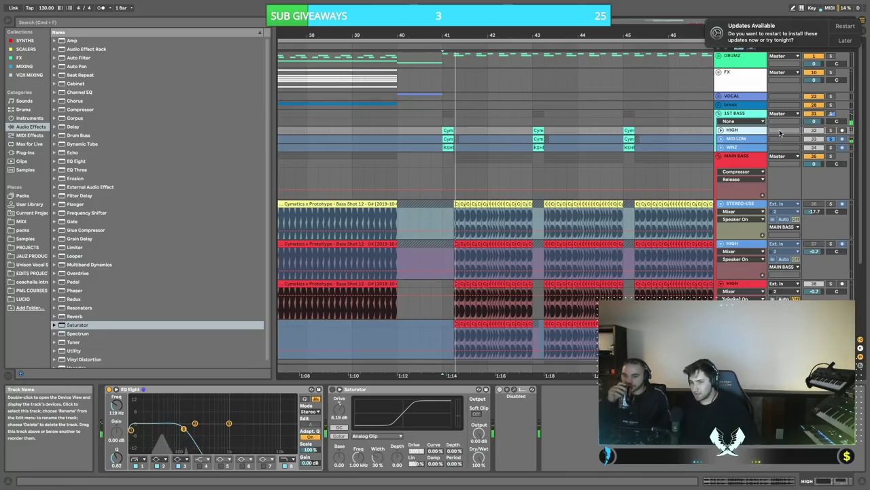
{"action": "left_click", "coordinate": [830, 130]}
{"action": "key", "text": "space"}
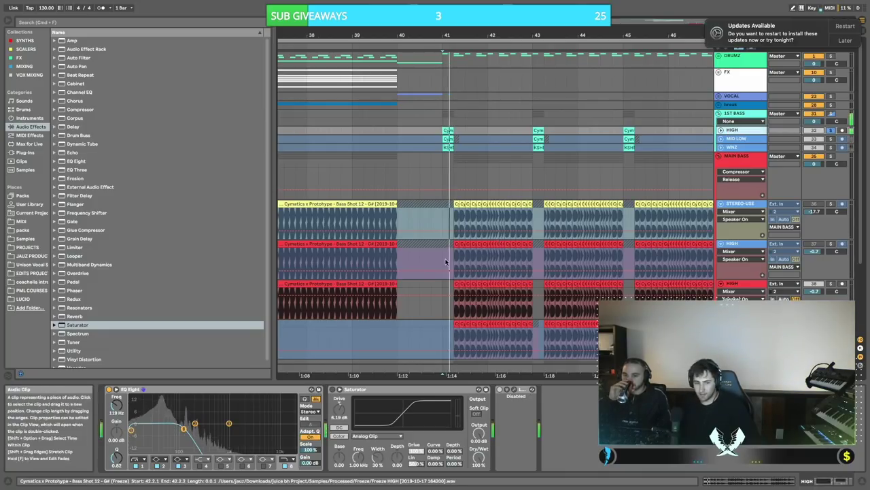
- Raise the high cut to 2.20 kHz, disable it, and re-enable the band 4 shelf at 3.59 kHz with 4.34 dB gain
{"action": "left_click_drag", "start_coordinate": [183, 428], "coordinate": [245, 431]}
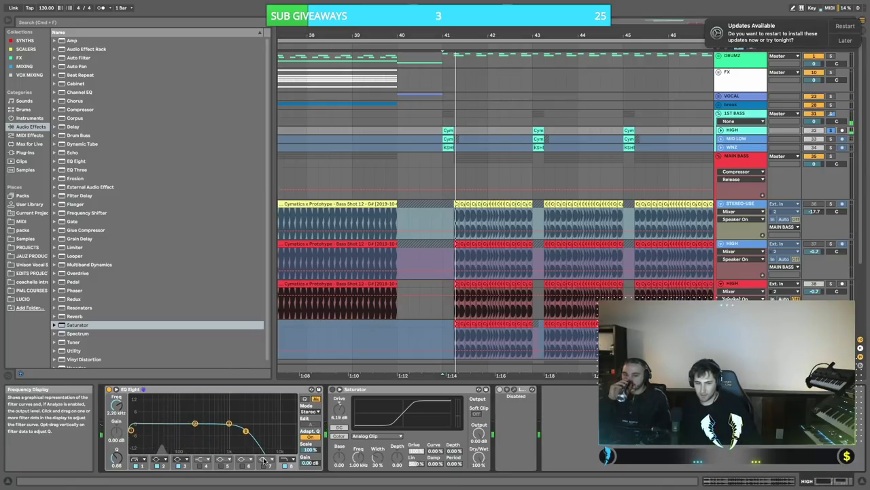
{"action": "left_click", "coordinate": [284, 465]}
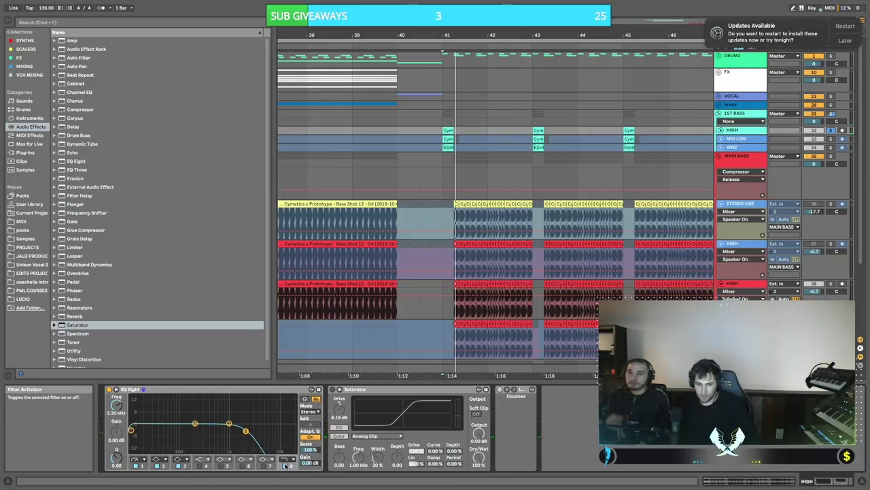
{"action": "left_click", "coordinate": [200, 466]}
{"action": "left_click", "coordinate": [229, 423]}
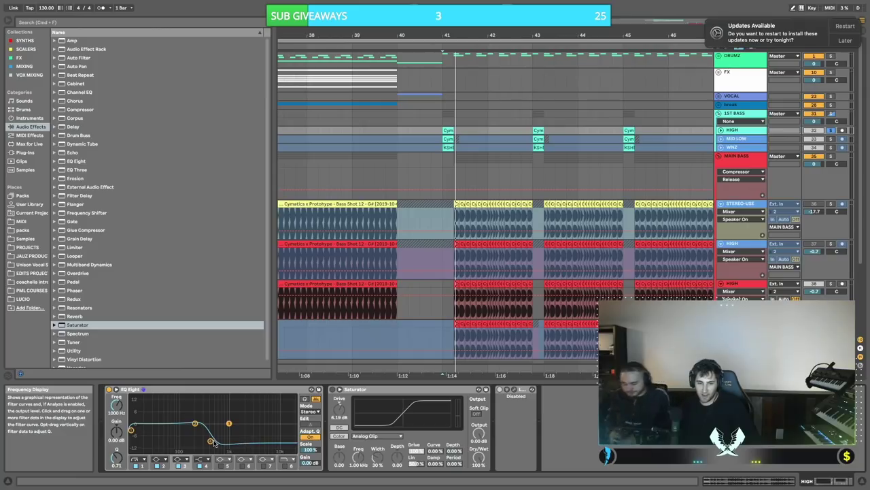
{"action": "left_click_drag", "start_coordinate": [214, 442], "coordinate": [255, 418]}
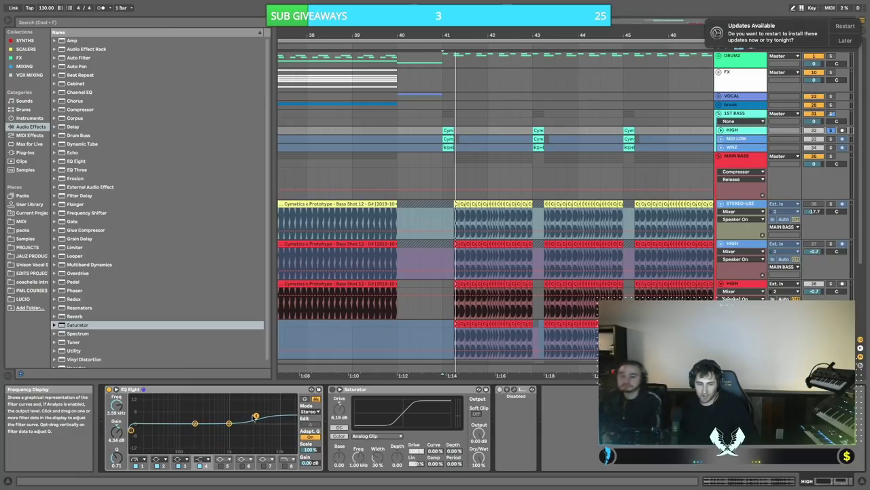
- While listening, adjust the HIGH track's low cut to 25.5 Hz and flatten the band 4 shelf to -0.12 dB at 3.91 kHz
{"action": "left_click_drag", "start_coordinate": [131, 430], "coordinate": [169, 433]}
{"action": "key", "text": "space"}
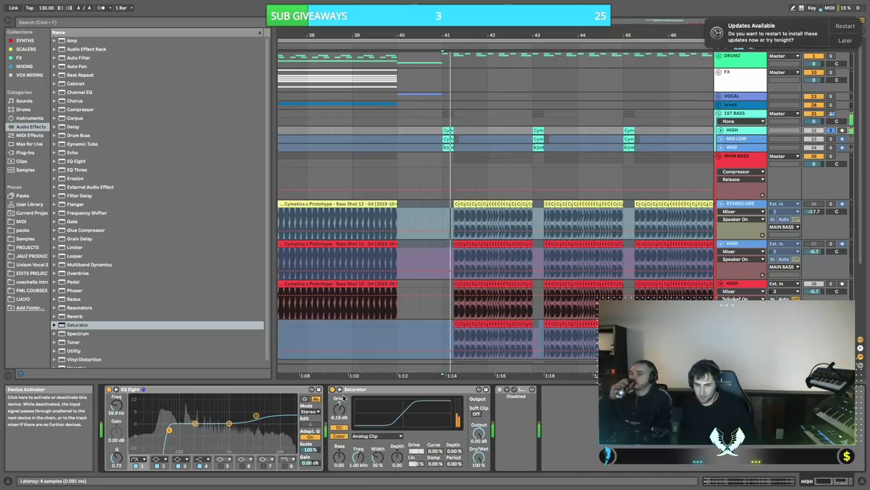
{"action": "left_click_drag", "start_coordinate": [256, 415], "coordinate": [258, 425]}
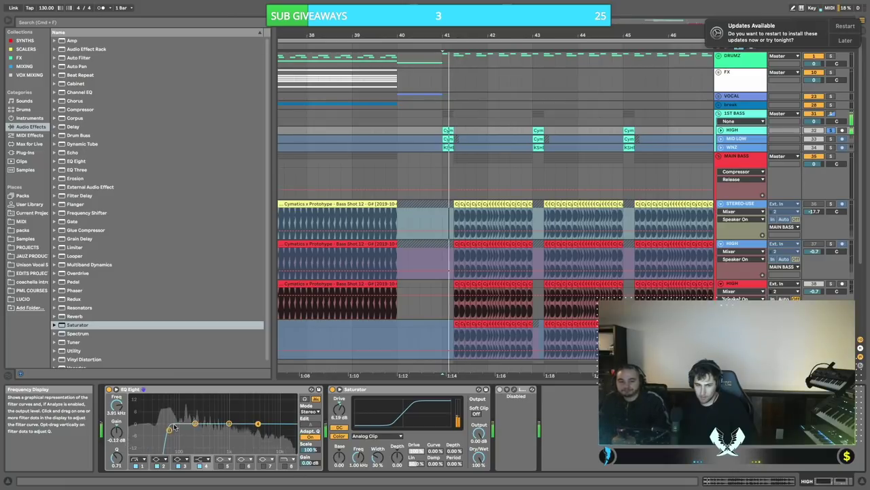
{"action": "left_click_drag", "start_coordinate": [169, 429], "coordinate": [150, 429]}
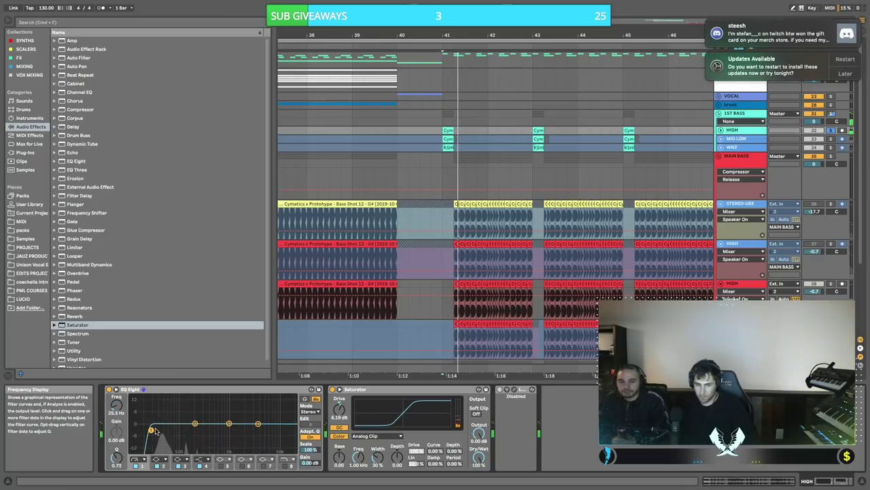
- Add a second EQ Eight after the HIGH track's Saturator and bring the first EQ's low cut down to about 25 Hz
{"action": "left_click_drag", "start_coordinate": [170, 389], "coordinate": [496, 415]}
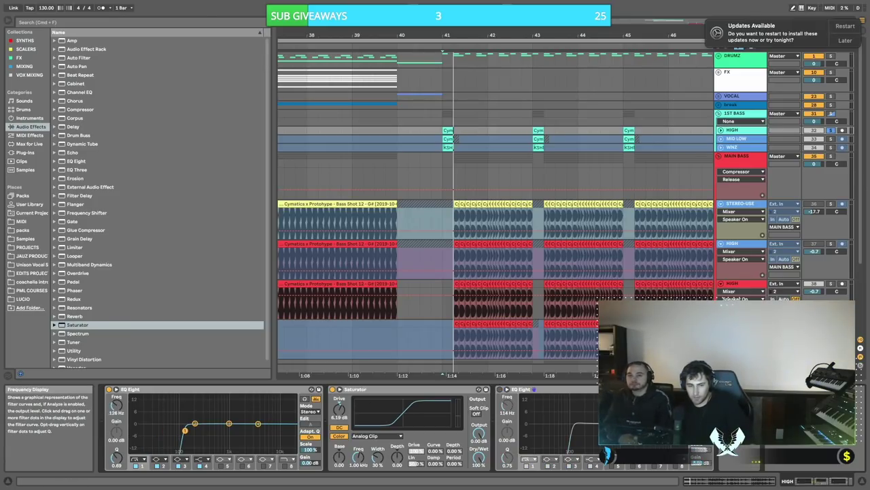
{"action": "key", "text": "space"}
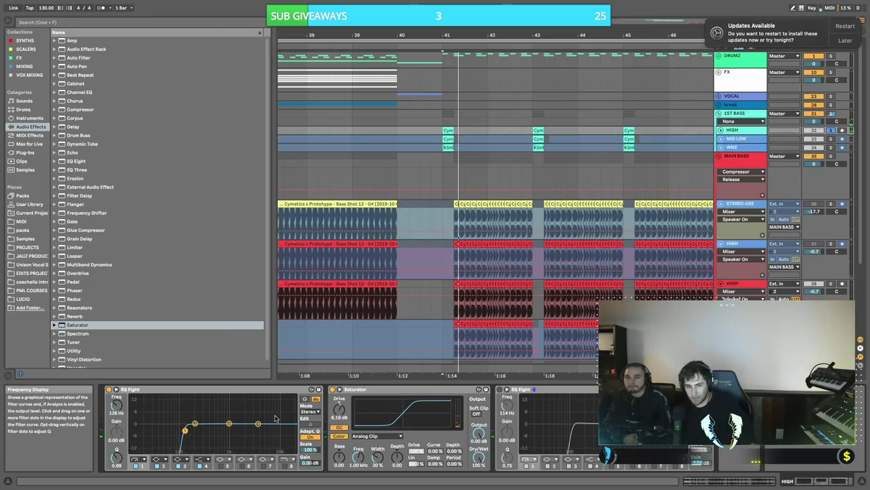
{"action": "left_click_drag", "start_coordinate": [185, 429], "coordinate": [151, 431]}
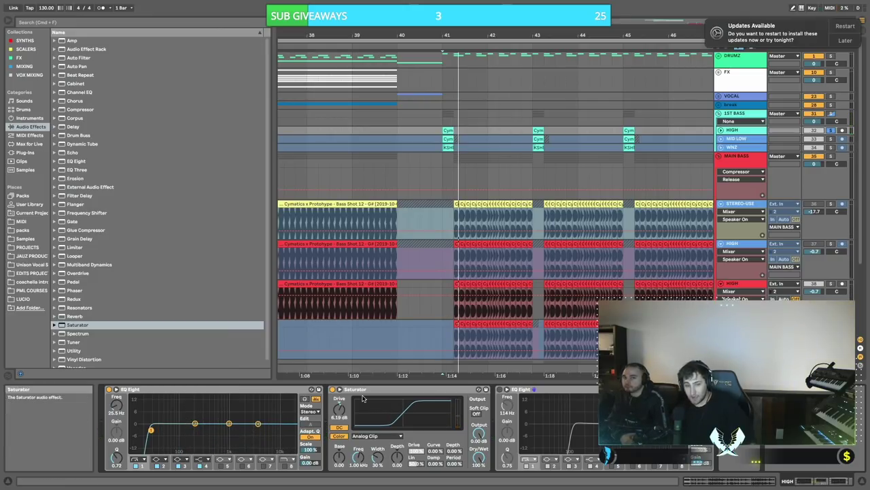
- Enable the second EQ Eight on the HIGH track and audition the soloed track from bar 41
{"action": "left_click", "coordinate": [501, 389]}
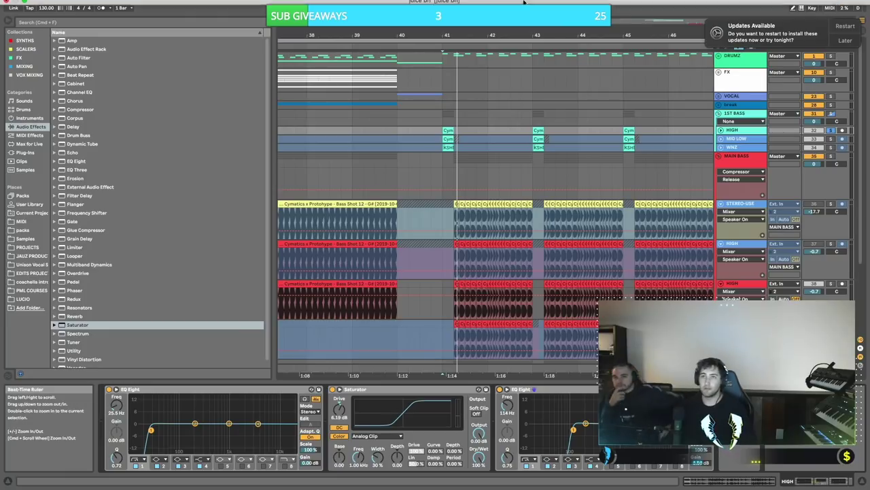
{"action": "key", "text": "space"}
{"action": "key", "text": "space"}
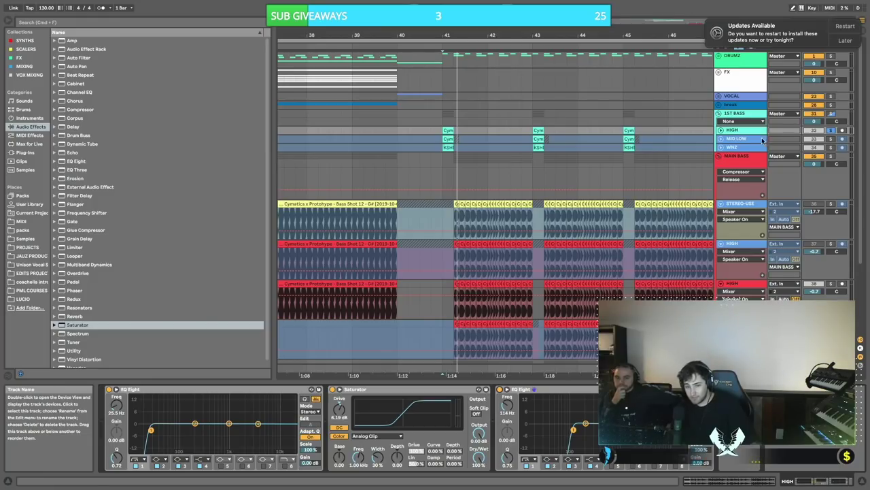
{"action": "key", "text": "space"}
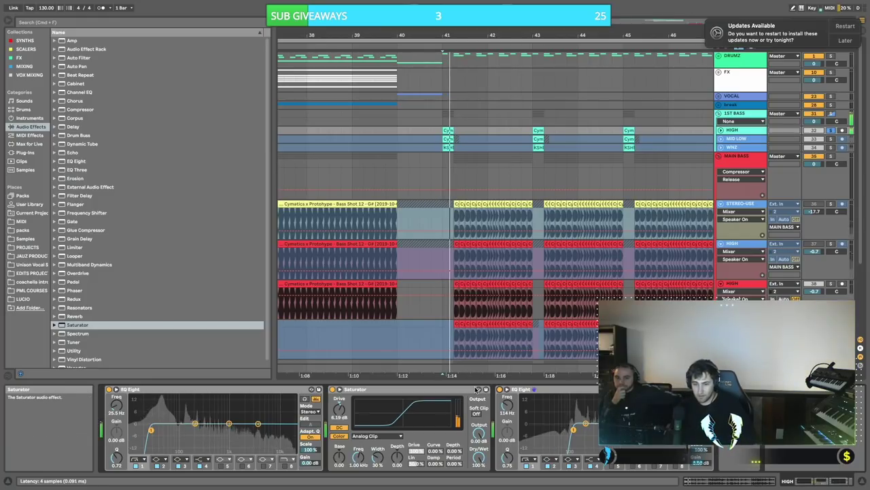
- Unfreeze the MID LOW track and audition it alone and within the soloed 1ST BASS group from bar 41
{"action": "right_click", "coordinate": [746, 138]}
{"action": "left_click", "coordinate": [748, 151]}
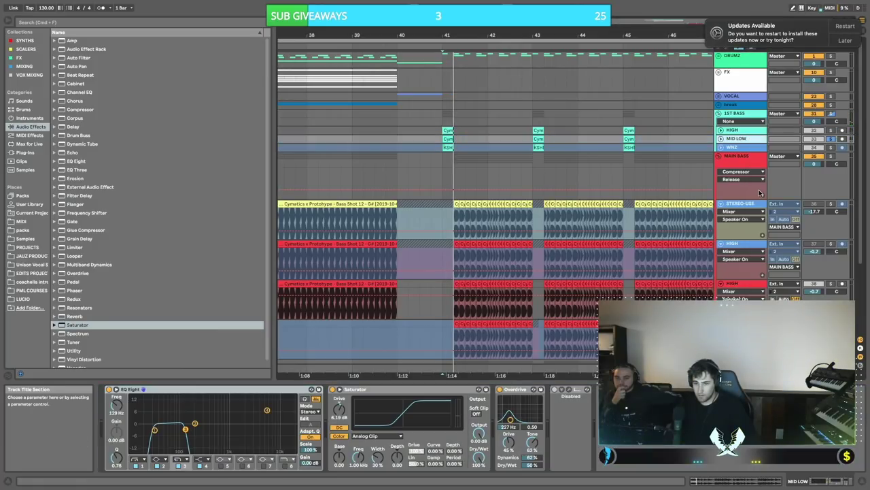
{"action": "left_click", "coordinate": [748, 156]}
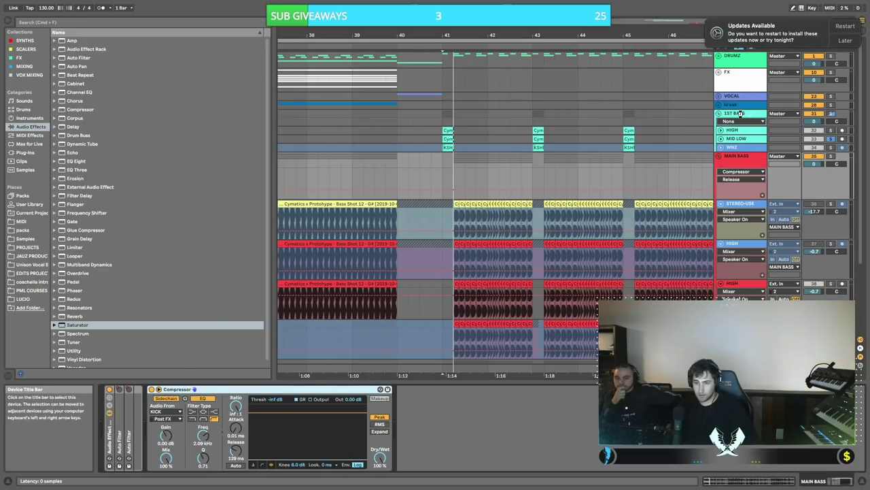
{"action": "left_click", "coordinate": [740, 114]}
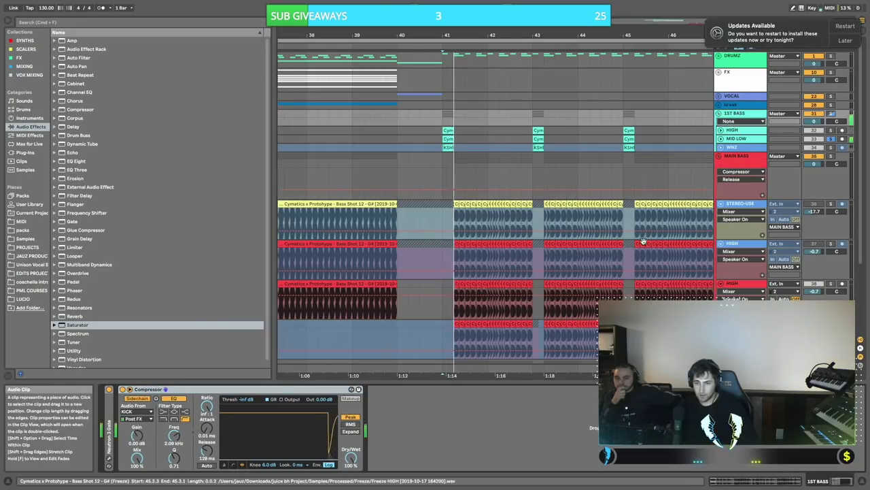
{"action": "key", "text": "space"}
{"action": "left_click", "coordinate": [831, 113]}
{"action": "key", "text": "space"}
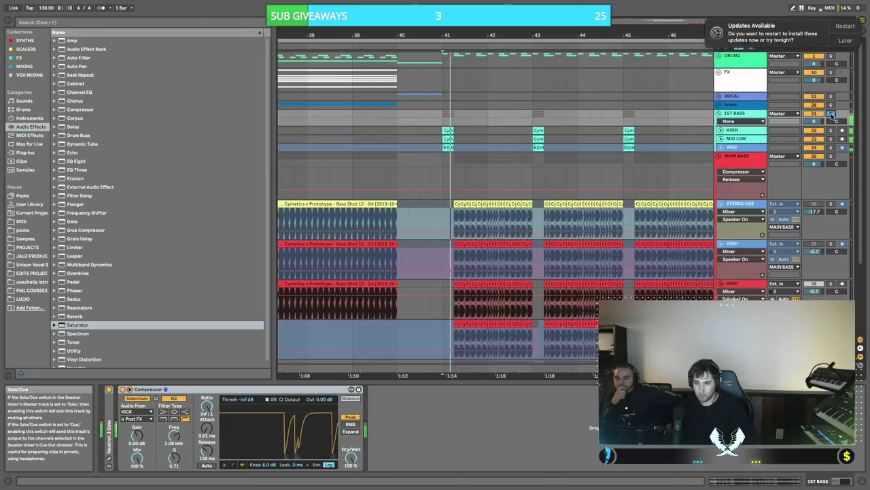
- On MID LOW, open up the EQ low cut, set its high cut to 97.9 Hz, and use a Hard Curve Saturator at -10.9 dB drive
{"action": "left_click", "coordinate": [736, 138]}
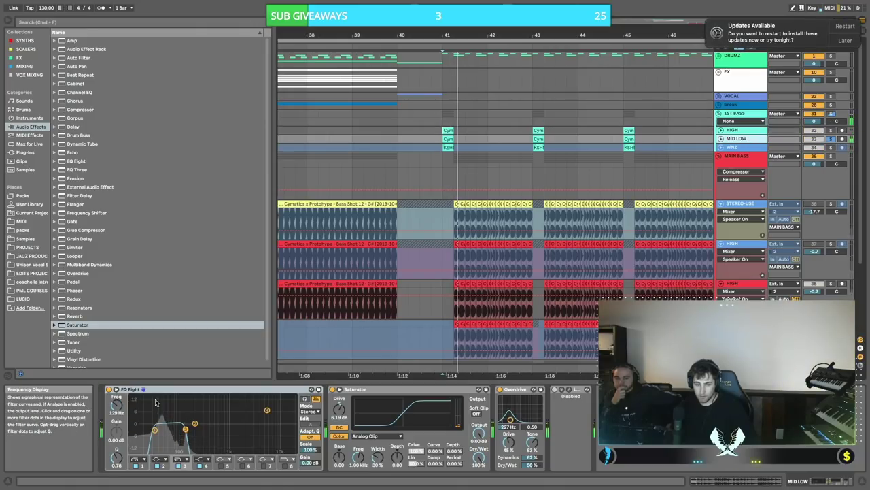
{"action": "left_click_drag", "start_coordinate": [155, 430], "coordinate": [180, 429]}
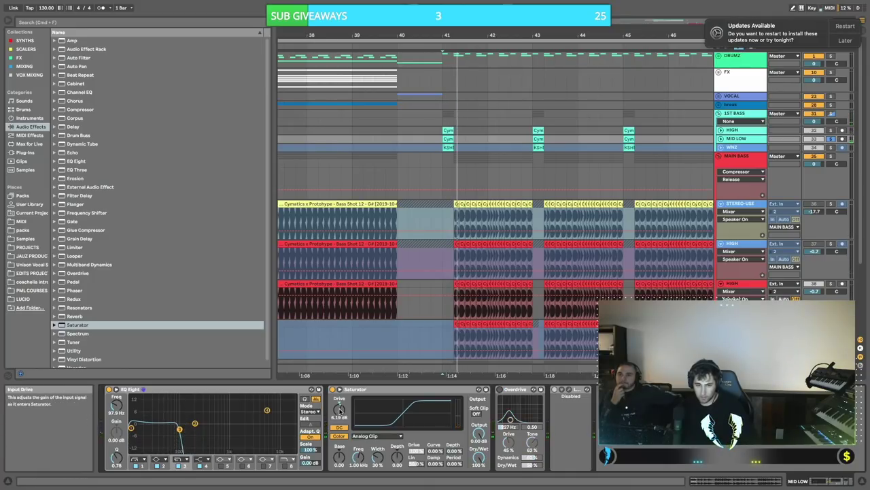
{"action": "left_click", "coordinate": [373, 436]}
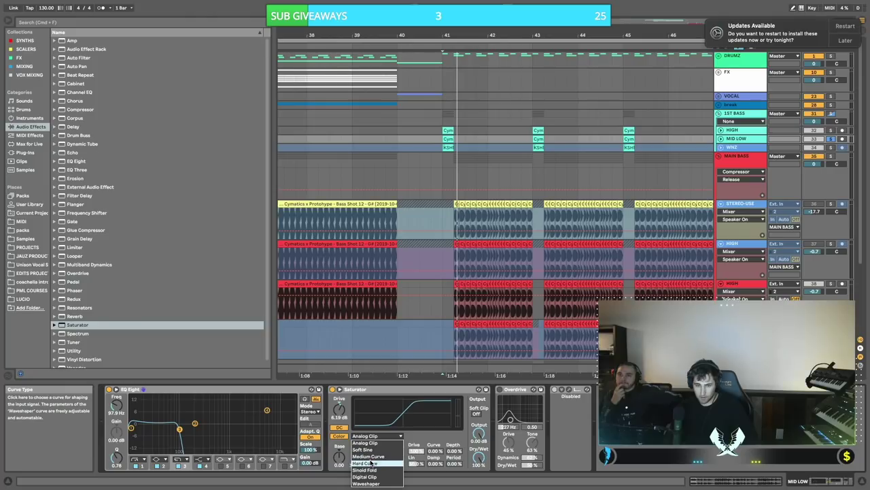
{"action": "left_click", "coordinate": [368, 463]}
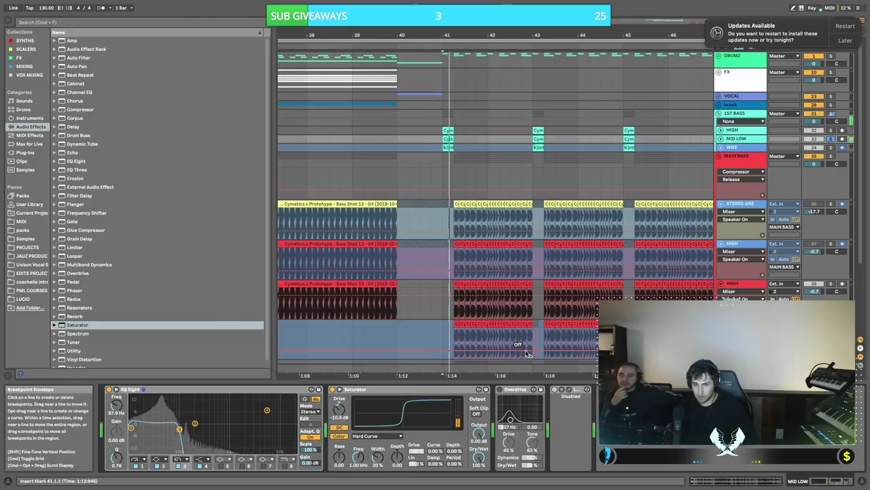
{"action": "left_click", "coordinate": [831, 113]}
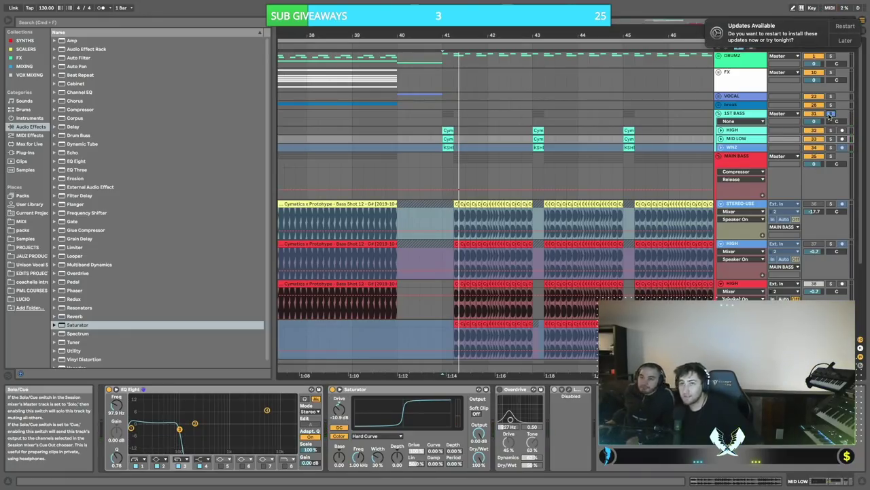
{"action": "key", "text": "space"}
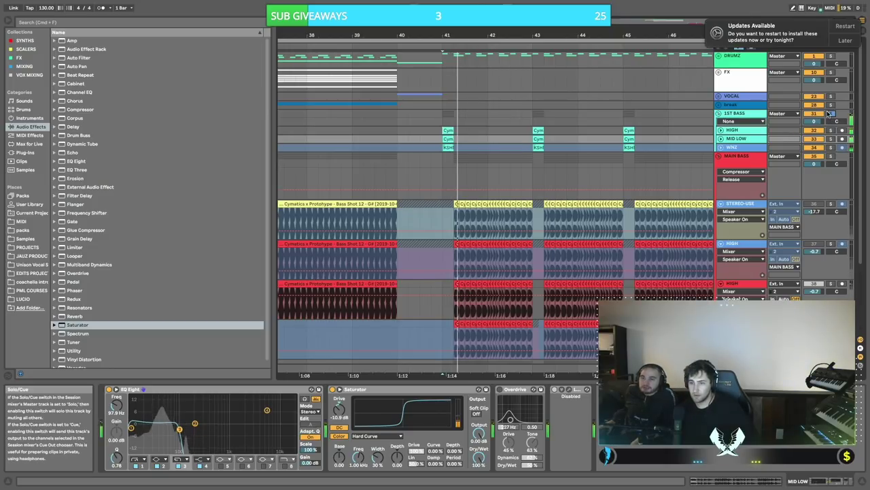
- Set the HIGH track's second EQ low cut to 97.9 Hz and change its Saturator curve to Soft Sine after trying Medium Curve
{"action": "left_click", "coordinate": [735, 132]}
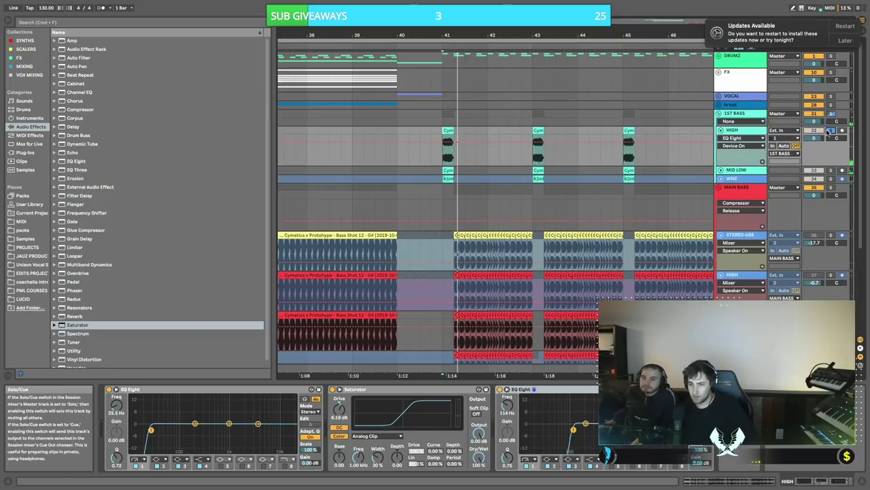
{"action": "left_click_drag", "start_coordinate": [573, 429], "coordinate": [565, 429]}
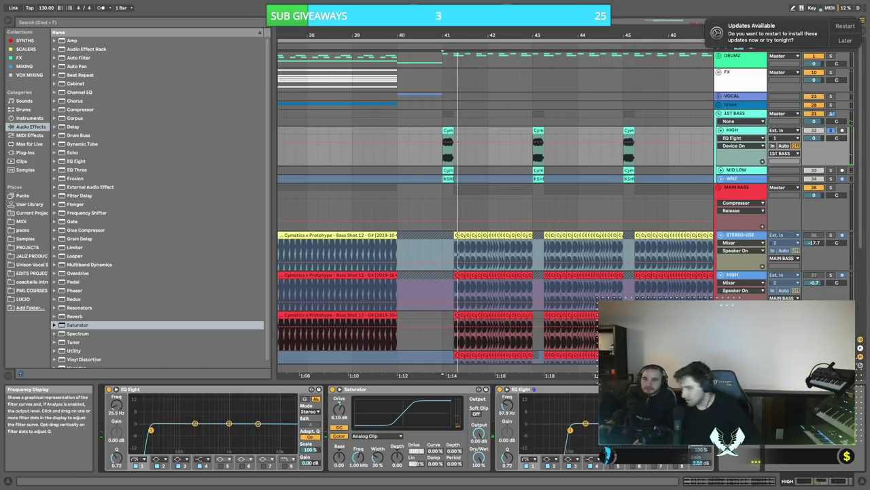
{"action": "left_click", "coordinate": [400, 435]}
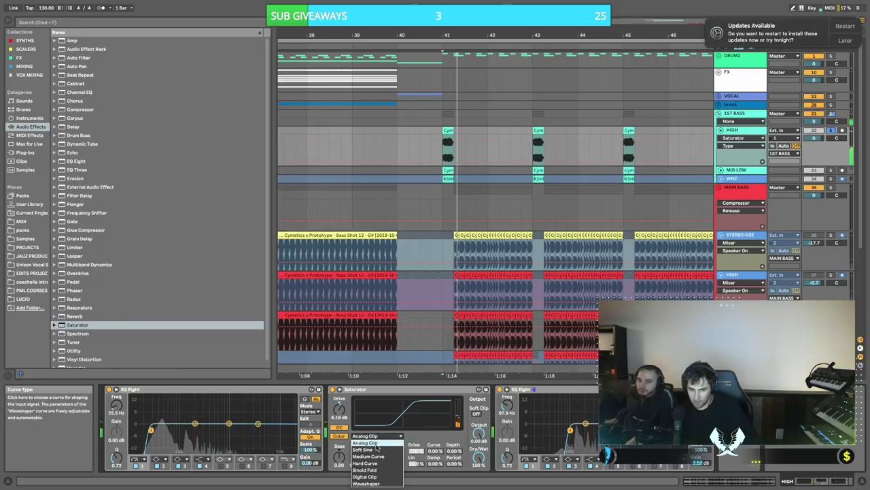
{"action": "left_click", "coordinate": [364, 444]}
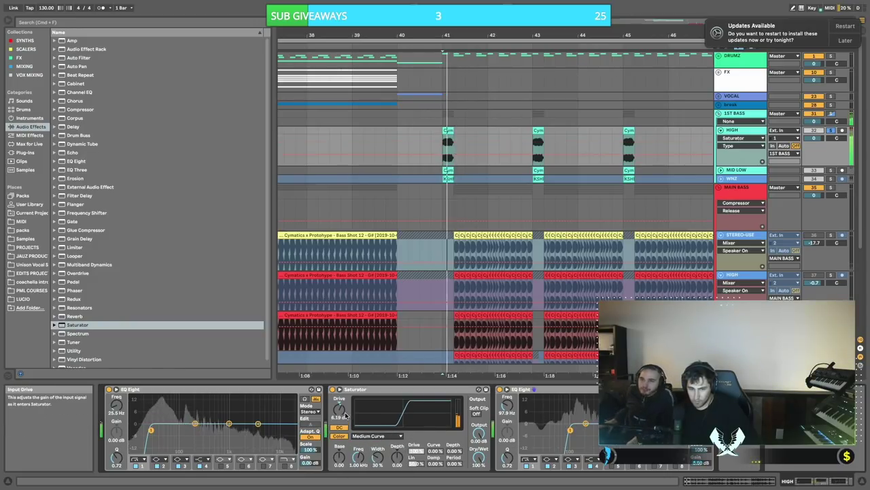
{"action": "left_click", "coordinate": [371, 435]}
{"action": "left_click", "coordinate": [369, 449]}
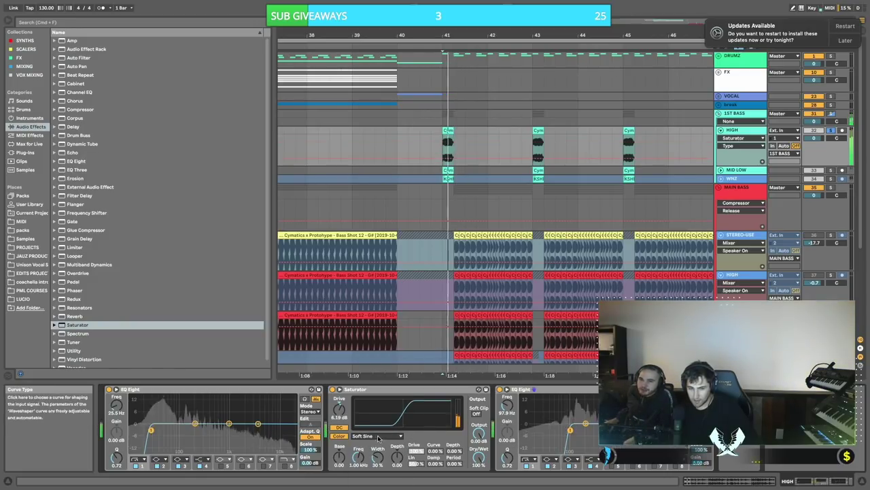
- Refine the HIGH track's second EQ low cut to 91.8 Hz with Q 0.68 and compare the sound with the EQ bypassed
{"action": "left_click_drag", "start_coordinate": [570, 429], "coordinate": [560, 431]}
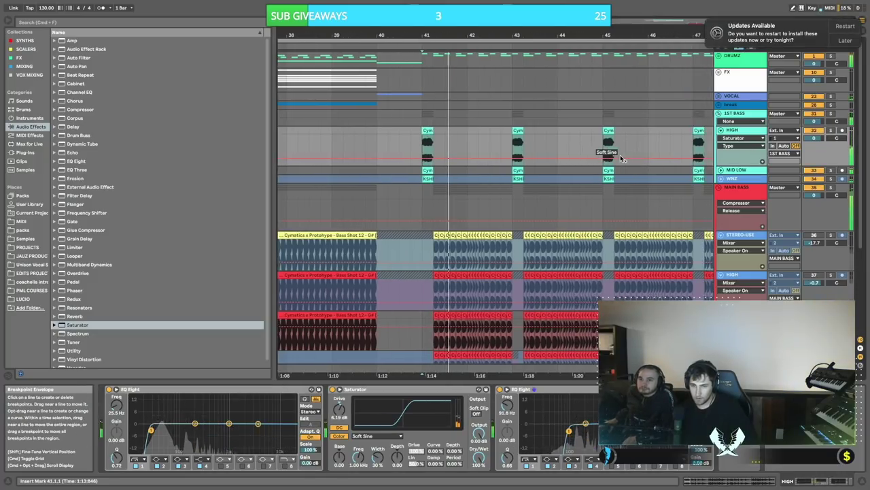
{"action": "left_click", "coordinate": [501, 389]}
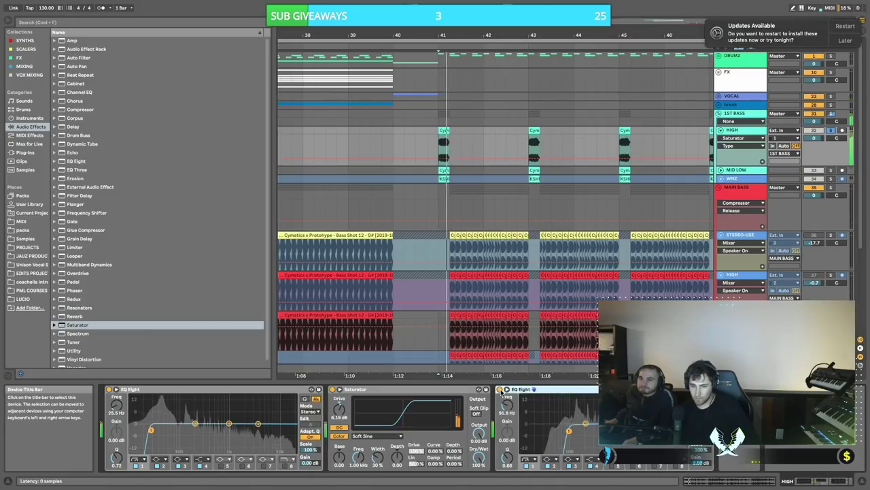
{"action": "left_click", "coordinate": [501, 390]}
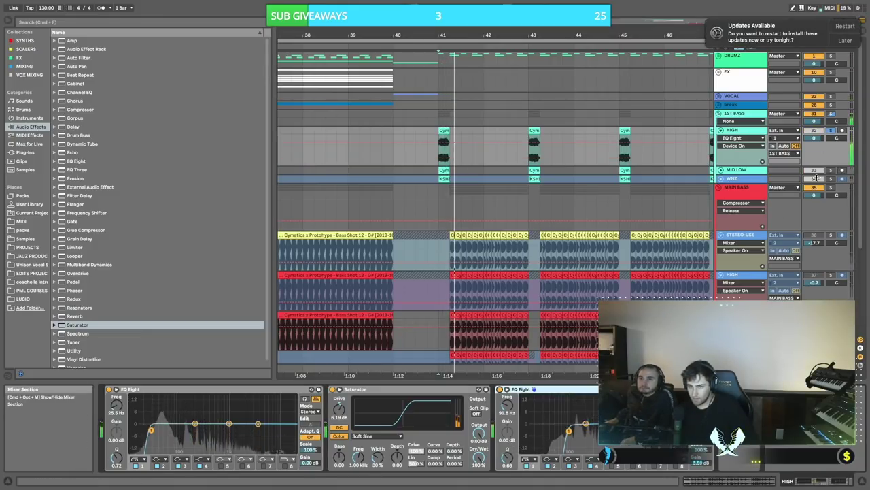
- Compare the MID LOW and HIGH layers with the whole 1ST BASS group and the full mix around bar 41
{"action": "left_click", "coordinate": [829, 171]}
{"action": "left_click", "coordinate": [721, 170]}
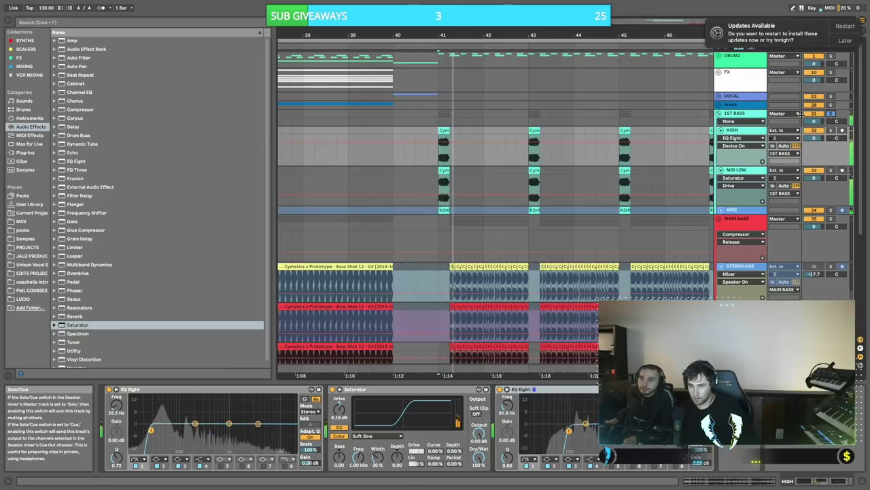
{"action": "left_click", "coordinate": [371, 131]}
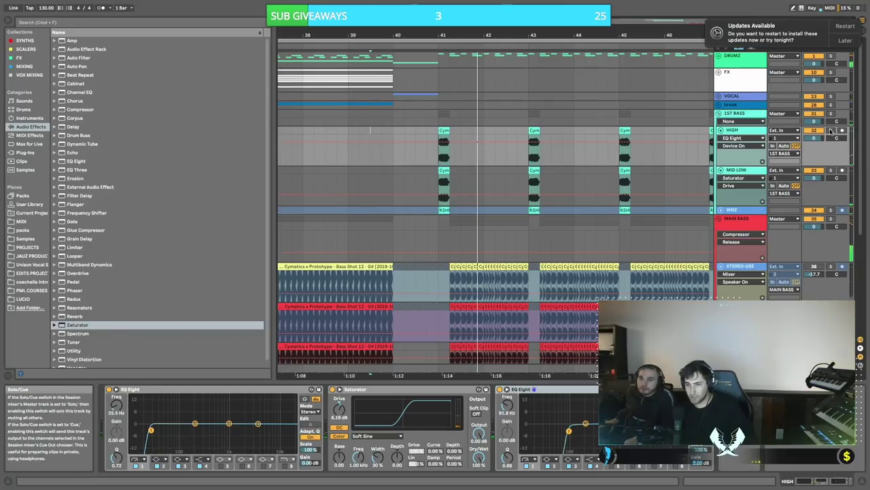
{"action": "left_click", "coordinate": [443, 130]}
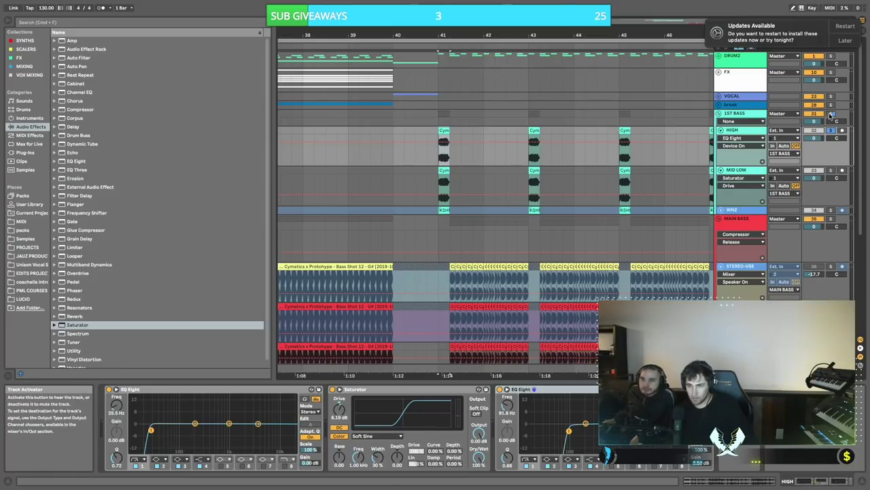
- Play the section before the second drop from bar 36.2 with the 1ST BASS group soloed
{"action": "scroll", "coordinate": [646, 196], "scroll_direction": "left", "scroll_amount": 4}
{"action": "scroll", "coordinate": [615, 197], "scroll_direction": "left", "scroll_amount": 6}
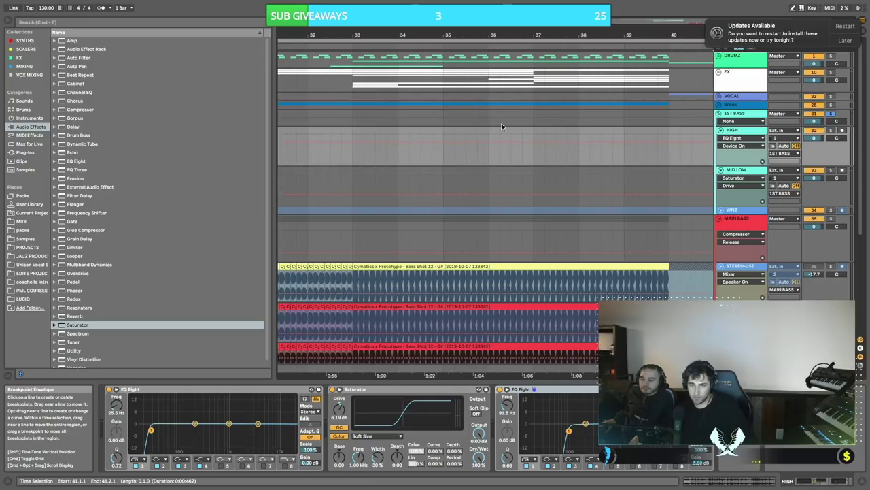
{"action": "left_click", "coordinate": [499, 94]}
{"action": "key", "text": "space"}
{"action": "scroll", "coordinate": [685, 115], "scroll_direction": "right", "scroll_amount": 4}
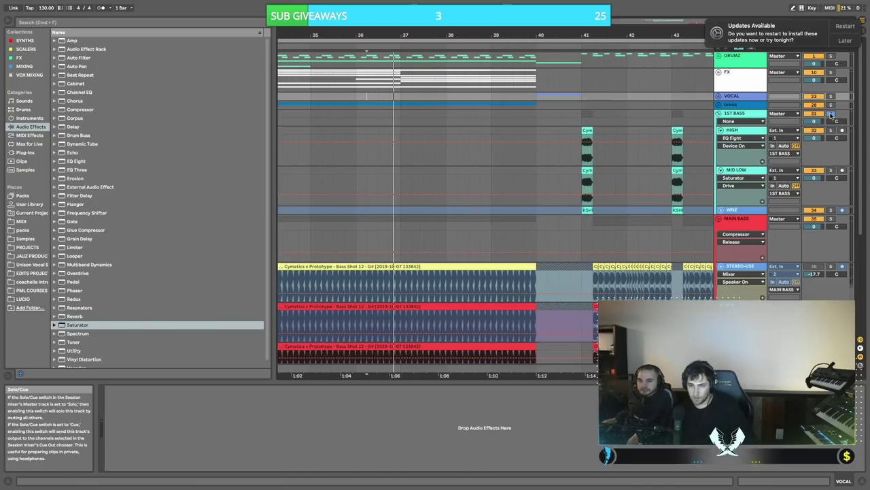
{"action": "scroll", "coordinate": [566, 116], "scroll_direction": "right", "scroll_amount": 1}
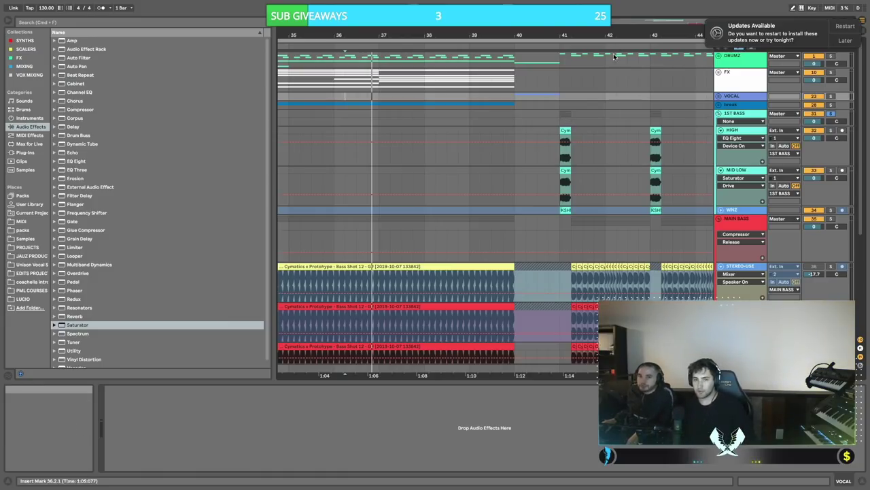
- Unsolo the 1ST BASS group and play the full arrangement from bar 23 to review the MAIN BASS section
{"action": "left_click_drag", "start_coordinate": [588, 34], "coordinate": [419, 10]}
{"action": "scroll", "coordinate": [437, 81], "scroll_direction": "left", "scroll_amount": 2}
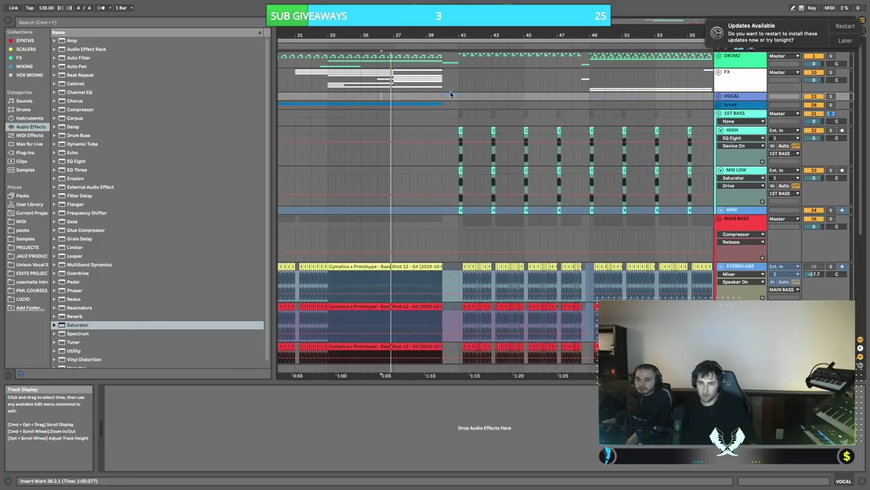
{"action": "scroll", "coordinate": [450, 91], "scroll_direction": "left", "scroll_amount": 10}
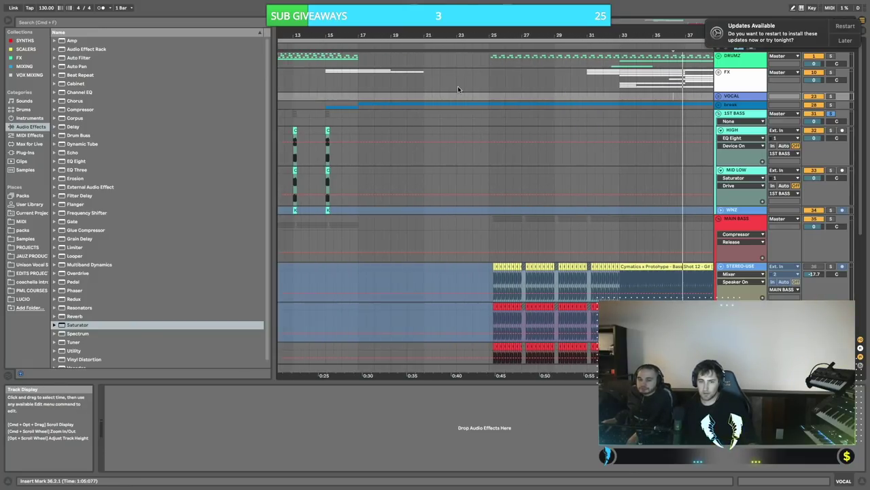
{"action": "left_click", "coordinate": [457, 85]}
{"action": "scroll", "coordinate": [485, 89], "scroll_direction": "right", "scroll_amount": 2}
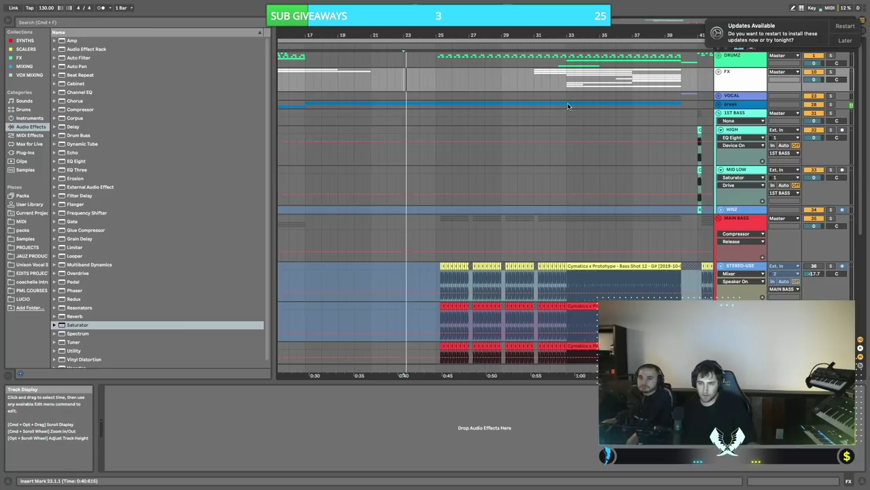
{"action": "scroll", "coordinate": [568, 106], "scroll_direction": "right", "scroll_amount": 2}
{"action": "scroll", "coordinate": [568, 106], "scroll_direction": "left", "scroll_amount": 2}
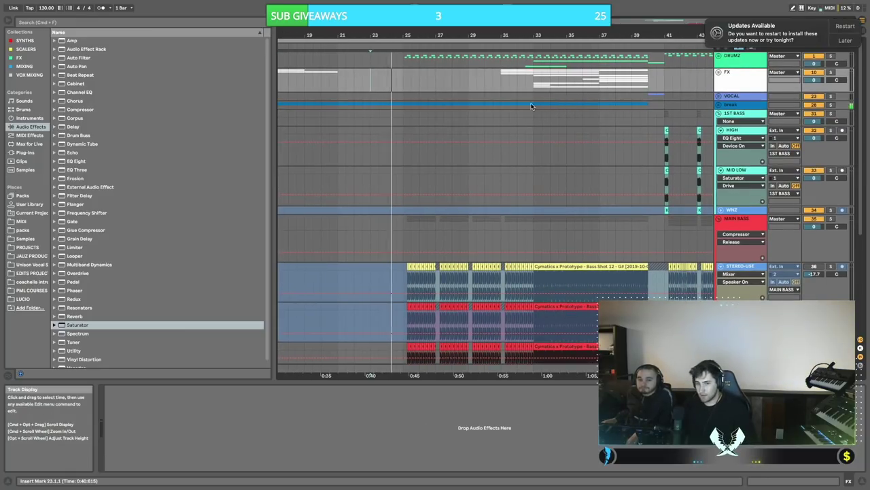
{"action": "scroll", "coordinate": [538, 111], "scroll_direction": "right", "scroll_amount": 1}
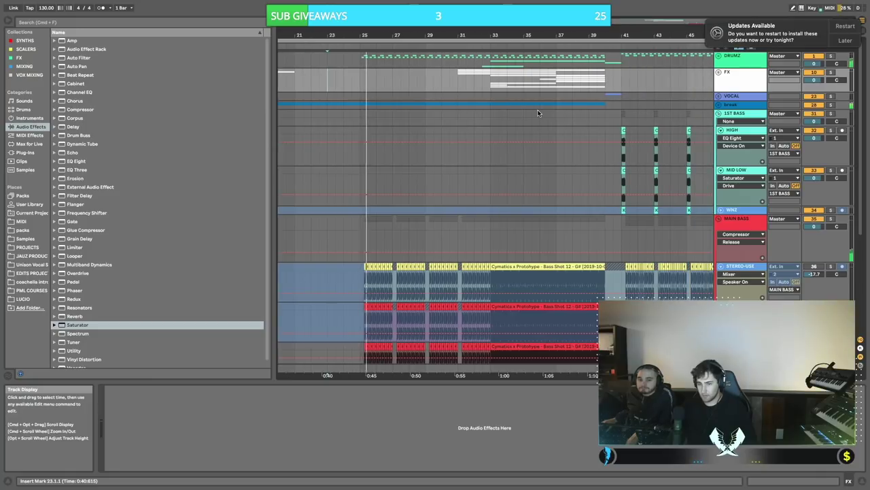
{"action": "scroll", "coordinate": [538, 113], "scroll_direction": "right", "scroll_amount": 1}
{"action": "scroll", "coordinate": [538, 113], "scroll_direction": "down", "scroll_amount": 3}
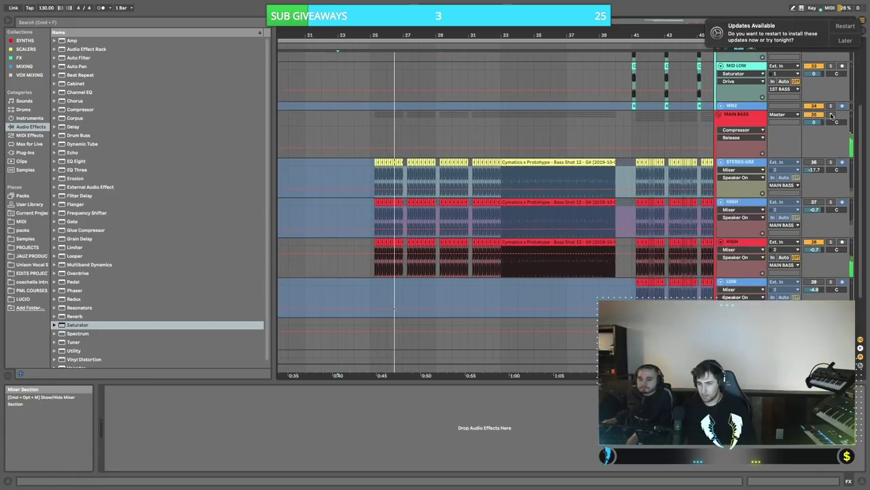
{"action": "scroll", "coordinate": [576, 112], "scroll_direction": "up", "scroll_amount": 2}
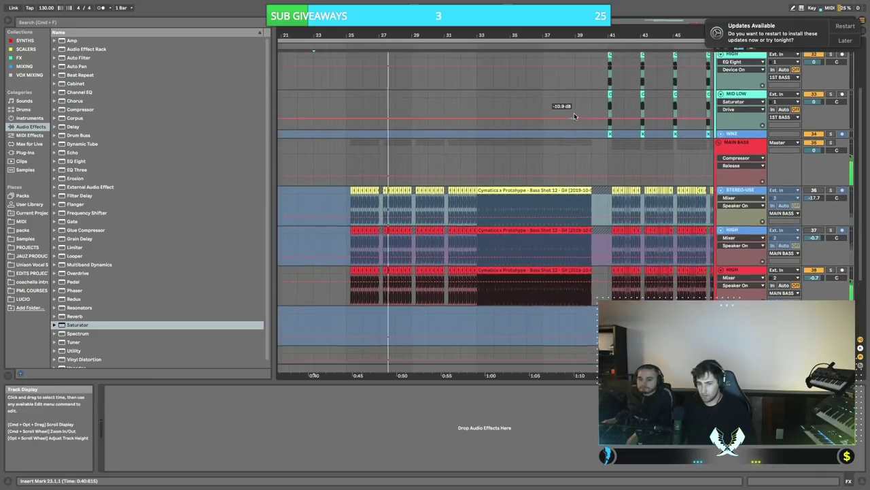
{"action": "scroll", "coordinate": [573, 115], "scroll_direction": "right", "scroll_amount": 2}
{"action": "scroll", "coordinate": [574, 115], "scroll_direction": "up", "scroll_amount": 1}
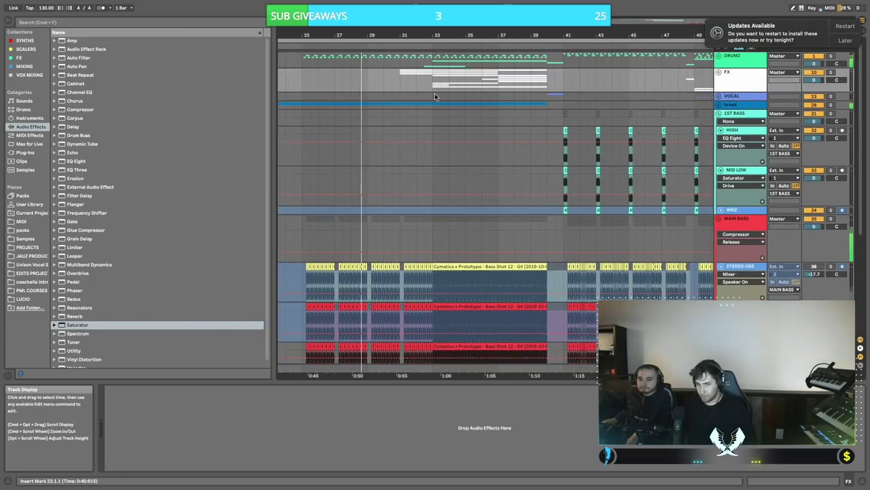
- Play the full arrangement from bar 41 to review the start of the second drop
{"action": "scroll", "coordinate": [439, 90], "scroll_direction": "down", "scroll_amount": 1}
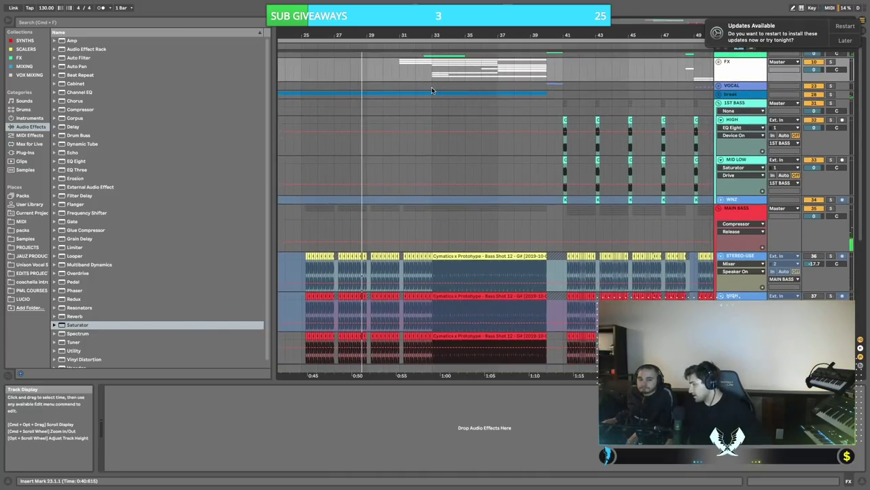
{"action": "scroll", "coordinate": [436, 86], "scroll_direction": "right", "scroll_amount": 3}
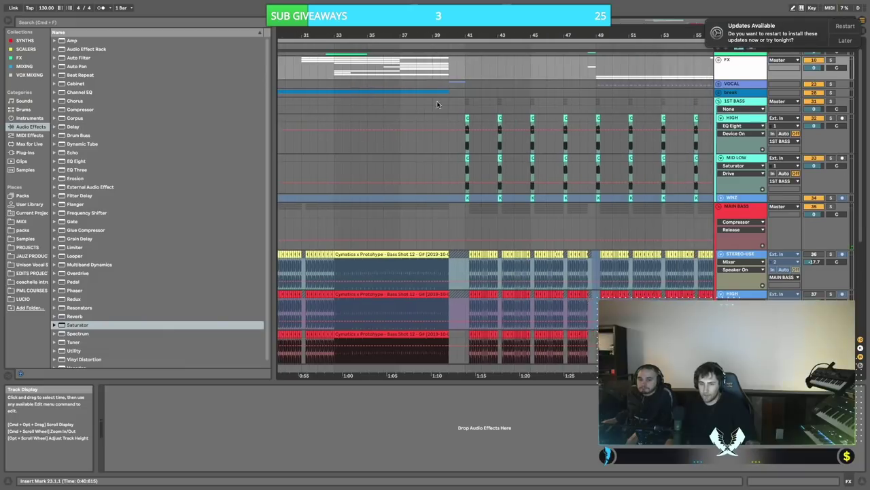
{"action": "scroll", "coordinate": [436, 102], "scroll_direction": "up", "scroll_amount": 1}
{"action": "scroll", "coordinate": [435, 103], "scroll_direction": "right", "scroll_amount": 1}
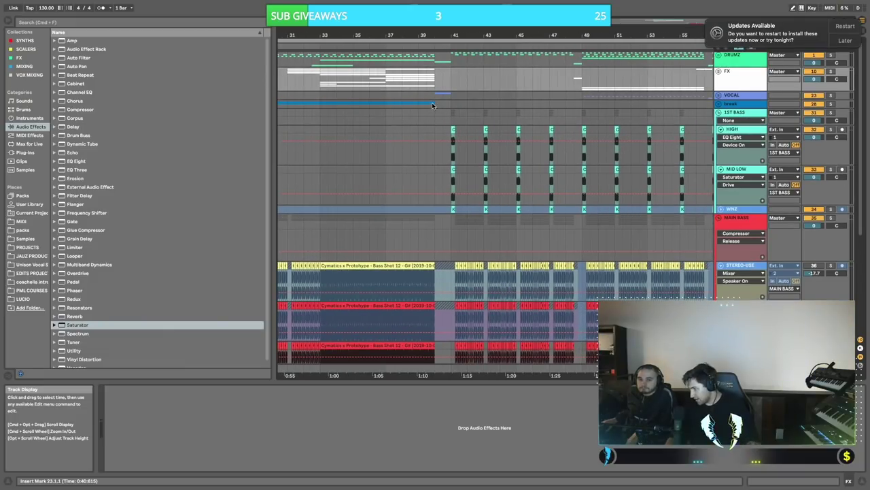
{"action": "scroll", "coordinate": [430, 102], "scroll_direction": "right", "scroll_amount": 3}
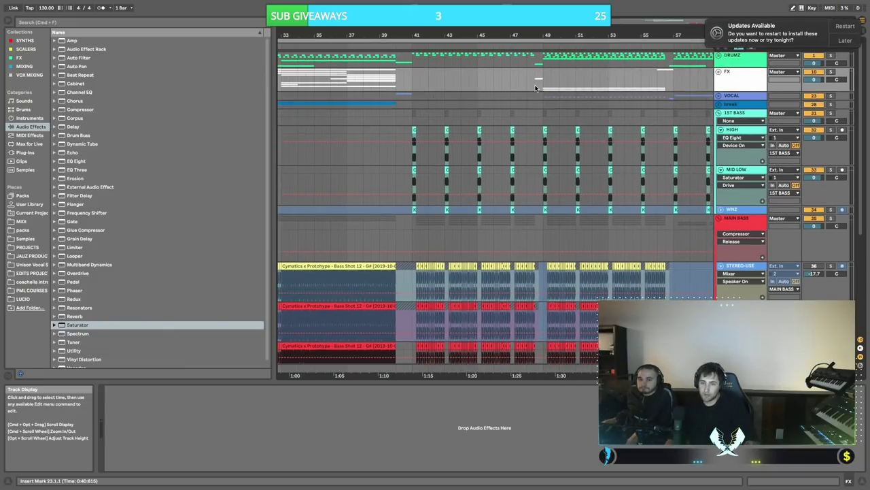
{"action": "scroll", "coordinate": [430, 76], "scroll_direction": "left", "scroll_amount": 1}
{"action": "left_click", "coordinate": [417, 76]}
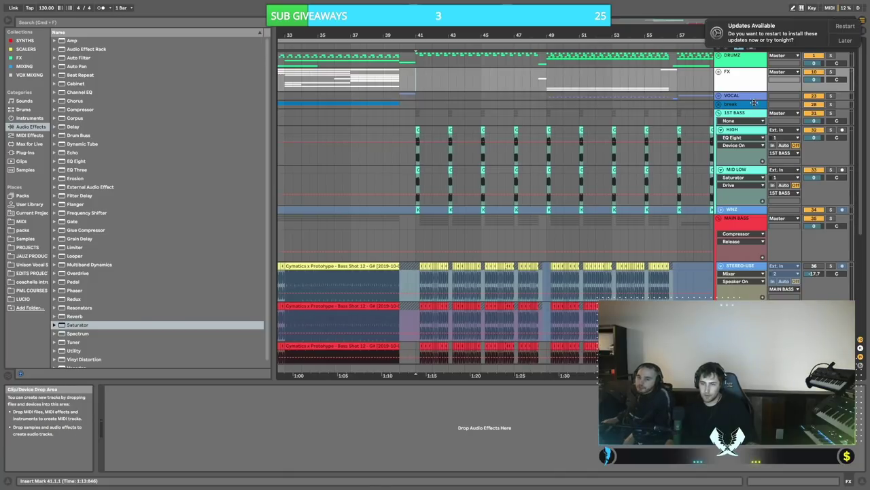
{"action": "scroll", "coordinate": [726, 105], "scroll_direction": "left", "scroll_amount": 7}
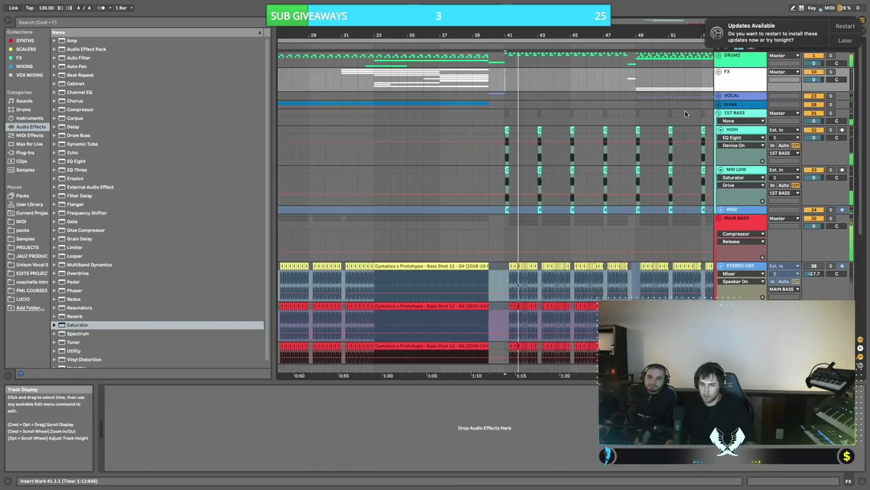
- Audition the 1ST BASS group in solo and show its device chain
{"action": "scroll", "coordinate": [808, 105], "scroll_direction": "down", "scroll_amount": 2}
{"action": "left_click", "coordinate": [831, 88]}
{"action": "left_click", "coordinate": [744, 88]}
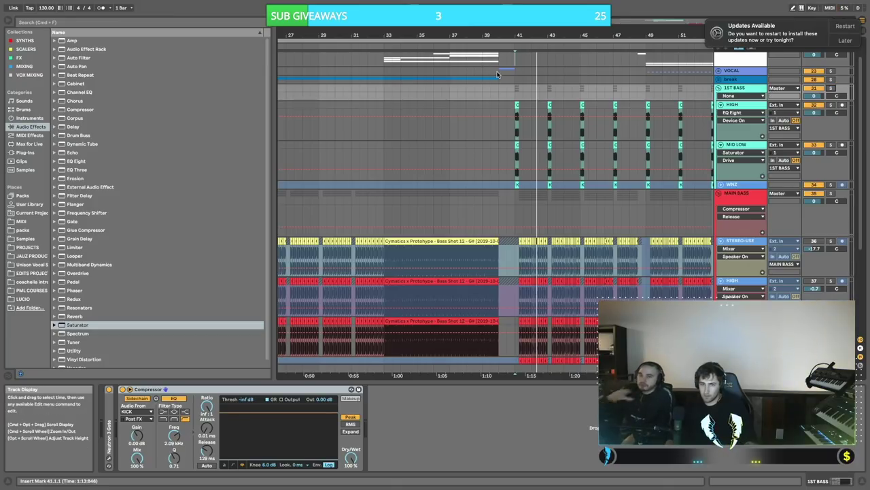
- Solo the VOCAL group, play it from about bar 40, and unfold the group to show its tracks
{"action": "left_click", "coordinate": [498, 71]}
{"action": "left_click", "coordinate": [830, 71]}
{"action": "key", "text": "space"}
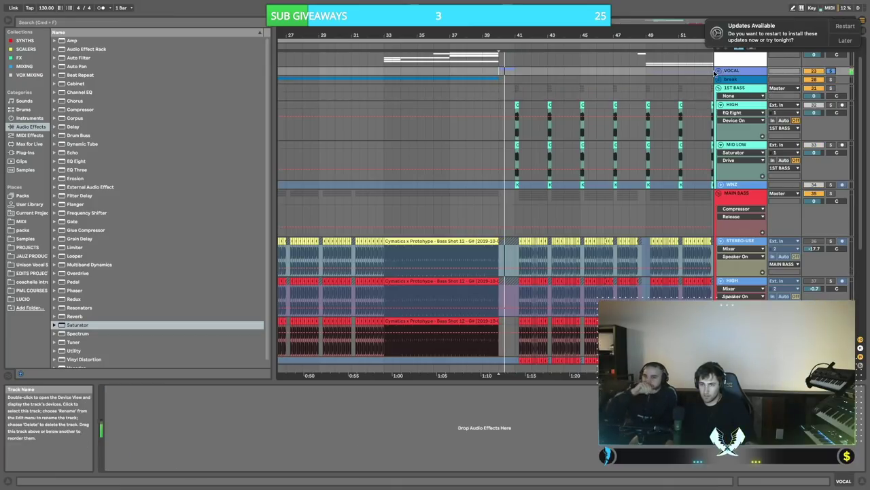
{"action": "left_click", "coordinate": [718, 71]}
{"action": "left_click", "coordinate": [719, 71]}
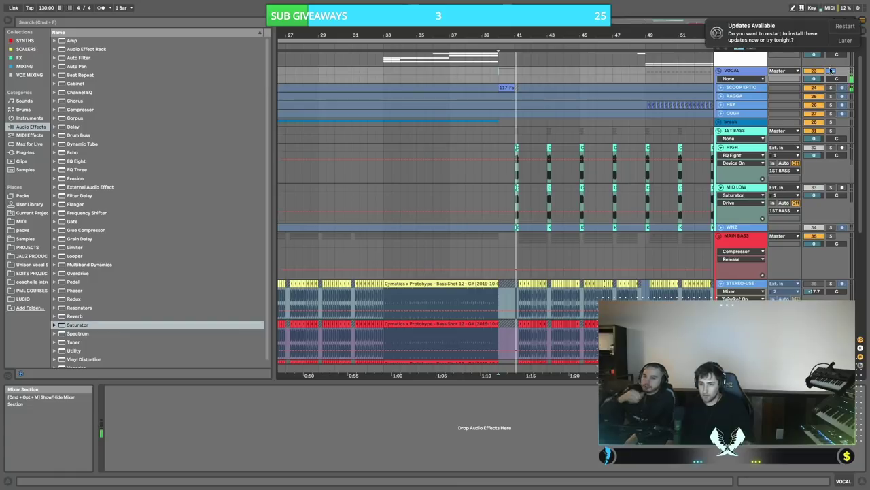
- Unsolo the VOCAL group and play the full mix from bar 38.3 into the drop
{"action": "left_click", "coordinate": [474, 95]}
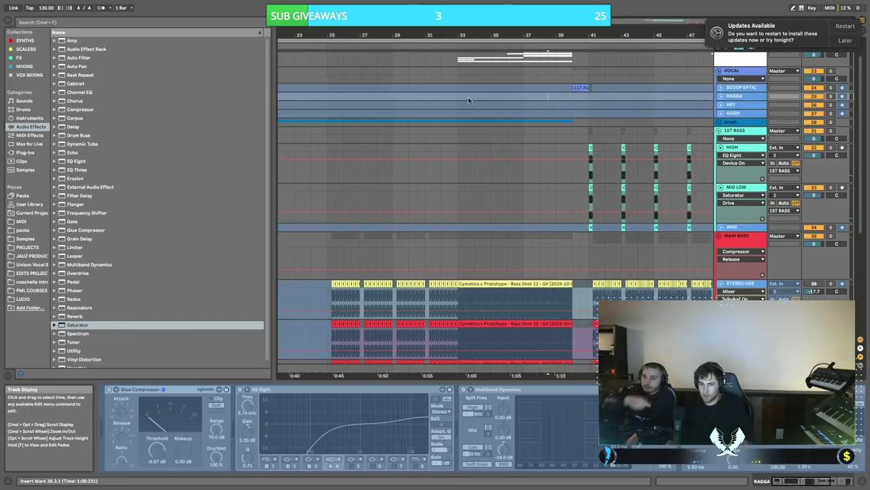
{"action": "scroll", "coordinate": [474, 98], "scroll_direction": "up", "scroll_amount": 2}
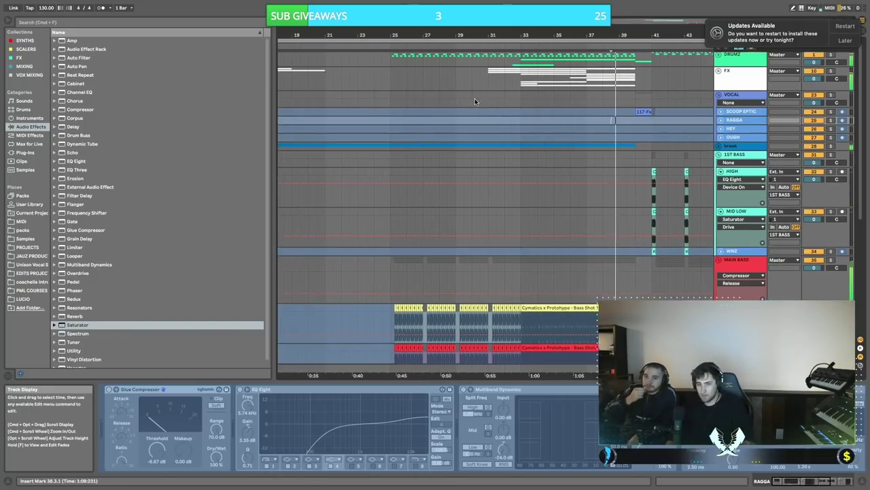
{"action": "scroll", "coordinate": [430, 101], "scroll_direction": "left", "scroll_amount": 4}
{"action": "scroll", "coordinate": [411, 99], "scroll_direction": "left", "scroll_amount": 2}
- Play the end of the first drop and the break after it from bars 14.3 and 16.3
{"action": "left_click", "coordinate": [392, 93]}
{"action": "scroll", "coordinate": [432, 96], "scroll_direction": "right", "scroll_amount": 2}
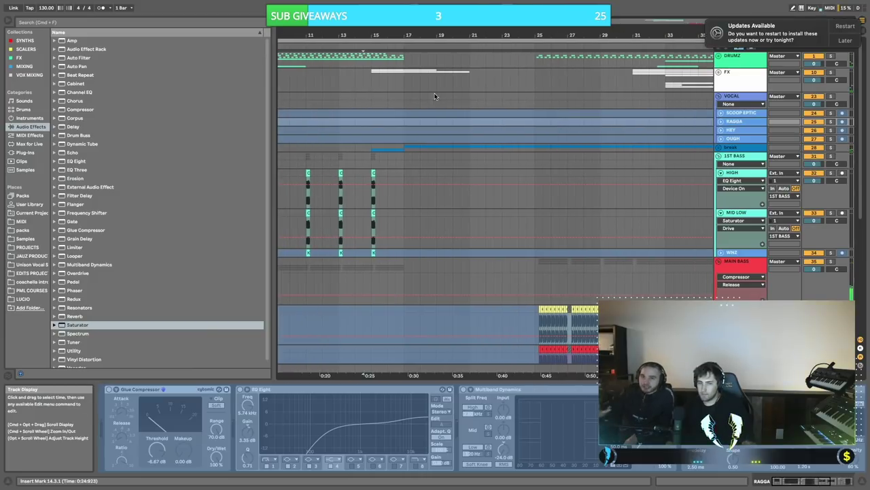
{"action": "key", "text": "space"}
{"action": "key", "text": "space"}
{"action": "left_click", "coordinate": [384, 102]}
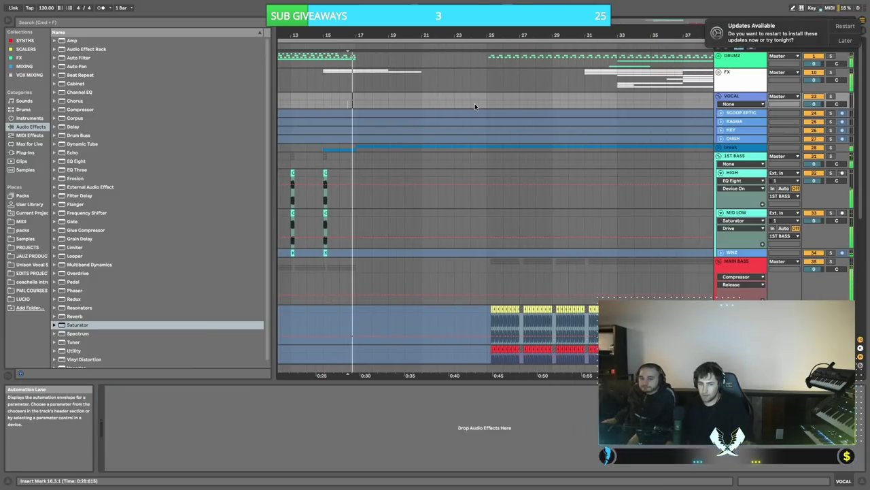
{"action": "scroll", "coordinate": [474, 103], "scroll_direction": "left", "scroll_amount": 1}
{"action": "scroll", "coordinate": [480, 102], "scroll_direction": "left", "scroll_amount": 1}
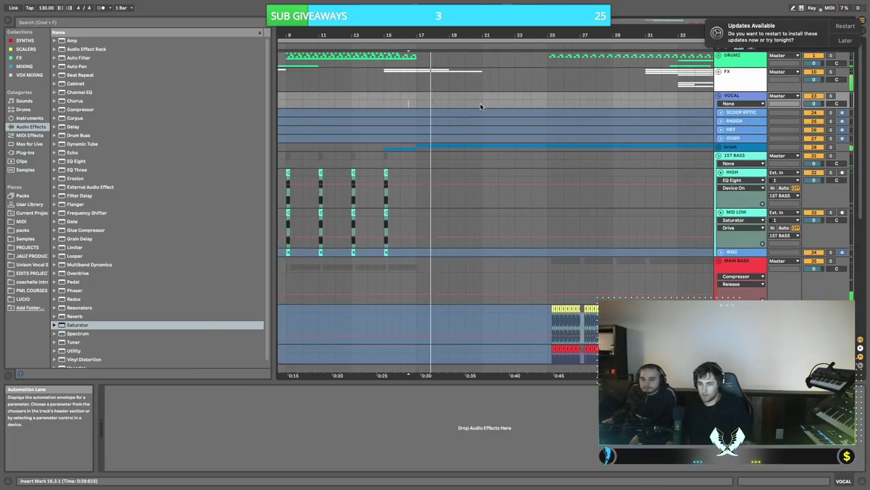
{"action": "scroll", "coordinate": [482, 103], "scroll_direction": "right", "scroll_amount": 3}
{"action": "scroll", "coordinate": [483, 103], "scroll_direction": "right", "scroll_amount": 1}
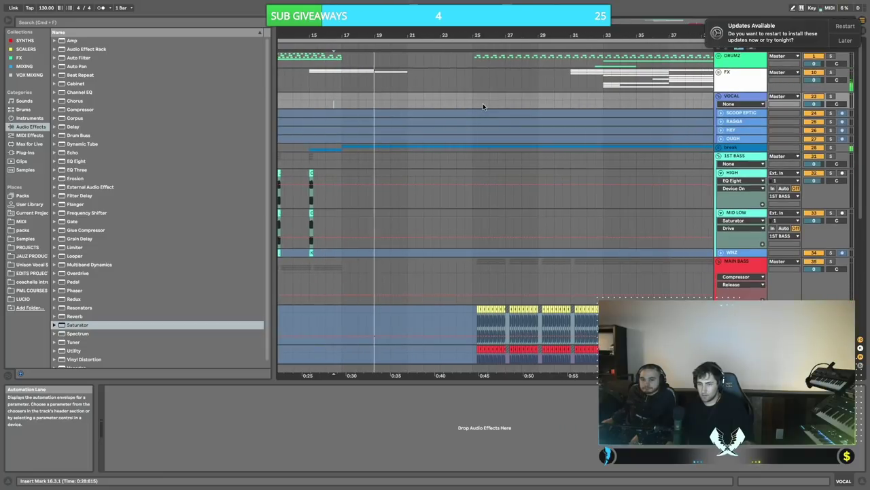
{"action": "scroll", "coordinate": [483, 104], "scroll_direction": "right", "scroll_amount": 2}
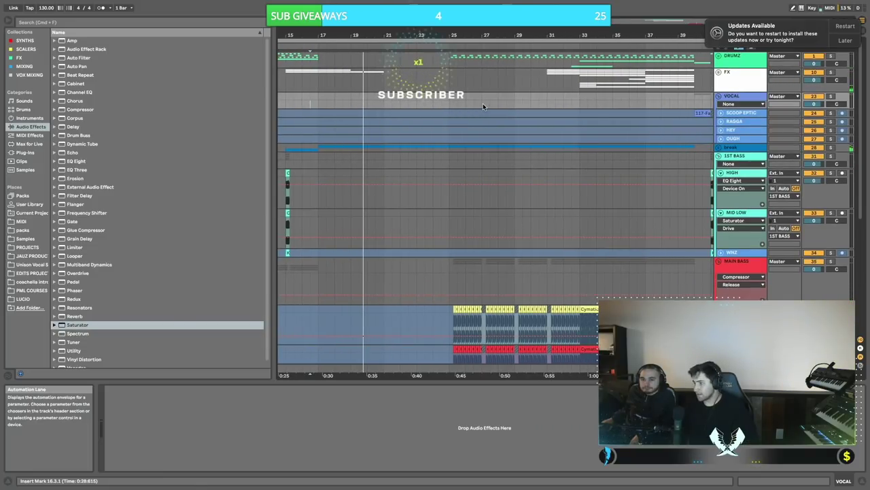
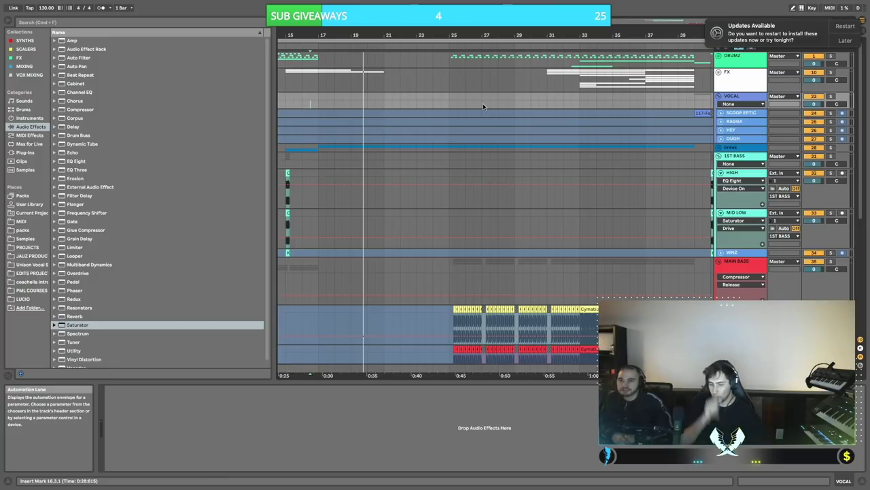
- Play the arrangement from bar 23.3 and again from bar 25 to review the MAIN BASS entry
{"action": "scroll", "coordinate": [552, 68], "scroll_direction": "down", "scroll_amount": 3}
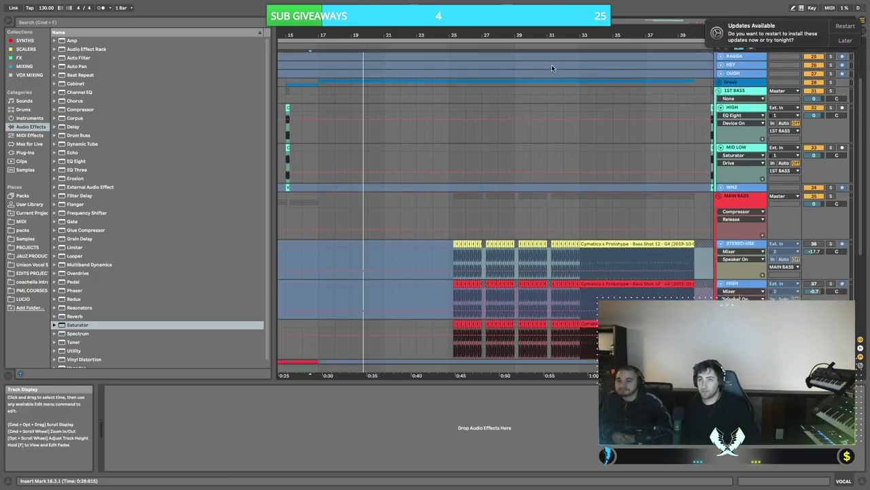
{"action": "scroll", "coordinate": [552, 68], "scroll_direction": "up", "scroll_amount": 3}
{"action": "scroll", "coordinate": [546, 72], "scroll_direction": "right", "scroll_amount": 2}
{"action": "left_click", "coordinate": [395, 97]}
{"action": "key", "text": "space"}
{"action": "scroll", "coordinate": [433, 97], "scroll_direction": "right", "scroll_amount": 2}
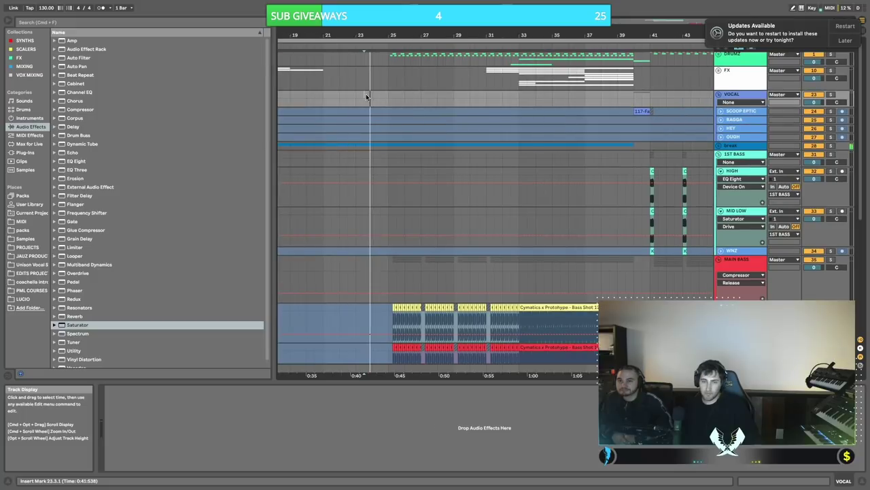
{"action": "left_click", "coordinate": [388, 94]}
{"action": "scroll", "coordinate": [426, 95], "scroll_direction": "right", "scroll_amount": 4}
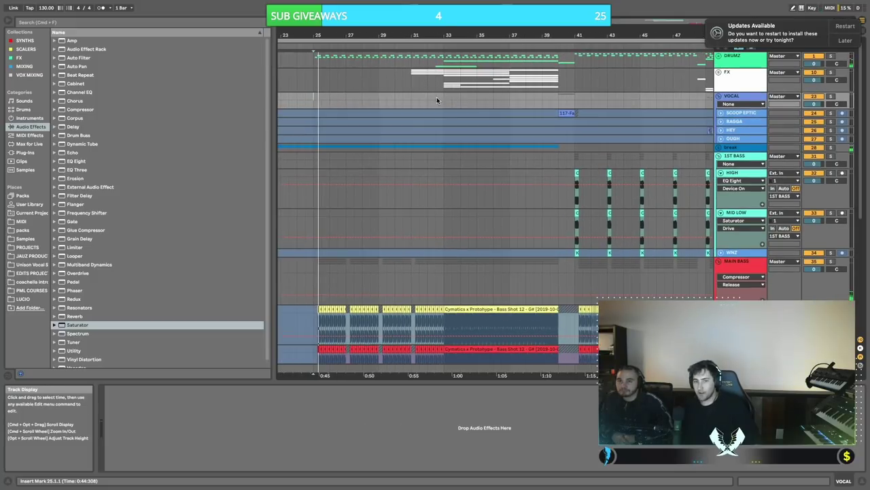
- Examine the song structure across the whole arrangement, comparing the drop, break and bass sections
{"action": "left_click_drag", "start_coordinate": [449, 32], "coordinate": [428, 7]}
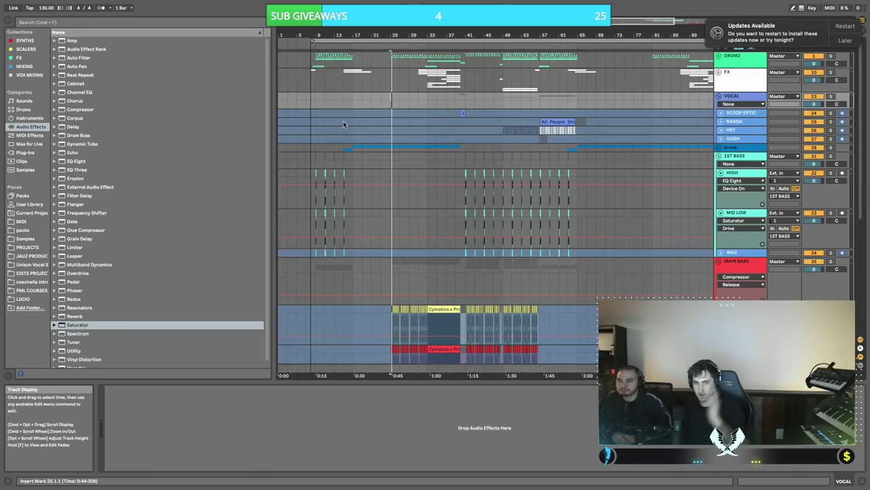
{"action": "scroll", "coordinate": [343, 125], "scroll_direction": "right", "scroll_amount": 3}
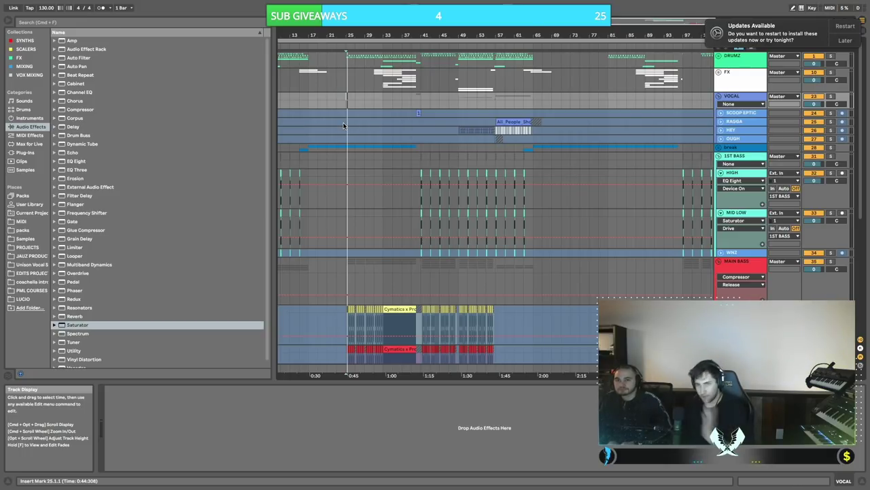
{"action": "scroll", "coordinate": [344, 125], "scroll_direction": "left", "scroll_amount": 2}
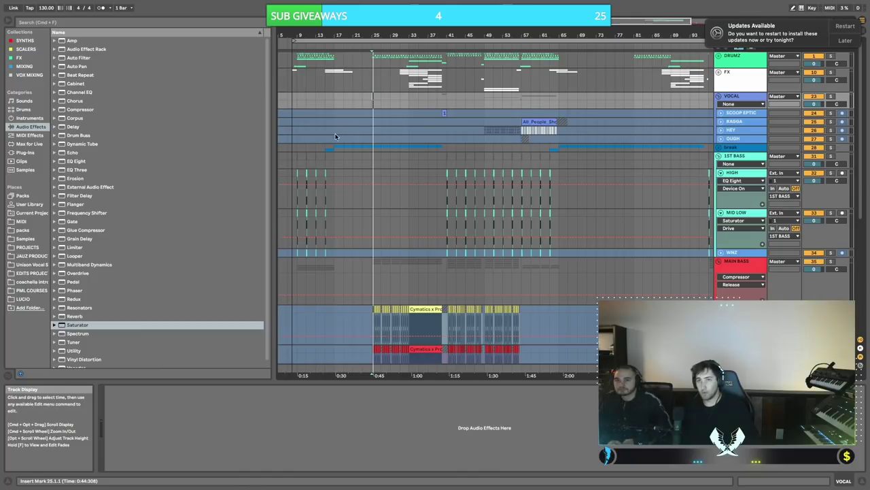
{"action": "scroll", "coordinate": [346, 133], "scroll_direction": "left", "scroll_amount": 1}
{"action": "scroll", "coordinate": [356, 130], "scroll_direction": "right", "scroll_amount": 3}
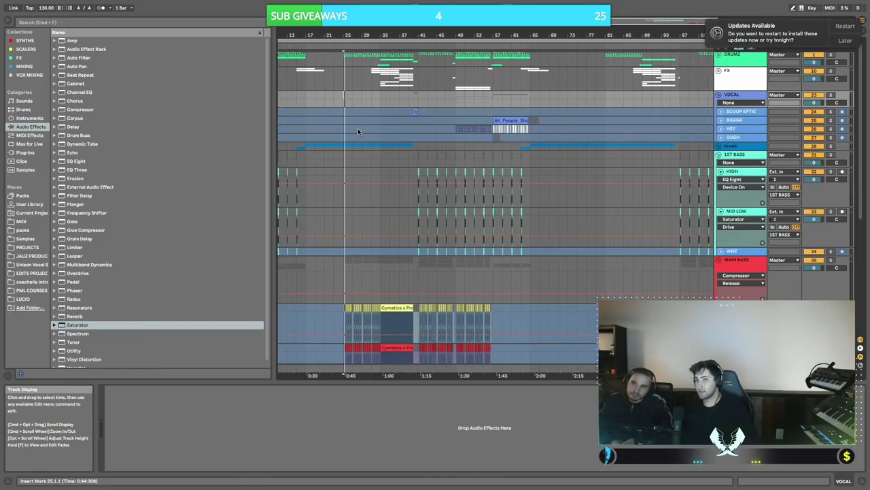
{"action": "scroll", "coordinate": [358, 128], "scroll_direction": "left", "scroll_amount": 4}
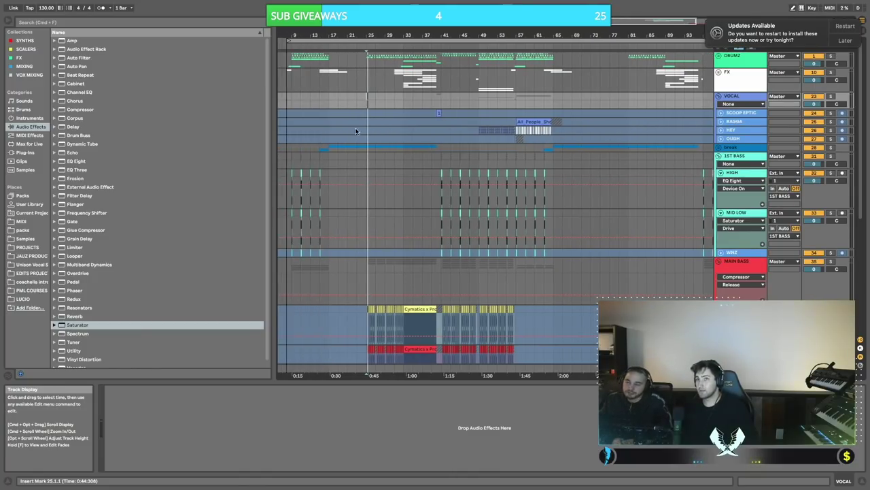
{"action": "scroll", "coordinate": [359, 129], "scroll_direction": "down", "scroll_amount": 3}
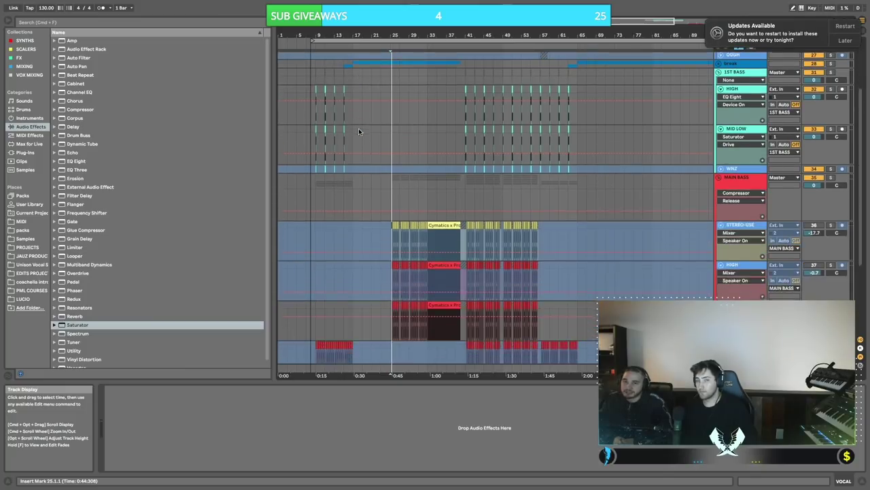
{"action": "scroll", "coordinate": [358, 129], "scroll_direction": "up", "scroll_amount": 3}
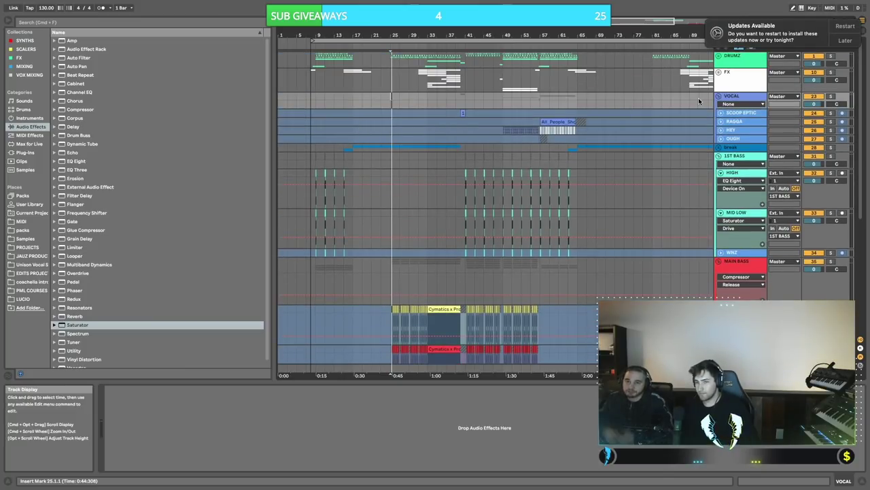
- Fold the VOCAL, 1ST BASS and MAIN BASS groups to compact the arrangement
{"action": "left_click", "coordinate": [719, 96]}
{"action": "left_click", "coordinate": [718, 113]}
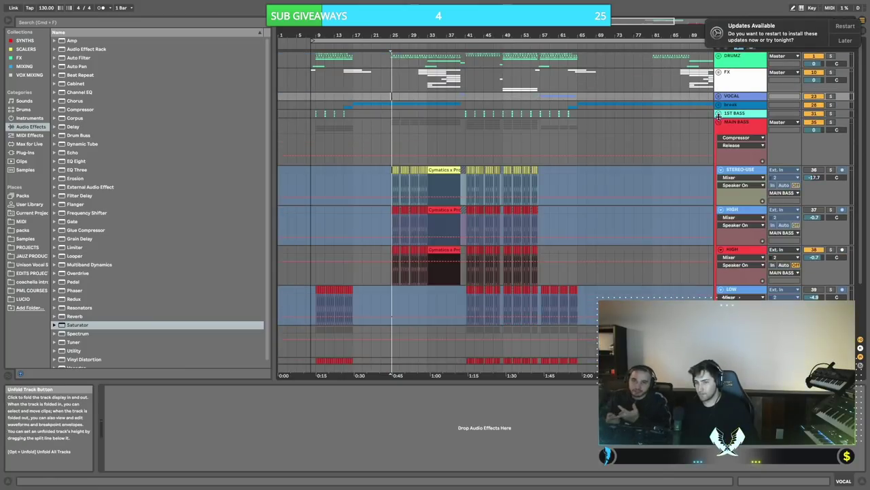
{"action": "left_click", "coordinate": [719, 122]}
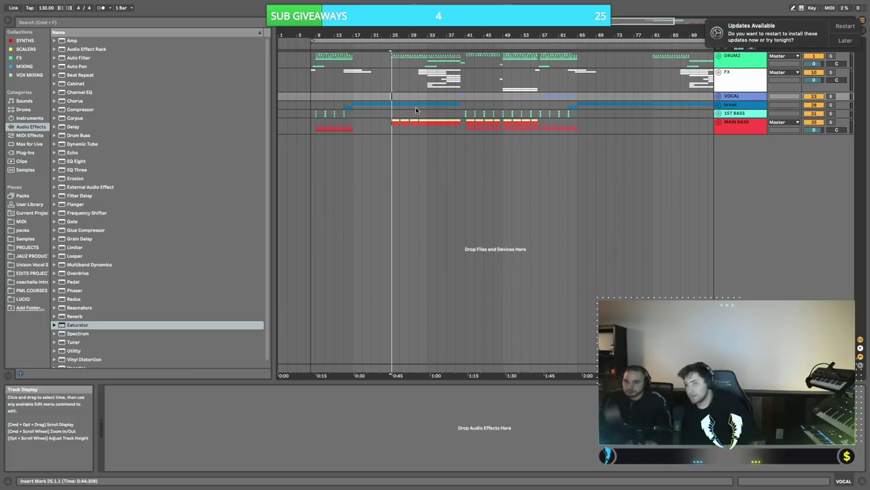
- Play the build-up in the full mix from bar 35
{"action": "scroll", "coordinate": [482, 104], "scroll_direction": "right", "scroll_amount": 3}
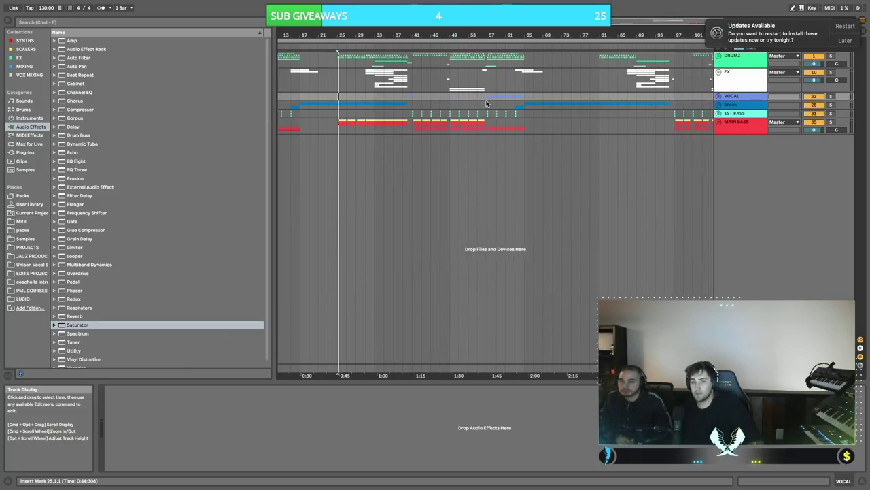
{"action": "left_click", "coordinate": [383, 106]}
{"action": "key", "text": "space"}
{"action": "scroll", "coordinate": [393, 107], "scroll_direction": "left", "scroll_amount": 2}
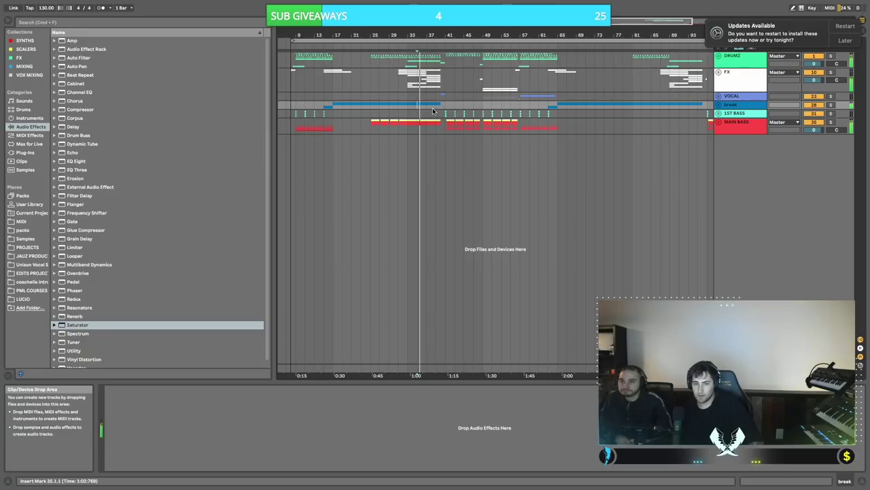
- Play the full mix from bar 39 to hear the transition into the second drop
{"action": "left_click", "coordinate": [457, 113]}
{"action": "scroll", "coordinate": [458, 111], "scroll_direction": "right", "scroll_amount": 2}
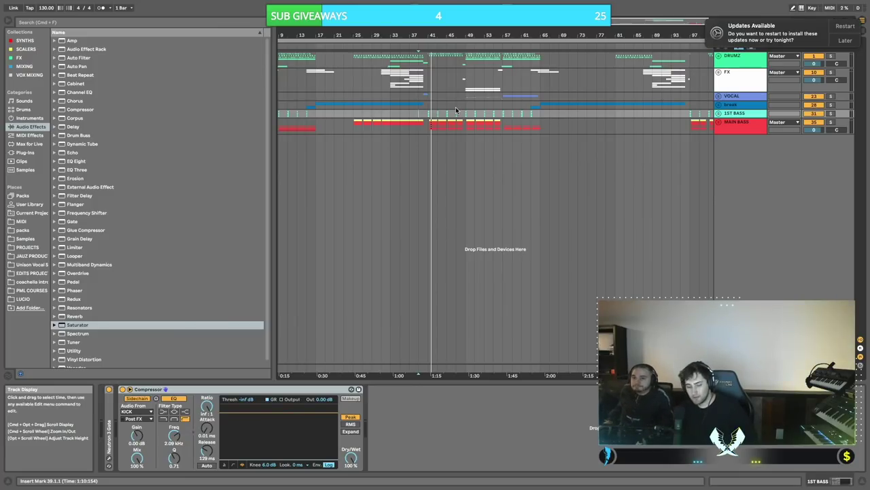
{"action": "key", "text": "space"}
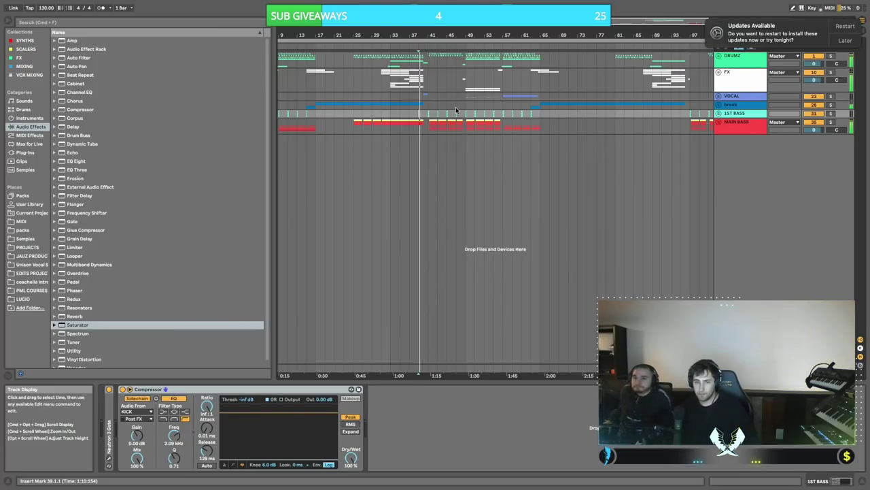
{"action": "scroll", "coordinate": [541, 144], "scroll_direction": "left", "scroll_amount": 1}
{"action": "scroll", "coordinate": [540, 143], "scroll_direction": "left", "scroll_amount": 1}
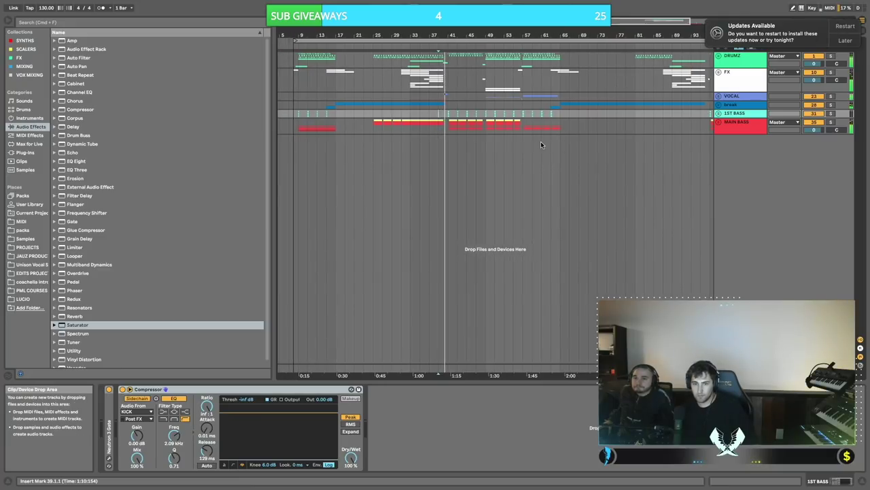
{"action": "scroll", "coordinate": [536, 142], "scroll_direction": "left", "scroll_amount": 2}
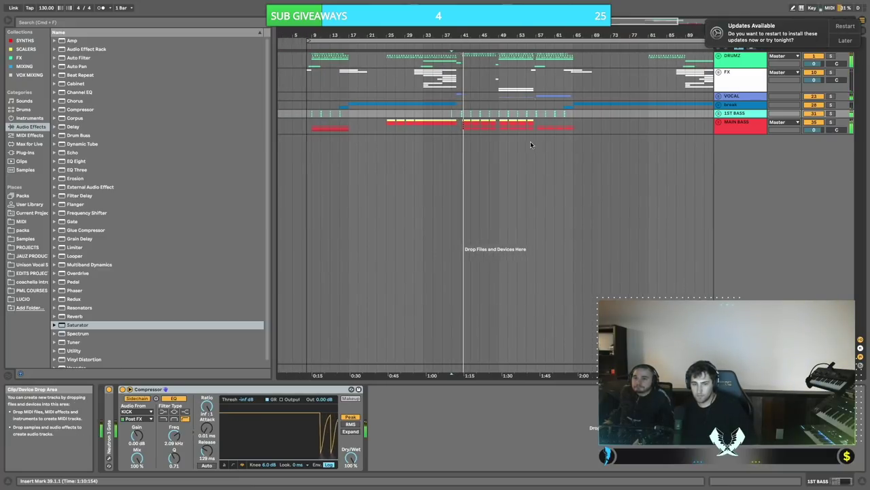
- Unfold the 1ST BASS group and solo its WNZ, MID LOW and HIGH layers in turn while the drop plays
{"action": "left_click", "coordinate": [719, 112]}
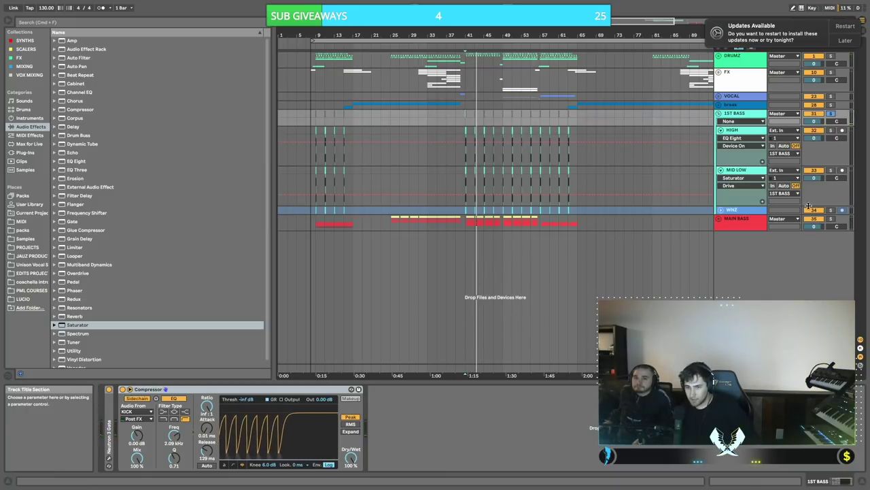
{"action": "left_click", "coordinate": [830, 209]}
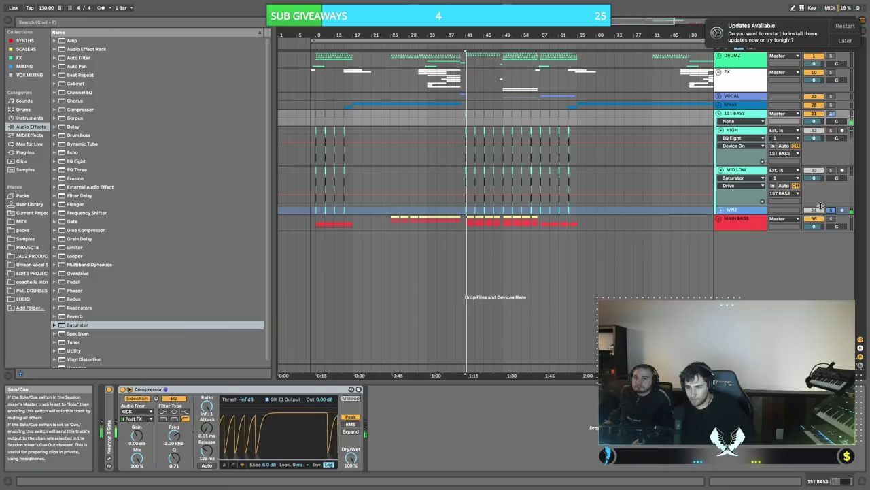
{"action": "left_click", "coordinate": [830, 170]}
{"action": "left_click", "coordinate": [731, 171]}
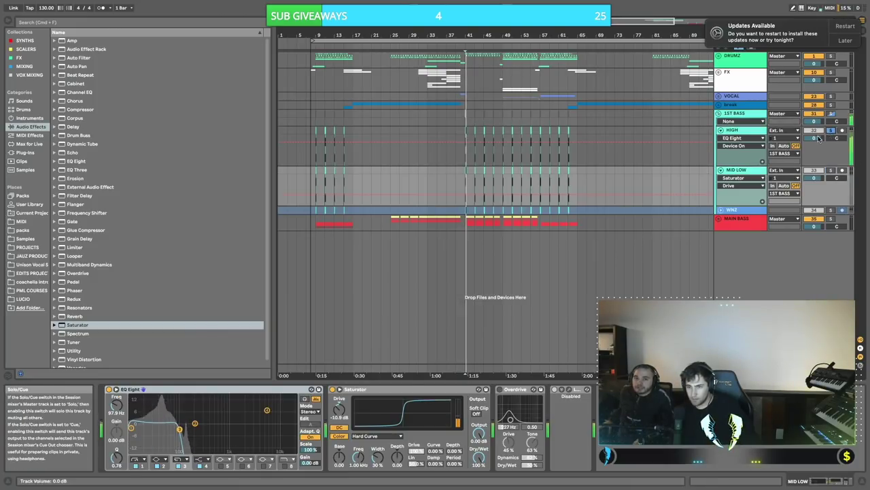
{"action": "left_click", "coordinate": [753, 131]}
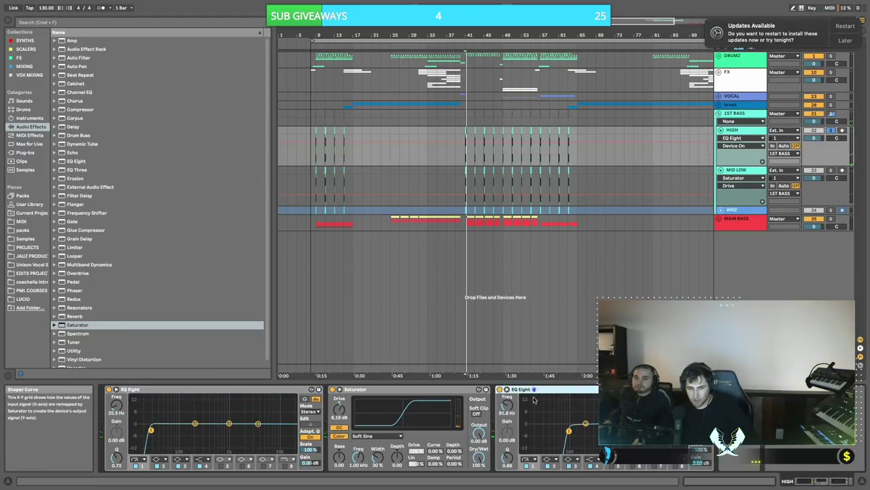
- Compare the HIGH layer with its second EQ Eight and its Saturator each bypassed and re-enabled
{"action": "left_click", "coordinate": [500, 389]}
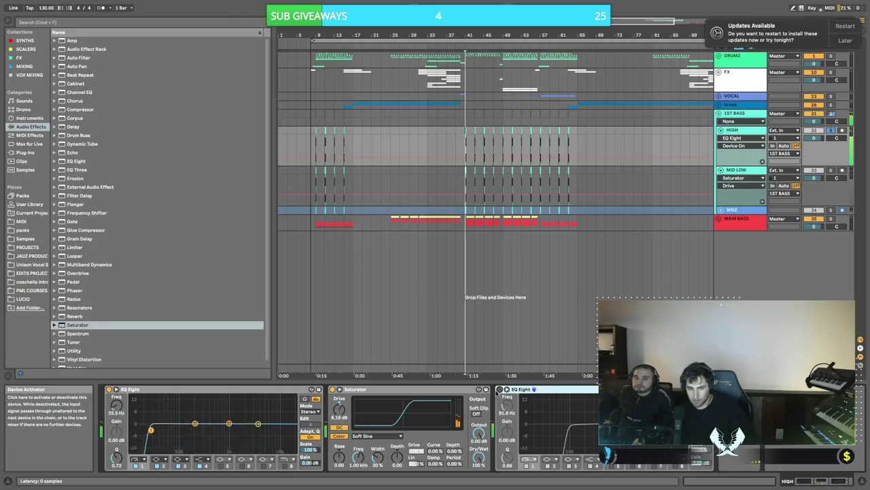
{"action": "left_click", "coordinate": [501, 390]}
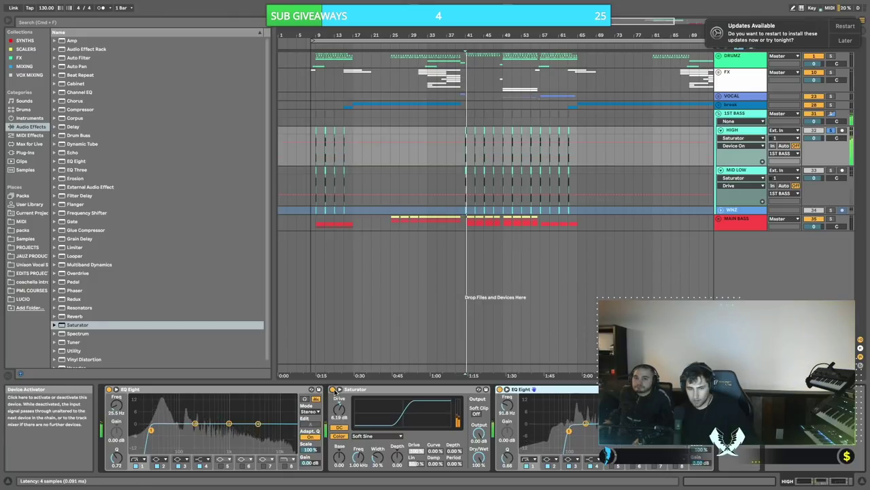
{"action": "left_click", "coordinate": [331, 389]}
{"action": "left_click", "coordinate": [332, 389]}
- Change the HIGH layer's Saturator curve to Sinoid Fold and raise its drive to 7.43 dB
{"action": "left_click", "coordinate": [376, 436]}
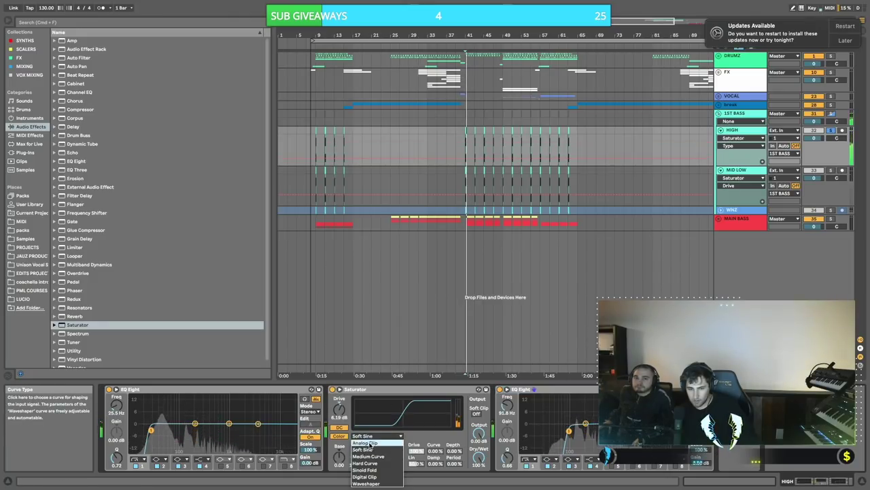
{"action": "left_click", "coordinate": [360, 465]}
{"action": "mouse_move", "coordinate": [338, 408]}
{"action": "left_mouse_down"}
{"action": "mouse_move", "coordinate": [339, 423]}
{"action": "mouse_move", "coordinate": [338, 405]}
{"action": "left_mouse_up"}
- Play the soloed HIGH layer with and without its second EQ Eight to compare the low end
{"action": "left_click", "coordinate": [500, 390]}
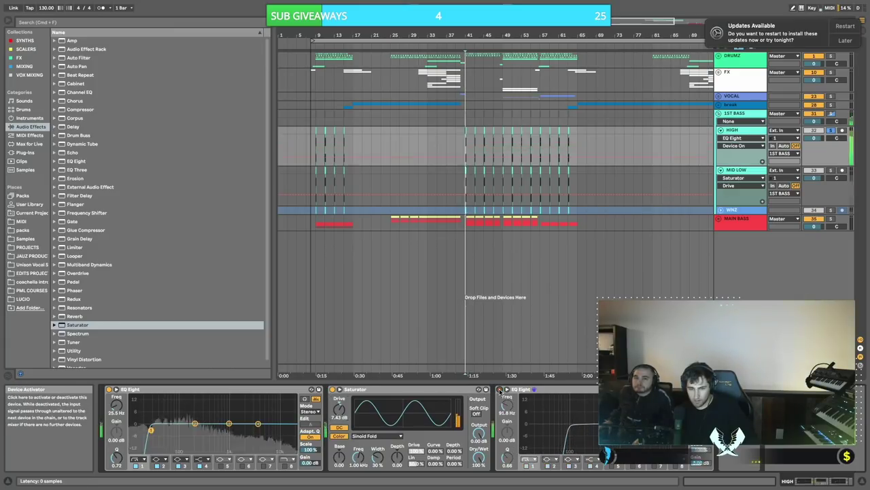
{"action": "key", "text": "space"}
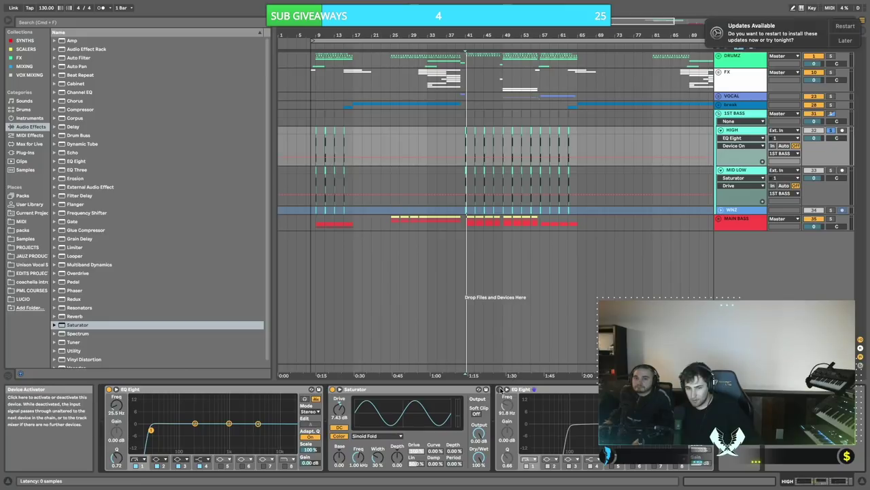
{"action": "key", "text": "space"}
{"action": "key", "text": "space"}
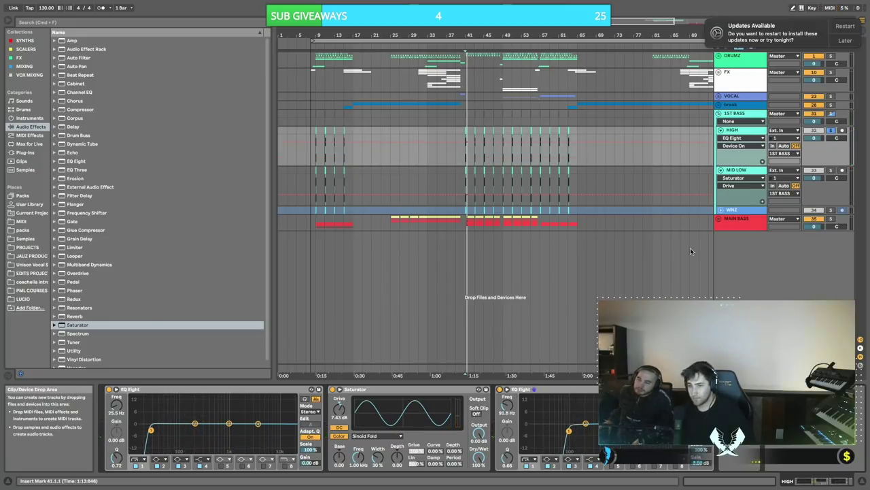
- Check MID LOW against HIGH, mute MID LOW and bypass HIGH's second EQ Eight for full-mix playback
{"action": "left_click", "coordinate": [831, 169]}
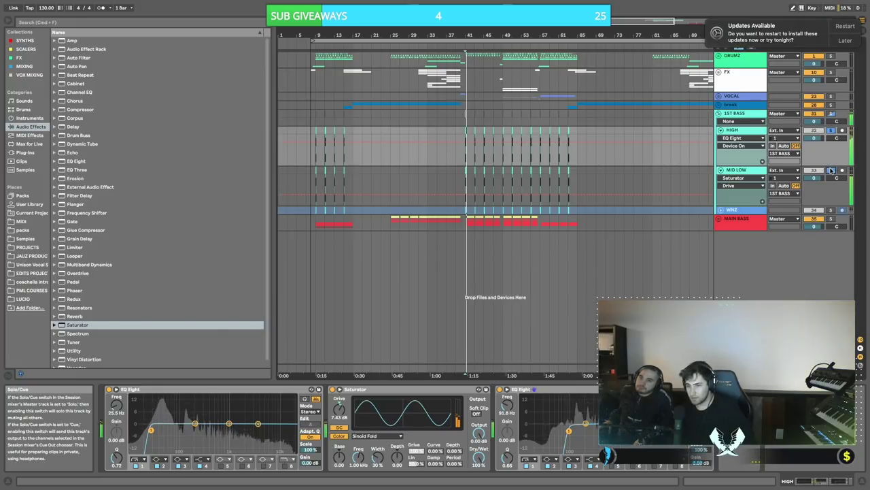
{"action": "left_click", "coordinate": [831, 171]}
{"action": "left_click", "coordinate": [814, 170]}
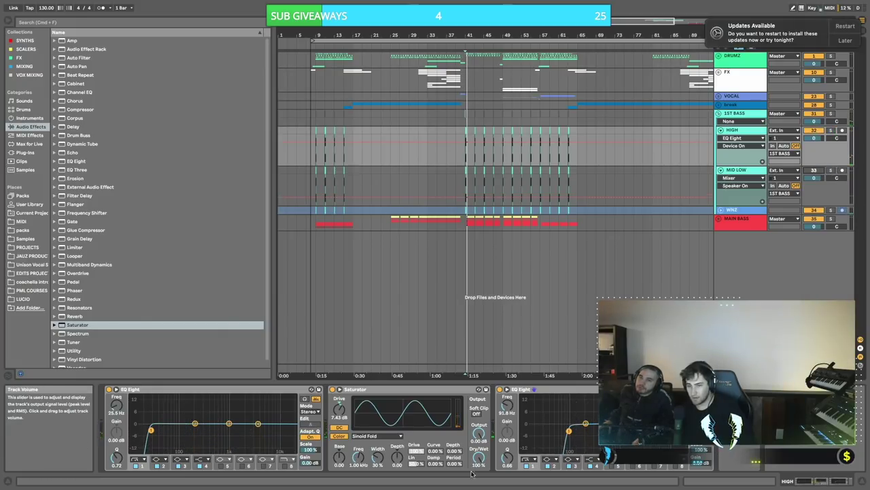
{"action": "left_click", "coordinate": [499, 389]}
{"action": "key", "text": "space"}
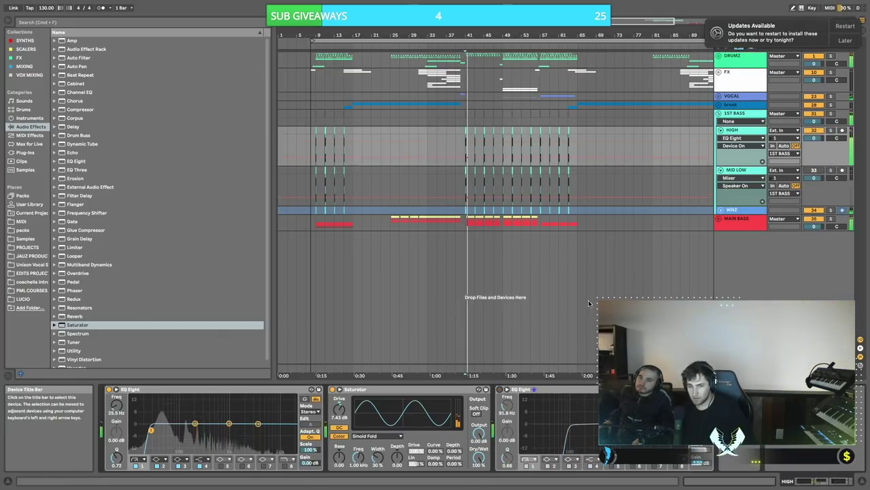
- Play the full mix from bar 39 into the drop and hide the automation lanes
{"action": "left_click", "coordinate": [447, 182]}
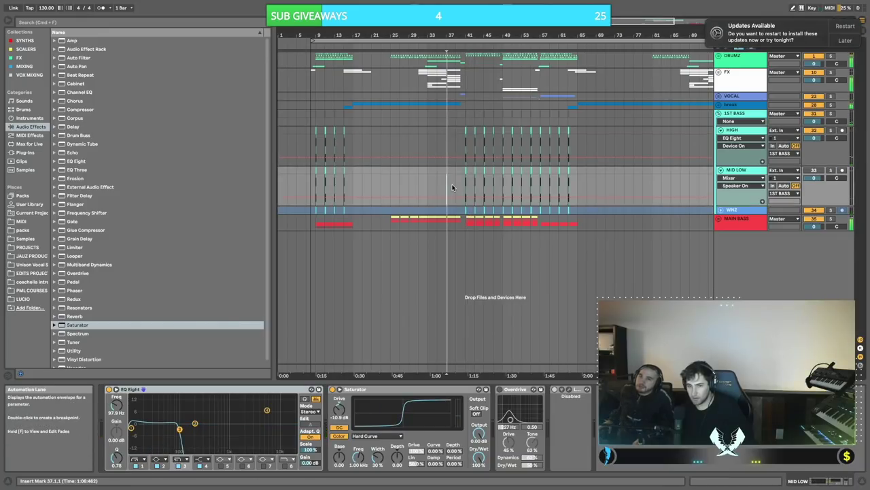
{"action": "left_click", "coordinate": [453, 183]}
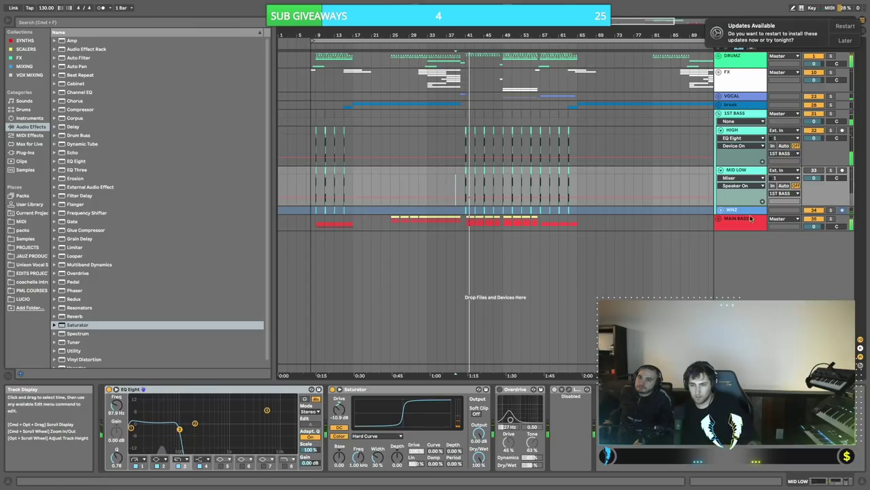
{"action": "key", "text": "a"}
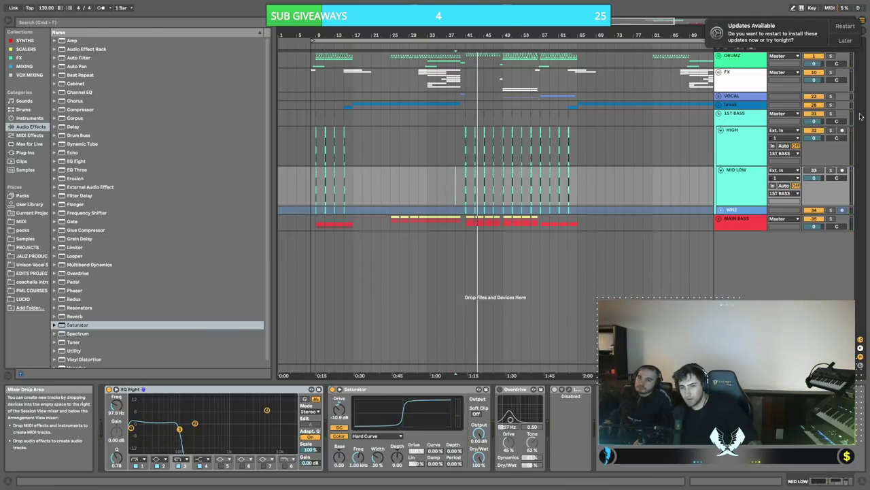
- Solo the HIGH layer and remove the first EQ Eight from its device chain
{"action": "left_click", "coordinate": [821, 135]}
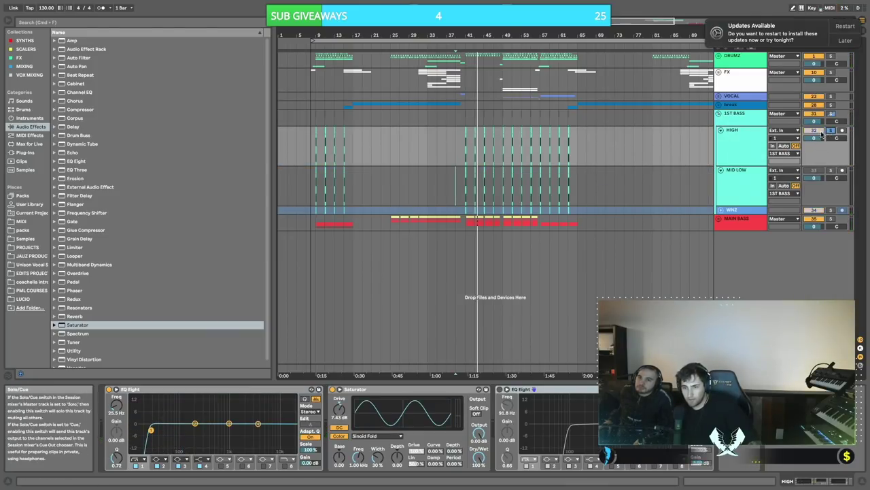
{"action": "left_click_drag", "start_coordinate": [151, 429], "coordinate": [131, 418]}
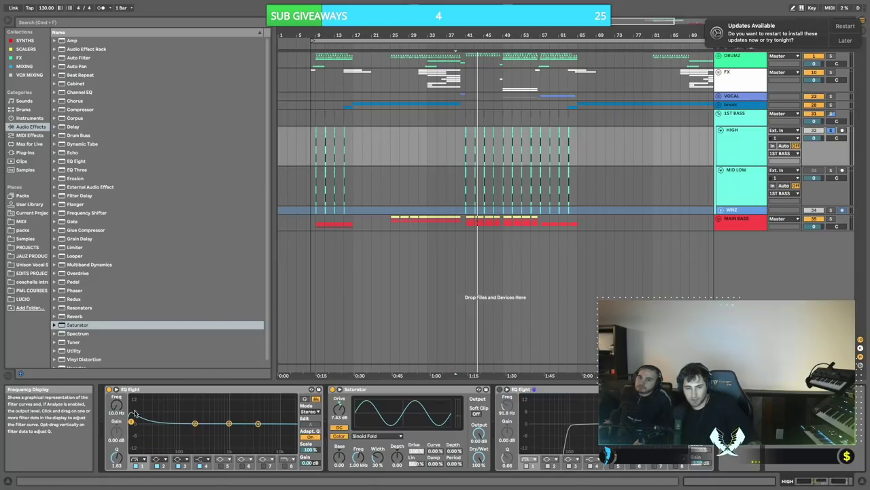
{"action": "left_click", "coordinate": [183, 391]}
{"action": "key", "text": "Delete"}
- Play the soloed HIGH layer at the second drop and lower its Saturator drive to 5.14 dB
{"action": "left_click", "coordinate": [457, 149]}
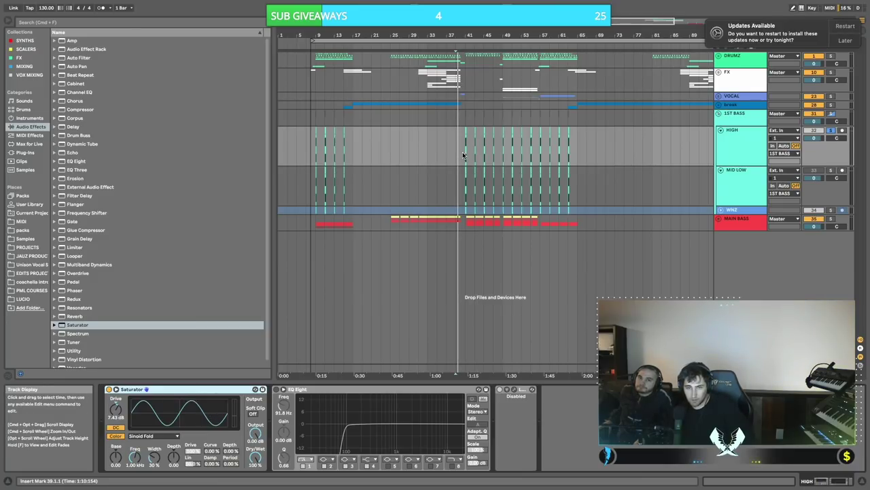
{"action": "key", "text": "space"}
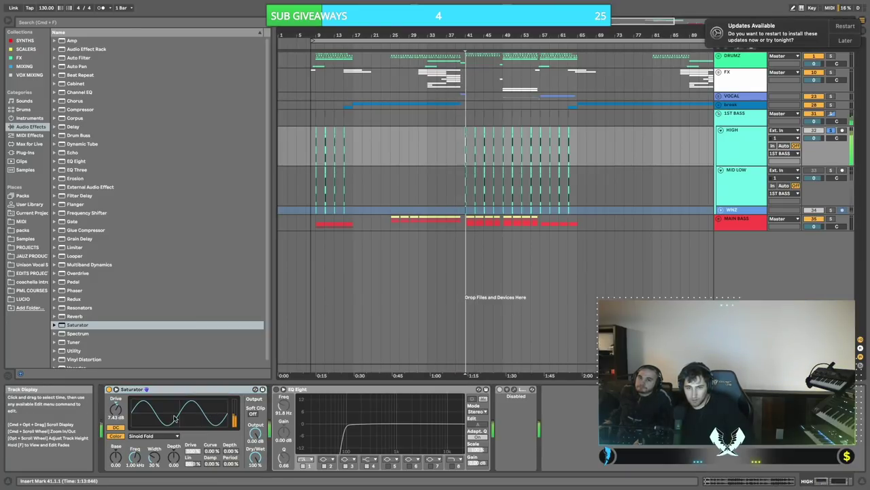
{"action": "left_click", "coordinate": [108, 389]}
{"action": "left_click_drag", "start_coordinate": [116, 408], "coordinate": [115, 418]}
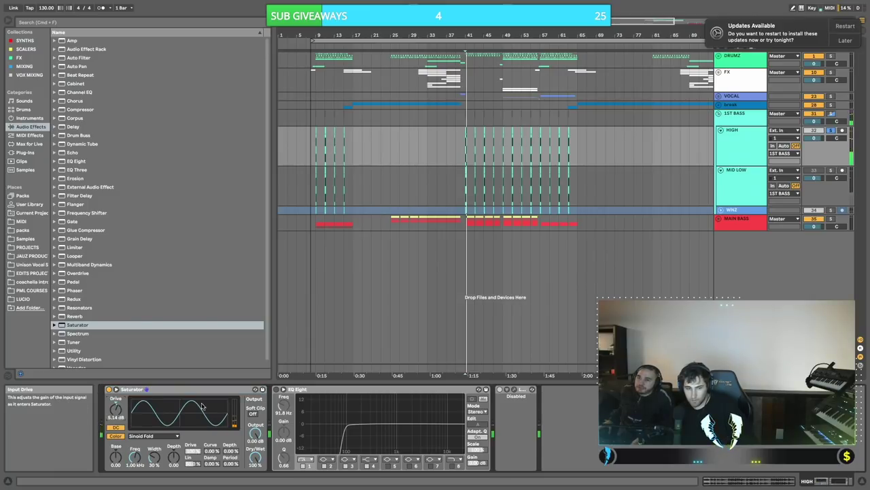
- Re-enable the HIGH layer's remaining EQ Eight and set its low-cut frequency to 86.1 Hz
{"action": "left_click", "coordinate": [277, 389]}
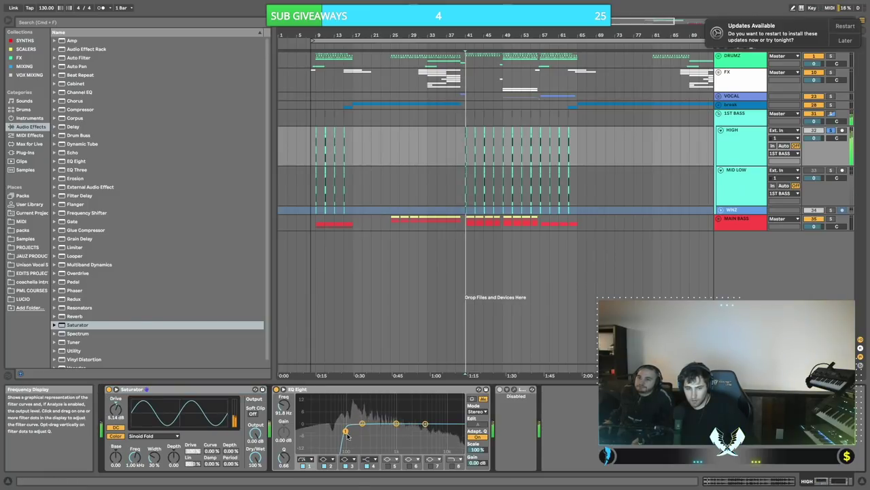
{"action": "key", "text": "space"}
{"action": "left_click_drag", "start_coordinate": [346, 431], "coordinate": [344, 431]}
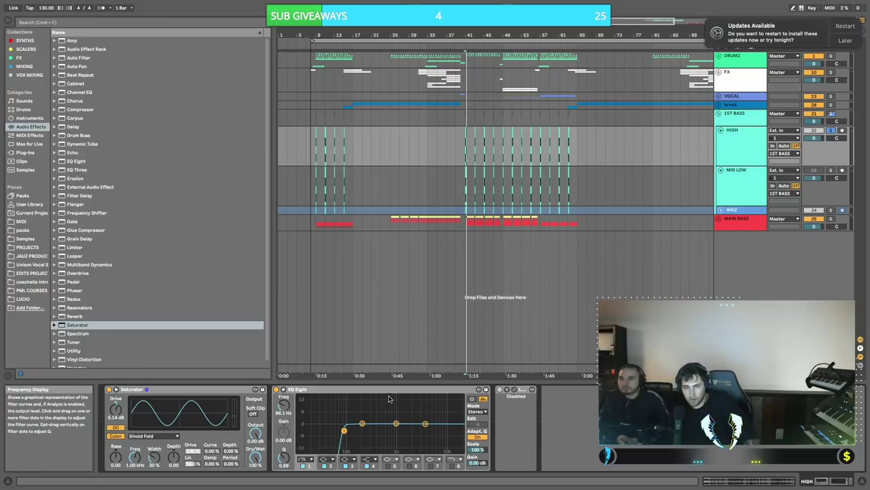
- Select the HIGH layer and bypass its remaining EQ Eight
{"action": "right_click", "coordinate": [417, 361]}
{"action": "left_click", "coordinate": [759, 166]}
{"action": "left_click", "coordinate": [753, 162]}
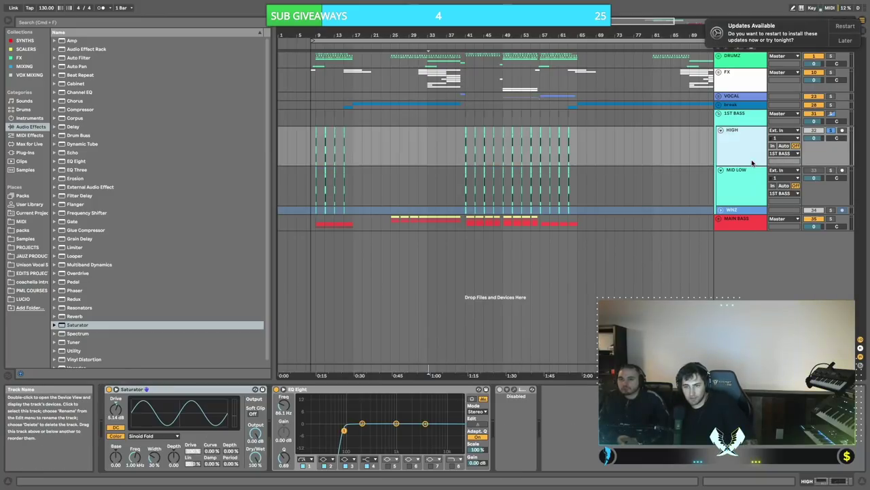
{"action": "left_click", "coordinate": [275, 389]}
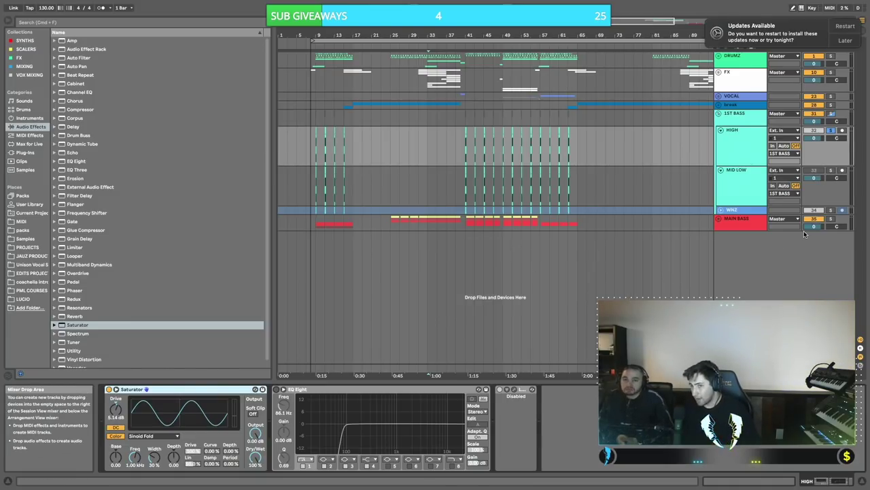
- Play the full mix from bar 41 and unfold the MAIN BASS group to inspect its tracks
{"action": "left_click", "coordinate": [464, 116]}
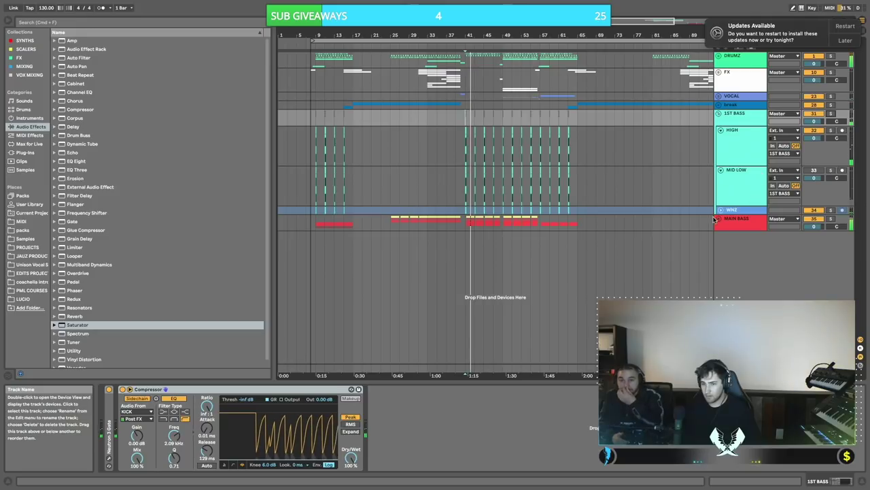
{"action": "left_click", "coordinate": [720, 219]}
{"action": "scroll", "coordinate": [641, 208], "scroll_direction": "down", "scroll_amount": 3}
{"action": "scroll", "coordinate": [708, 55], "scroll_direction": "up", "scroll_amount": 3}
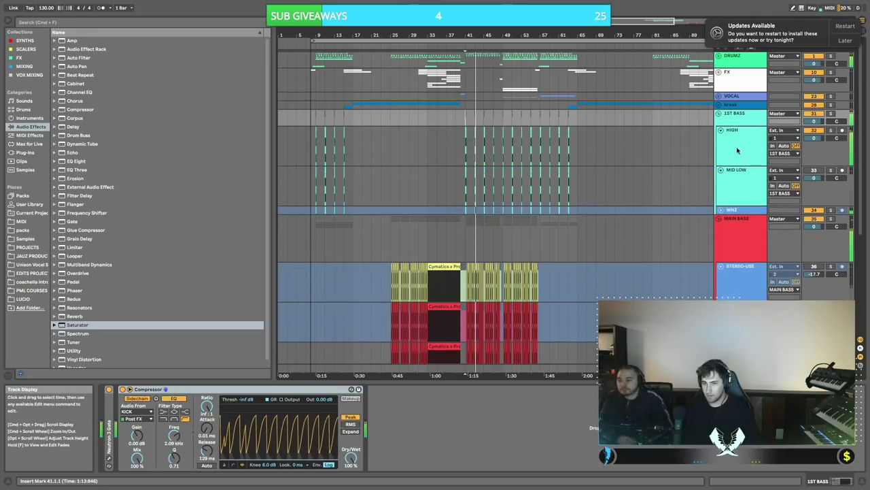
- Unfold the DRUMZ group and listen to the soloed drums from bar 49
{"action": "left_click", "coordinate": [718, 56]}
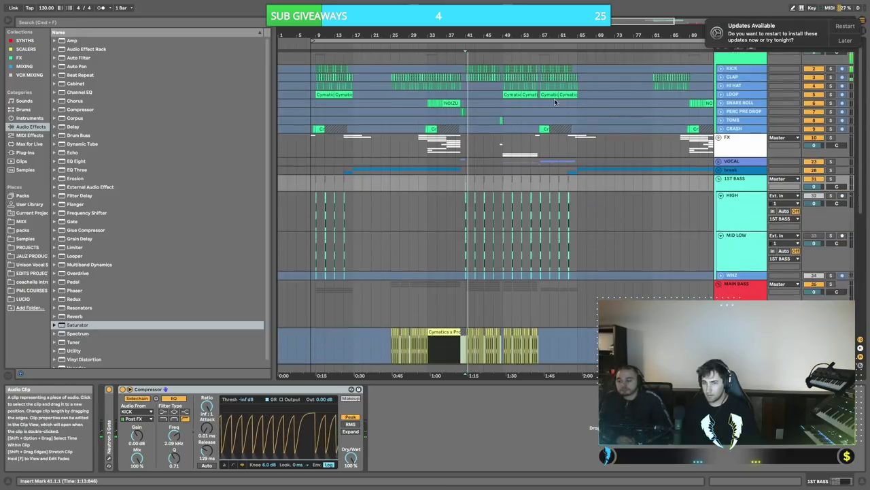
{"action": "left_click", "coordinate": [502, 97]}
{"action": "key", "text": "space"}
{"action": "key", "text": "space"}
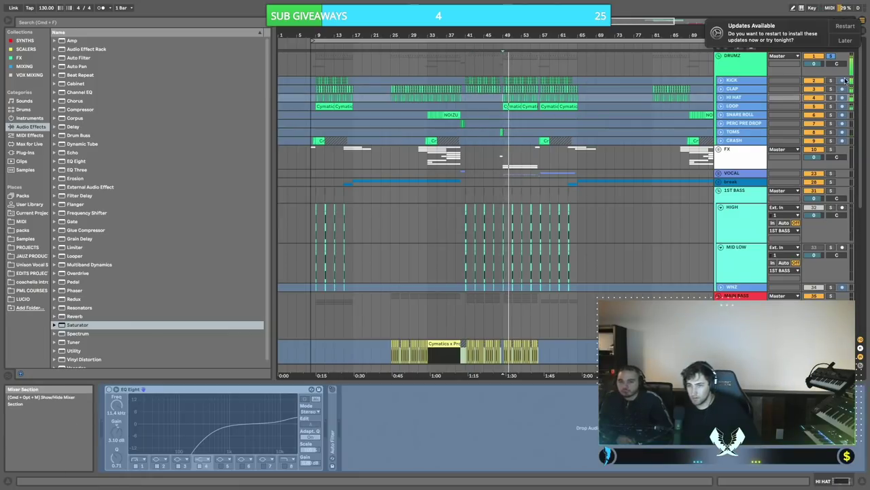
- Unfold the KICK track and play from bar 40 into the second drop, comparing the soloed drums with the full mix
{"action": "left_click", "coordinate": [721, 80]}
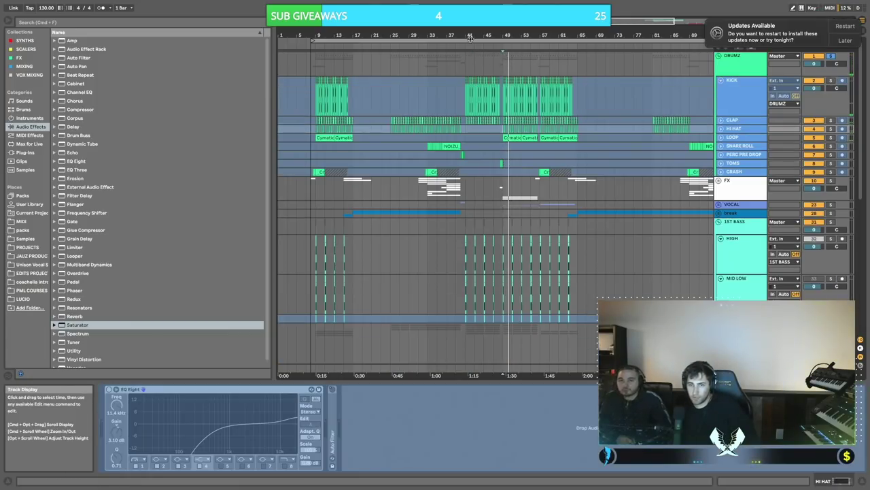
{"action": "left_click_drag", "start_coordinate": [474, 32], "coordinate": [474, 95]}
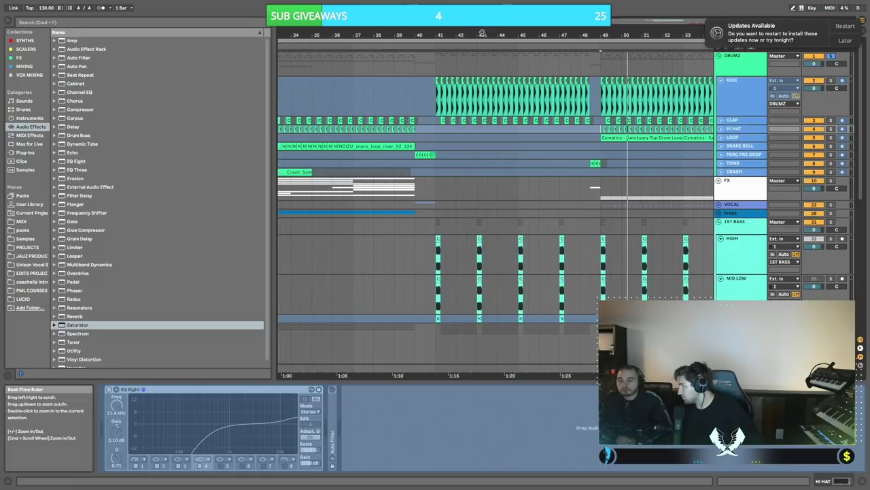
{"action": "left_click", "coordinate": [440, 100]}
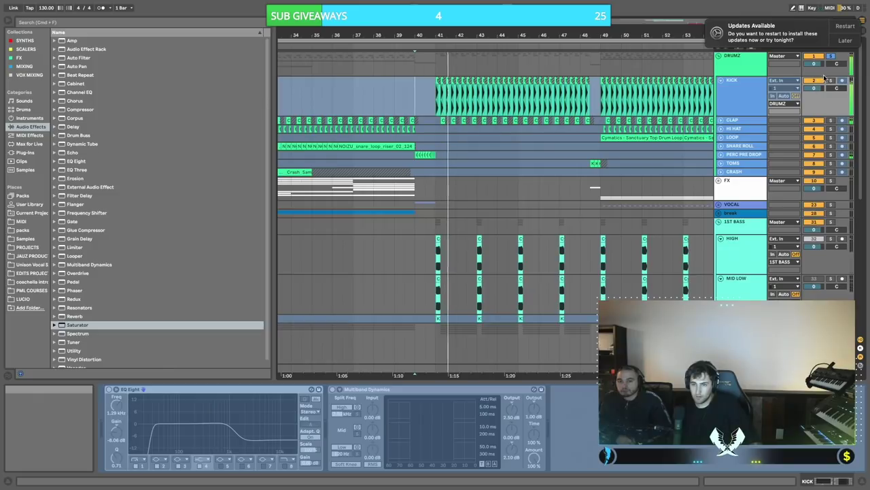
{"action": "left_click", "coordinate": [831, 80]}
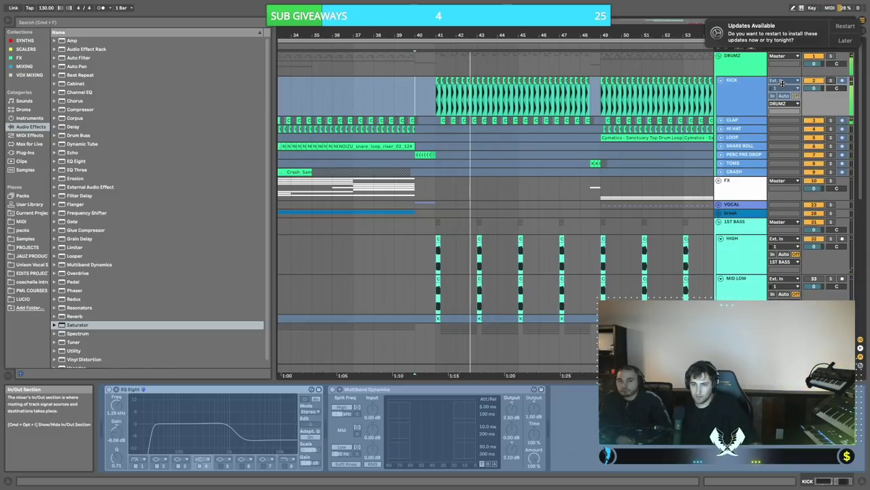
{"action": "left_click", "coordinate": [743, 88]}
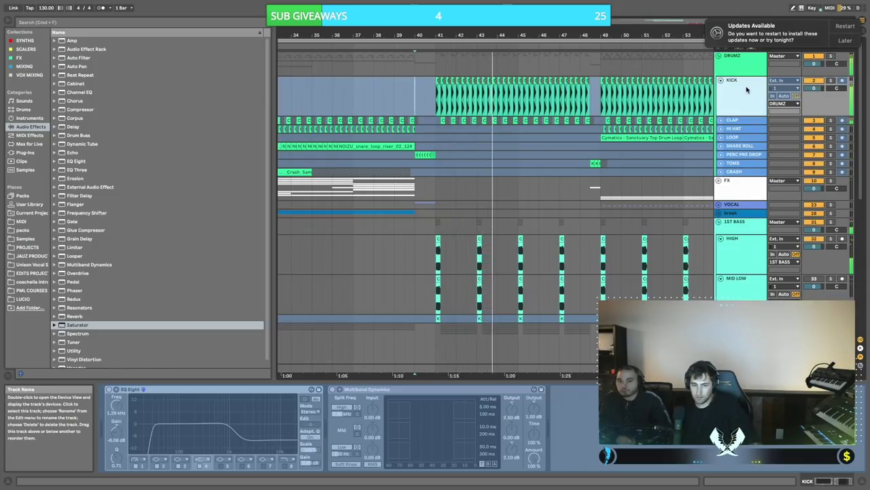
{"action": "left_click", "coordinate": [831, 81]}
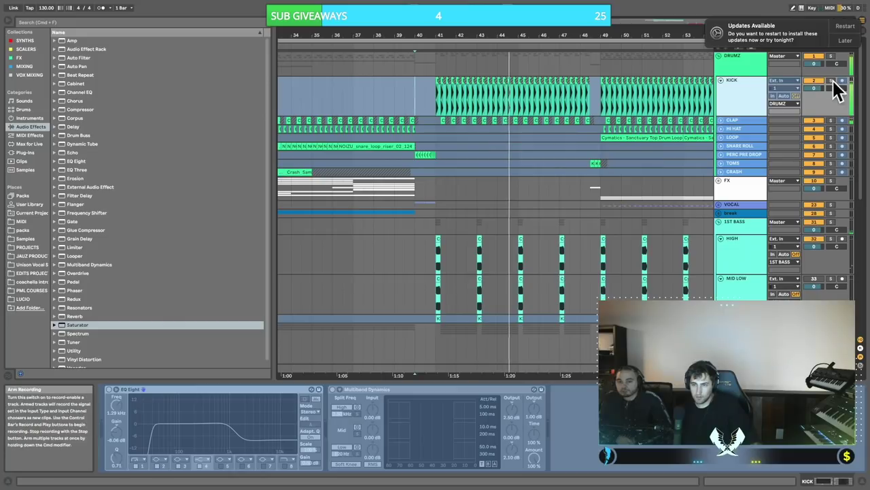
- Unfreeze the KICK track and move its EQ Eight high shelf to 2.40 kHz with a gain of -0.12 dB
{"action": "right_click", "coordinate": [747, 93]}
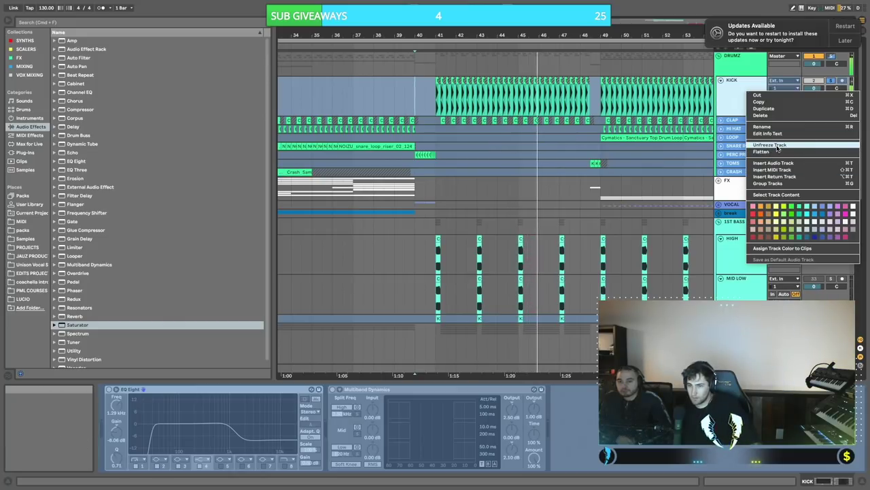
{"action": "left_click", "coordinate": [779, 146]}
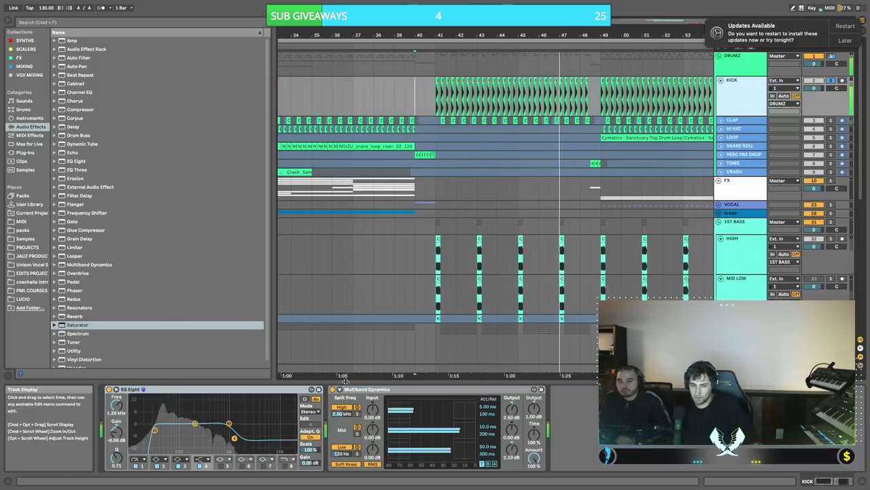
{"action": "left_click_drag", "start_coordinate": [235, 438], "coordinate": [249, 424]}
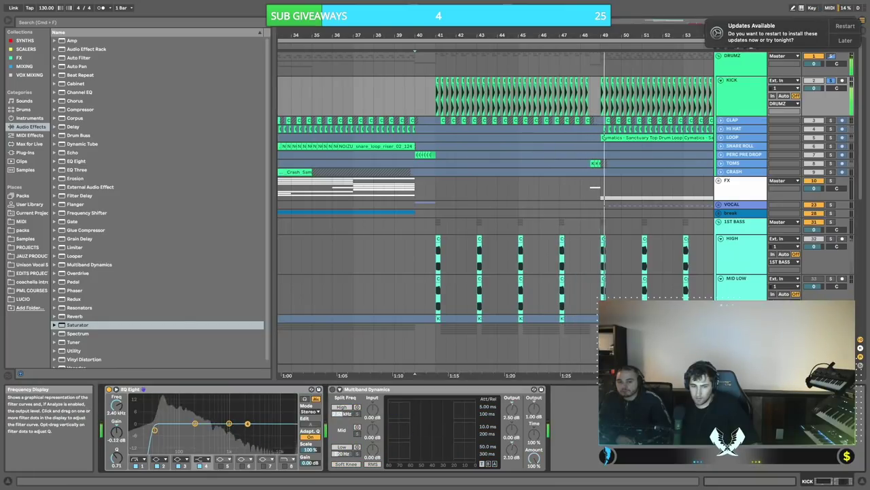
{"action": "key", "text": "space"}
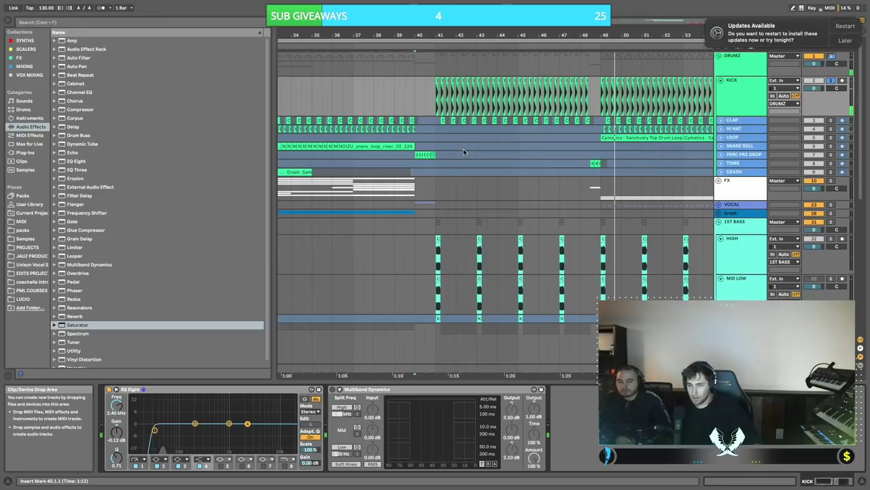
{"action": "scroll", "coordinate": [469, 153], "scroll_direction": "right", "scroll_amount": 3}
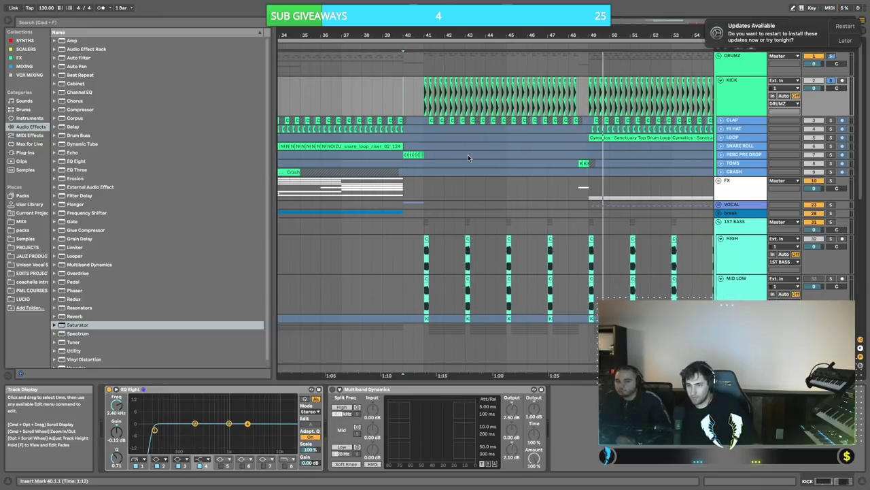
{"action": "scroll", "coordinate": [471, 152], "scroll_direction": "left", "scroll_amount": 3}
{"action": "scroll", "coordinate": [470, 151], "scroll_direction": "up", "scroll_amount": 1}
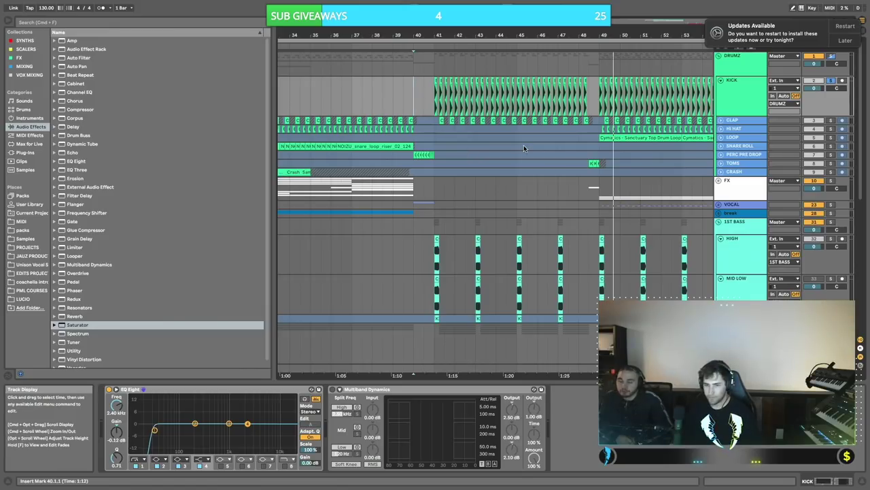
{"action": "left_click", "coordinate": [721, 103]}
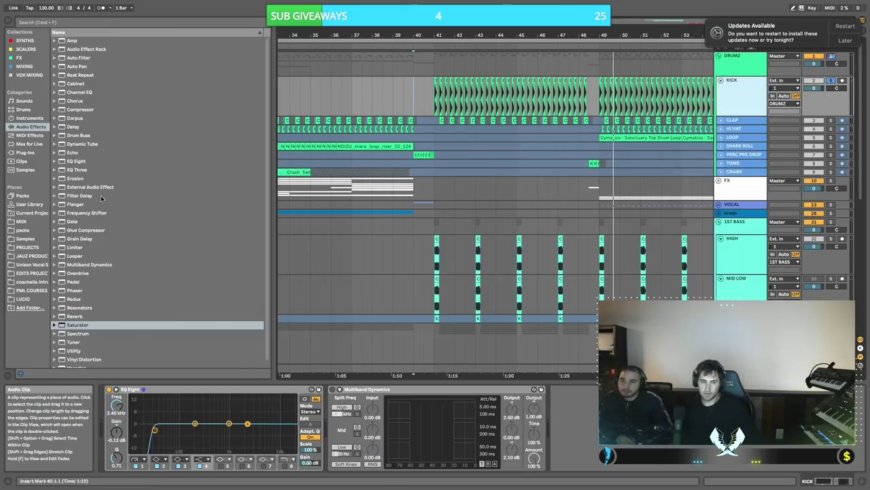
- Open the NOIZU_sample_pack folder in the packs library and listen to the soloed kick from bar 40
{"action": "left_click", "coordinate": [26, 231]}
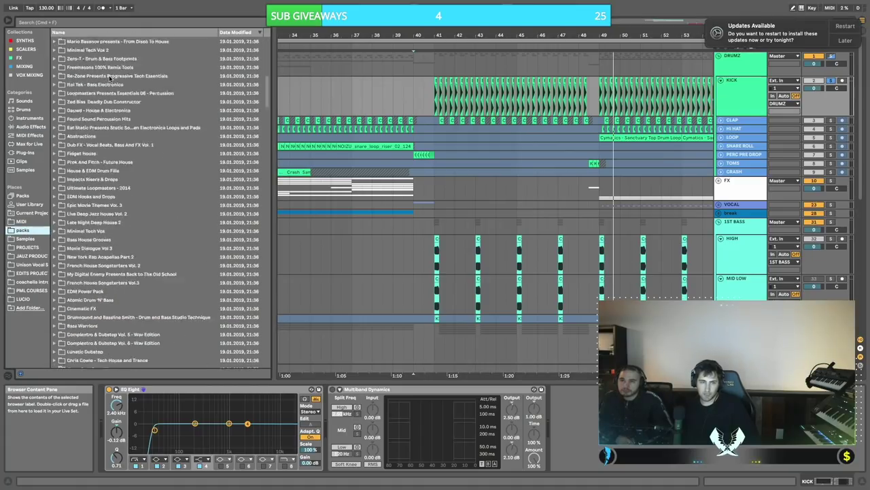
{"action": "left_click", "coordinate": [55, 41]}
{"action": "left_click", "coordinate": [60, 50]}
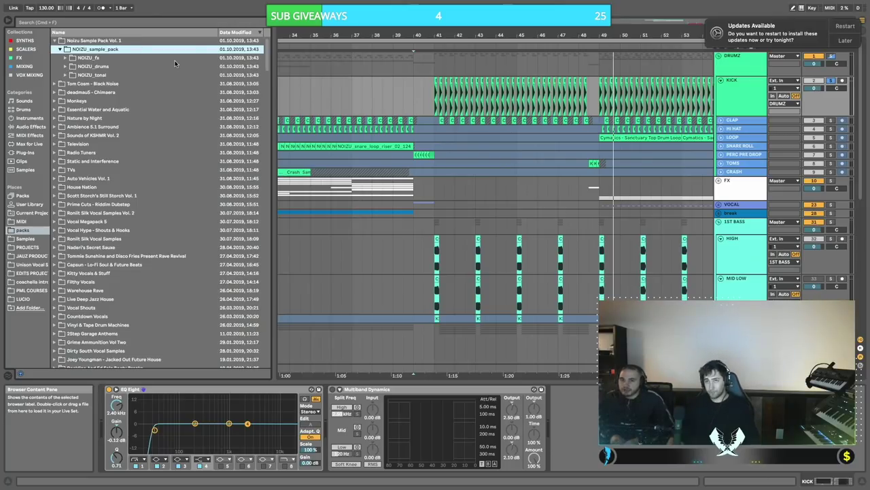
{"action": "key", "text": "space"}
{"action": "scroll", "coordinate": [471, 104], "scroll_direction": "right", "scroll_amount": 2}
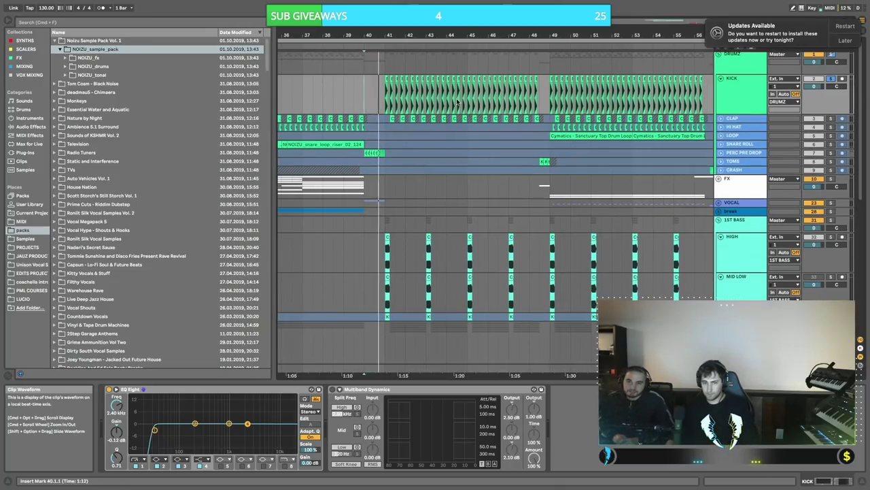
{"action": "scroll", "coordinate": [442, 218], "scroll_direction": "left", "scroll_amount": 2}
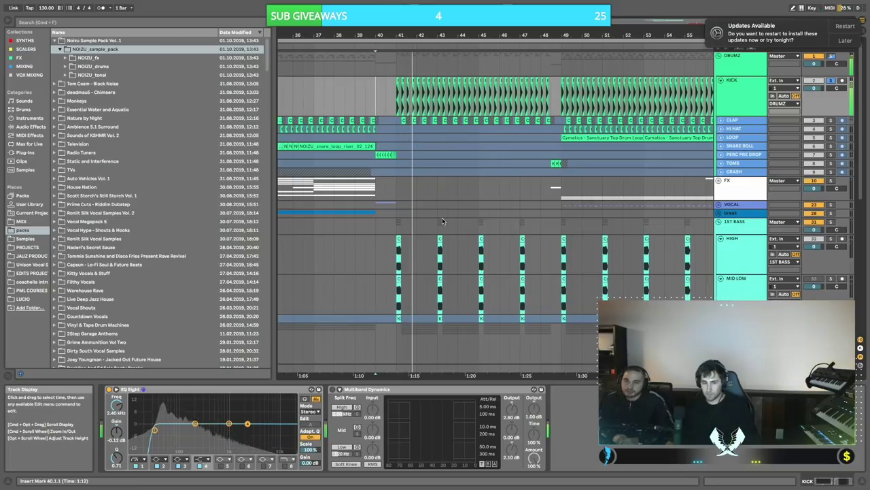
{"action": "scroll", "coordinate": [446, 225], "scroll_direction": "down", "scroll_amount": 1}
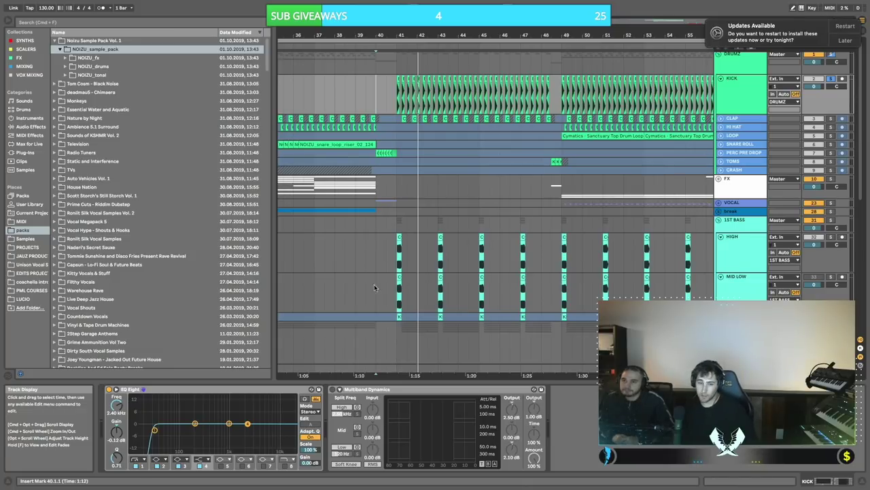
- Open the NOIZU_kick_one_shots folder under NOIZU_drums and audition its house kick samples from 02 through 09
{"action": "left_click", "coordinate": [65, 68]}
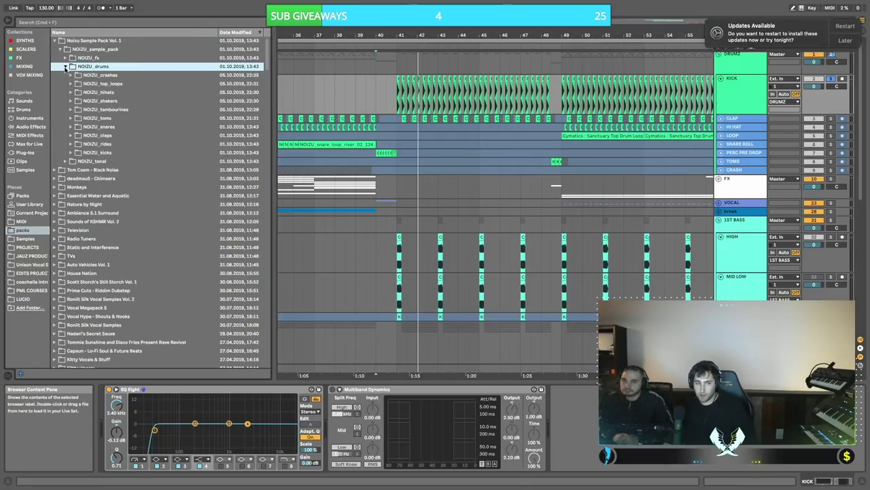
{"action": "scroll", "coordinate": [73, 102], "scroll_direction": "down", "scroll_amount": 2}
{"action": "left_click", "coordinate": [72, 123]}
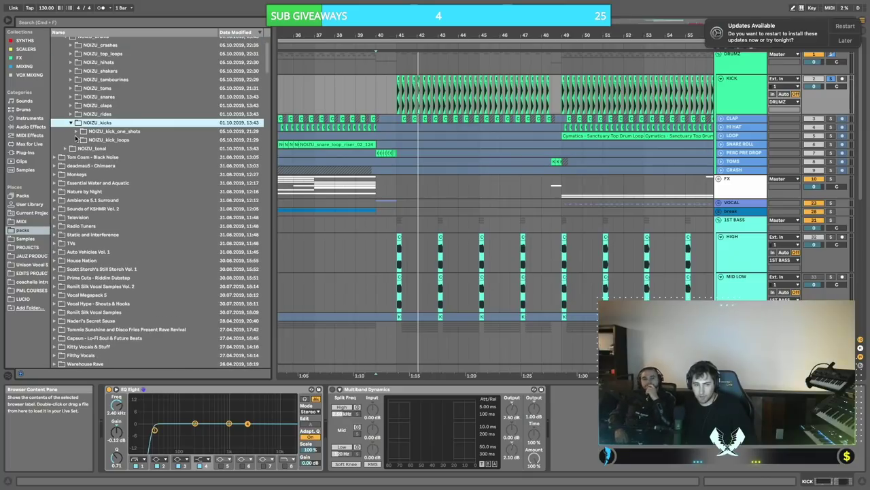
{"action": "left_click", "coordinate": [76, 132]}
{"action": "left_click", "coordinate": [116, 140]}
{"action": "left_click", "coordinate": [122, 148]}
{"action": "left_click", "coordinate": [128, 157]}
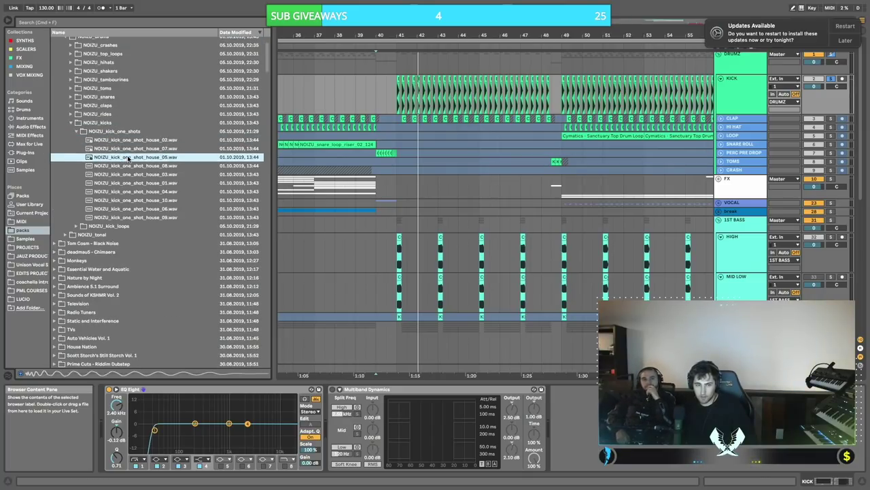
{"action": "left_click", "coordinate": [131, 165]}
{"action": "left_click", "coordinate": [134, 175]}
{"action": "left_click", "coordinate": [140, 183]}
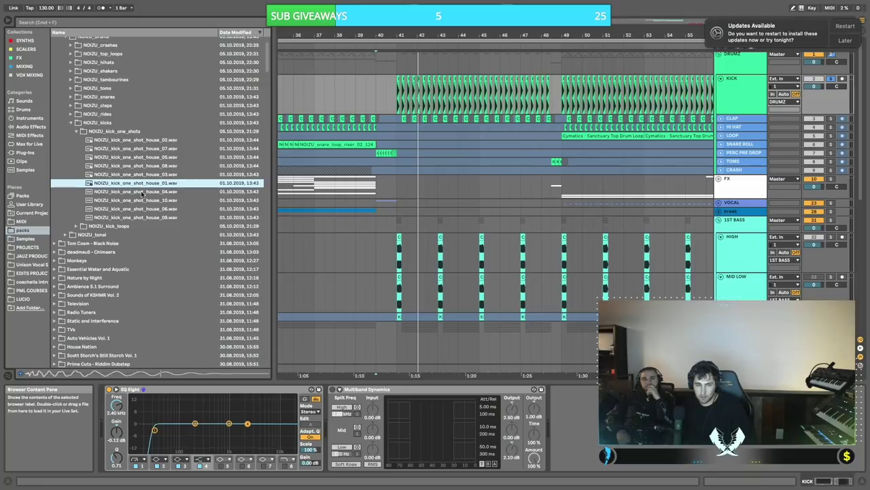
{"action": "left_click", "coordinate": [142, 192]}
{"action": "left_click", "coordinate": [149, 201]}
{"action": "left_click", "coordinate": [154, 208]}
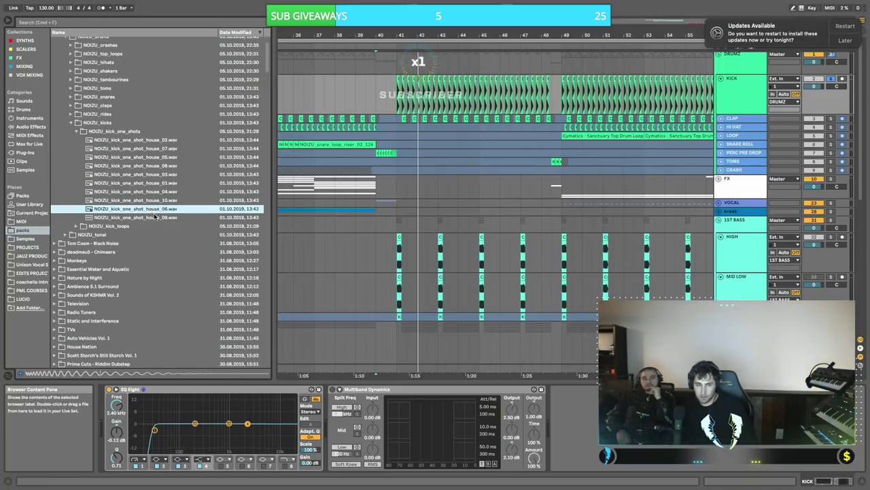
{"action": "left_click", "coordinate": [155, 217]}
- Audition the NOIZU house kick one-shots 04, 05, 03, 08 and 01 again
{"action": "left_click", "coordinate": [155, 191]}
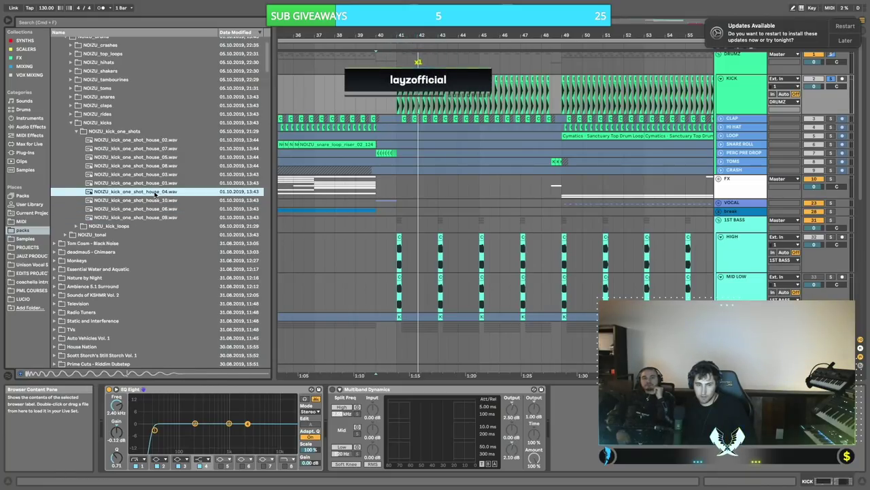
{"action": "left_click", "coordinate": [169, 161]}
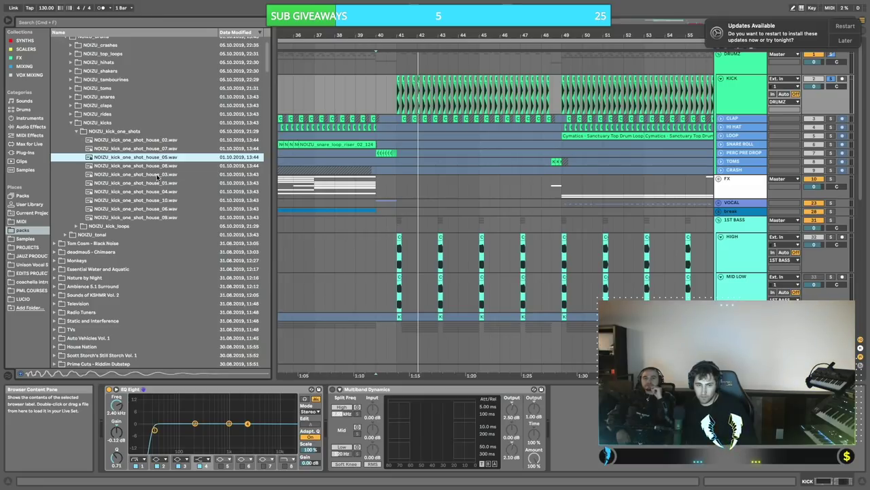
{"action": "left_click", "coordinate": [157, 175]}
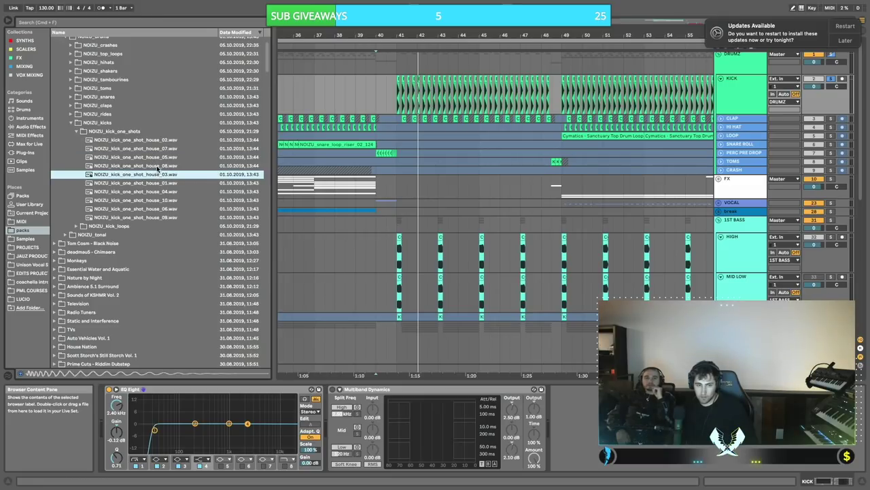
{"action": "left_click", "coordinate": [158, 168]}
{"action": "left_click", "coordinate": [160, 182]}
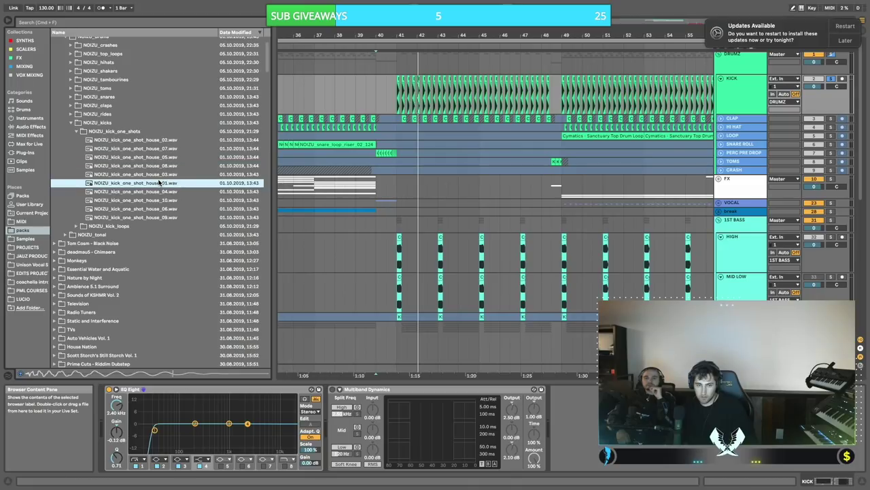
{"action": "left_click_drag", "start_coordinate": [155, 185], "coordinate": [141, 182]}
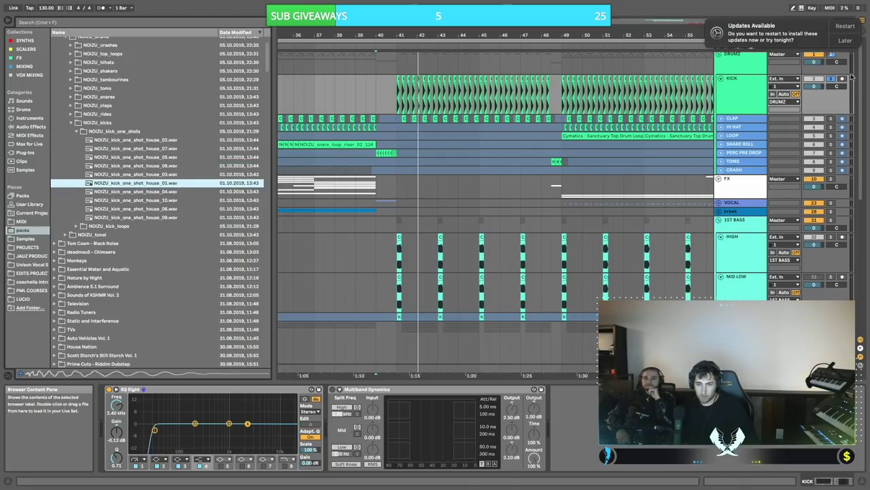
- Play the soloed project kick from bar 41 and compare it with NOIZU_kick_one_shot_house_01.wav
{"action": "left_click", "coordinate": [746, 86]}
{"action": "left_click_drag", "start_coordinate": [428, 32], "coordinate": [435, 106]}
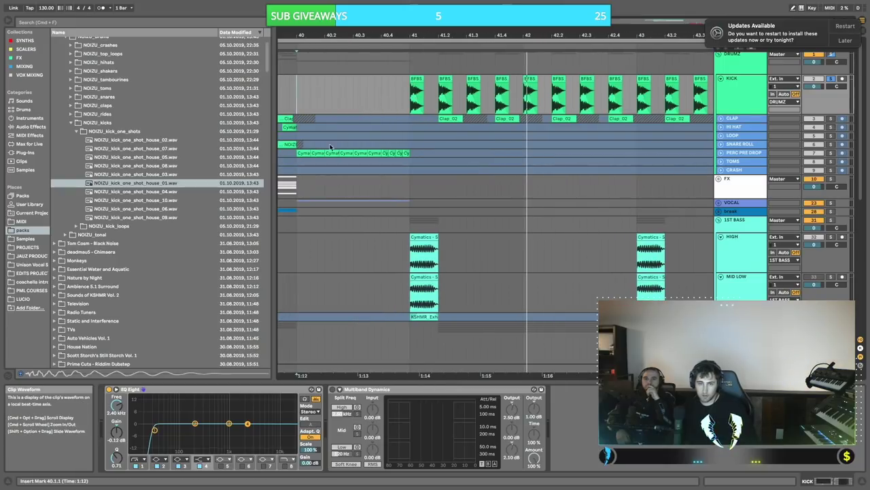
{"action": "key", "text": "space"}
{"action": "left_click", "coordinate": [420, 80]}
{"action": "key", "text": "space"}
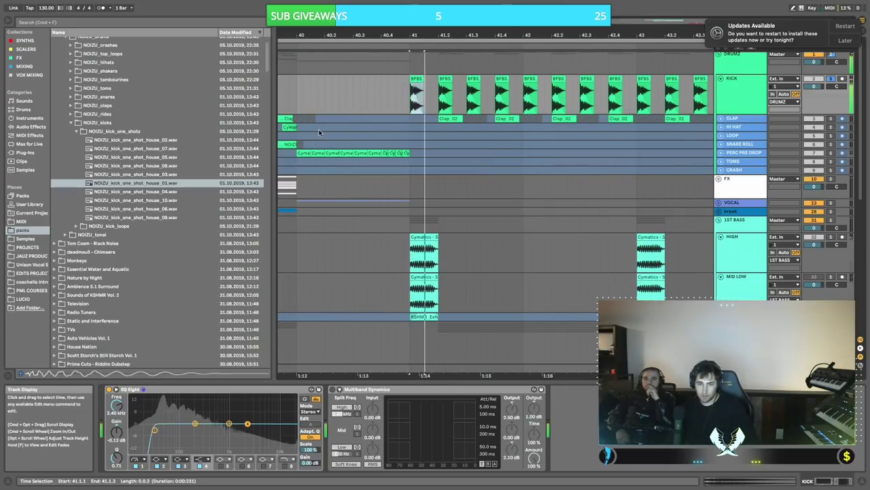
{"action": "key", "text": "space"}
{"action": "key", "text": "space"}
{"action": "key", "text": "space"}
{"action": "left_click", "coordinate": [133, 183]}
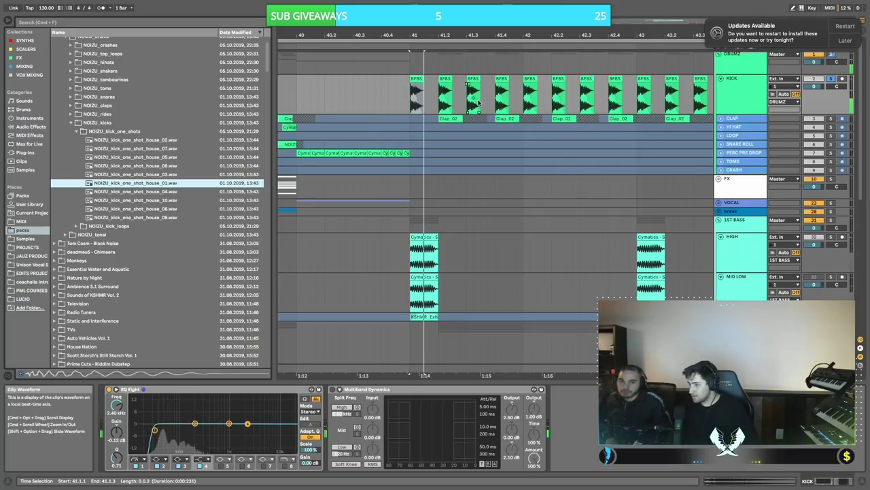
- Play the first BFBS_Kick_13_G clip at bar 41 and open it to examine its waveform up close
{"action": "left_click_drag", "start_coordinate": [410, 27], "coordinate": [413, 89]}
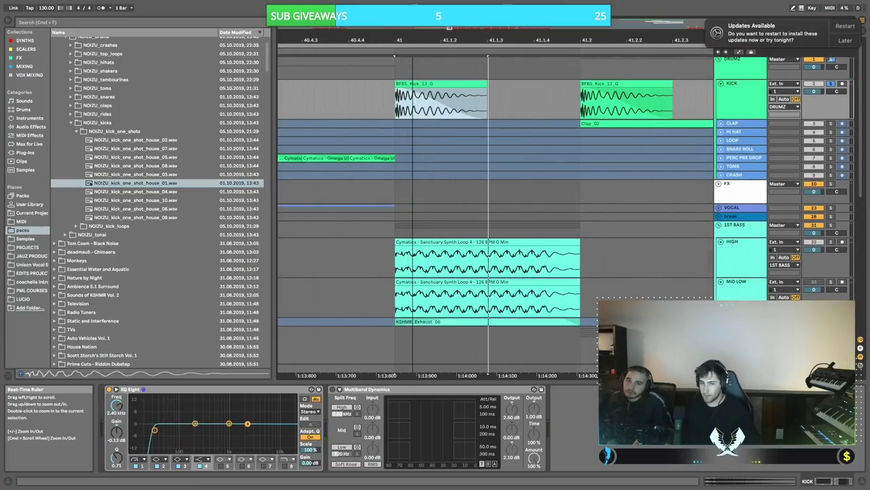
{"action": "left_click", "coordinate": [401, 95]}
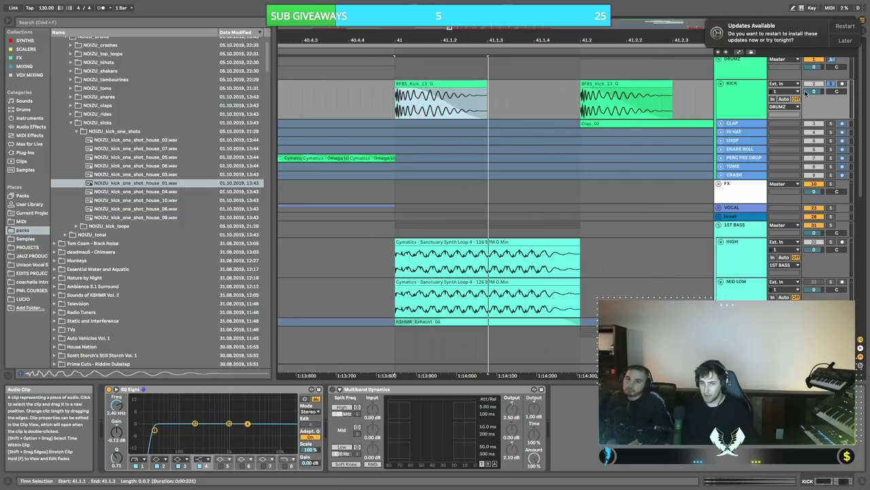
{"action": "key", "text": "space"}
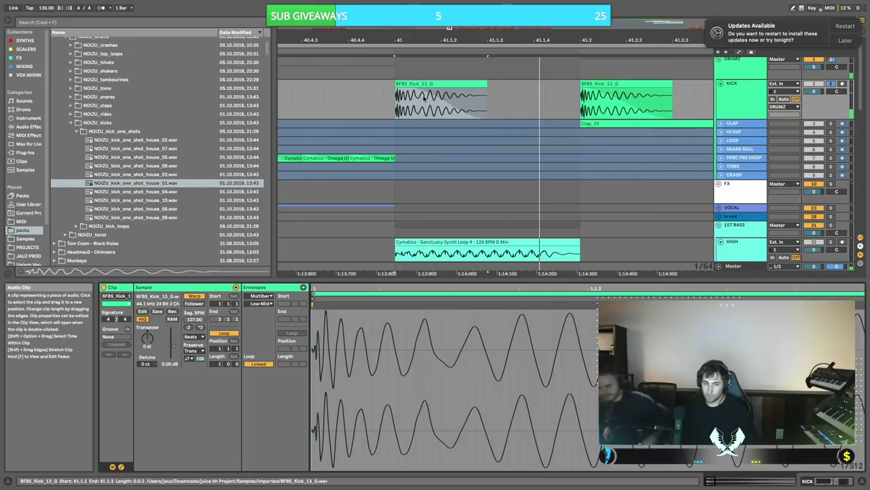
{"action": "double_click", "coordinate": [423, 103]}
{"action": "scroll", "coordinate": [424, 136], "scroll_direction": "down", "scroll_amount": 15}
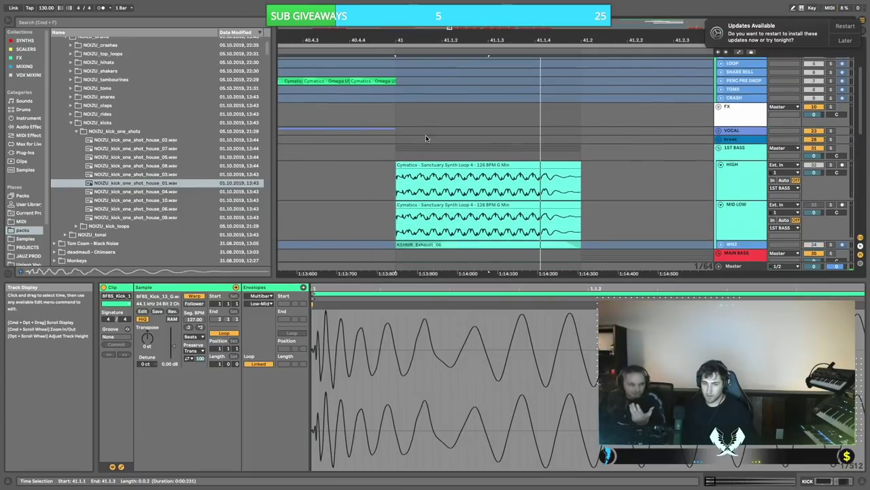
{"action": "scroll", "coordinate": [429, 137], "scroll_direction": "up", "scroll_amount": 10}
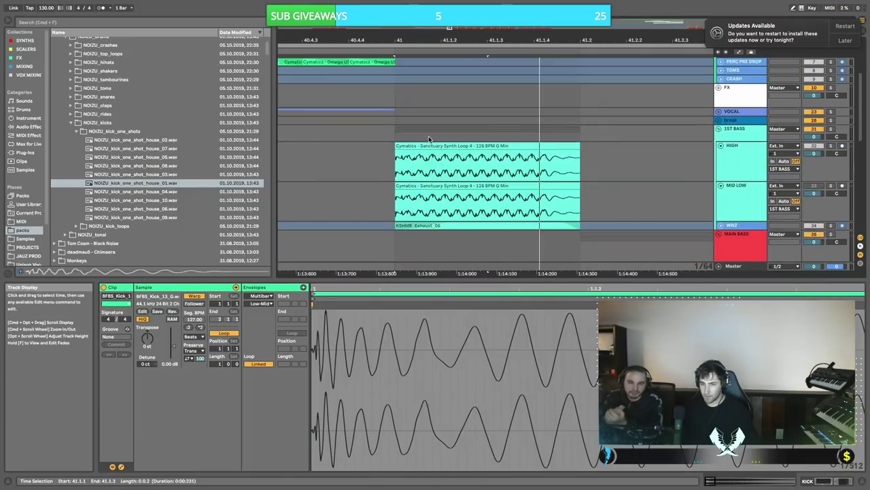
{"action": "scroll", "coordinate": [430, 140], "scroll_direction": "up", "scroll_amount": 3}
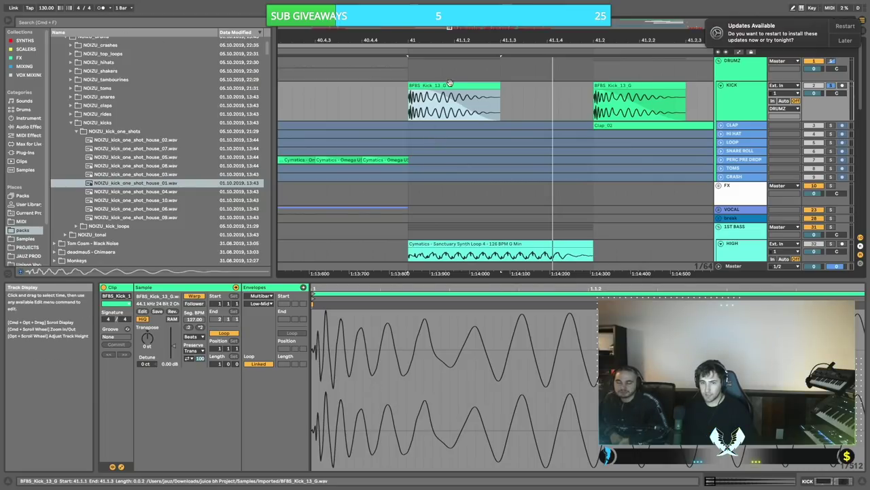
{"action": "scroll", "coordinate": [448, 84], "scroll_direction": "down", "scroll_amount": 1}
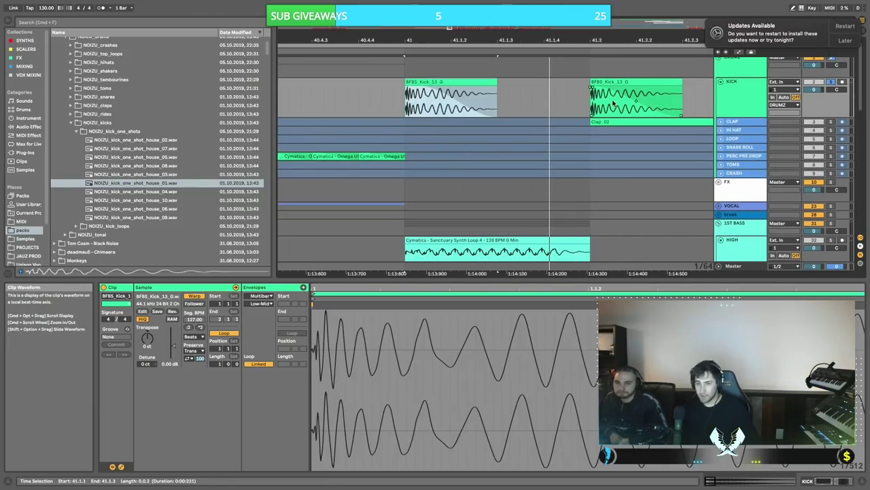
- Search the plug-ins for "trans" and load the VST kHs Transient Shaper onto the KICK track
{"action": "left_click", "coordinate": [735, 95]}
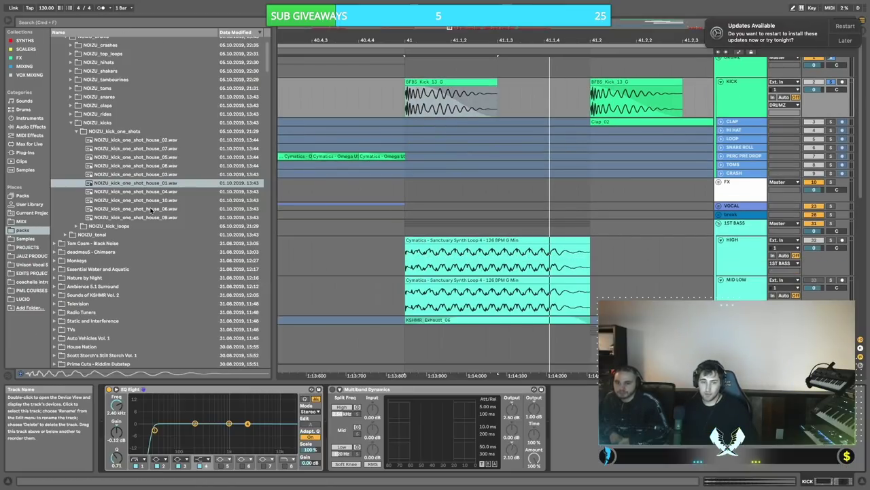
{"action": "left_click", "coordinate": [30, 153]}
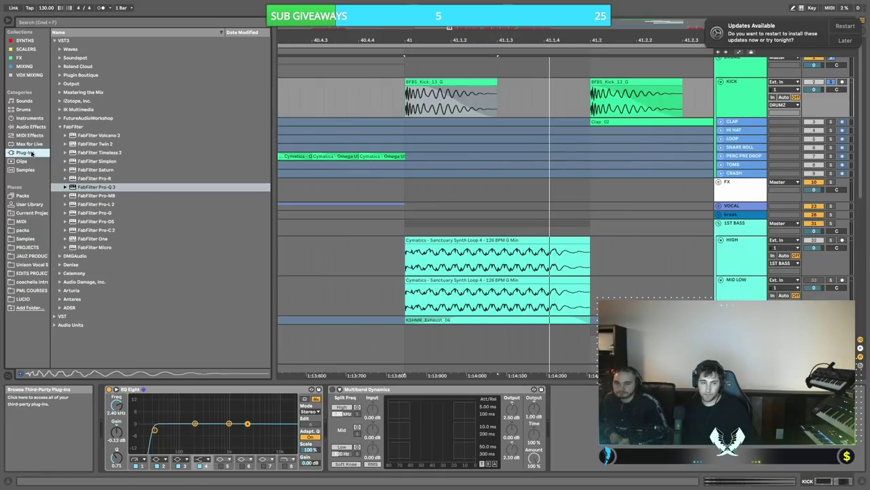
{"action": "left_click", "coordinate": [90, 22]}
{"action": "type", "text": "trans"}
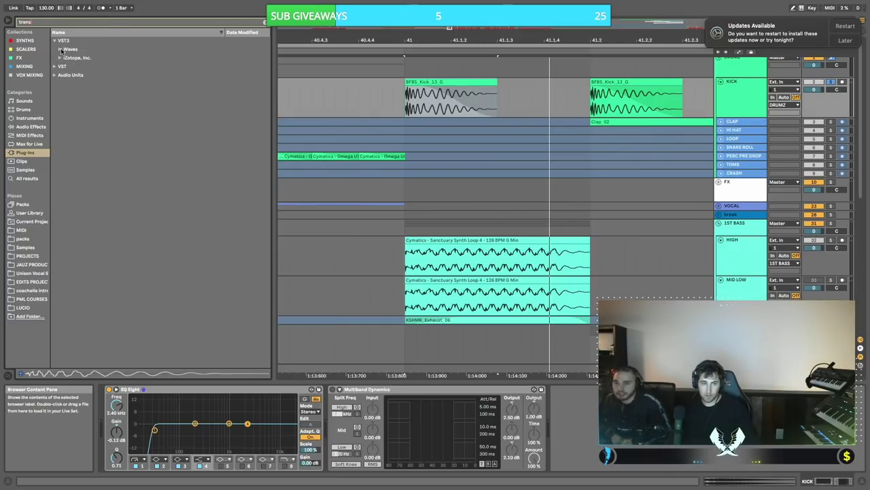
{"action": "left_click", "coordinate": [61, 50]}
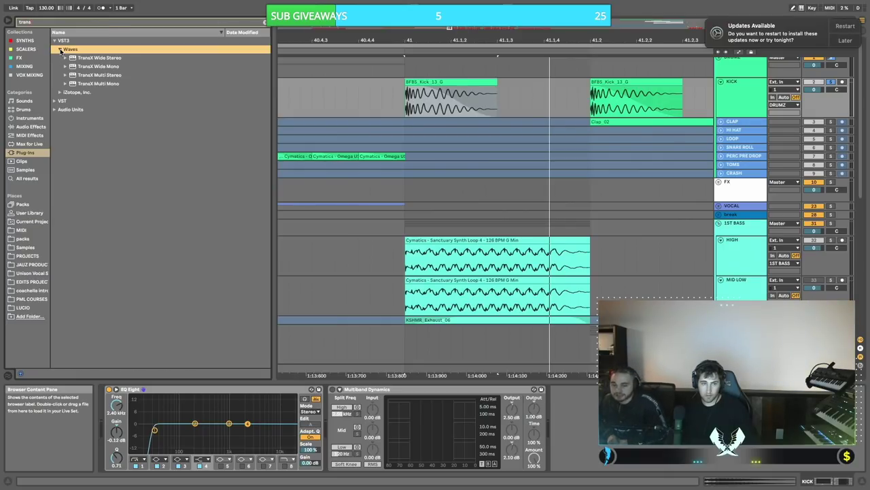
{"action": "left_click", "coordinate": [61, 50]}
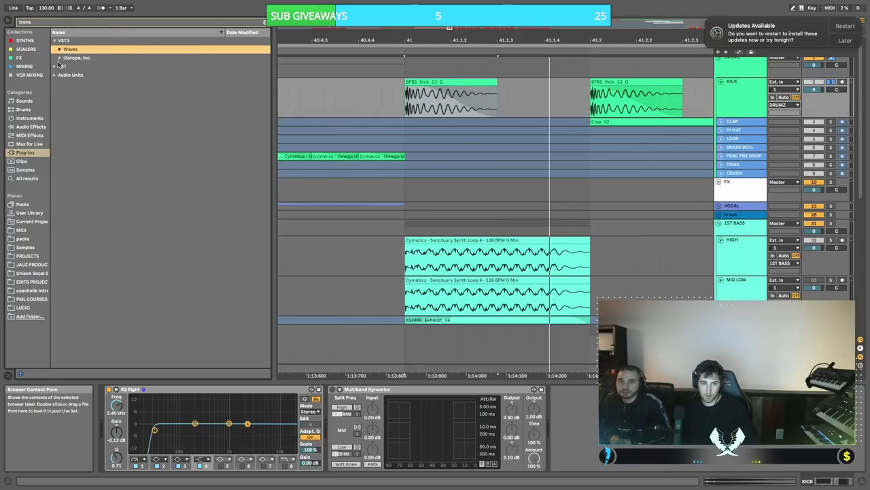
{"action": "left_click", "coordinate": [59, 58]}
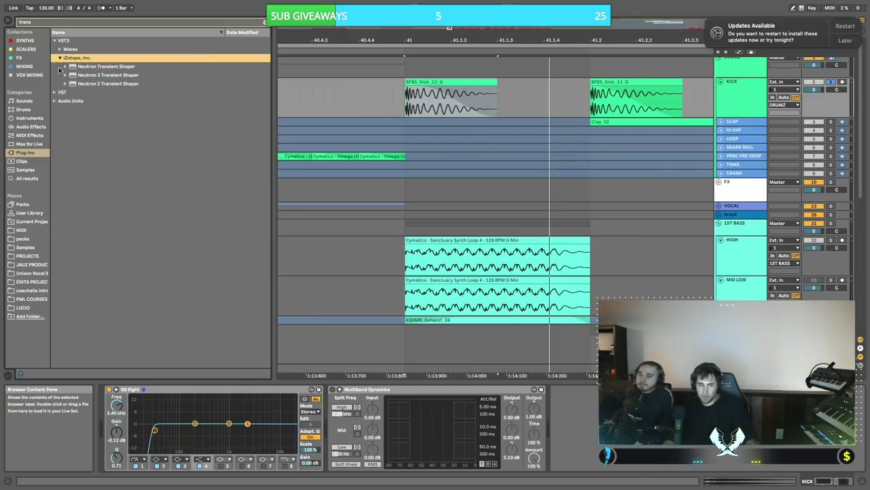
{"action": "left_click", "coordinate": [56, 93]}
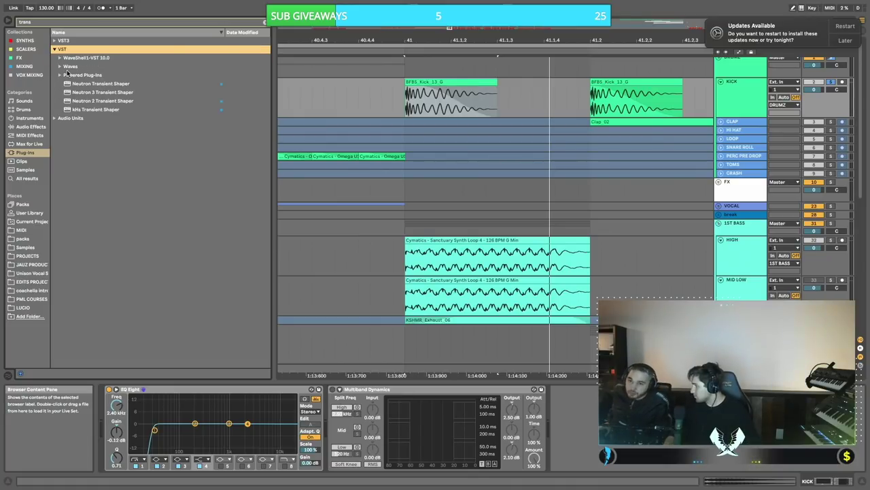
{"action": "left_click", "coordinate": [97, 110]}
{"action": "left_click_drag", "start_coordinate": [476, 107], "coordinate": [475, 108]}
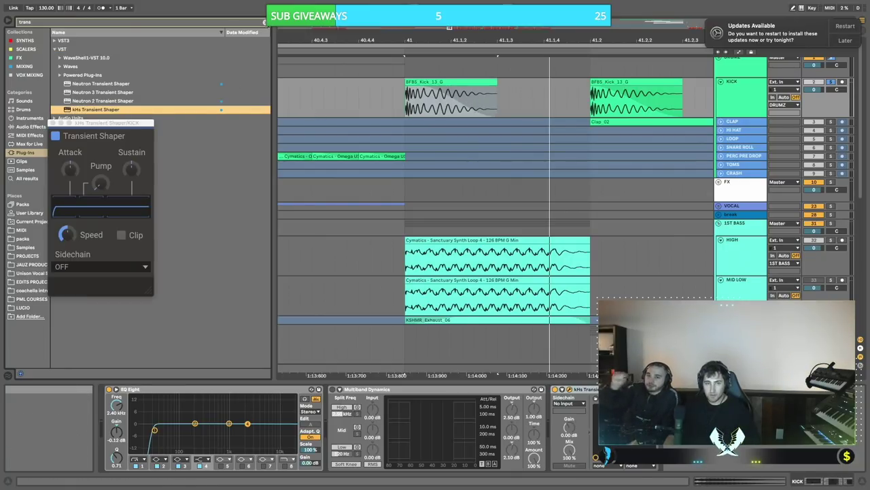
- Clear the plug-in search, hide the browser and play the first BFBS_Kick_13_G clip at bar 41 up close
{"action": "left_click", "coordinate": [265, 22]}
{"action": "left_click", "coordinate": [8, 21]}
{"action": "scroll", "coordinate": [252, 129], "scroll_direction": "left", "scroll_amount": 1}
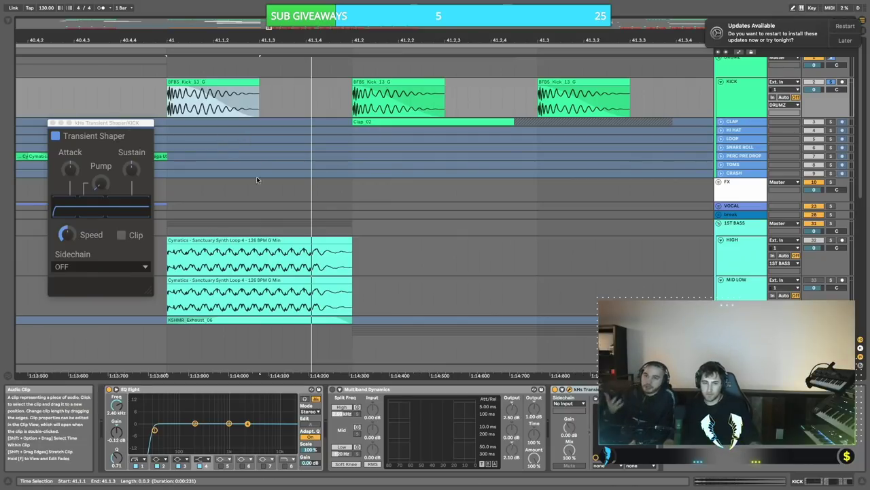
{"action": "scroll", "coordinate": [221, 155], "scroll_direction": "left", "scroll_amount": 1}
{"action": "left_click_drag", "start_coordinate": [210, 40], "coordinate": [210, 95]}
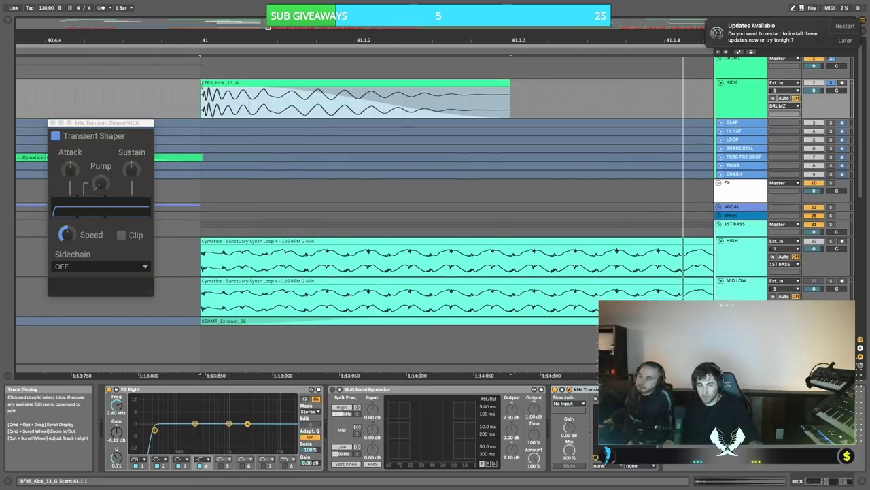
{"action": "left_click_drag", "start_coordinate": [203, 88], "coordinate": [188, 89]}
{"action": "key", "text": "space"}
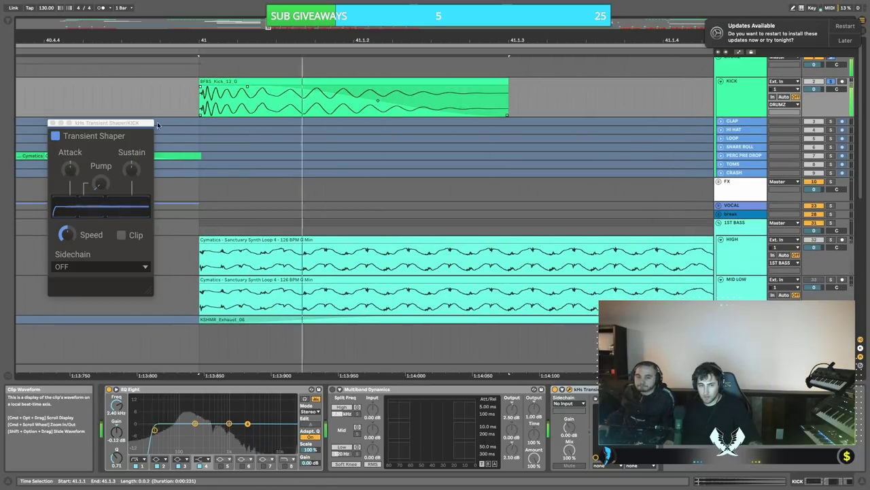
- Raise the Transient Shaper's Attack slightly, lower its Sustain and increase its Speed while the kick plays
{"action": "left_click_drag", "start_coordinate": [70, 170], "coordinate": [70, 156]}
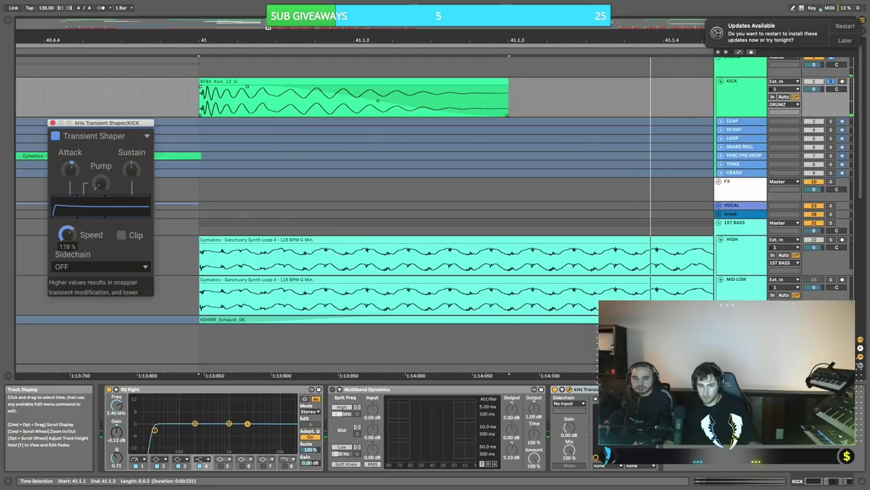
{"action": "left_click_drag", "start_coordinate": [132, 170], "coordinate": [132, 184]}
{"action": "left_click_drag", "start_coordinate": [68, 234], "coordinate": [68, 224]}
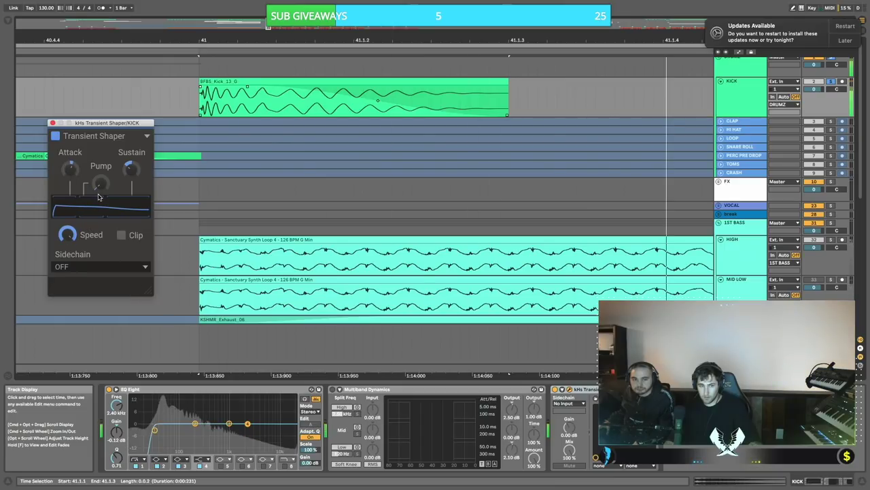
- Bypass the KICK track's EQ Eight and reactivate it to compare the sound
{"action": "scroll", "coordinate": [249, 322], "scroll_direction": "up", "scroll_amount": 1}
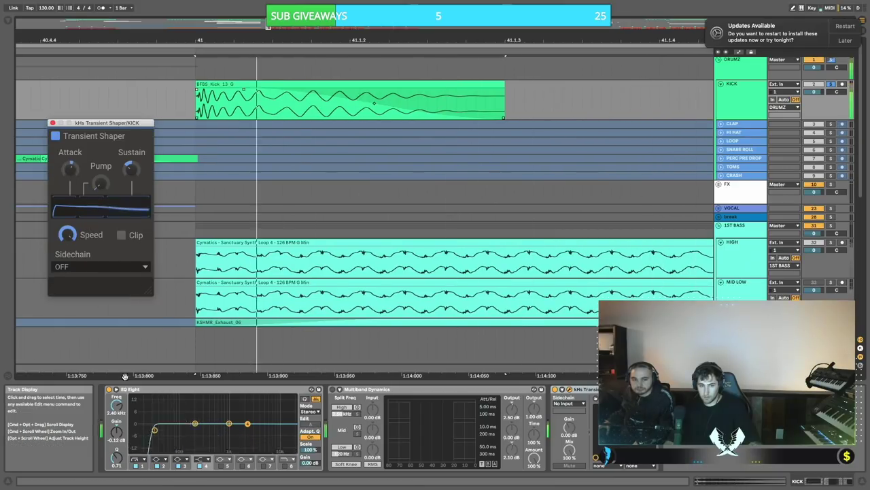
{"action": "left_click", "coordinate": [108, 389]}
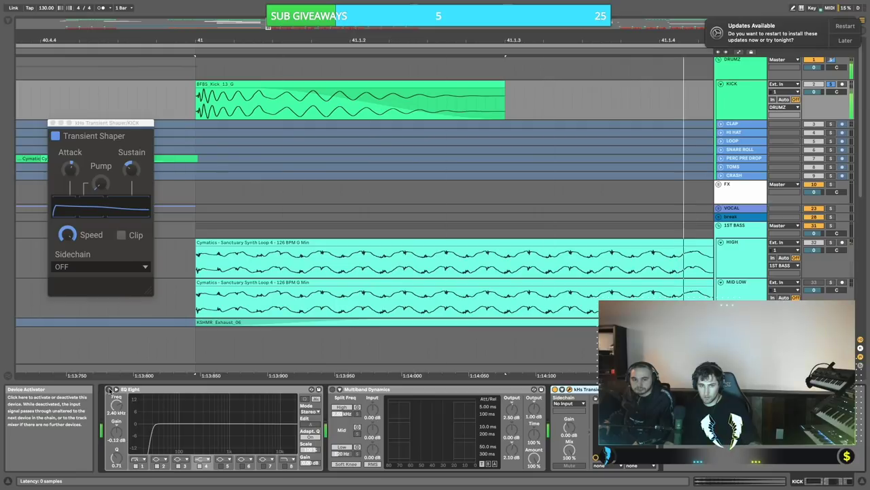
{"action": "left_click", "coordinate": [109, 390]}
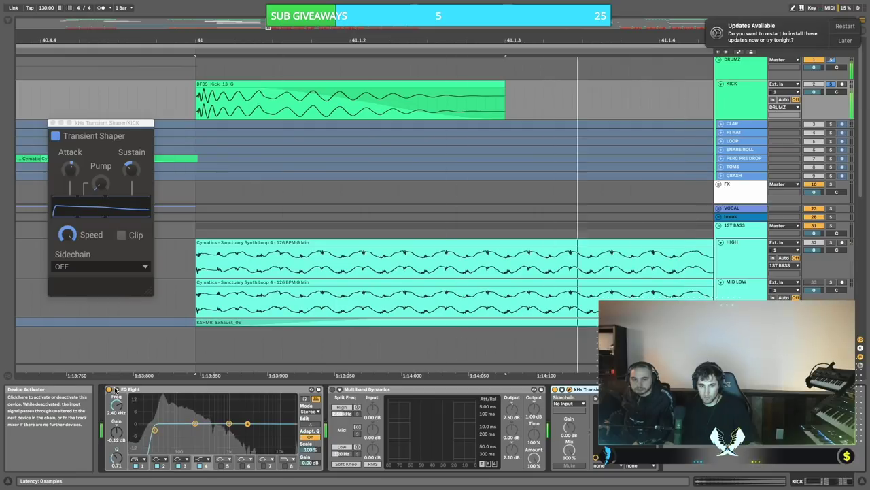
- Reduce the Transient Shaper's Speed, ease its Sustain cut, compare with Clip and bypass toggled, and close the plug-in window
{"action": "left_click", "coordinate": [71, 235]}
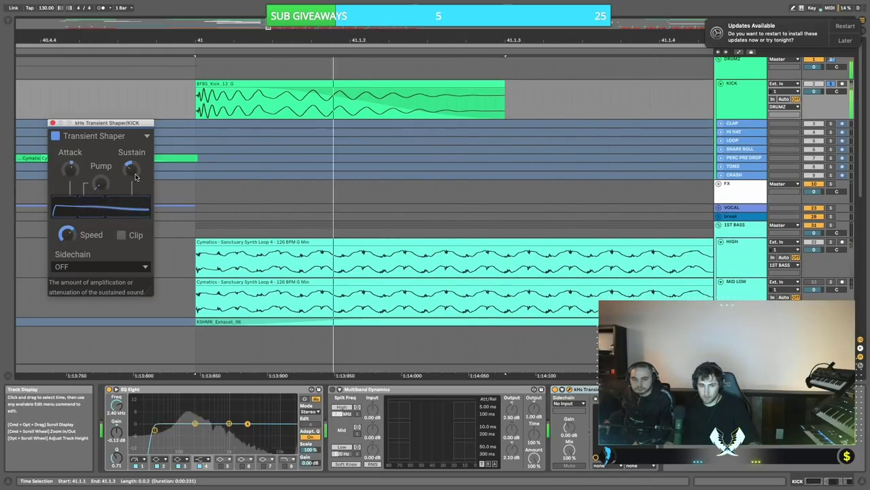
{"action": "left_click", "coordinate": [121, 235]}
{"action": "left_click", "coordinate": [121, 235]}
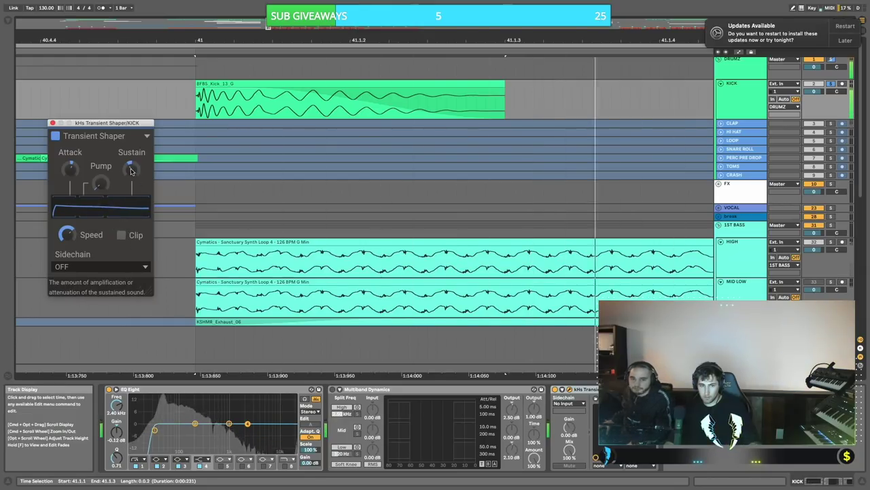
{"action": "left_click", "coordinate": [556, 389]}
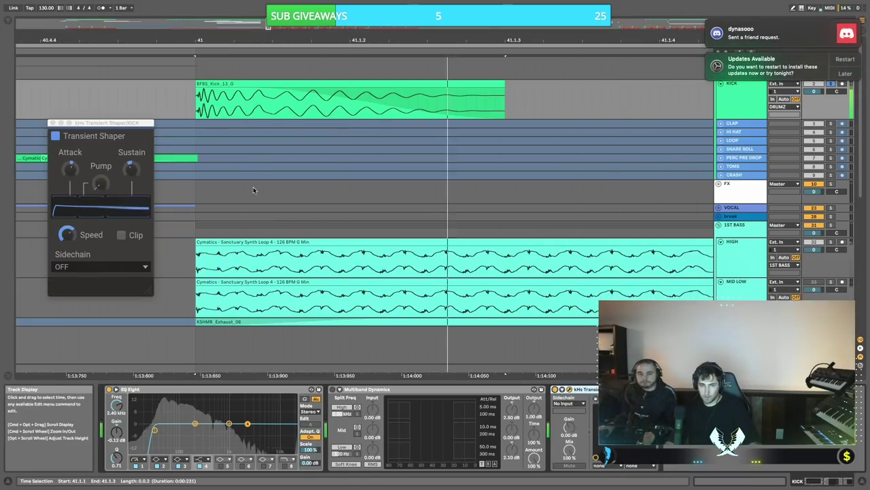
{"action": "left_click", "coordinate": [52, 123]}
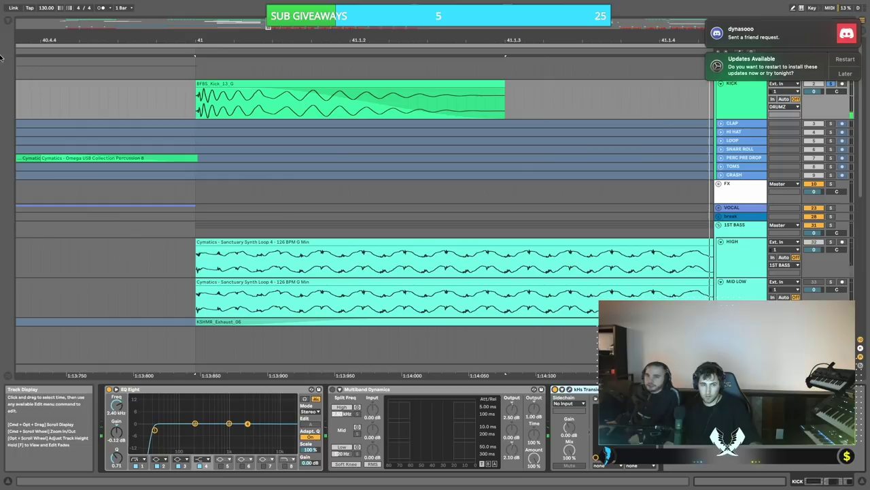
- Add a Saturator from the audio effects after kHs Transient Shaper on the KICK track and choose its curve type
{"action": "left_click", "coordinate": [9, 21]}
{"action": "left_click", "coordinate": [36, 119]}
{"action": "left_click", "coordinate": [34, 127]}
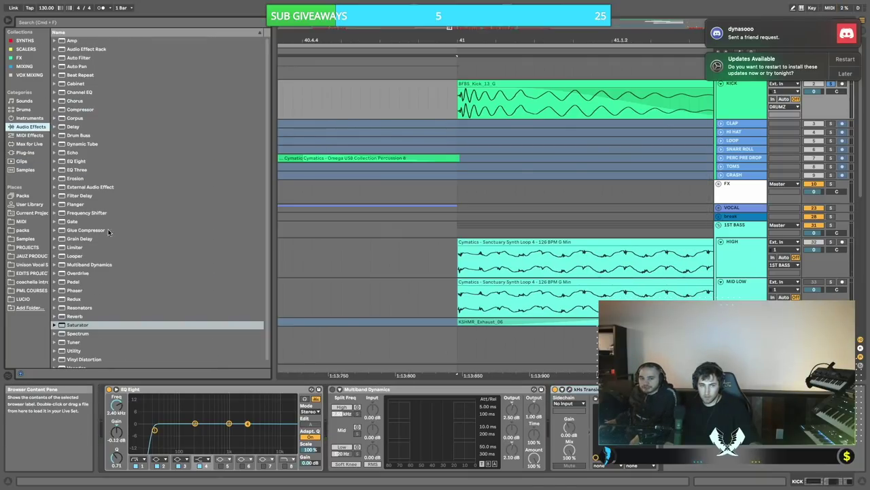
{"action": "scroll", "coordinate": [102, 260], "scroll_direction": "down", "scroll_amount": 1}
{"action": "scroll", "coordinate": [85, 281], "scroll_direction": "up", "scroll_amount": 1}
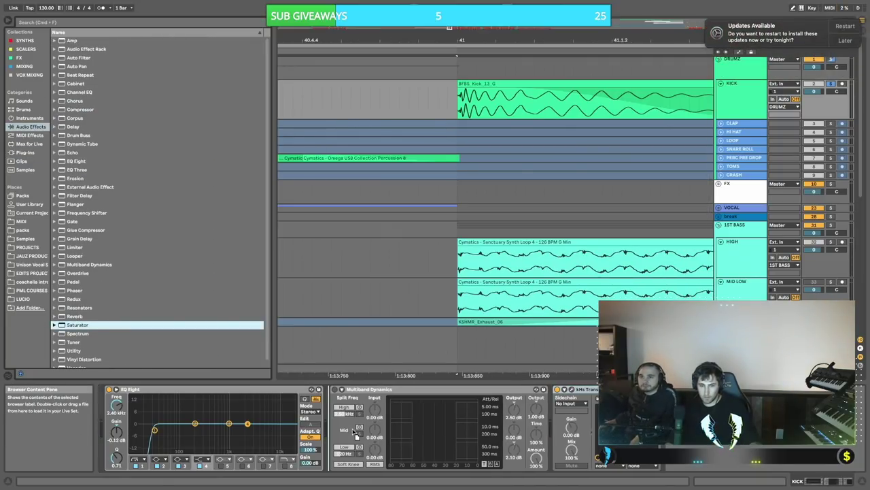
{"action": "double_click", "coordinate": [78, 324]}
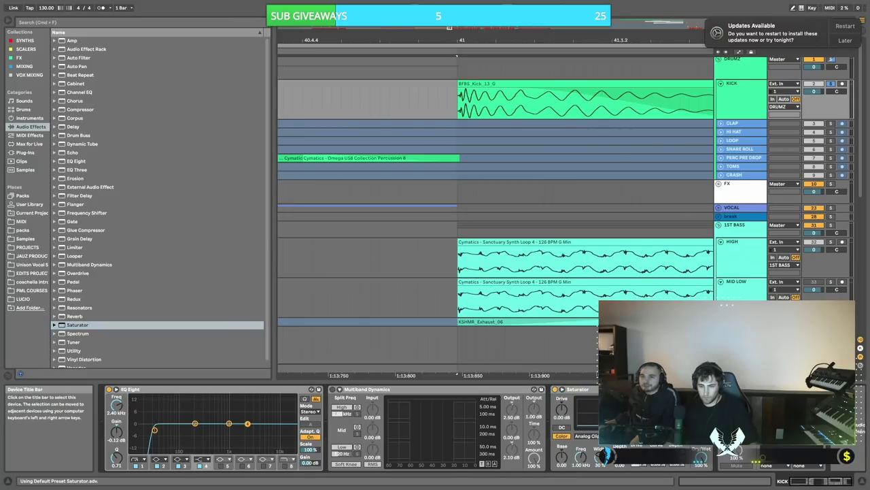
{"action": "key", "text": "ctrl+z"}
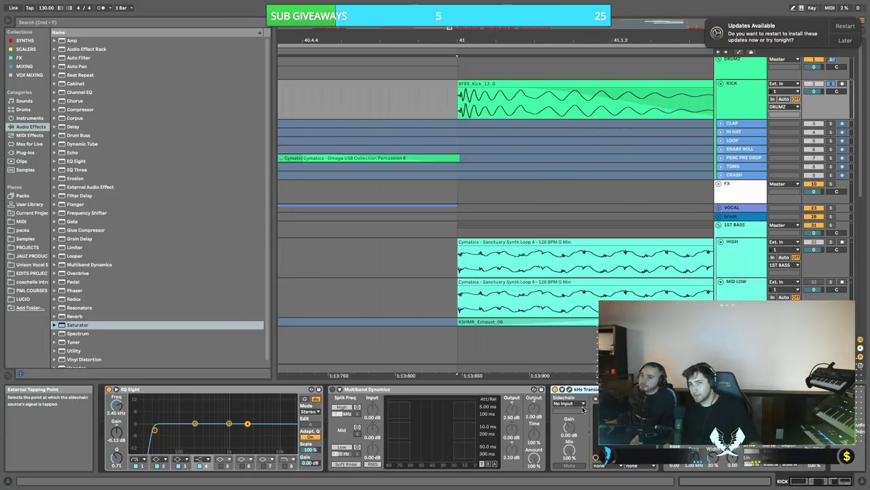
{"action": "scroll", "coordinate": [435, 427], "scroll_direction": "right", "scroll_amount": 1}
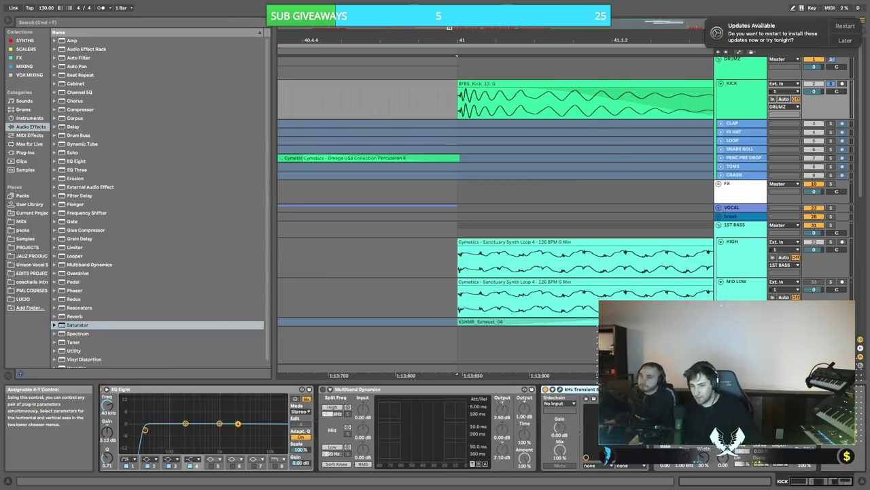
{"action": "left_click", "coordinate": [694, 443]}
{"action": "left_click", "coordinate": [695, 454]}
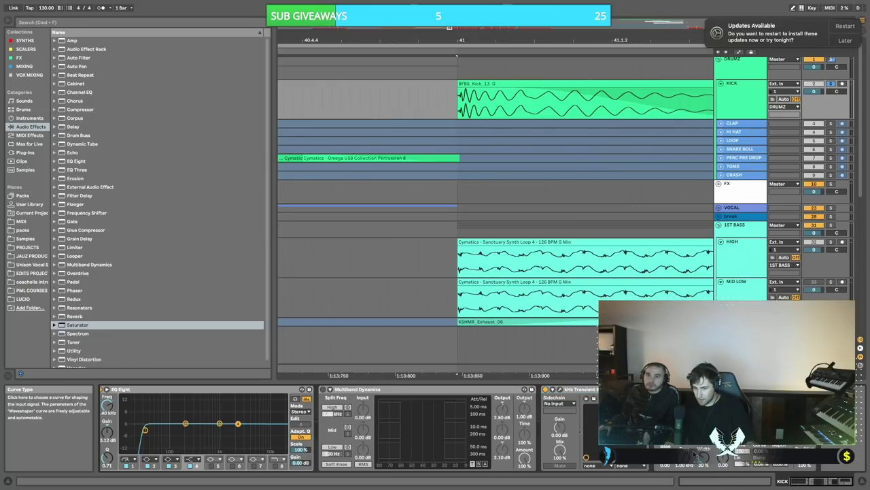
- Play the unsoloed mix from just before bar 41 and activate Multiband Dynamics on the KICK track
{"action": "key", "text": "space"}
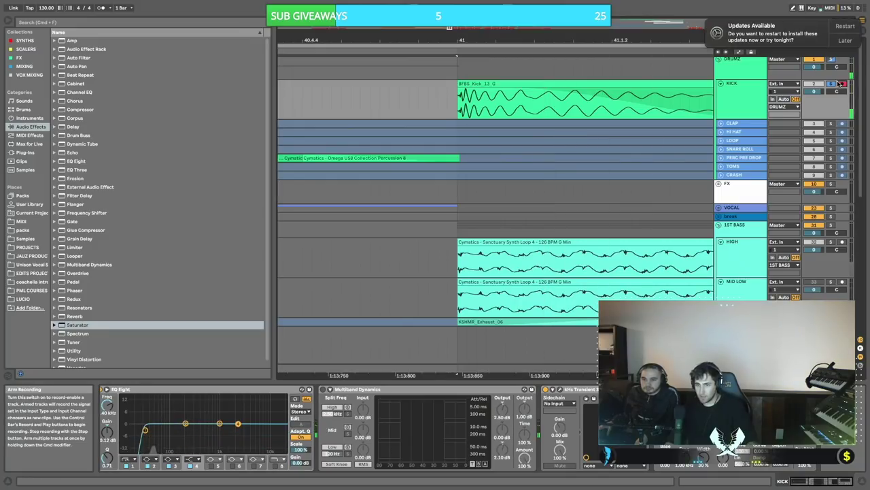
{"action": "left_click", "coordinate": [361, 115]}
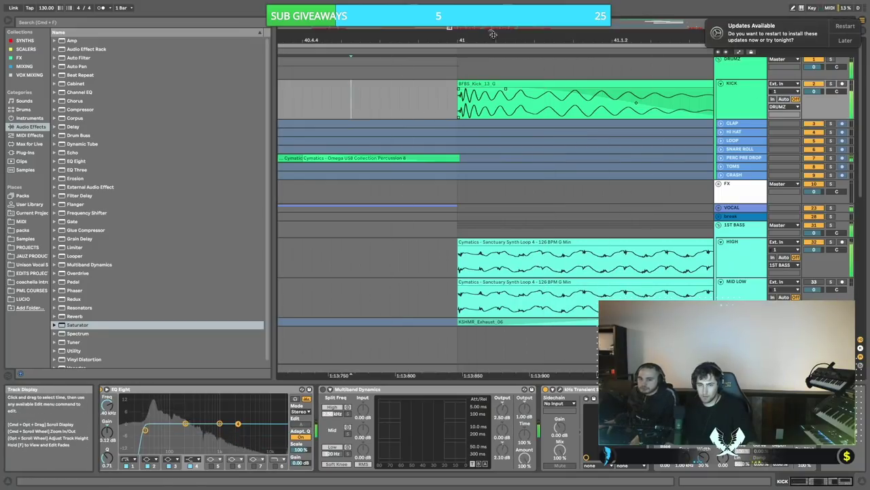
{"action": "left_click_drag", "start_coordinate": [501, 36], "coordinate": [387, 3]}
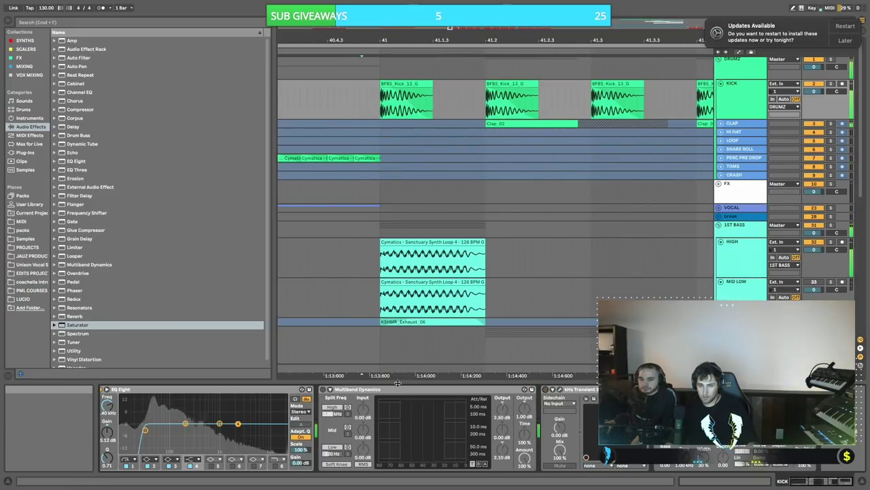
{"action": "left_click", "coordinate": [322, 389]}
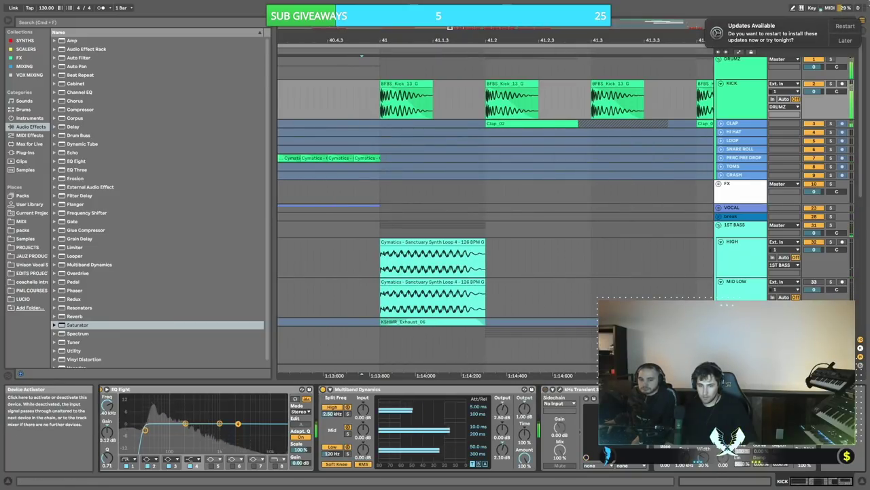
- Solo the kick, compare it with Multiband Dynamics off and on, and unsolo it to hear the full mix
{"action": "key", "text": "space"}
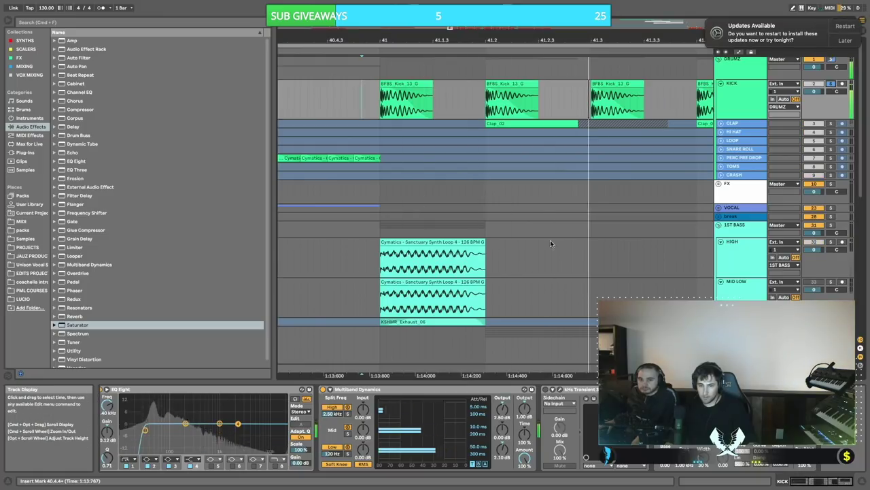
{"action": "left_click", "coordinate": [323, 389]}
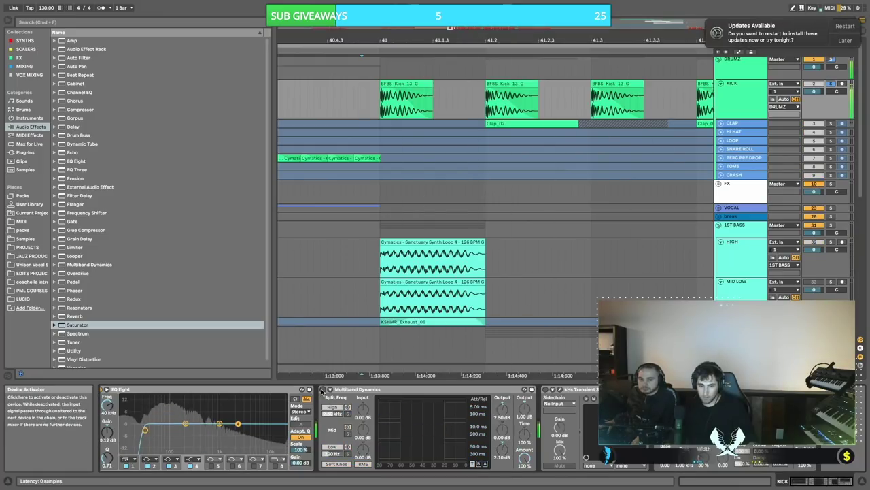
{"action": "left_click", "coordinate": [322, 389]}
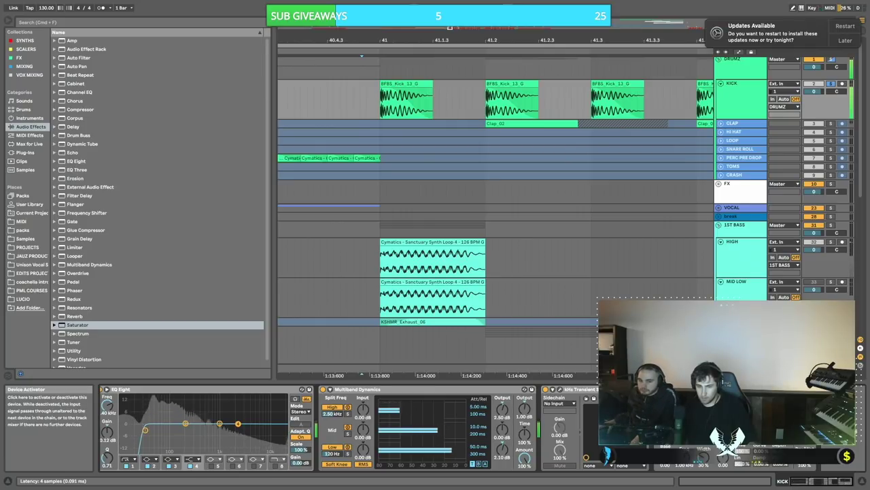
{"action": "left_click", "coordinate": [830, 84]}
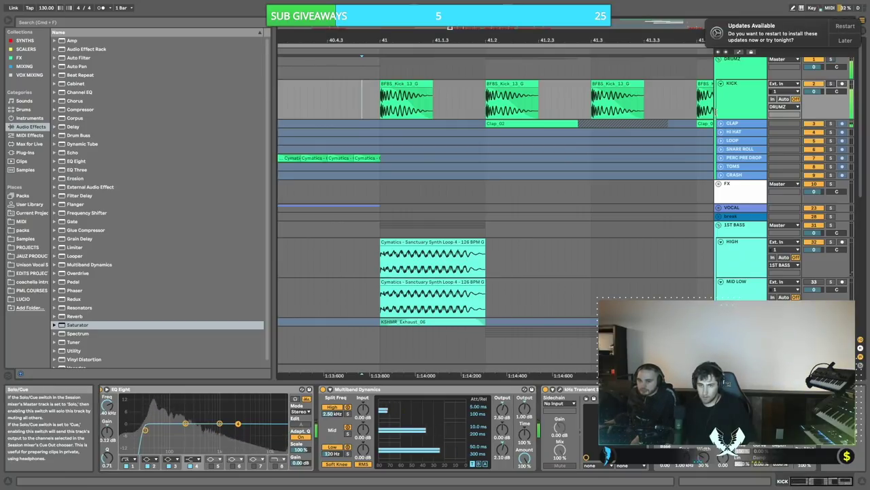
{"action": "scroll", "coordinate": [520, 62], "scroll_direction": "down", "scroll_amount": 5}
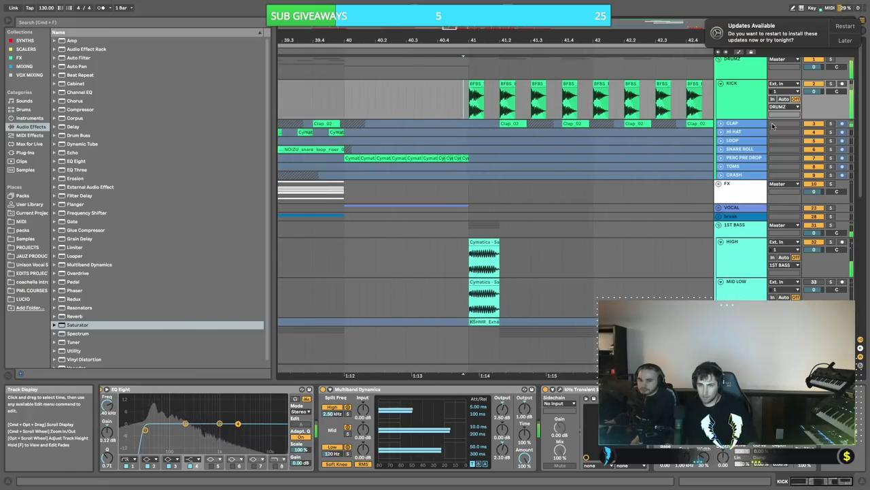
- Unfold the CLAP track, lower its volume to -3.1 dB and play from the first drop clap at 41.2
{"action": "left_click", "coordinate": [720, 123]}
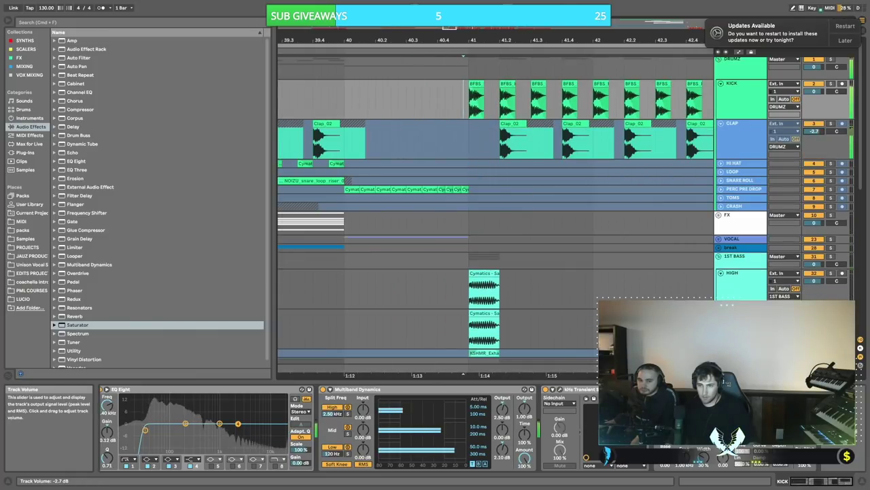
{"action": "left_click", "coordinate": [520, 140]}
{"action": "key", "text": "space"}
{"action": "key", "text": "space"}
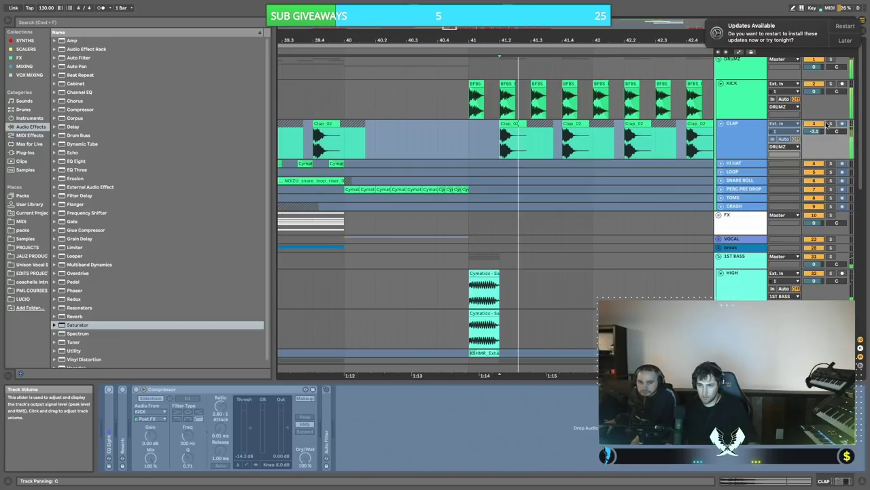
- Play the claps from 41.2 onward, comparing the soloed CLAP track with the full mix
{"action": "left_click", "coordinate": [830, 124]}
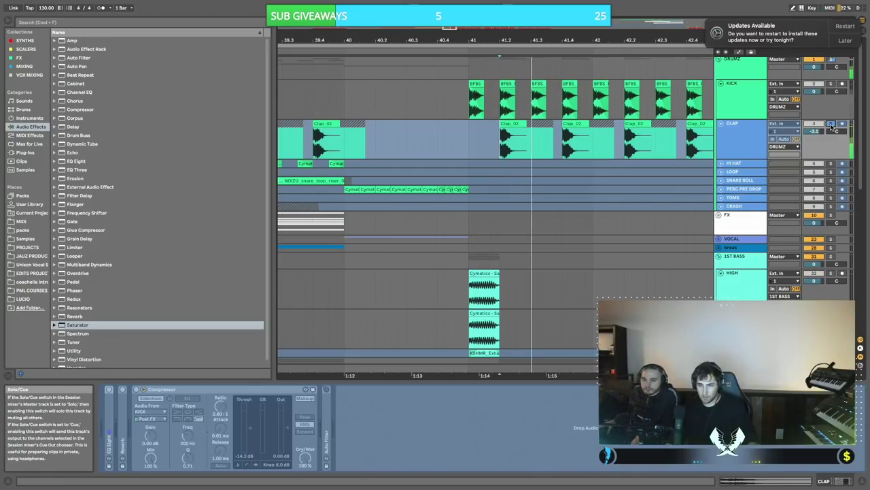
{"action": "key", "text": "space"}
{"action": "left_click", "coordinate": [831, 125]}
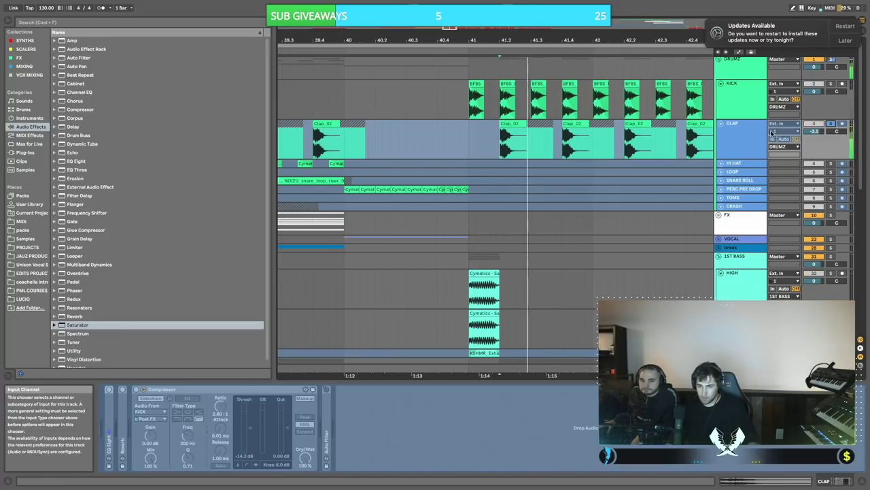
{"action": "key", "text": "space"}
{"action": "key", "text": "space"}
{"action": "key", "text": "space"}
{"action": "key", "text": "space"}
{"action": "scroll", "coordinate": [540, 142], "scroll_direction": "right", "scroll_amount": 3}
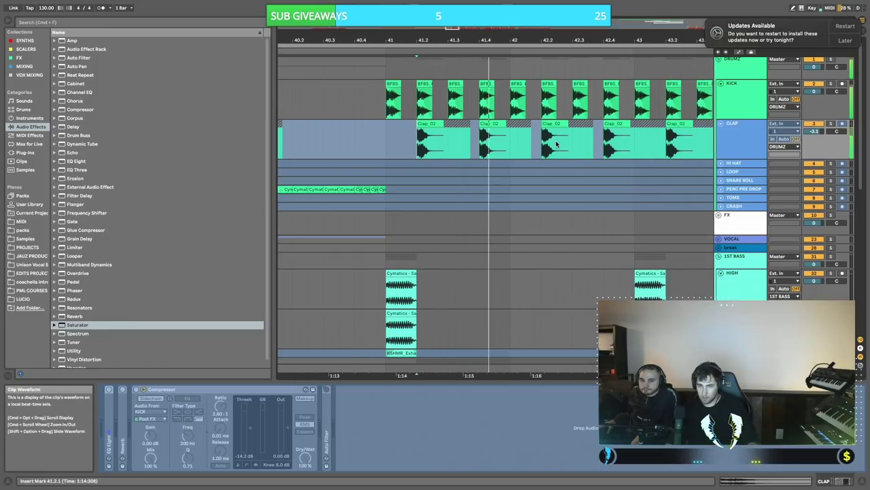
{"action": "scroll", "coordinate": [533, 143], "scroll_direction": "right", "scroll_amount": 5}
{"action": "scroll", "coordinate": [605, 143], "scroll_direction": "left", "scroll_amount": 2}
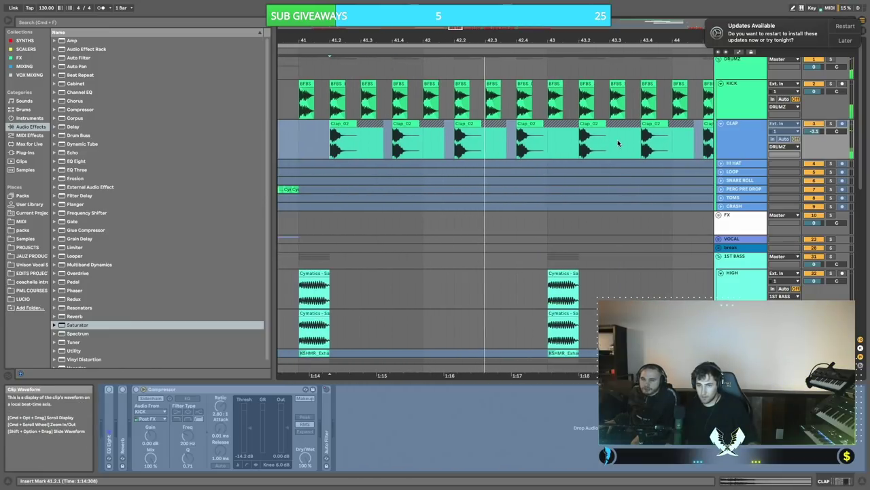
{"action": "left_click", "coordinate": [347, 124]}
{"action": "key", "text": "space"}
{"action": "key", "text": "space"}
{"action": "key", "text": "space"}
{"action": "key", "text": "space"}
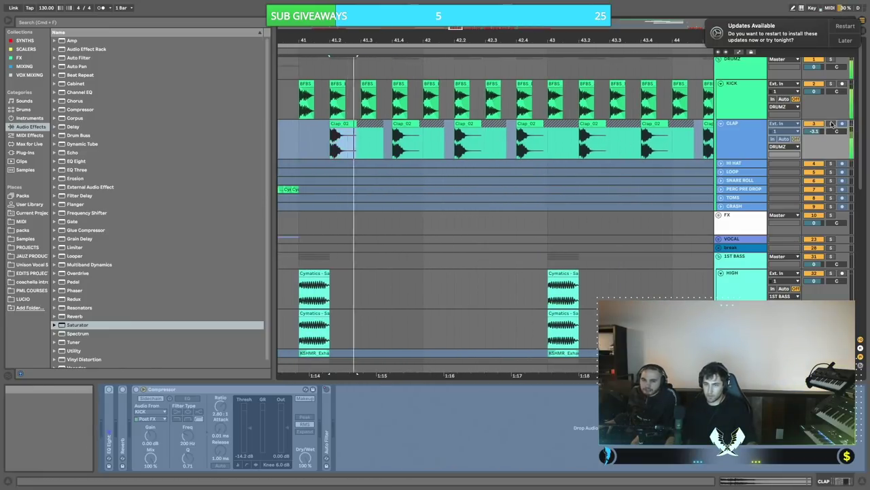
- Solo the CLAP track and unfreeze it so its devices can be edited
{"action": "left_click", "coordinate": [831, 124]}
{"action": "key", "text": "space"}
{"action": "key", "text": "space"}
{"action": "scroll", "coordinate": [565, 102], "scroll_direction": "down", "scroll_amount": 4}
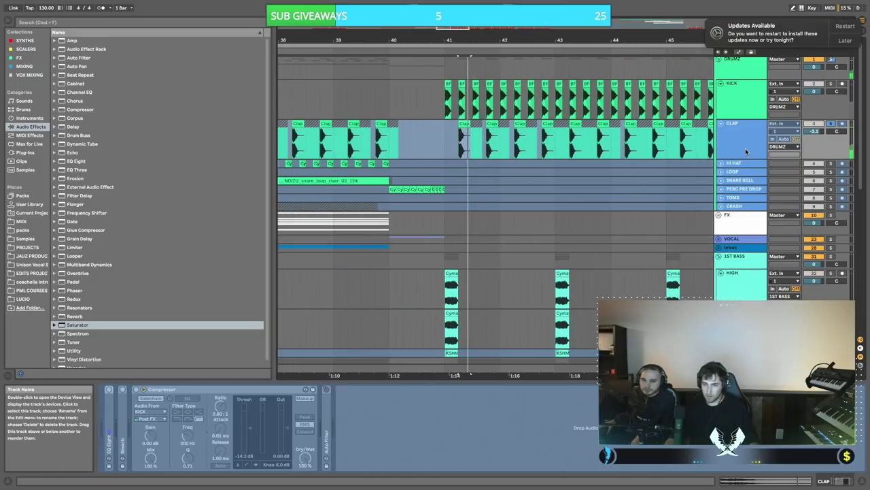
{"action": "right_click", "coordinate": [748, 150]}
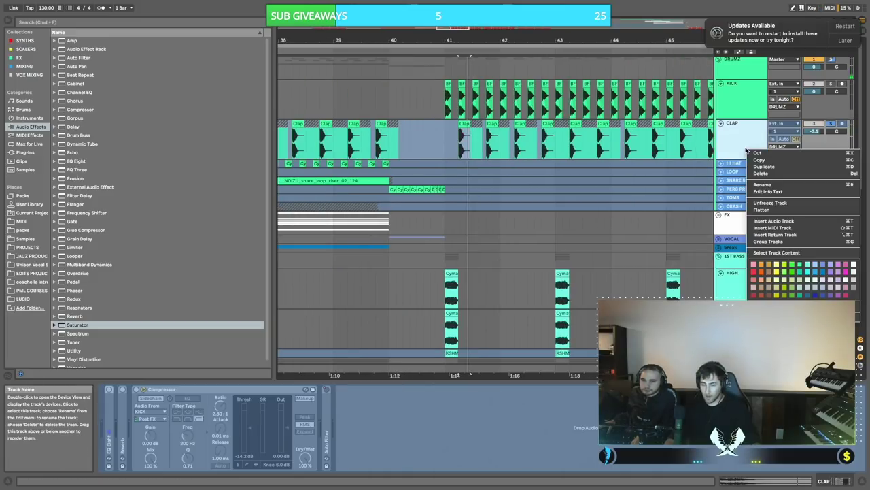
{"action": "left_click", "coordinate": [769, 202]}
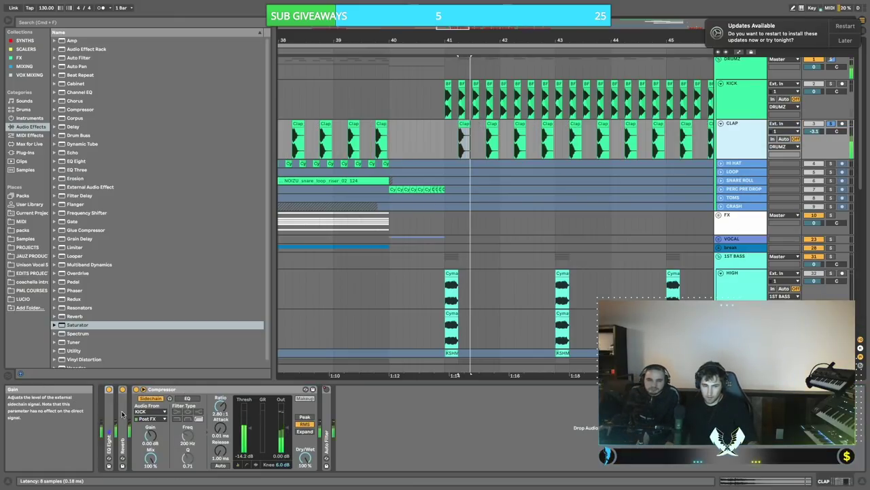
- Unfold the clap's EQ Eight, set its low cut to 230 Hz and its high shelf to 5.99 kHz with 5.83 dB gain
{"action": "double_click", "coordinate": [108, 412]}
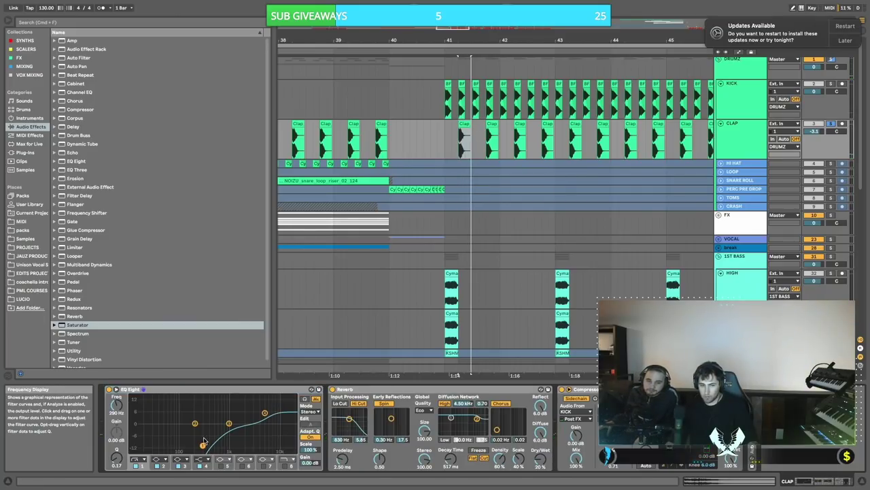
{"action": "key", "text": "space"}
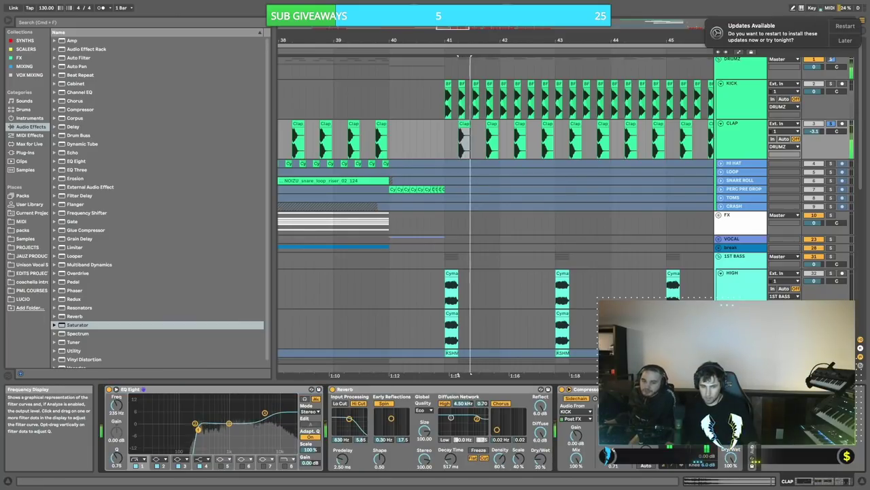
{"action": "left_click_drag", "start_coordinate": [198, 429], "coordinate": [200, 429]}
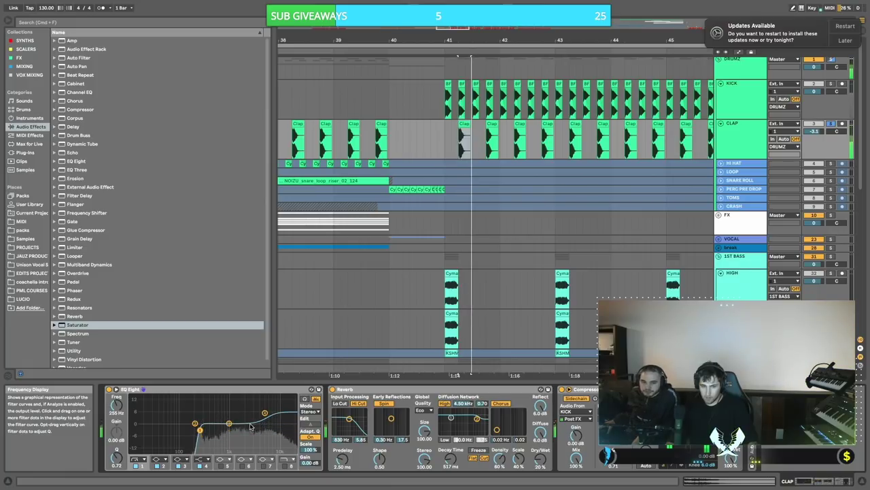
{"action": "mouse_move", "coordinate": [200, 429]}
{"action": "left_mouse_down"}
{"action": "mouse_move", "coordinate": [196, 414]}
{"action": "mouse_move", "coordinate": [198, 430]}
{"action": "left_mouse_up"}
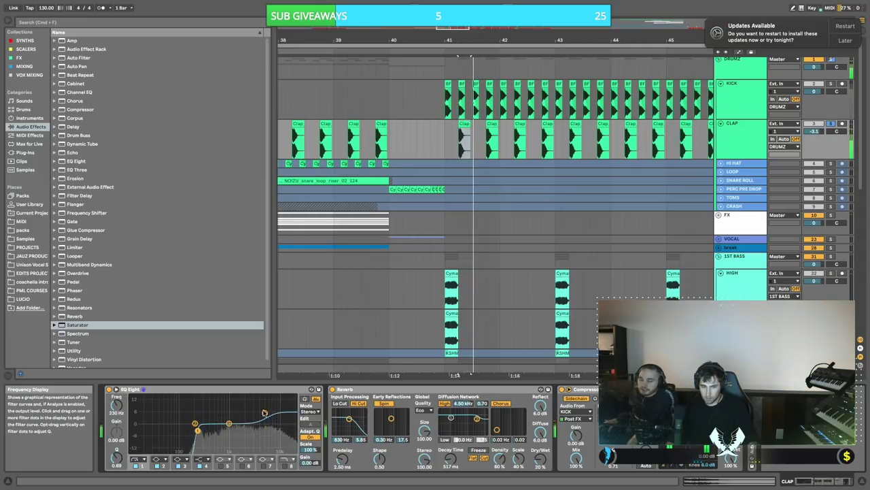
{"action": "left_click_drag", "start_coordinate": [267, 421], "coordinate": [266, 422]}
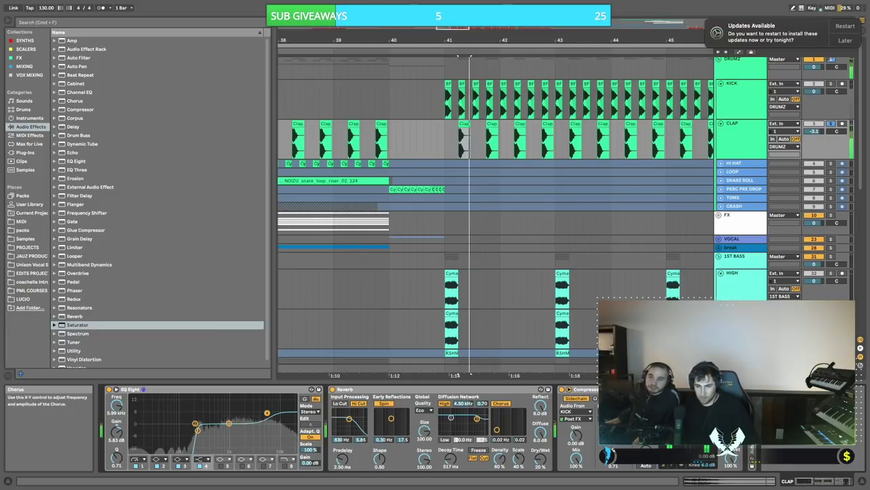
- Add a Saturator after the Reverb on the CLAP track and set its curve type to Medium Curve
{"action": "left_click", "coordinate": [109, 324]}
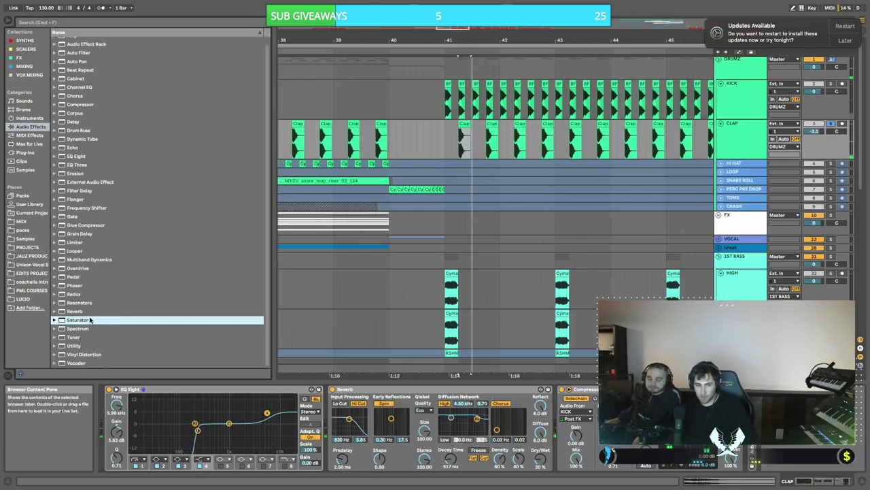
{"action": "key", "text": "Return"}
{"action": "left_click", "coordinate": [589, 436]}
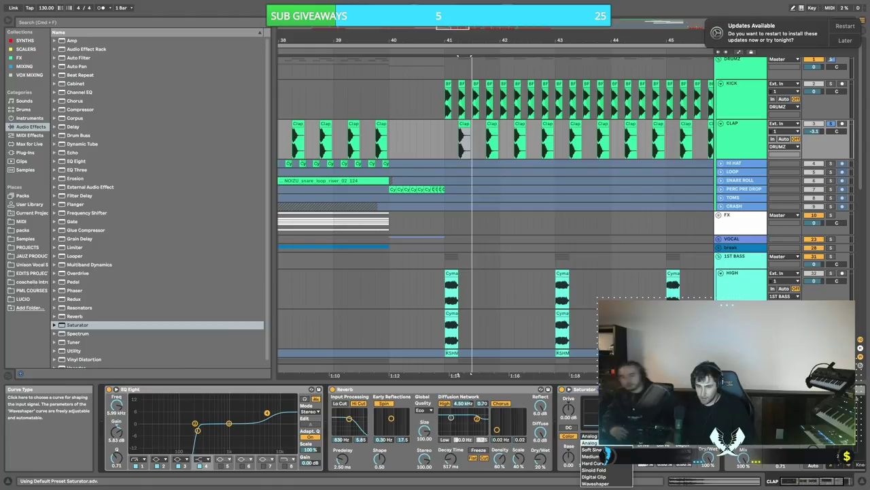
{"action": "left_click", "coordinate": [597, 456]}
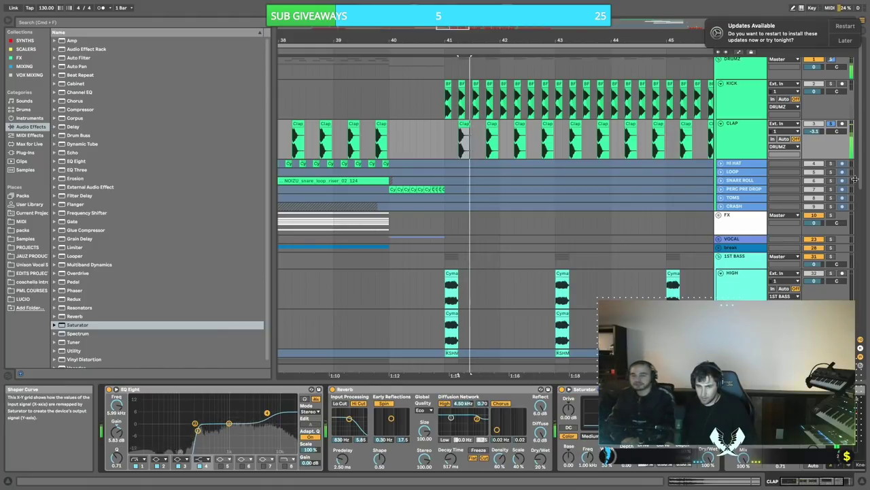
- Unsolo the clap, play the mix from 40.3 and lower the CLAP volume to -5.7 dB
{"action": "left_click", "coordinate": [831, 123]}
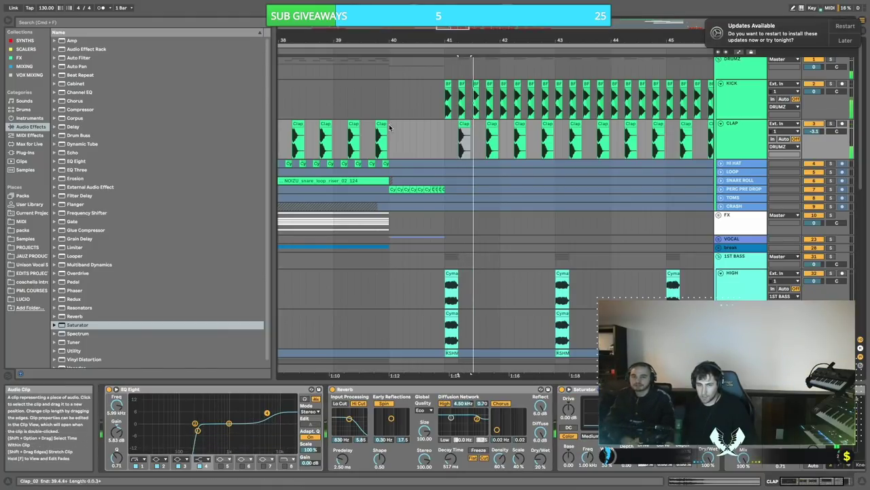
{"action": "left_click", "coordinate": [420, 133]}
{"action": "key", "text": "space"}
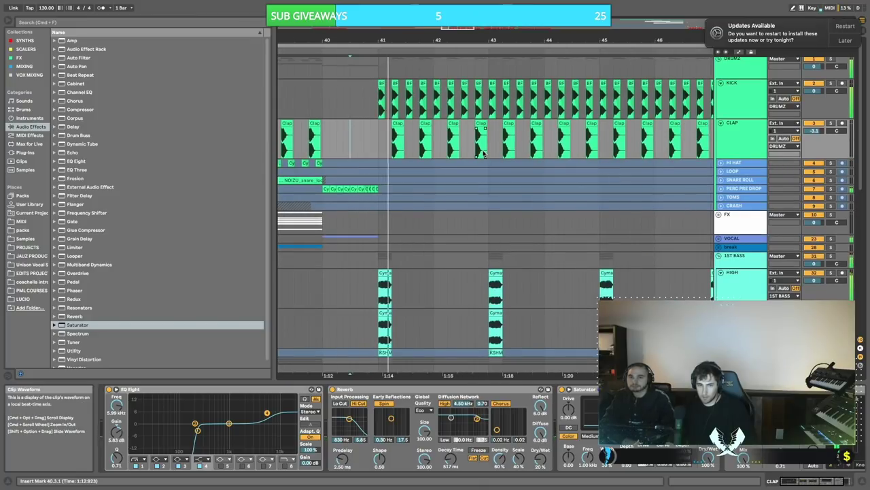
{"action": "left_click_drag", "start_coordinate": [814, 130], "coordinate": [815, 134]}
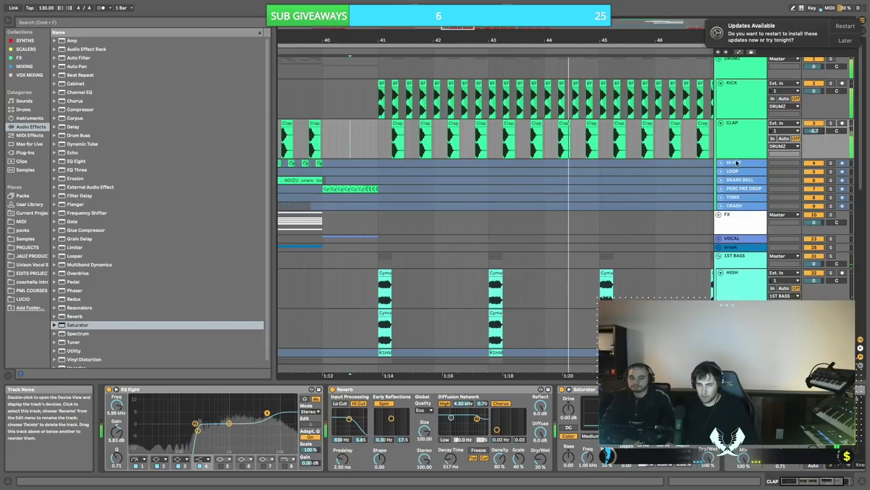
- Follow playback to the tom fill before bar 49, unfold the TOMS track and unfreeze it
{"action": "scroll", "coordinate": [648, 188], "scroll_direction": "right", "scroll_amount": 2}
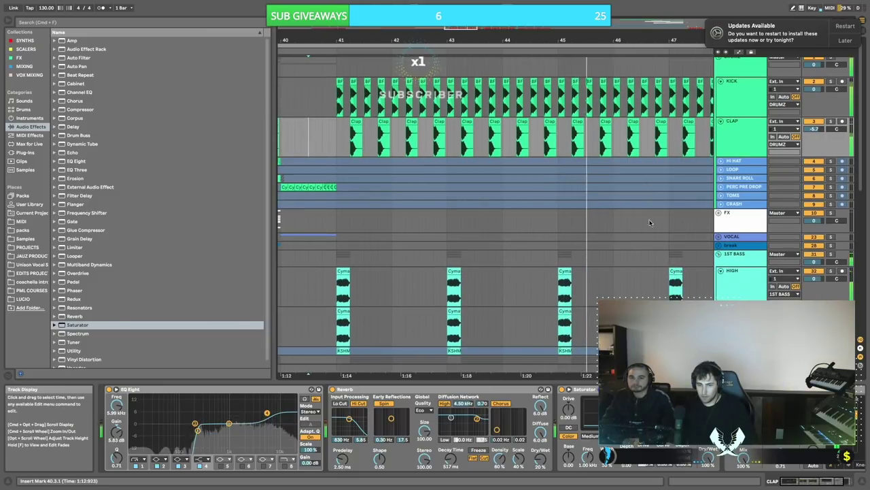
{"action": "scroll", "coordinate": [658, 143], "scroll_direction": "right", "scroll_amount": 2}
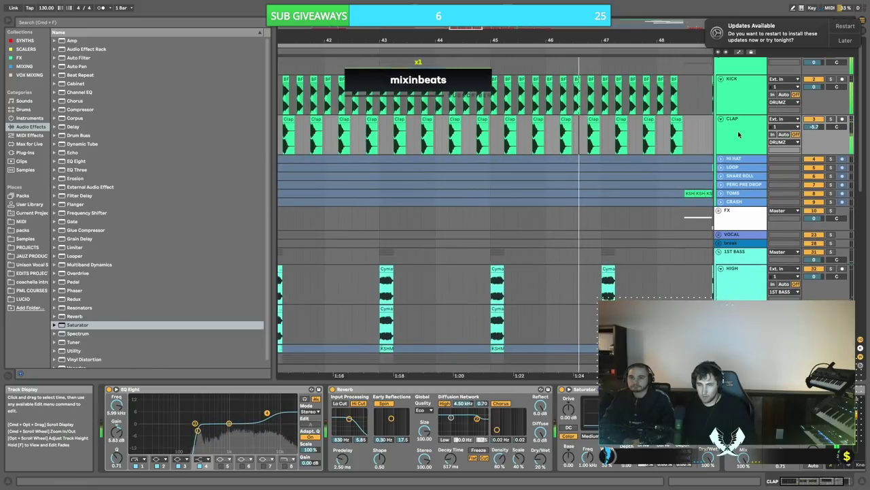
{"action": "scroll", "coordinate": [639, 139], "scroll_direction": "right", "scroll_amount": 2}
{"action": "scroll", "coordinate": [549, 140], "scroll_direction": "down", "scroll_amount": 2}
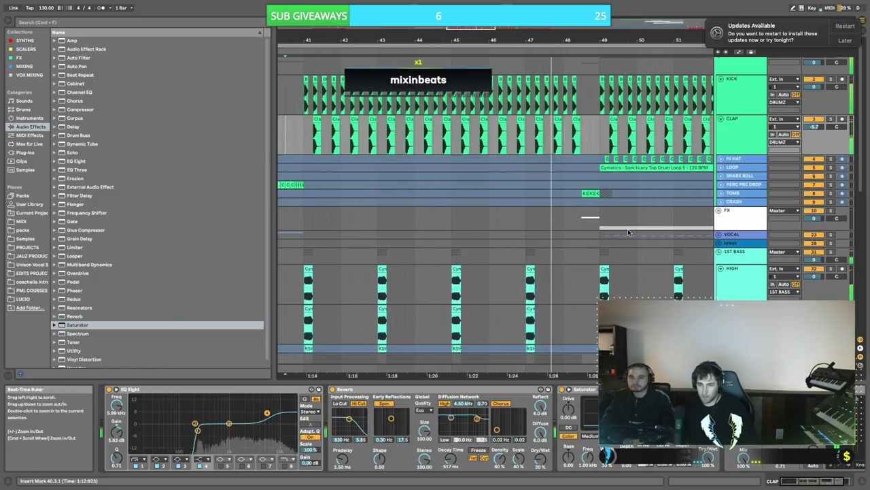
{"action": "scroll", "coordinate": [627, 233], "scroll_direction": "right", "scroll_amount": 2}
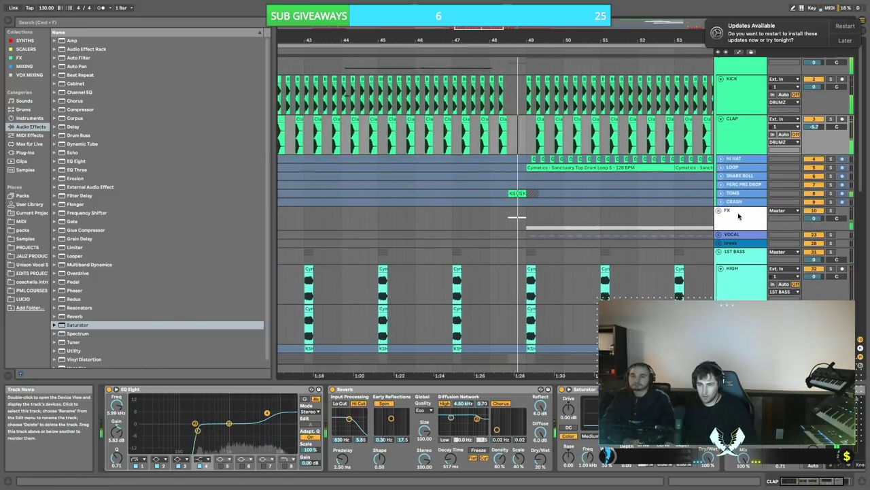
{"action": "left_click", "coordinate": [722, 193]}
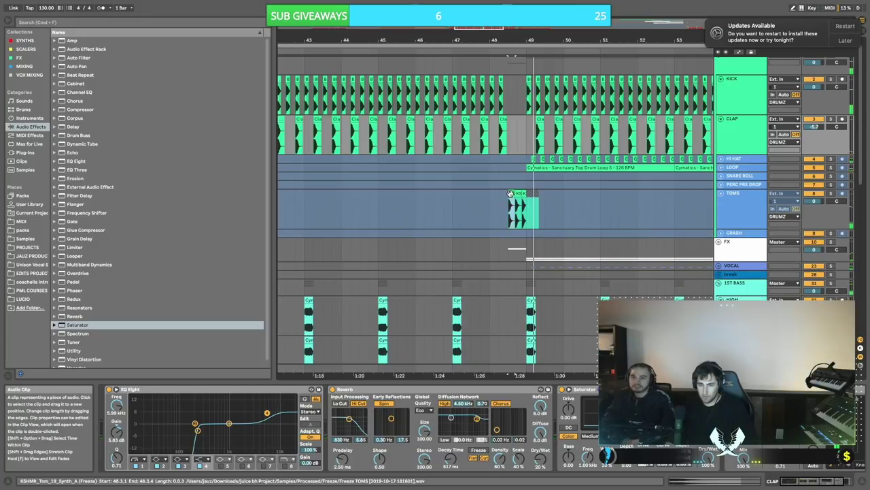
{"action": "left_click", "coordinate": [796, 193]}
{"action": "left_click", "coordinate": [743, 202]}
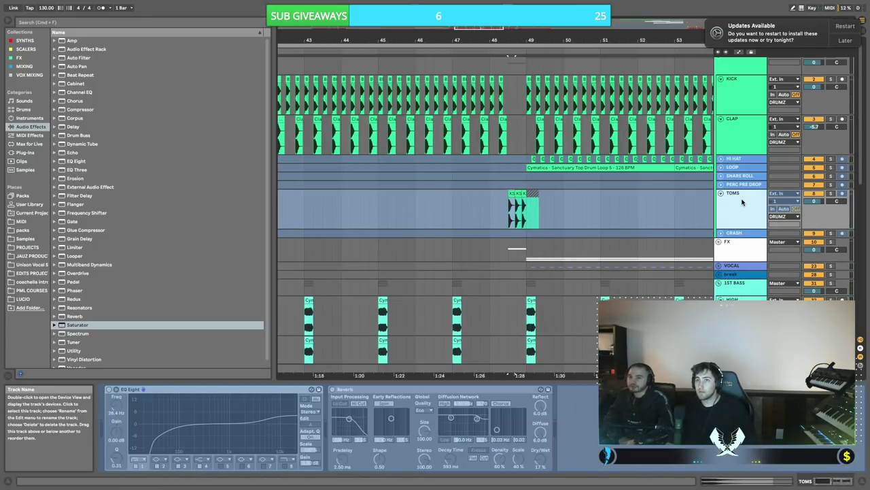
{"action": "right_click", "coordinate": [743, 202]}
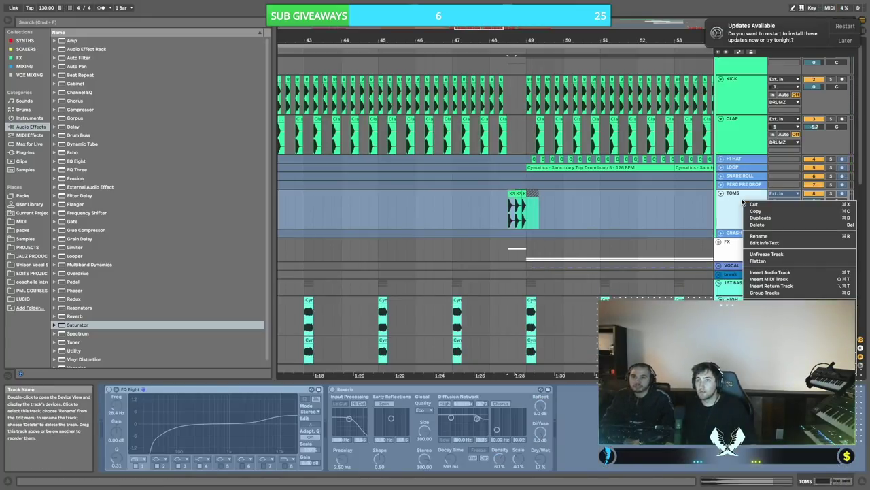
{"action": "left_click", "coordinate": [756, 254]}
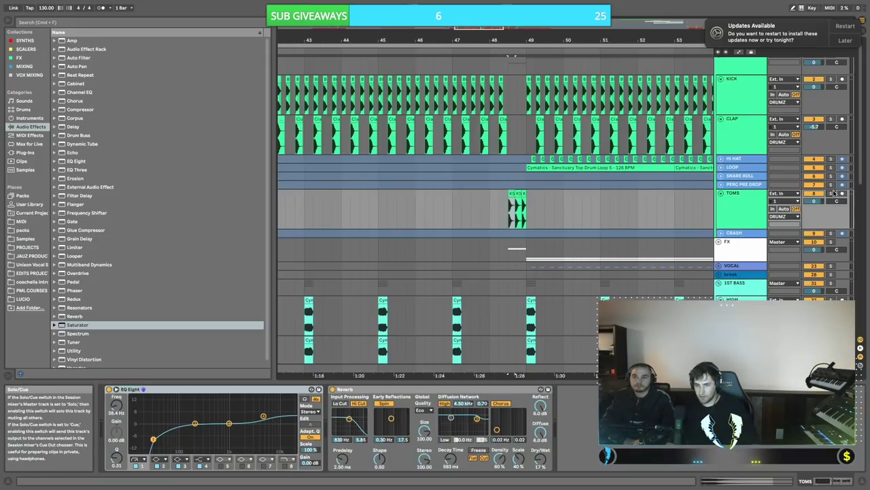
- Solo the TOMS track, raise its Reverb Dry/Wet to 100% and replay the fill from 48.3
{"action": "left_click", "coordinate": [507, 214]}
{"action": "key", "text": "space"}
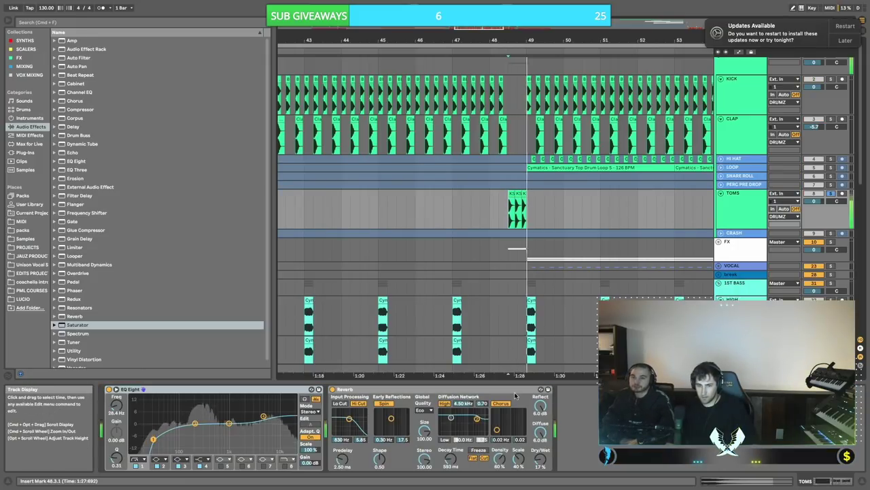
{"action": "key", "text": "space"}
{"action": "key", "text": "space"}
{"action": "left_click_drag", "start_coordinate": [541, 459], "coordinate": [540, 401]}
{"action": "key", "text": "space"}
{"action": "key", "text": "space"}
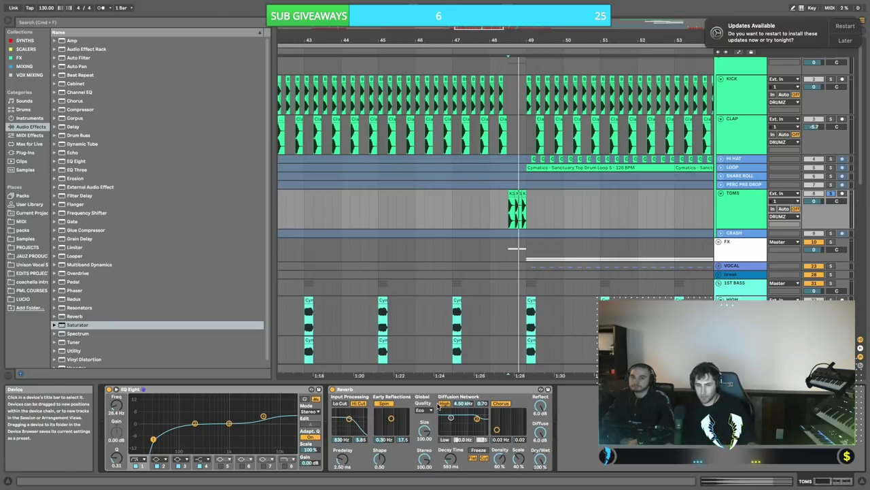
{"action": "key", "text": "space"}
{"action": "key", "text": "space"}
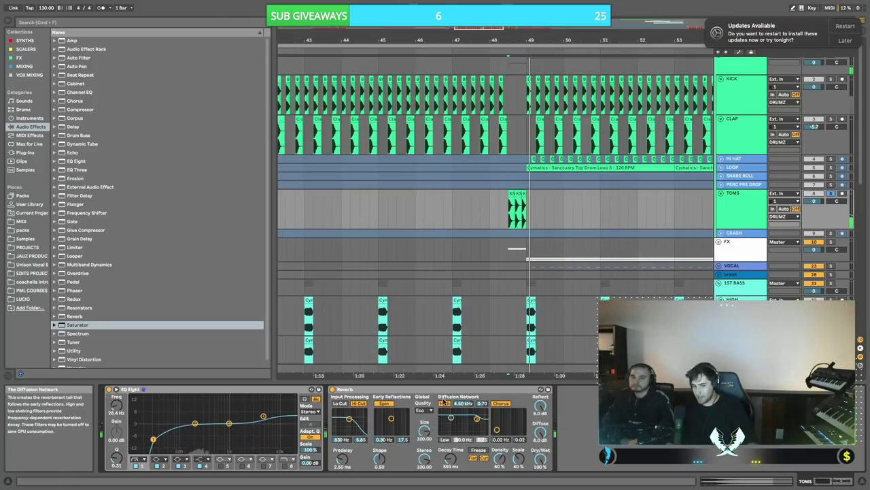
- Compare the TOMS Reverb with Dry/Wet at 11% and at 100%
{"action": "left_click", "coordinate": [435, 392]}
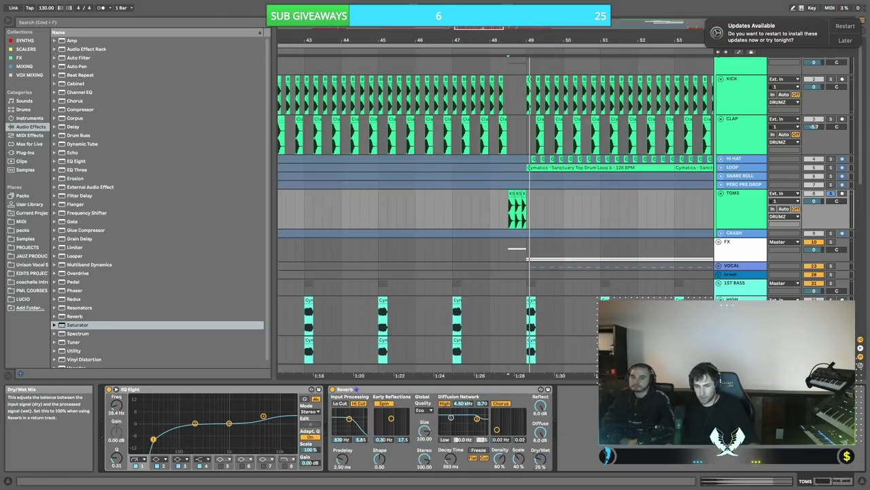
{"action": "left_click_drag", "start_coordinate": [540, 459], "coordinate": [540, 469]}
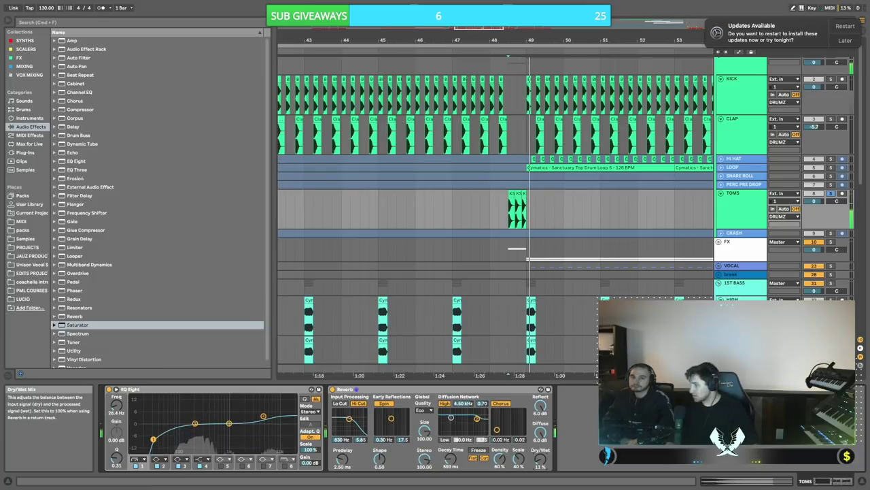
{"action": "left_click", "coordinate": [381, 392]}
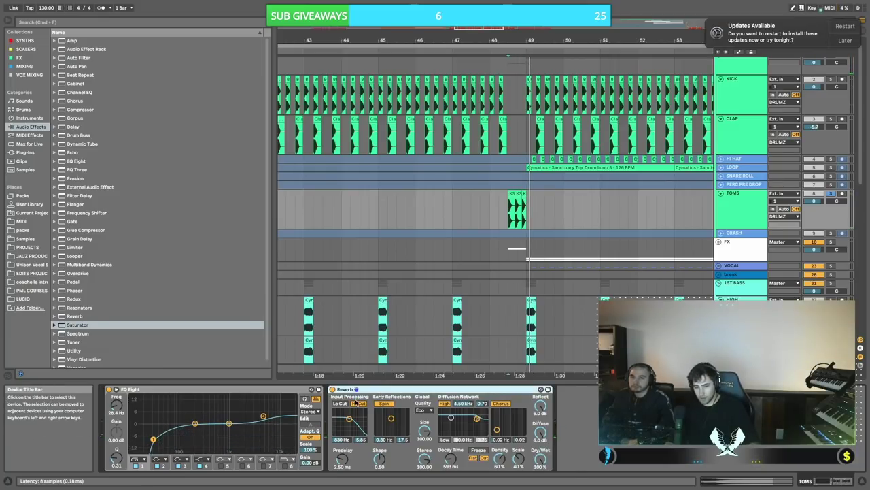
- Group the TOMS Reverb into an Audio Effect Rack and add a second, empty chain for the dry signal
{"action": "key", "text": "super+g"}
{"action": "left_click", "coordinate": [332, 405]}
{"action": "right_click", "coordinate": [362, 422]}
{"action": "left_click", "coordinate": [374, 426]}
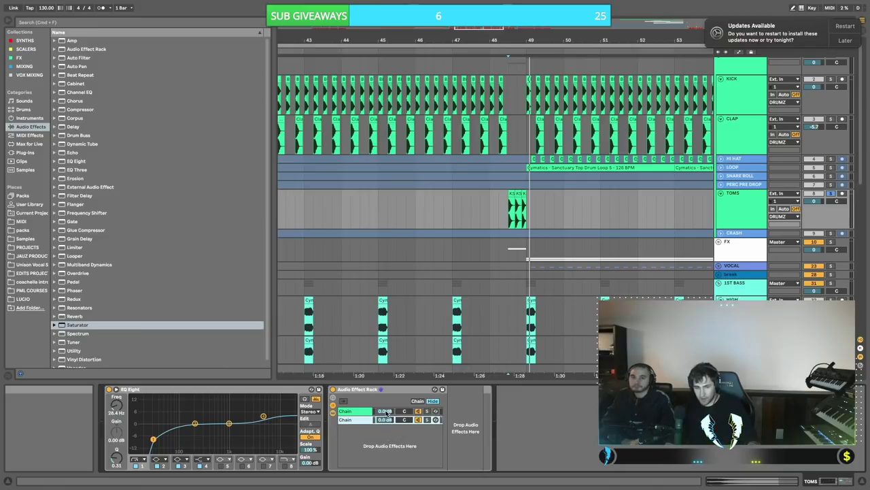
- Play the soloed tom fill and set the rack's reverb chain volume to -1.8 dB
{"action": "key", "text": "space"}
{"action": "left_click_drag", "start_coordinate": [385, 411], "coordinate": [388, 418]}
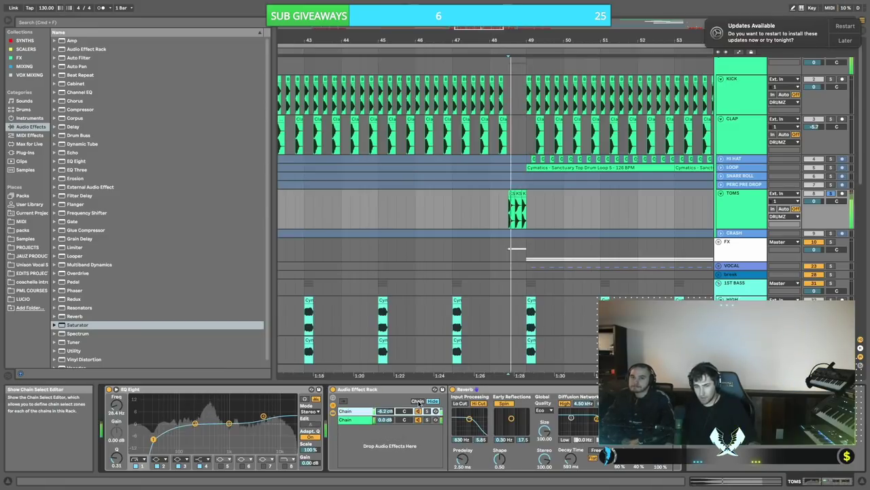
{"action": "left_click_drag", "start_coordinate": [385, 411], "coordinate": [385, 399]}
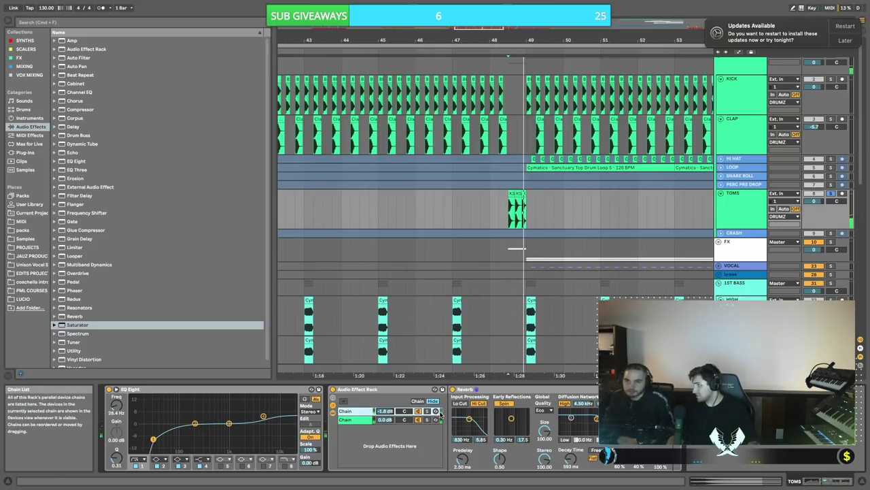
{"action": "scroll", "coordinate": [122, 262], "scroll_direction": "down", "scroll_amount": 1}
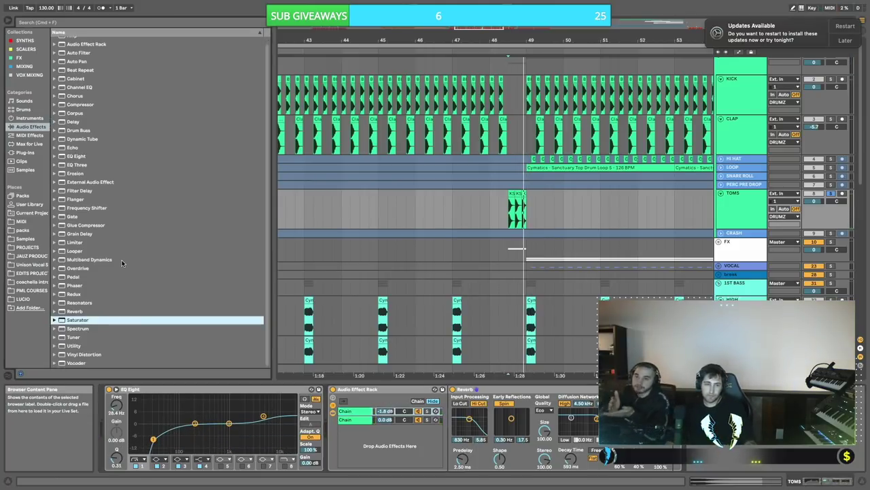
{"action": "scroll", "coordinate": [122, 263], "scroll_direction": "up", "scroll_amount": 1}
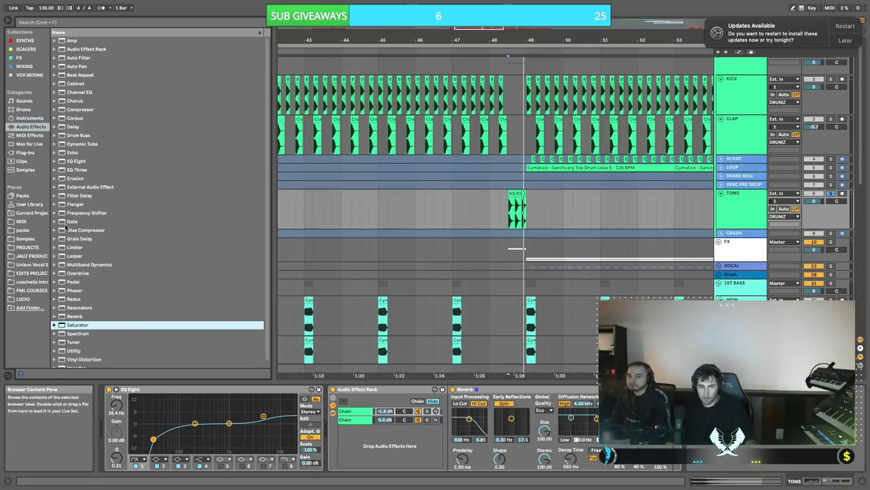
{"action": "scroll", "coordinate": [102, 263], "scroll_direction": "down", "scroll_amount": 1}
{"action": "scroll", "coordinate": [495, 224], "scroll_direction": "down", "scroll_amount": 1}
- Play the tom fill in the full mix from 47.4 and lower the TOMS volume to -3.3 dB
{"action": "key", "text": "space"}
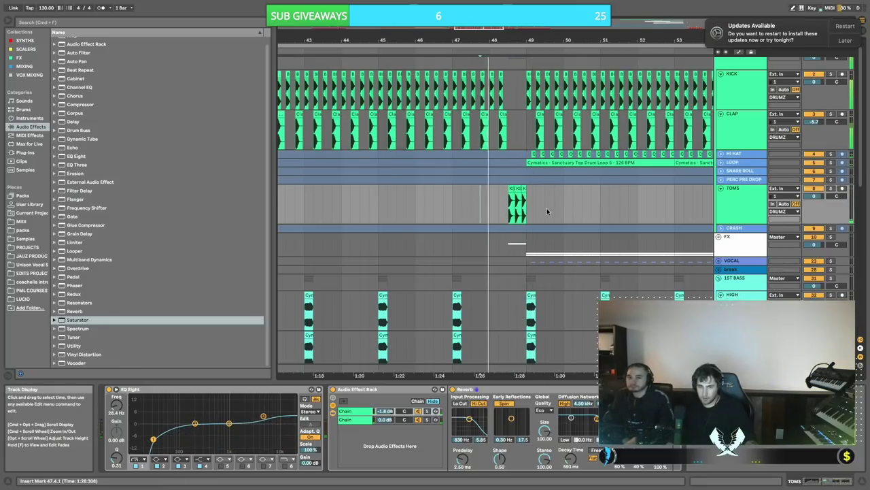
{"action": "scroll", "coordinate": [547, 208], "scroll_direction": "up", "scroll_amount": 2}
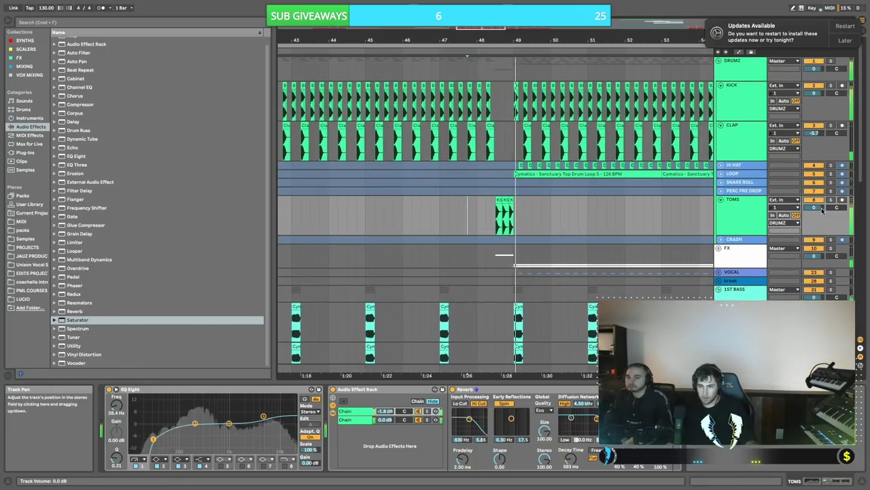
{"action": "left_click_drag", "start_coordinate": [816, 208], "coordinate": [816, 211]}
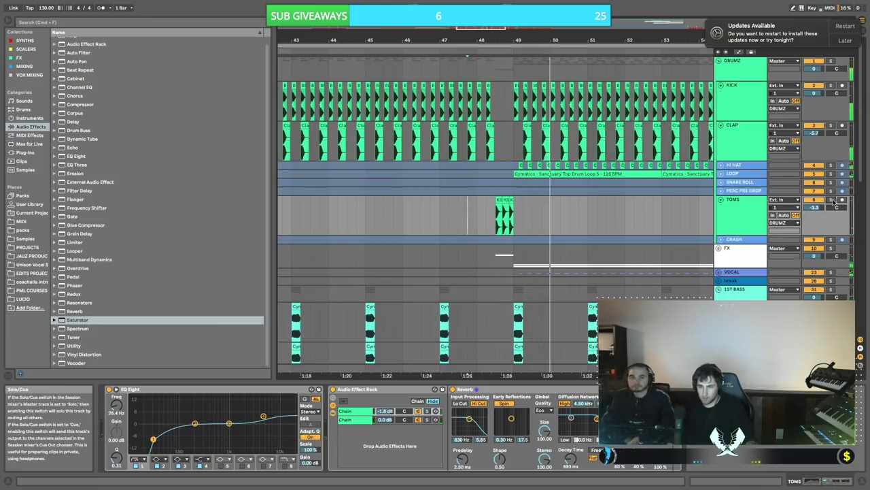
- Audition the rack's reverb chain on TOMS and lengthen the Reverb Decay Time to 851 ms
{"action": "left_click", "coordinate": [427, 411]}
{"action": "key", "text": "space"}
{"action": "left_click_drag", "start_coordinate": [571, 460], "coordinate": [570, 454]}
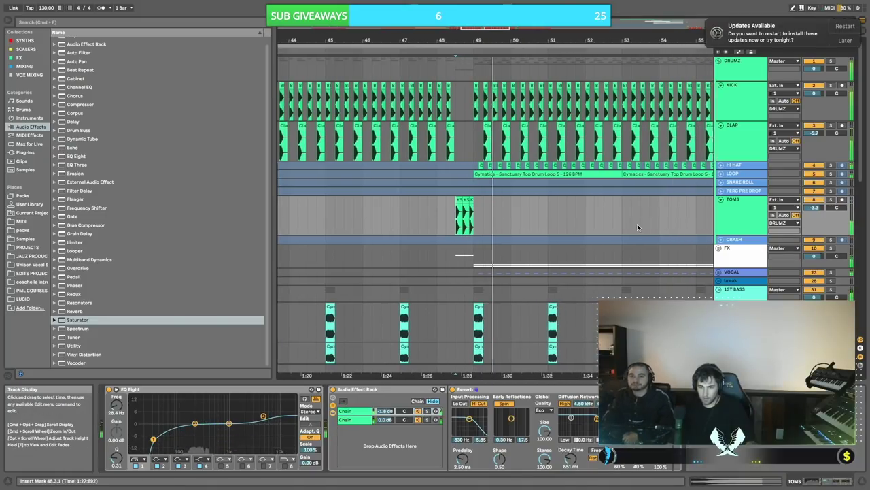
- Unfold the LOOP track and raise its volume to -7.4 dB during playback
{"action": "scroll", "coordinate": [632, 224], "scroll_direction": "down", "scroll_amount": 5}
{"action": "scroll", "coordinate": [635, 234], "scroll_direction": "up", "scroll_amount": 4}
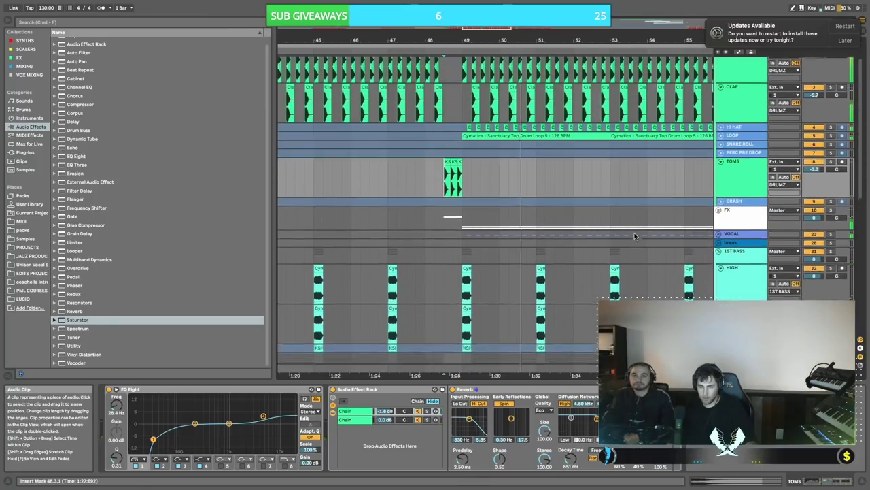
{"action": "left_click", "coordinate": [722, 164]}
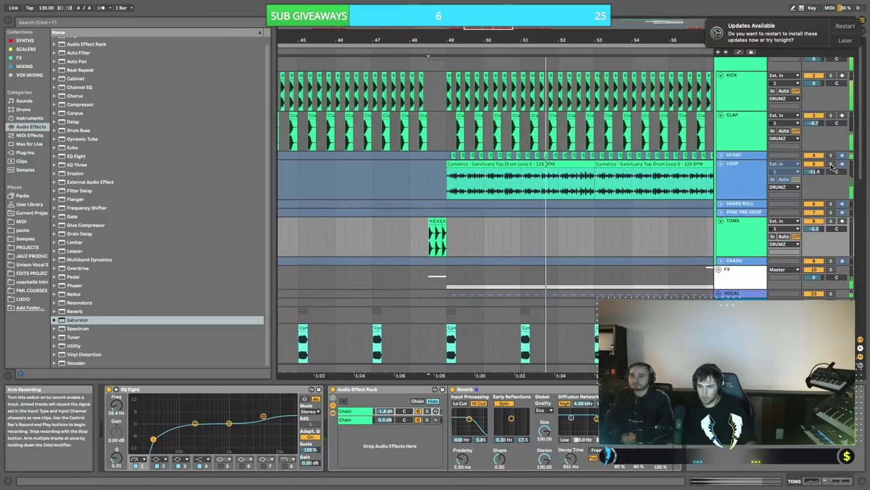
{"action": "left_click_drag", "start_coordinate": [818, 170], "coordinate": [819, 161]}
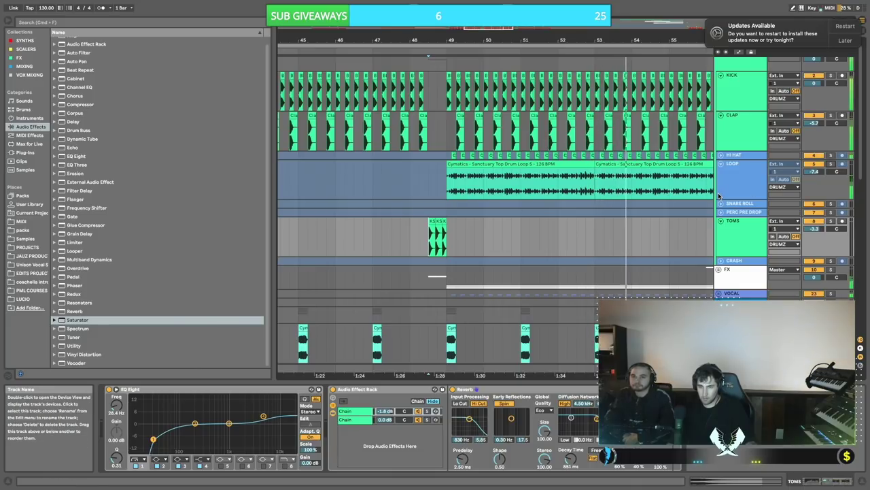
- Audition the HI HAT track, unfold it and follow playback past bar 57
{"action": "scroll", "coordinate": [705, 192], "scroll_direction": "right", "scroll_amount": 2}
{"action": "left_click", "coordinate": [831, 155]}
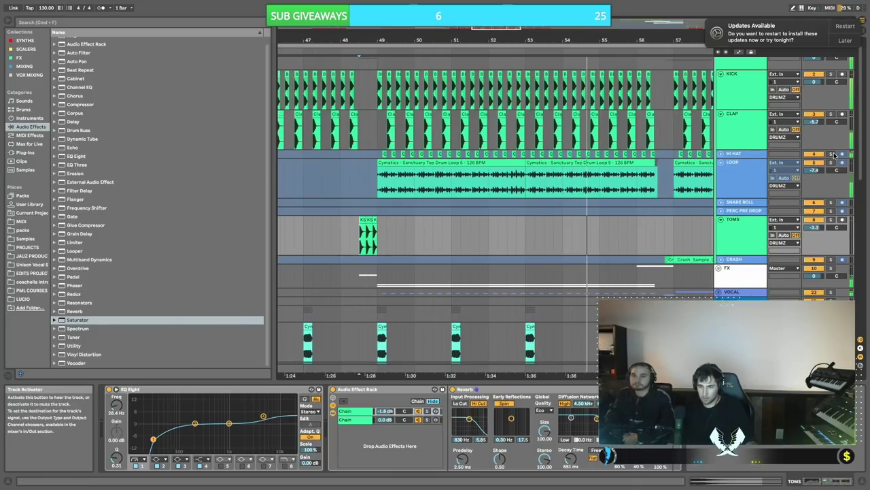
{"action": "left_click", "coordinate": [721, 153]}
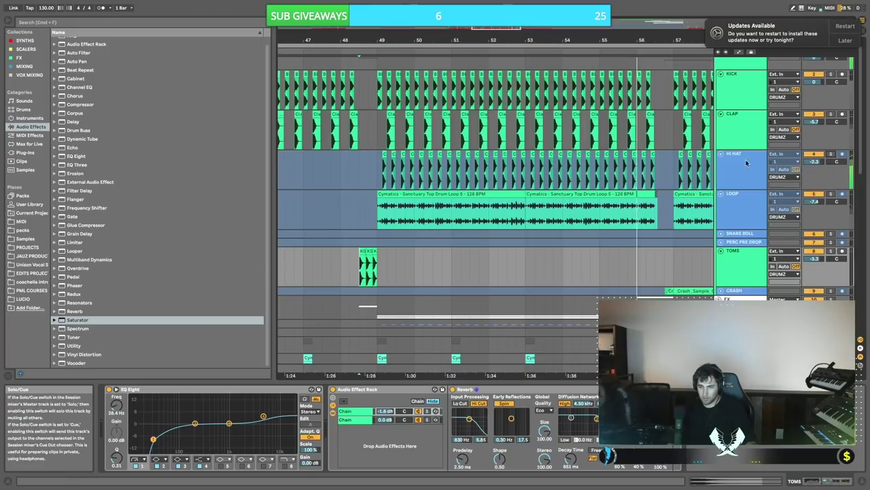
{"action": "scroll", "coordinate": [413, 171], "scroll_direction": "right", "scroll_amount": 2}
{"action": "scroll", "coordinate": [512, 203], "scroll_direction": "right", "scroll_amount": 2}
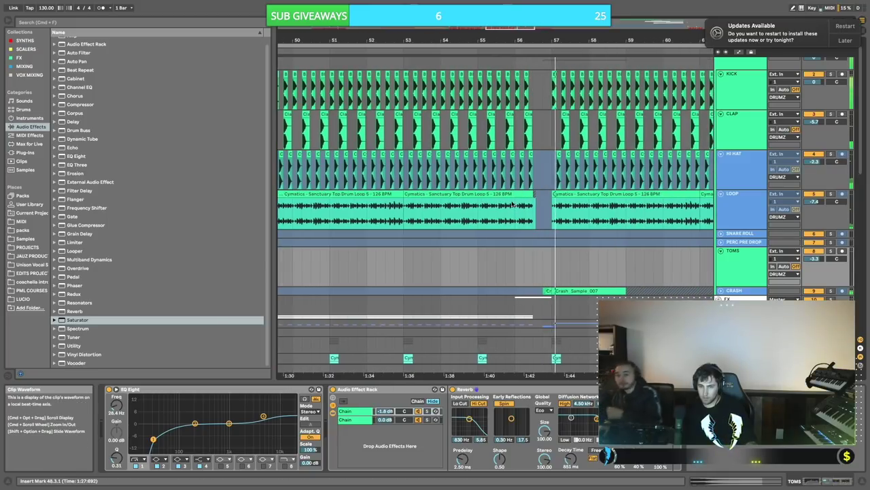
{"action": "scroll", "coordinate": [516, 204], "scroll_direction": "right", "scroll_amount": 2}
{"action": "scroll", "coordinate": [539, 206], "scroll_direction": "up", "scroll_amount": 1}
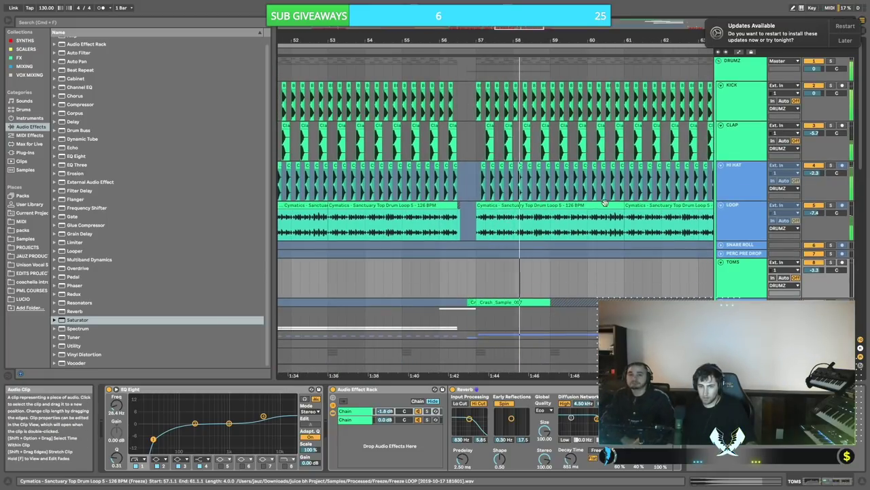
- Fold all the tracks inside the DRUMZ group and widen the timeline view to about bars 41 to 71
{"action": "left_click", "coordinate": [720, 125], "text": "alt"}
{"action": "scroll", "coordinate": [686, 159], "scroll_direction": "left", "scroll_amount": 1}
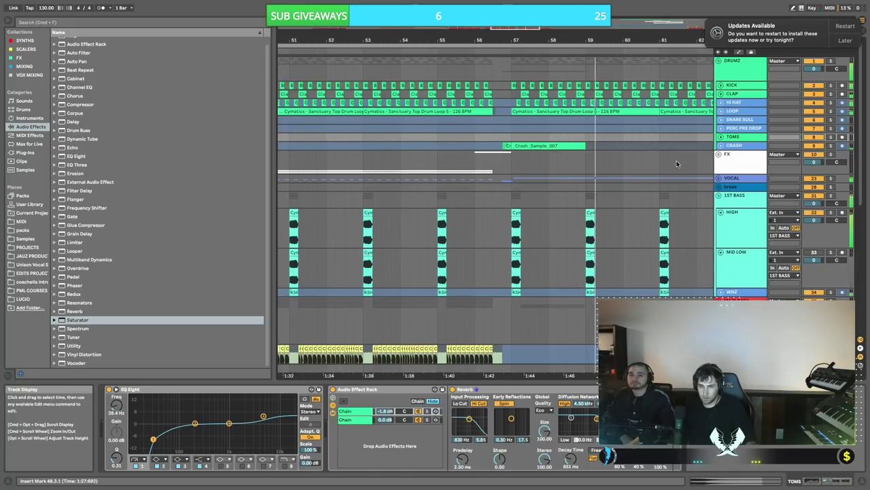
{"action": "scroll", "coordinate": [612, 111], "scroll_direction": "right", "scroll_amount": 1}
{"action": "left_click_drag", "start_coordinate": [575, 43], "coordinate": [533, 50]}
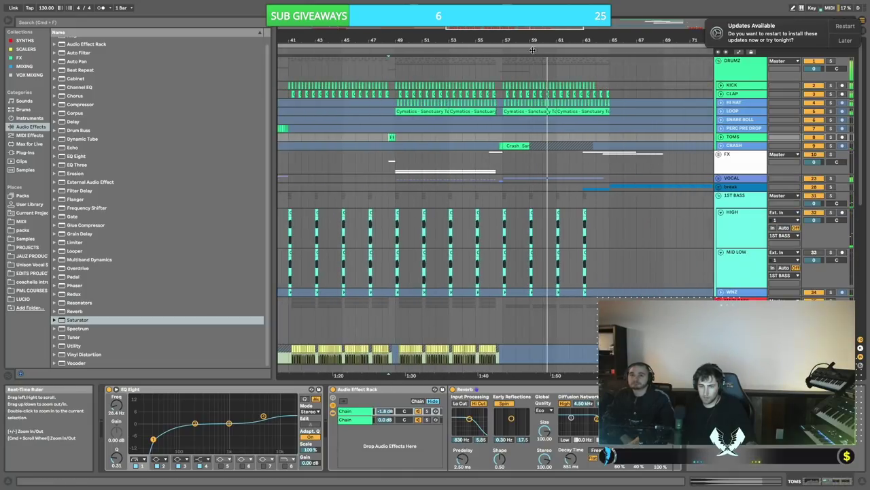
{"action": "scroll", "coordinate": [629, 158], "scroll_direction": "down", "scroll_amount": 1}
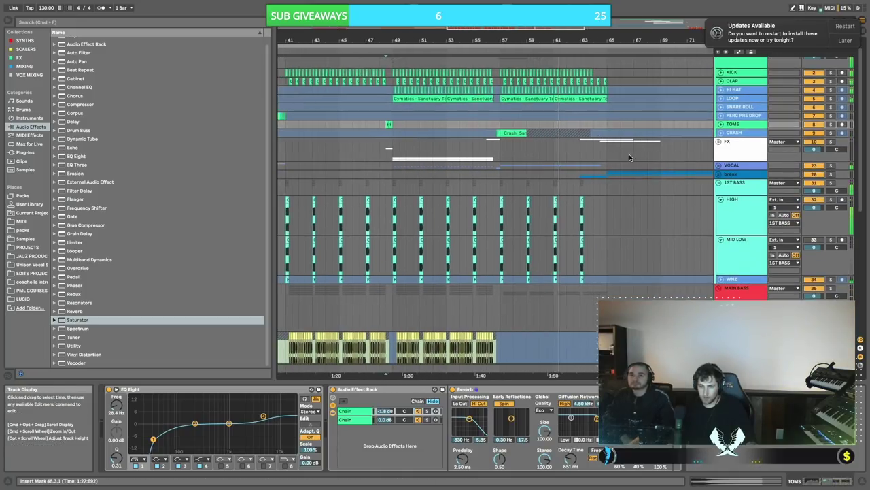
- Unfold the VOCAL group and its RAGGA track, and audition the vocal with and without solo
{"action": "left_click", "coordinate": [720, 166]}
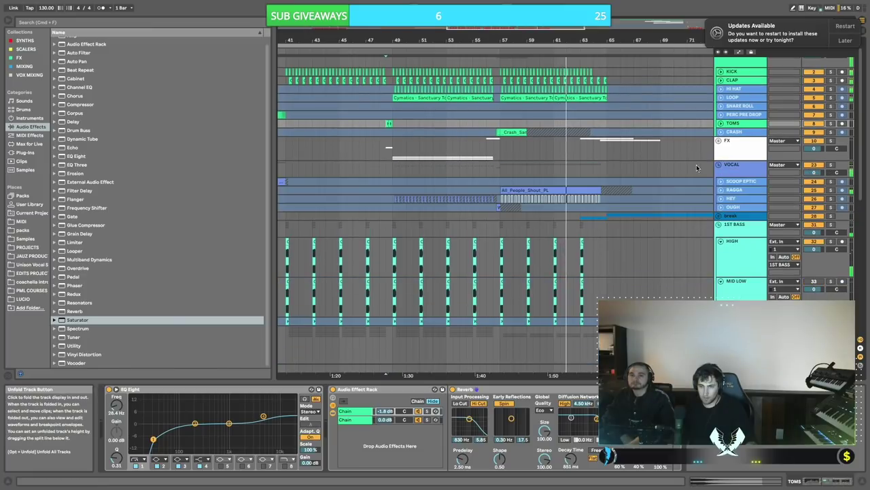
{"action": "left_click", "coordinate": [733, 191]}
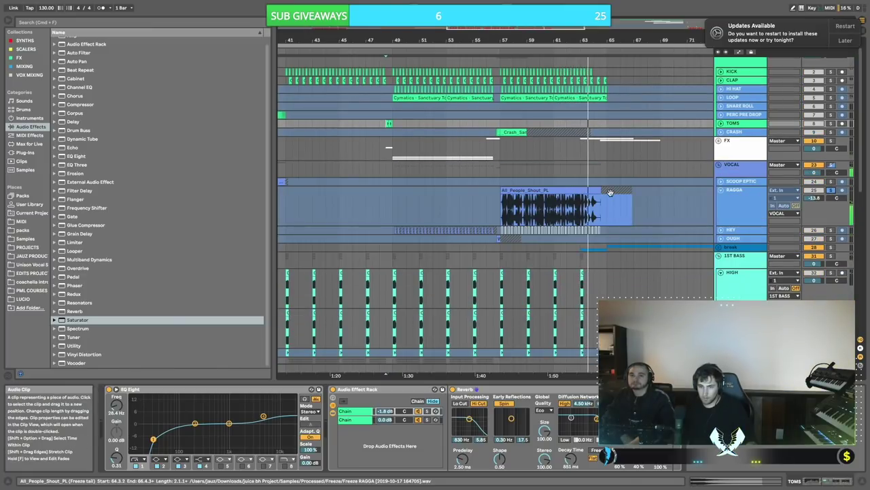
{"action": "left_click", "coordinate": [831, 190]}
{"action": "scroll", "coordinate": [642, 187], "scroll_direction": "left", "scroll_amount": 1}
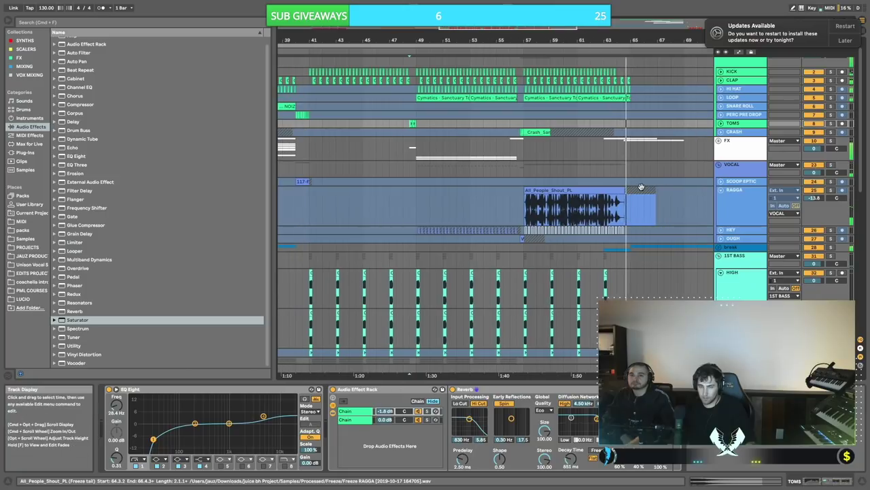
{"action": "scroll", "coordinate": [646, 185], "scroll_direction": "right", "scroll_amount": 3}
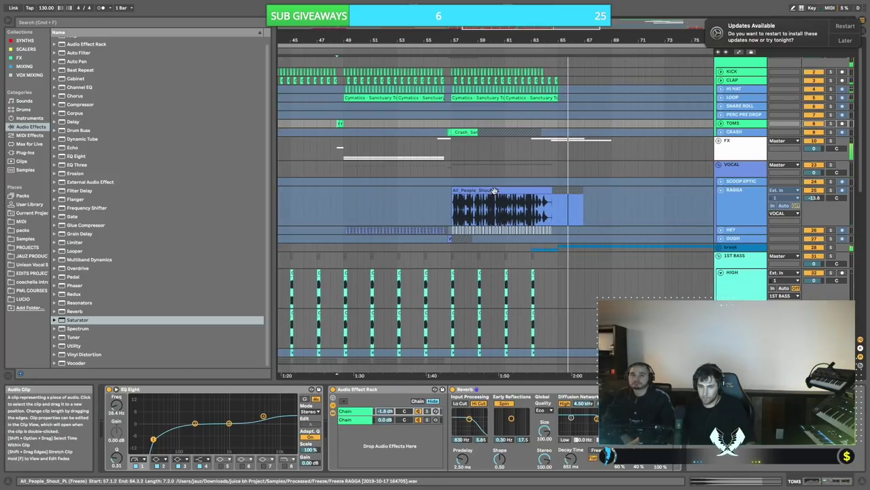
- Copy the All_People_Shout_PL clip at bar 57 on the RAGGA track and paste it at bar 17
{"action": "scroll", "coordinate": [511, 198], "scroll_direction": "right", "scroll_amount": 4}
{"action": "left_click", "coordinate": [485, 191]}
{"action": "scroll", "coordinate": [485, 190], "scroll_direction": "left", "scroll_amount": 6}
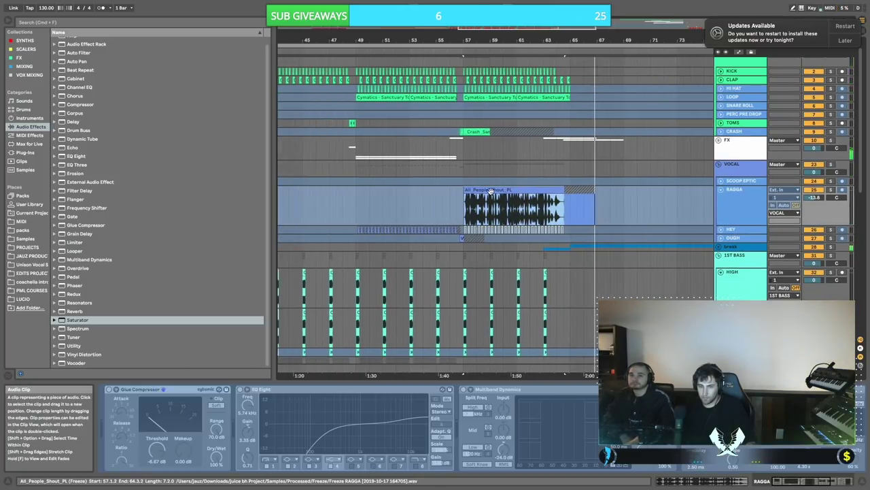
{"action": "scroll", "coordinate": [505, 190], "scroll_direction": "left", "scroll_amount": 20}
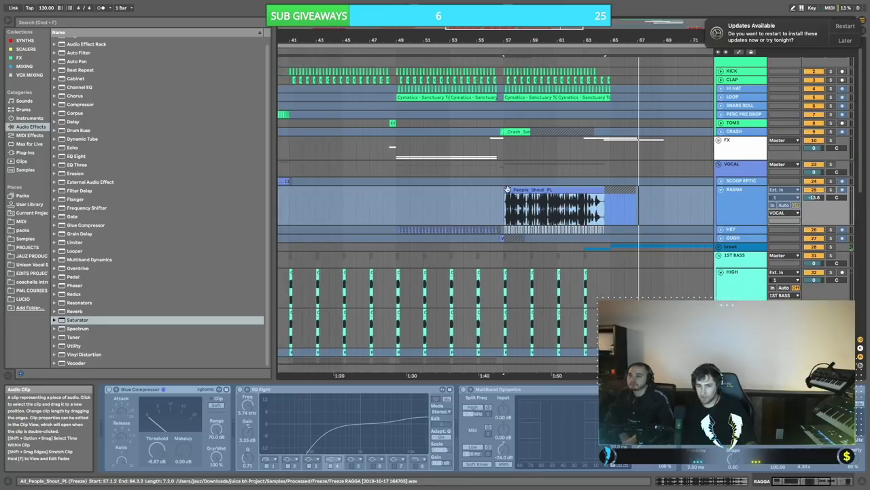
{"action": "left_click", "coordinate": [494, 202]}
{"action": "scroll", "coordinate": [494, 202], "scroll_direction": "right", "scroll_amount": 20}
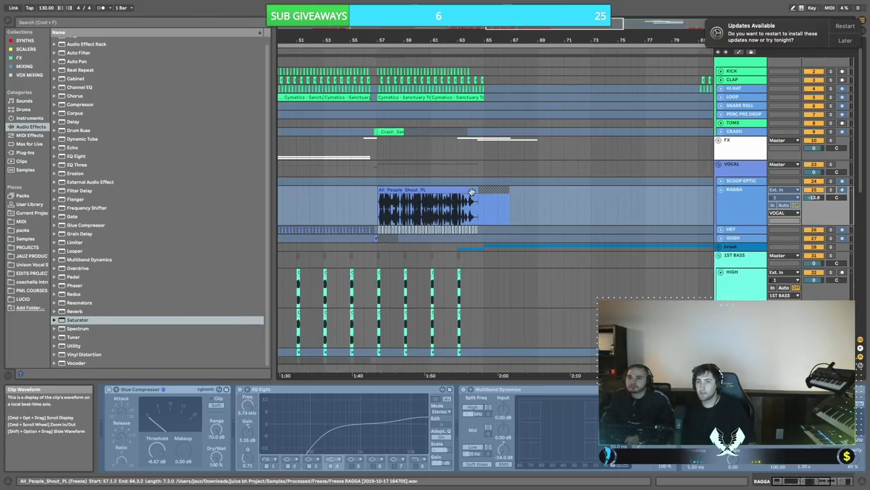
{"action": "left_click", "coordinate": [460, 189]}
{"action": "scroll", "coordinate": [441, 193], "scroll_direction": "left", "scroll_amount": 20}
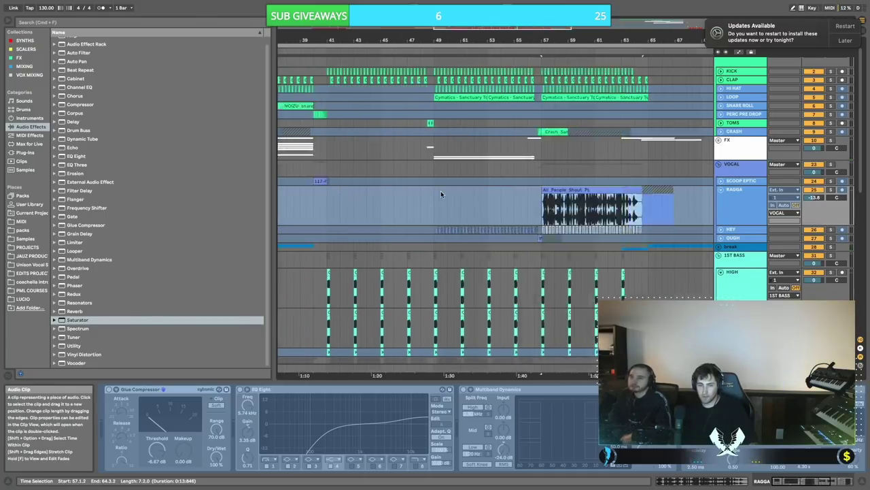
{"action": "left_click", "coordinate": [485, 202]}
{"action": "key", "text": "space"}
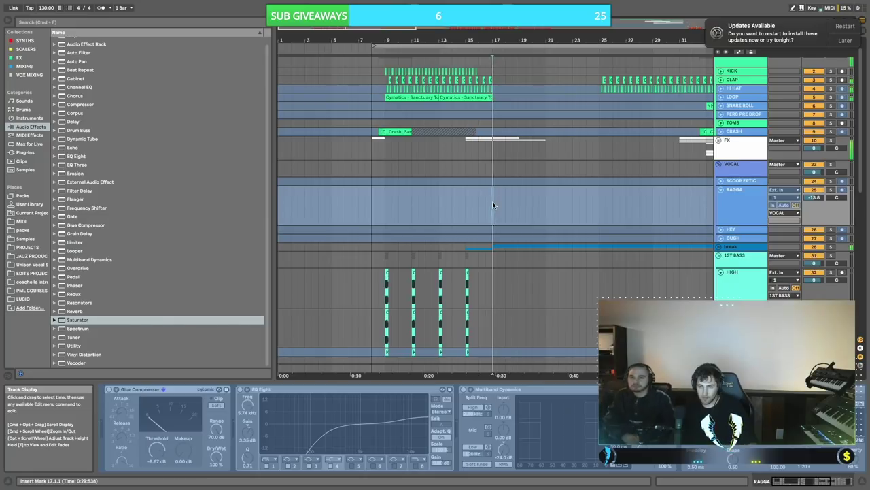
{"action": "key", "text": "super+v"}
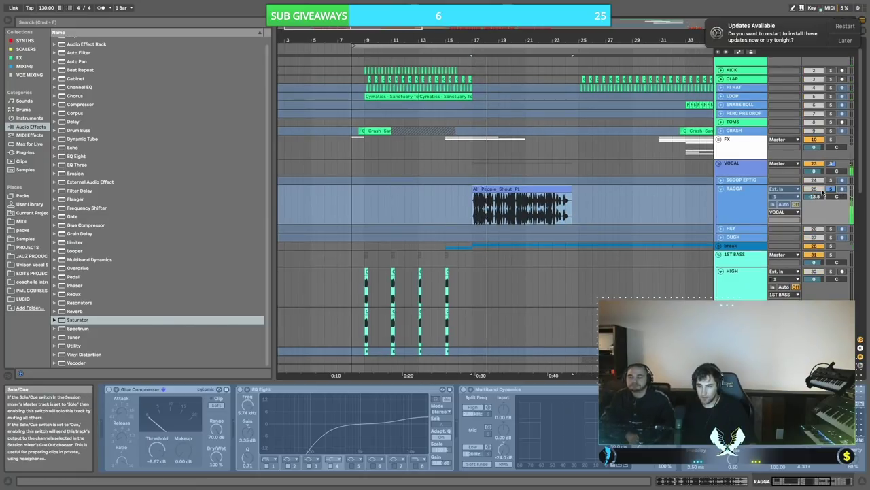
- Unfreeze the soloed RAGGA track, turn off its Multiband Dynamics and compare the vocal with the Reverb off and on
{"action": "right_click", "coordinate": [746, 195]}
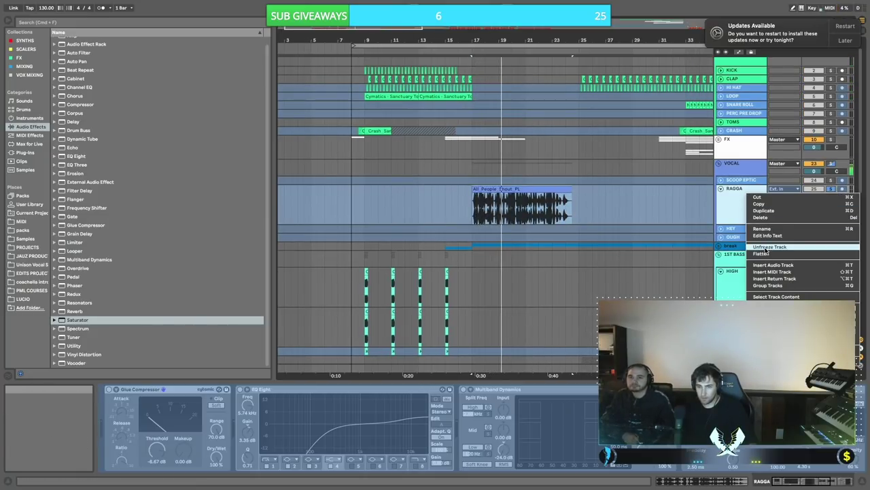
{"action": "left_click", "coordinate": [767, 247]}
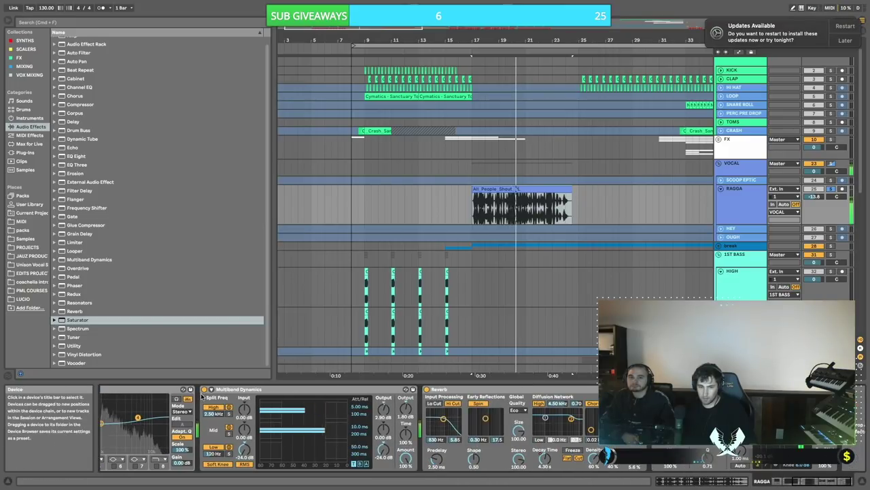
{"action": "left_click", "coordinate": [417, 389]}
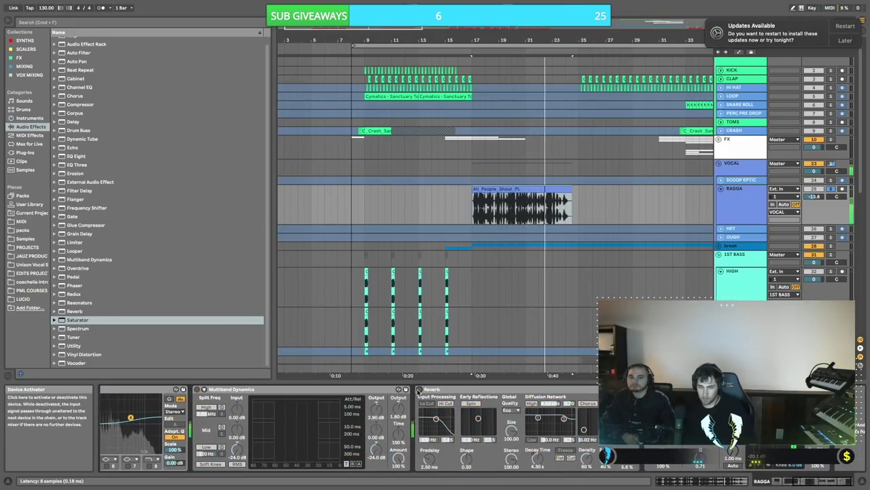
{"action": "left_click", "coordinate": [418, 390]}
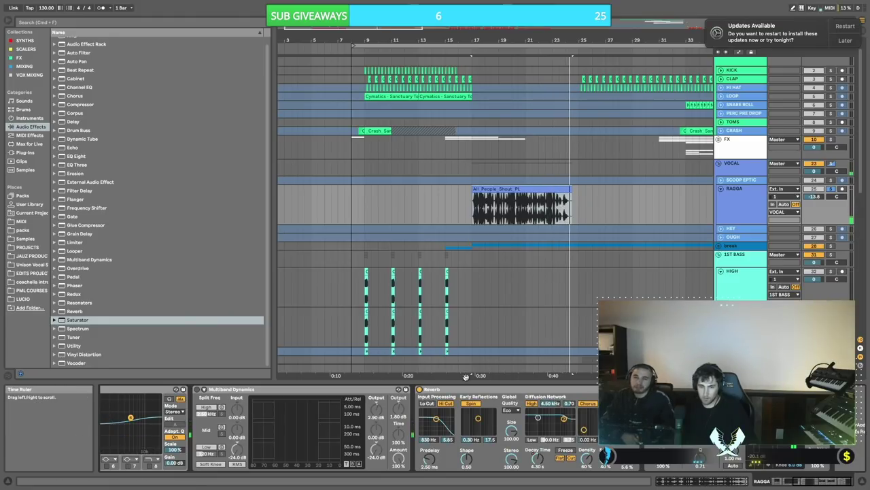
- Replay the pasted RAGGA vocal from bar 17 and raise its Reverb Dry/Wet to 24%
{"action": "scroll", "coordinate": [460, 393], "scroll_direction": "left", "scroll_amount": 3}
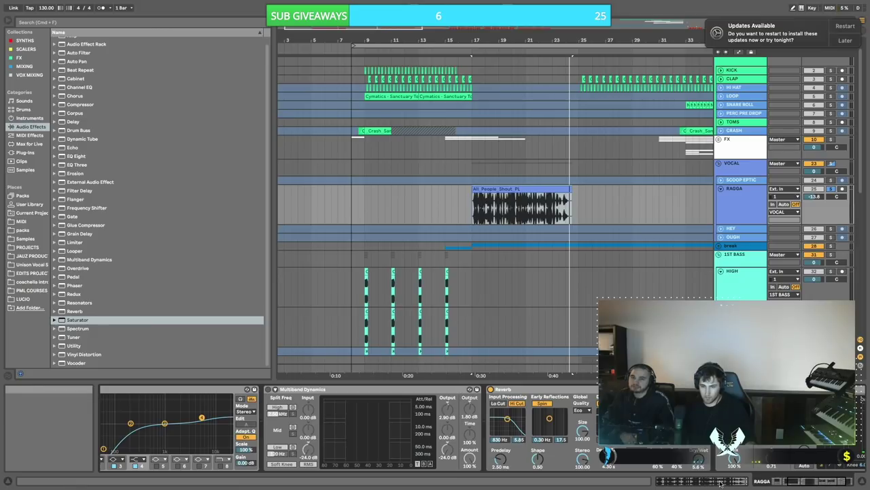
{"action": "key", "text": "space"}
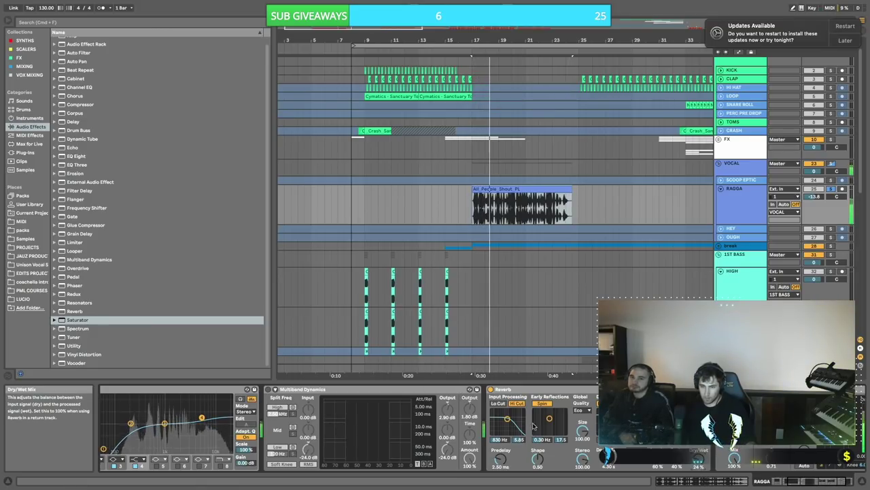
- Delete the Multiband Dynamics from the RAGGA track and add the OTT preset after the Reverb
{"action": "left_click", "coordinate": [305, 390]}
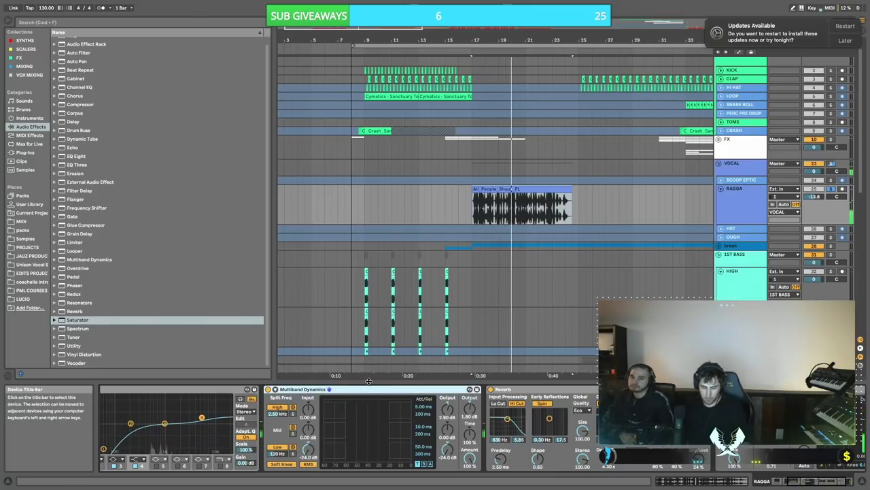
{"action": "key", "text": "Delete"}
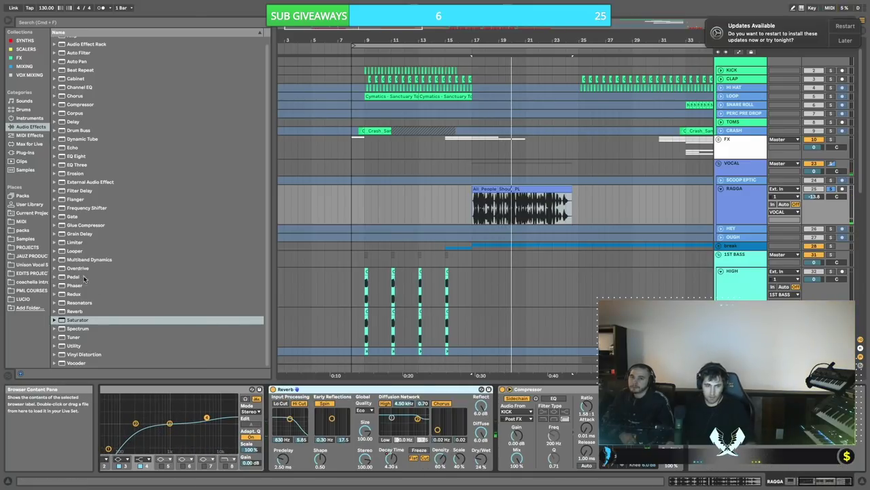
{"action": "left_click", "coordinate": [55, 260]}
{"action": "left_click_drag", "start_coordinate": [80, 325], "coordinate": [516, 422]}
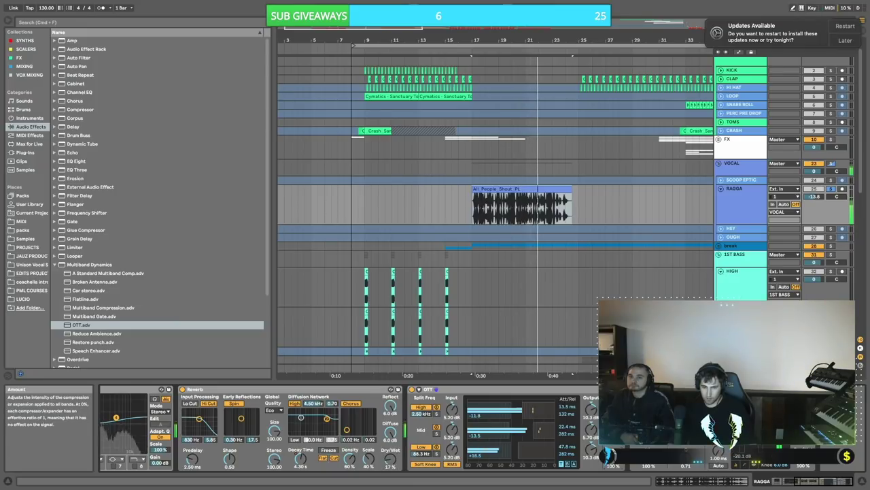
- Lower the OTT Amount to 61% and compare the vocal with OTT off and on
{"action": "left_click_drag", "start_coordinate": [612, 456], "coordinate": [611, 481]}
{"action": "key", "text": "space"}
{"action": "left_click", "coordinate": [412, 389]}
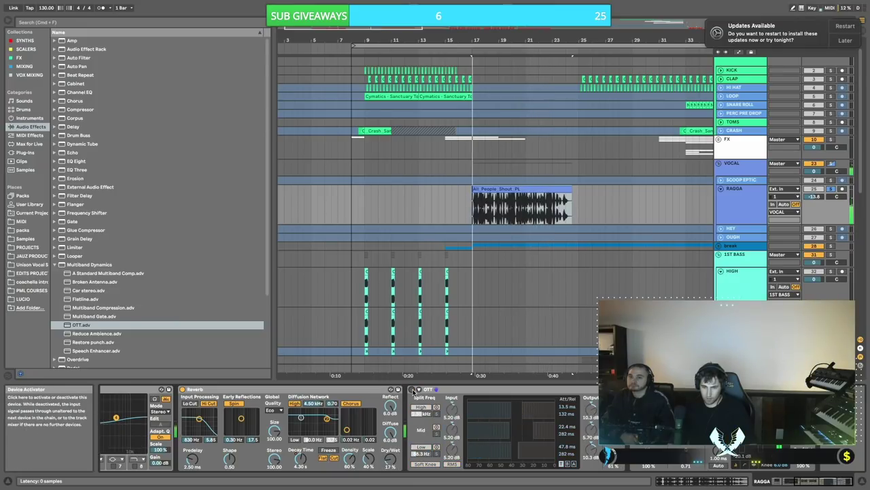
{"action": "left_click", "coordinate": [411, 390]}
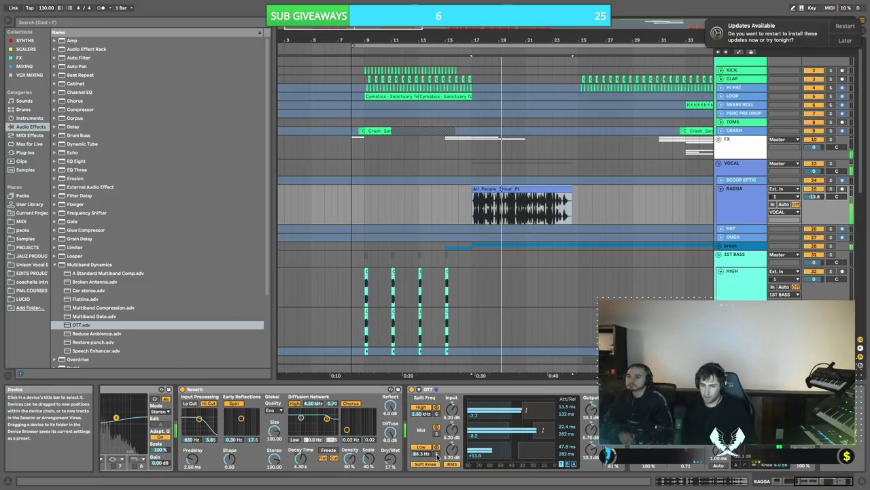
- Set the RAGGA Reverb's Dry/Wet to 21% and replay the All_People_Shout_PL clip
{"action": "left_click_drag", "start_coordinate": [395, 459], "coordinate": [396, 449]}
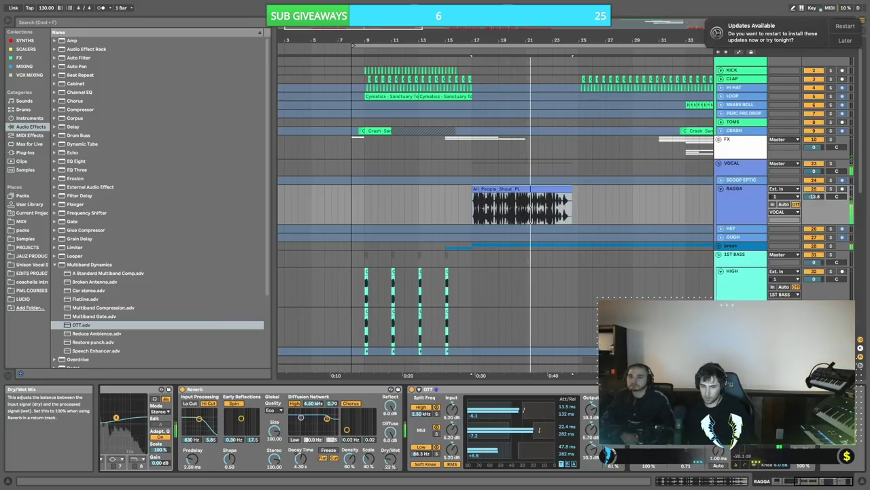
{"action": "left_click_drag", "start_coordinate": [390, 457], "coordinate": [390, 458]}
{"action": "left_click", "coordinate": [554, 190]}
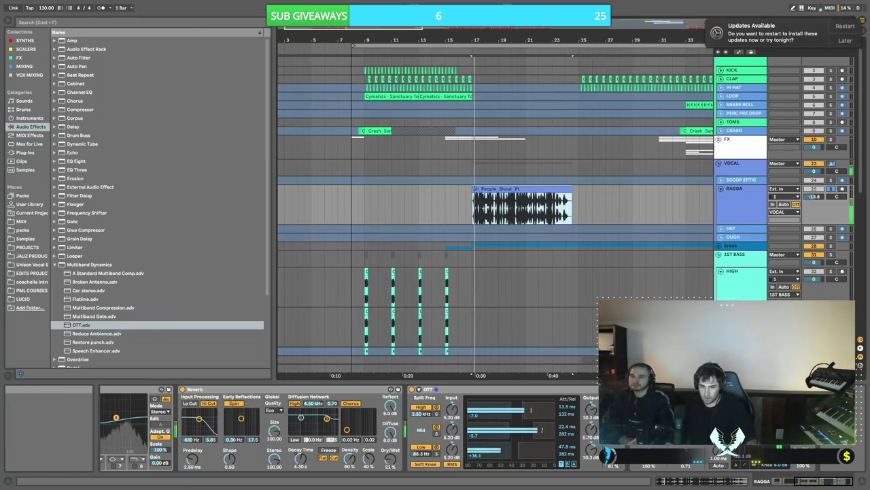
{"action": "left_click", "coordinate": [60, 264]}
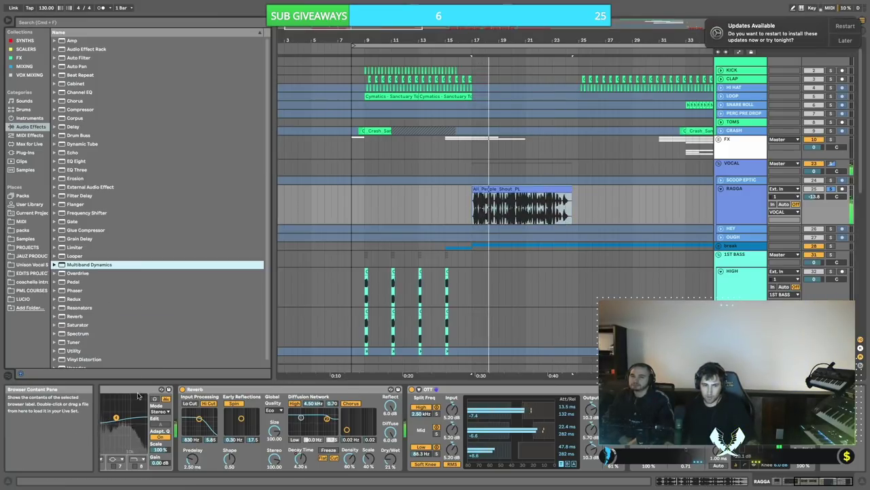
- Raise the low cut in the RAGGA EQ Eight, boost around 843 Hz by 4.59 dB plus the upper mids, and compare it bypassed
{"action": "scroll", "coordinate": [265, 435], "scroll_direction": "left", "scroll_amount": 3}
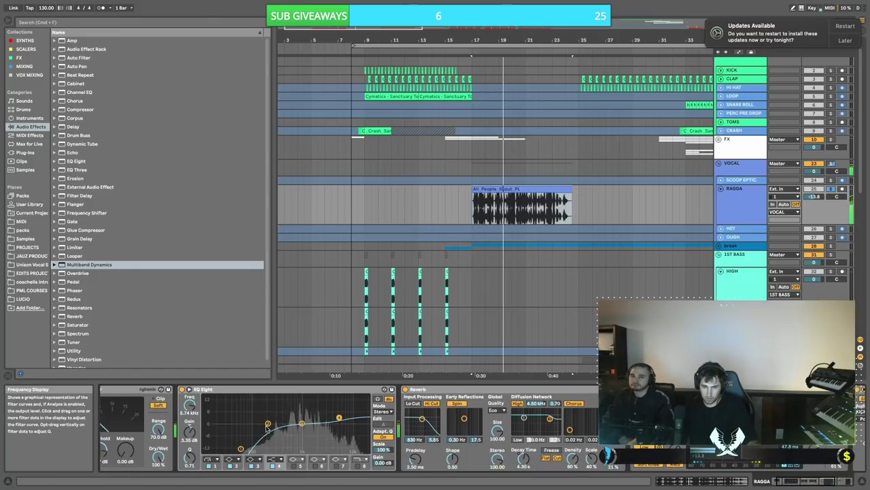
{"action": "left_click_drag", "start_coordinate": [240, 449], "coordinate": [255, 430]}
{"action": "mouse_move", "coordinate": [342, 421]}
{"action": "left_mouse_down"}
{"action": "mouse_move", "coordinate": [348, 415]}
{"action": "mouse_move", "coordinate": [325, 415]}
{"action": "left_mouse_up"}
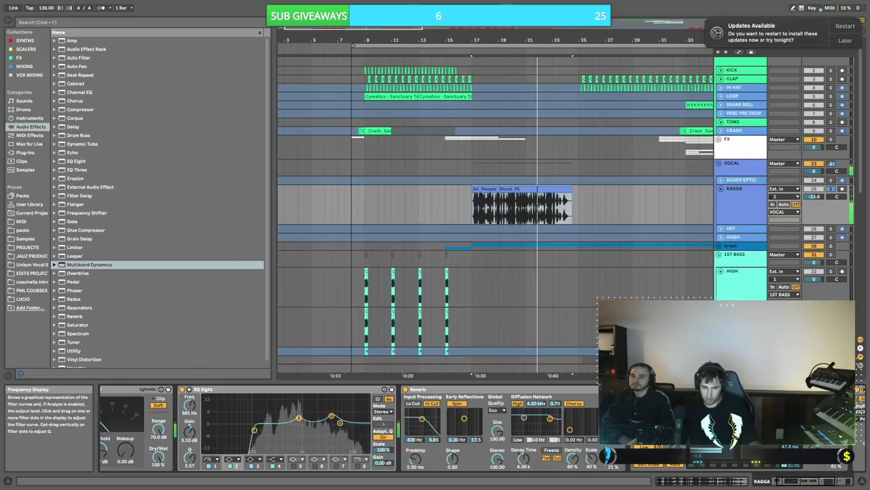
{"action": "key", "text": "space"}
{"action": "key", "text": "space"}
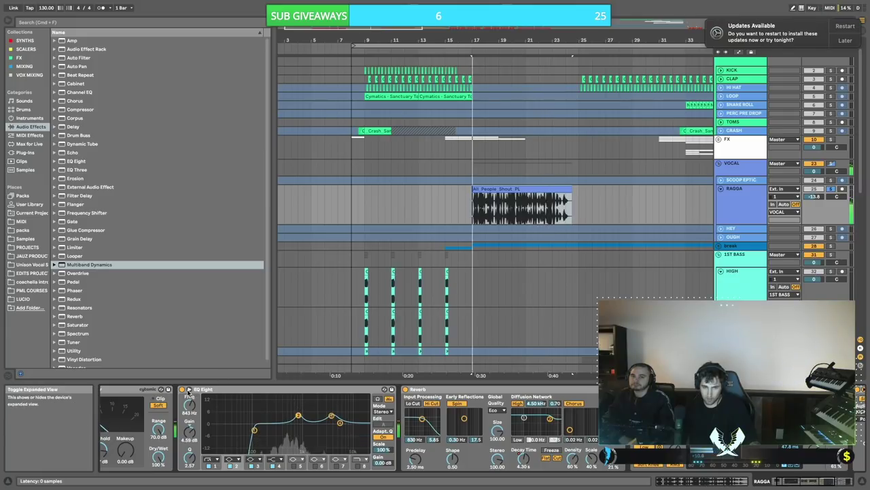
{"action": "left_click", "coordinate": [181, 389]}
{"action": "left_click", "coordinate": [181, 389]}
- Turn off Soft clipping and set Makeup to 3.85 dB on the Glue Compressor, and set the RAGGA track volume to -12.0 dB
{"action": "scroll", "coordinate": [187, 386], "scroll_direction": "left", "scroll_amount": 2}
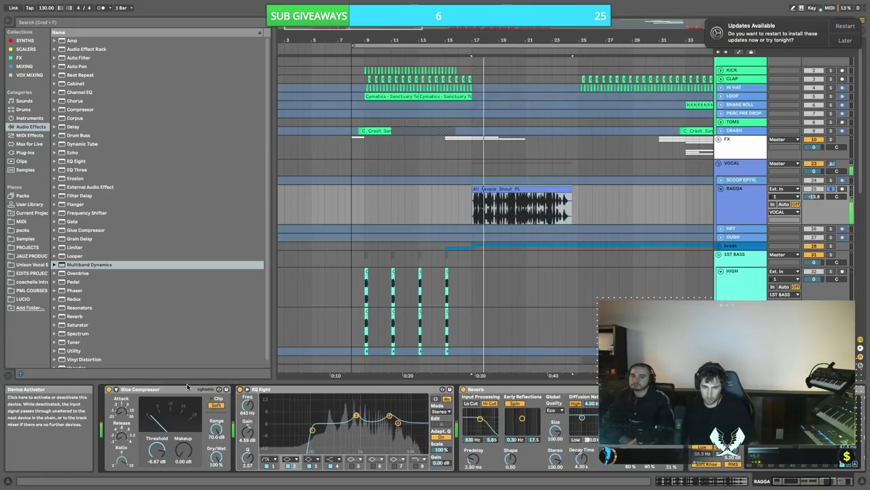
{"action": "left_click", "coordinate": [109, 389]}
{"action": "left_click", "coordinate": [108, 390]}
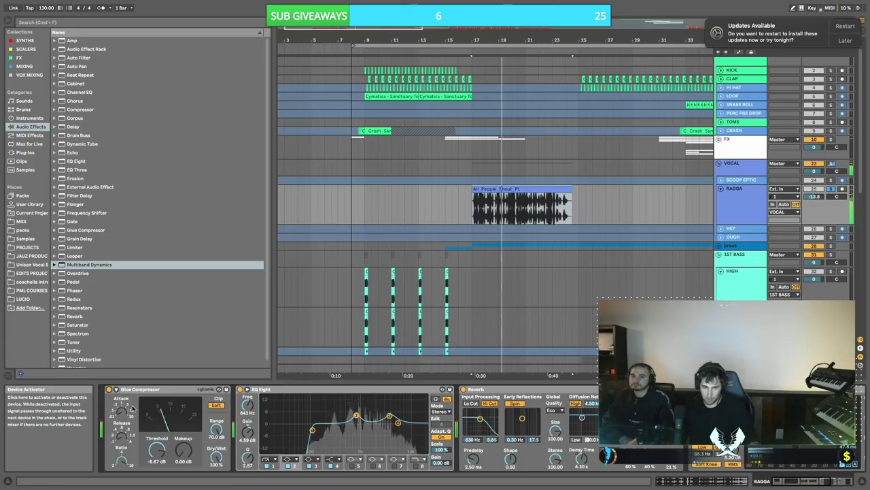
{"action": "left_click_drag", "start_coordinate": [183, 450], "coordinate": [183, 433]}
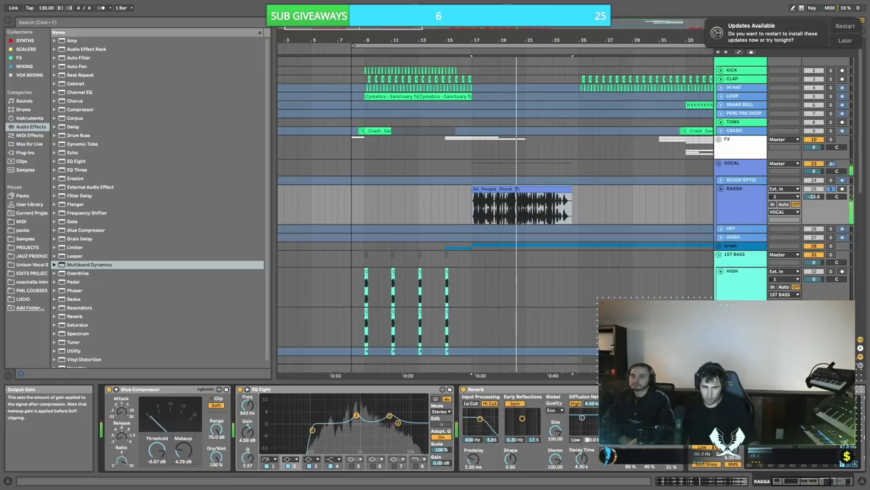
{"action": "left_click", "coordinate": [216, 405]}
{"action": "left_click_drag", "start_coordinate": [183, 450], "coordinate": [183, 452]}
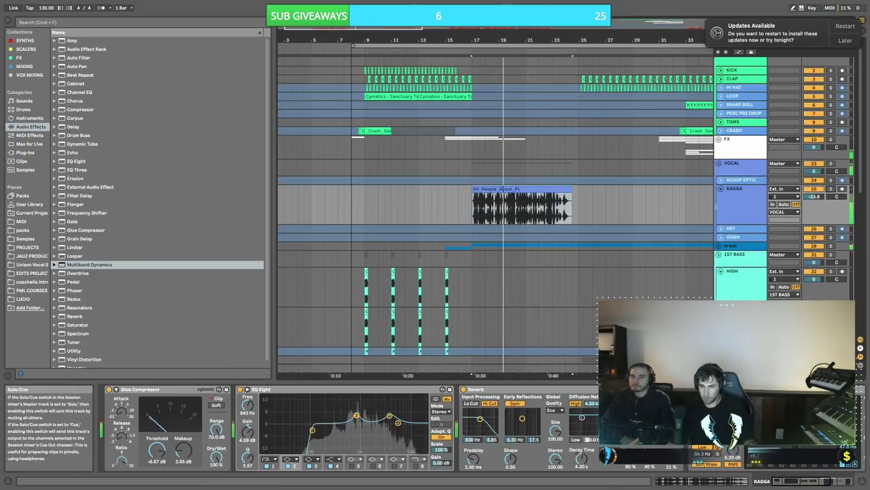
{"action": "left_click_drag", "start_coordinate": [814, 196], "coordinate": [814, 190]}
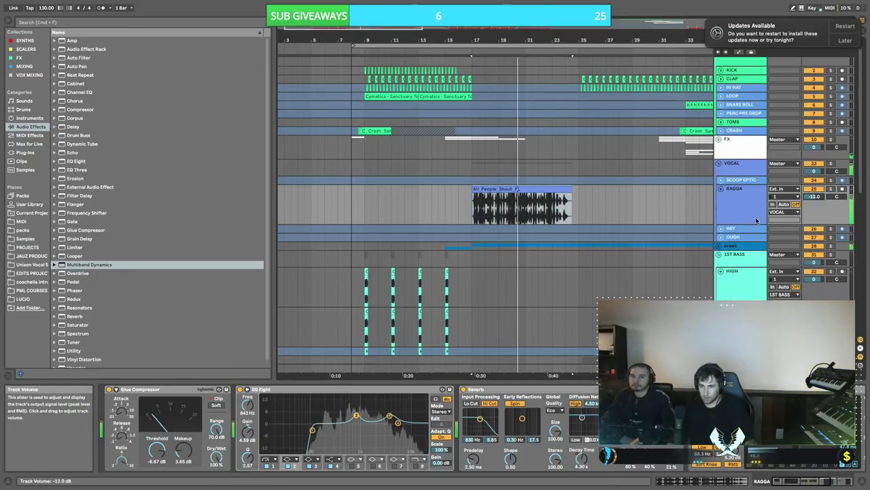
- Automate the Reverb Decay Time at 2.00 s across the RAGGA clip, rising from bar 23 to about 23.6 s at the clip's end
{"action": "left_click", "coordinate": [579, 459]}
{"action": "key", "text": "a"}
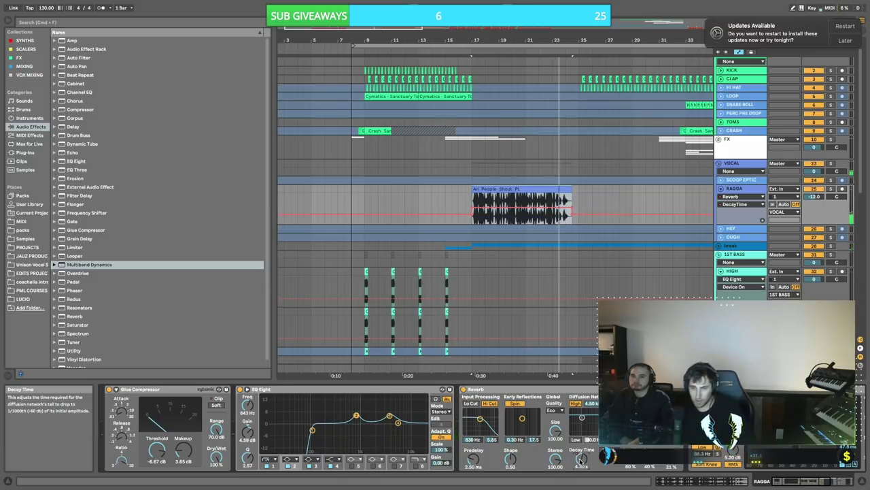
{"action": "left_click_drag", "start_coordinate": [542, 42], "coordinate": [542, 103]}
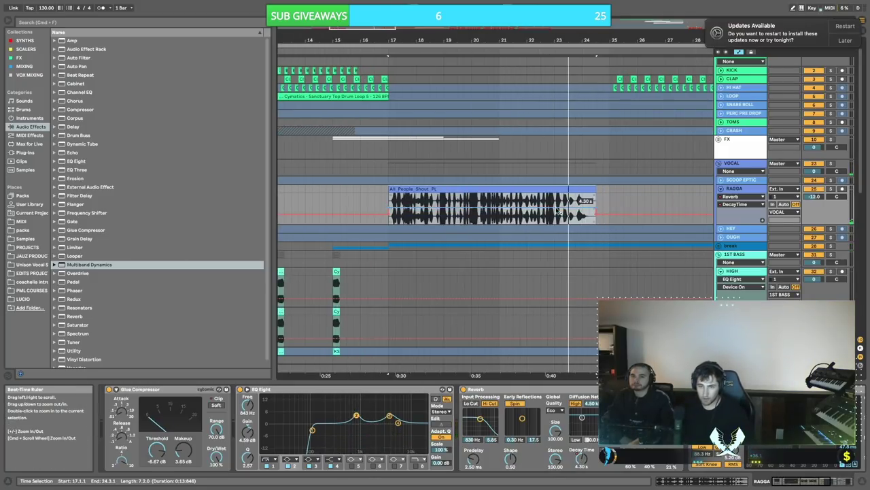
{"action": "scroll", "coordinate": [556, 210], "scroll_direction": "down", "scroll_amount": 1}
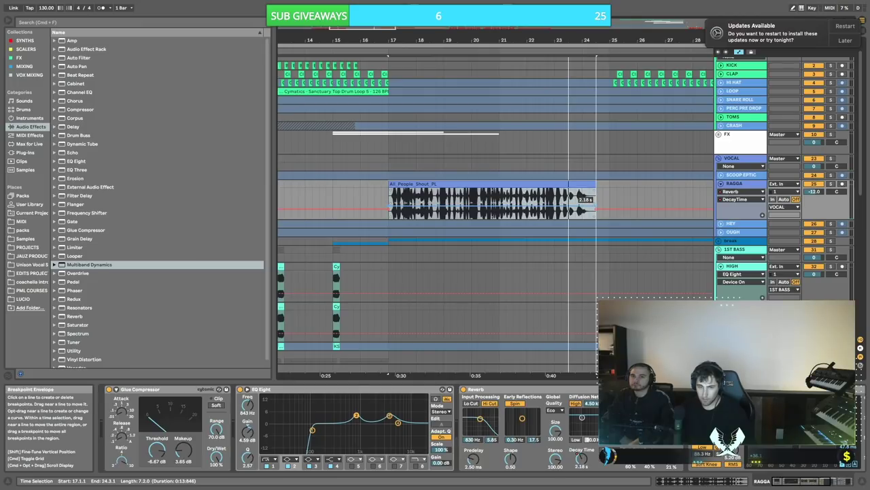
{"action": "left_click", "coordinate": [830, 184]}
{"action": "key", "text": "space"}
{"action": "scroll", "coordinate": [609, 209], "scroll_direction": "down", "scroll_amount": 1}
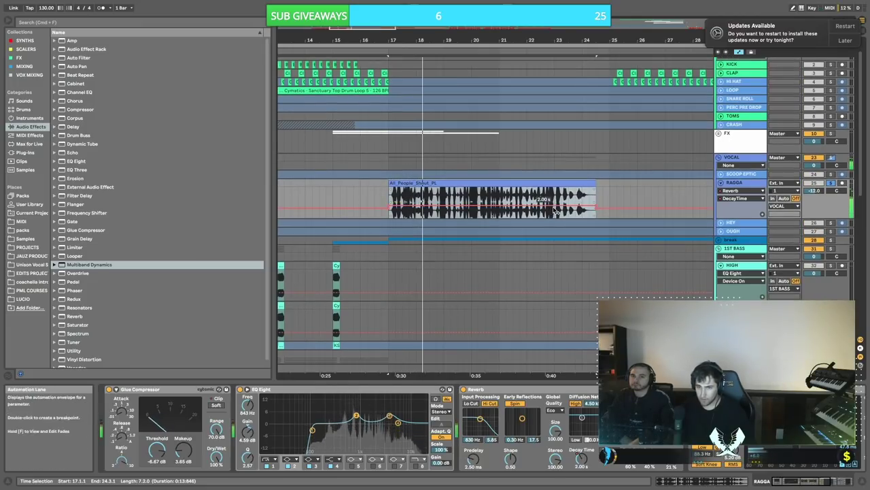
{"action": "key", "text": "space"}
{"action": "scroll", "coordinate": [583, 208], "scroll_direction": "up", "scroll_amount": 1}
{"action": "left_click_drag", "start_coordinate": [596, 207], "coordinate": [596, 205]}
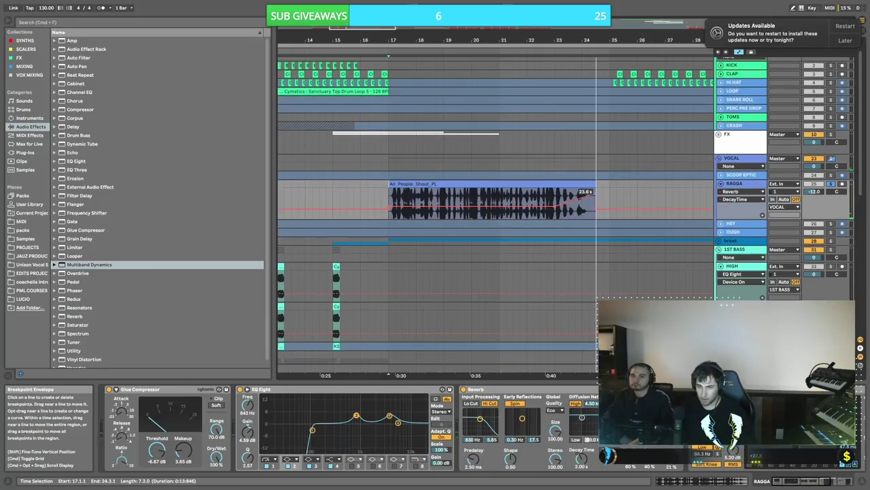
- Replay the vocal's ending from bar 23 and make the Decay Time automation fall gradually from the clip's end to about bar 27
{"action": "key", "text": "space"}
{"action": "left_click", "coordinate": [555, 197]}
{"action": "key", "text": "space"}
{"action": "key", "text": "space"}
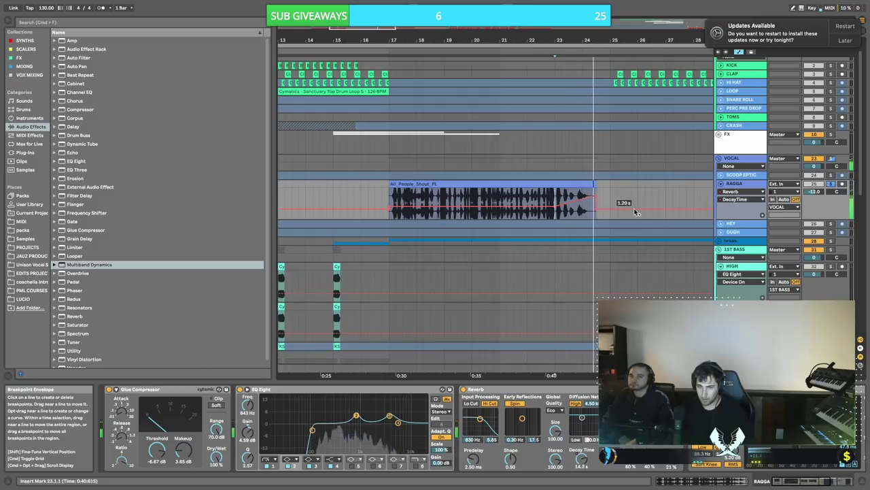
{"action": "left_click", "coordinate": [596, 209]}
{"action": "scroll", "coordinate": [612, 210], "scroll_direction": "right", "scroll_amount": 2}
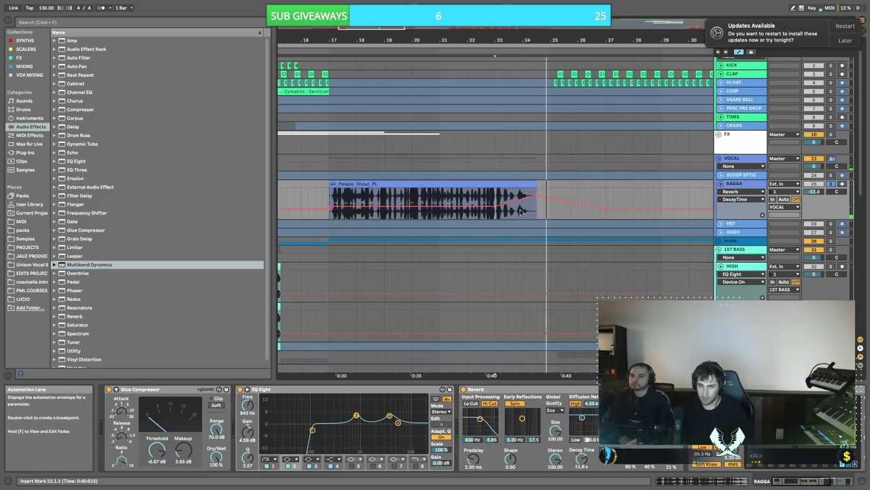
- Replay the vocal in the full mix from bar 16 and raise the RAGGA track volume to -10.1 dB
{"action": "left_click", "coordinate": [487, 216]}
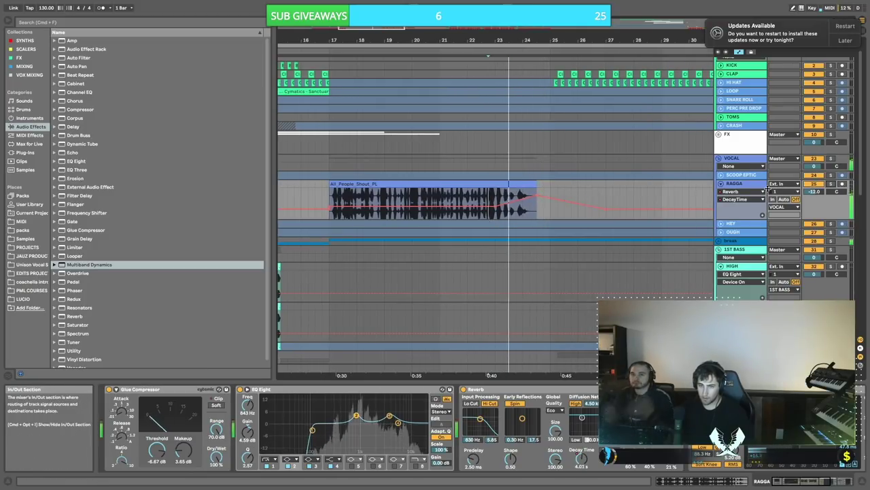
{"action": "scroll", "coordinate": [690, 197], "scroll_direction": "right", "scroll_amount": 2}
{"action": "key", "text": "a"}
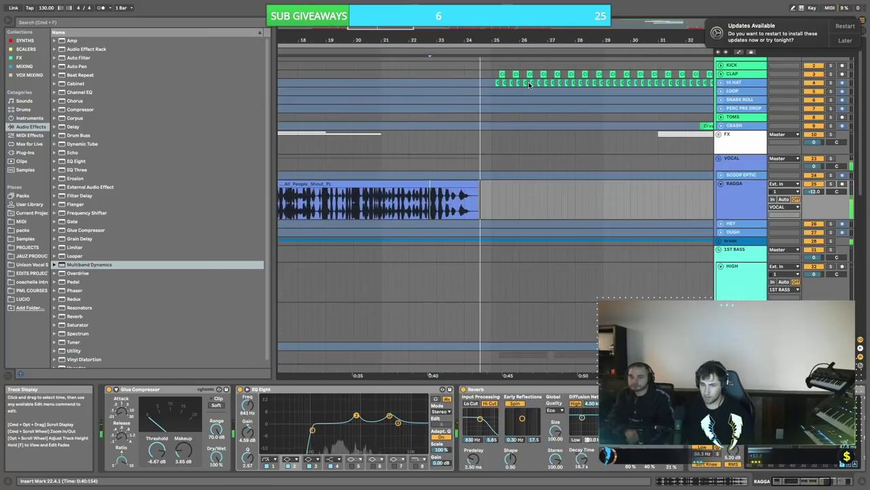
{"action": "left_click_drag", "start_coordinate": [506, 33], "coordinate": [561, 14]}
{"action": "left_click", "coordinate": [428, 206]}
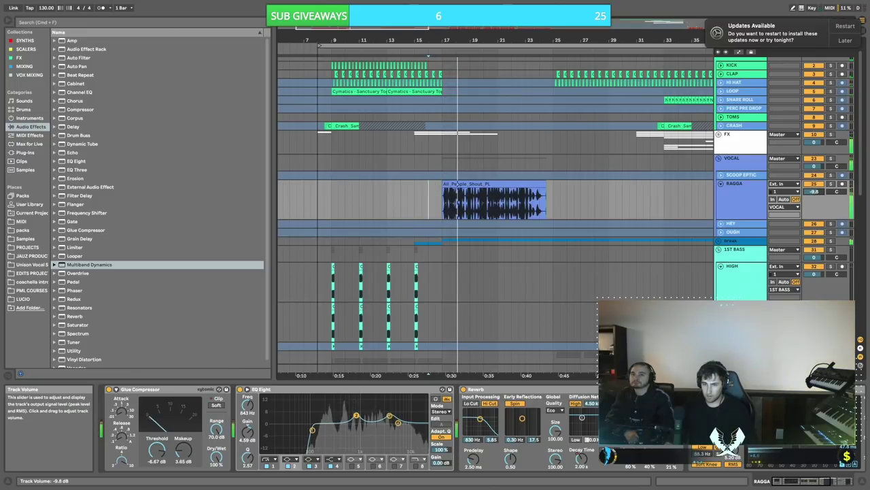
{"action": "scroll", "coordinate": [661, 194], "scroll_direction": "right", "scroll_amount": 4}
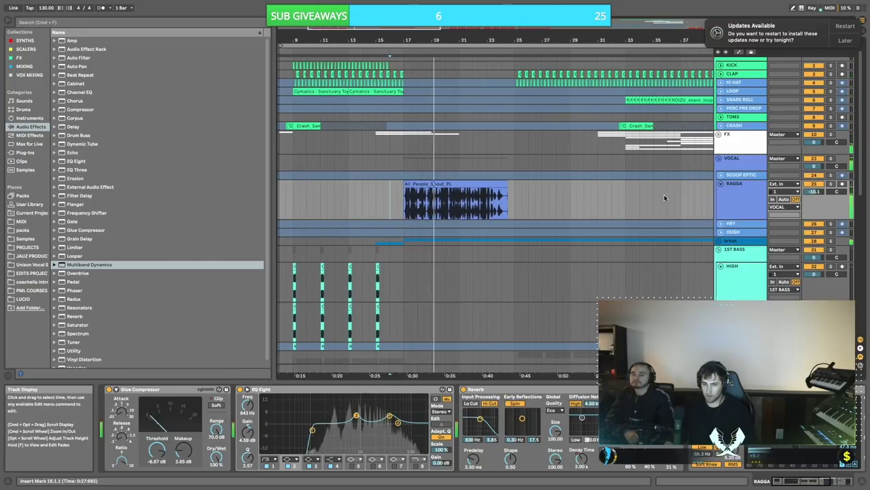
{"action": "scroll", "coordinate": [664, 198], "scroll_direction": "right", "scroll_amount": 4}
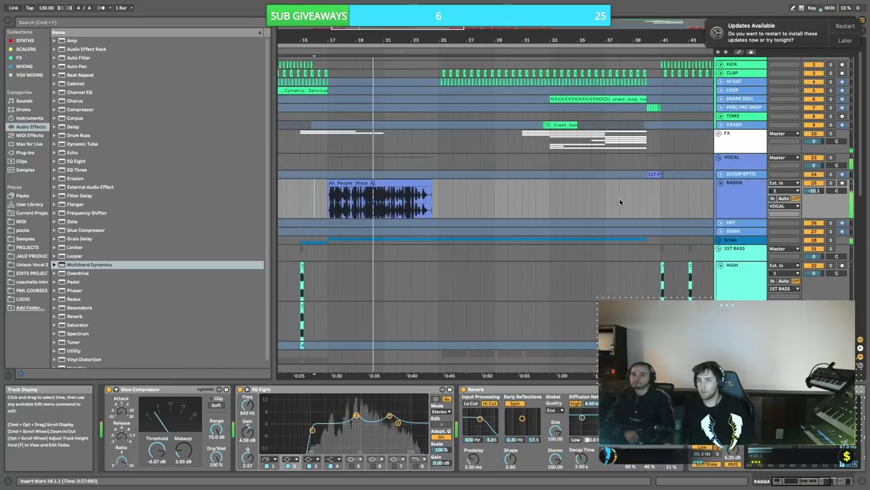
{"action": "scroll", "coordinate": [620, 201], "scroll_direction": "right", "scroll_amount": 1}
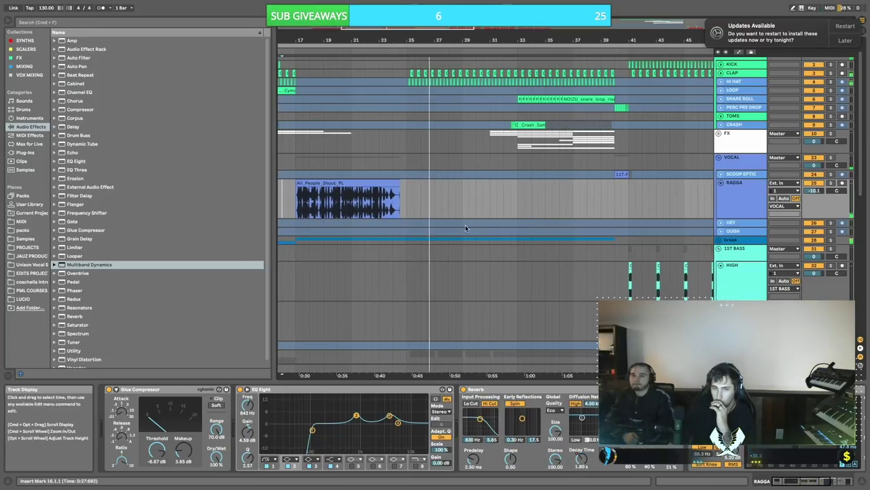
- Copy the last shout of the RAGGA clip, starting at 23.4.1, and paste it at 25.2.1
{"action": "left_click_drag", "start_coordinate": [405, 34], "coordinate": [397, 102]}
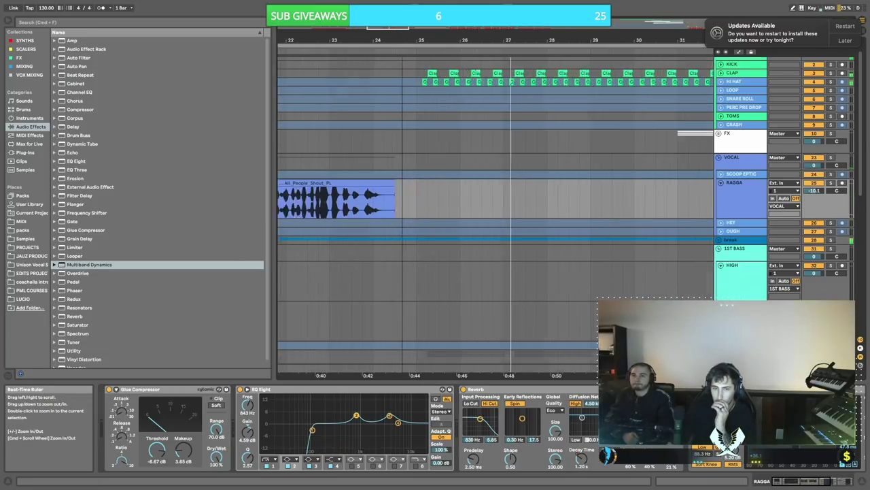
{"action": "left_click", "coordinate": [353, 210]}
{"action": "key", "text": "space"}
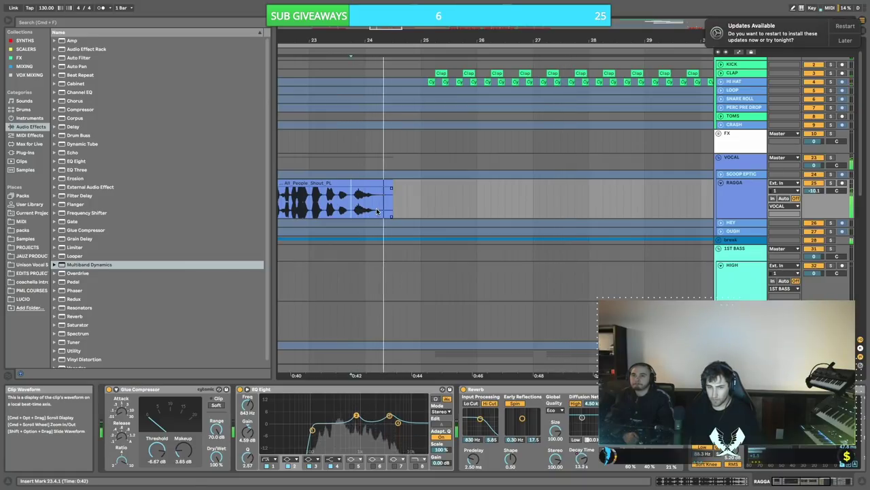
{"action": "left_click", "coordinate": [380, 208], "text": "shift"}
{"action": "left_click", "coordinate": [437, 208]}
{"action": "key", "text": "super+v"}
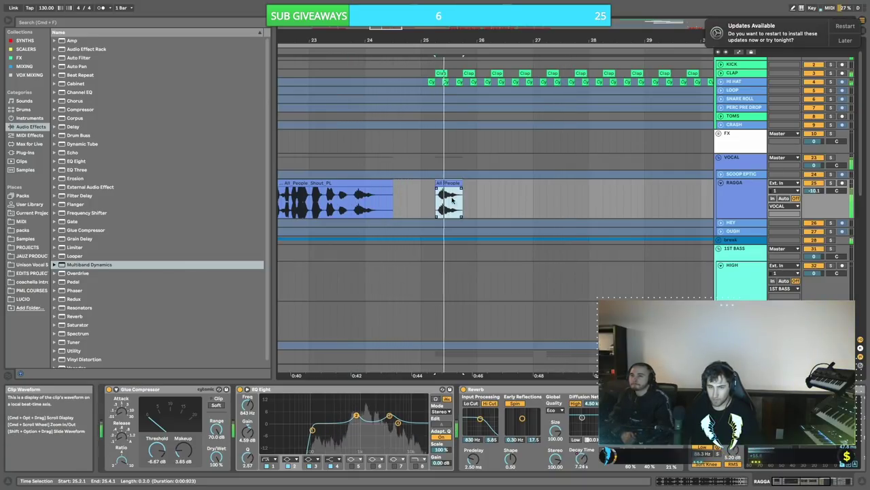
- Shift the pasted shout clip's sample start to the vocal's onset and move the clip to 25.1.3
{"action": "double_click", "coordinate": [449, 185]}
{"action": "left_click_drag", "start_coordinate": [312, 300], "coordinate": [421, 302]}
{"action": "left_click", "coordinate": [420, 202]}
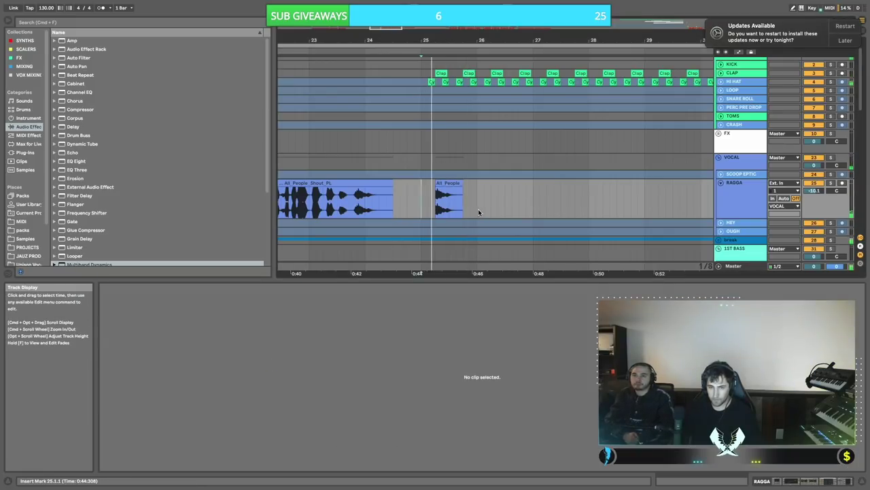
{"action": "left_click", "coordinate": [448, 183]}
{"action": "key", "text": "space"}
{"action": "key", "text": "super+x"}
{"action": "left_click", "coordinate": [429, 202]}
{"action": "key", "text": "super+v"}
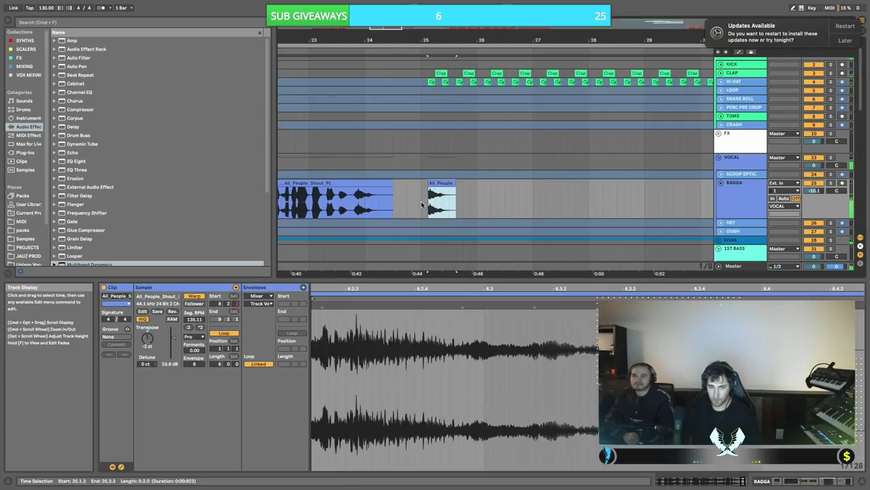
- Play the shout from bar 25 and duplicate its half-bar section so it repeats from 25.3.1
{"action": "left_click", "coordinate": [422, 204]}
{"action": "key", "text": "space"}
{"action": "left_click", "coordinate": [450, 209], "text": "shift"}
{"action": "key", "text": "super+d"}
{"action": "scroll", "coordinate": [508, 212], "scroll_direction": "right", "scroll_amount": 1}
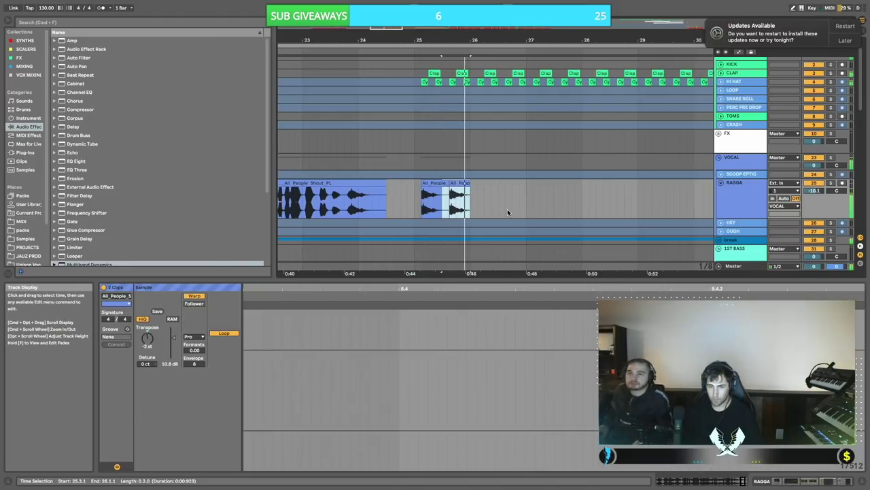
- Repeat the half-bar shout section along the RAGGA track until the copies end at 40.1.1
{"action": "scroll", "coordinate": [507, 212], "scroll_direction": "right", "scroll_amount": 1}
{"action": "key", "text": "super+d"}
{"action": "key", "text": "super+d"}
{"action": "key", "text": "super+d"}
{"action": "left_click_drag", "start_coordinate": [515, 40], "coordinate": [483, 40]}
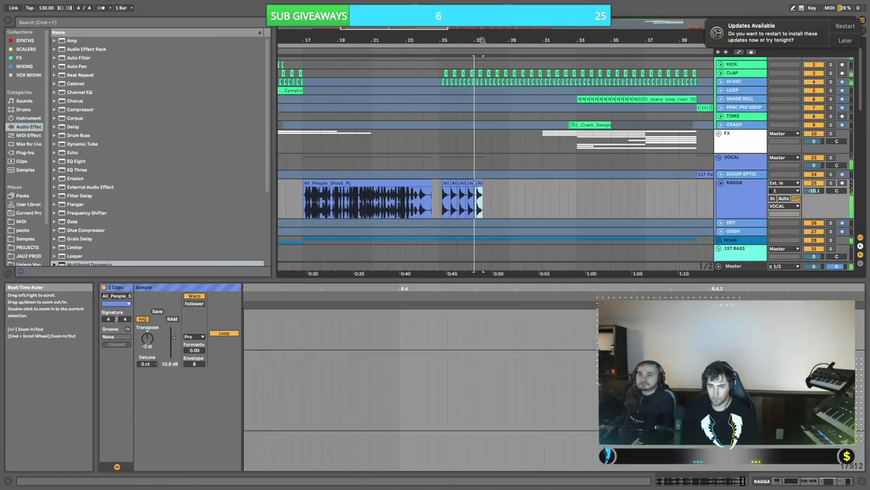
{"action": "key", "text": "super+d"}
{"action": "key", "text": "super+d"}
{"action": "key", "text": "super+d"}
{"action": "key", "text": "super+d"}
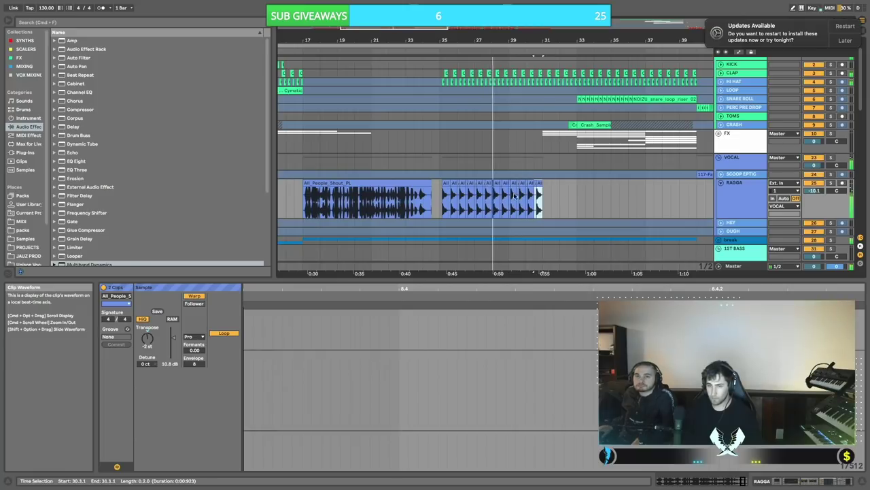
{"action": "key", "text": "super+d"}
{"action": "key", "text": "super+d"}
{"action": "key", "text": "super+d"}
{"action": "key", "text": "super+d"}
{"action": "key", "text": "super+d"}
{"action": "key", "text": "super+d"}
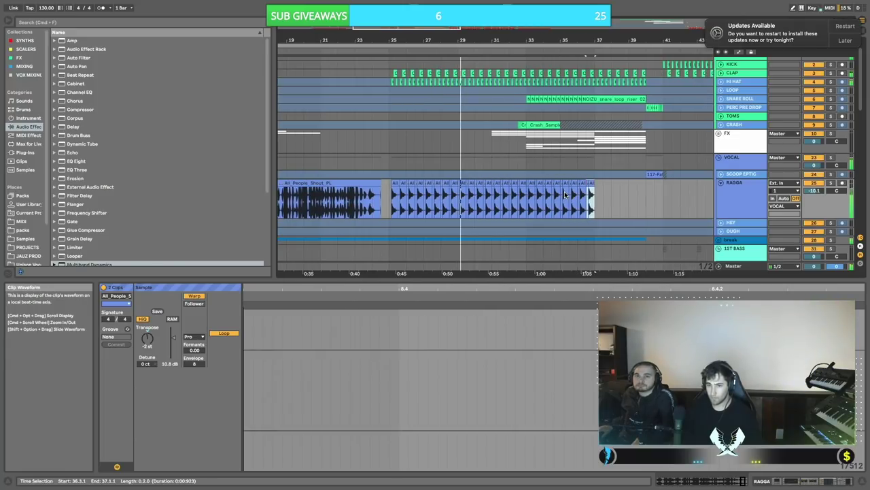
{"action": "key", "text": "super+d"}
{"action": "key", "text": "super+d"}
{"action": "key", "text": "super+d"}
{"action": "key", "text": "super+d"}
{"action": "key", "text": "super+d"}
- Solo the RAGGA track and automate its Reverb Dry/Wet to rise from bar 25 to about 82% at bar 40, dropping to 0% there
{"action": "scroll", "coordinate": [452, 204], "scroll_direction": "down", "scroll_amount": 2}
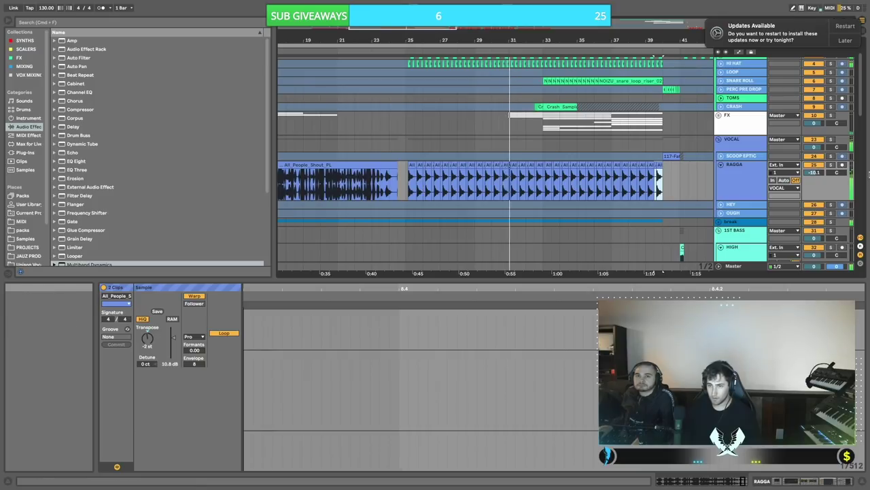
{"action": "left_click", "coordinate": [831, 165]}
{"action": "double_click", "coordinate": [746, 171]}
{"action": "scroll", "coordinate": [619, 214], "scroll_direction": "up", "scroll_amount": 1}
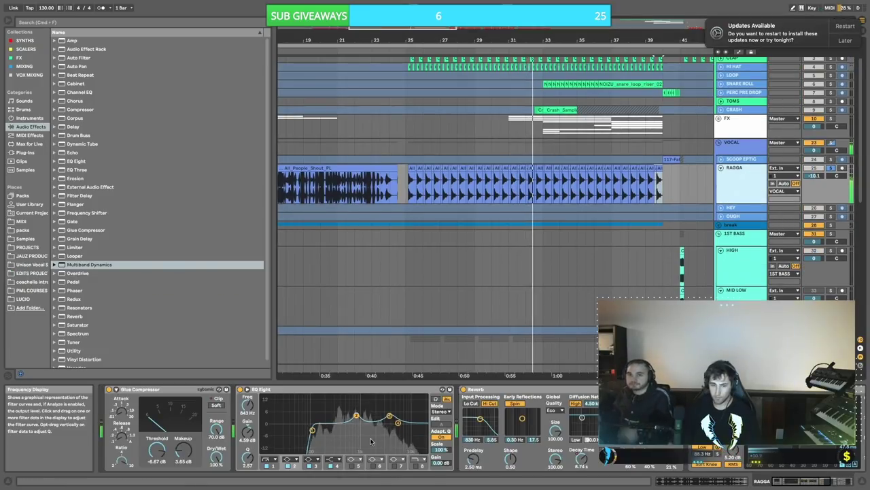
{"action": "scroll", "coordinate": [364, 425], "scroll_direction": "right", "scroll_amount": 4}
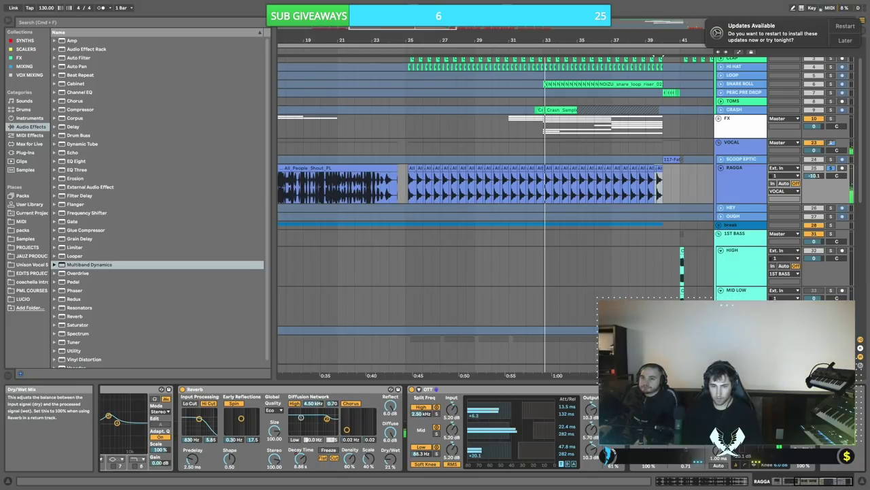
{"action": "key", "text": "a"}
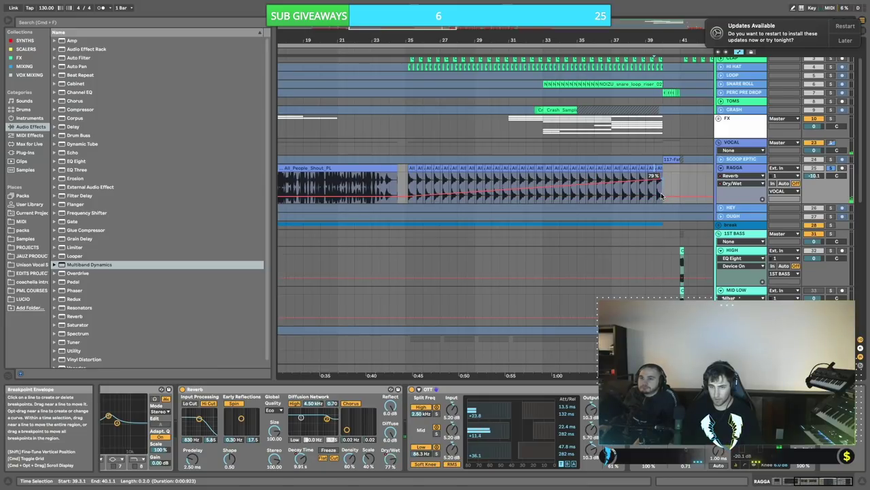
{"action": "key", "text": "space"}
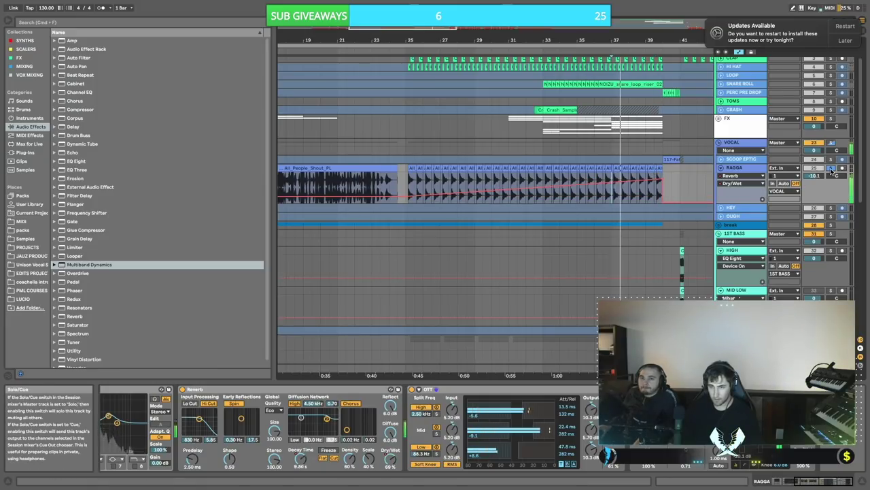
{"action": "scroll", "coordinate": [690, 180], "scroll_direction": "right", "scroll_amount": 2}
{"action": "left_click_drag", "start_coordinate": [635, 180], "coordinate": [634, 178]}
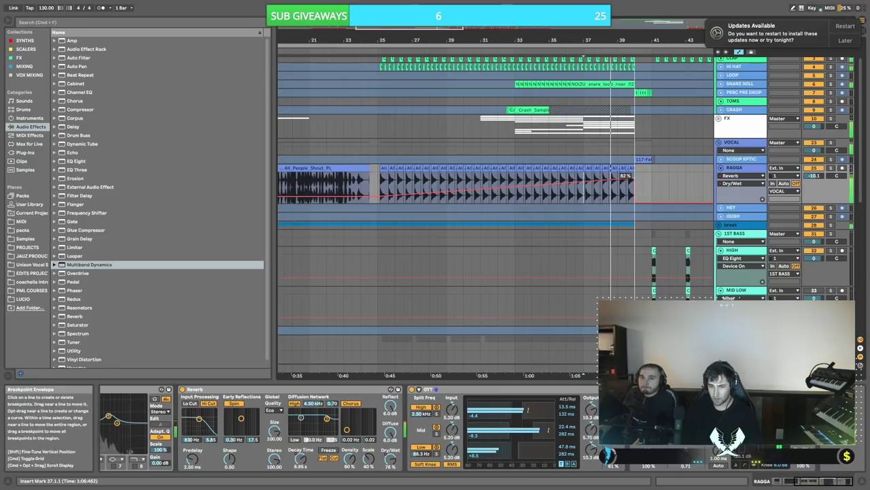
- Play into the drop with the MAIN BASS group soloed and raise the group's volume to 2.4 dB
{"action": "scroll", "coordinate": [673, 172], "scroll_direction": "right", "scroll_amount": 3}
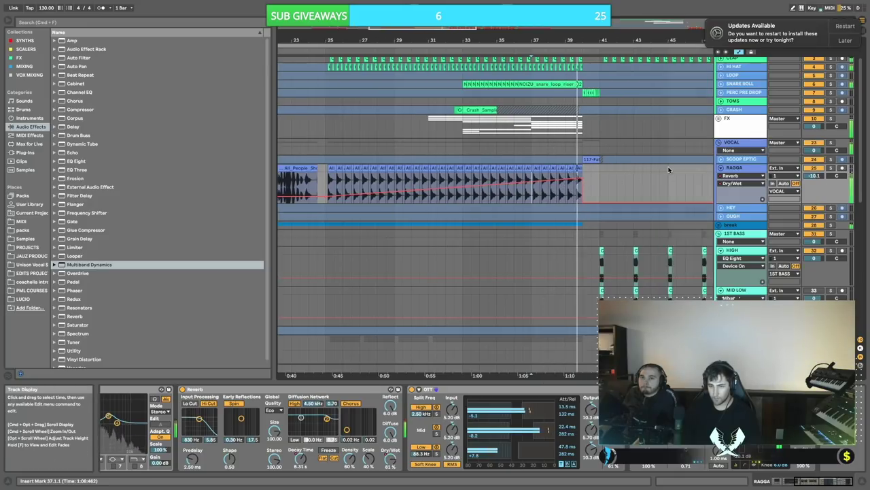
{"action": "scroll", "coordinate": [673, 168], "scroll_direction": "right", "scroll_amount": 5}
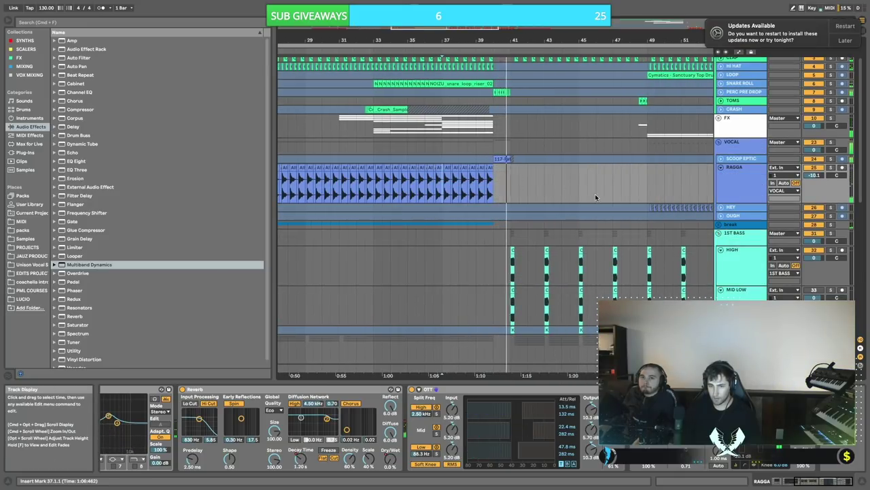
{"action": "scroll", "coordinate": [597, 195], "scroll_direction": "left", "scroll_amount": 2}
{"action": "scroll", "coordinate": [597, 196], "scroll_direction": "down", "scroll_amount": 5}
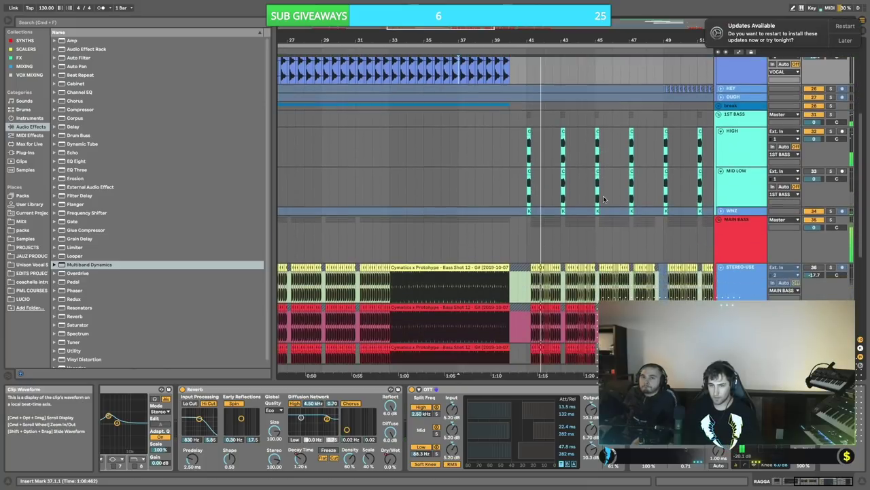
{"action": "scroll", "coordinate": [603, 196], "scroll_direction": "up", "scroll_amount": 3}
{"action": "scroll", "coordinate": [602, 195], "scroll_direction": "down", "scroll_amount": 8}
{"action": "scroll", "coordinate": [721, 183], "scroll_direction": "up", "scroll_amount": 2}
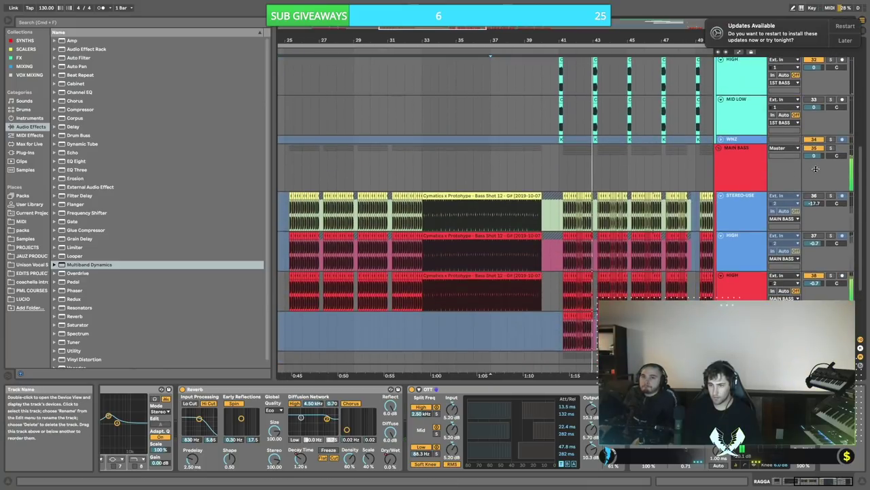
{"action": "scroll", "coordinate": [755, 191], "scroll_direction": "down", "scroll_amount": 2}
{"action": "scroll", "coordinate": [748, 170], "scroll_direction": "up", "scroll_amount": 2}
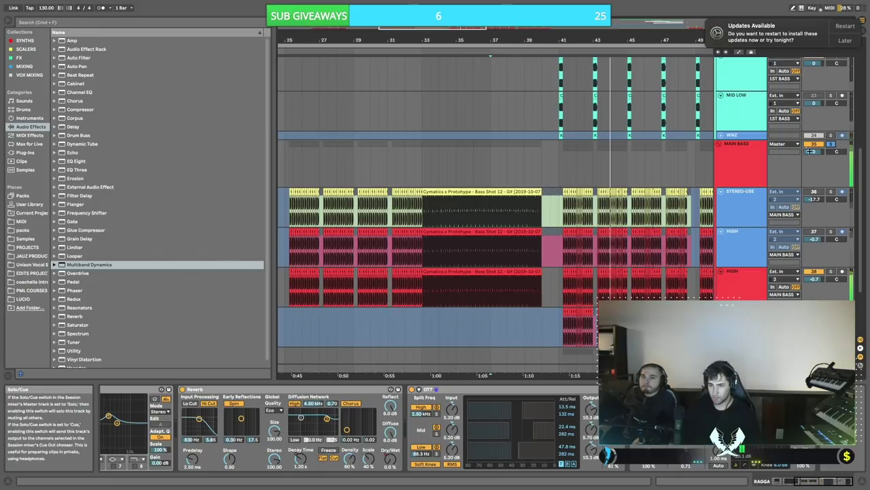
{"action": "left_click", "coordinate": [746, 158]}
{"action": "left_click", "coordinate": [178, 389]}
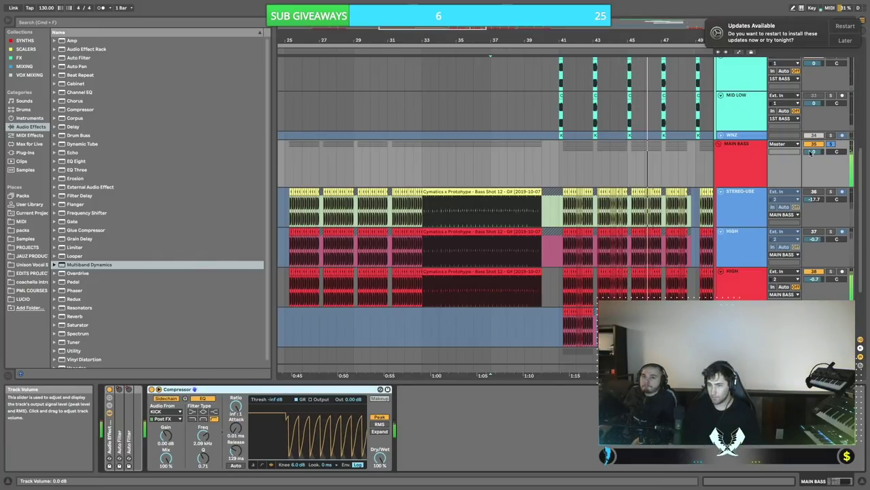
{"action": "left_click_drag", "start_coordinate": [817, 155], "coordinate": [823, 147]}
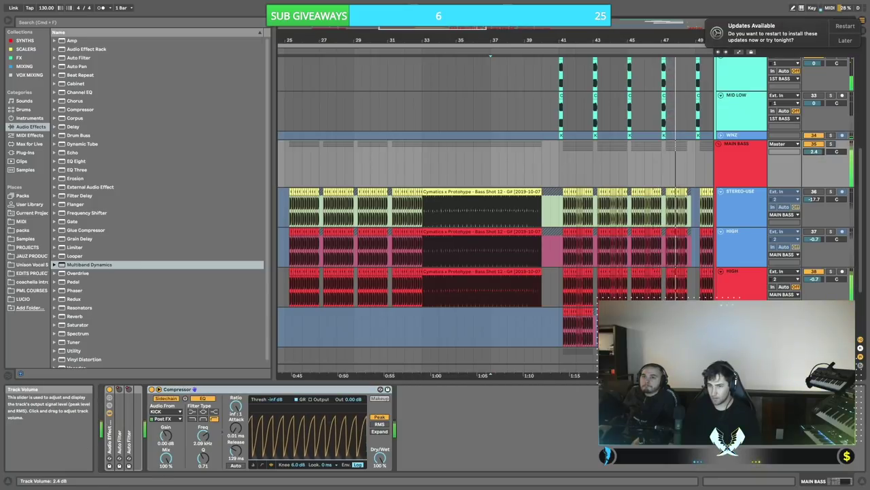
- Fold the MAIN BASS group, raise the 1ST BASS group volume to 2.8 dB and replay the drop from 39.3.1
{"action": "left_click", "coordinate": [719, 143]}
{"action": "scroll", "coordinate": [659, 161], "scroll_direction": "up", "scroll_amount": 3}
{"action": "scroll", "coordinate": [658, 161], "scroll_direction": "right", "scroll_amount": 3}
{"action": "scroll", "coordinate": [658, 161], "scroll_direction": "up", "scroll_amount": 3}
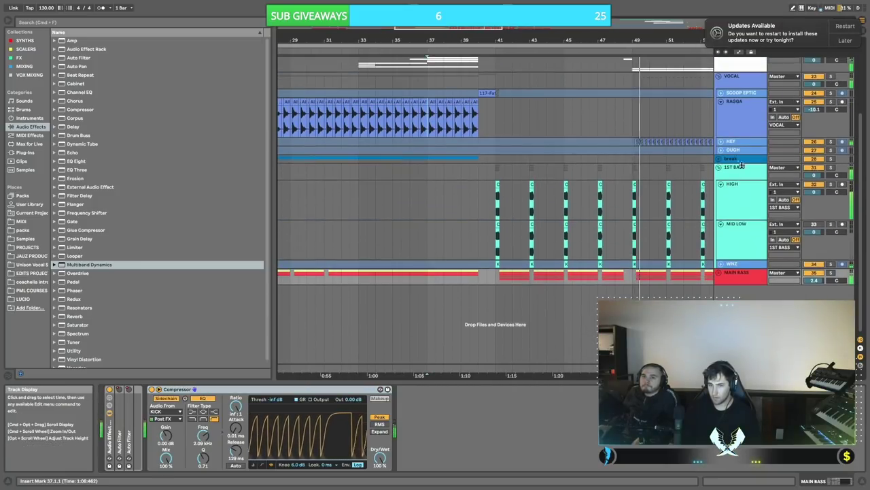
{"action": "left_click_drag", "start_coordinate": [814, 175], "coordinate": [814, 168]}
{"action": "left_click", "coordinate": [470, 172]}
{"action": "key", "text": "space"}
{"action": "key", "text": "space"}
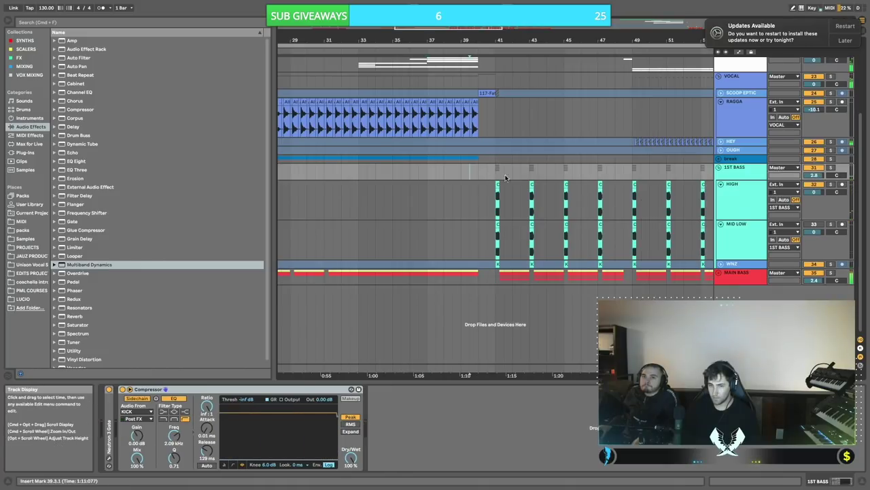
{"action": "scroll", "coordinate": [546, 182], "scroll_direction": "right", "scroll_amount": 2}
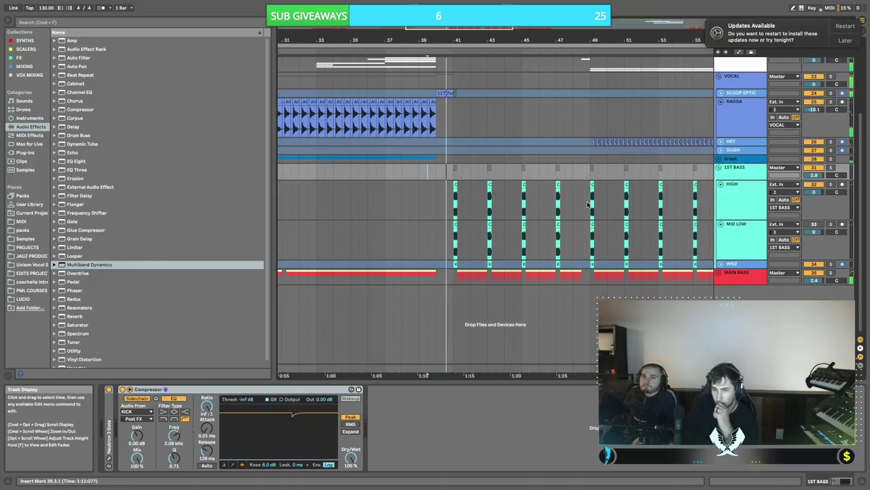
{"action": "scroll", "coordinate": [571, 212], "scroll_direction": "left", "scroll_amount": 3}
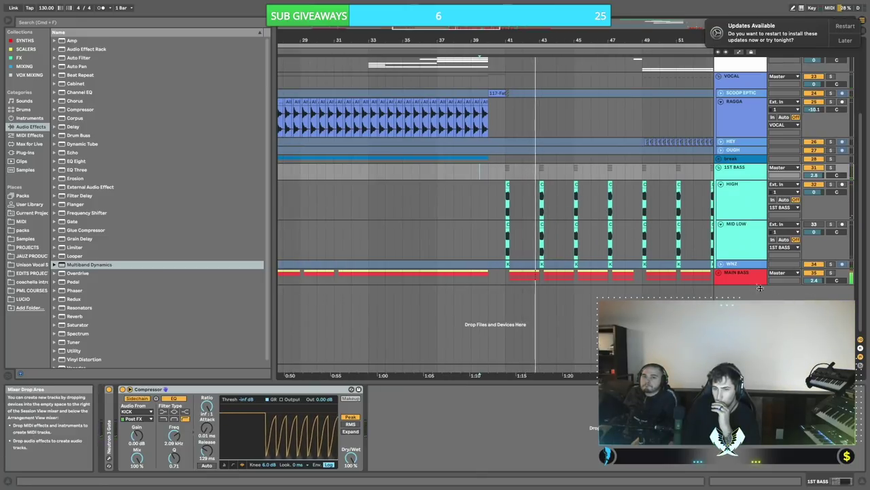
- Unfold and solo the MAIN BASS group and add a Utility effect after its Compressor
{"action": "scroll", "coordinate": [652, 277], "scroll_direction": "down", "scroll_amount": 3}
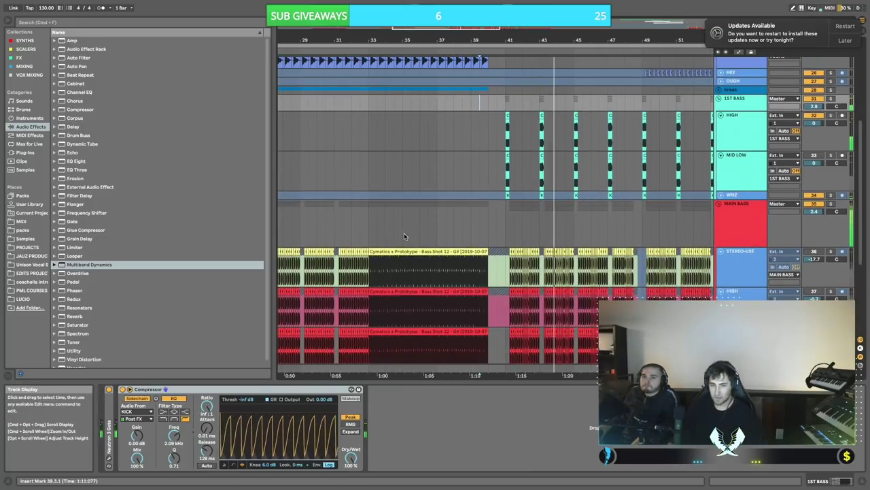
{"action": "left_click", "coordinate": [442, 230]}
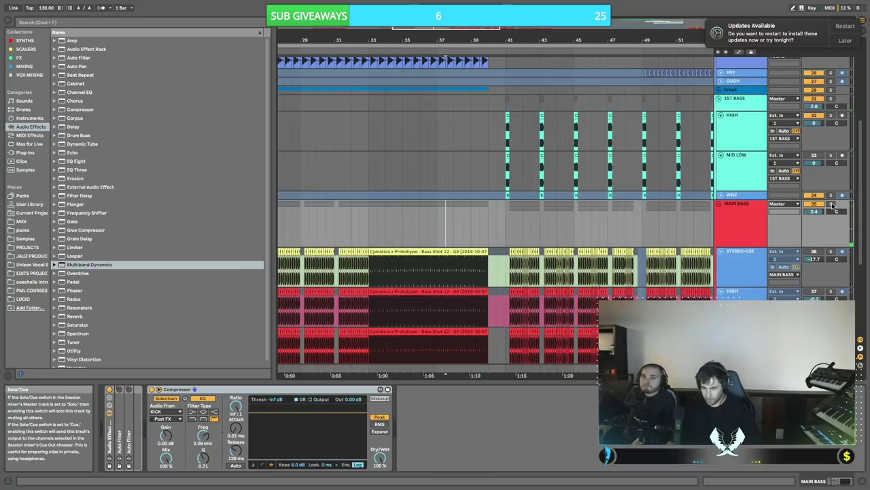
{"action": "scroll", "coordinate": [75, 304], "scroll_direction": "down", "scroll_amount": 1}
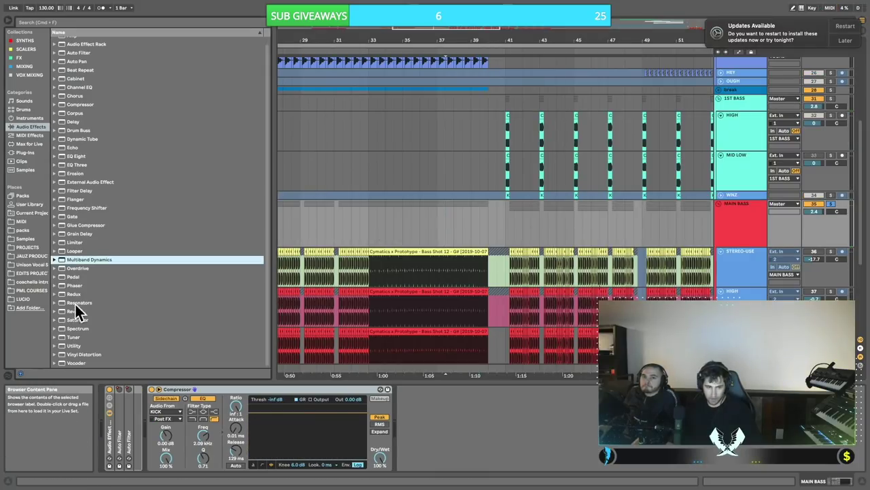
{"action": "left_click_drag", "start_coordinate": [75, 347], "coordinate": [151, 394]}
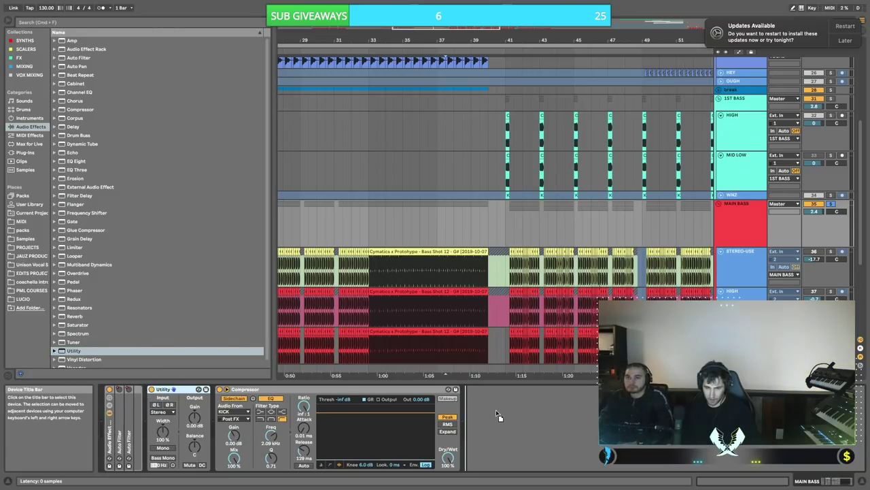
{"action": "left_click_drag", "start_coordinate": [479, 419], "coordinate": [449, 423]}
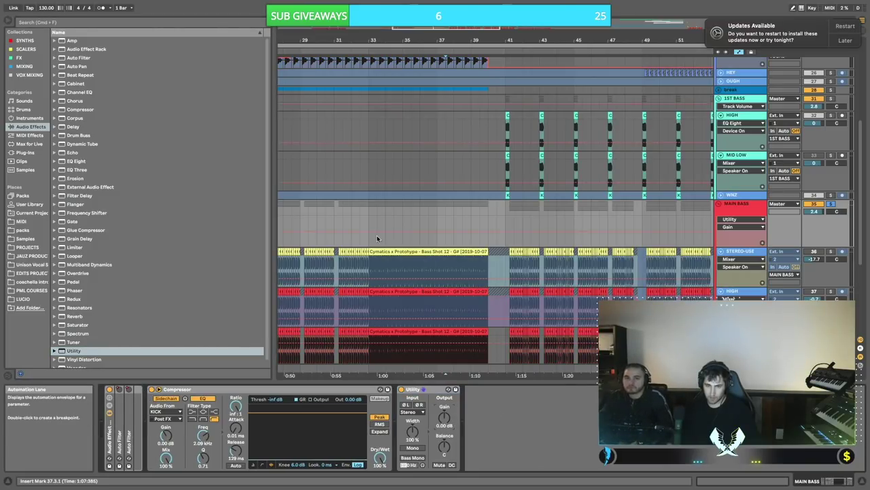
- Automate the MAIN BASS Utility gain to fall from bar 33 to about -8 dB at bar 40, and play it in the full mix
{"action": "key", "text": "a"}
{"action": "left_click_drag", "start_coordinate": [489, 231], "coordinate": [486, 239]}
{"action": "left_click", "coordinate": [454, 238]}
{"action": "key", "text": "space"}
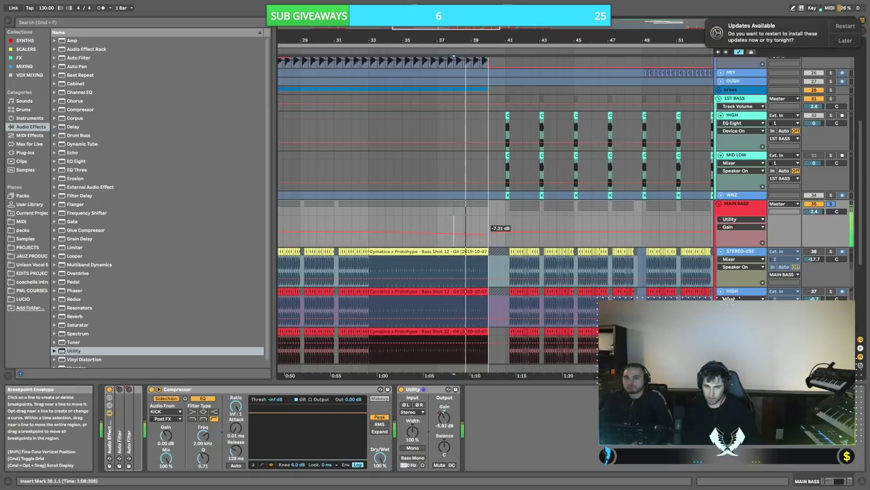
{"action": "left_click", "coordinate": [831, 204]}
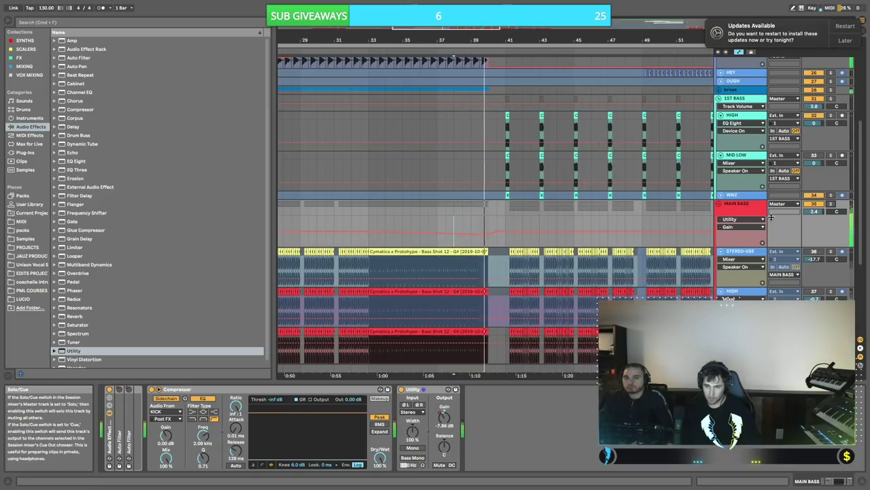
- Replay the build-up from bar 33 with MAIN BASS soloed and deepen the Utility gain dip at bar 40 to about -9.4 dB
{"action": "scroll", "coordinate": [541, 227], "scroll_direction": "up", "scroll_amount": 2}
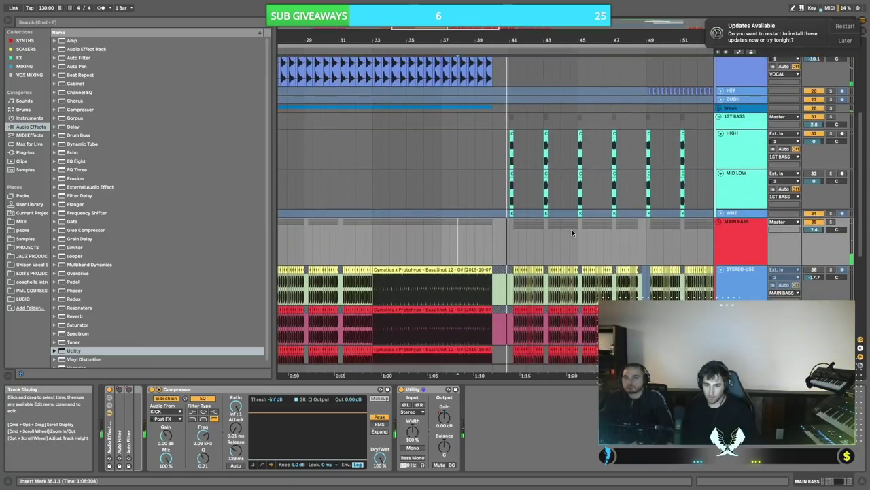
{"action": "scroll", "coordinate": [578, 234], "scroll_direction": "left", "scroll_amount": 3}
{"action": "left_click", "coordinate": [421, 247]}
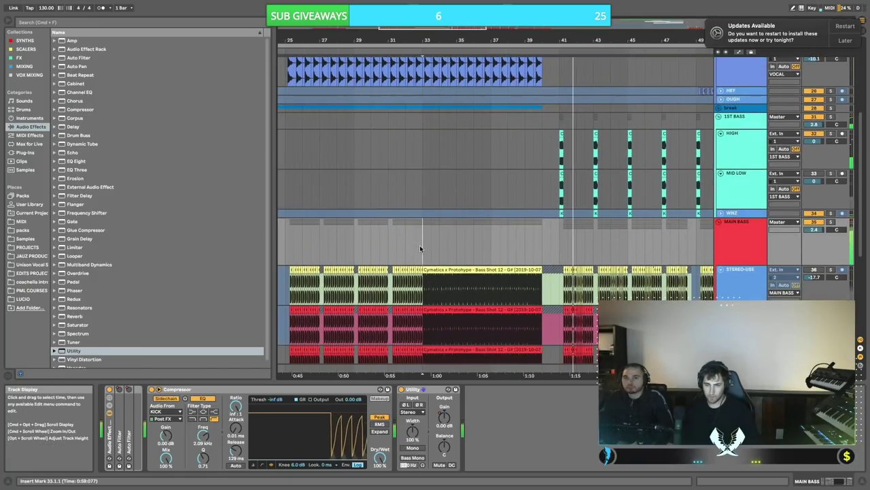
{"action": "key", "text": "space"}
{"action": "key", "text": "space"}
{"action": "left_click", "coordinate": [831, 221]}
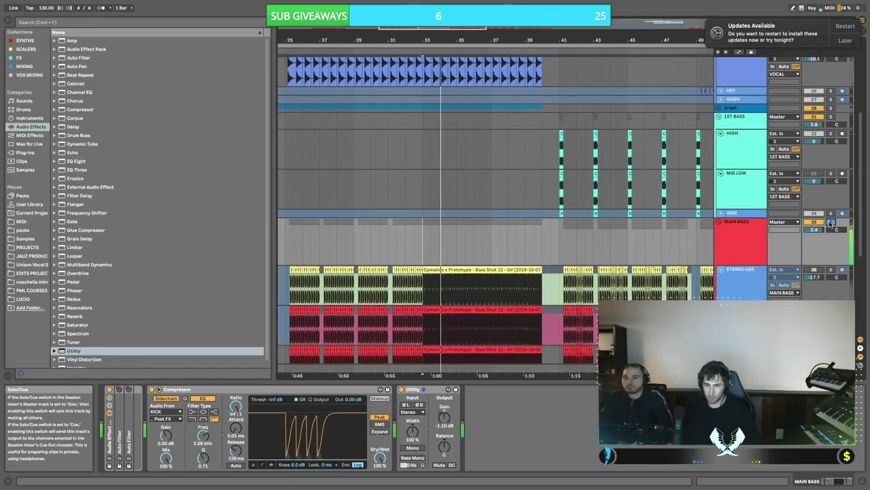
{"action": "key", "text": "a"}
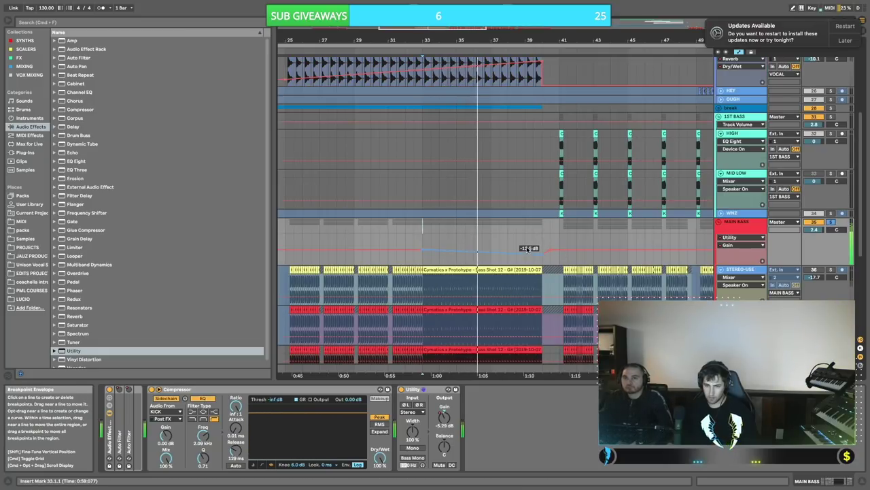
{"action": "left_click", "coordinate": [829, 222]}
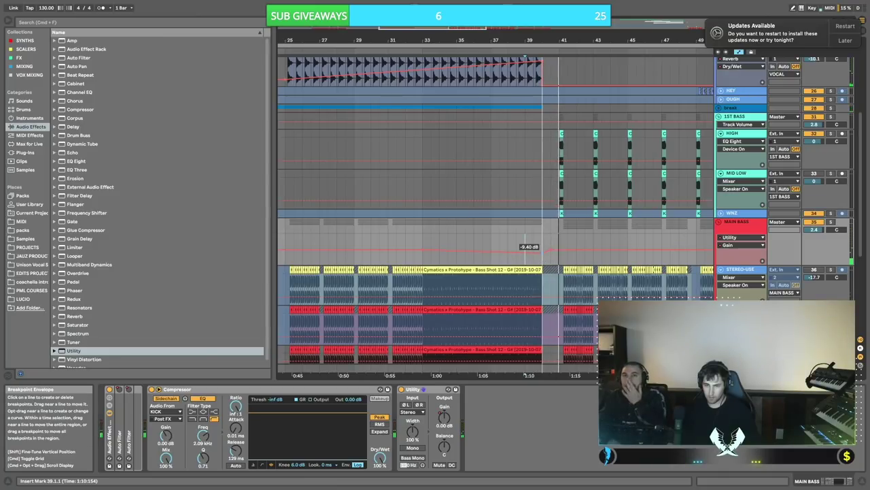
- Play from 37.3.1 with the FX group soloed and unfold the group to show its tracks
{"action": "scroll", "coordinate": [577, 218], "scroll_direction": "up", "scroll_amount": 10}
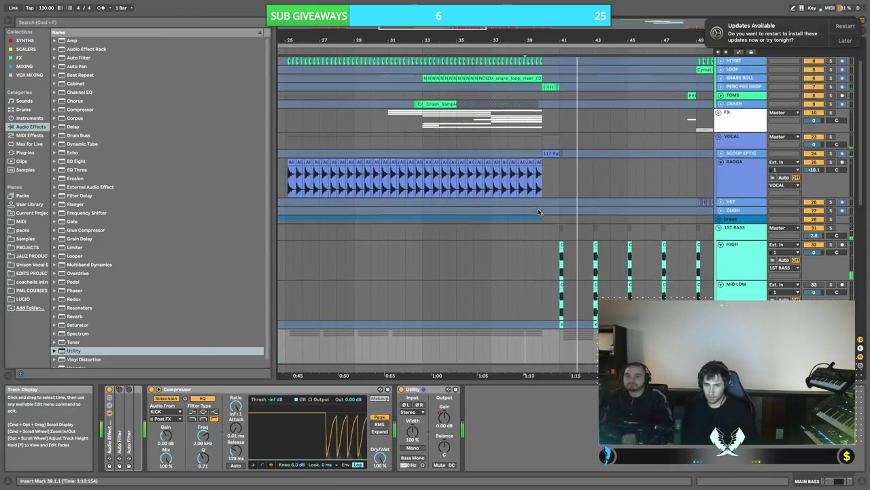
{"action": "left_click", "coordinate": [502, 176]}
{"action": "left_click", "coordinate": [830, 148]}
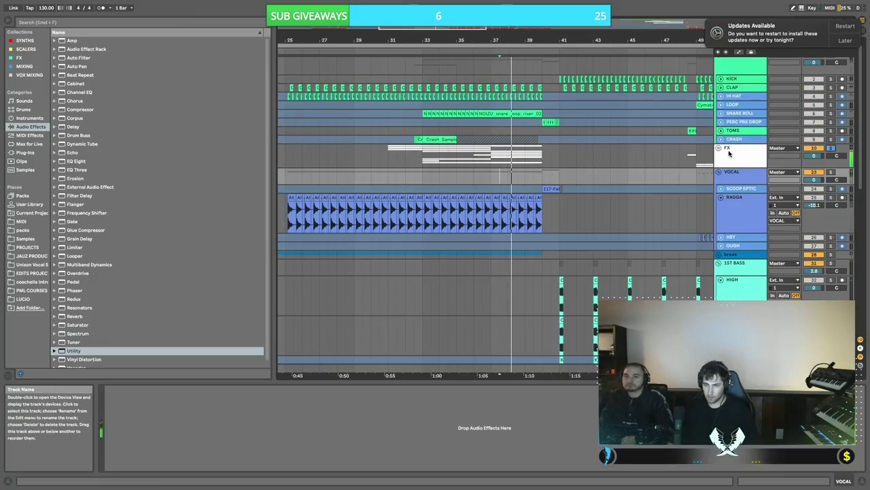
{"action": "left_click", "coordinate": [719, 148]}
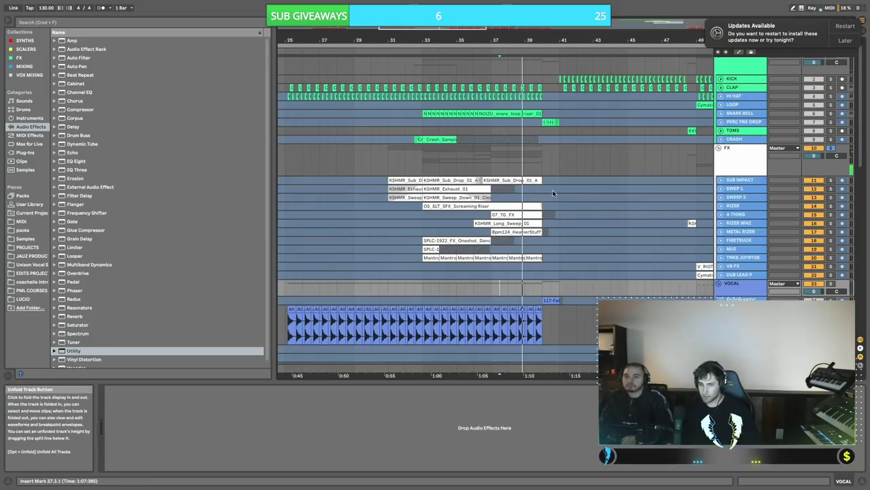
- Play the FX group from bar 37 and audition SUB IMPACT soloed, lowering its volume to -4.9 dB
{"action": "scroll", "coordinate": [612, 213], "scroll_direction": "up", "scroll_amount": 3}
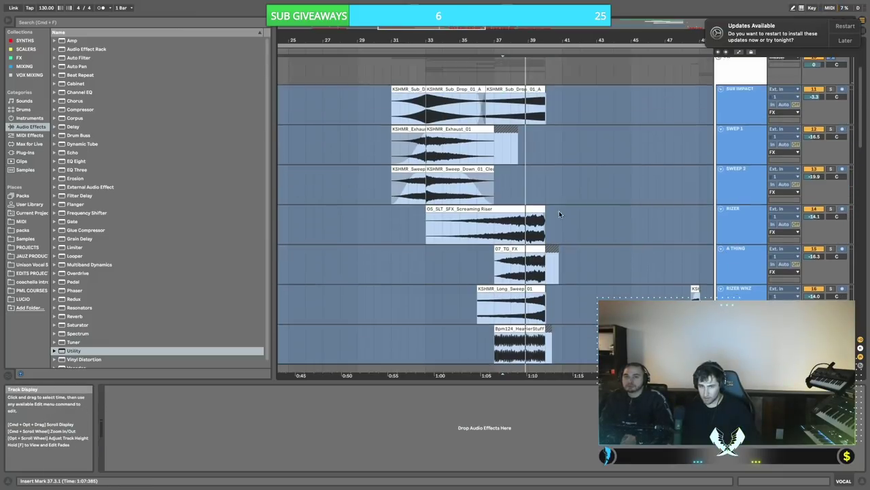
{"action": "left_click", "coordinate": [585, 227]}
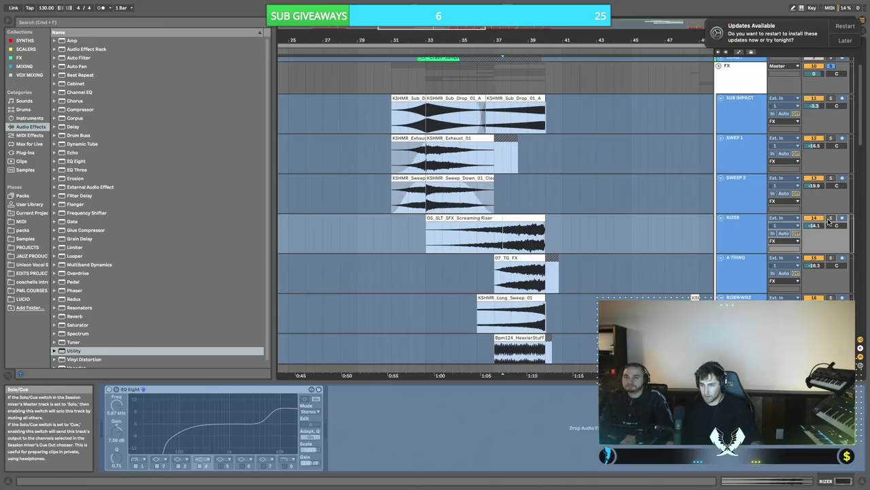
{"action": "left_click", "coordinate": [831, 99]}
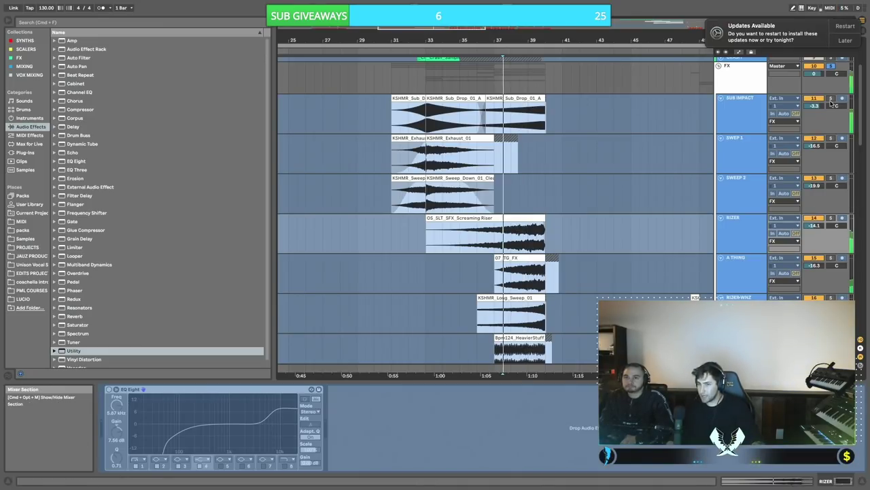
{"action": "key", "text": "space"}
{"action": "left_click", "coordinate": [830, 99]}
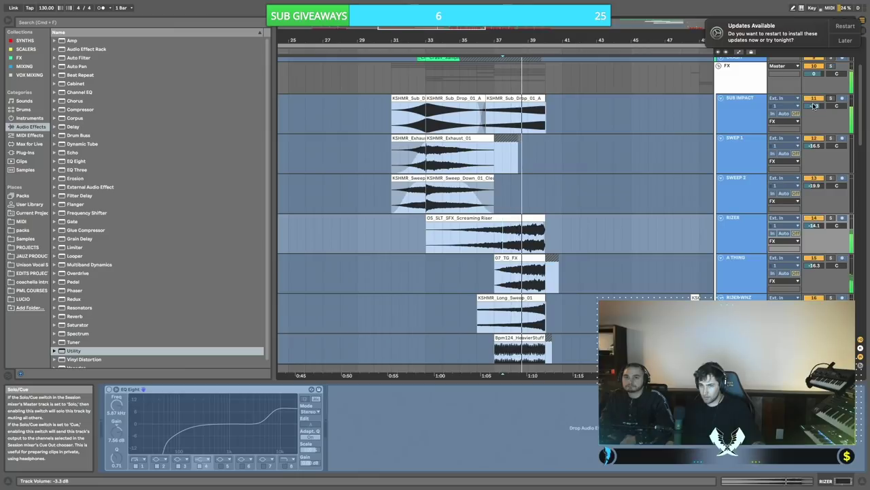
- Solo the RIZER track, raise its volume to -9.0 dB while playing, and return to the mix
{"action": "left_click", "coordinate": [831, 218]}
{"action": "key", "text": "space"}
{"action": "key", "text": "space"}
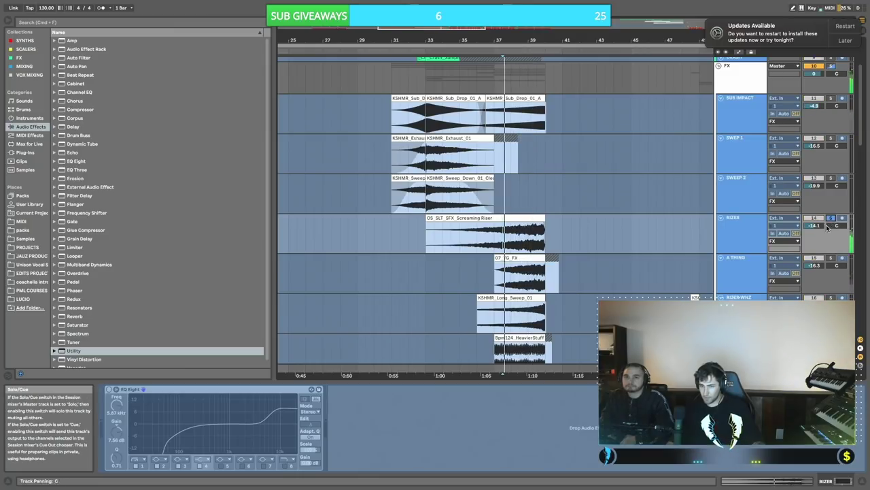
{"action": "left_click_drag", "start_coordinate": [814, 225], "coordinate": [814, 214]}
{"action": "left_click", "coordinate": [830, 219]}
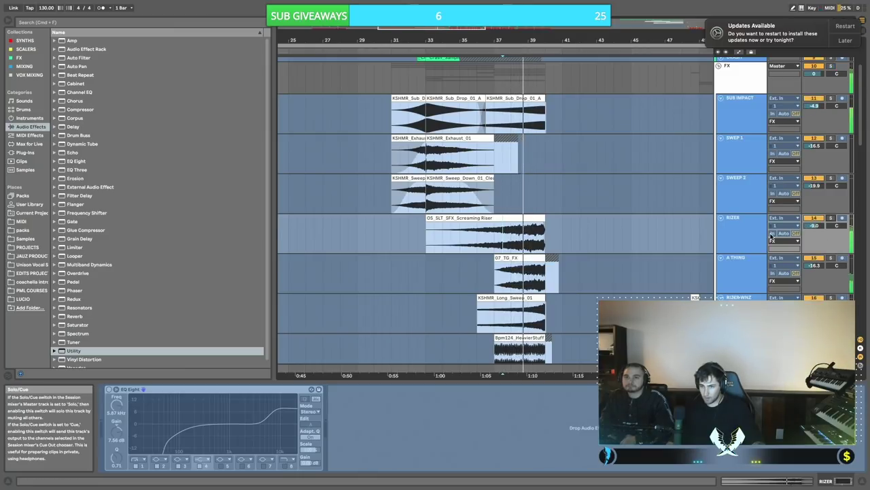
- Solo the A THING track, raise its volume to -13.3 dB during playback, and unsolo it
{"action": "scroll", "coordinate": [831, 220], "scroll_direction": "down", "scroll_amount": 2}
{"action": "left_click", "coordinate": [830, 210]}
{"action": "key", "text": "space"}
{"action": "key", "text": "space"}
{"action": "scroll", "coordinate": [829, 213], "scroll_direction": "down", "scroll_amount": 1}
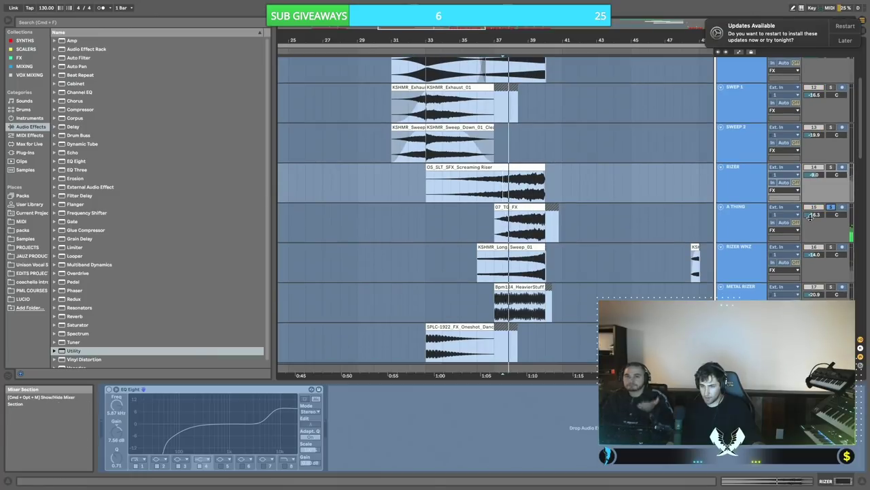
{"action": "left_click", "coordinate": [831, 206]}
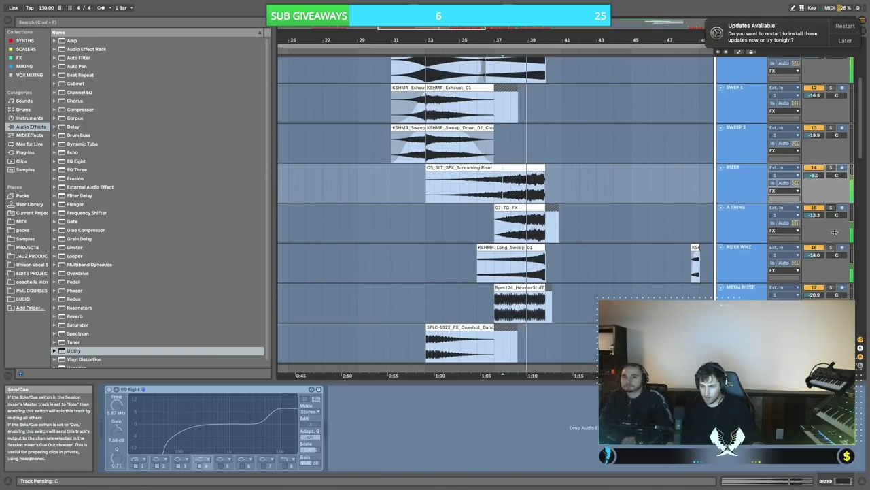
- Audition RIZER WNZ and METAL RIZER soloed, and play the end of the build-up with the other tracks
{"action": "left_click", "coordinate": [831, 246]}
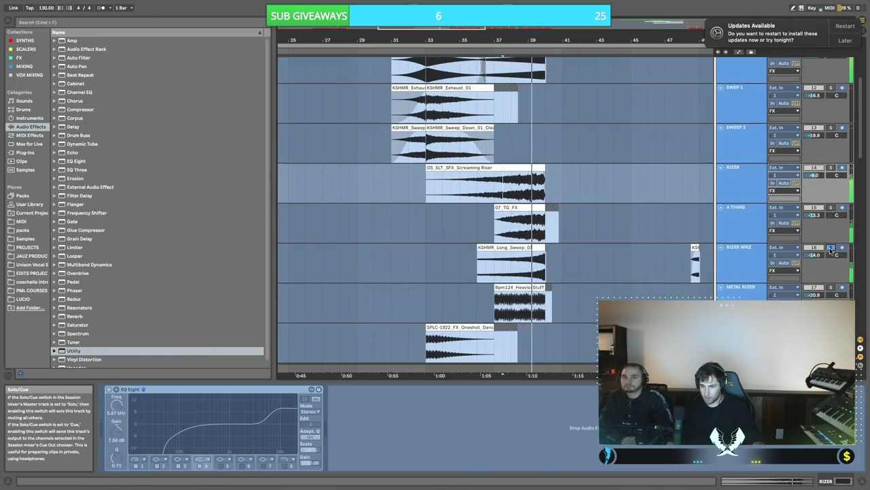
{"action": "left_click", "coordinate": [830, 288]}
{"action": "key", "text": "space"}
{"action": "key", "text": "space"}
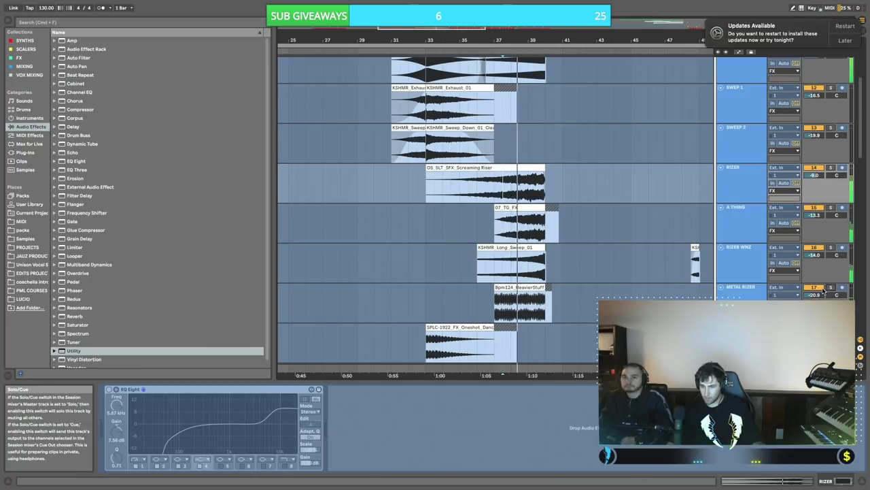
{"action": "scroll", "coordinate": [731, 292], "scroll_direction": "up", "scroll_amount": 2}
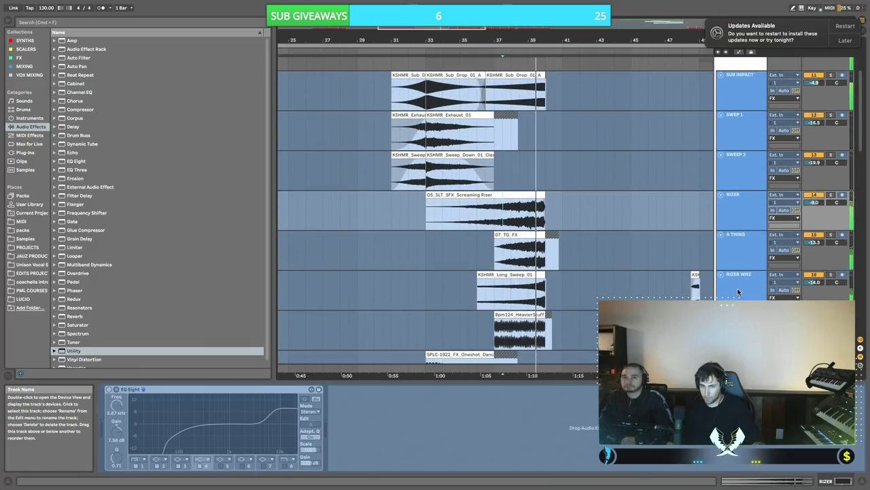
{"action": "key", "text": "space"}
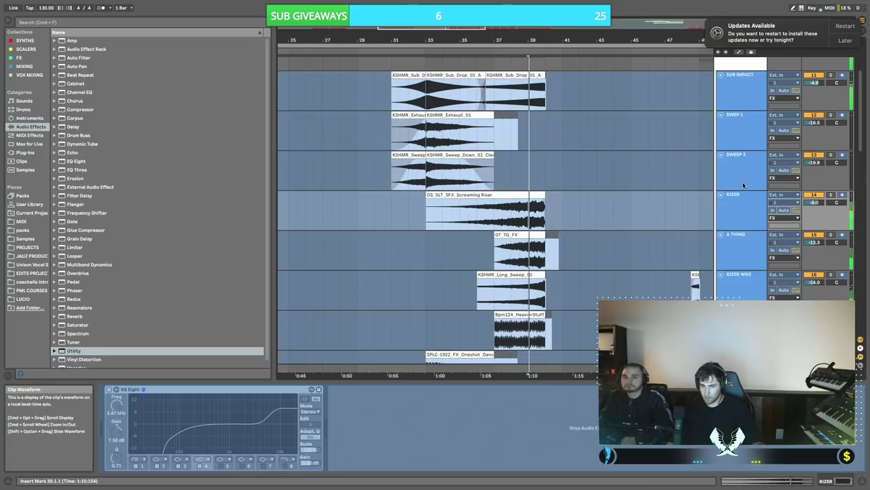
- Solo RIZER from 39.1.1, raise its volume to -8.0 dB, and fold all FX tracks in the mix
{"action": "left_click", "coordinate": [830, 194]}
{"action": "left_click_drag", "start_coordinate": [814, 202], "coordinate": [814, 197]}
{"action": "key", "text": "space"}
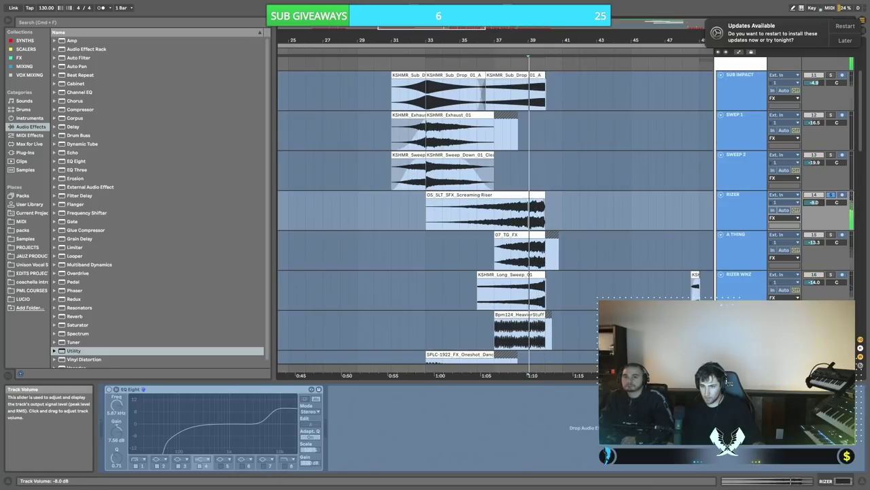
{"action": "left_click", "coordinate": [721, 194], "text": "alt"}
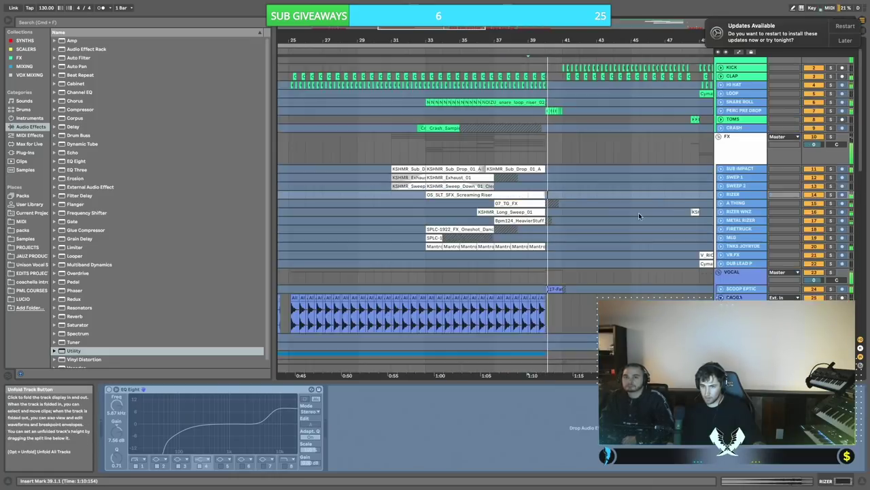
- Play the build-up with the RAGGA vocal soloed and select its shout clips from bar 25 to bar 40
{"action": "scroll", "coordinate": [666, 214], "scroll_direction": "down", "scroll_amount": 5}
{"action": "scroll", "coordinate": [410, 223], "scroll_direction": "left", "scroll_amount": 1}
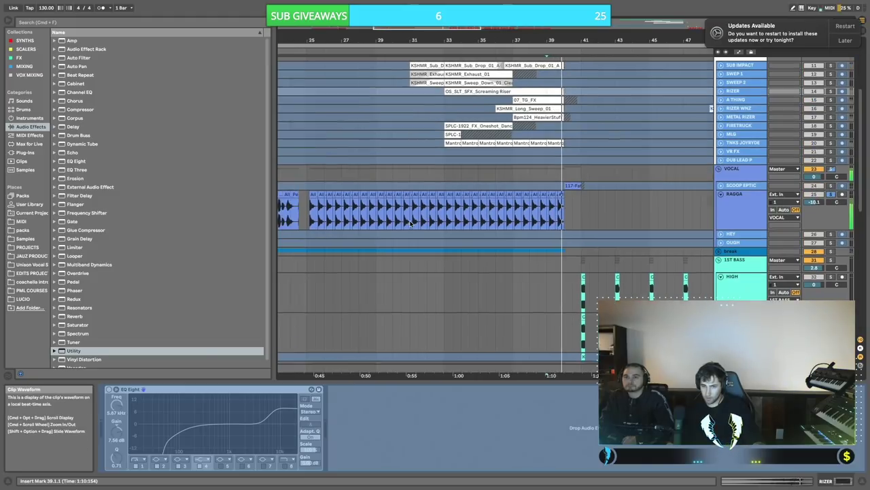
{"action": "scroll", "coordinate": [410, 223], "scroll_direction": "left", "scroll_amount": 1}
{"action": "key", "text": "space"}
{"action": "left_click_drag", "start_coordinate": [314, 211], "coordinate": [568, 213]}
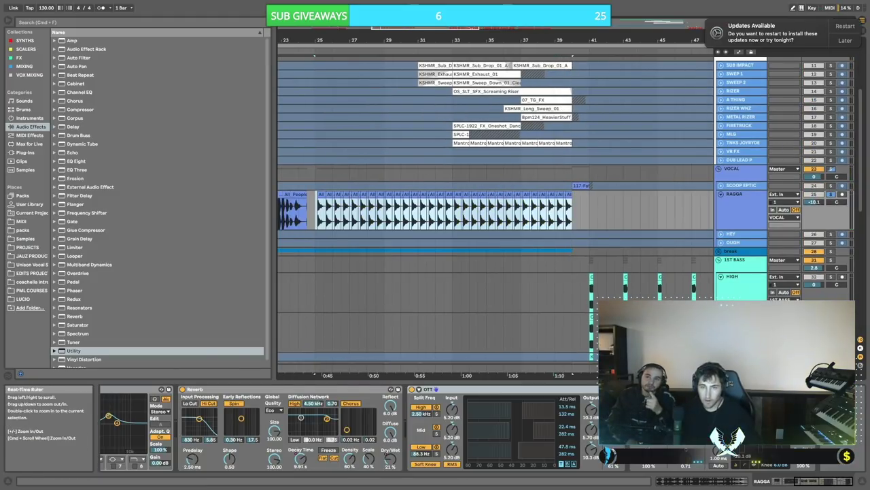
- Move the RAGGA shout clip at 33.1.3 to start at 33.1.1 and split it at 33.2.1
{"action": "left_click_drag", "start_coordinate": [455, 40], "coordinate": [456, 153]}
{"action": "left_click", "coordinate": [459, 202]}
{"action": "left_click", "coordinate": [441, 197]}
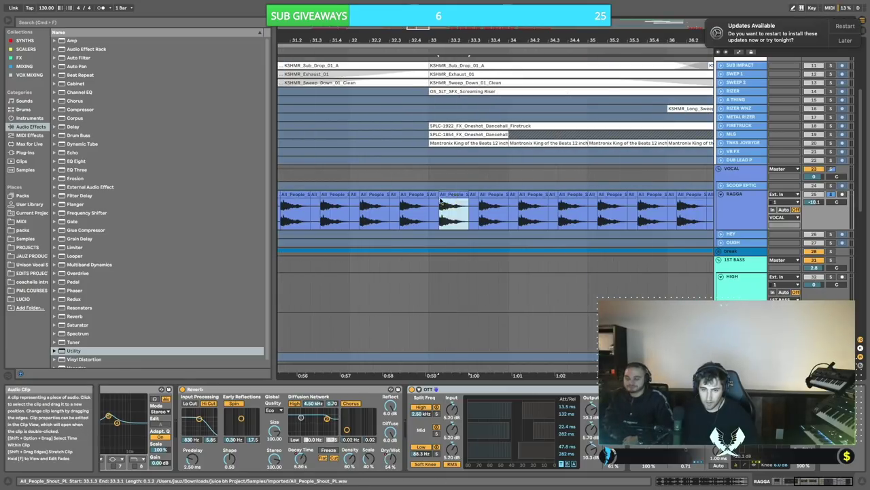
{"action": "left_click_drag", "start_coordinate": [441, 197], "coordinate": [430, 198]}
{"action": "key", "text": "space"}
{"action": "left_click", "coordinate": [447, 216]}
{"action": "key", "text": "super+e"}
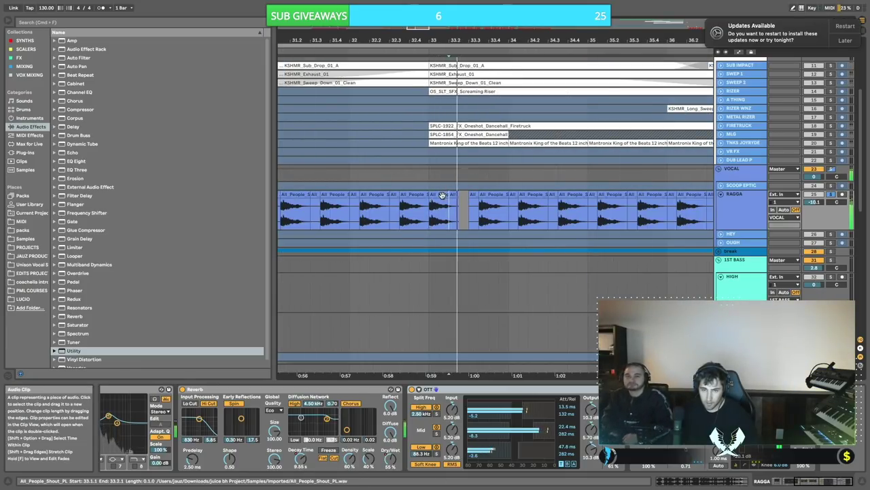
- Duplicate the one-beat RAGGA shout on every beat from 33.2.1 through the end of bar 36
{"action": "left_click", "coordinate": [442, 195]}
{"action": "key", "text": "super+d"}
{"action": "key", "text": "super+d"}
{"action": "key", "text": "super+d"}
{"action": "key", "text": "super+d"}
{"action": "key", "text": "super+d"}
{"action": "key", "text": "super+d"}
{"action": "key", "text": "super+d"}
{"action": "key", "text": "super+d"}
{"action": "key", "text": "super+d"}
{"action": "key", "text": "super+d"}
{"action": "left_click_drag", "start_coordinate": [500, 40], "coordinate": [551, 77]}
{"action": "key", "text": "super+d"}
{"action": "key", "text": "super+d"}
{"action": "key", "text": "super+d"}
{"action": "key", "text": "super+d"}
{"action": "key", "text": "super+d"}
- Double the RAGGA shout rate from bar 37, repeating half-beat clips up to bar 40
{"action": "key", "text": "super+d"}
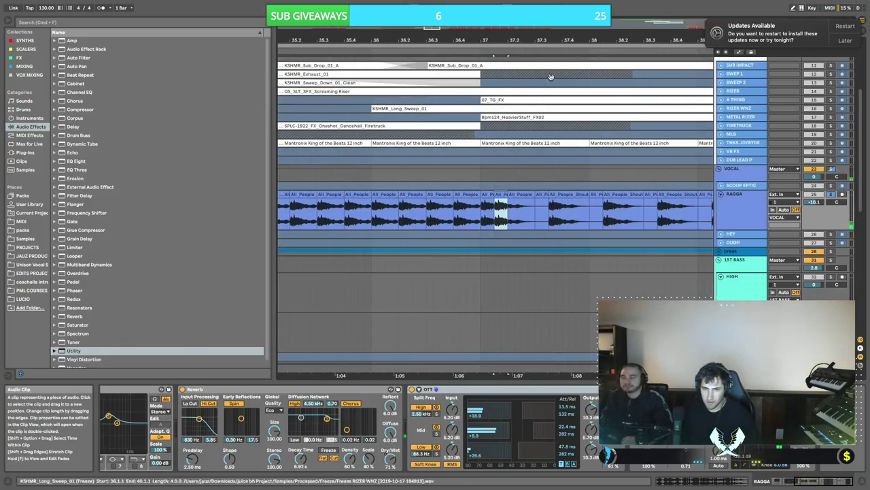
{"action": "key", "text": "super+d"}
{"action": "key", "text": "super+d"}
{"action": "key", "text": "super+d"}
{"action": "left_click", "coordinate": [527, 194]}
{"action": "left_click", "coordinate": [487, 194], "text": "shift"}
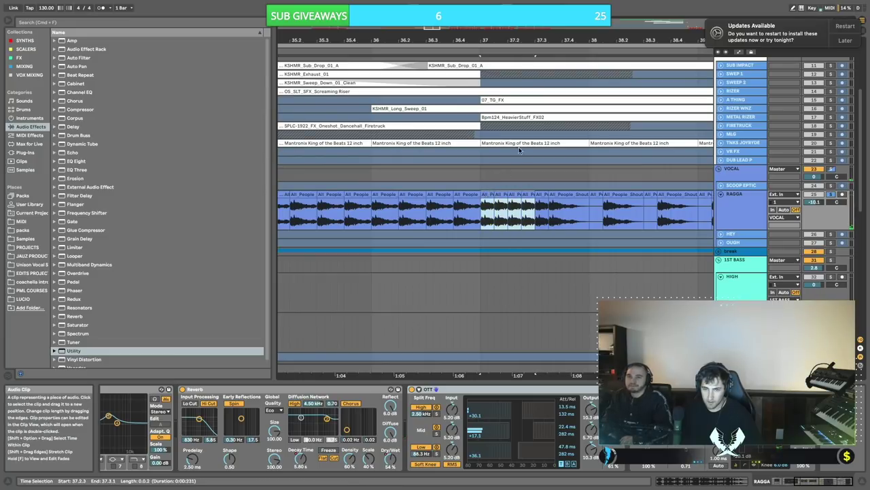
{"action": "key", "text": "super+d"}
{"action": "left_click_drag", "start_coordinate": [504, 40], "coordinate": [450, 22]}
{"action": "key", "text": "super+d"}
{"action": "key", "text": "super+d"}
{"action": "key", "text": "super+d"}
{"action": "key", "text": "super+d"}
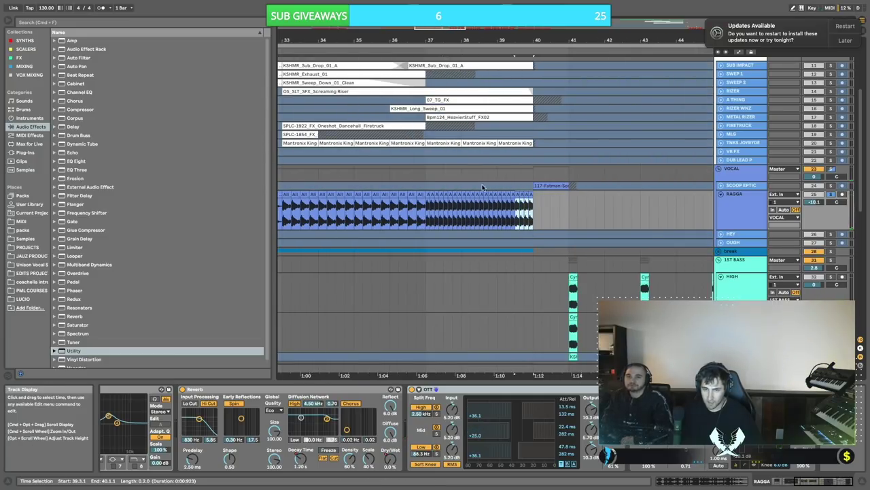
- Consolidate the RAGGA shout clips from 33.1.1 to 40.1.1 into one clip
{"action": "scroll", "coordinate": [482, 187], "scroll_direction": "left", "scroll_amount": 4}
{"action": "left_click", "coordinate": [438, 198], "text": "shift"}
{"action": "key", "text": "super+j"}
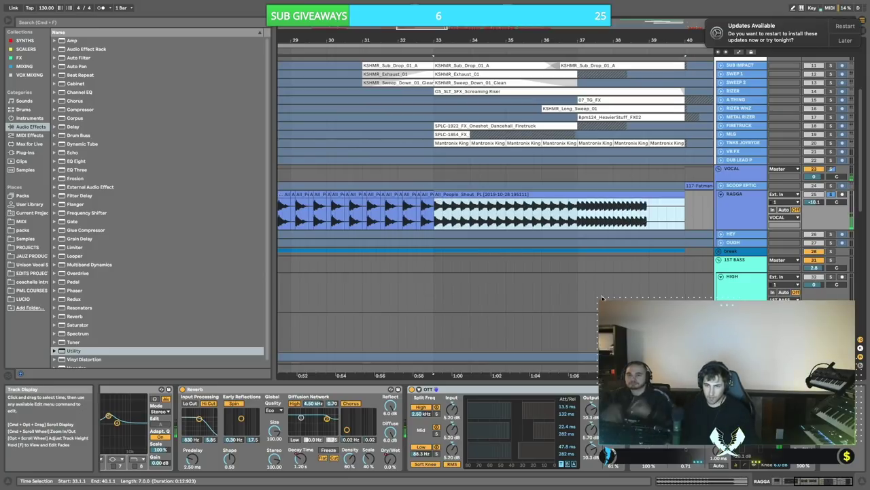
- Draw a transposition envelope in the consolidated shout clip that rises steadily from 0 to the clip's end, and play it
{"action": "double_click", "coordinate": [509, 195]}
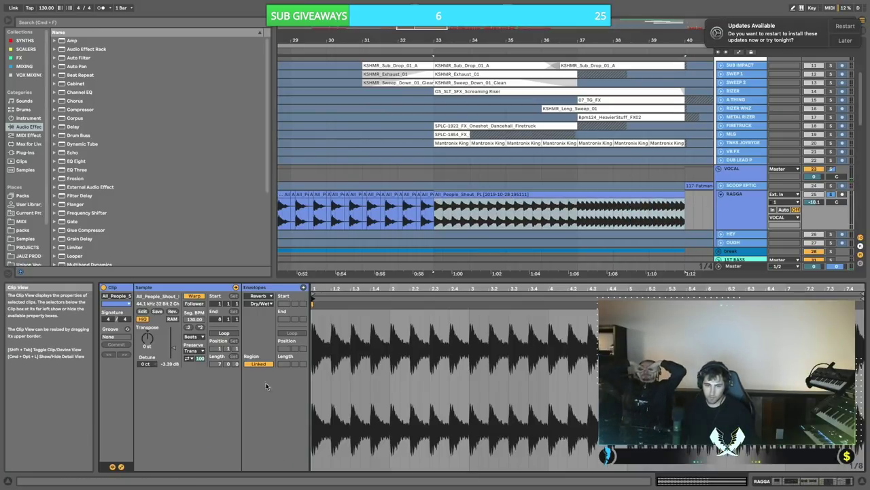
{"action": "left_click", "coordinate": [259, 303]}
{"action": "left_click", "coordinate": [260, 296]}
{"action": "left_click", "coordinate": [261, 296]}
{"action": "left_click", "coordinate": [260, 303]}
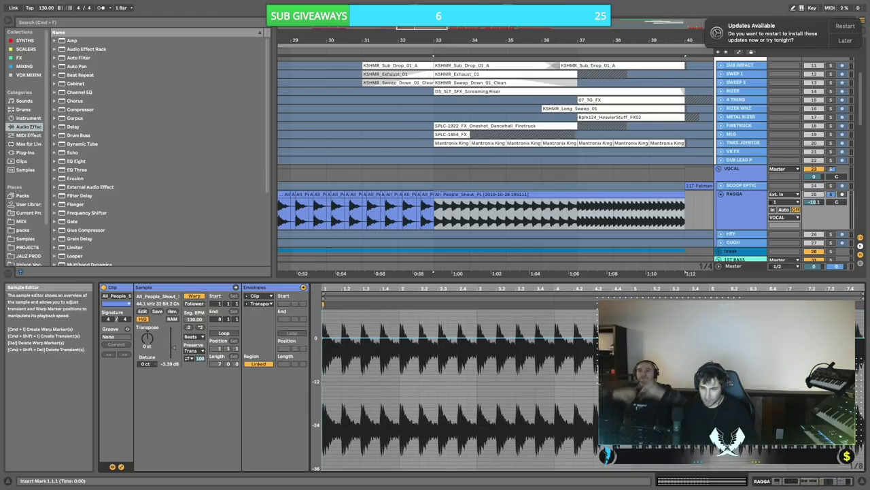
{"action": "left_click_drag", "start_coordinate": [861, 338], "coordinate": [862, 299]}
{"action": "key", "text": "space"}
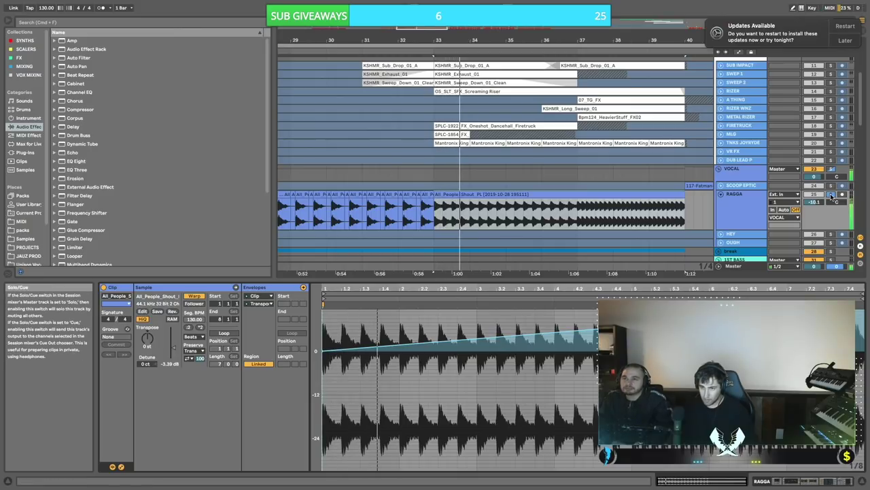
- Listen to the pitched shouts in the full mix, solo RAGGA again and show its Reverb Dry/Wet automation
{"action": "scroll", "coordinate": [612, 192], "scroll_direction": "down", "scroll_amount": 3}
{"action": "scroll", "coordinate": [612, 192], "scroll_direction": "right", "scroll_amount": 3}
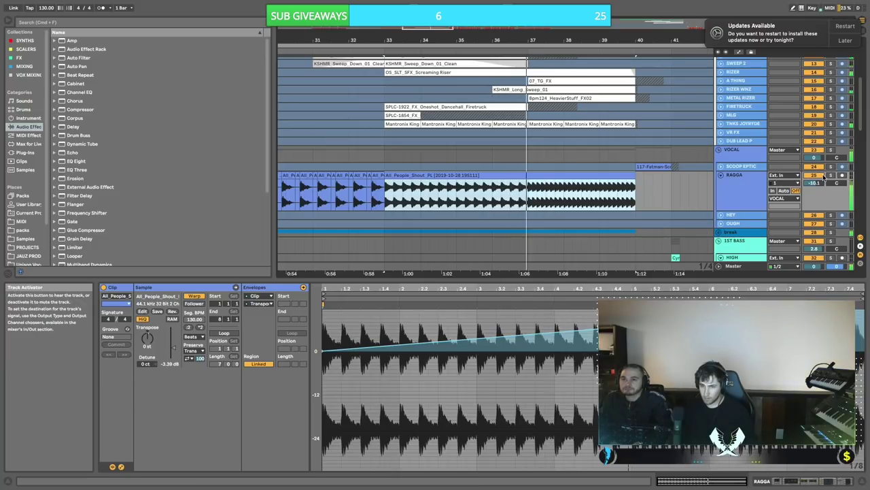
{"action": "left_click", "coordinate": [830, 175]}
{"action": "left_click", "coordinate": [718, 180]}
{"action": "key", "text": "a"}
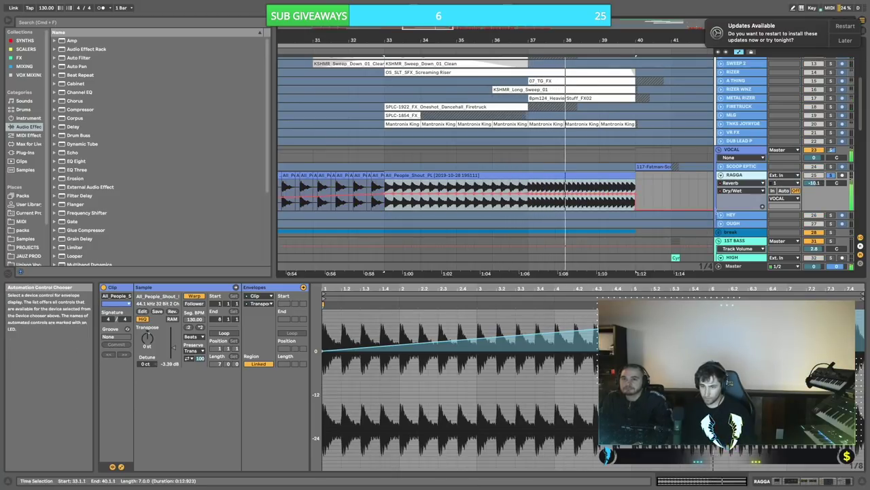
{"action": "scroll", "coordinate": [530, 203], "scroll_direction": "left", "scroll_amount": 1}
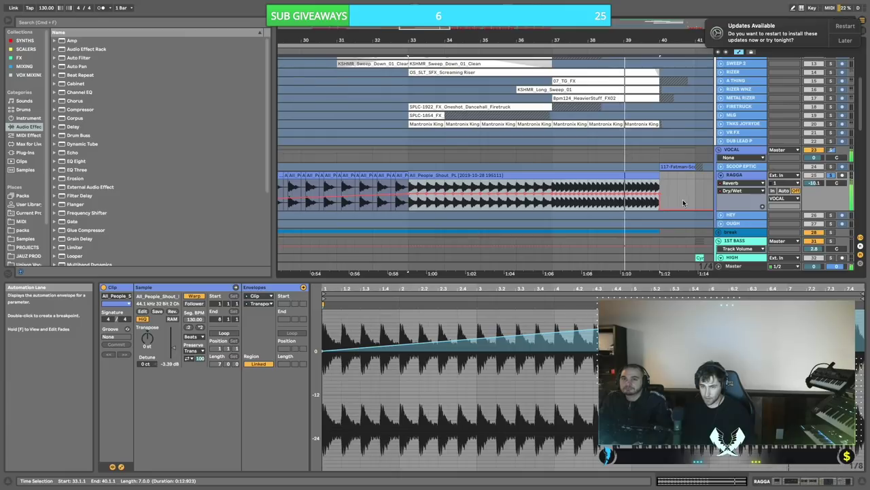
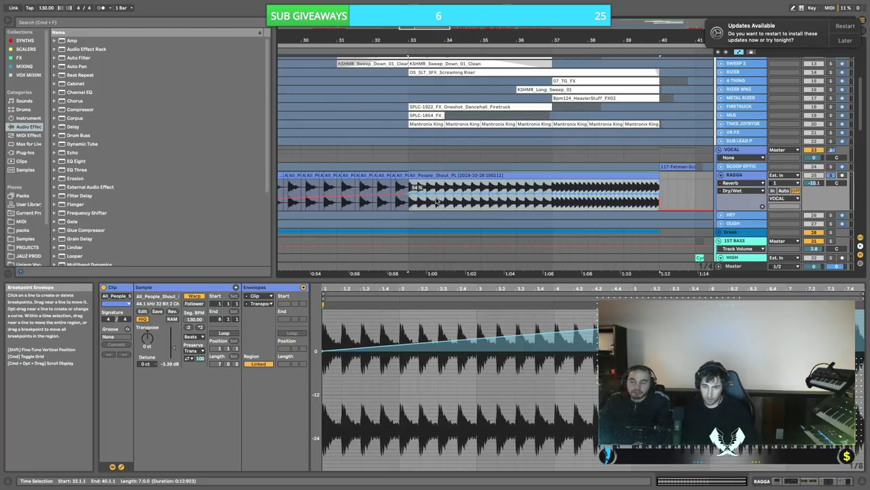
- Clear the RAGGA Reverb Dry/Wet breakpoints within bars 33 to 40 and raise the bar 40 endpoint so the wetness keeps rising
{"action": "left_click_drag", "start_coordinate": [410, 207], "coordinate": [646, 210]}
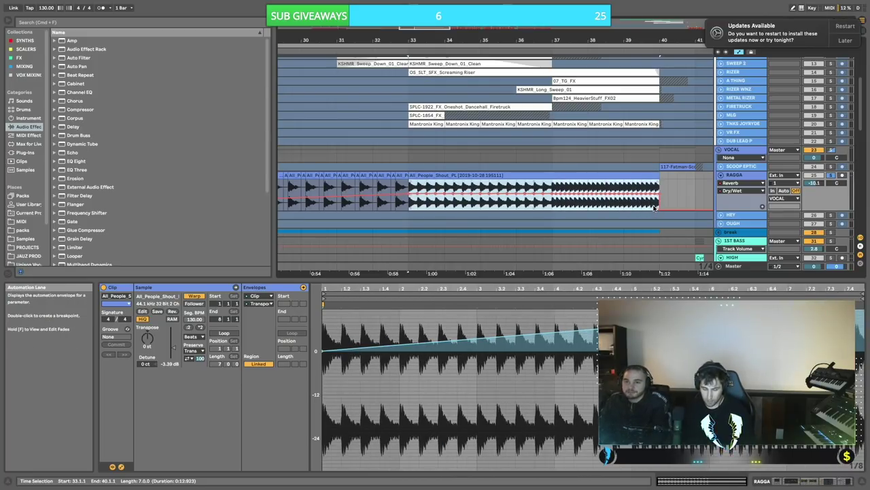
{"action": "left_click", "coordinate": [663, 197]}
{"action": "left_click", "coordinate": [394, 198]}
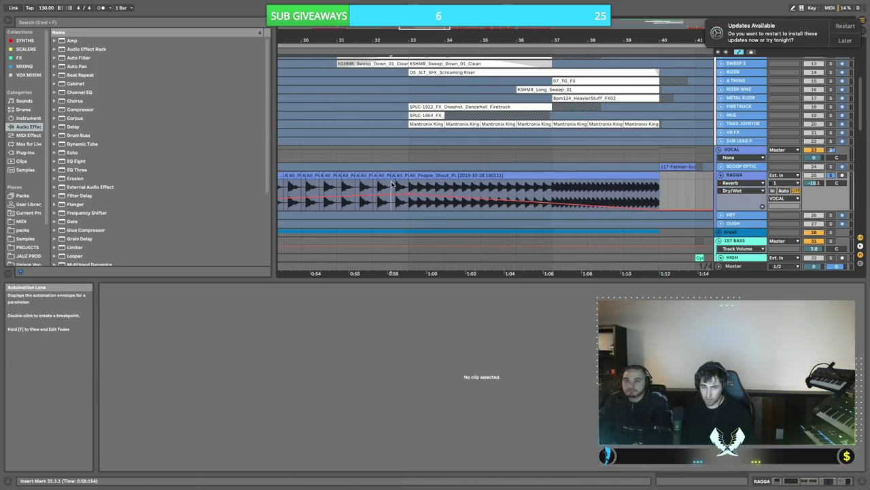
{"action": "scroll", "coordinate": [597, 202], "scroll_direction": "left", "scroll_amount": 3}
{"action": "scroll", "coordinate": [597, 202], "scroll_direction": "right", "scroll_amount": 2}
{"action": "left_click", "coordinate": [616, 198]}
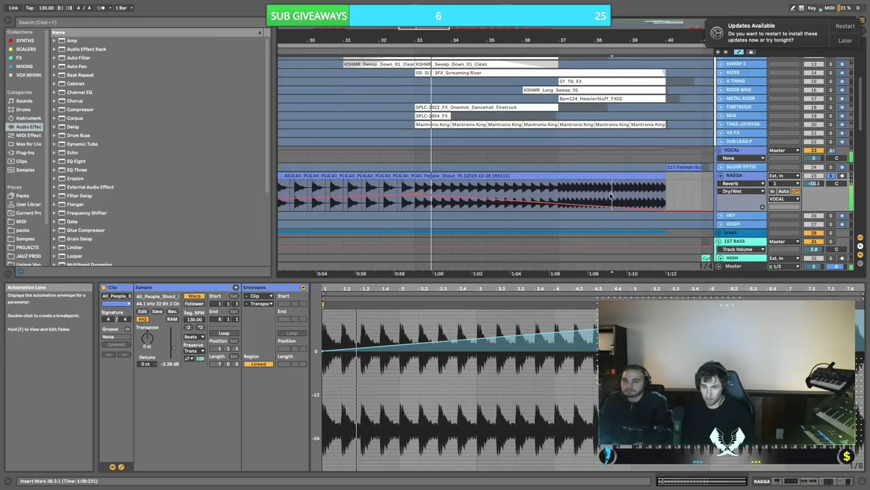
{"action": "left_click_drag", "start_coordinate": [666, 210], "coordinate": [664, 190]}
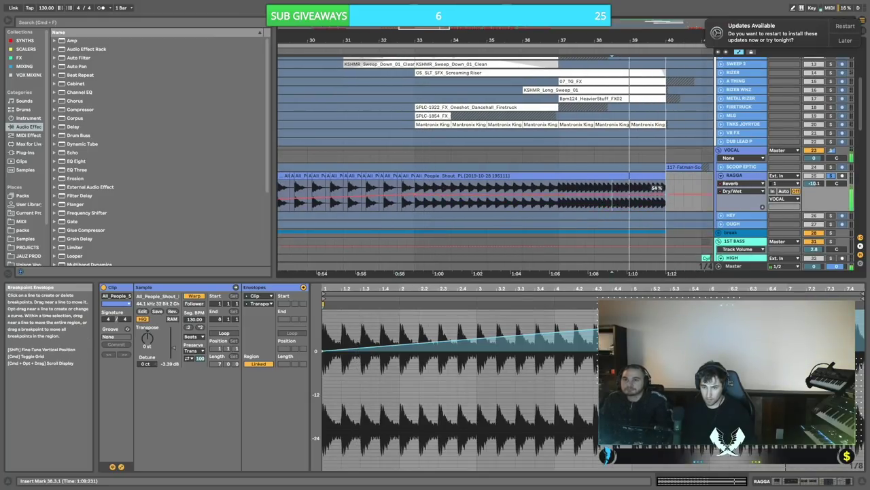
- Play the soloed RAGGA vocal from 25.2.1 to check the reverb build
{"action": "scroll", "coordinate": [416, 197], "scroll_direction": "left", "scroll_amount": 5}
{"action": "scroll", "coordinate": [416, 197], "scroll_direction": "up", "scroll_amount": 1}
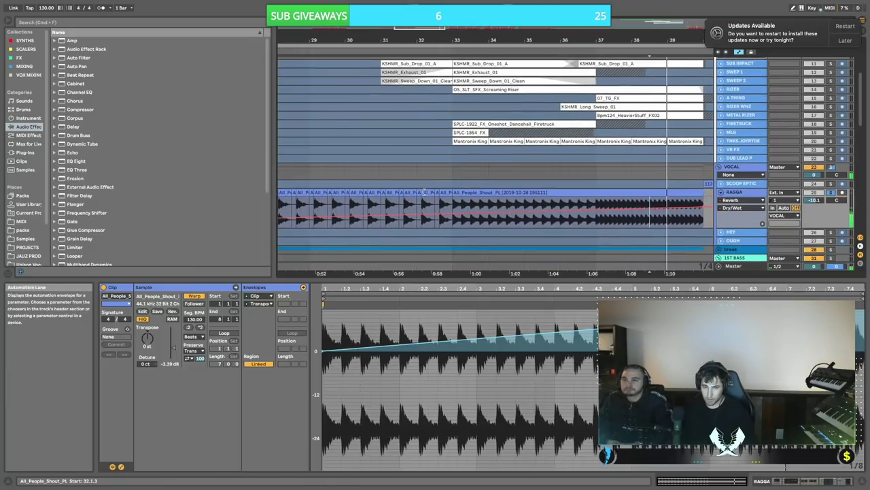
{"action": "left_click", "coordinate": [321, 203]}
{"action": "key", "text": "space"}
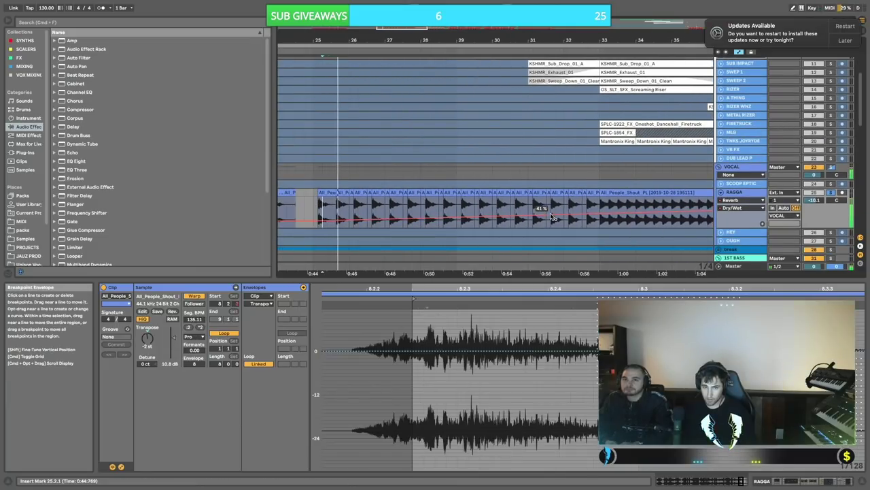
- Play the RAGGA reverb build from 32.3.1, select its track volume, and hide the automation while listening through to the drop
{"action": "scroll", "coordinate": [618, 206], "scroll_direction": "right", "scroll_amount": 1}
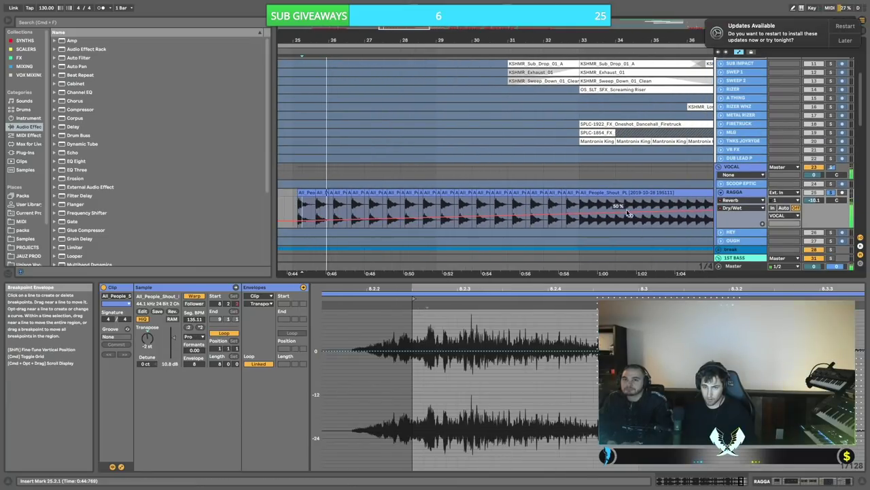
{"action": "left_click", "coordinate": [566, 210]}
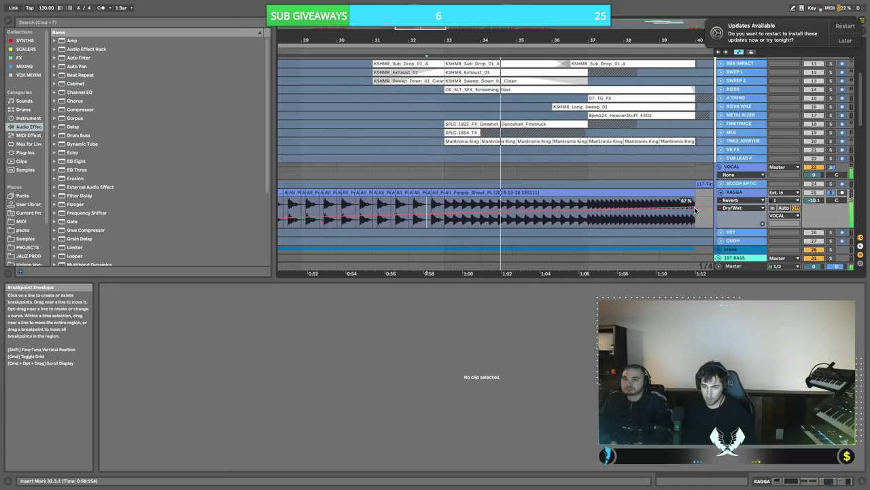
{"action": "left_click", "coordinate": [814, 200]}
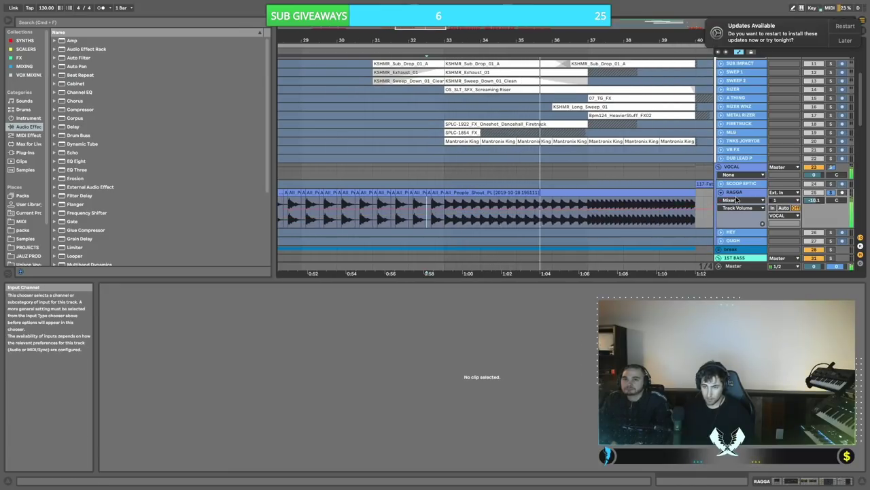
{"action": "key", "text": "a"}
{"action": "key", "text": "a"}
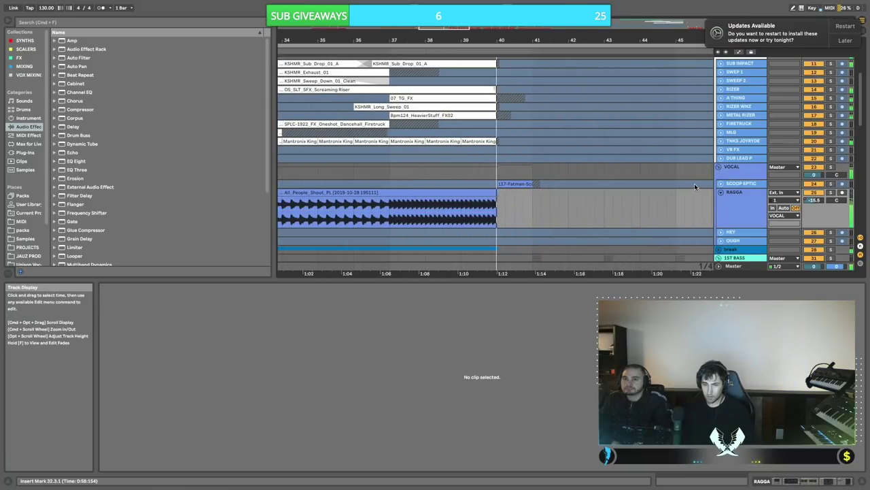
- Fold the VOCAL group and all other track groups for a compact overview of the arrangement around the drop
{"action": "scroll", "coordinate": [694, 183], "scroll_direction": "down", "scroll_amount": 4}
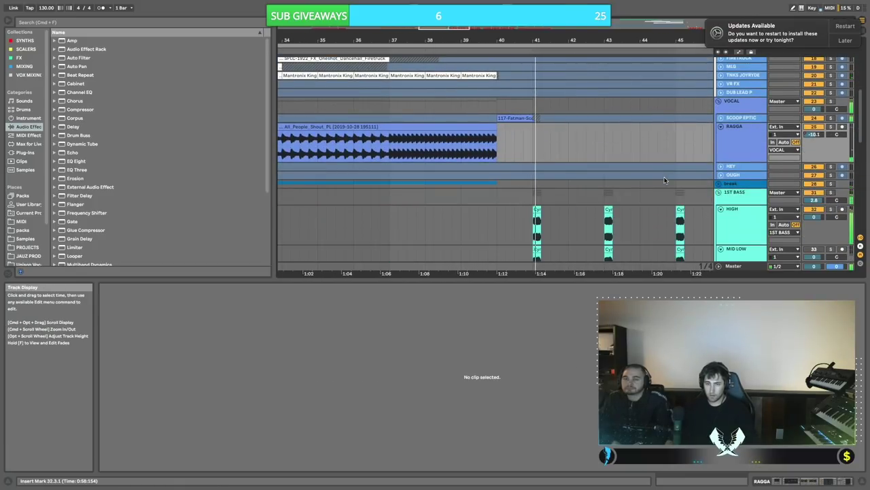
{"action": "scroll", "coordinate": [664, 180], "scroll_direction": "left", "scroll_amount": 2}
{"action": "scroll", "coordinate": [667, 181], "scroll_direction": "down", "scroll_amount": 2}
{"action": "scroll", "coordinate": [666, 180], "scroll_direction": "up", "scroll_amount": 4}
{"action": "scroll", "coordinate": [667, 181], "scroll_direction": "right", "scroll_amount": 2}
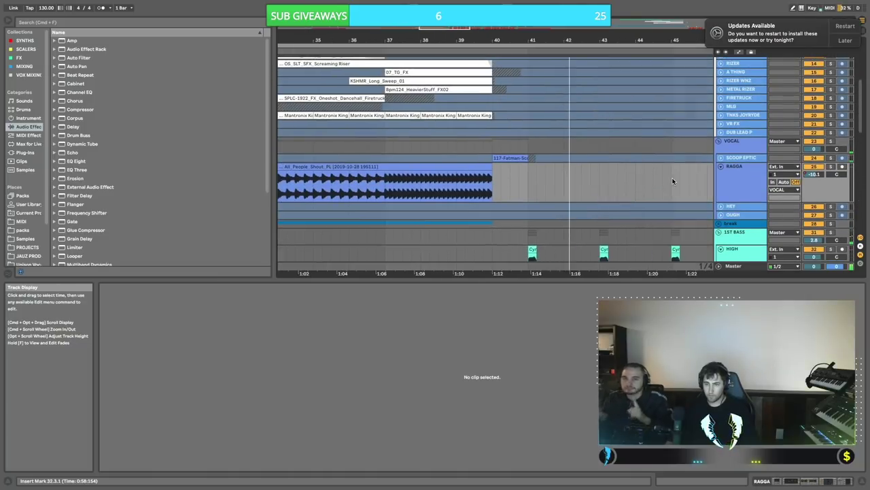
{"action": "left_click", "coordinate": [718, 168]}
{"action": "left_click", "coordinate": [725, 142]}
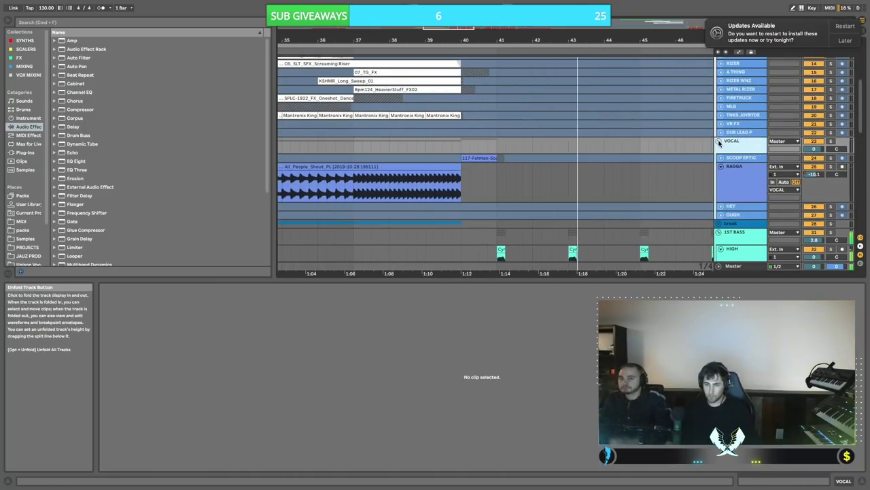
{"action": "left_click", "coordinate": [718, 142], "text": "alt"}
{"action": "scroll", "coordinate": [558, 87], "scroll_direction": "down", "scroll_amount": 3}
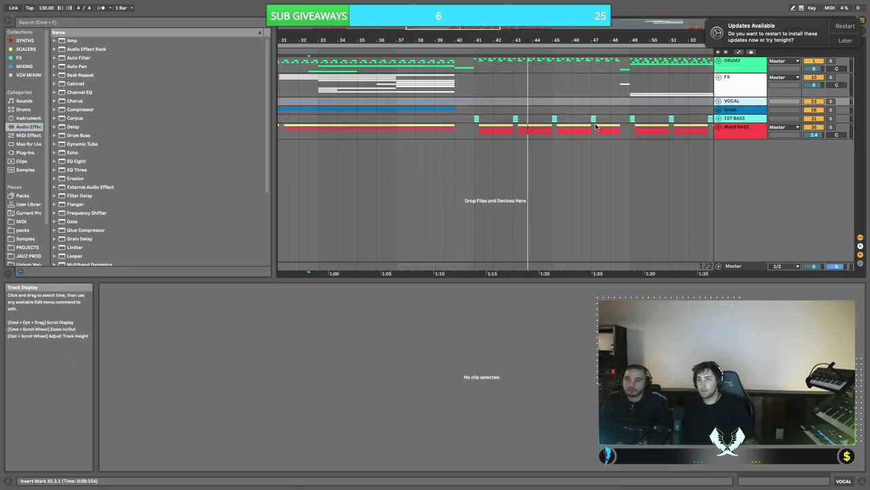
{"action": "scroll", "coordinate": [591, 123], "scroll_direction": "left", "scroll_amount": 3}
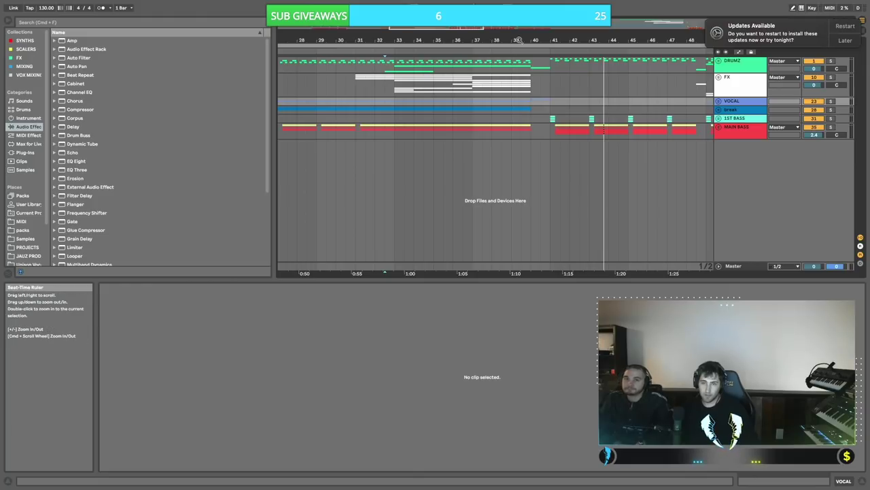
{"action": "scroll", "coordinate": [519, 40], "scroll_direction": "down", "scroll_amount": 4}
- Save the Live Set as a new version in the juice bh Project folder, adding the reviewers' greeting to the file name
{"action": "key", "text": "super+shift+s"}
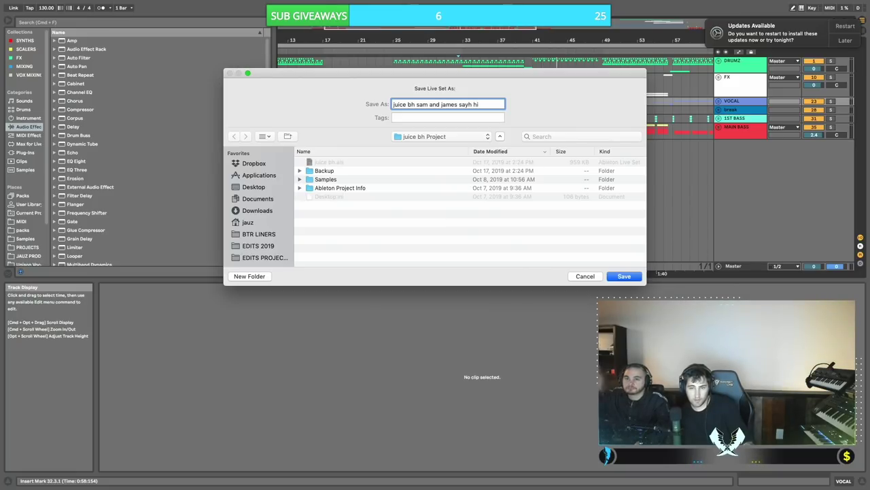
{"action": "key", "text": "Return"}
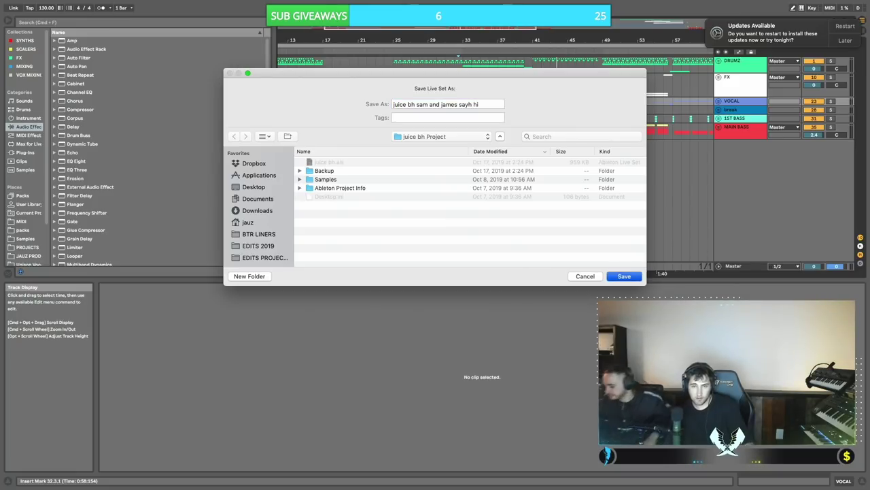
{"action": "left_click", "coordinate": [624, 276]}
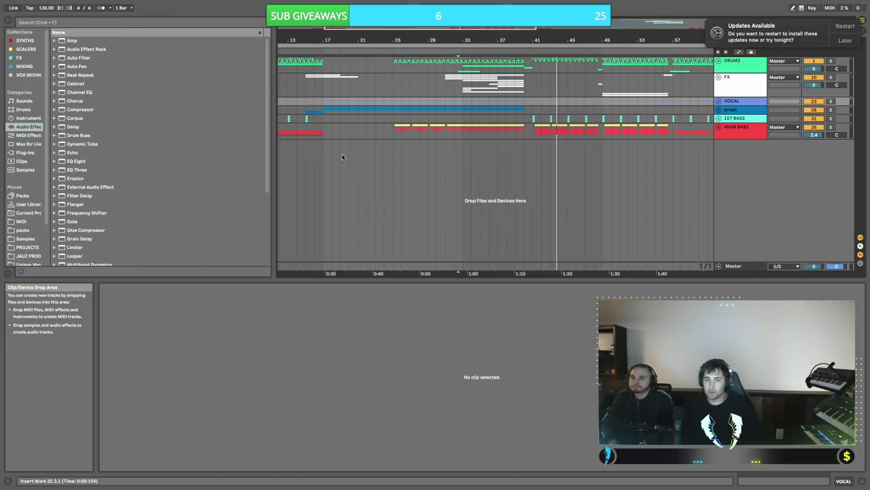
- Collect and save all external media into the project, including files from elsewhere, other Projects, the User Library and Factory Packs
{"action": "left_click", "coordinate": [51, 5]}
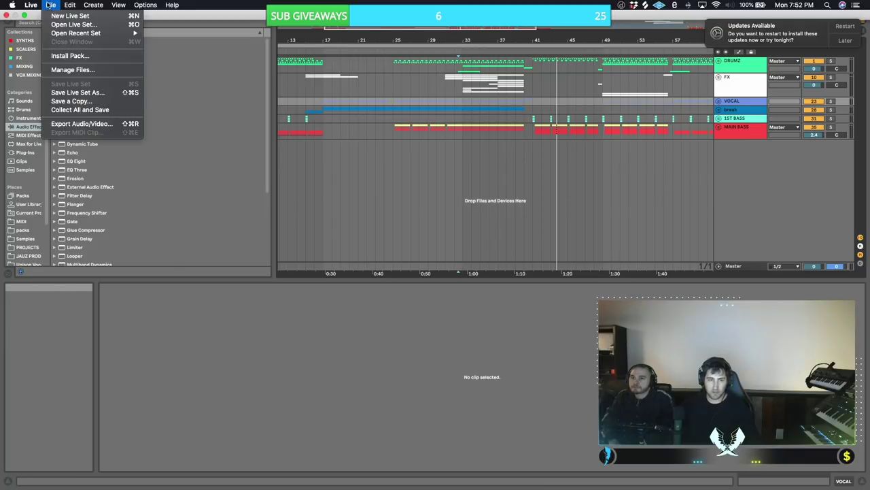
{"action": "left_click", "coordinate": [76, 110]}
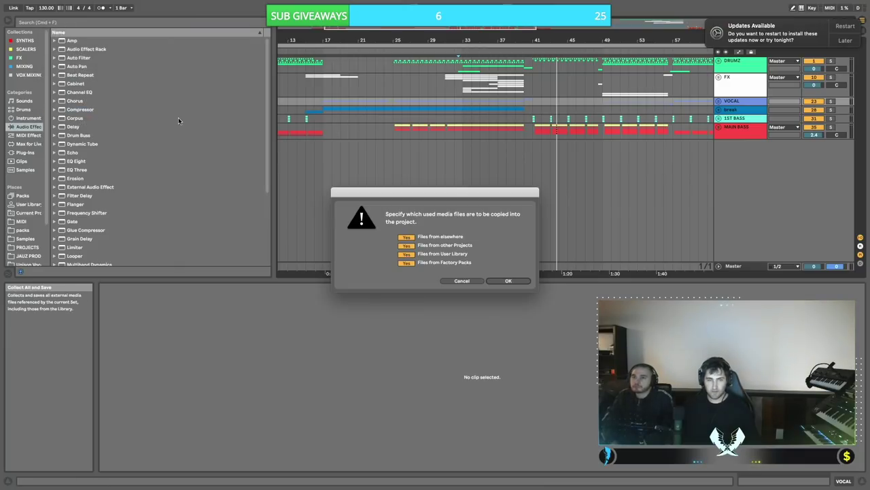
{"action": "left_click", "coordinate": [508, 281]}
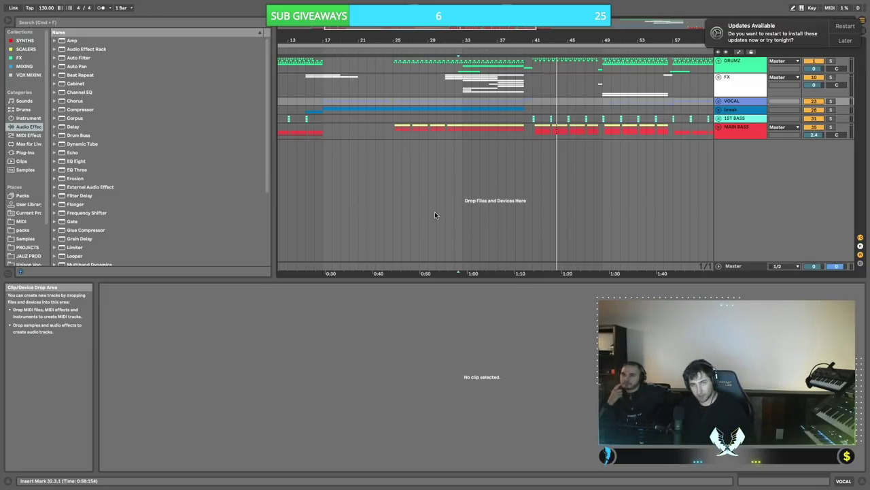
- Switch to the Chrome window showing the juice bh Project.rar page on Dropbox
{"action": "left_click", "coordinate": [499, 129]}
{"action": "key", "text": "ctrl+Left"}
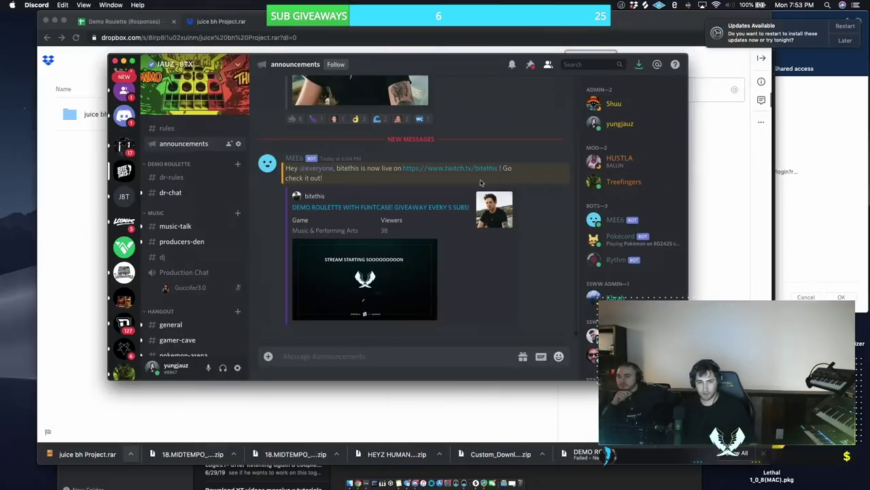
{"action": "left_click", "coordinate": [443, 28]}
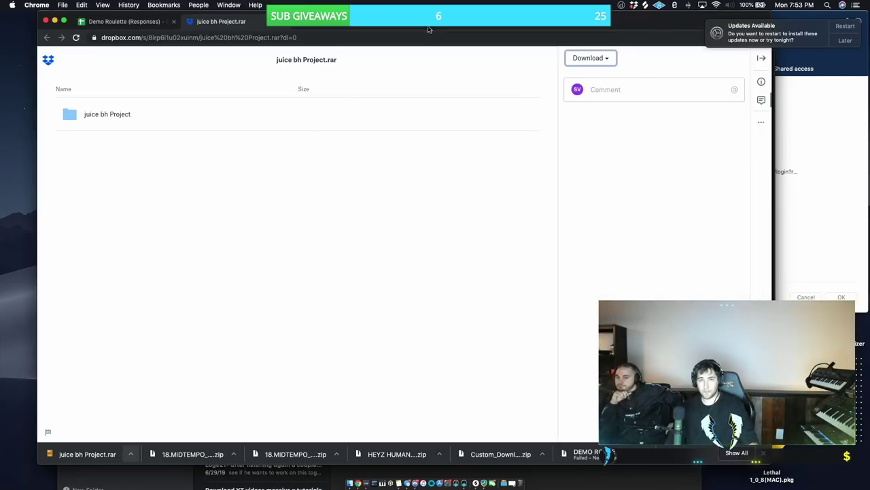